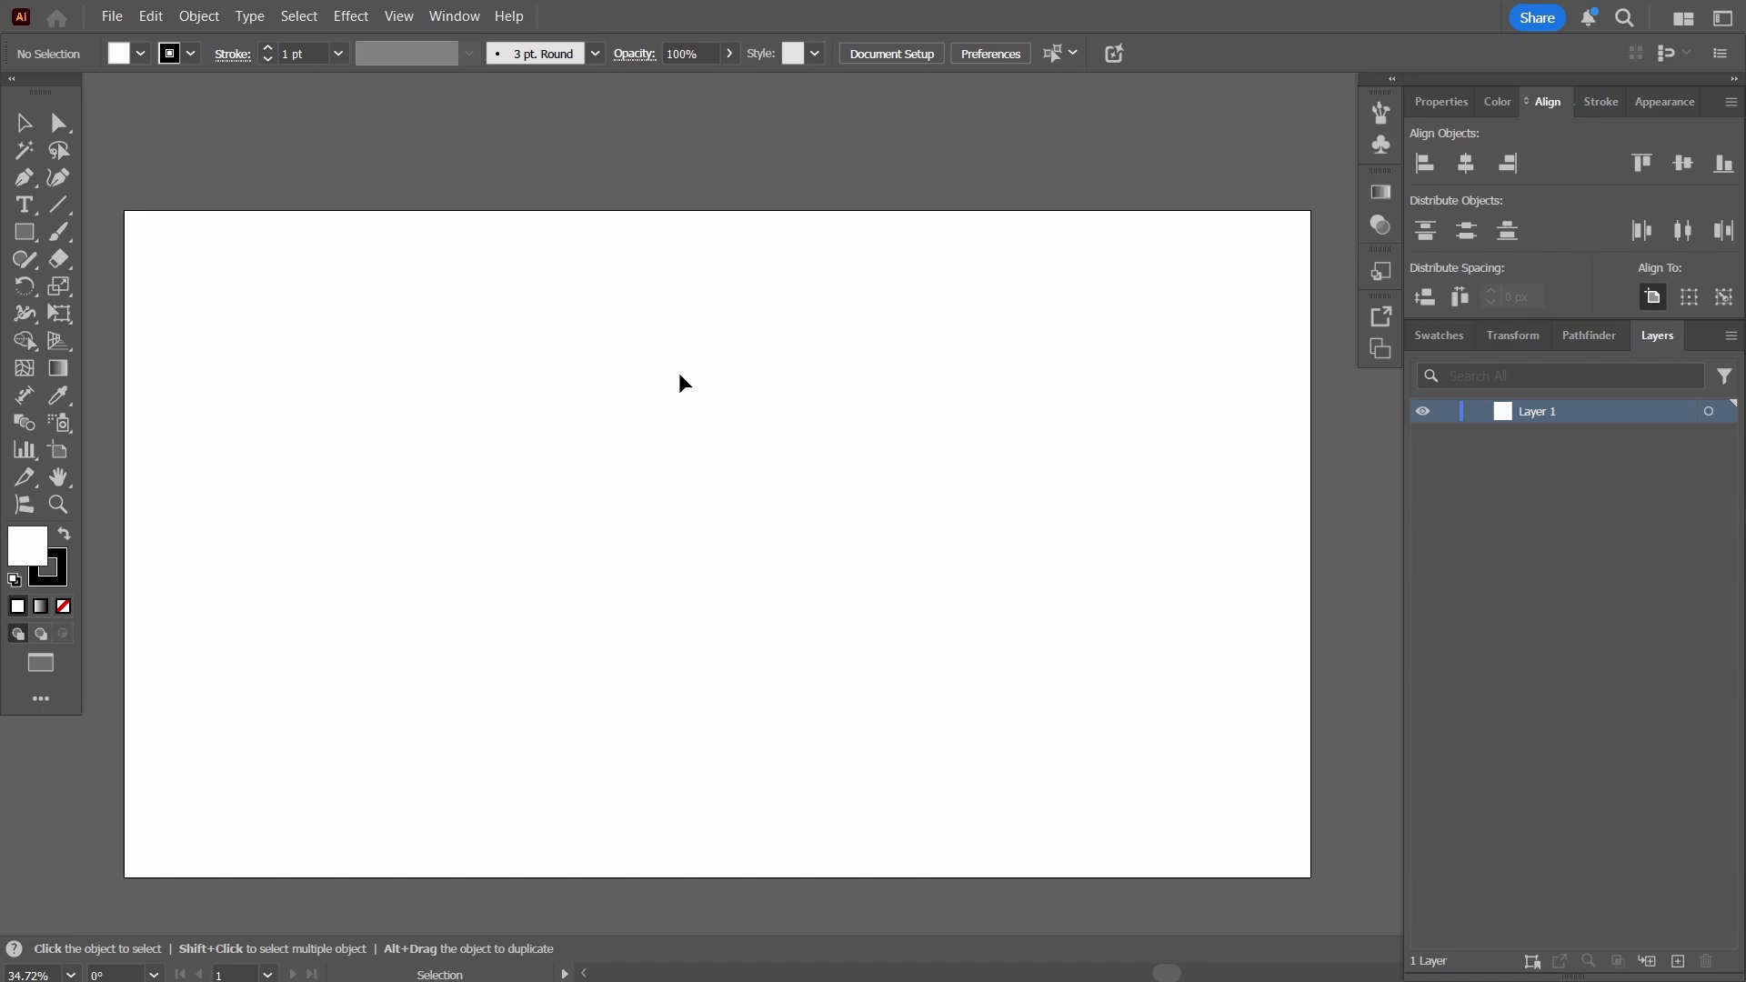
- Add the point text BLUES near the middle of the artboard and scale it up to about 161 pt
left_click(24, 205)
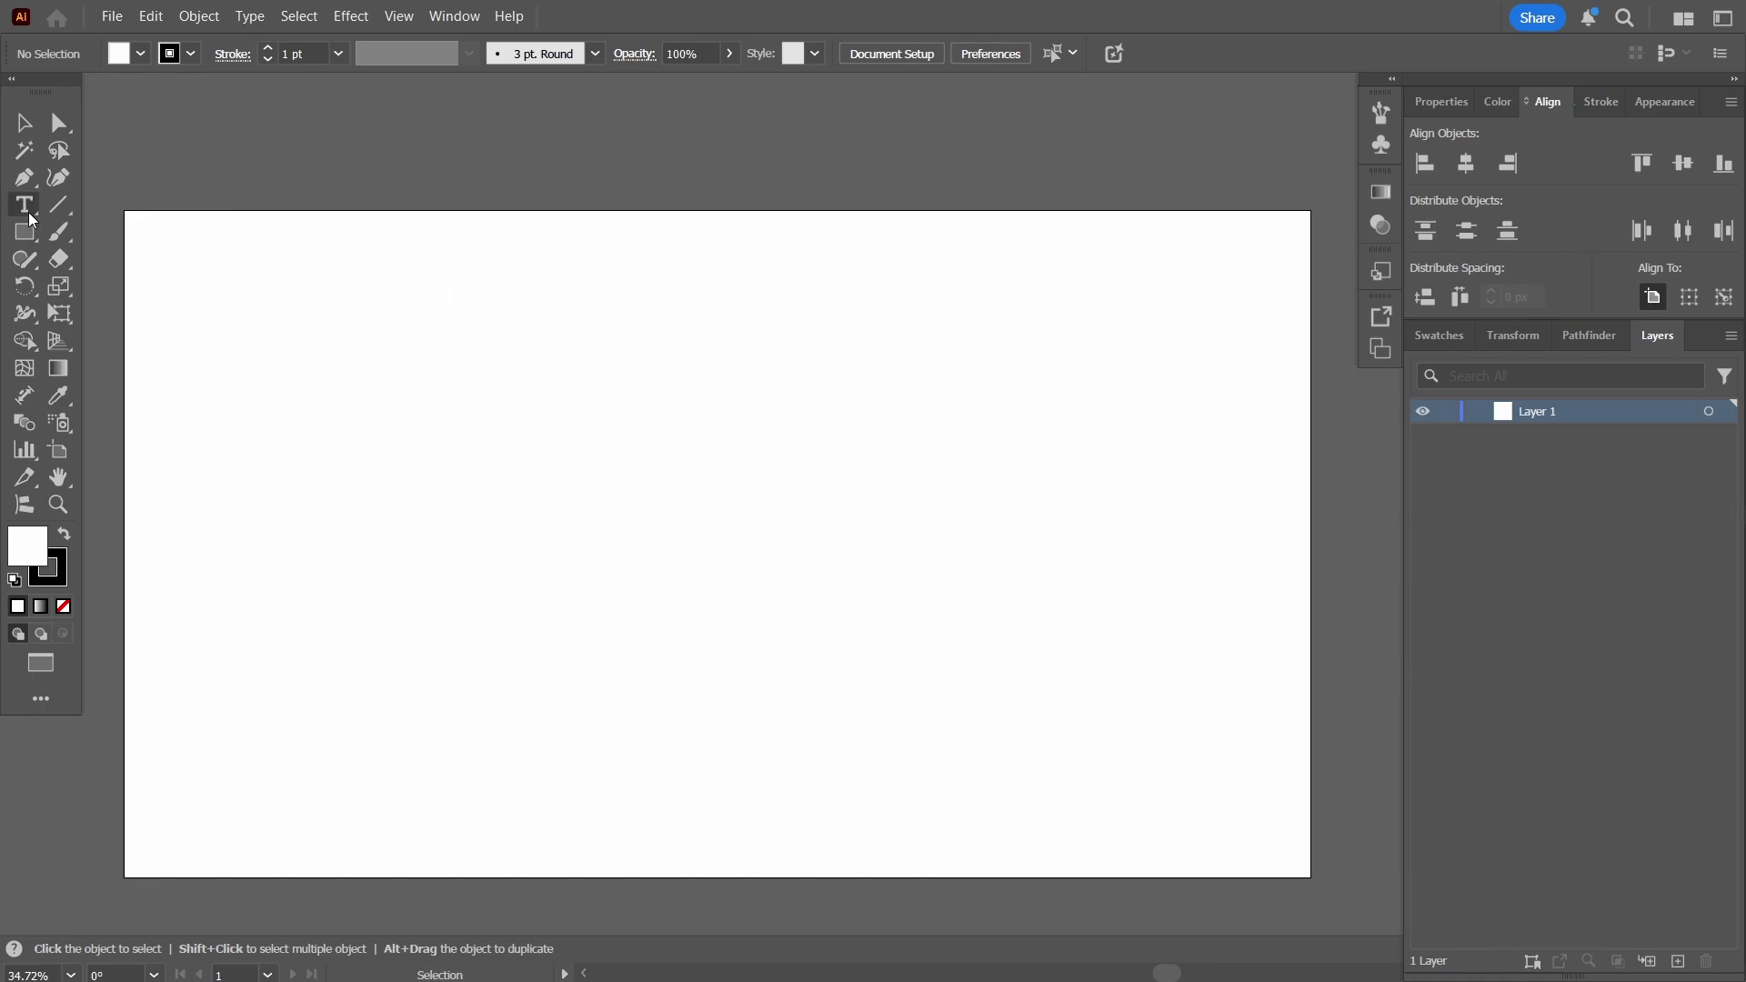
left_click(514, 471)
key("BackSpace")
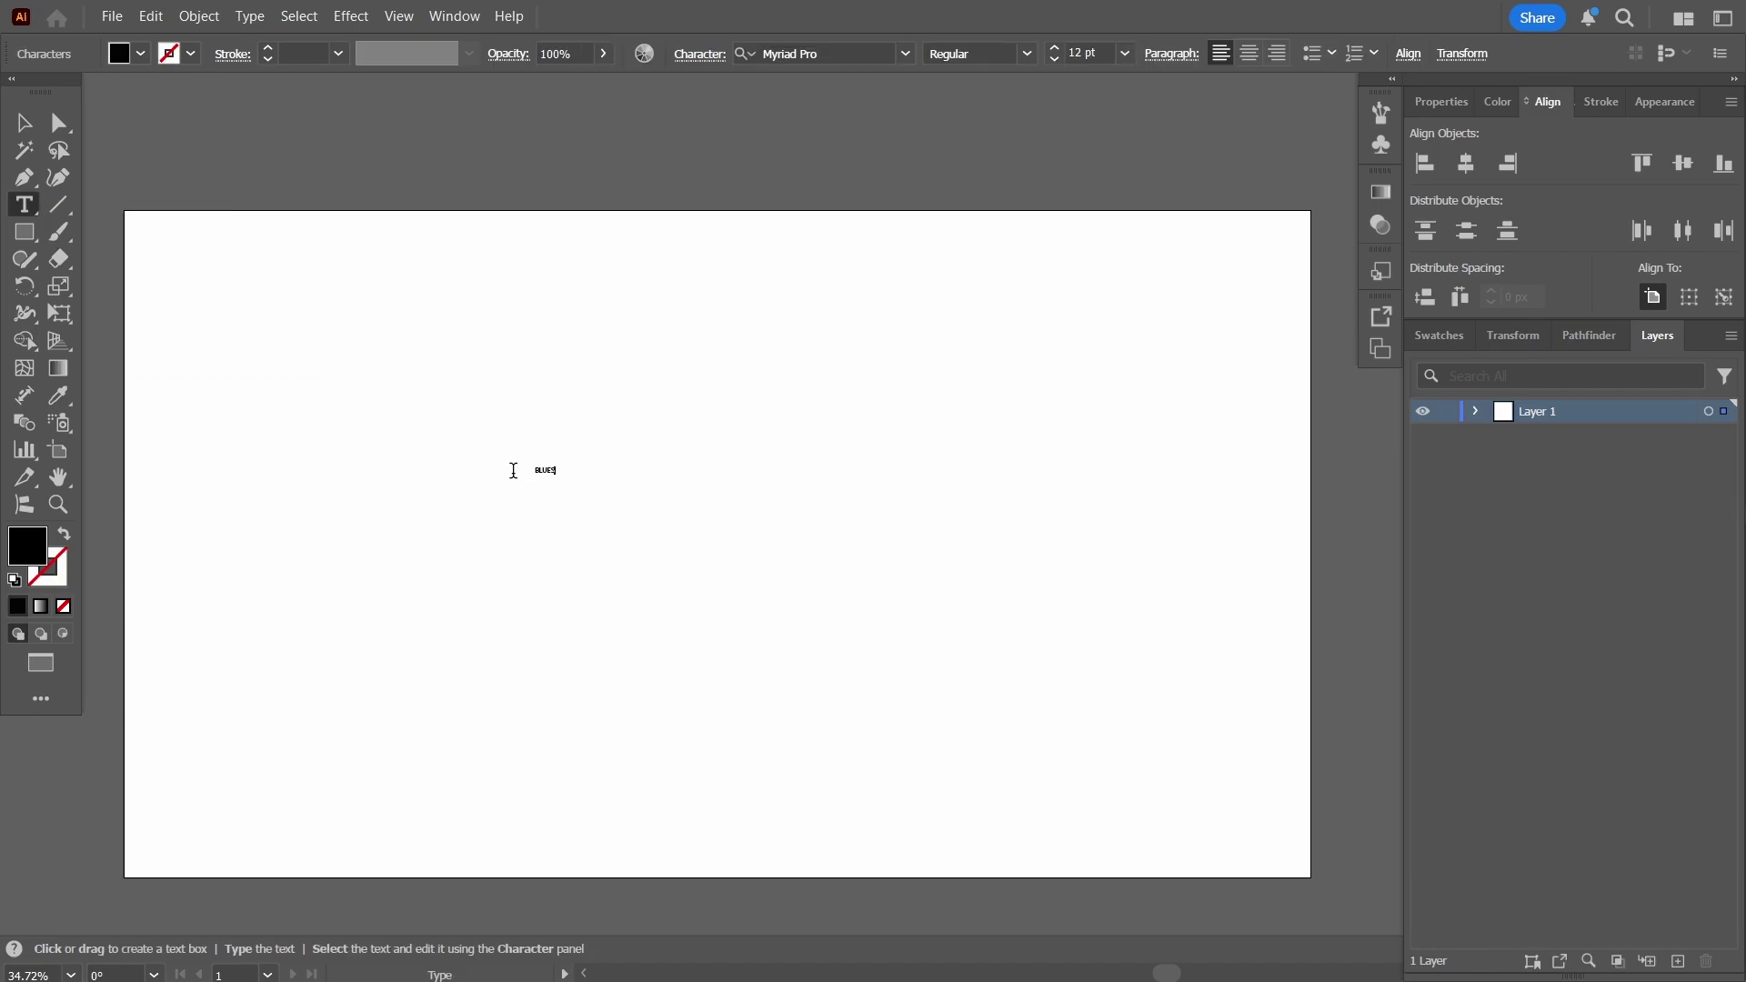
left_click(28, 113)
left_click_drag(555, 478, 924, 675)
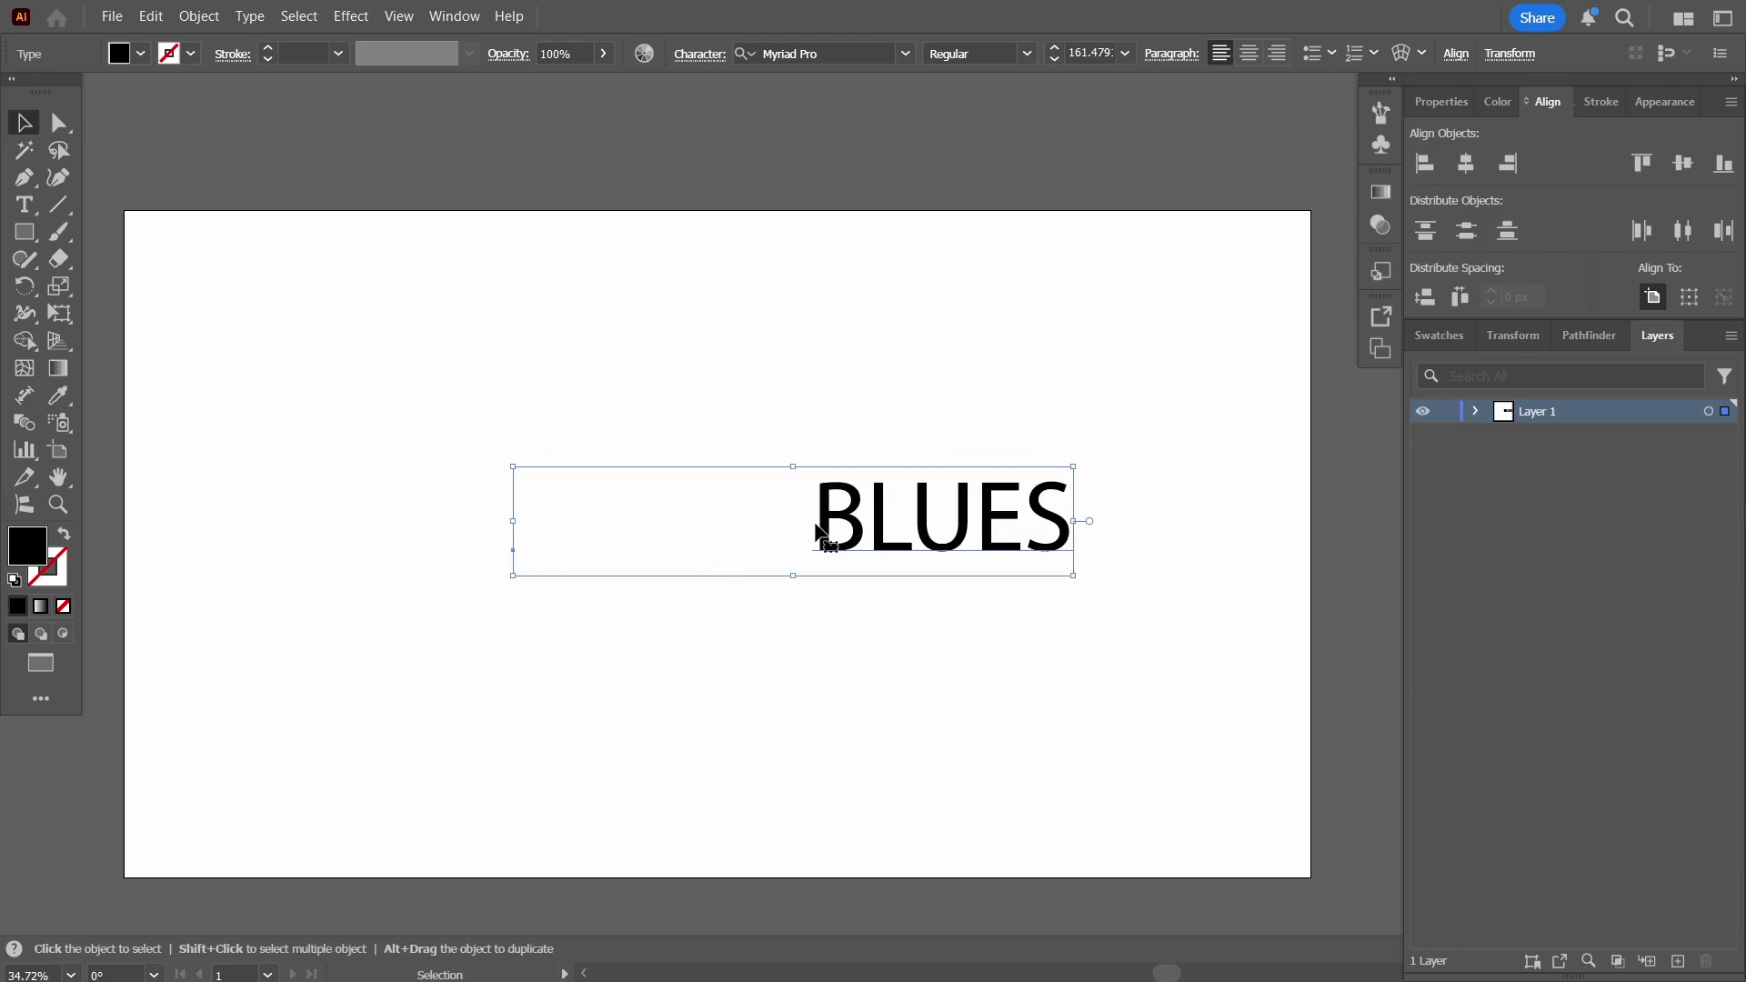
- Remove the blank space before BLUES and enlarge the text to about 357 pt
key("t")
left_click(864, 532)
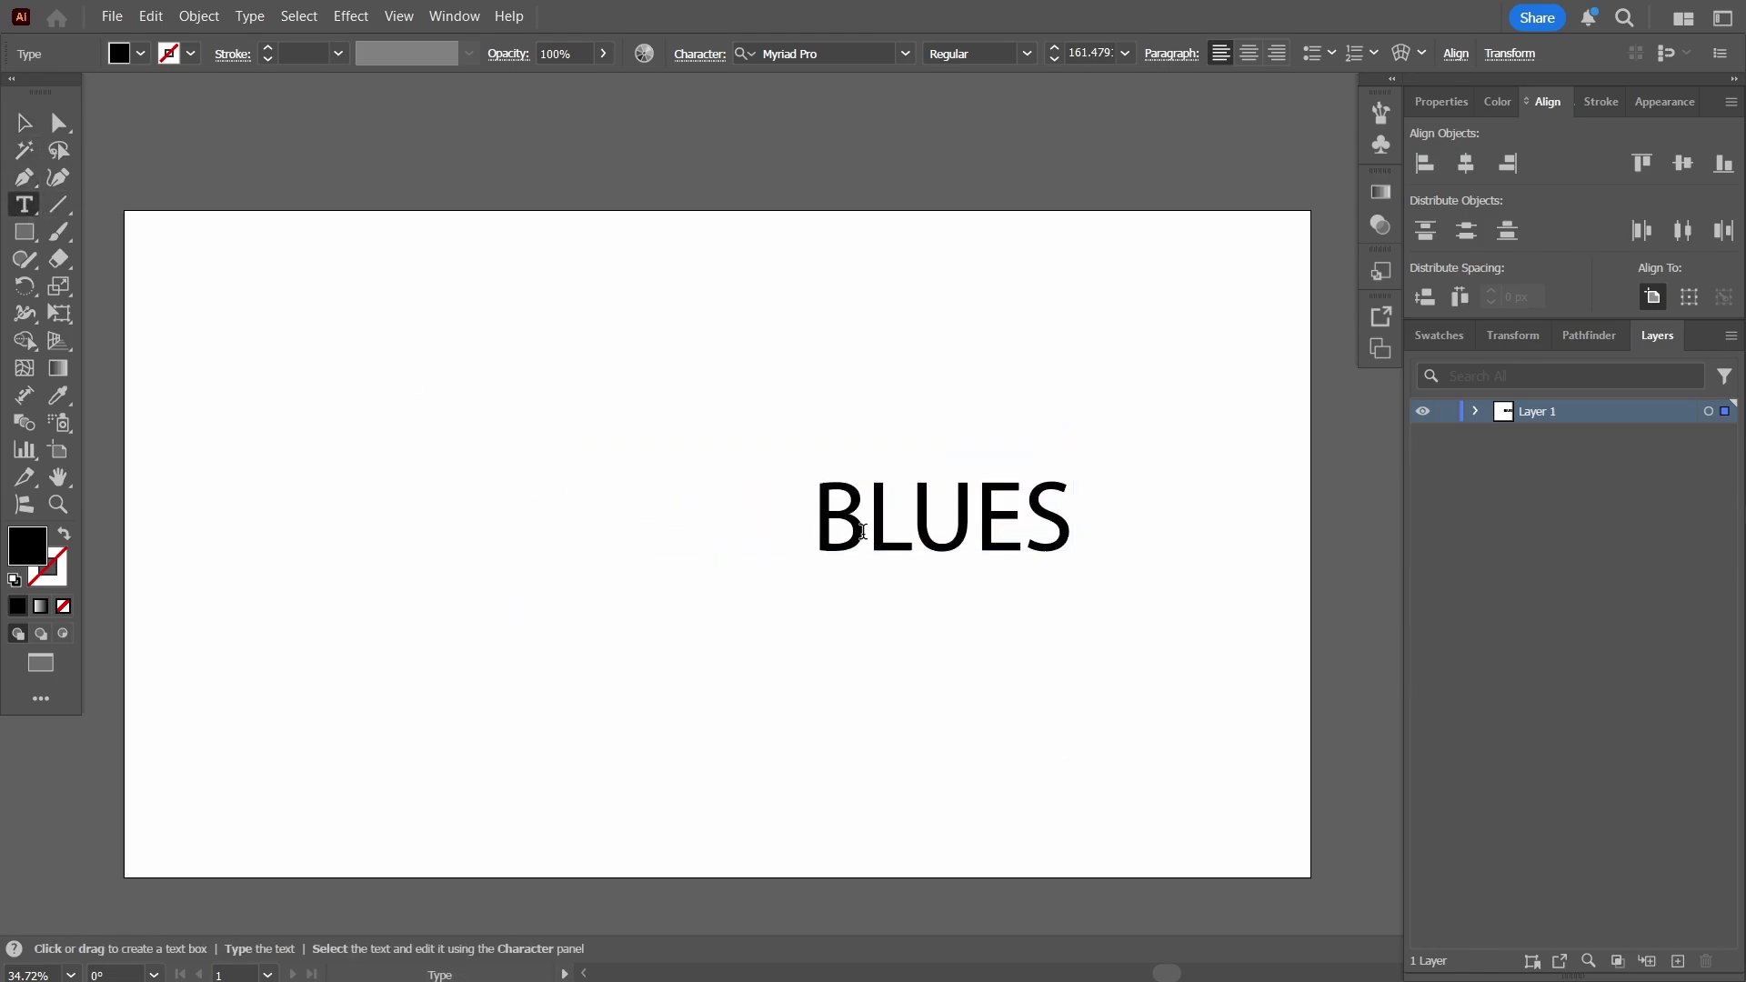
key("Left")
key("BackSpace")
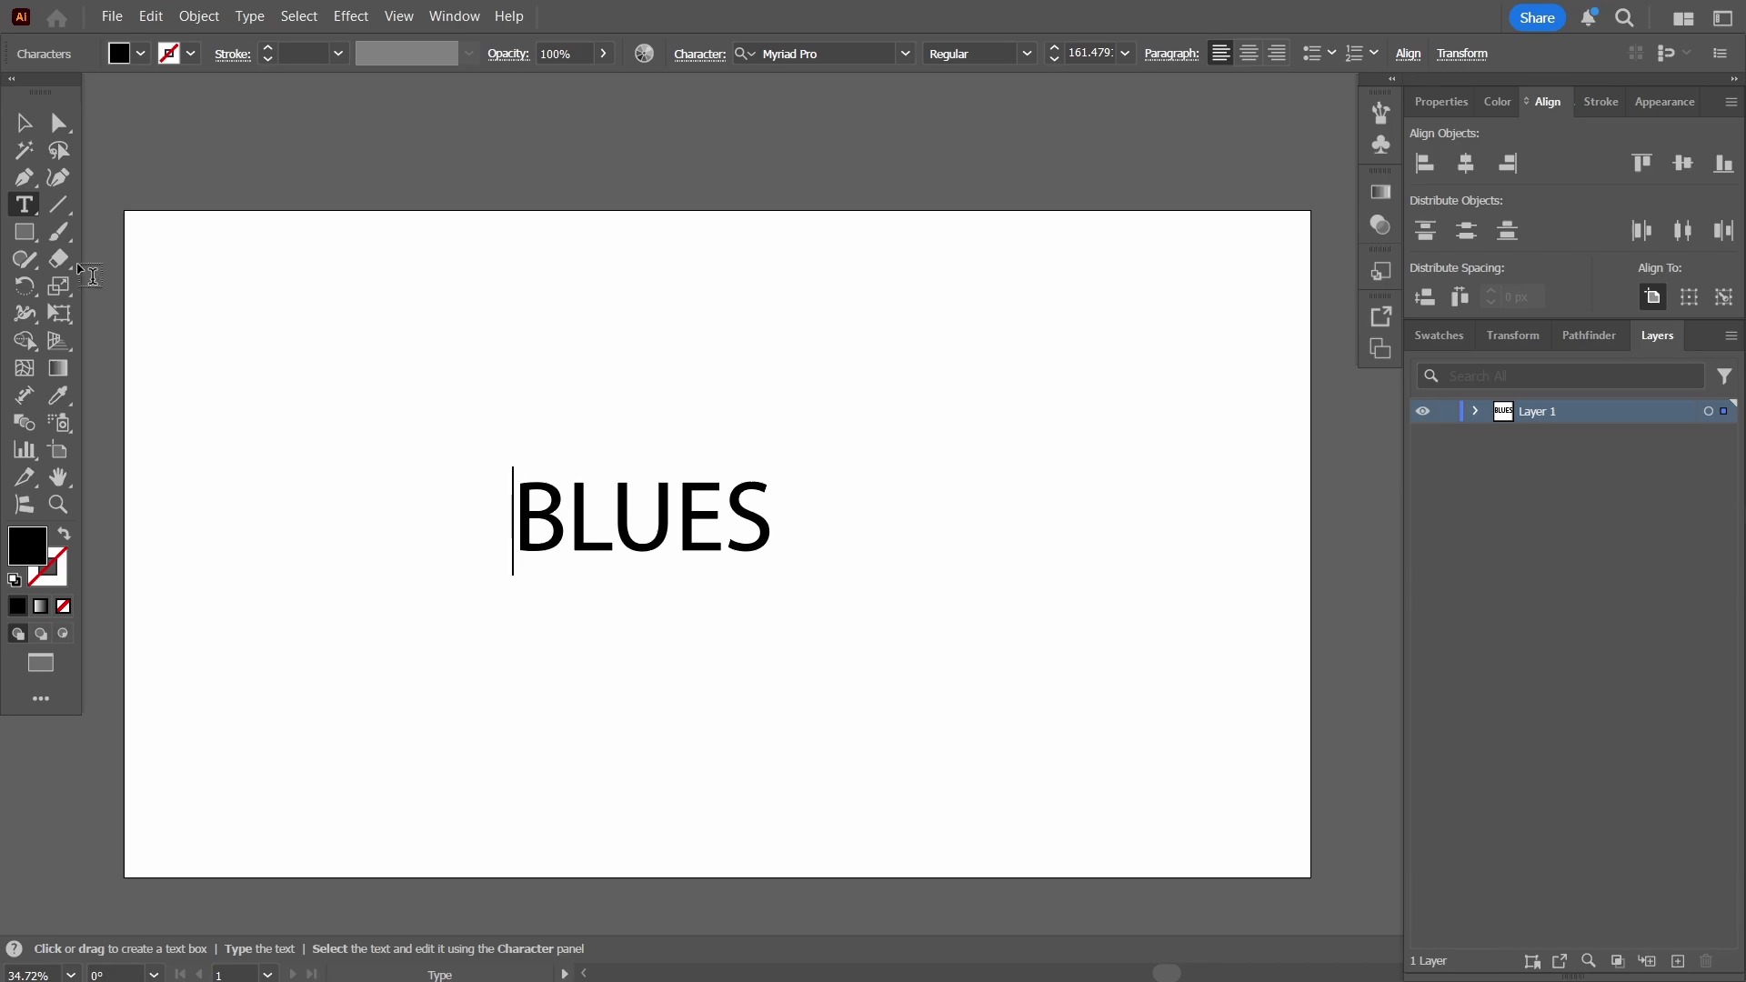
left_click(16, 130)
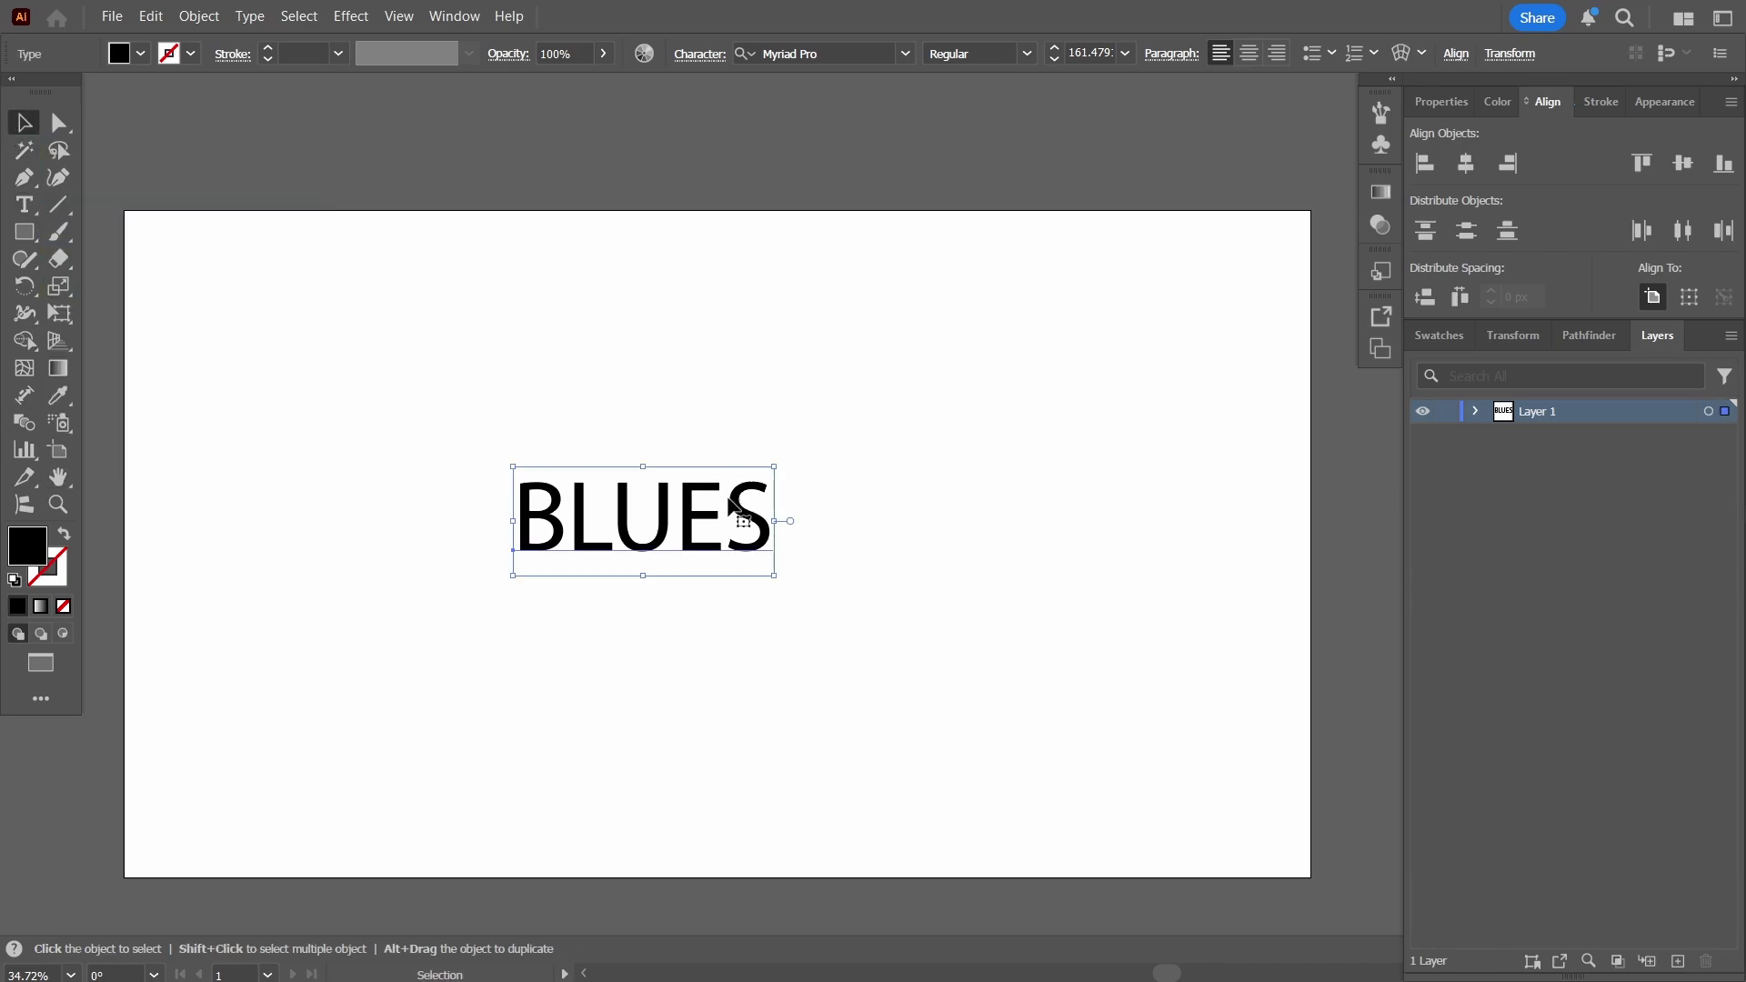
left_click_drag(776, 579, 838, 568)
- Set the text's font to Tahoma Bold and centre it horizontally and vertically on the artboard
left_click(905, 54)
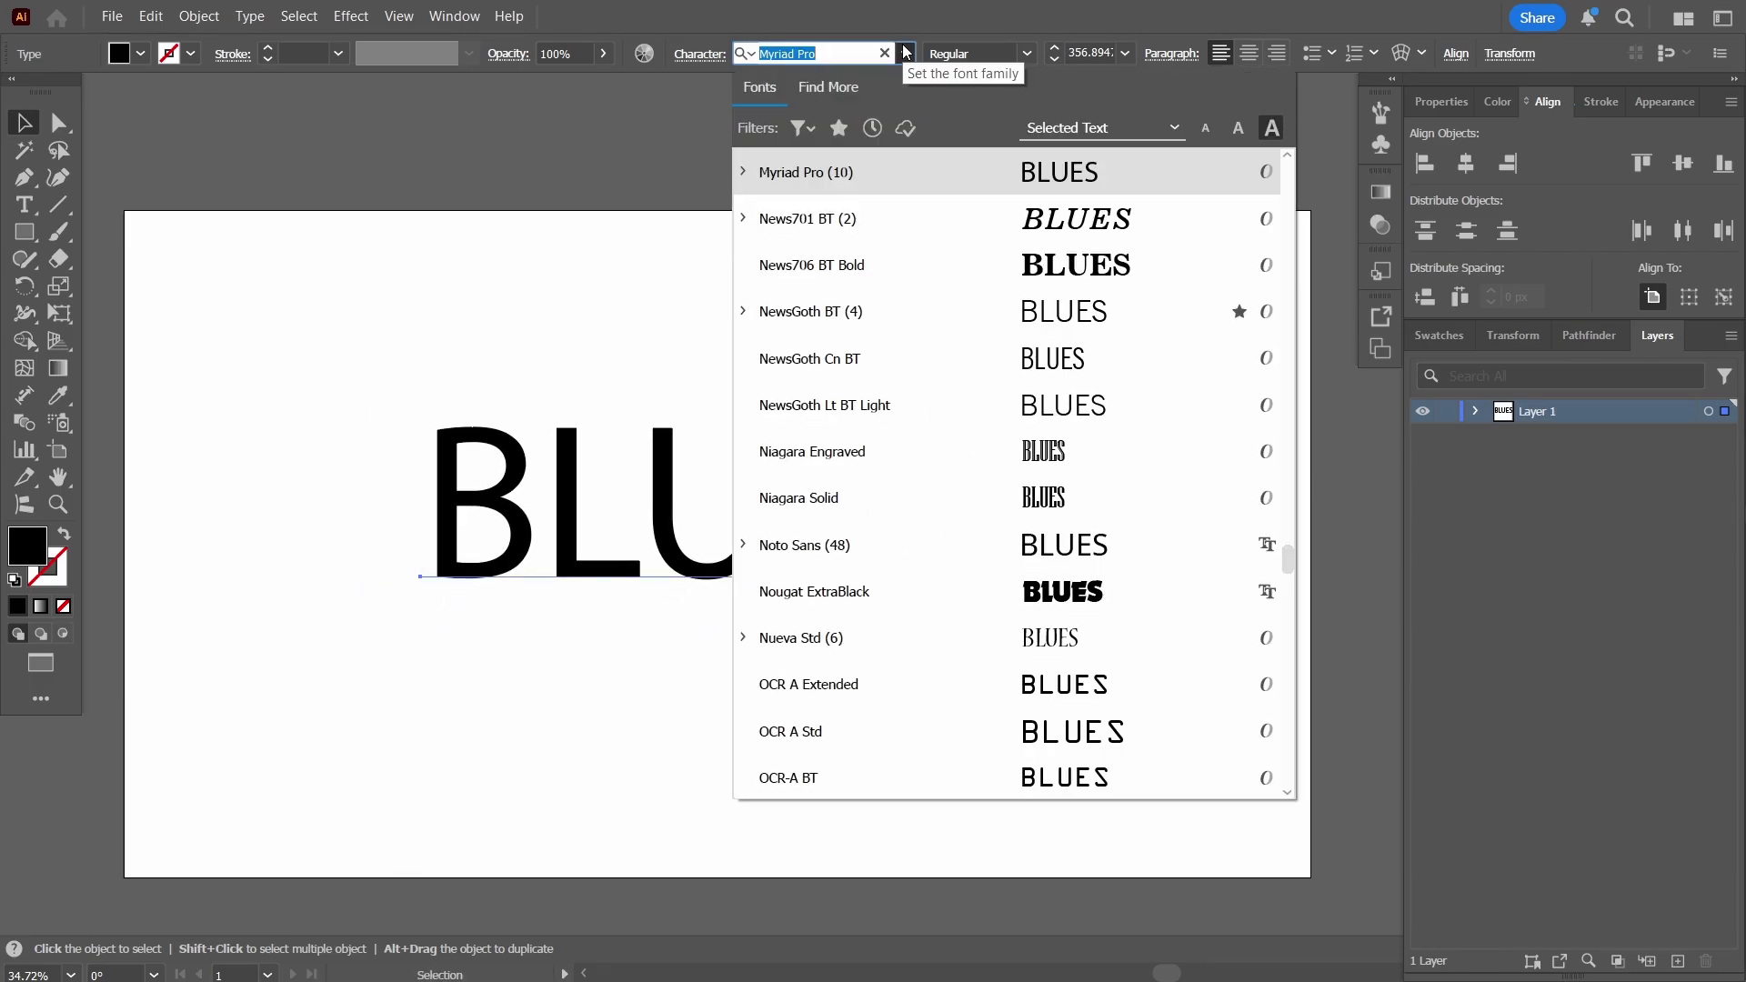
type("TAH")
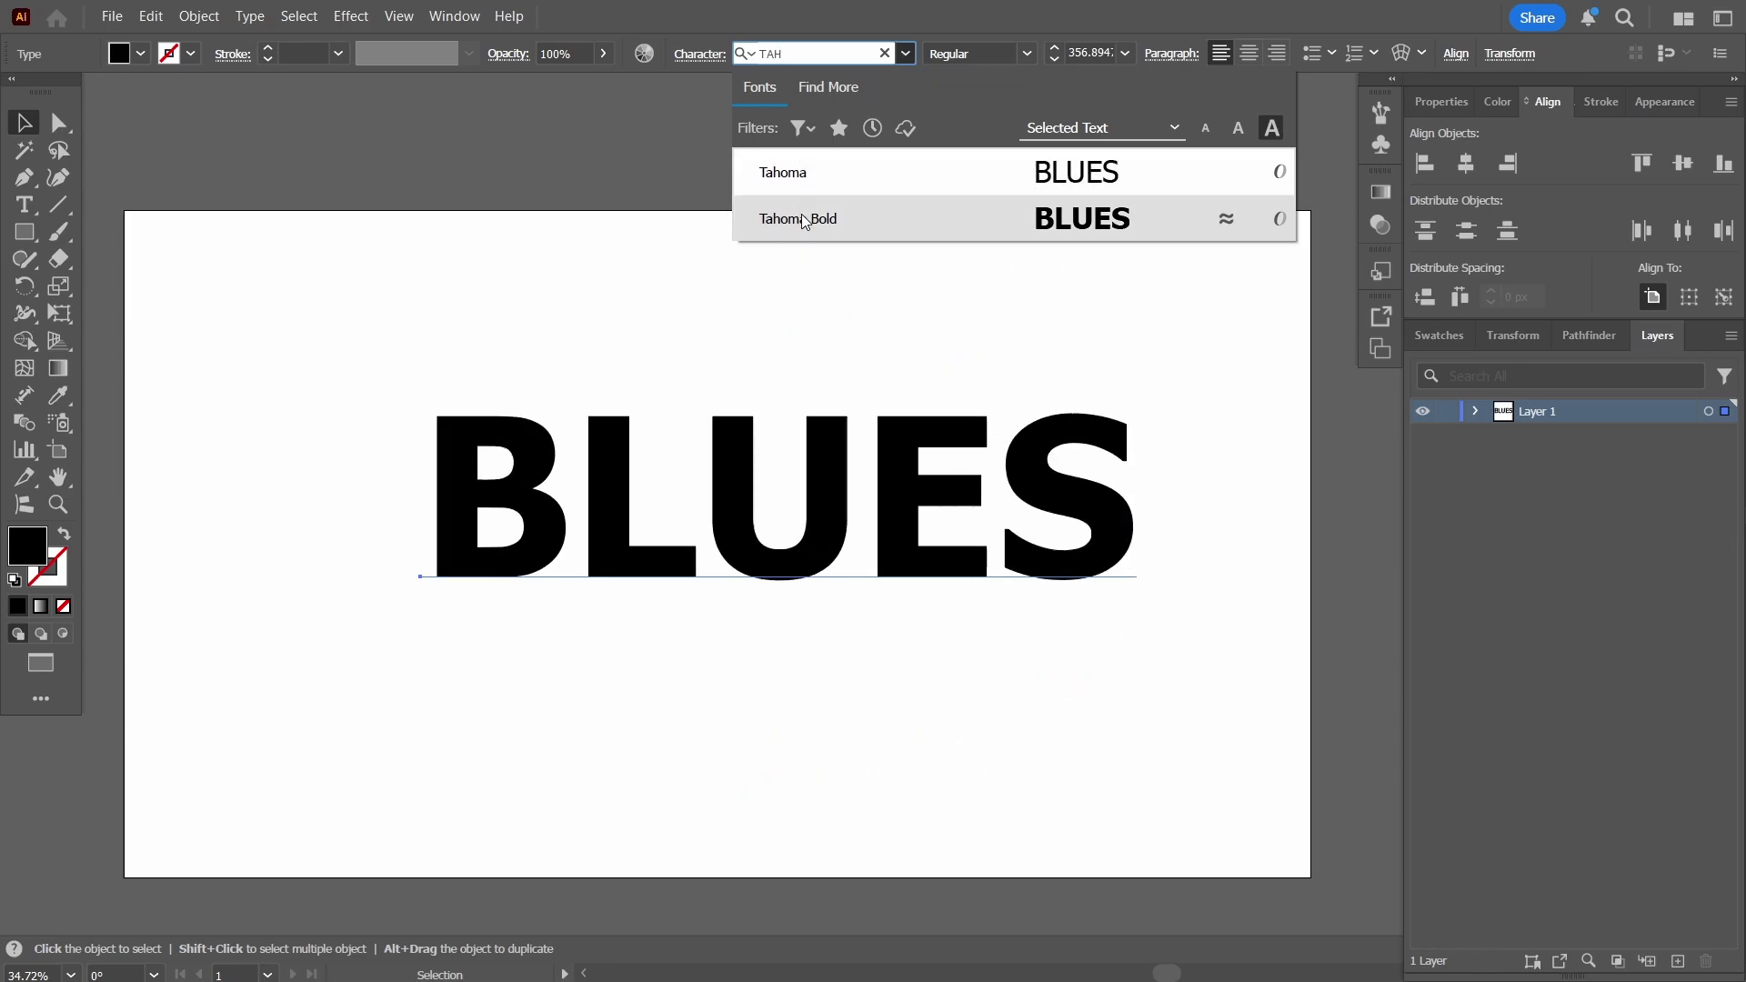
left_click(824, 216)
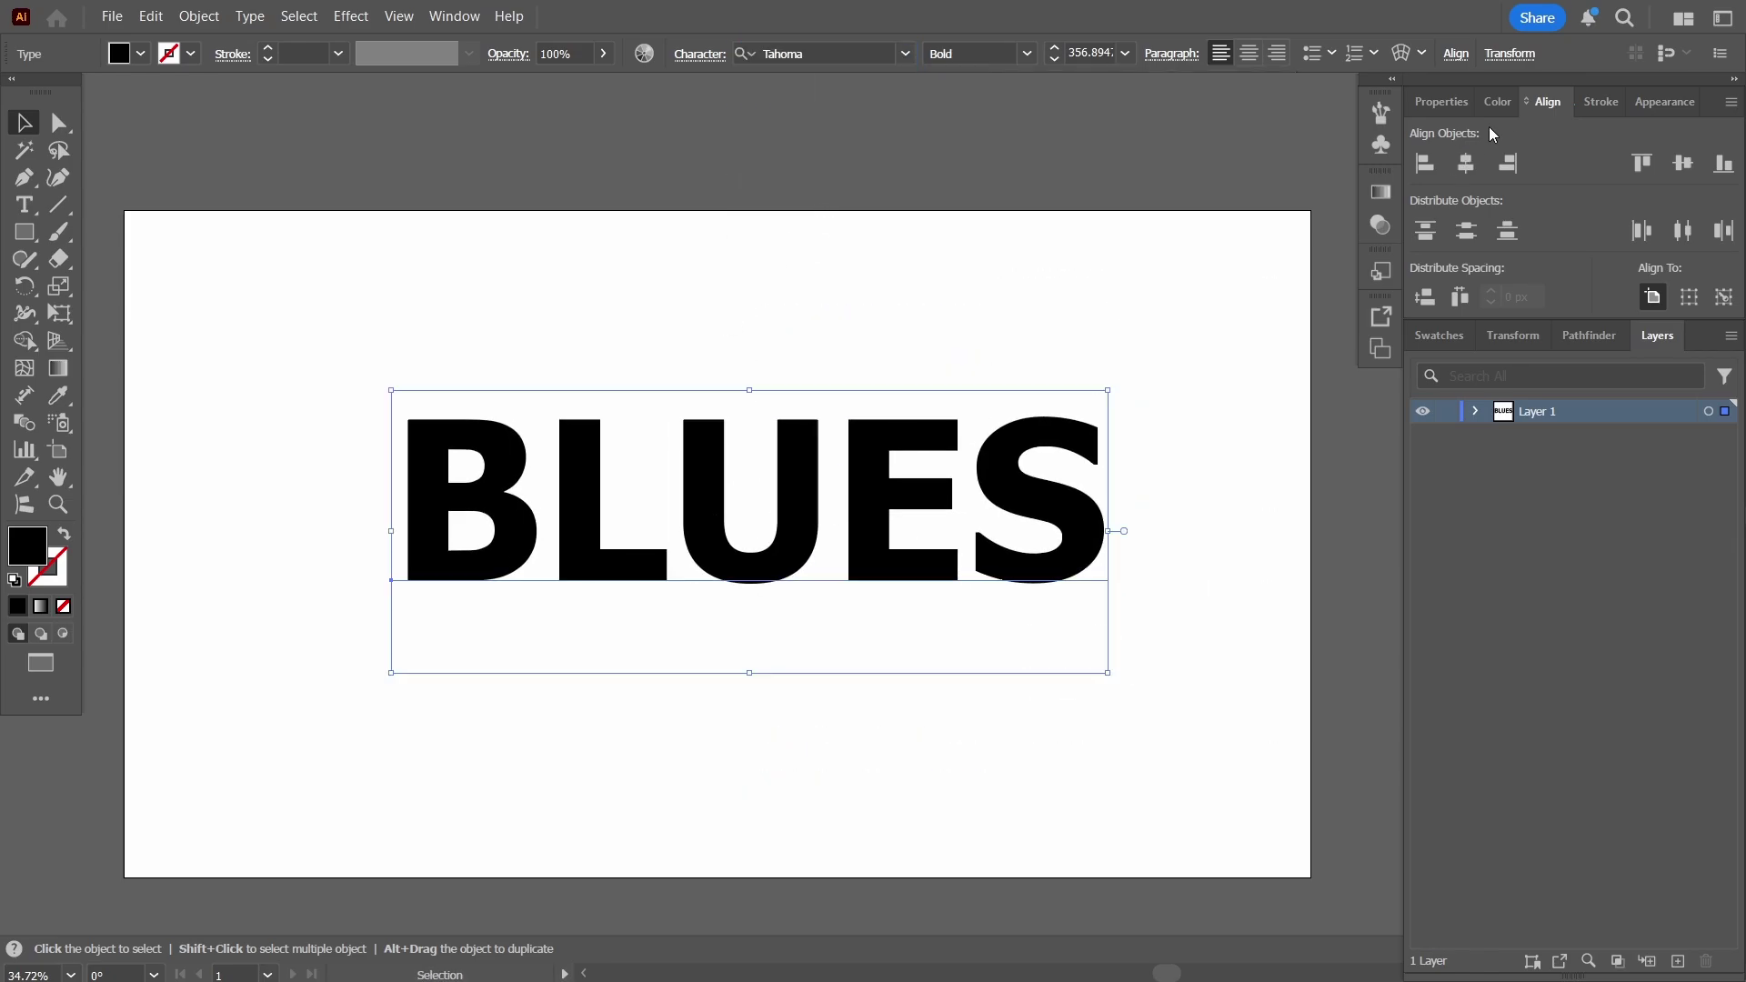
left_click(1465, 163)
left_click(1682, 163)
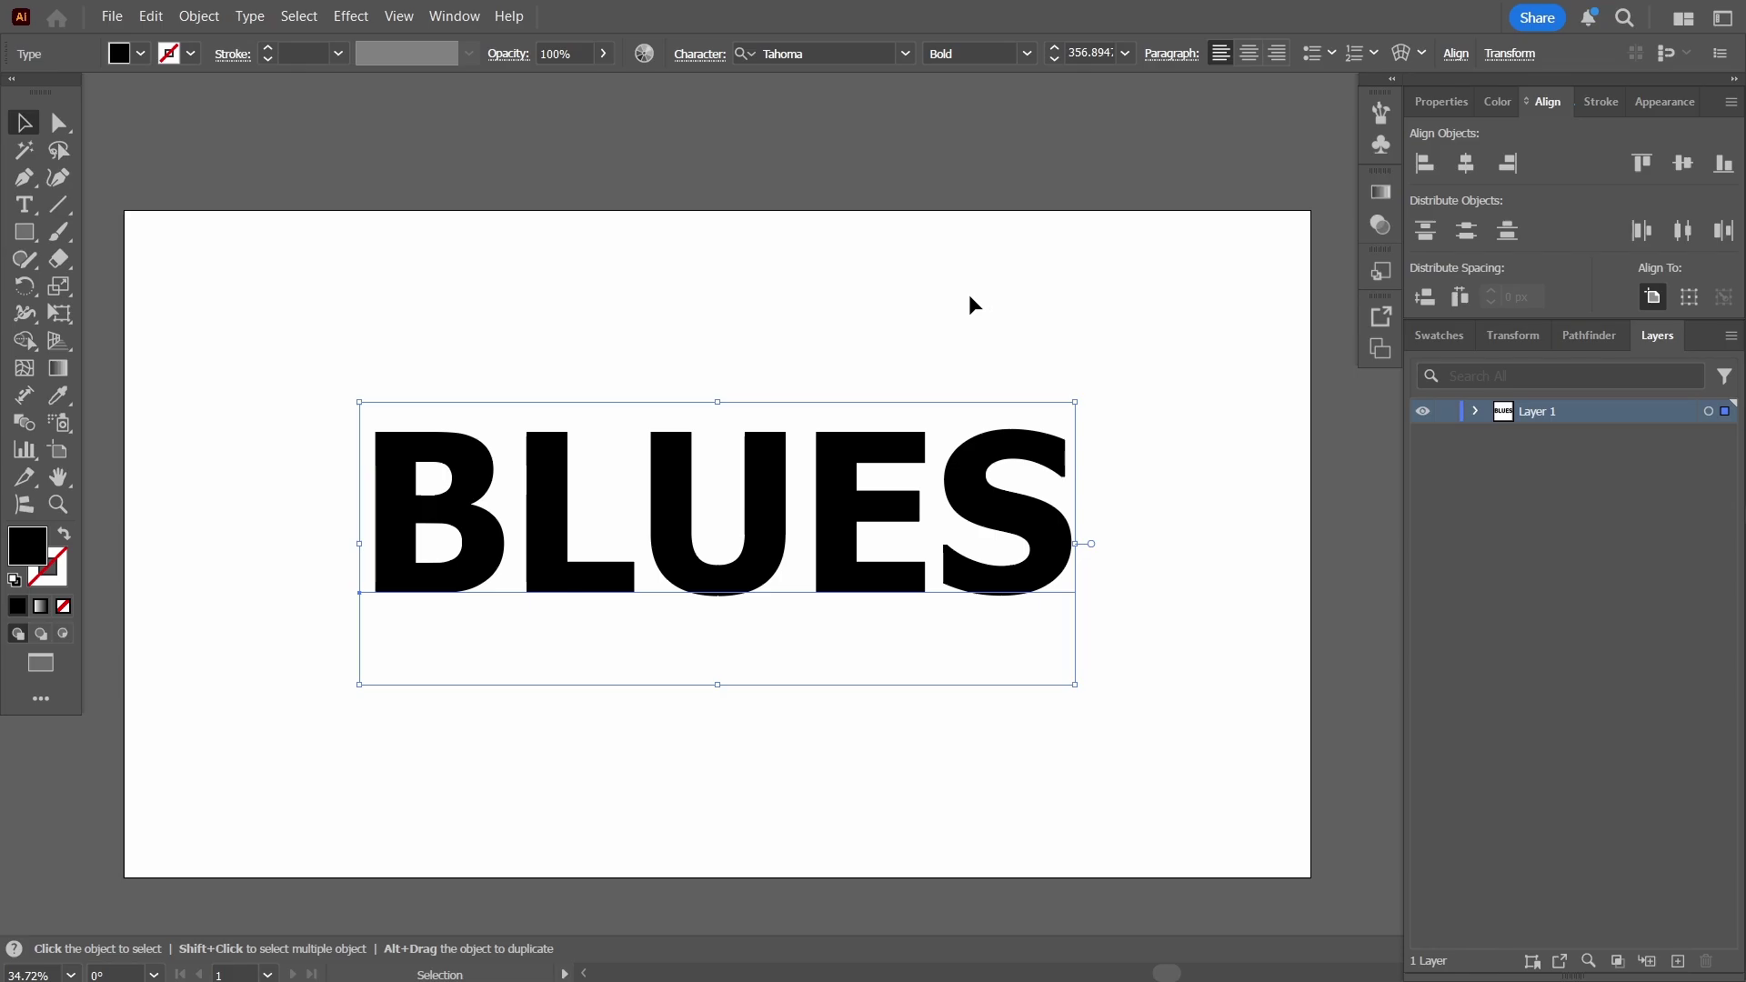
- Expand the BLUES text into shapes with both Object and Fill included
left_click(199, 17)
left_click(251, 323)
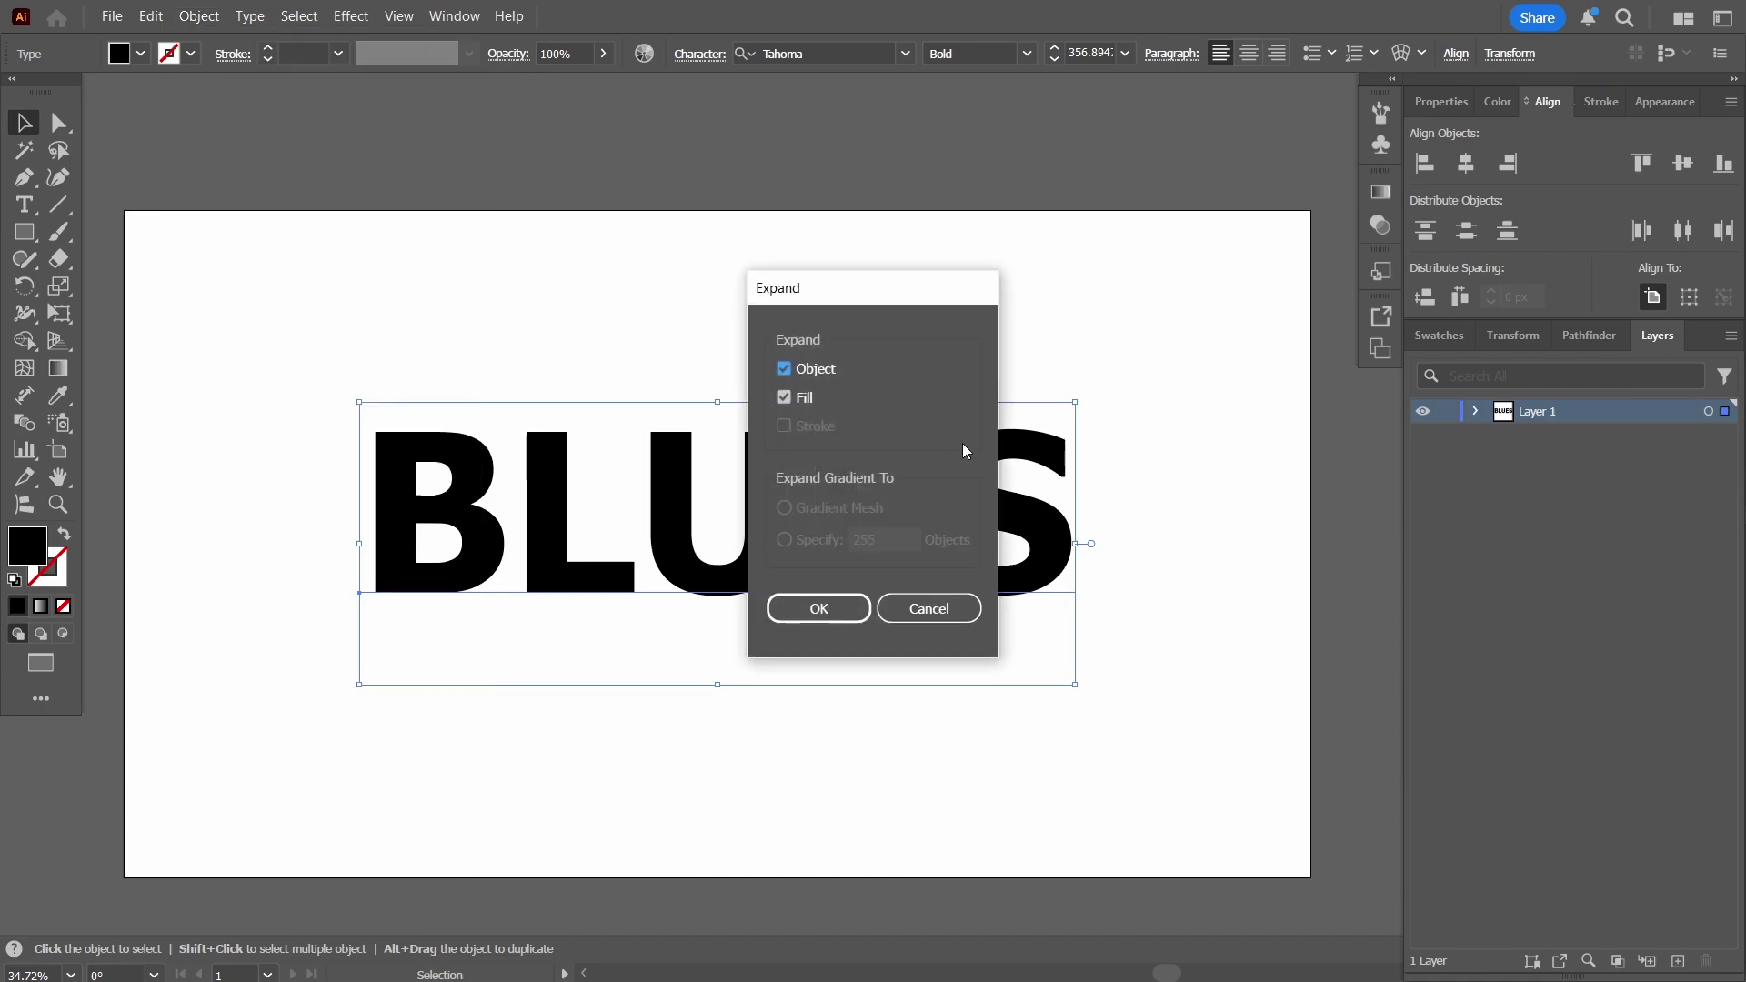
left_click(817, 612)
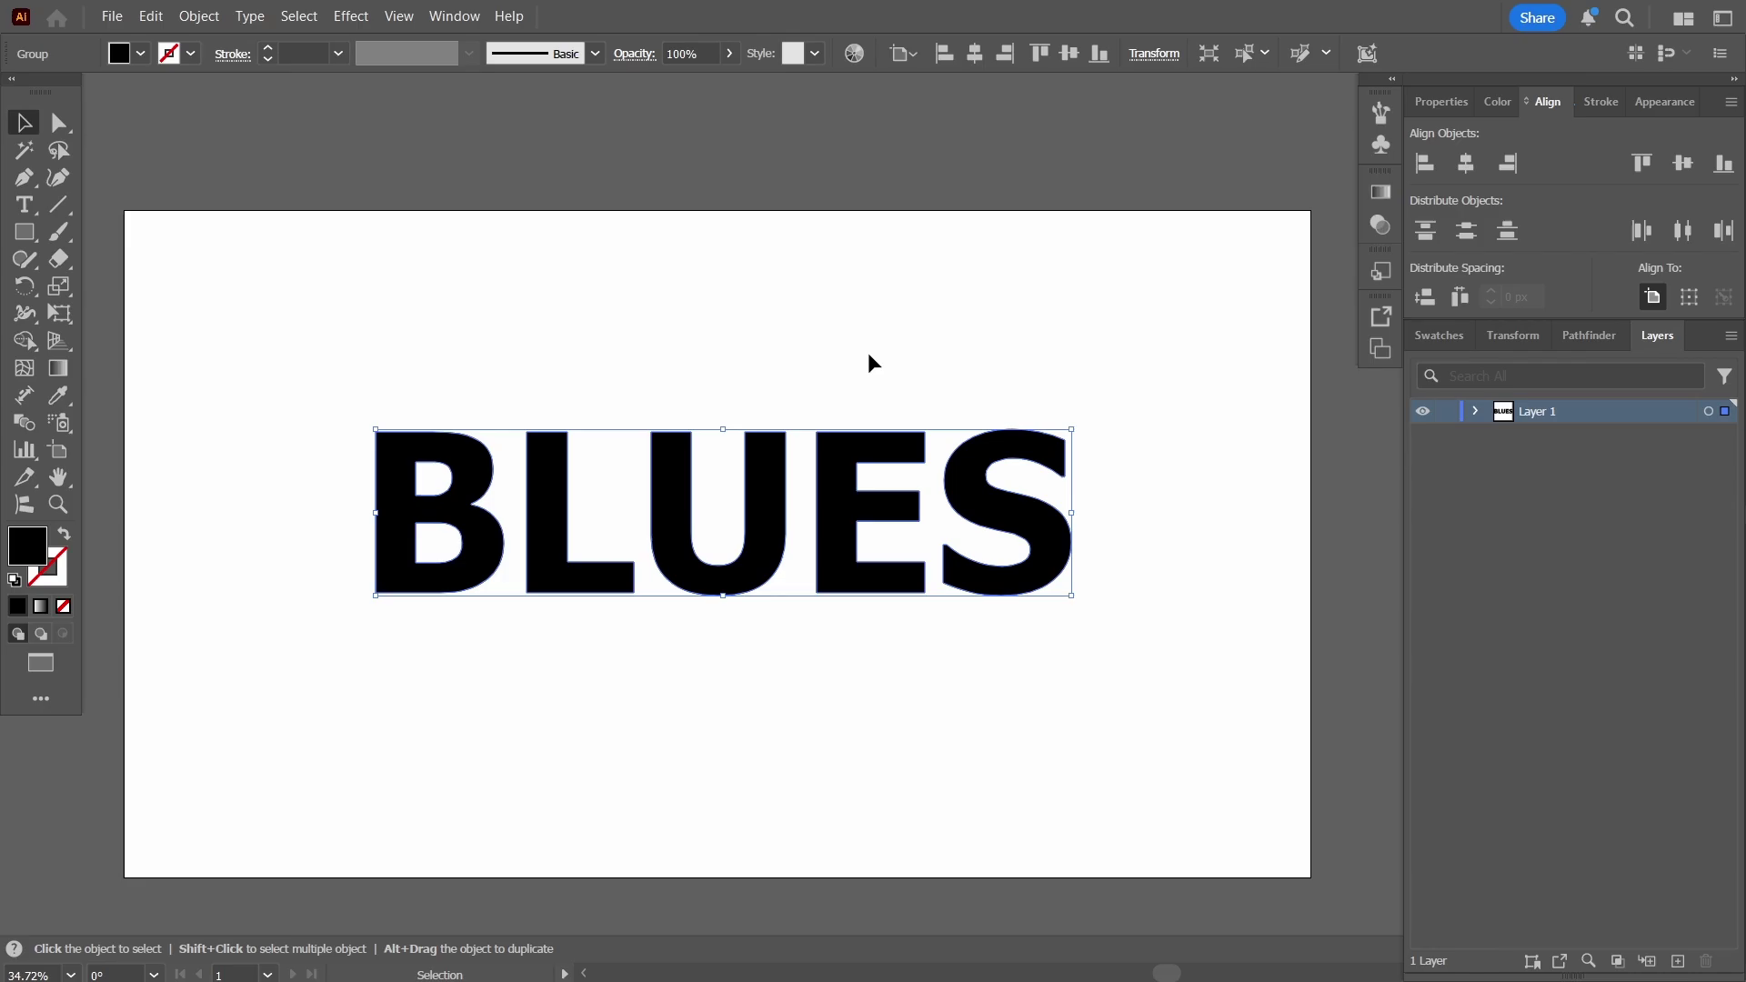
- Make the expanded BLUES letters into one compound path
left_click(148, 16)
mouse_move(105, 26)
mouse_move(169, 20)
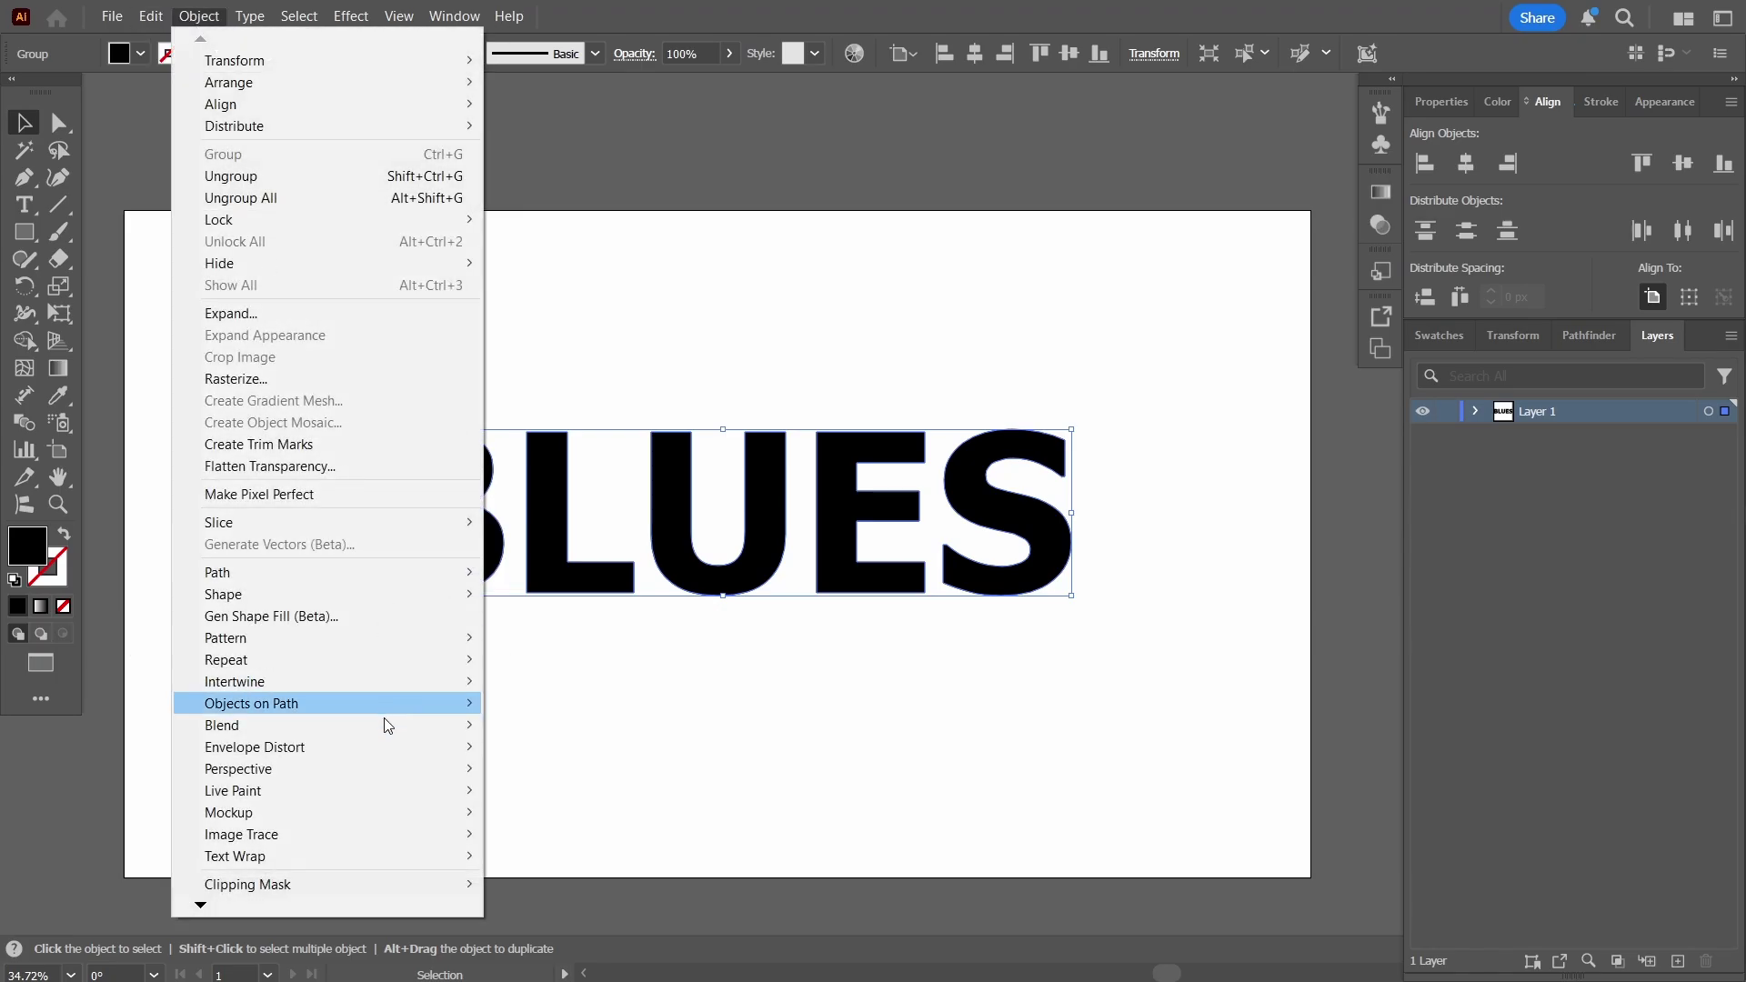
mouse_move(200, 908)
mouse_move(352, 810)
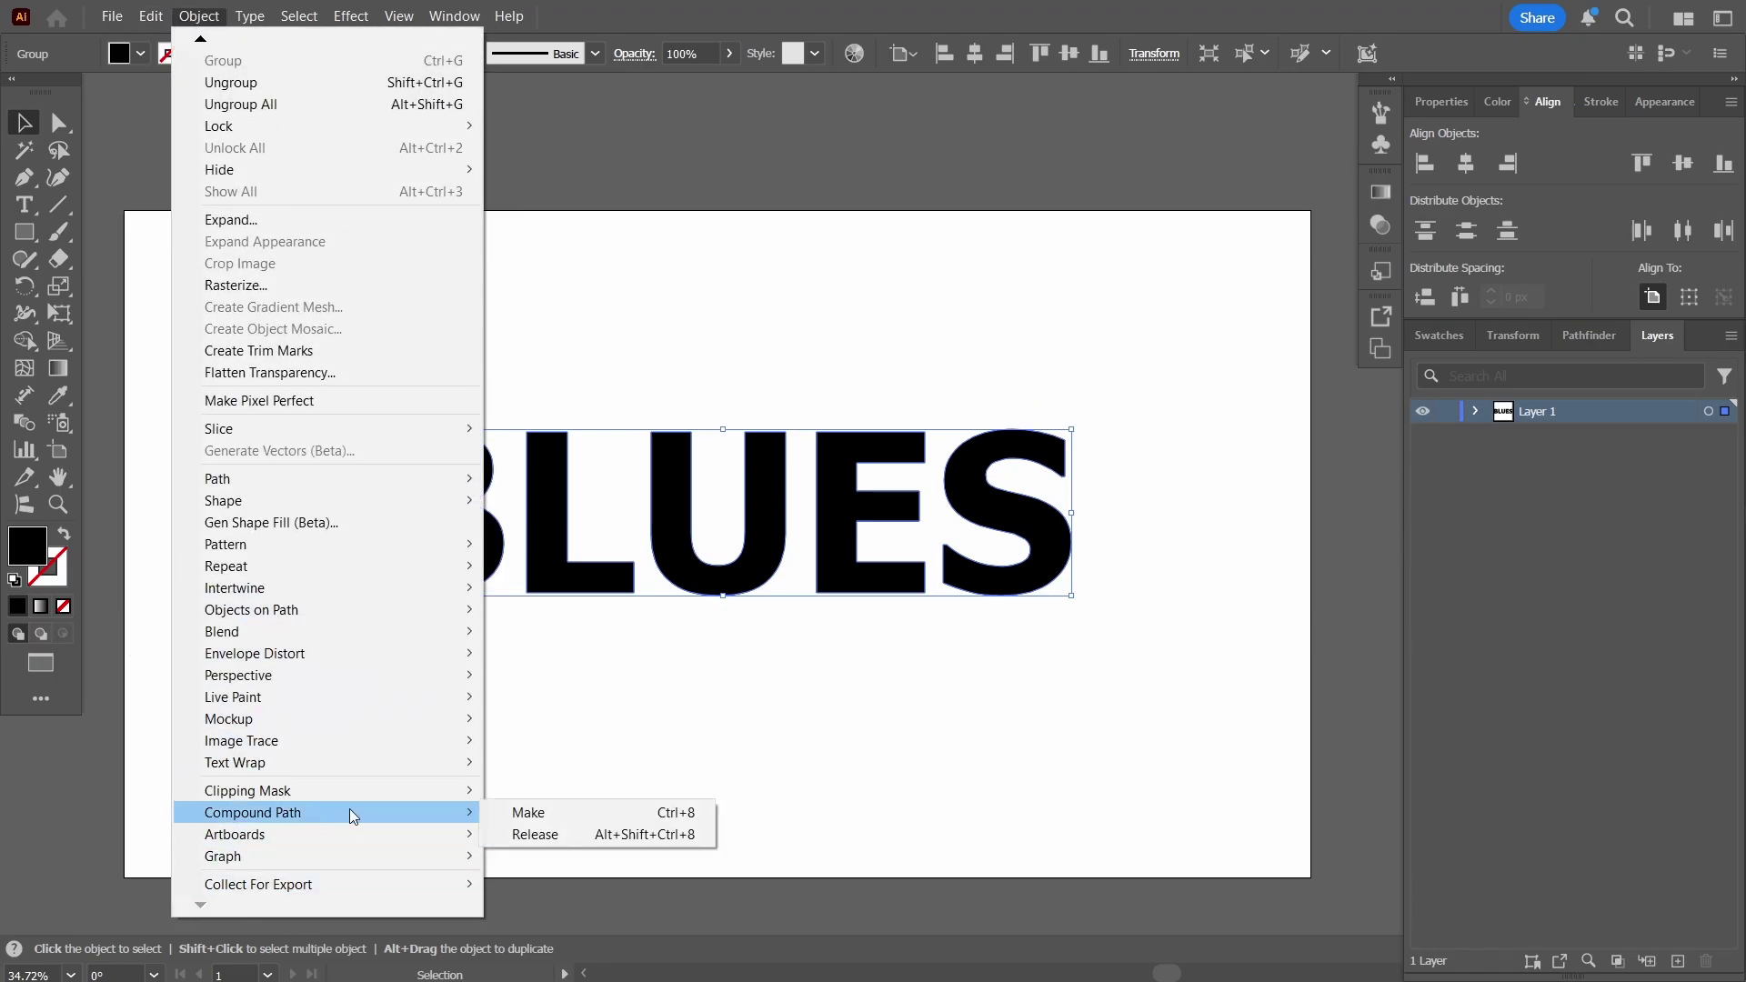
left_click(546, 812)
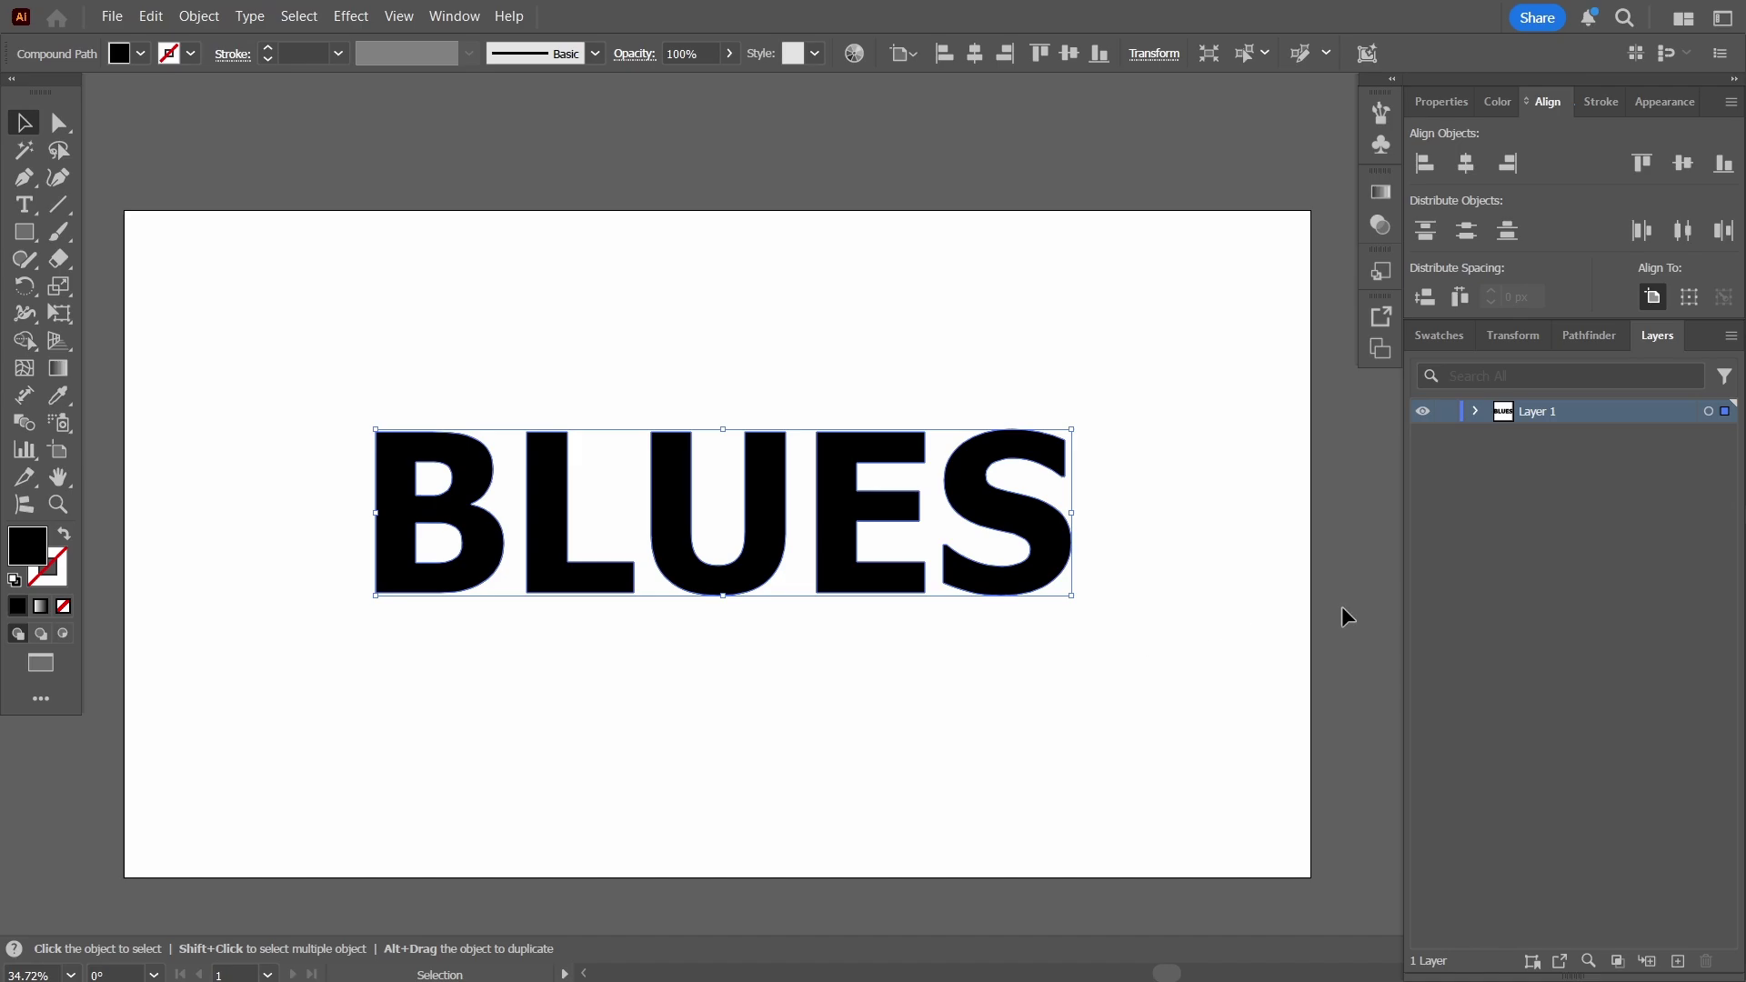
- Fill the BLUES compound path with a dark blue swatch and adjust its colour to 312E99
left_click(1453, 338)
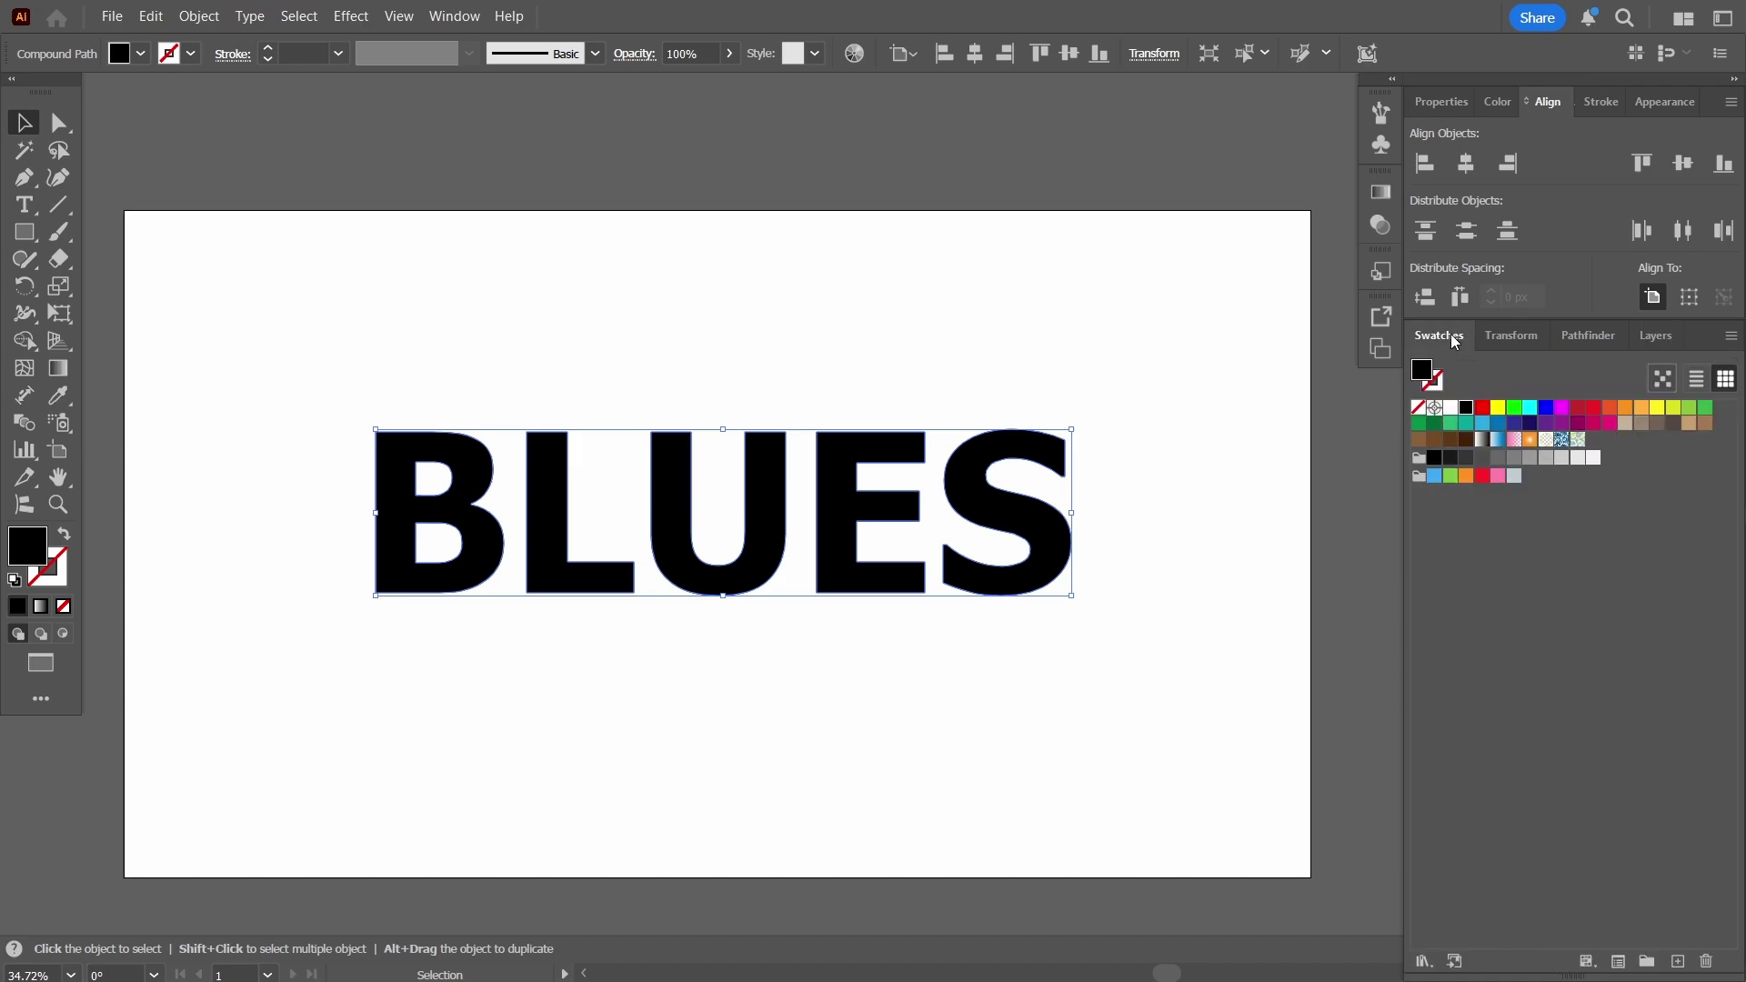
left_click(1531, 425)
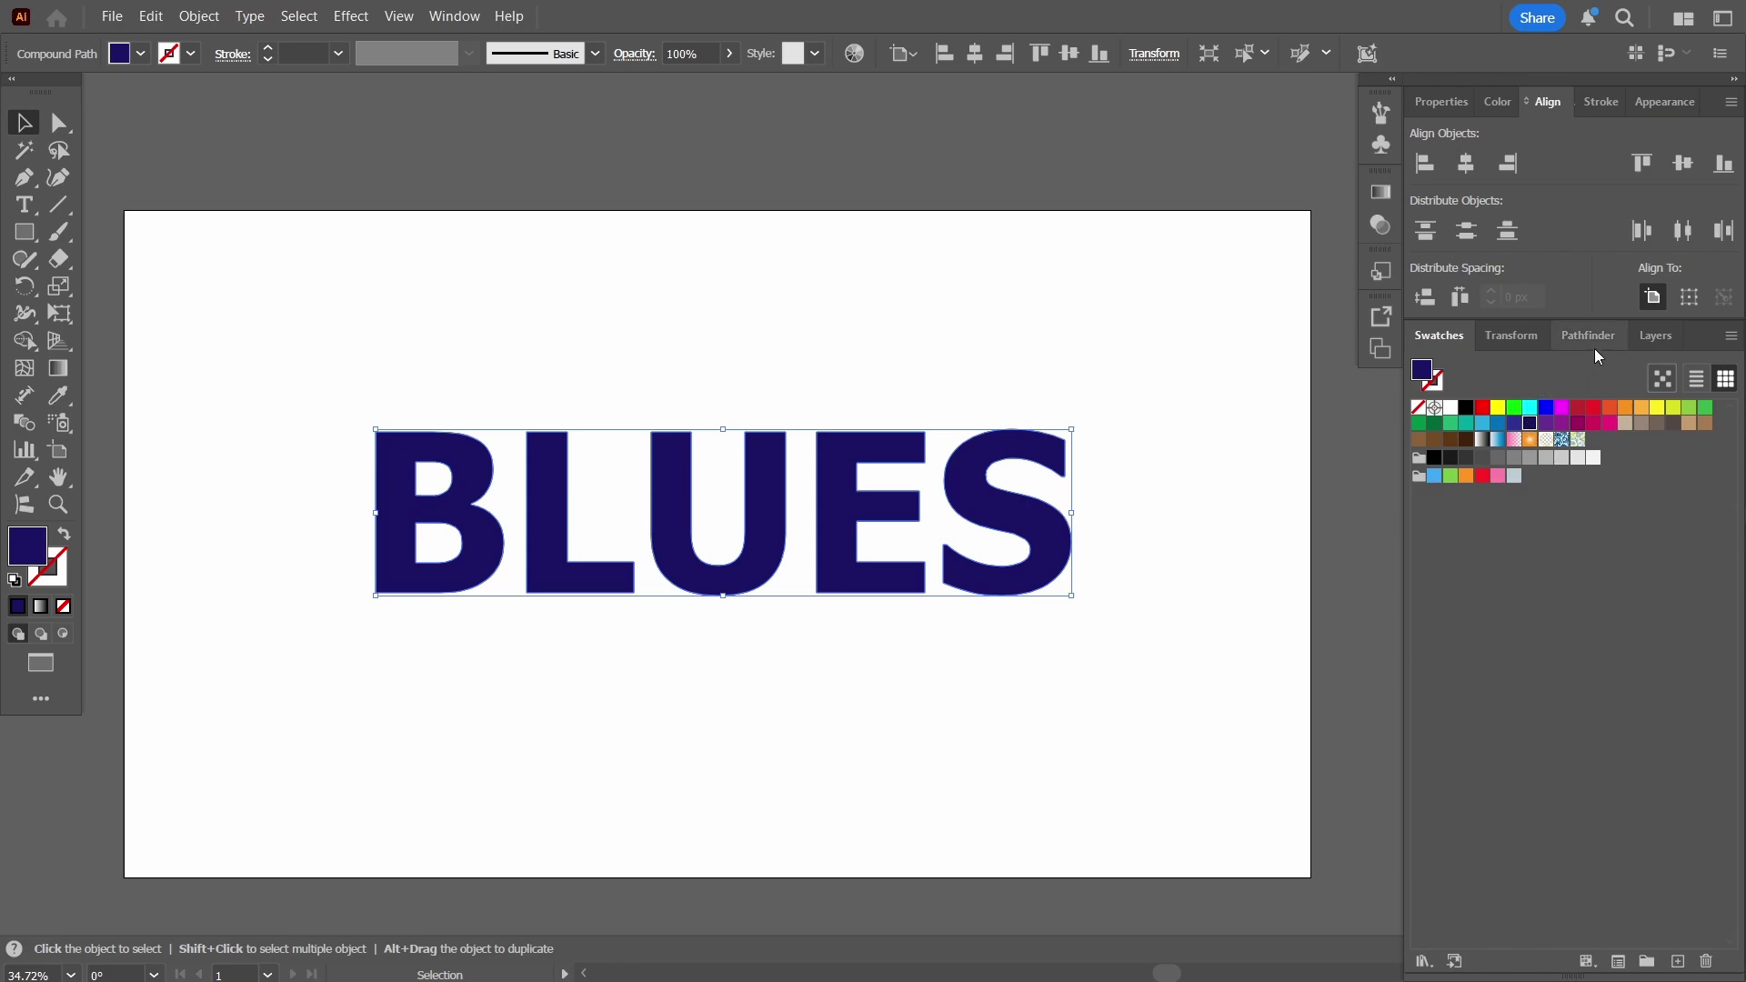
double_click(28, 552)
left_click_drag(1397, 391, 1367, 329)
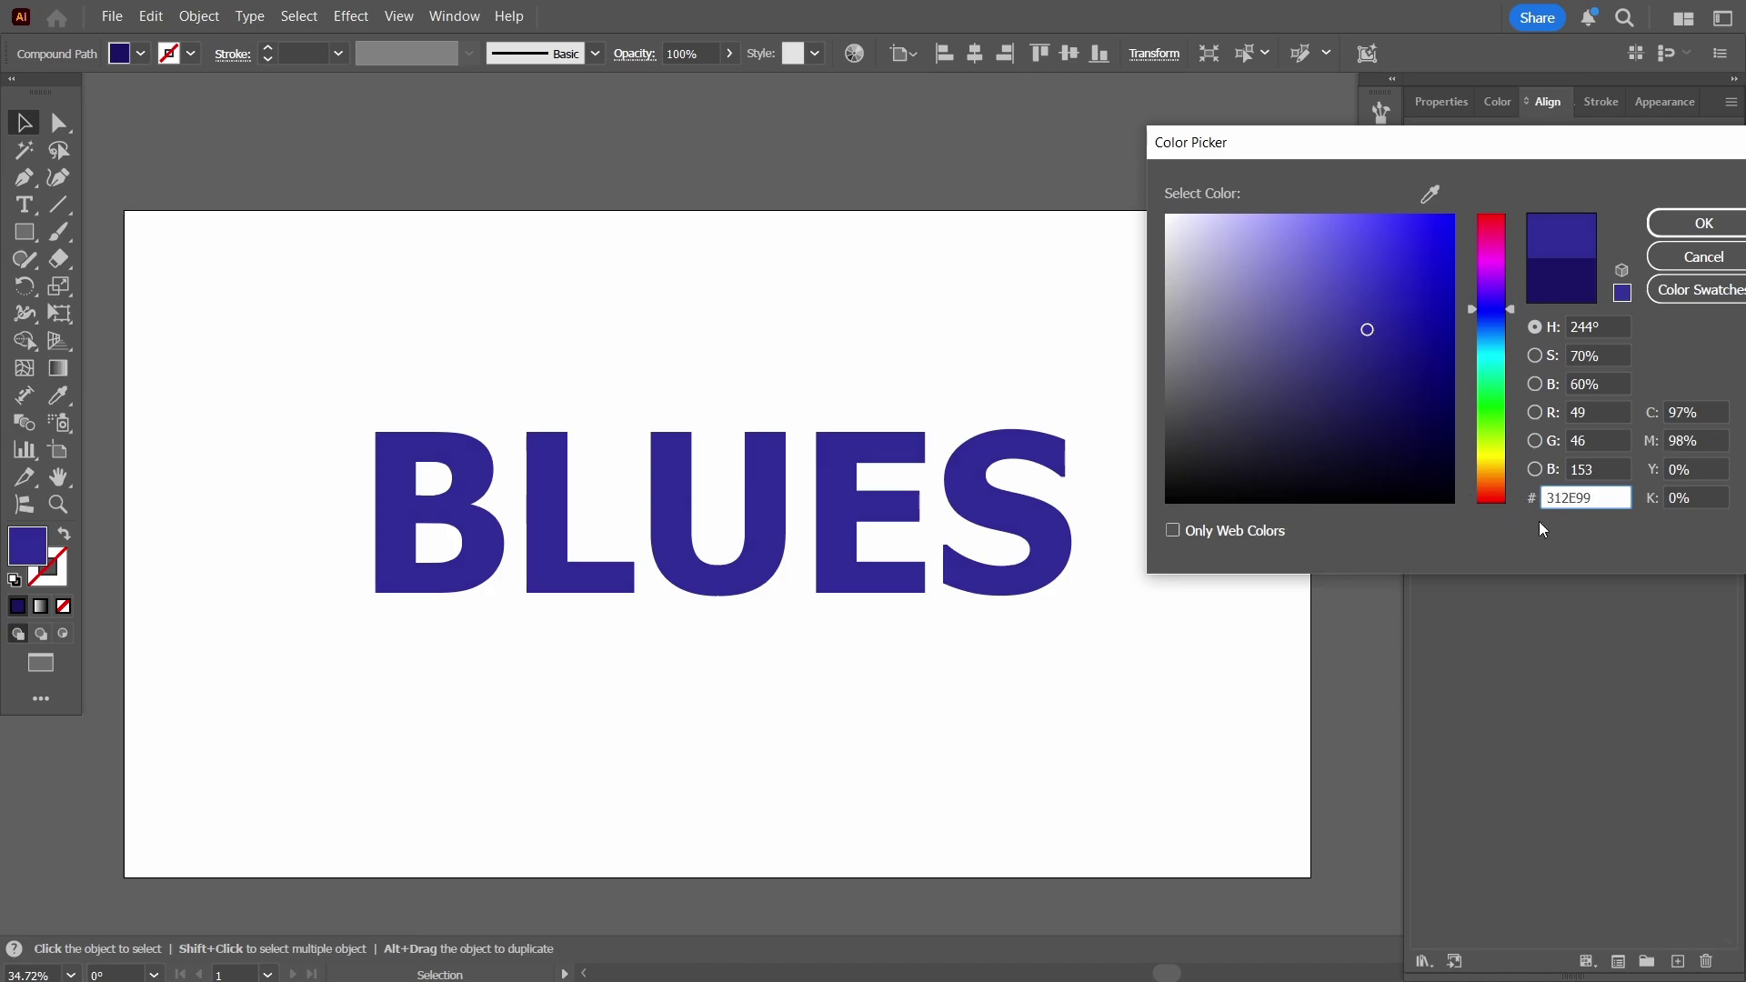
left_click(1696, 224)
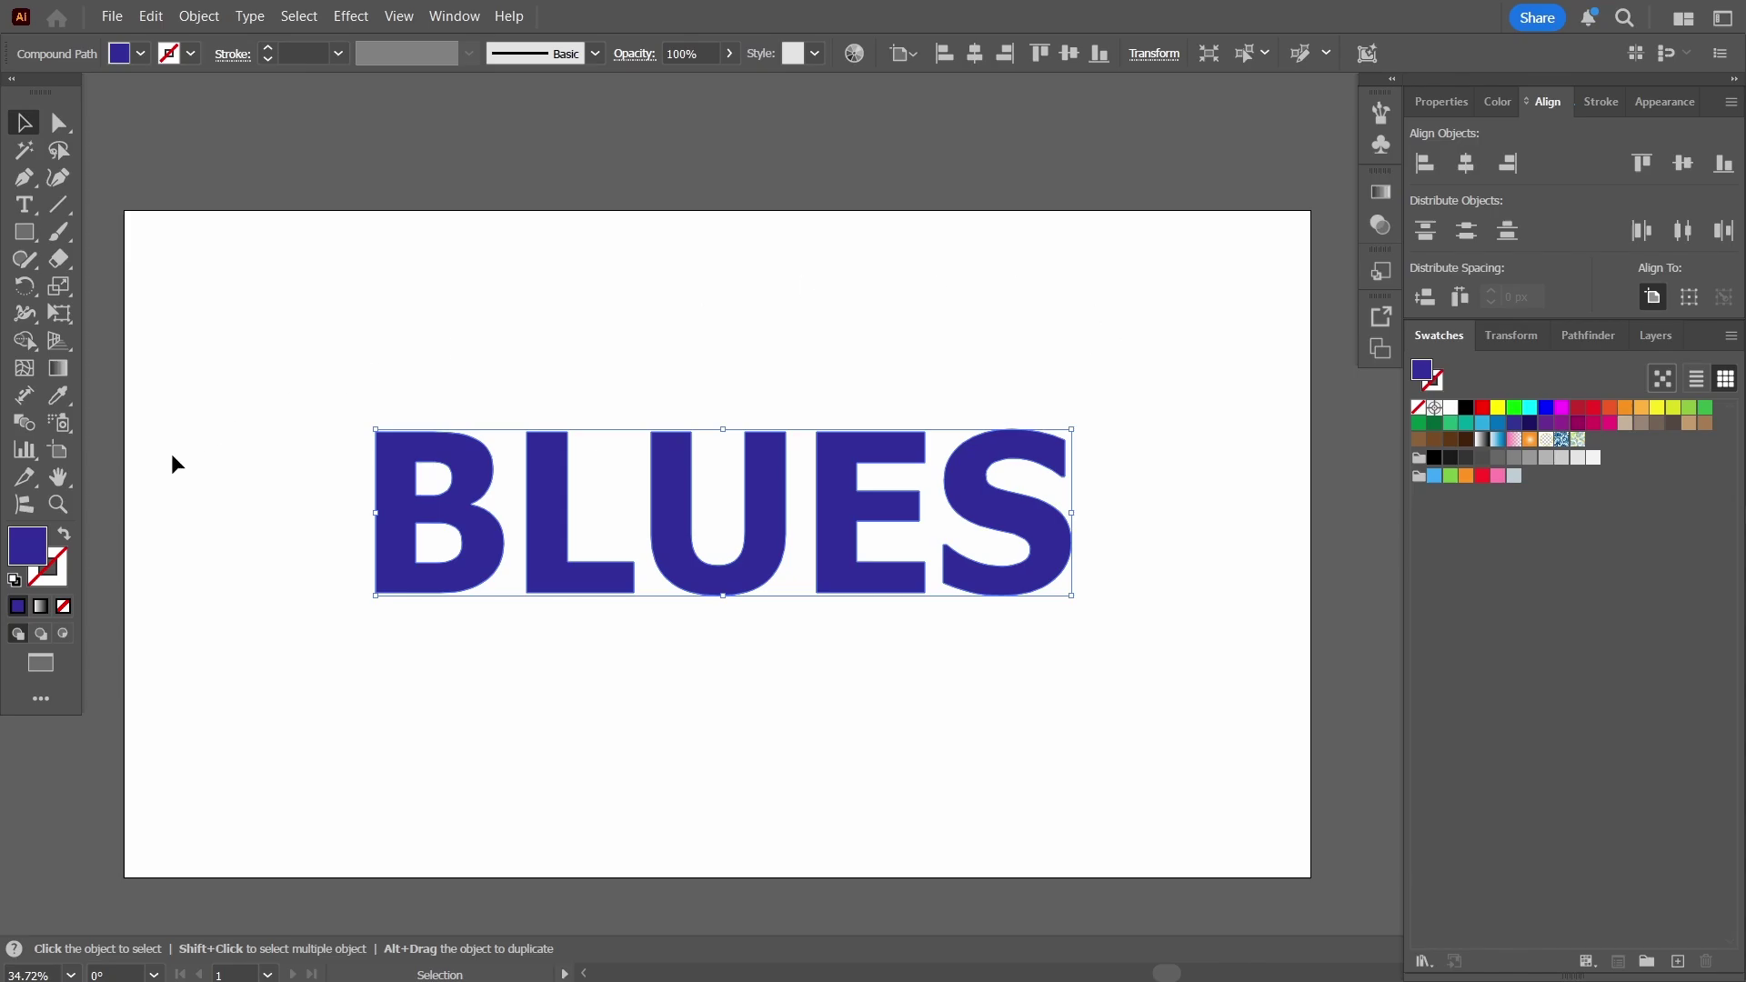
- Copy the fill's hex code 312E99, remove the fill from the compound path, and show its appearance attributes
double_click(26, 562)
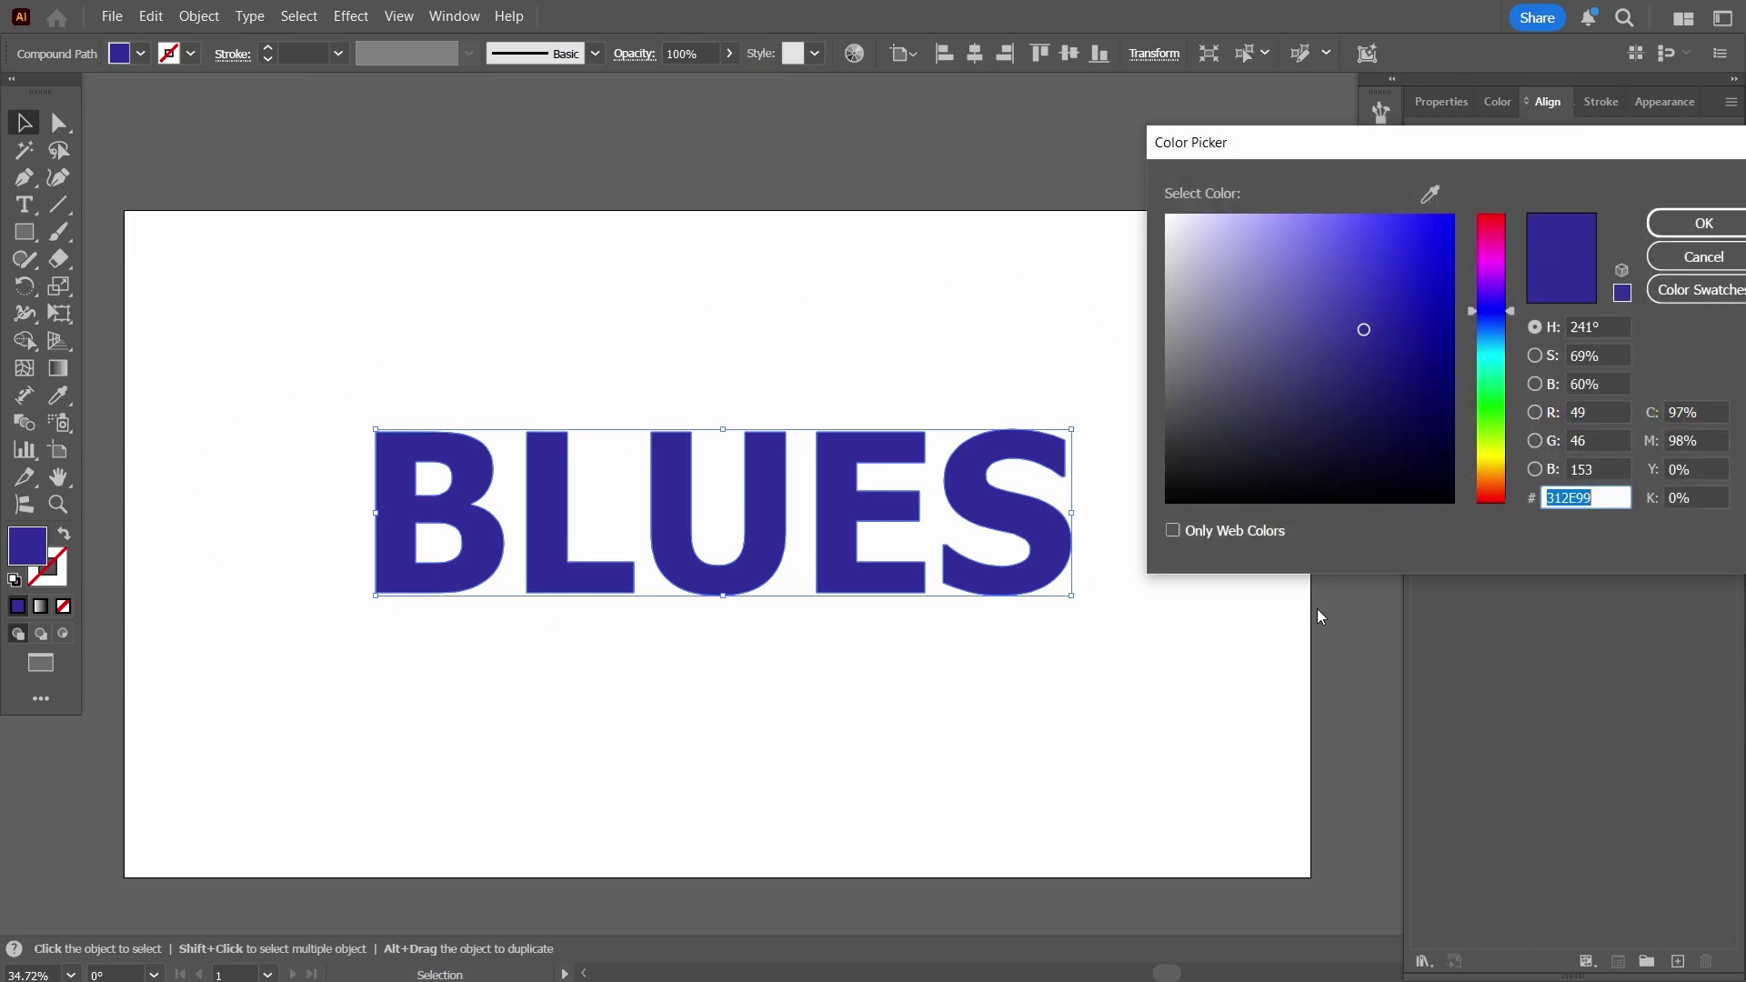
left_click_drag(1610, 498, 1507, 512)
left_click(1704, 257)
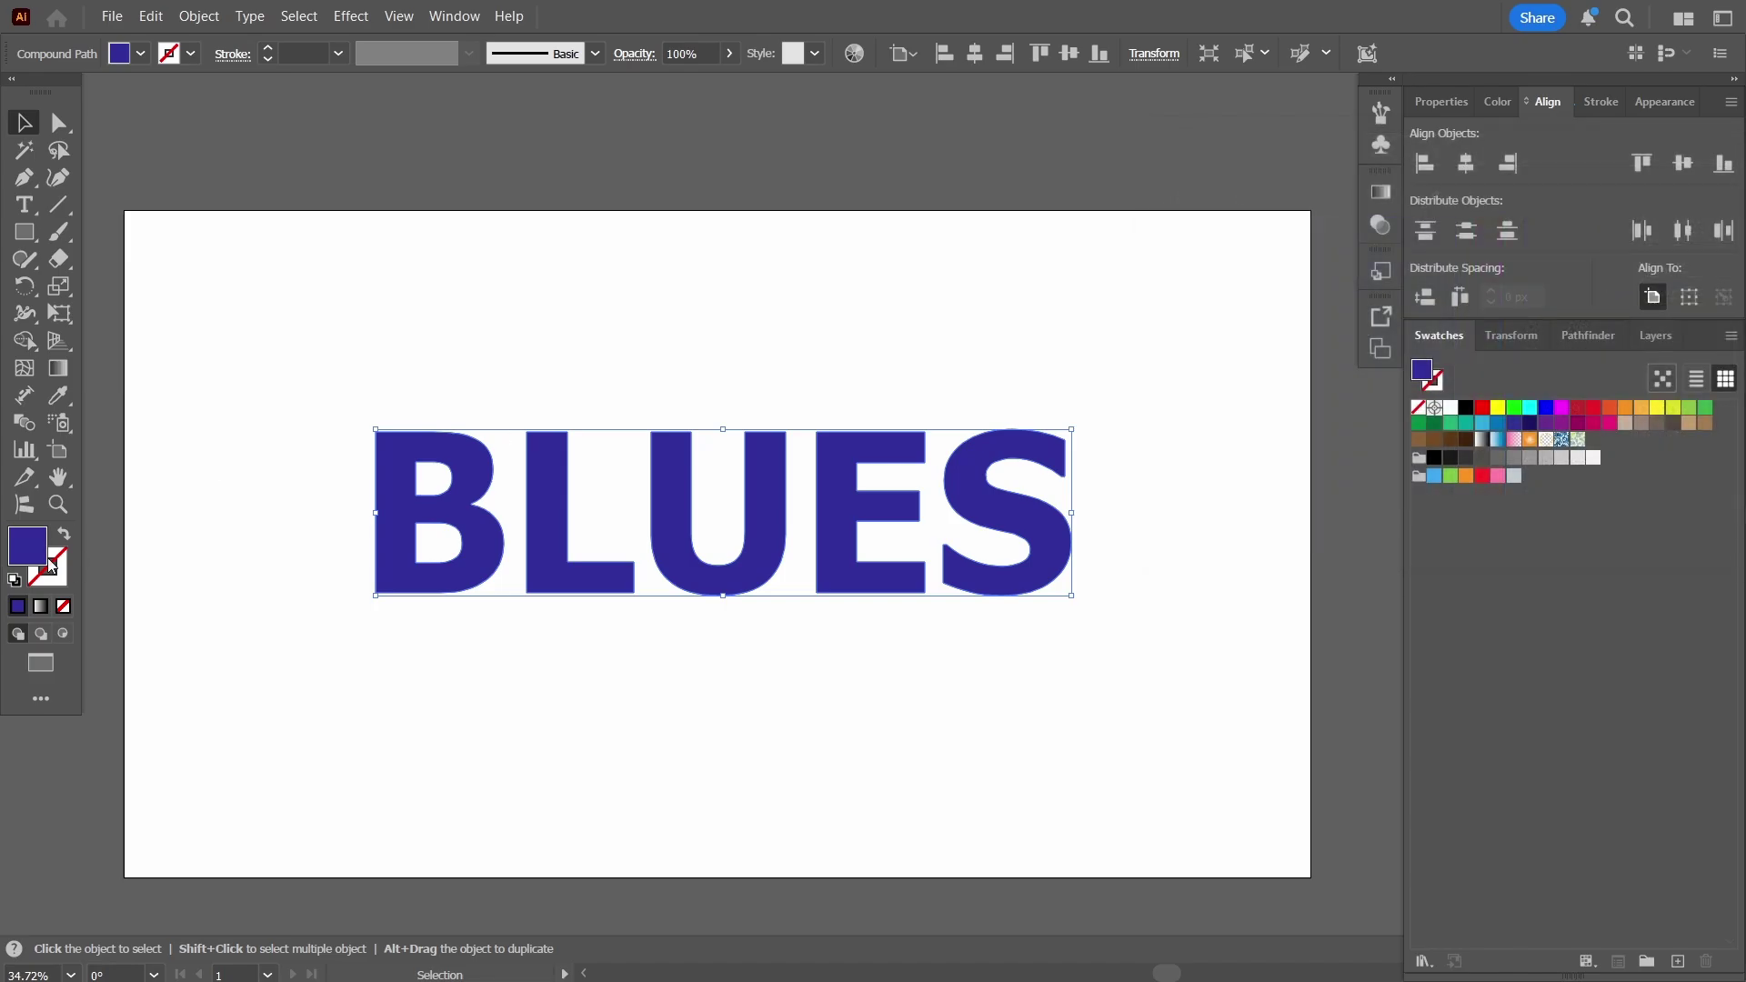
left_click(63, 606)
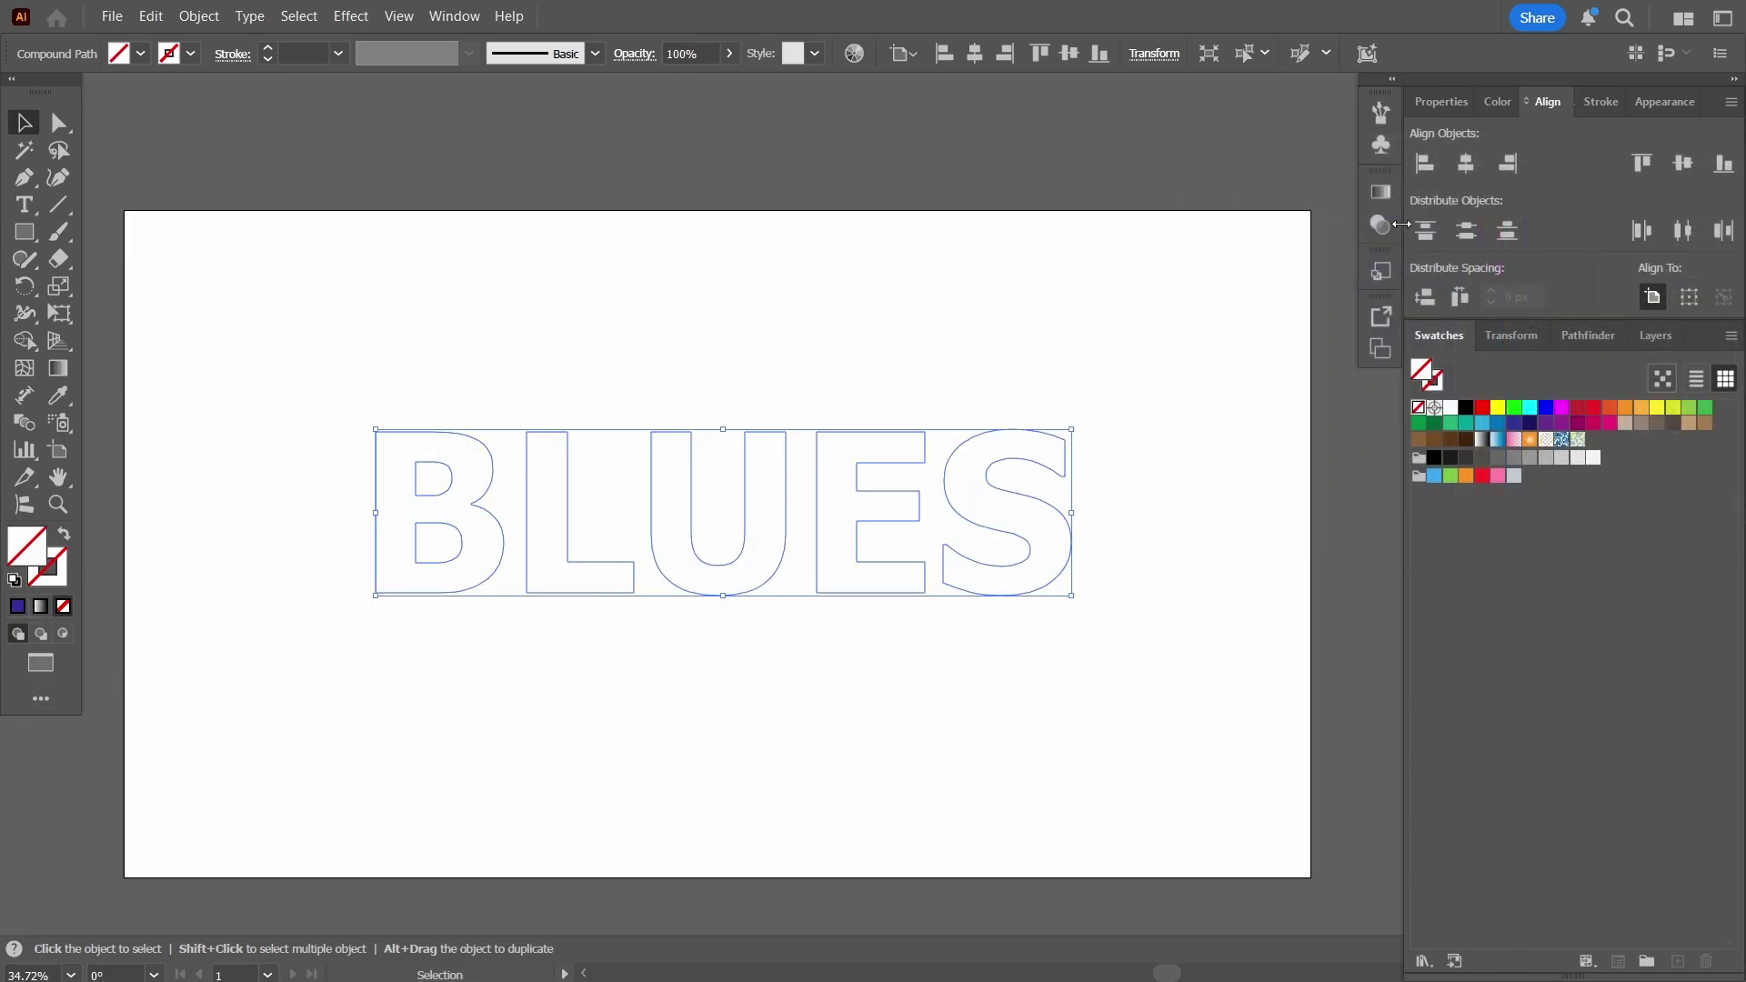
left_click(1665, 101)
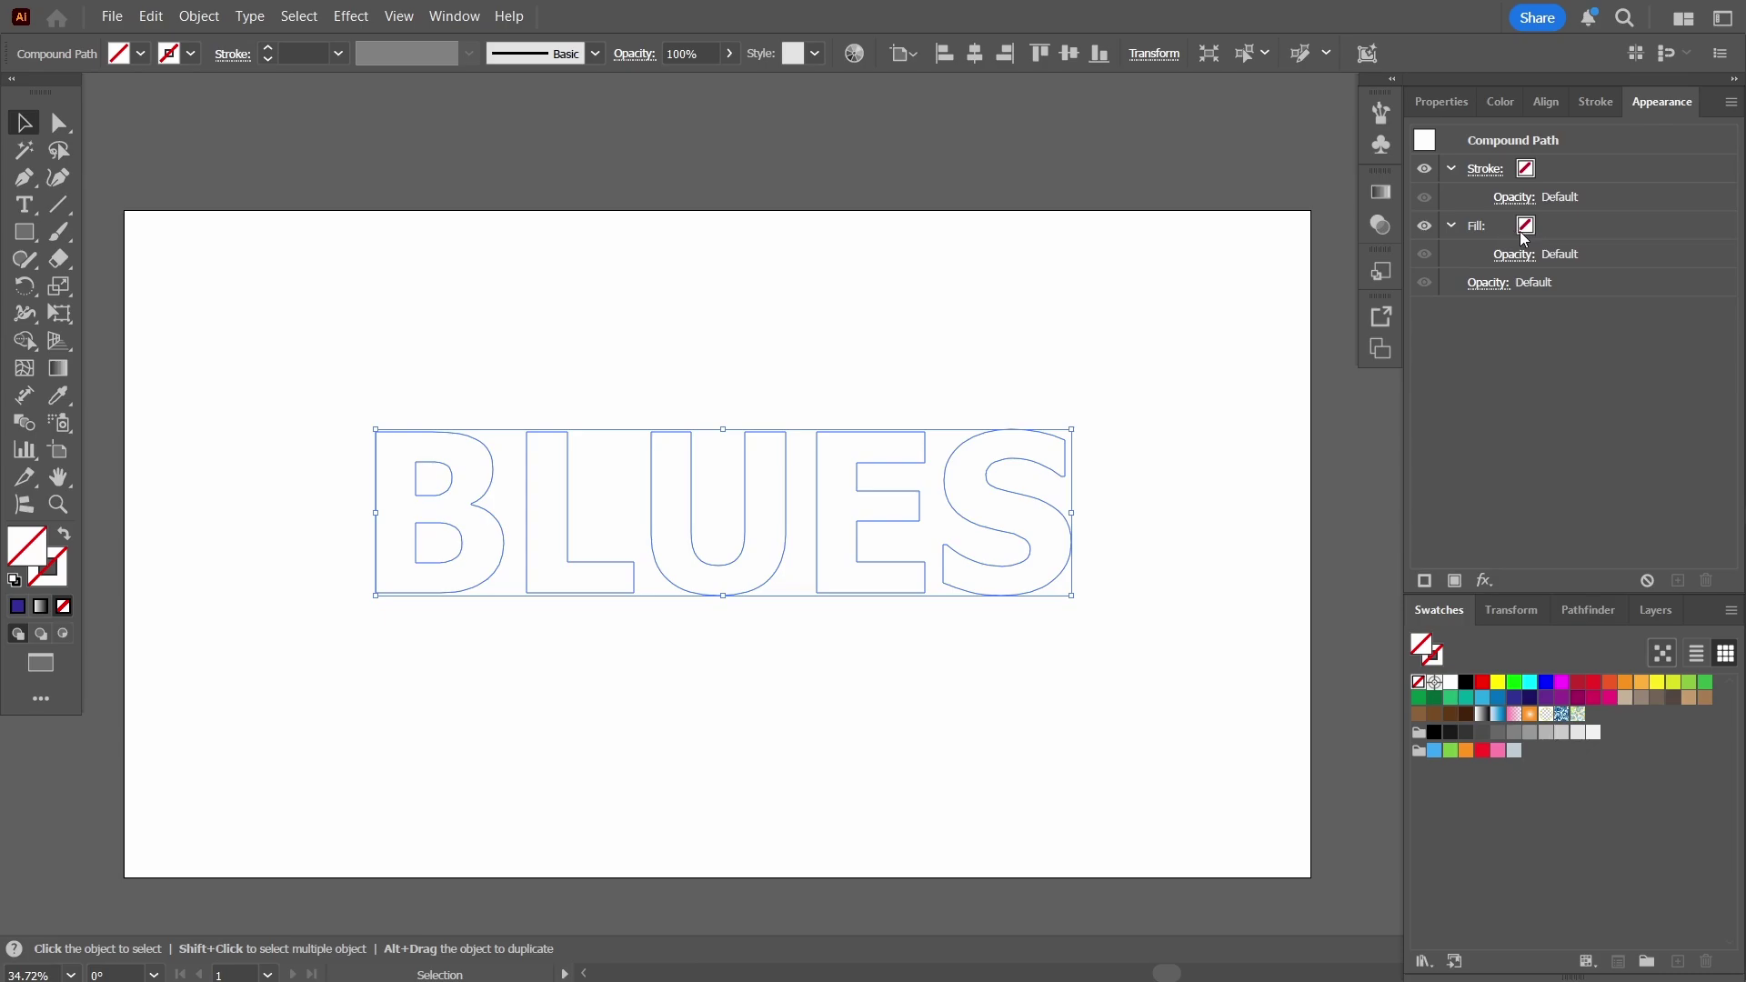
left_click(1614, 227)
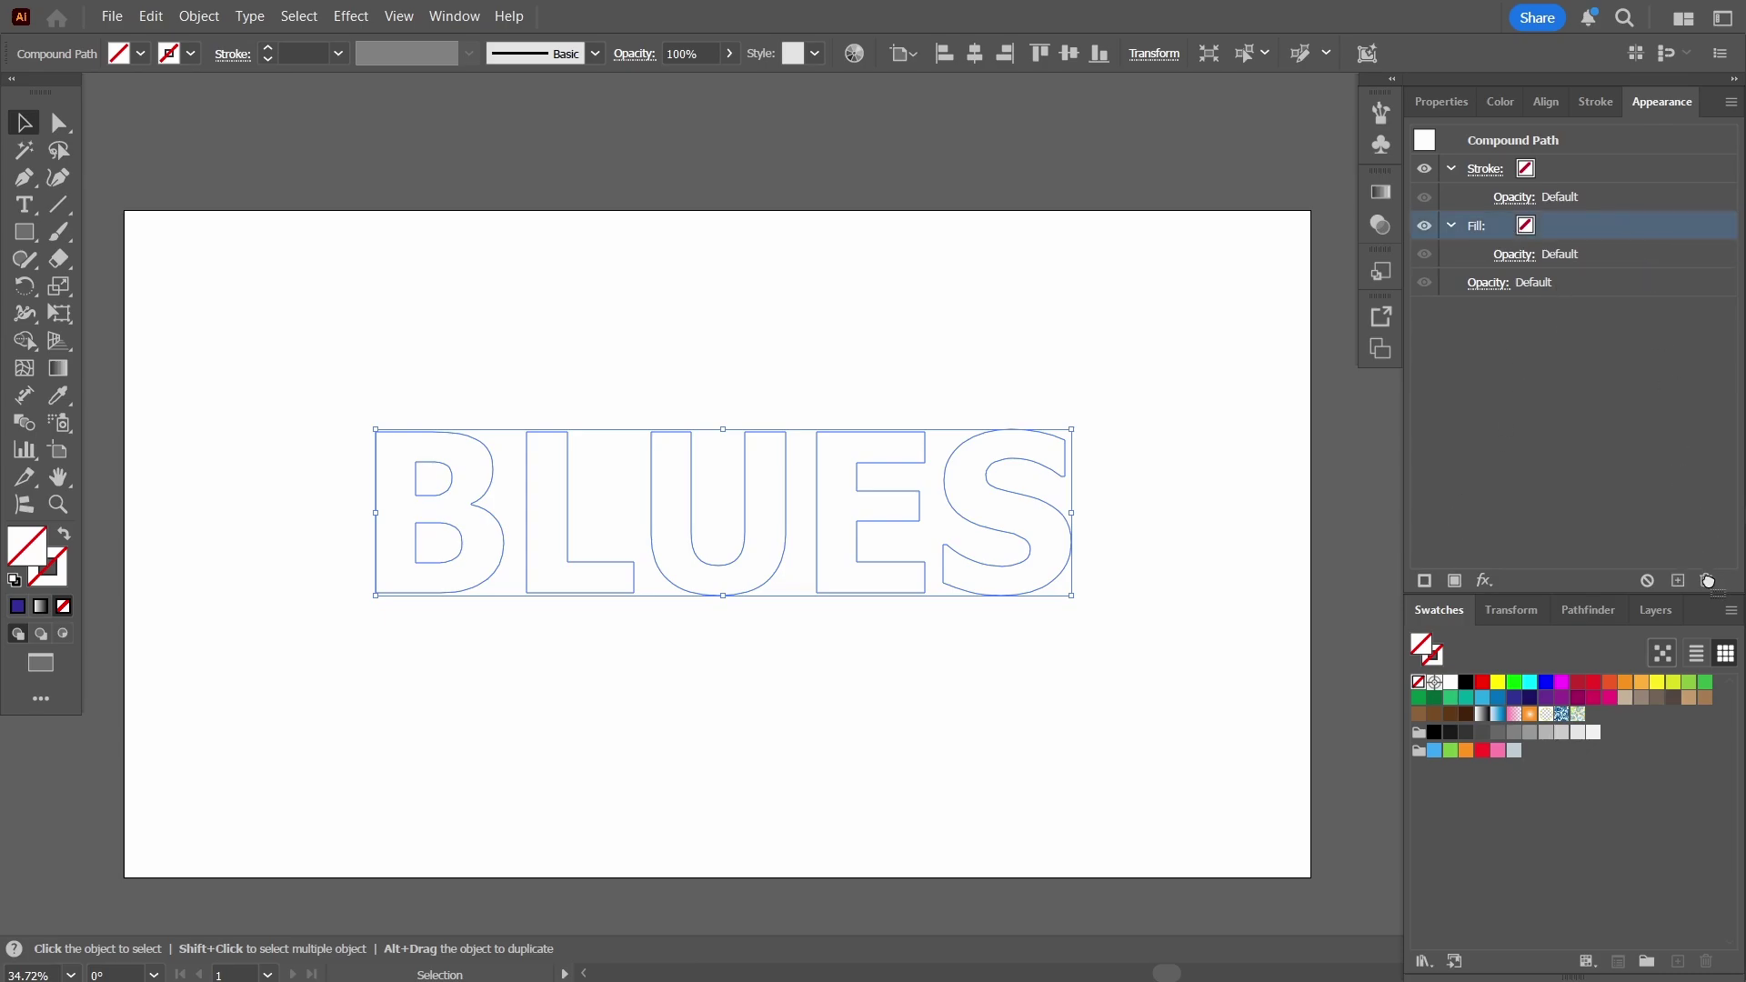
left_click(1456, 580)
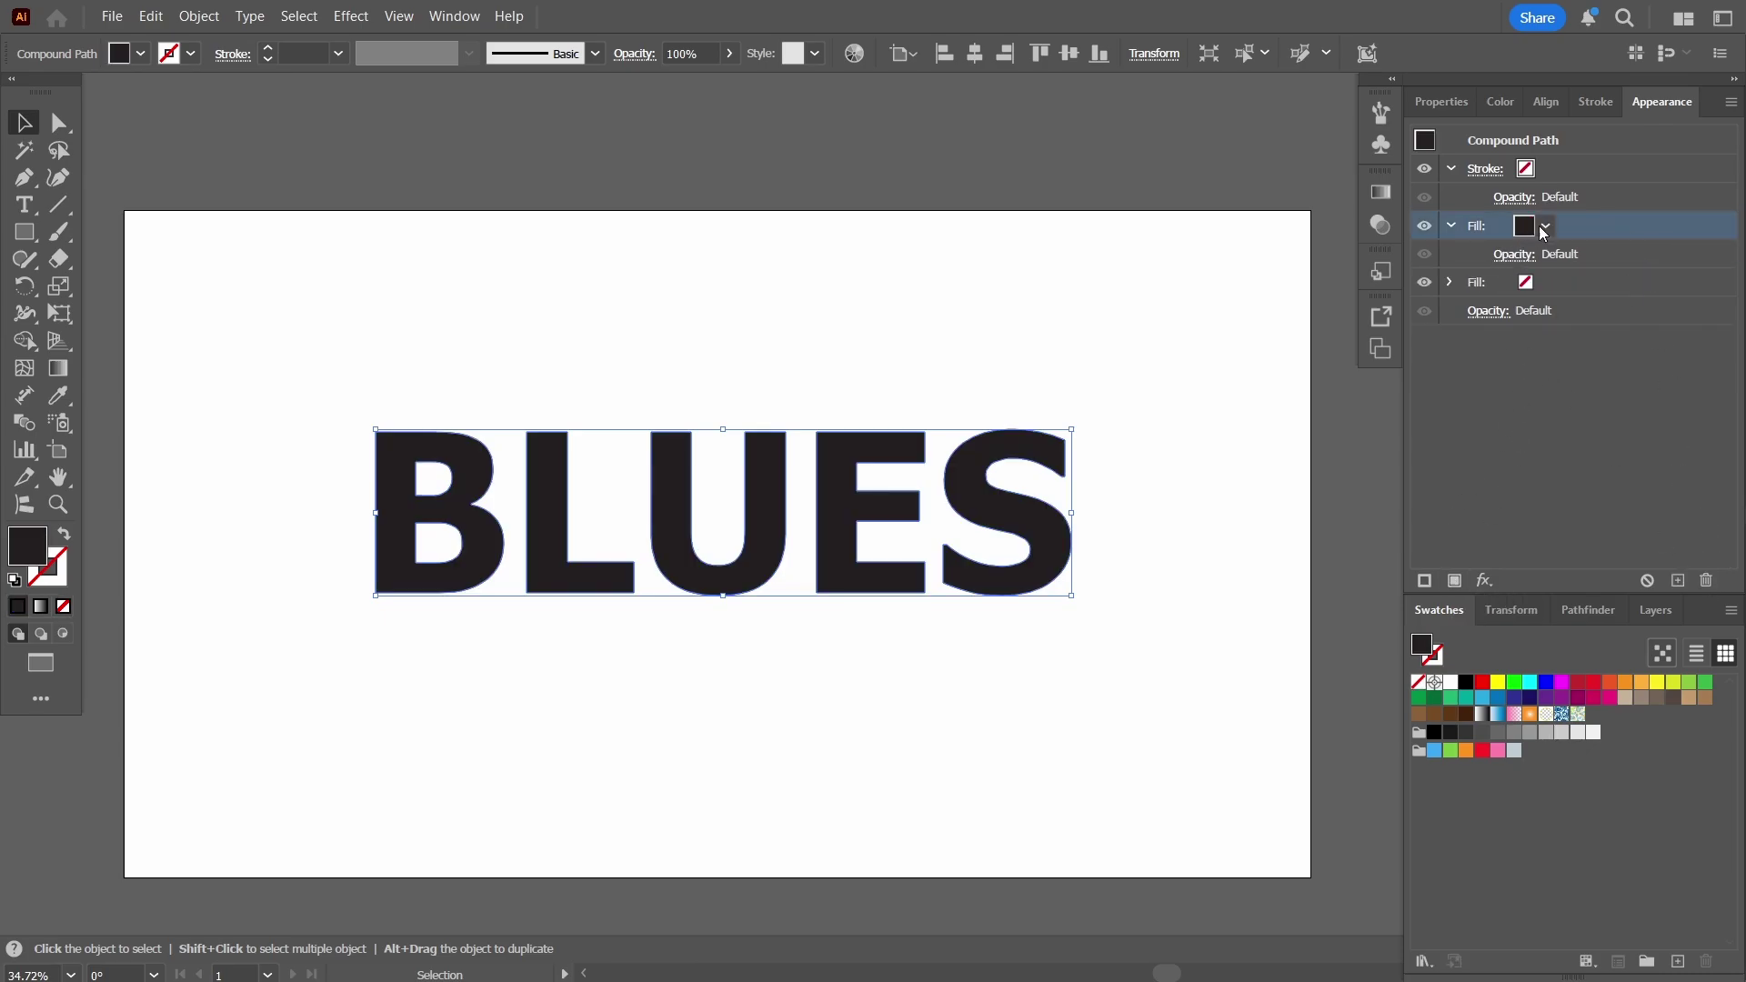
left_click(1708, 581)
- Give the compound path's existing fill attribute the colour 312E99
left_click(1526, 225)
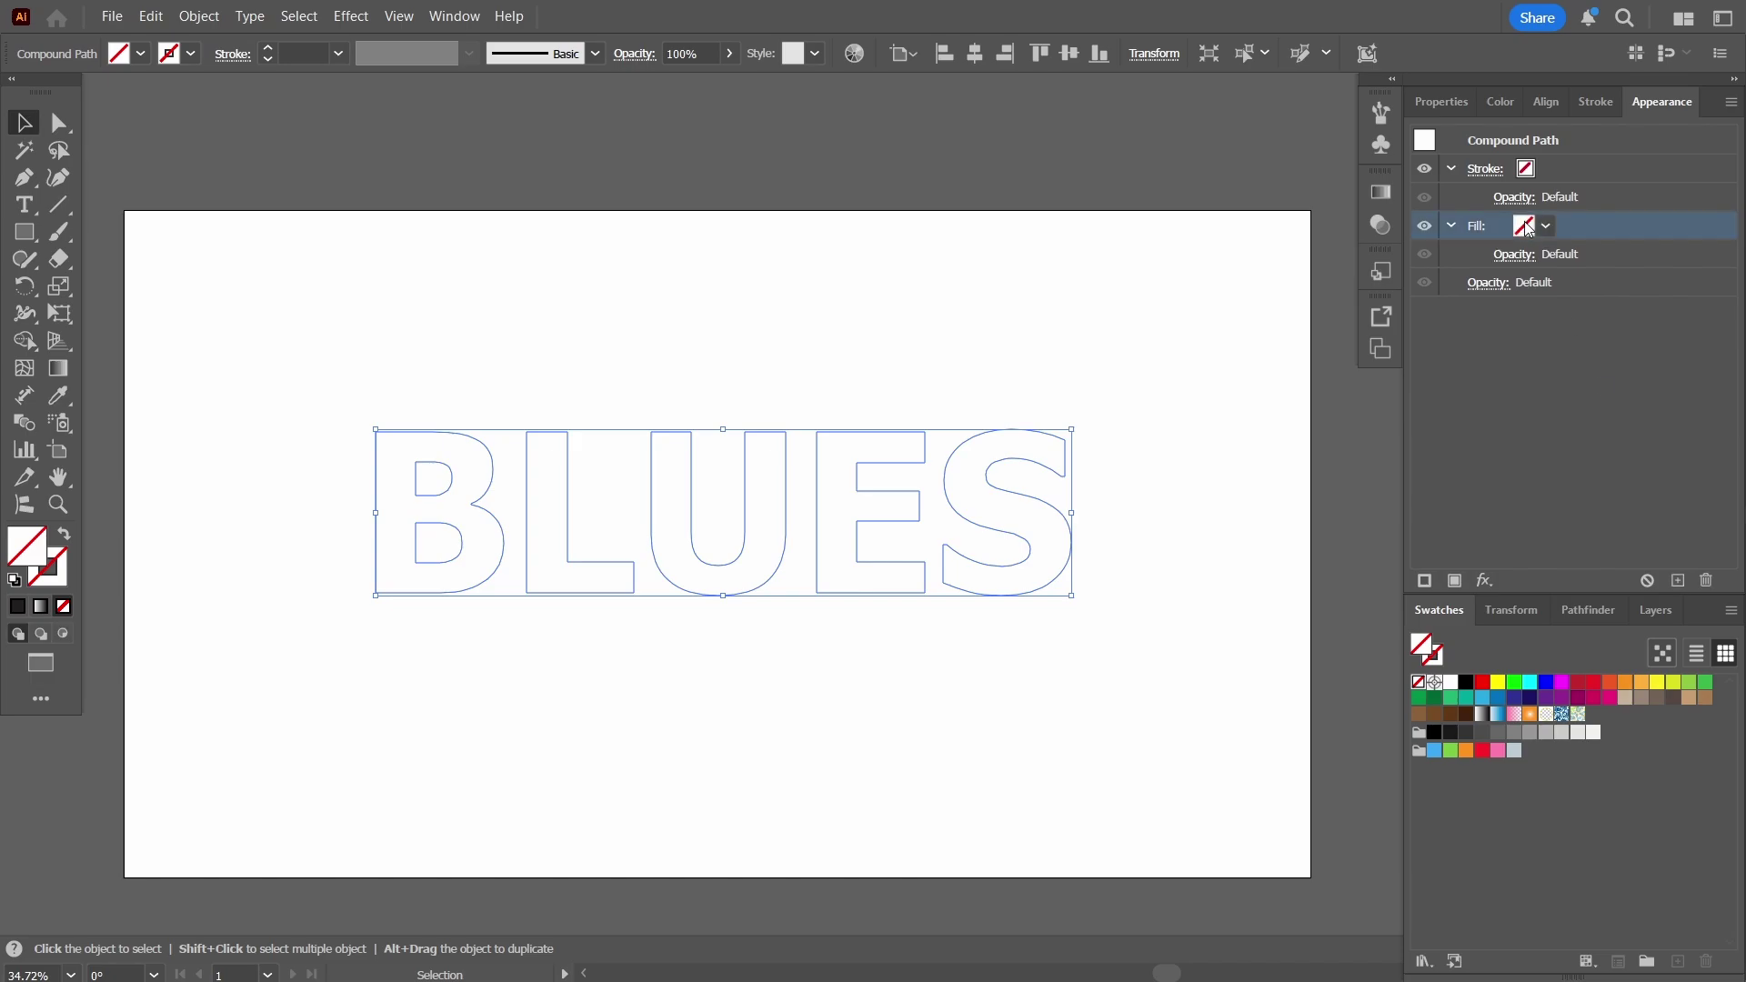
left_click(1548, 227)
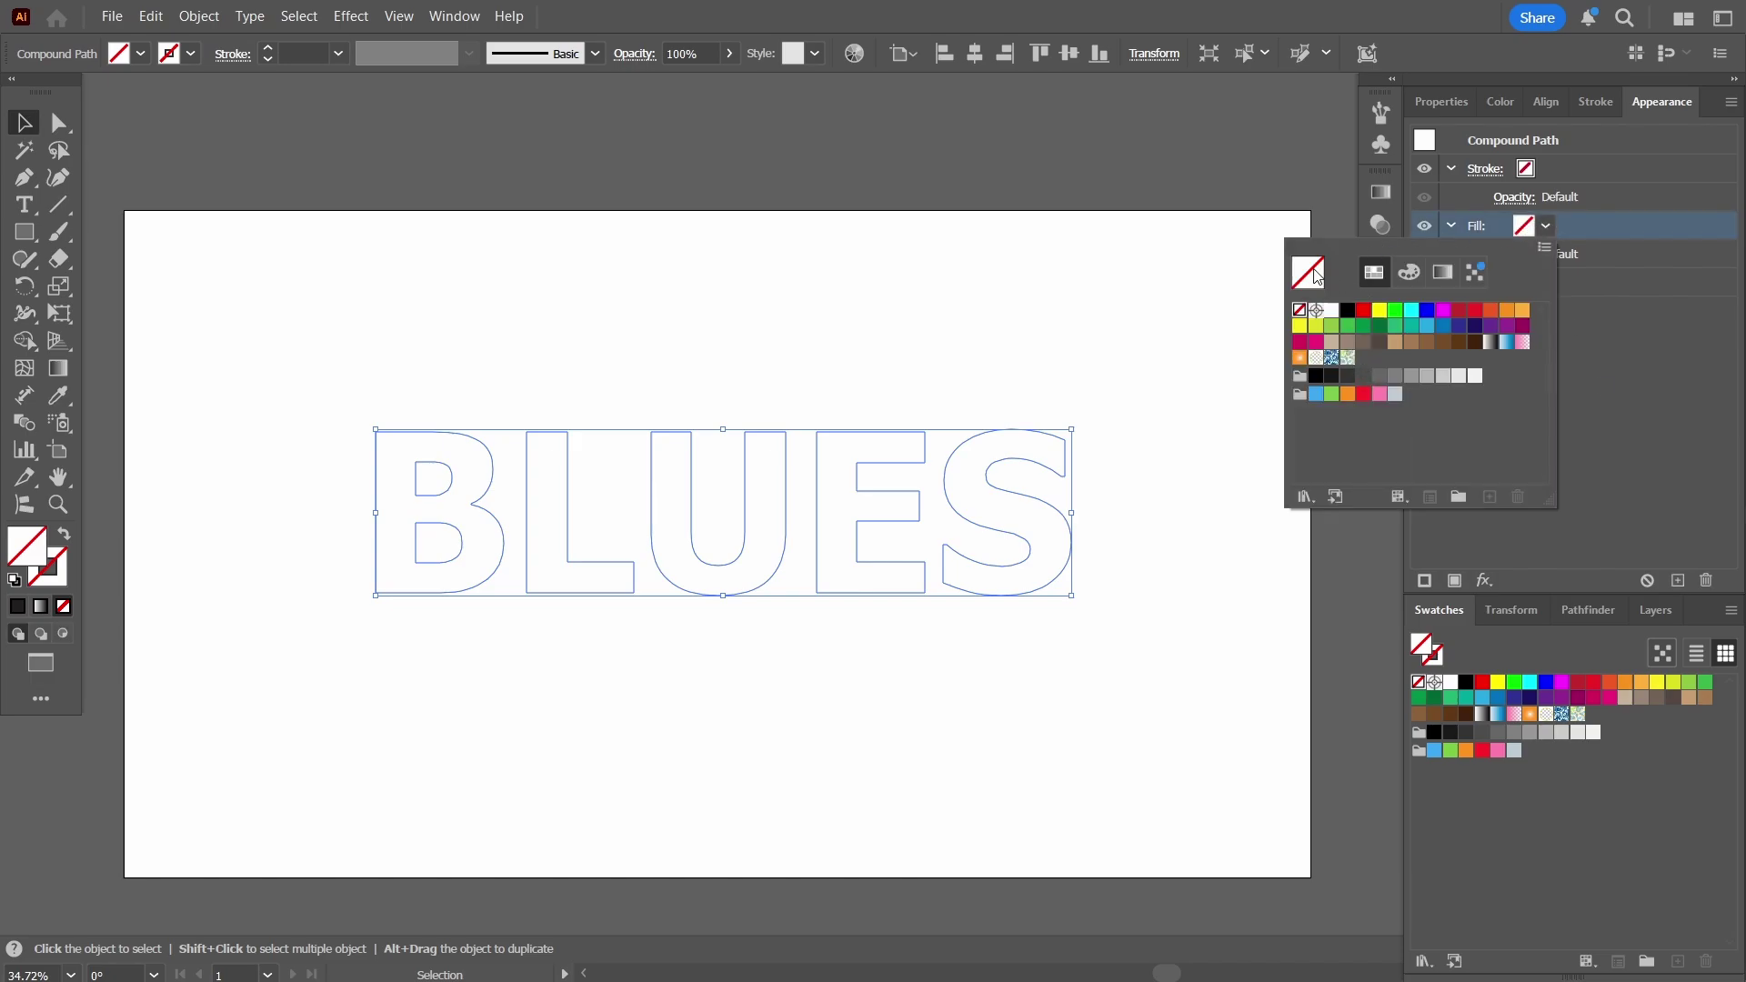
left_click(1459, 326)
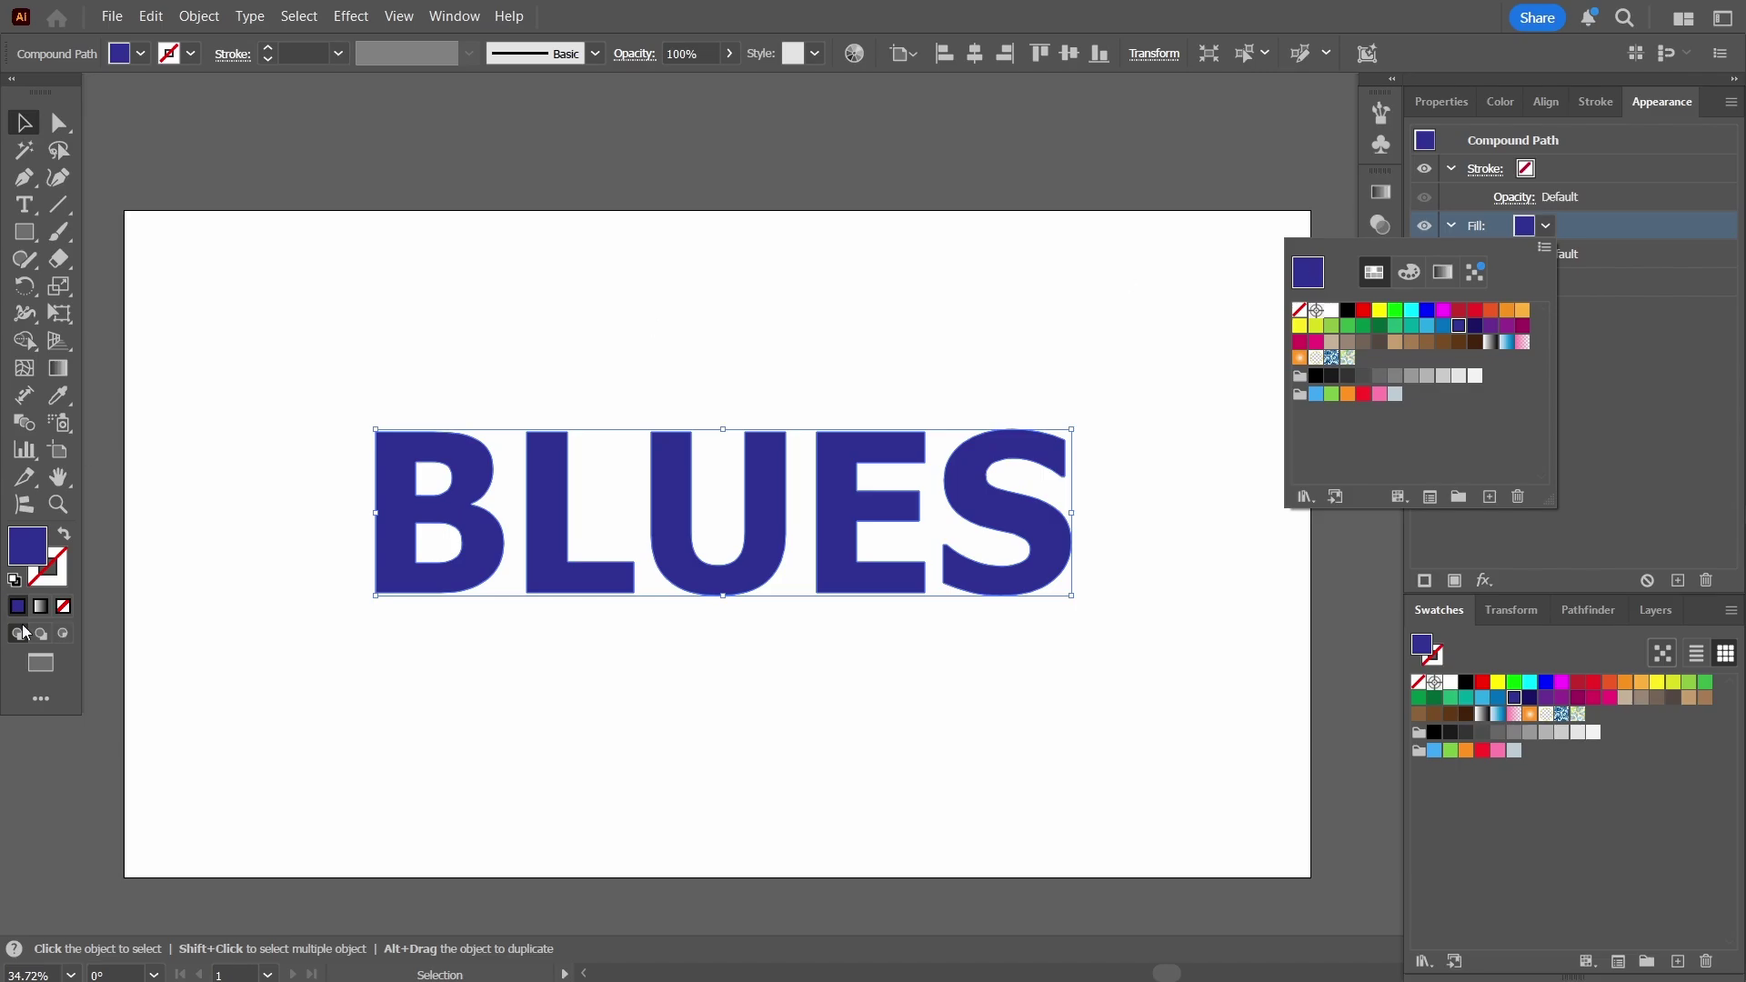
double_click(27, 547)
type("312E99")
key("Tab")
left_click(1704, 222)
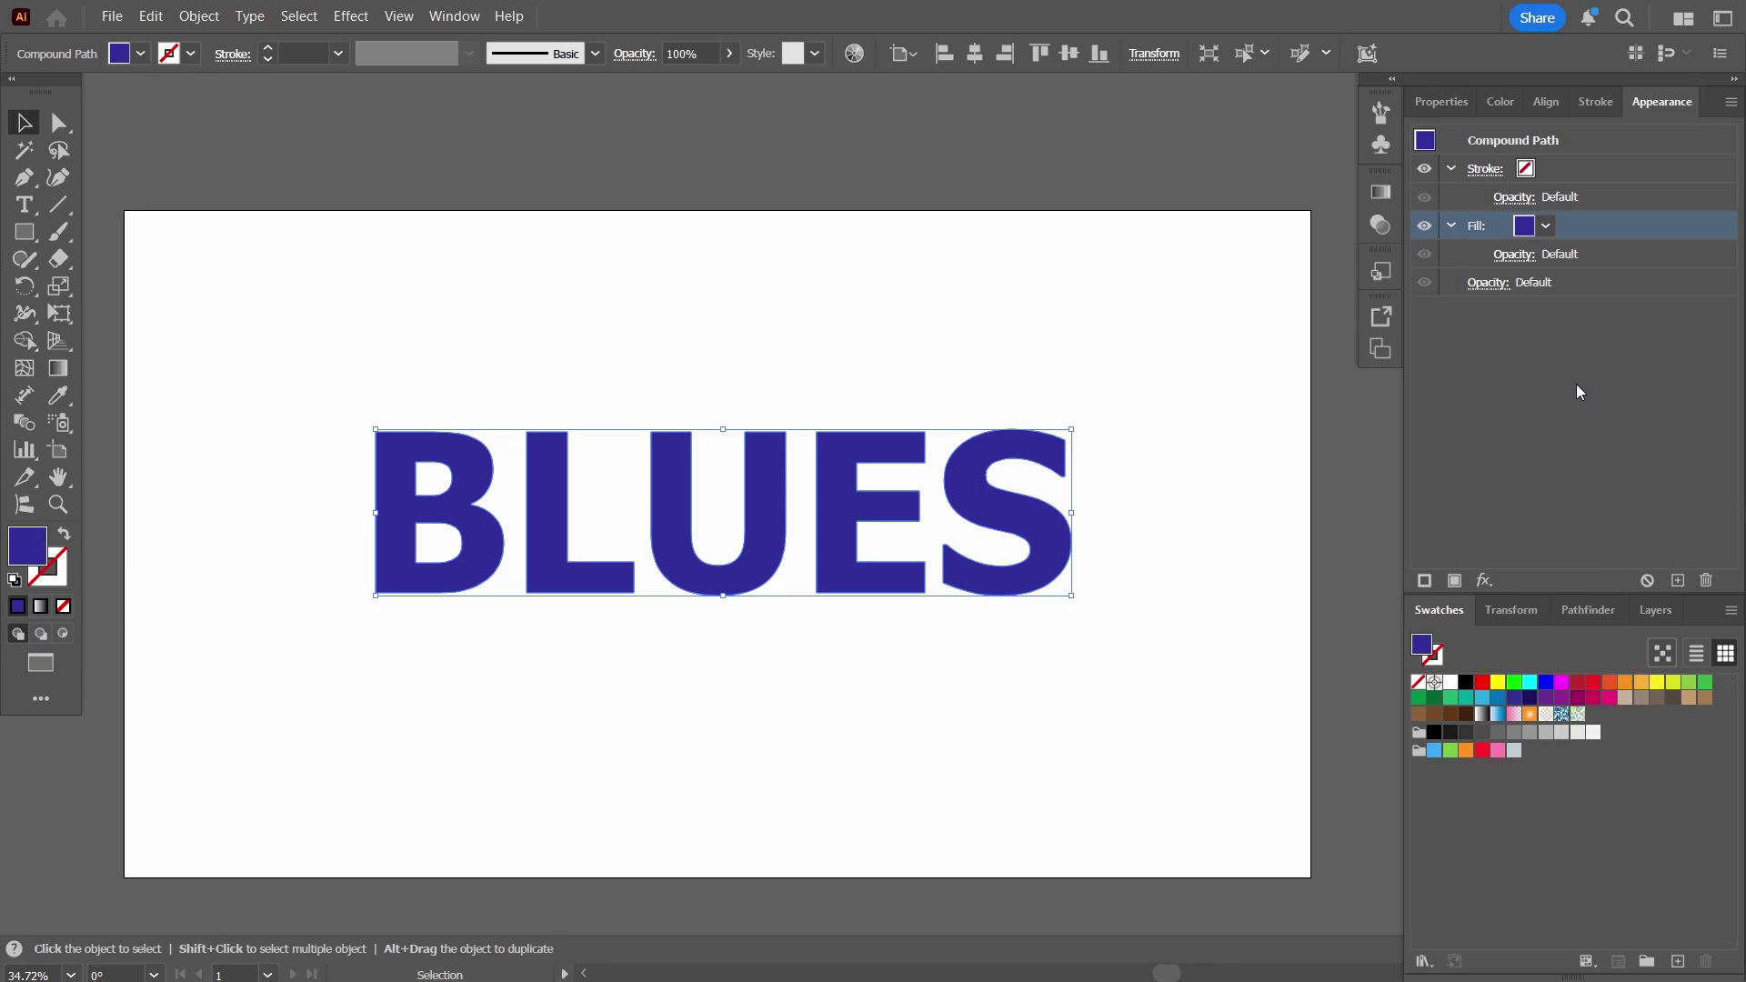
- Add a second fill to the compound path and open the Basic Graphics_Lines pattern library beside the lettering
left_click(1455, 580)
left_click(1546, 226)
left_click(1315, 500)
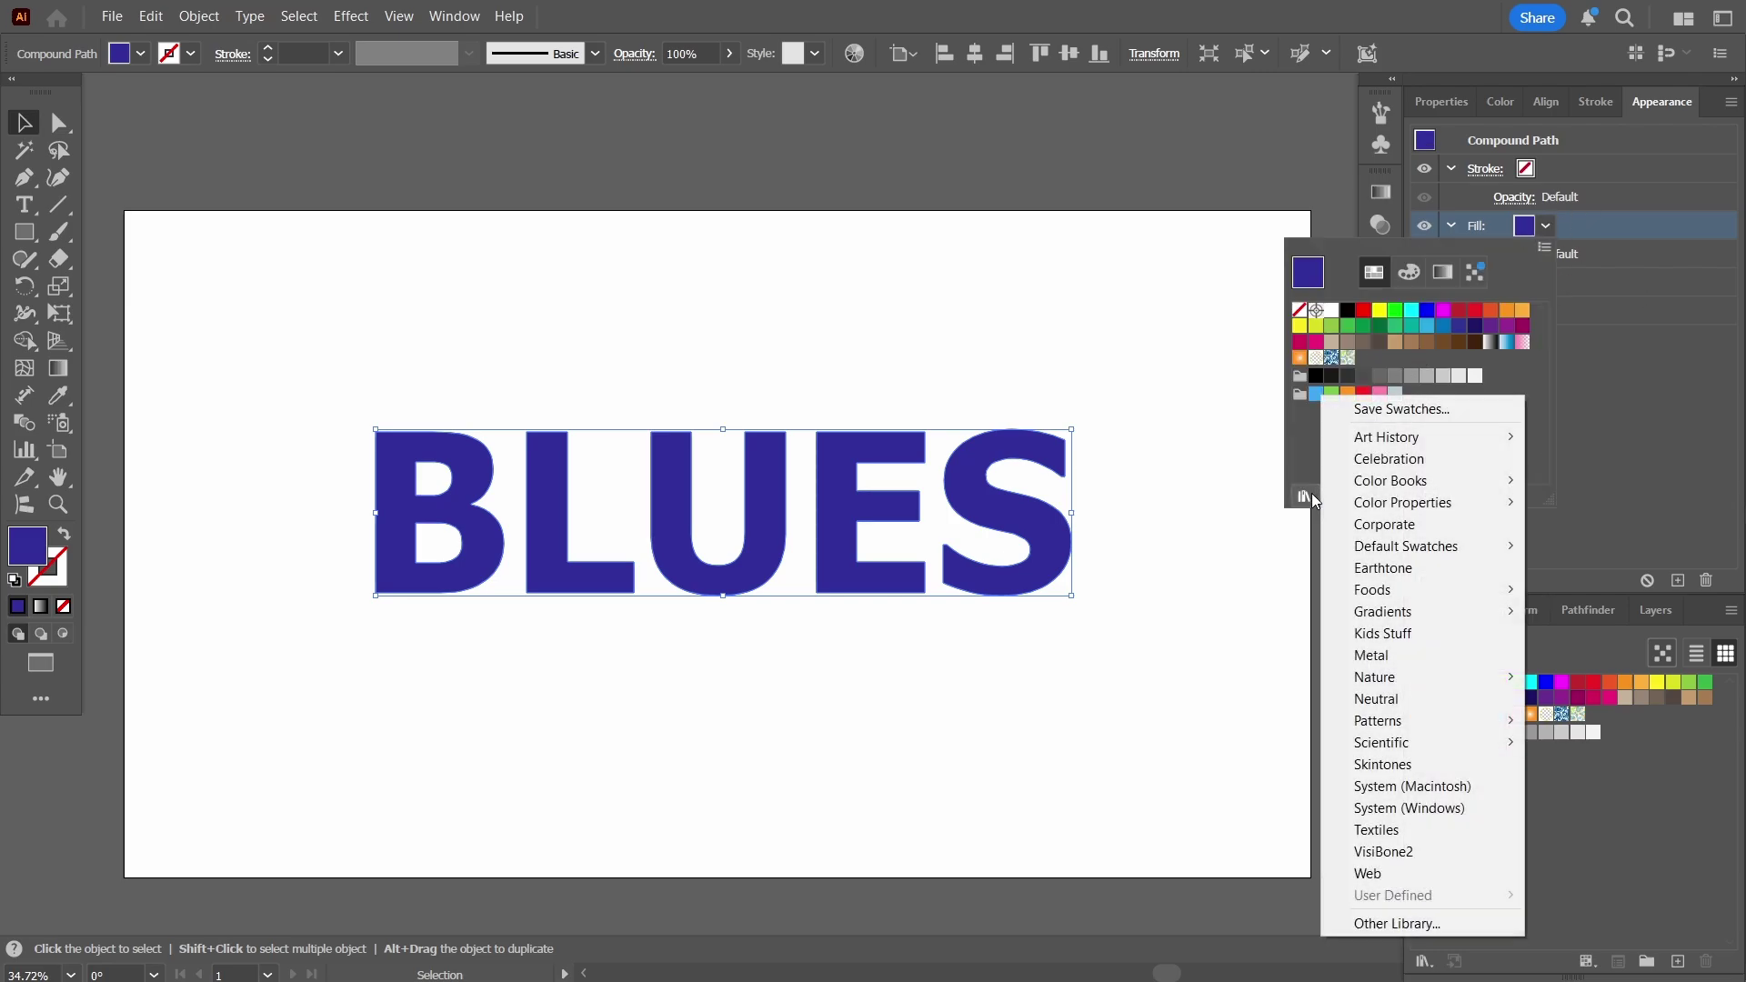
mouse_move(1432, 722)
mouse_move(1593, 718)
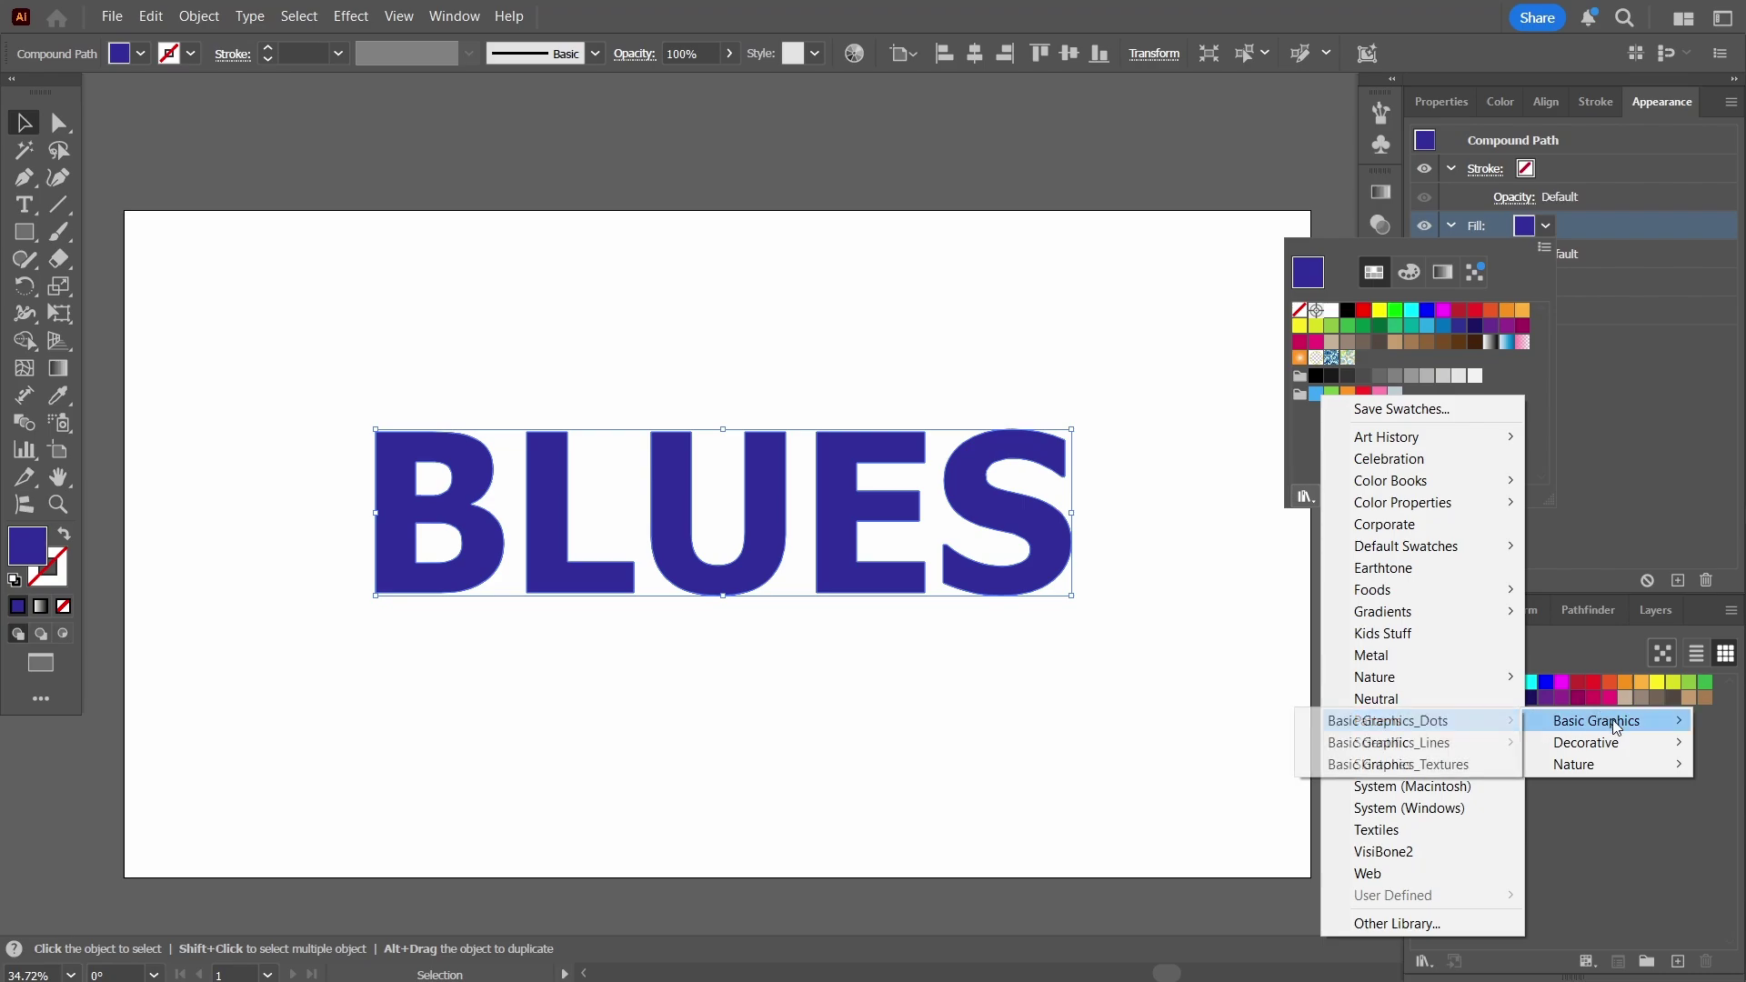
left_click(1465, 744)
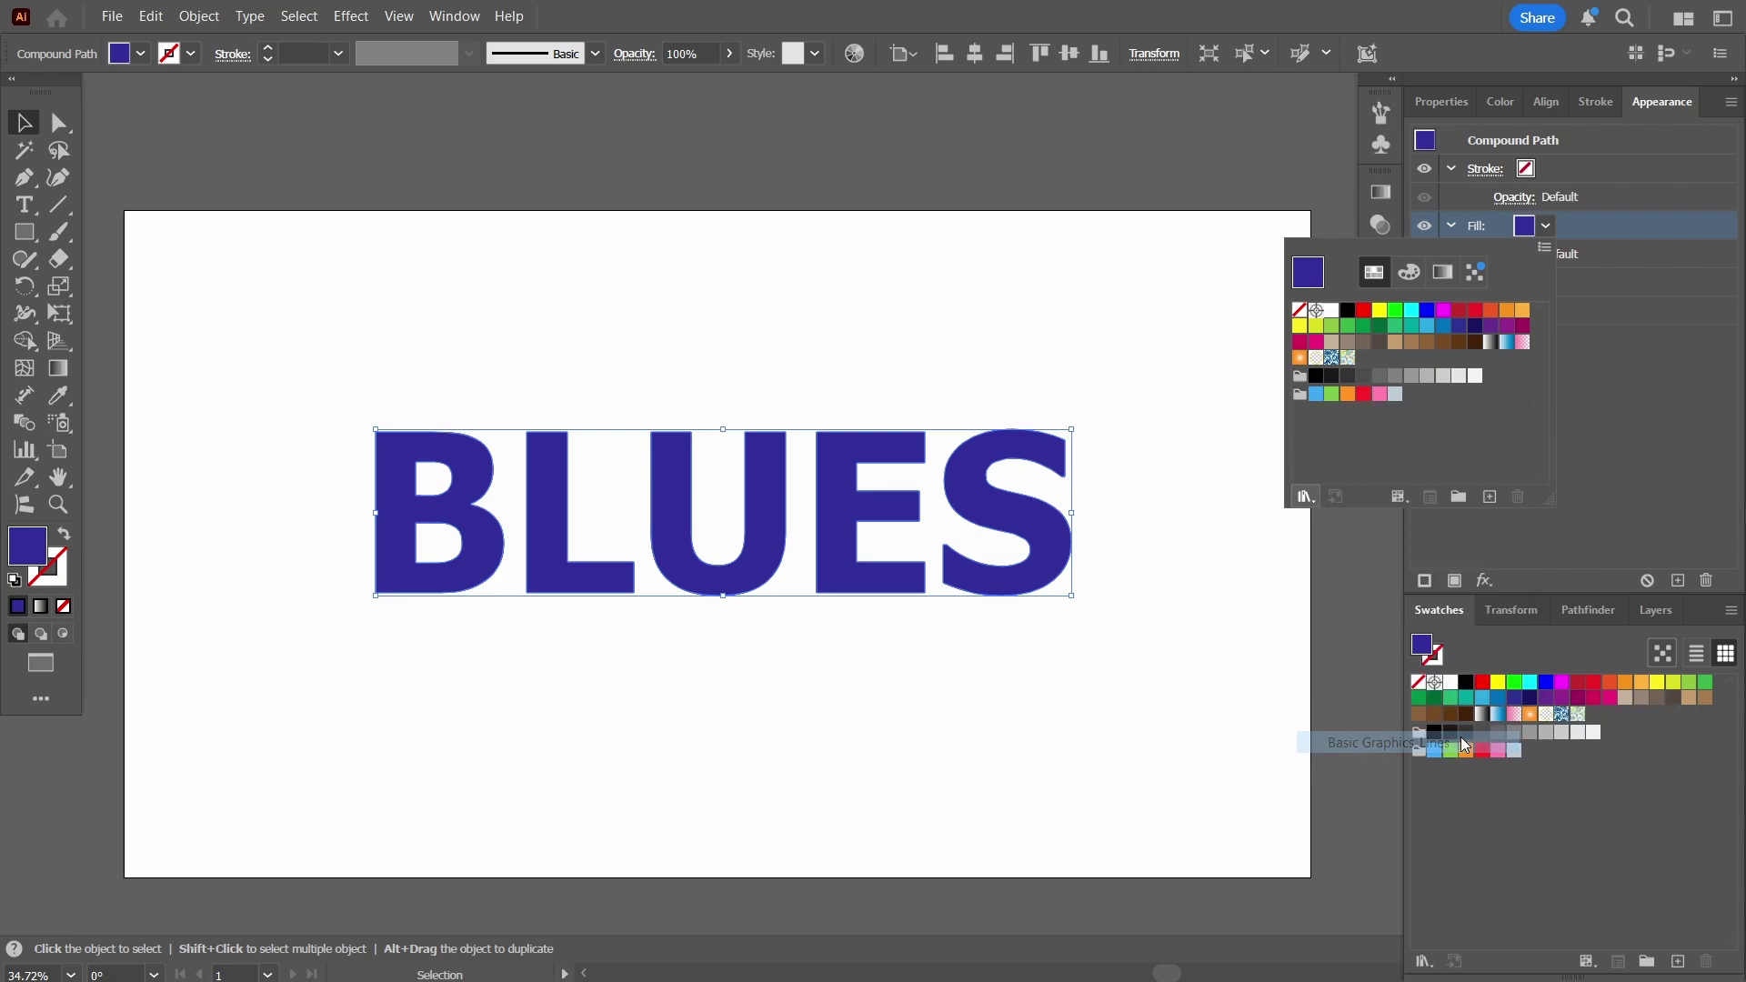
left_click_drag(890, 428, 1235, 418)
- Try several line patterns from Basic Graphics_Lines on the upper fill of the BLUES lettering
left_click(1130, 492)
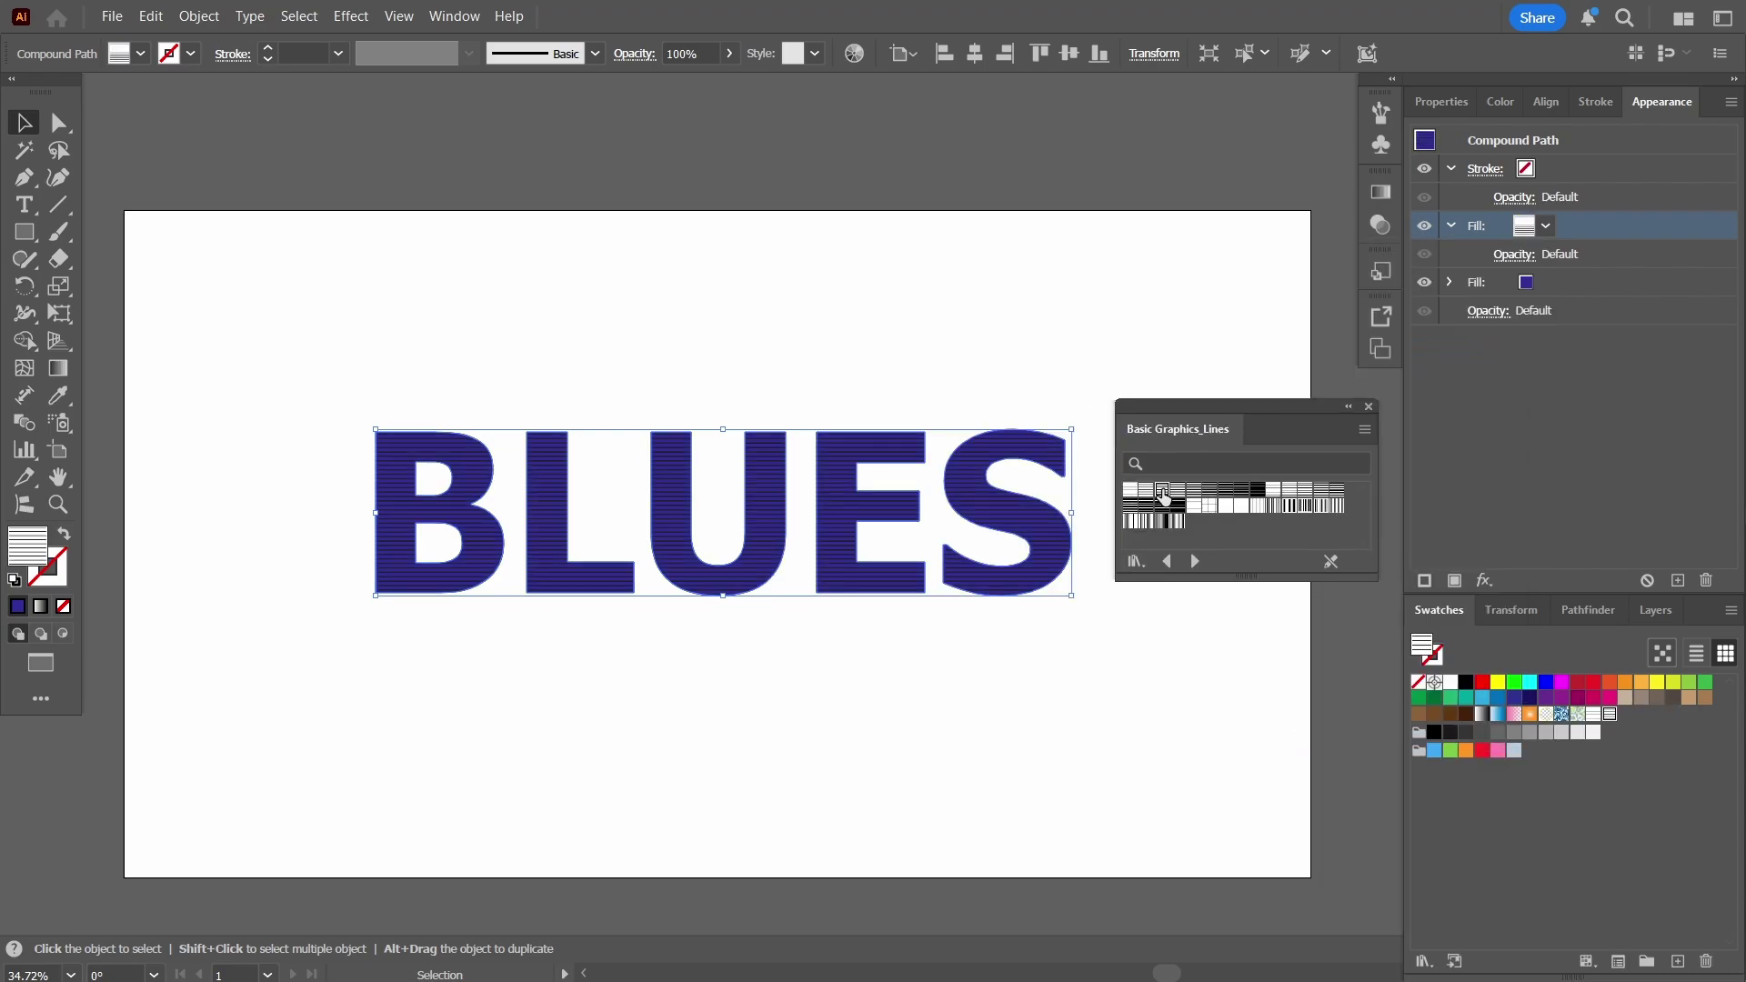
left_click(1194, 506)
left_click(1162, 491)
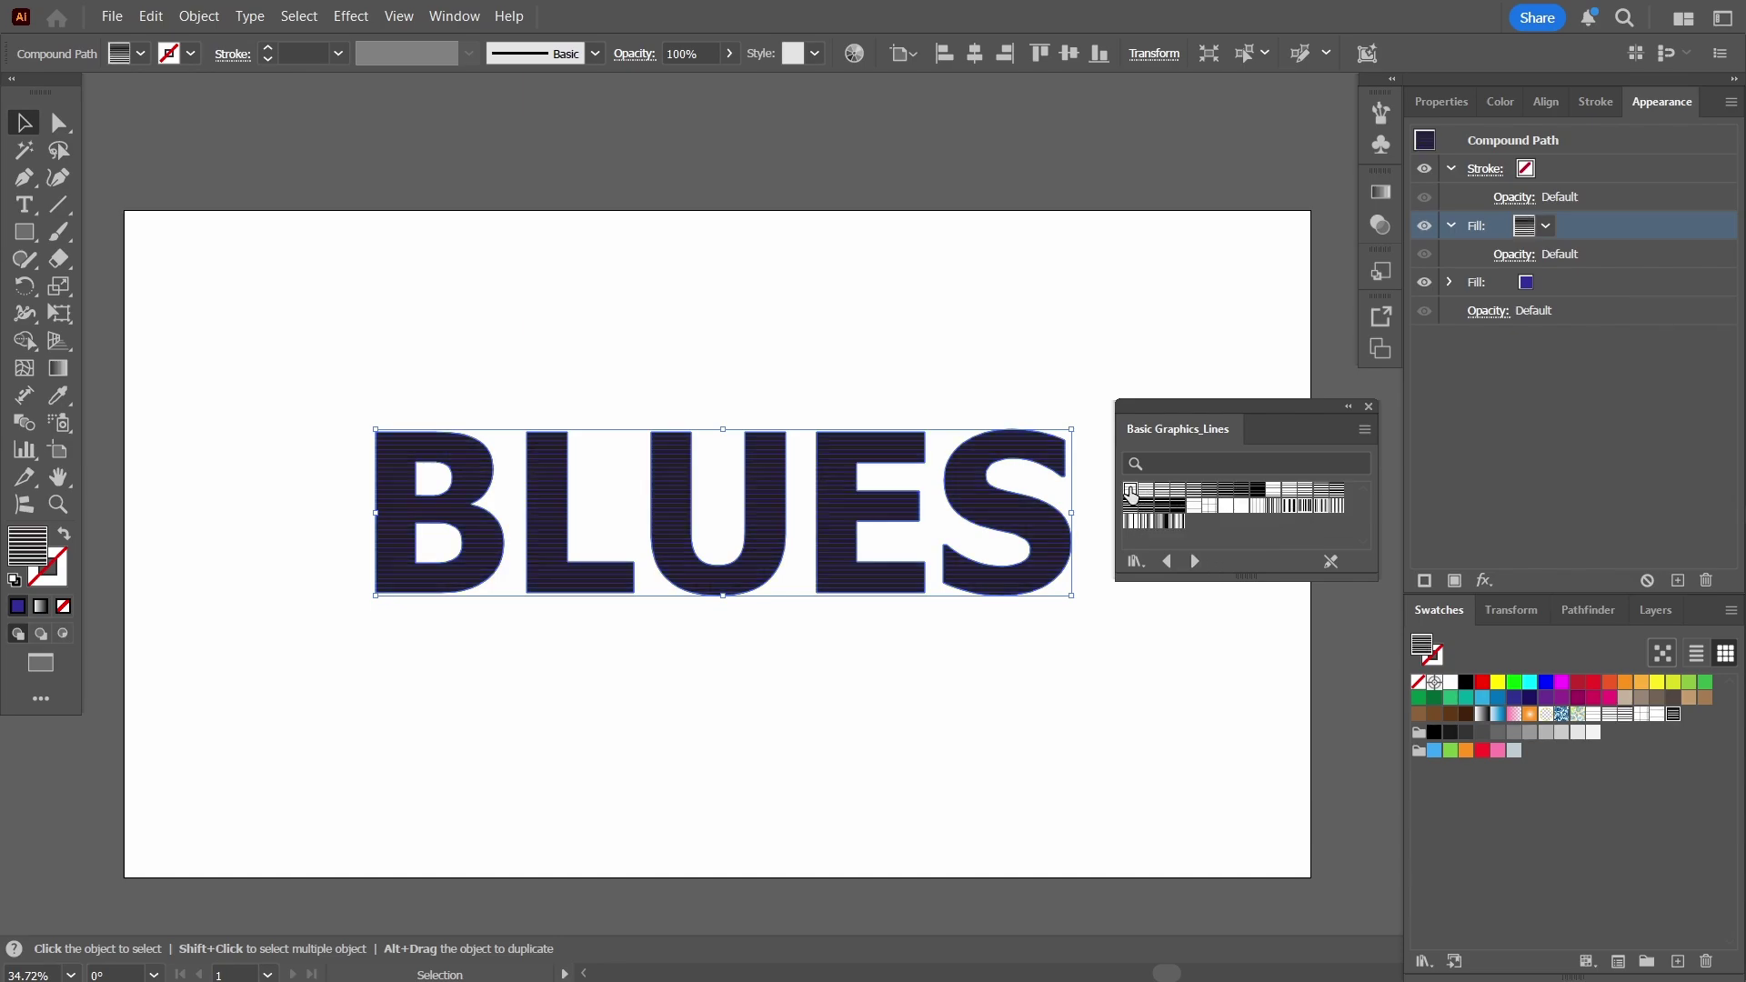
left_click(1147, 492)
left_click(1282, 491)
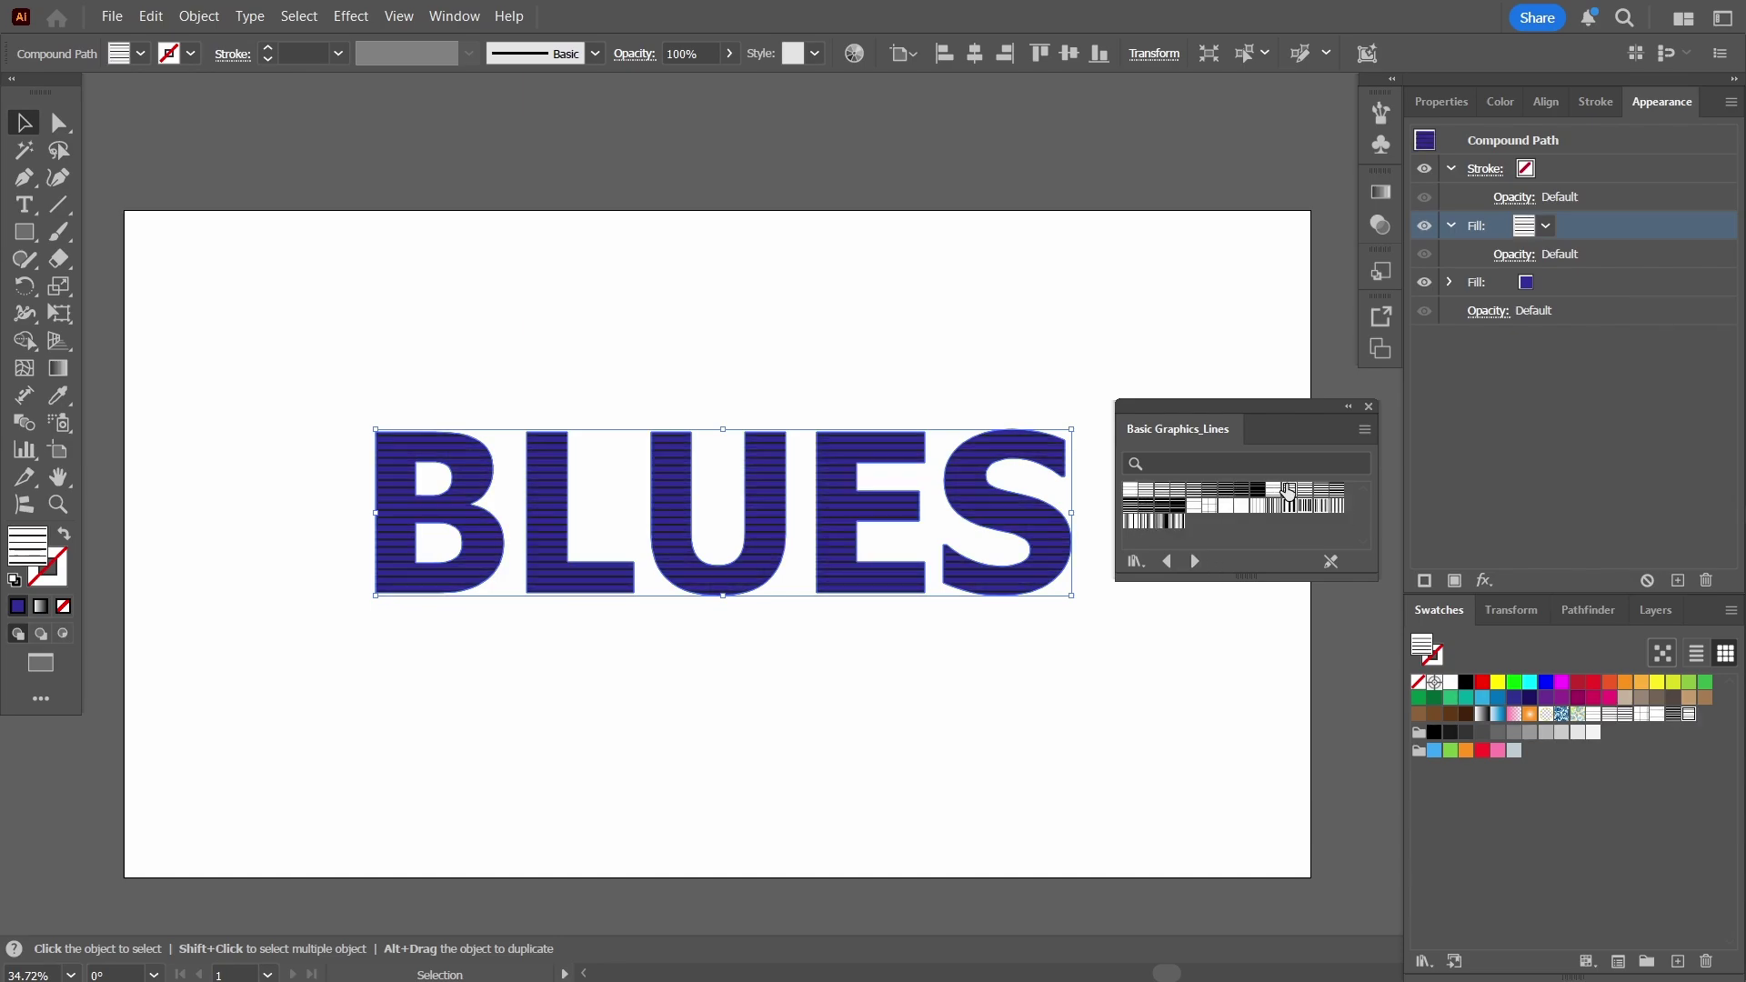
- Close the line-pattern library and recolour the lower solid fill of the BLUES lettering to a light violet-blue
left_click(1368, 407)
scroll(682, 617, "up", 1)
left_click(1566, 282)
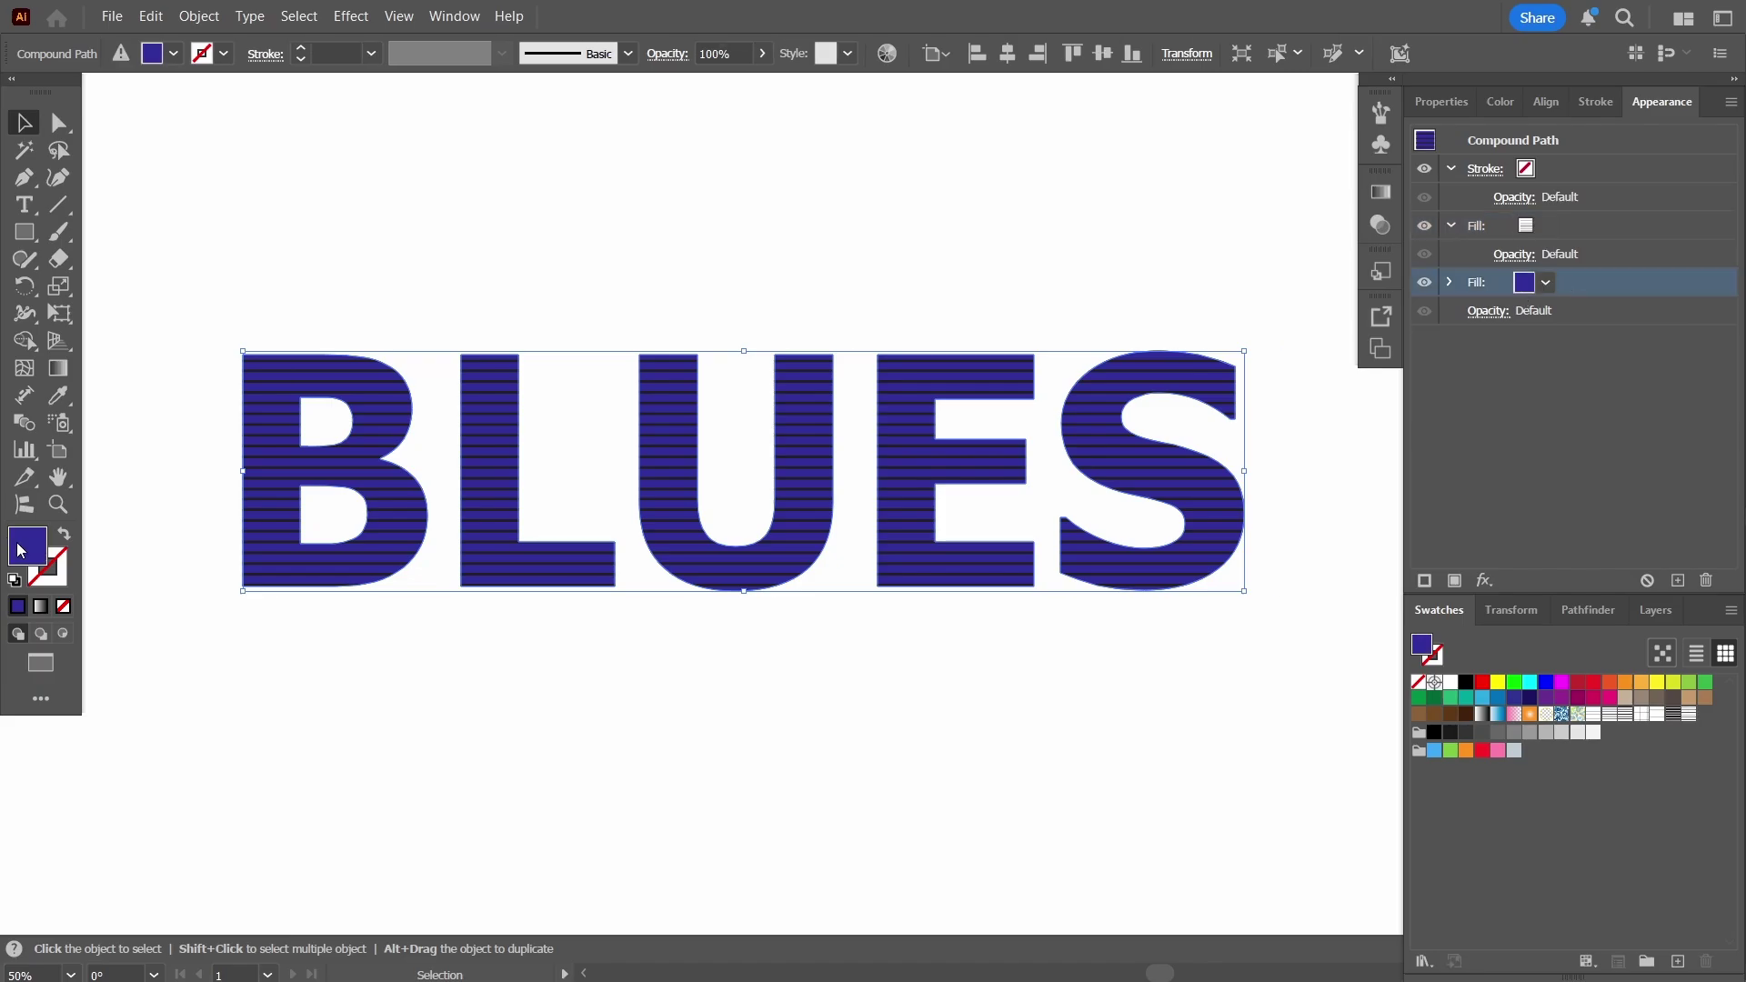
double_click(1526, 282)
left_click(1333, 259)
left_click_drag(1334, 259, 1324, 247)
left_click_drag(1596, 492, 1520, 509)
mouse_move(1499, 314)
left_mouse_down()
mouse_move(1504, 356)
mouse_move(1505, 333)
left_mouse_up()
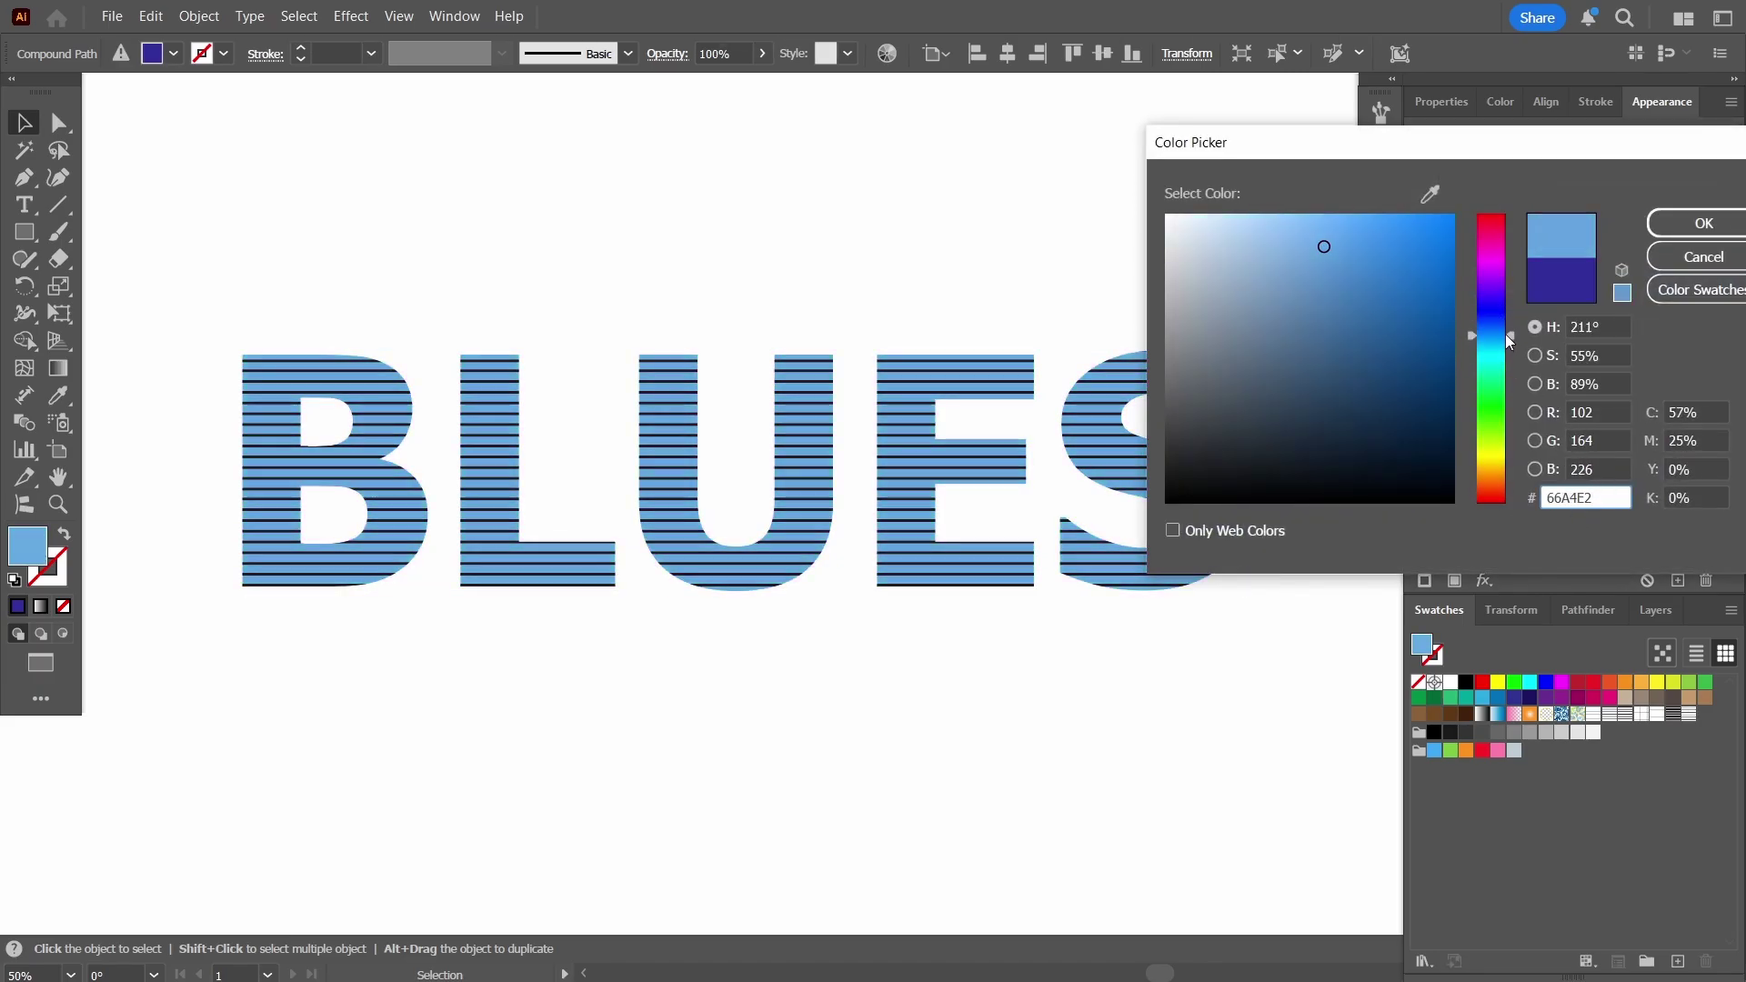
key("Tab")
left_click_drag(1324, 247, 1299, 224)
key("Return")
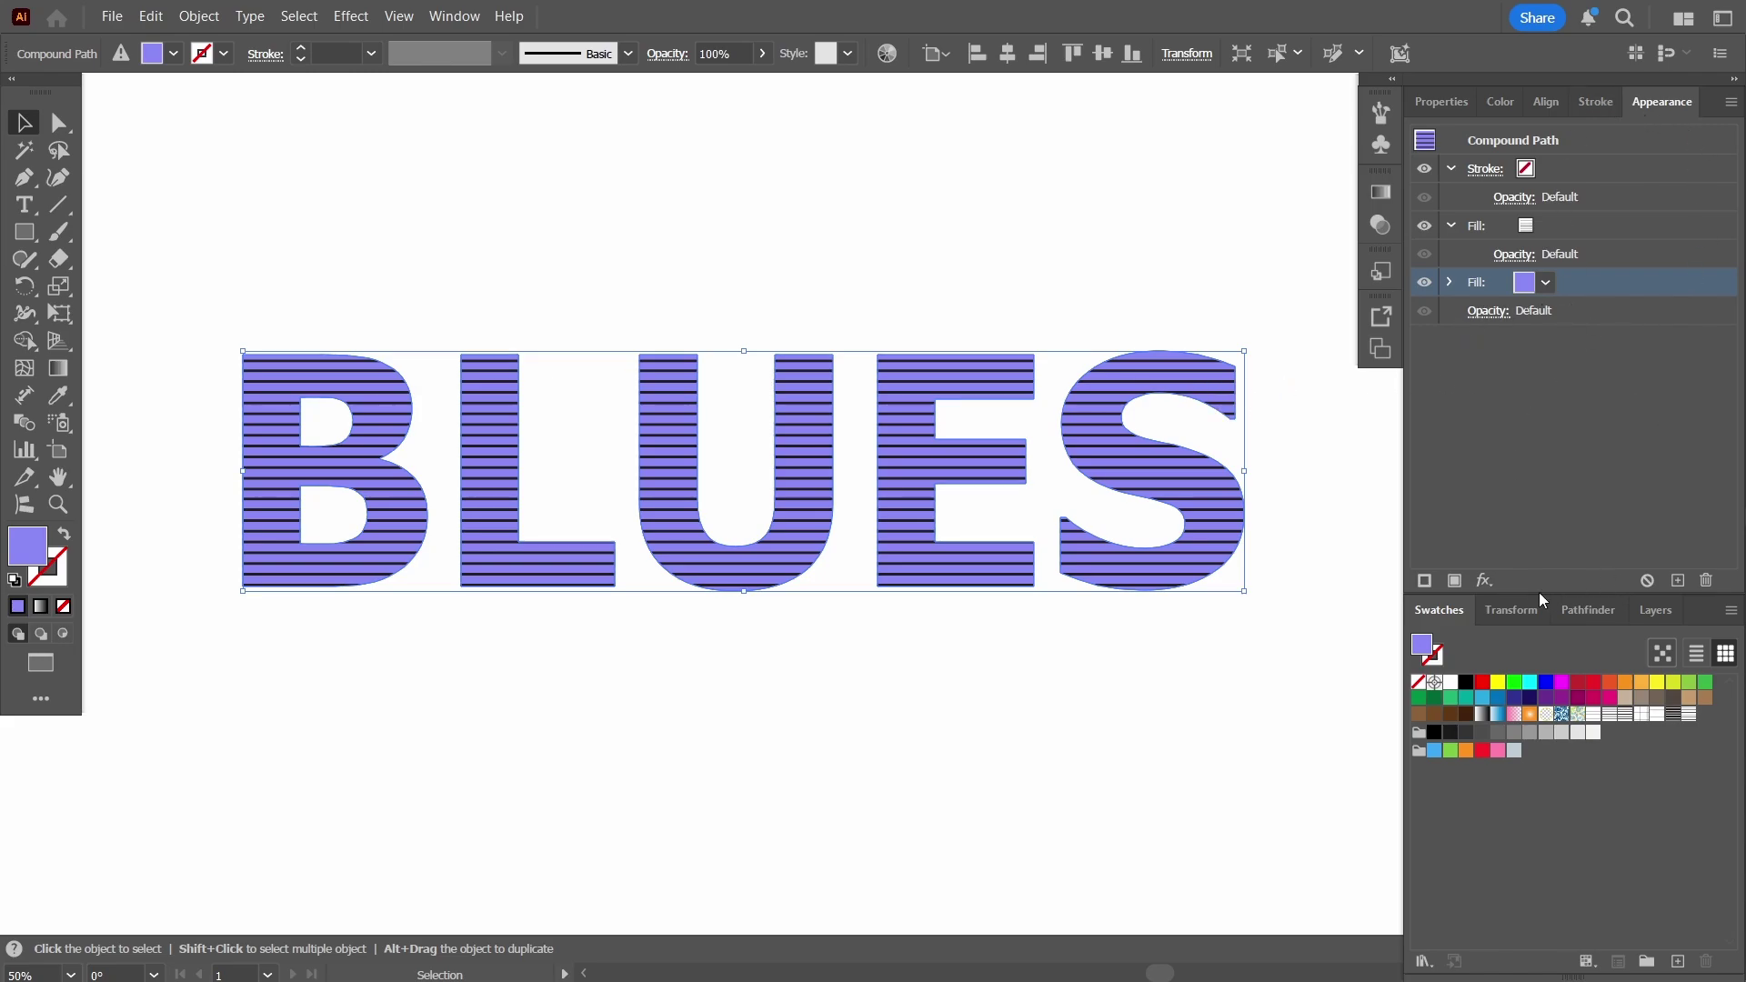
- Try rotating the whole compound path by 120° to angle its lines, and undo the rotation
left_click(1519, 608)
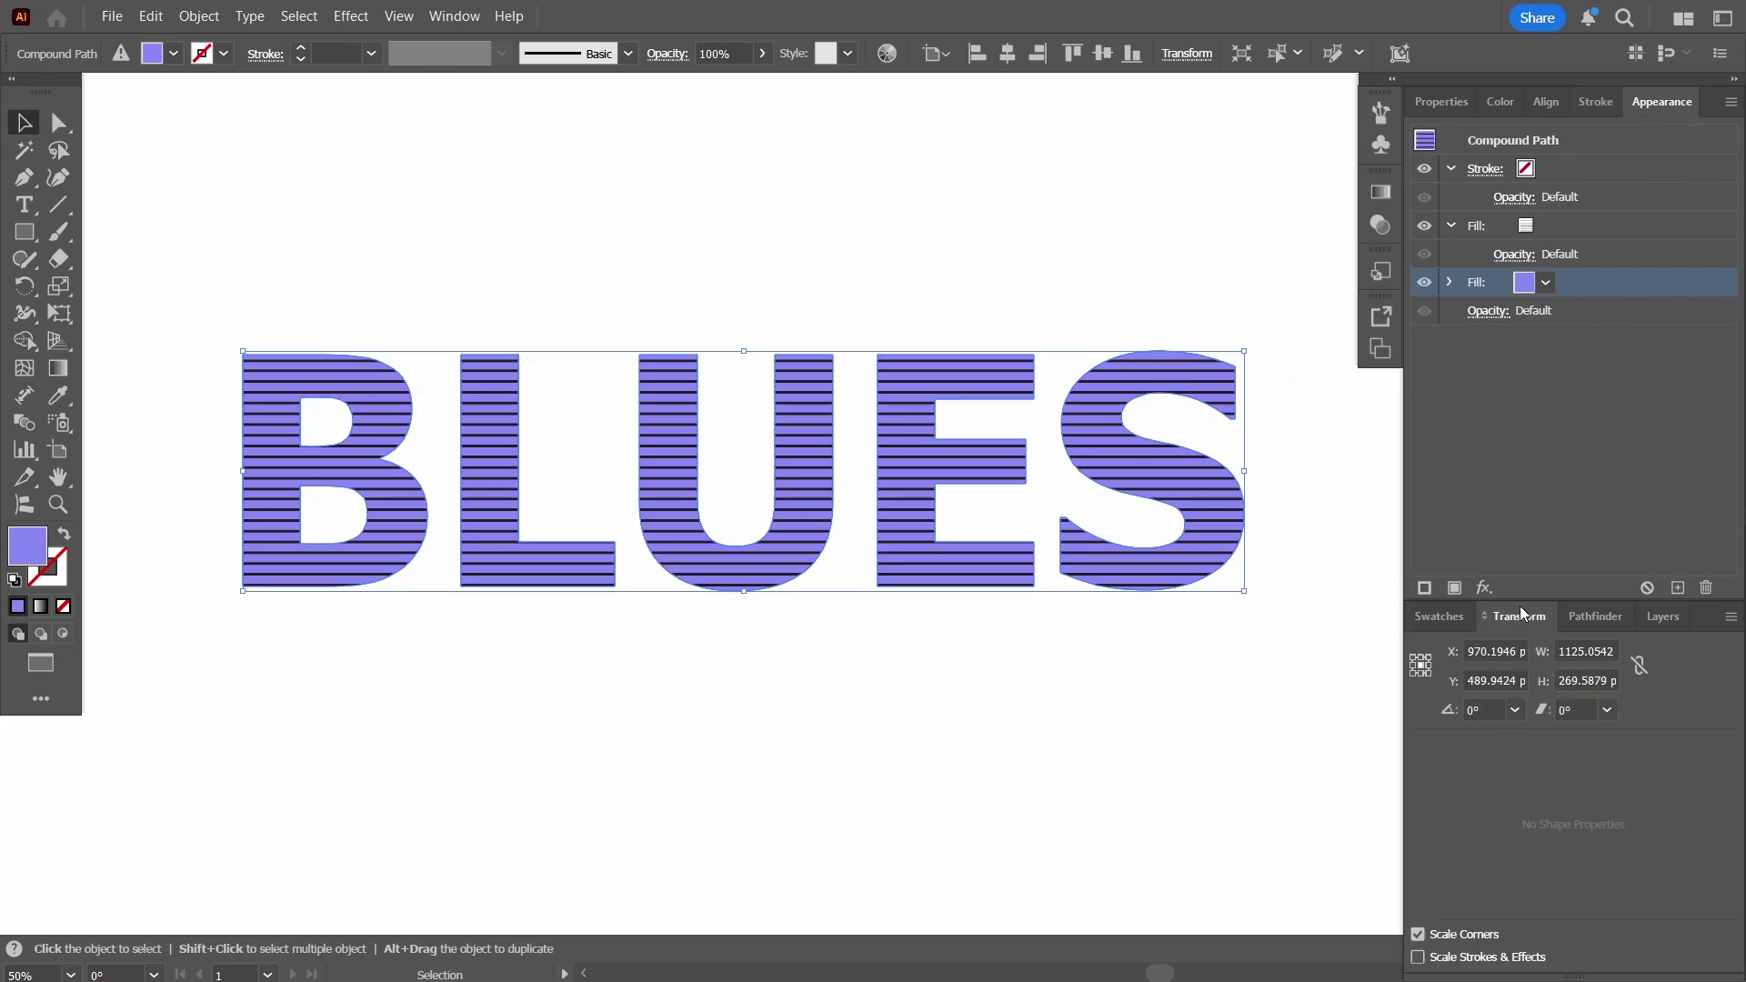
left_click(1513, 711)
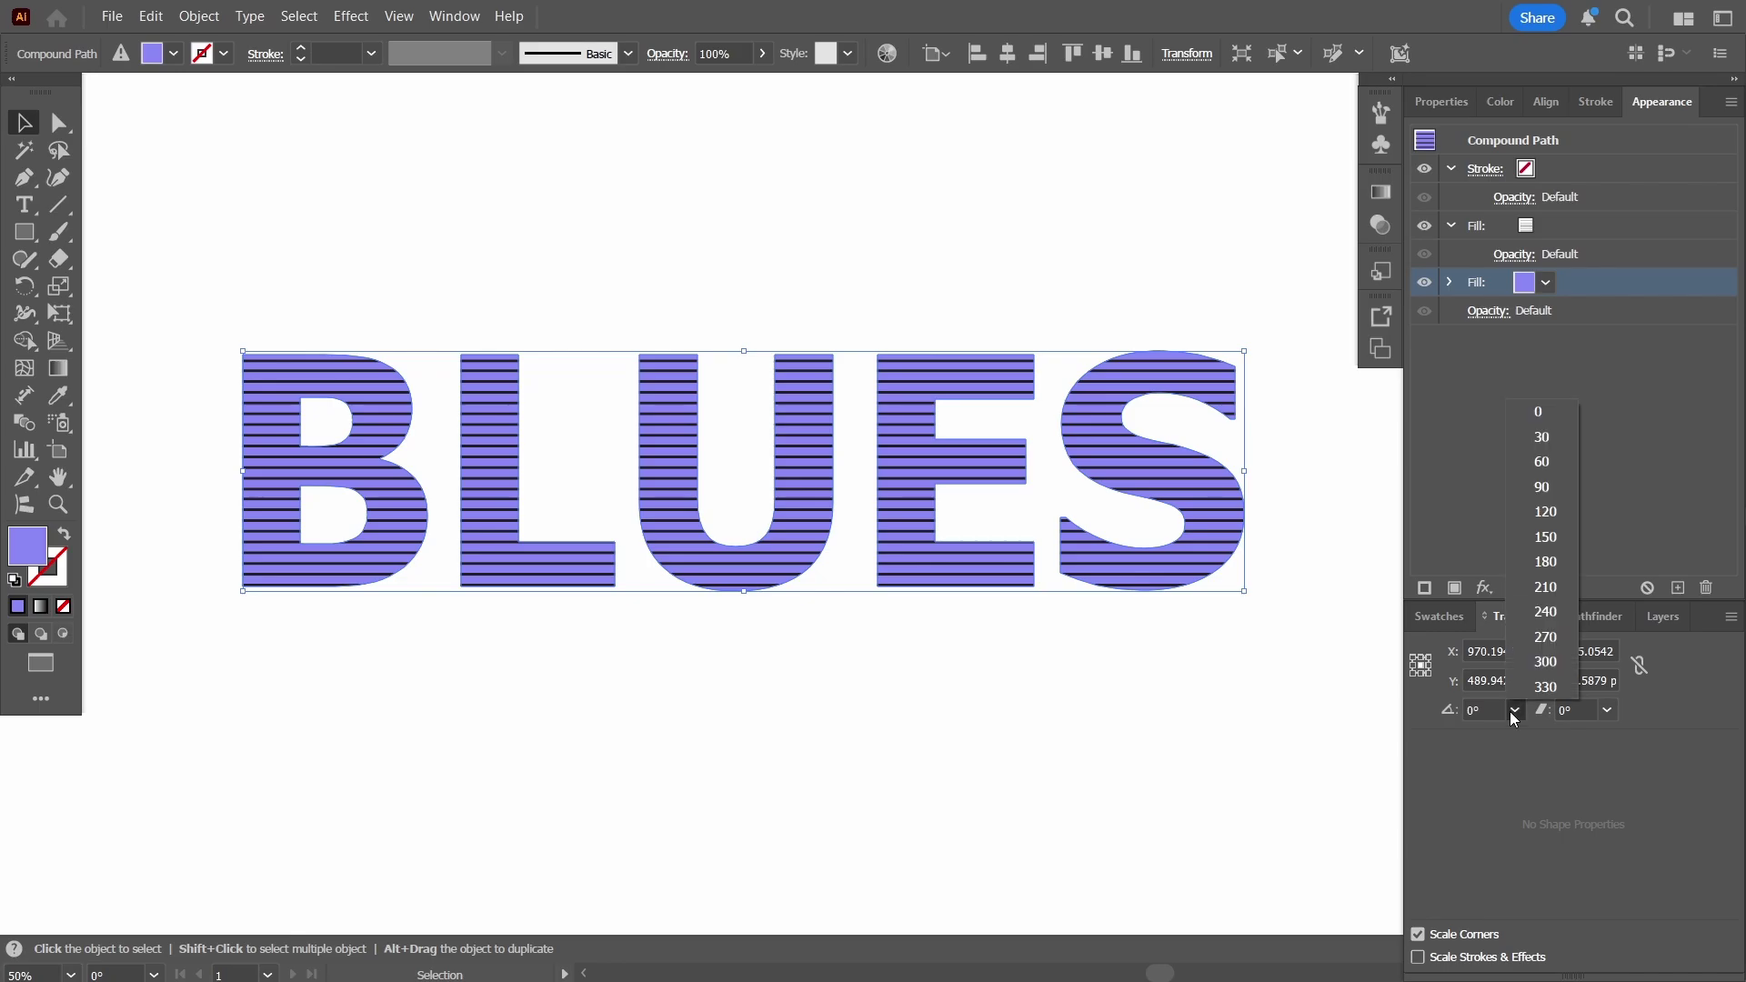
left_click(1543, 512)
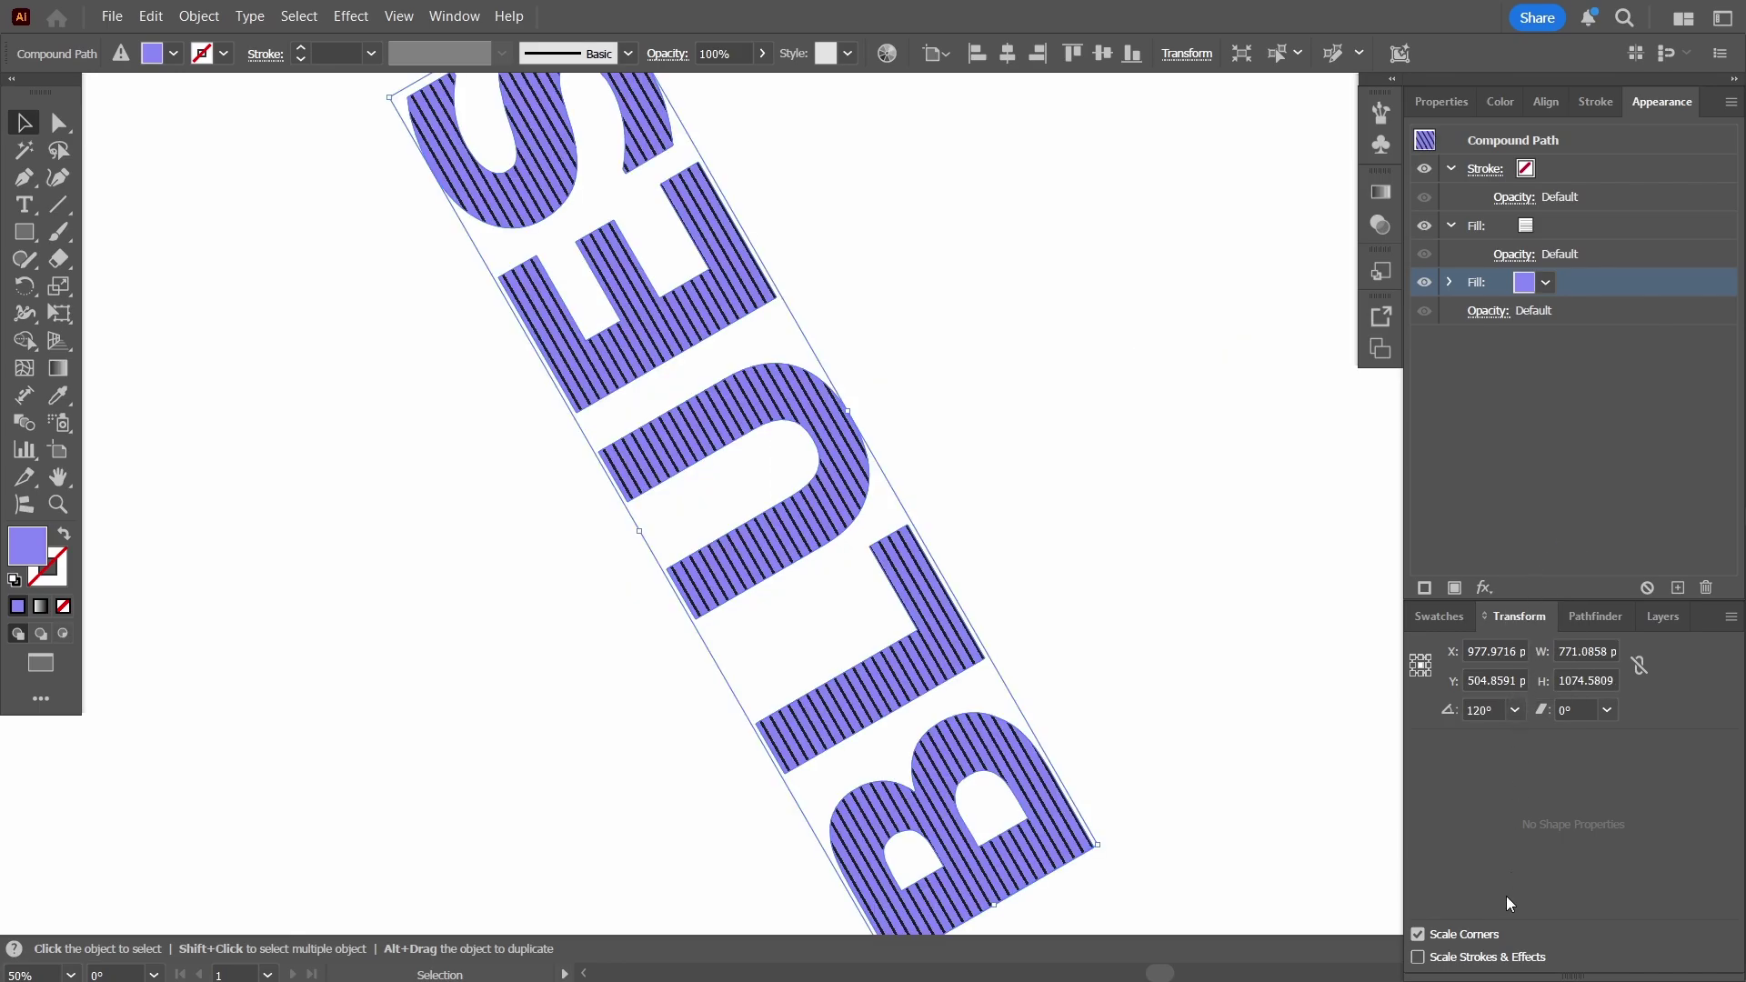
left_click(1420, 957)
key("a")
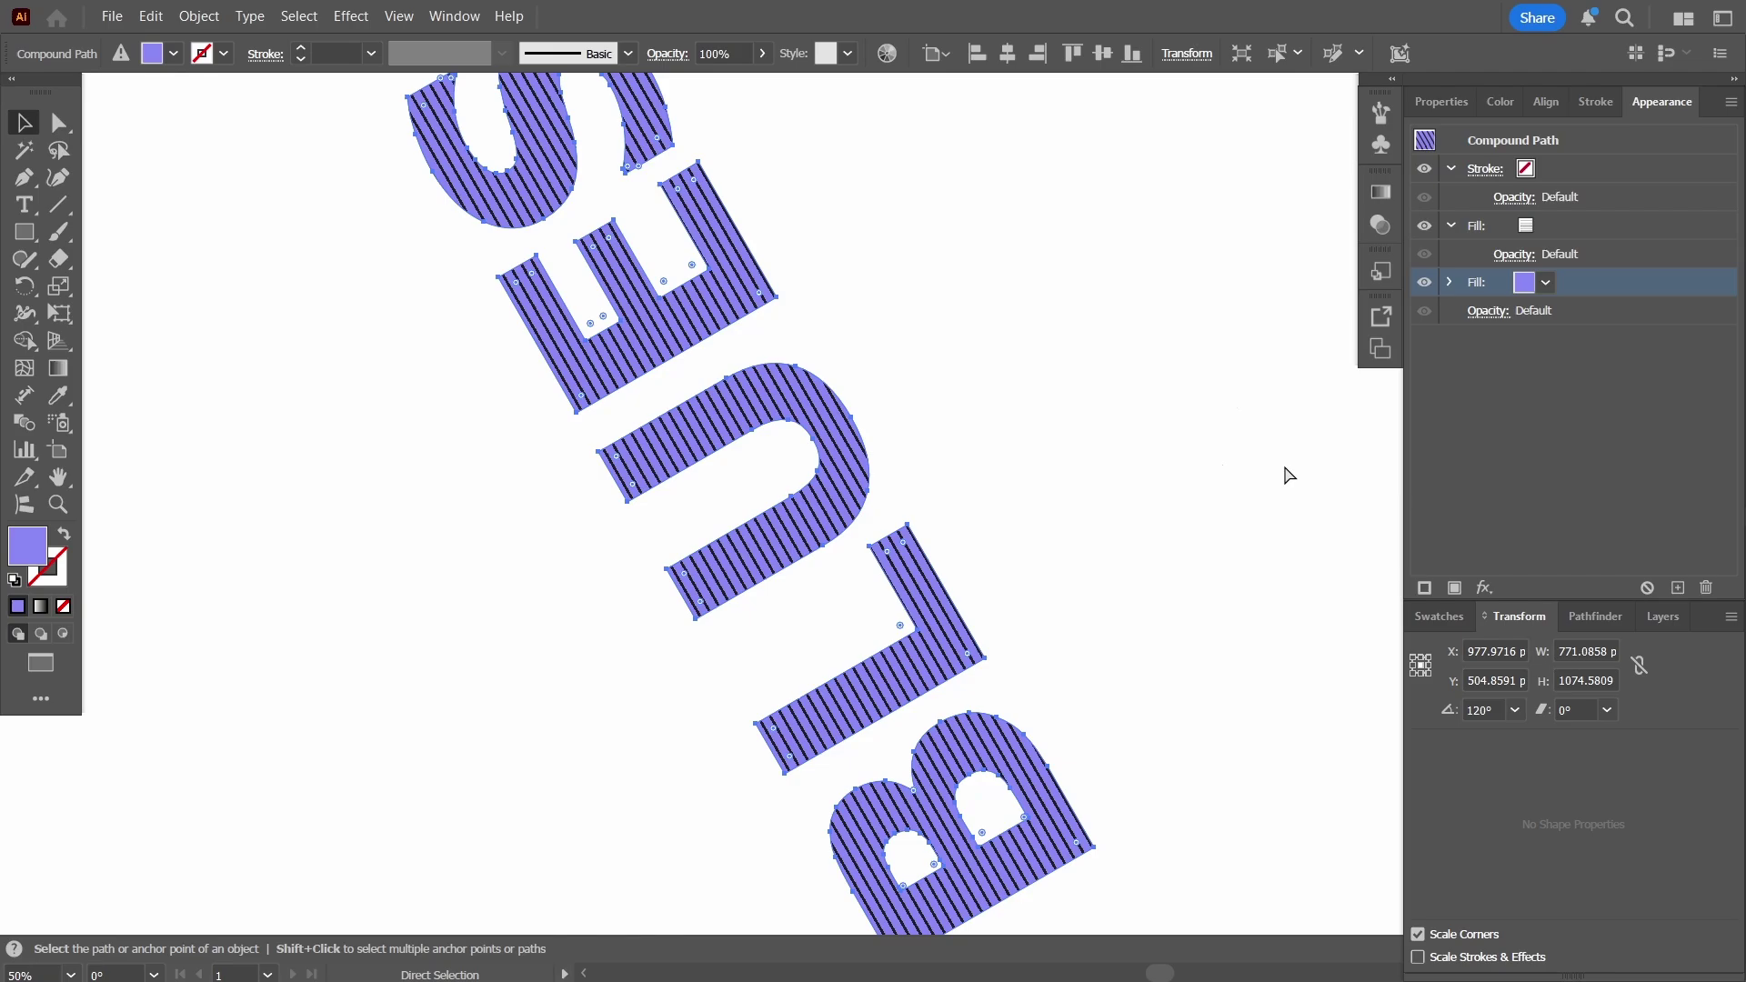
key("ctrl+z")
key("v")
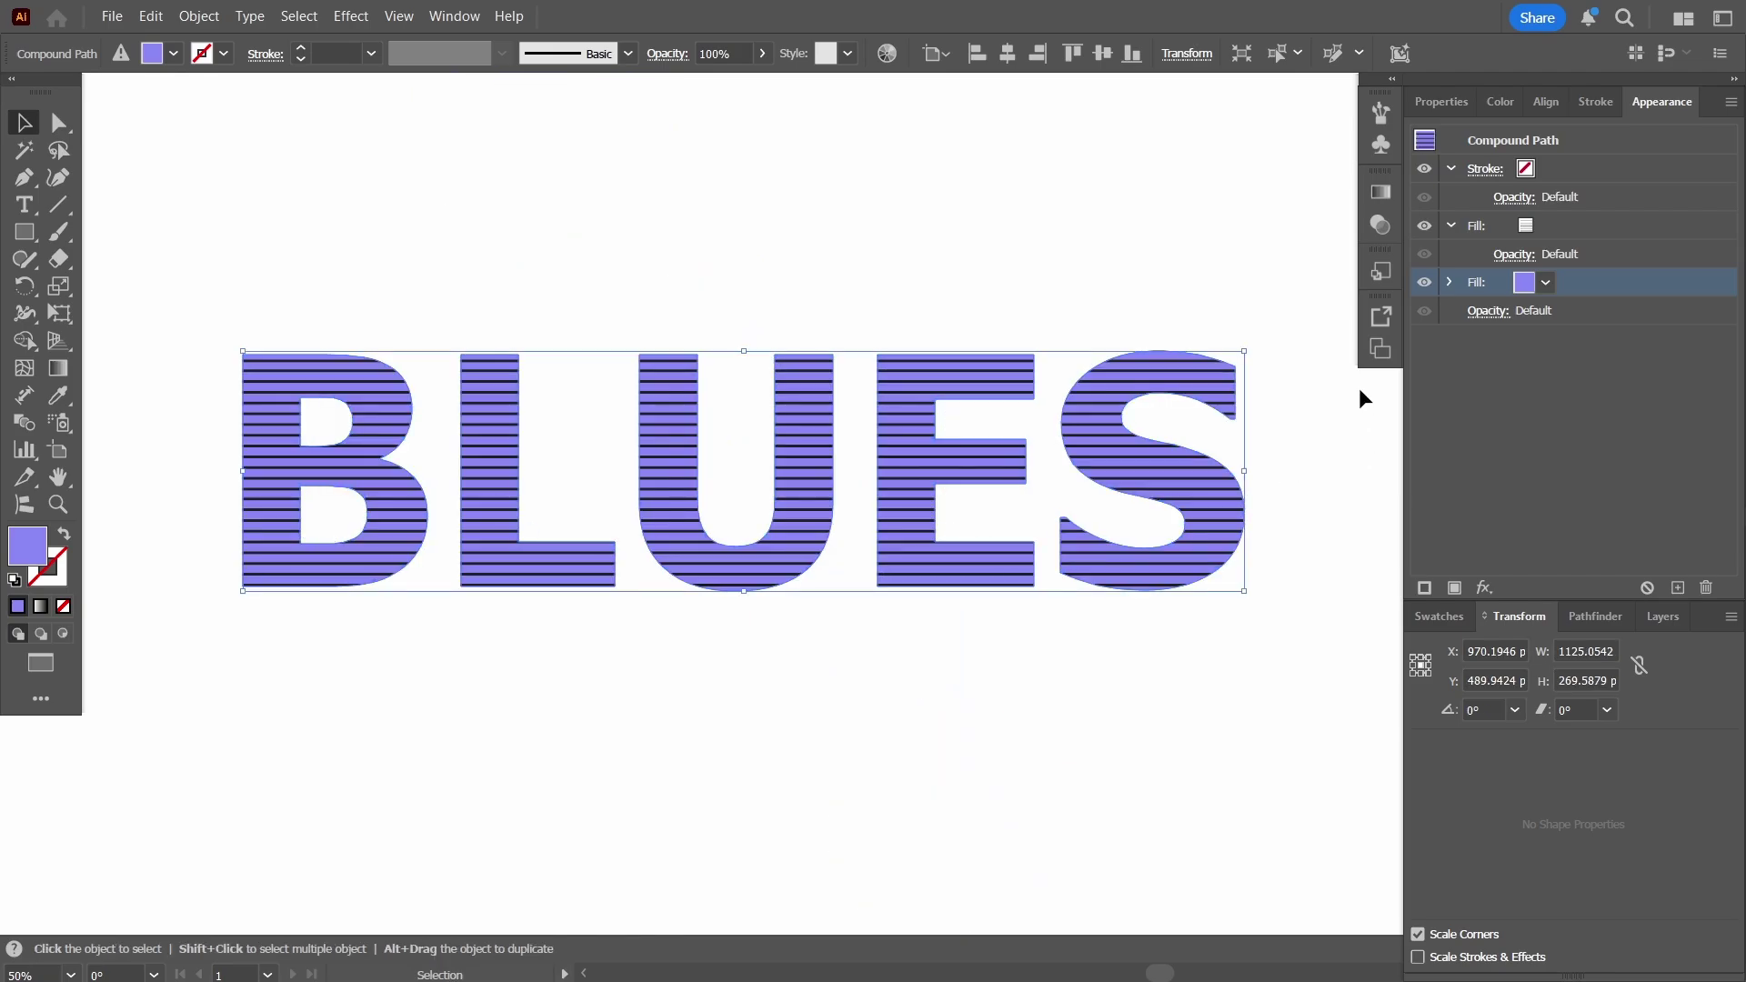
- Apply a Transform effect to the solid fill with a 120° rotation, transforming only patterns and not objects
left_click(1485, 587)
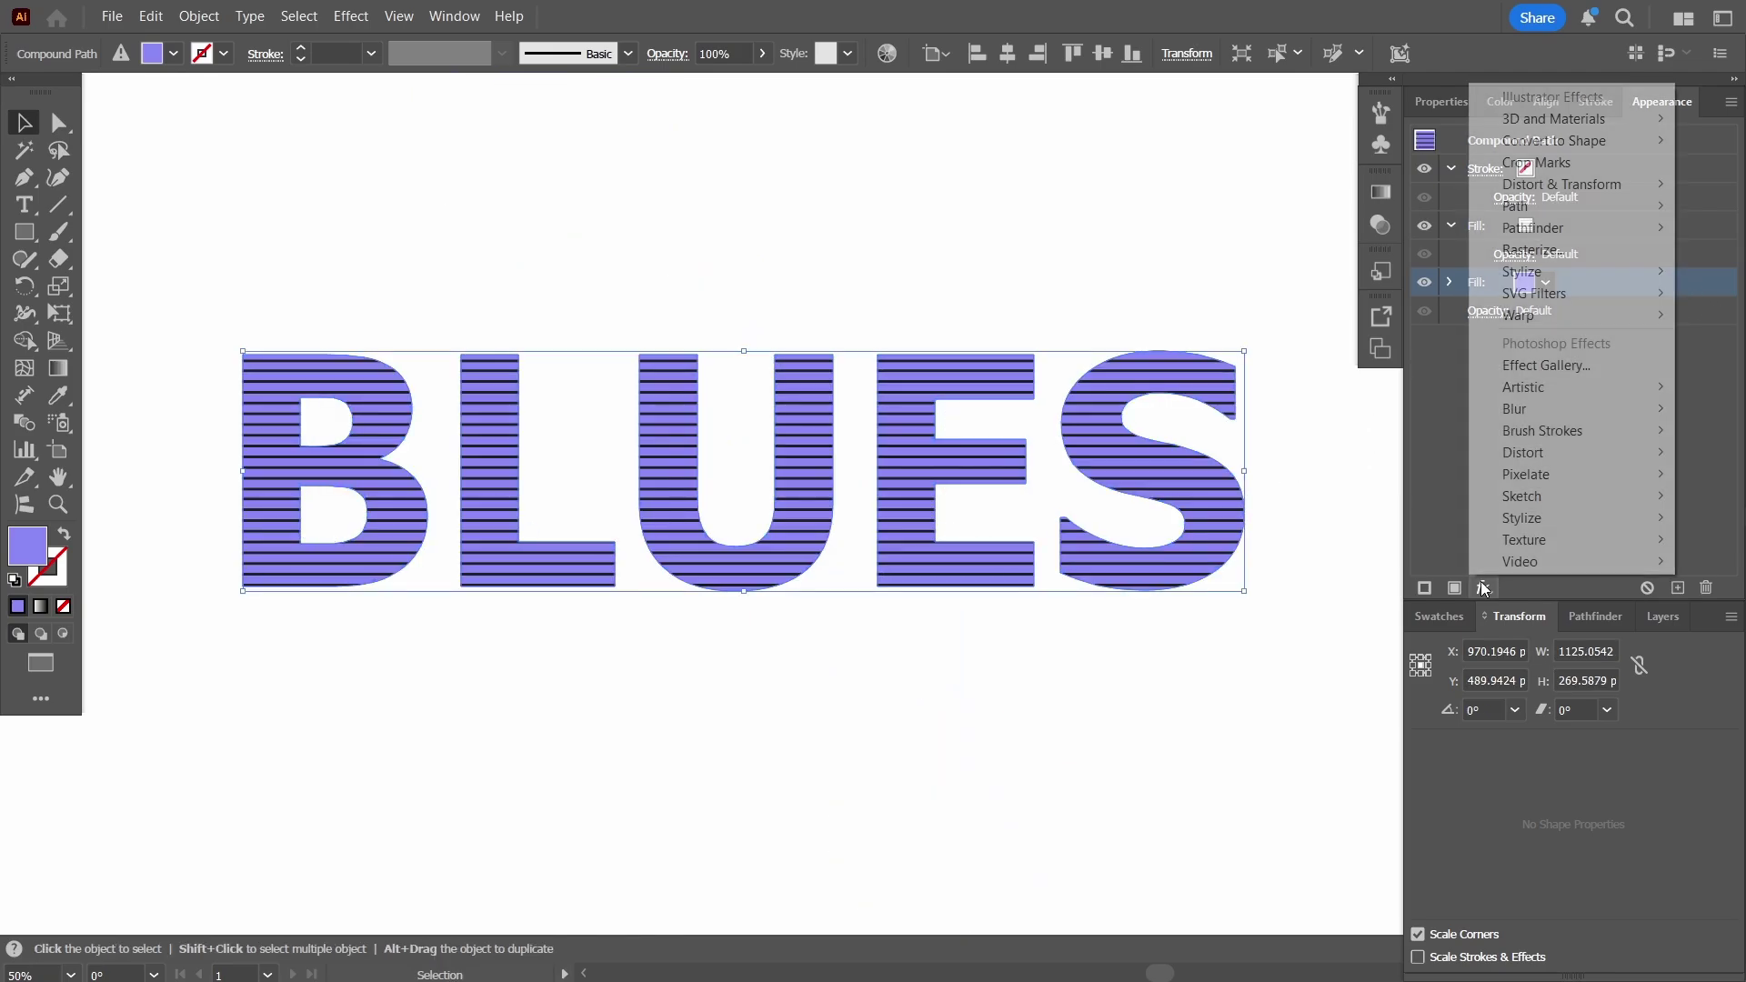
mouse_move(1573, 186)
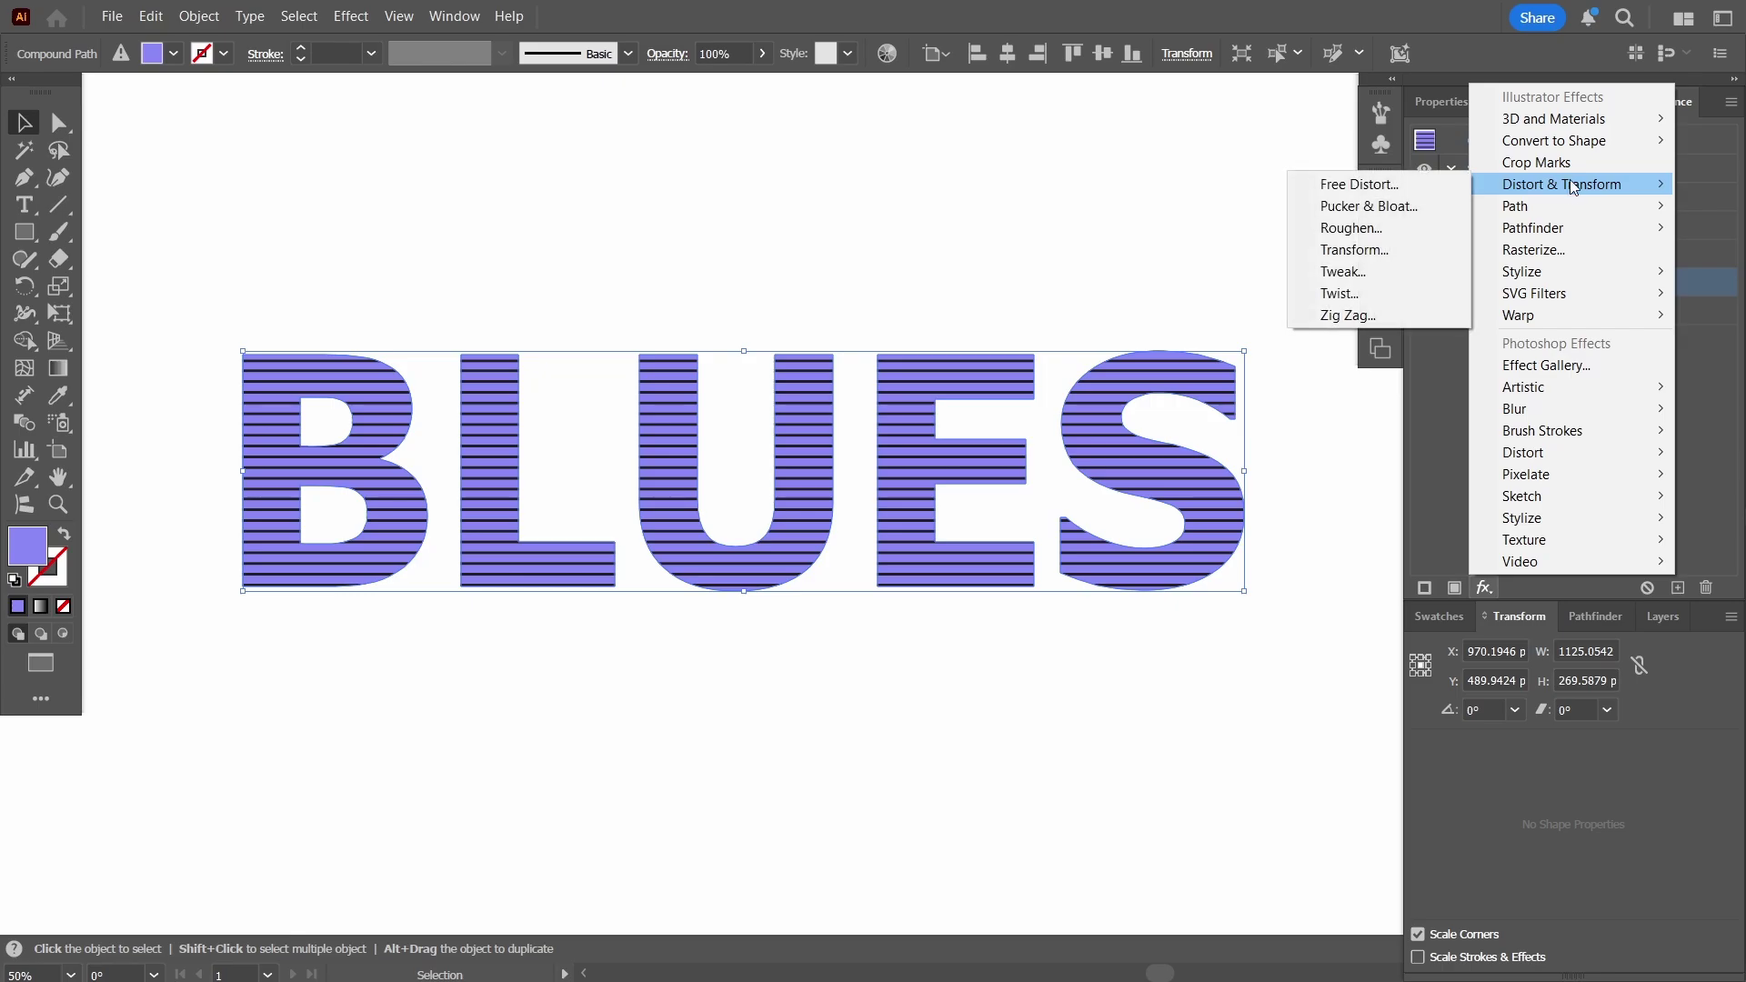
left_click(1365, 249)
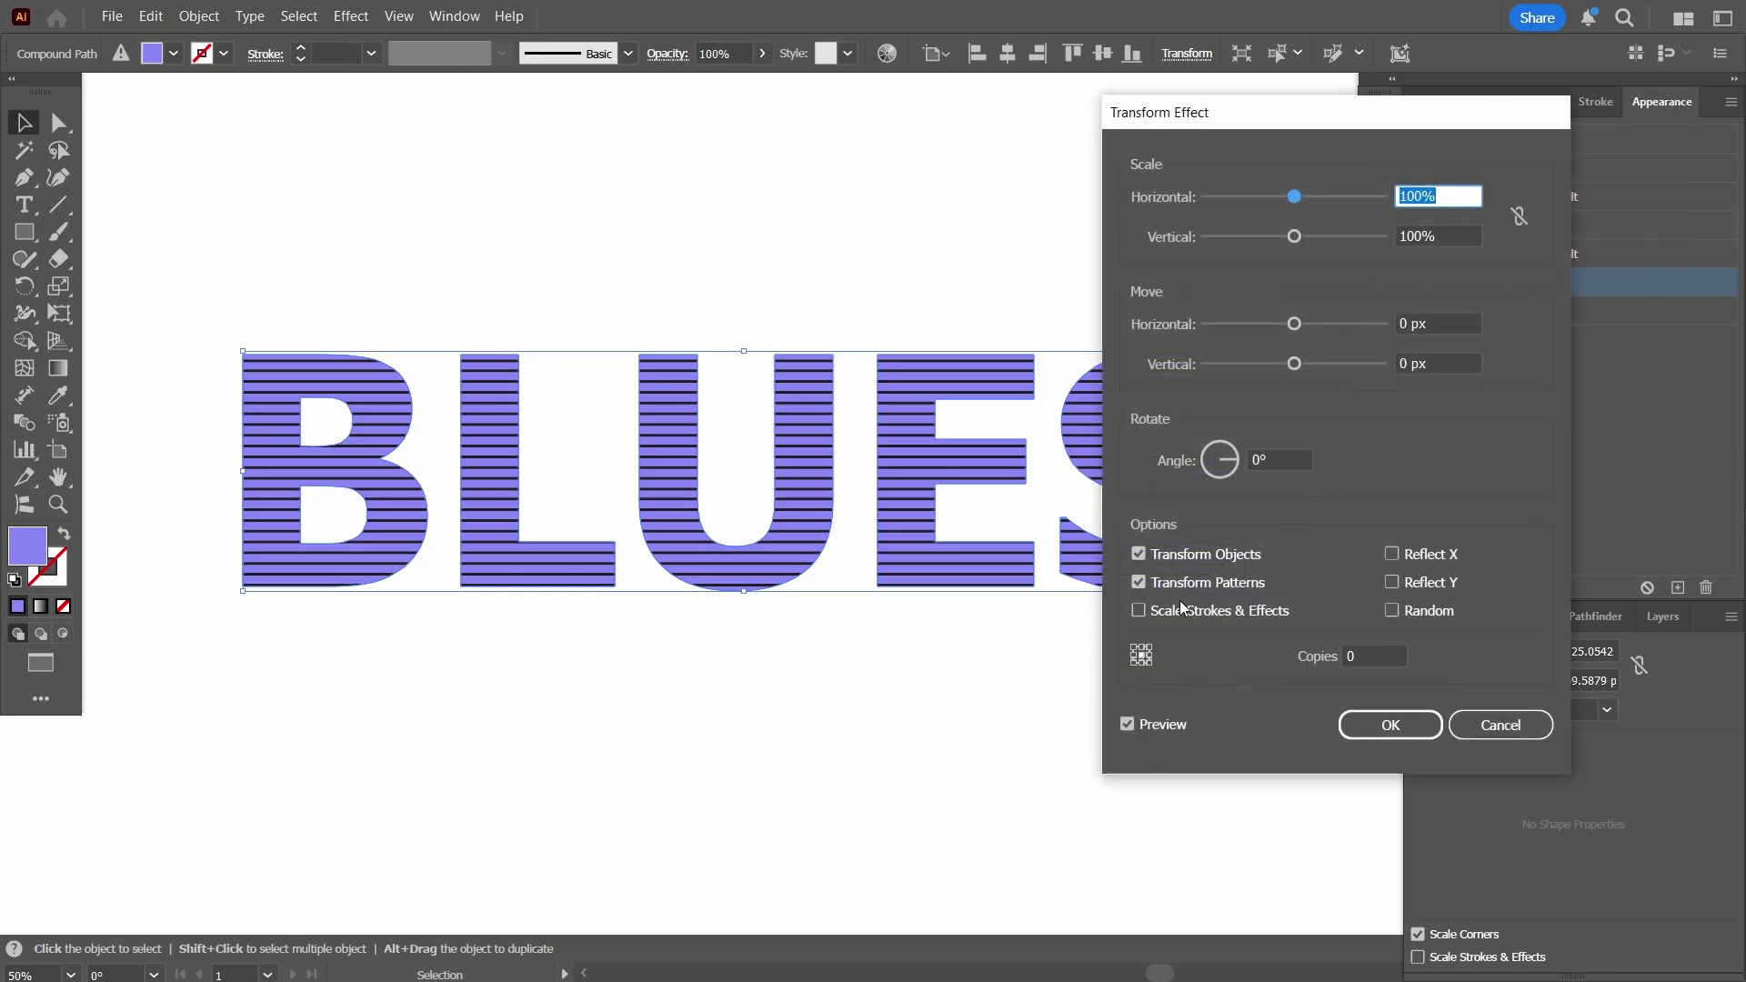
left_click(1219, 555)
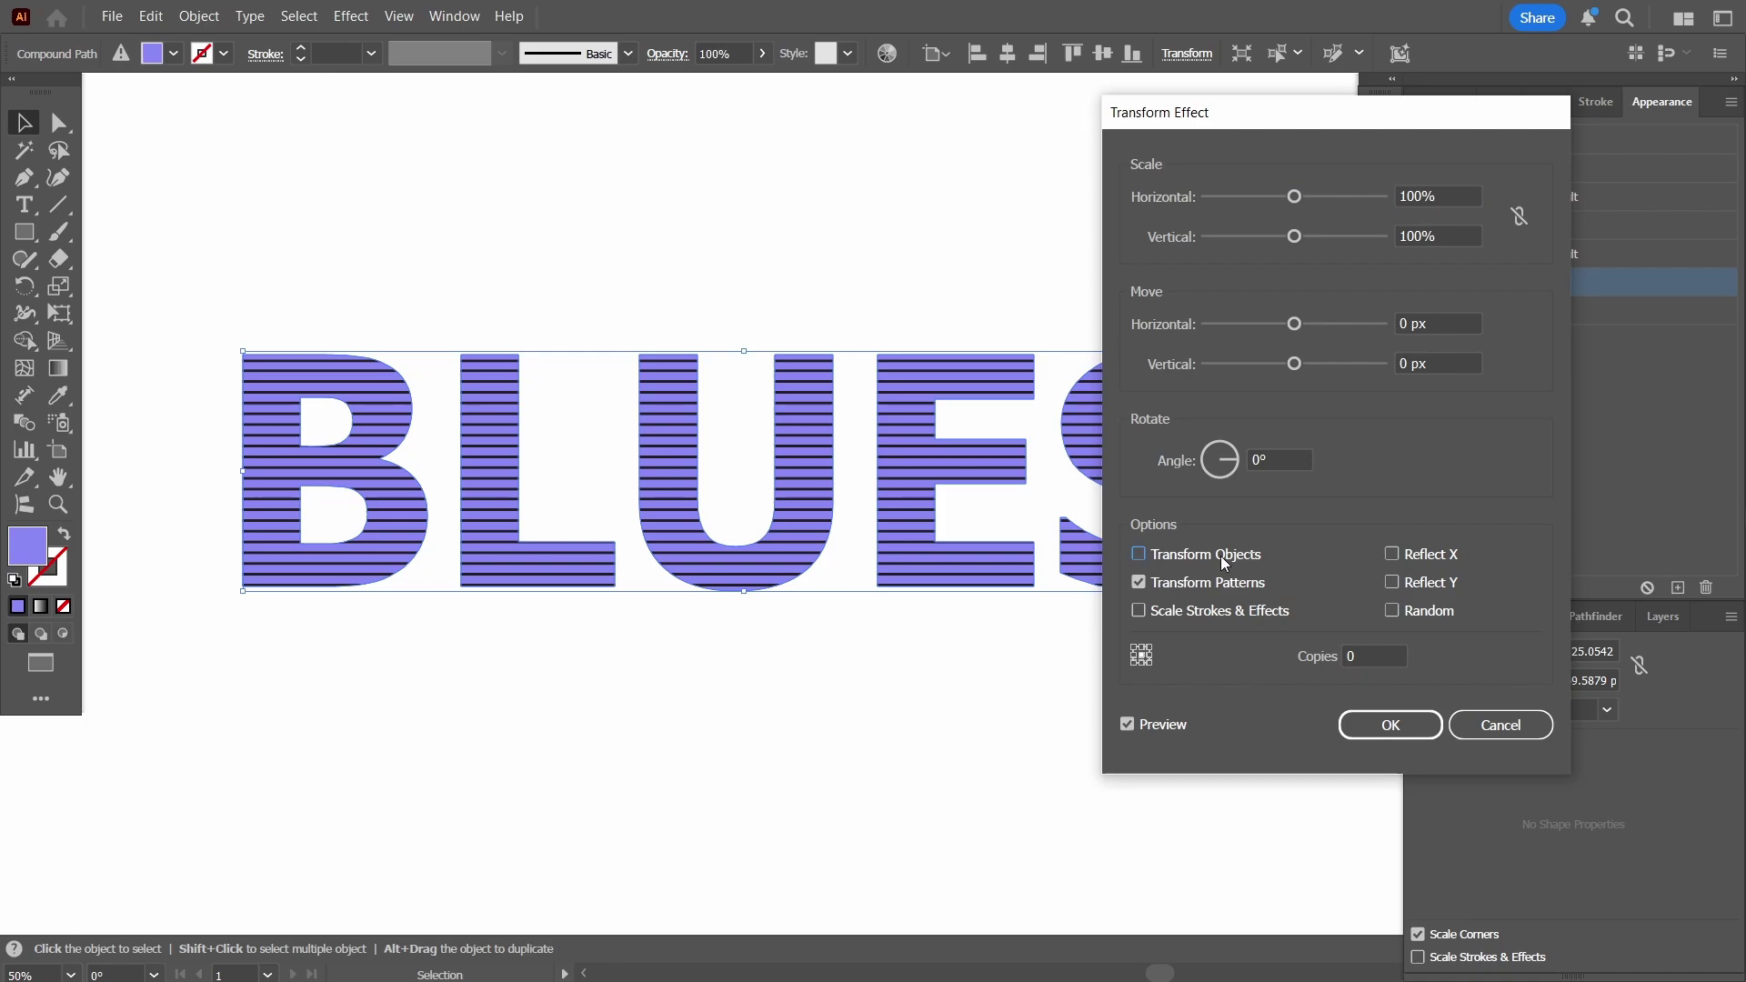
left_click(1286, 459)
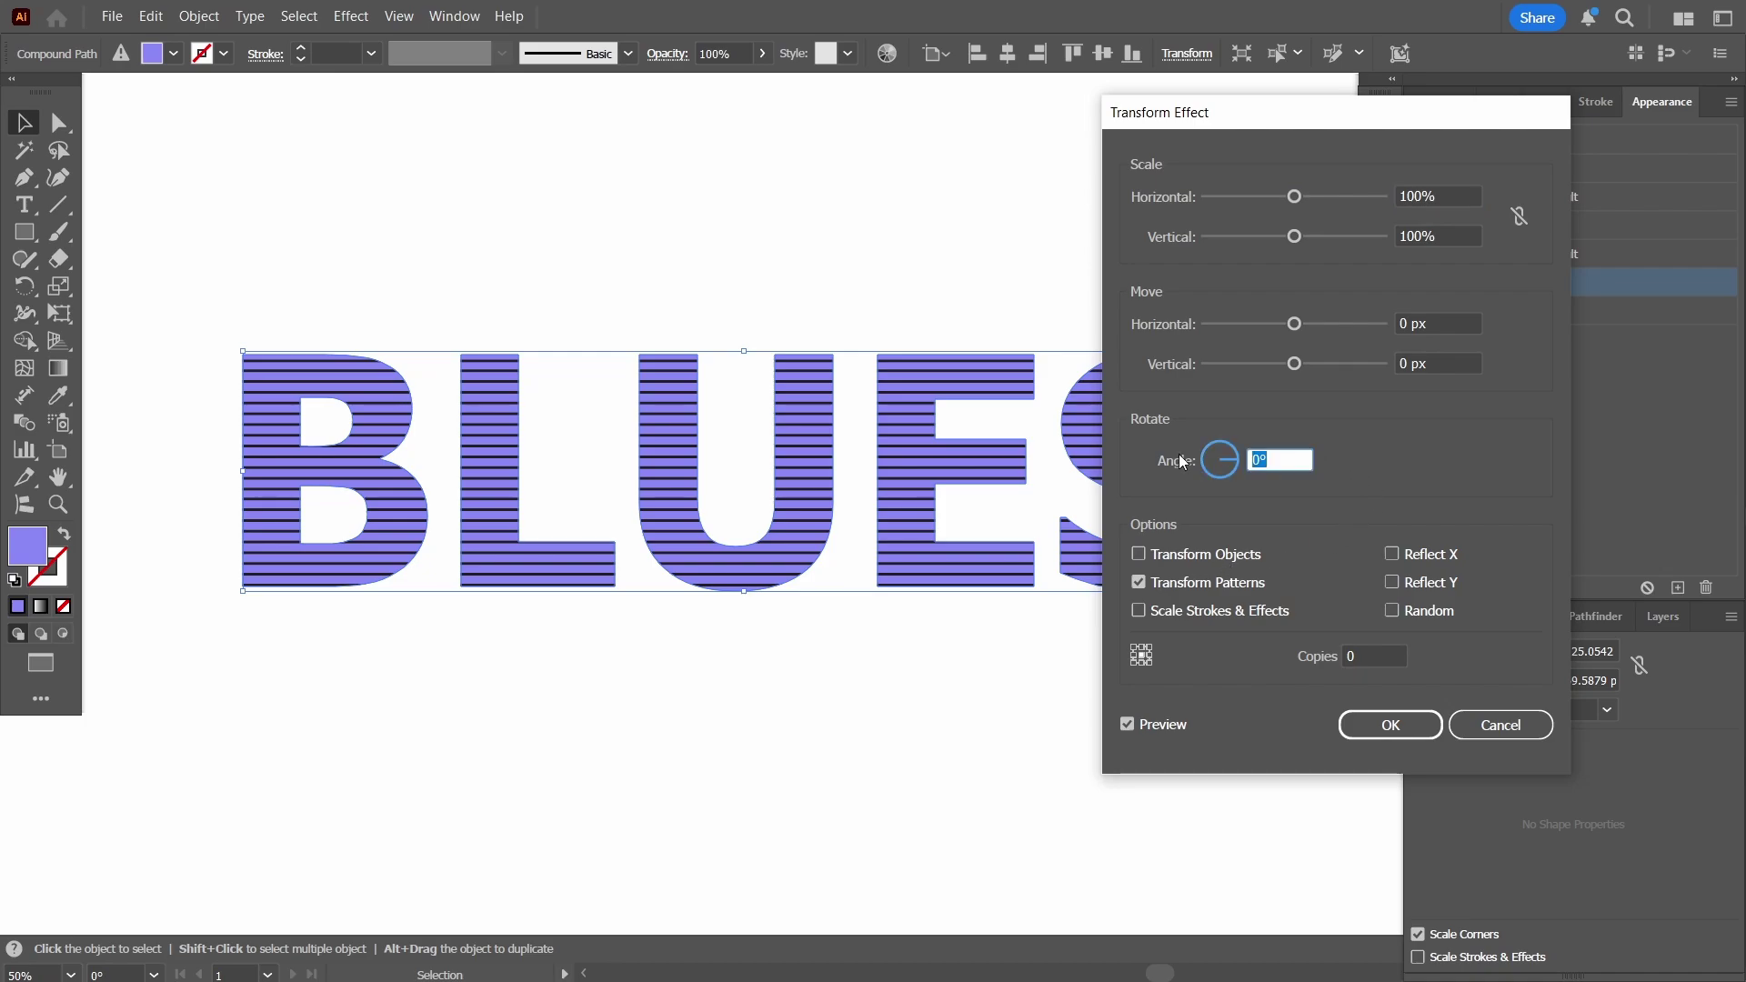
type("120")
key("Tab")
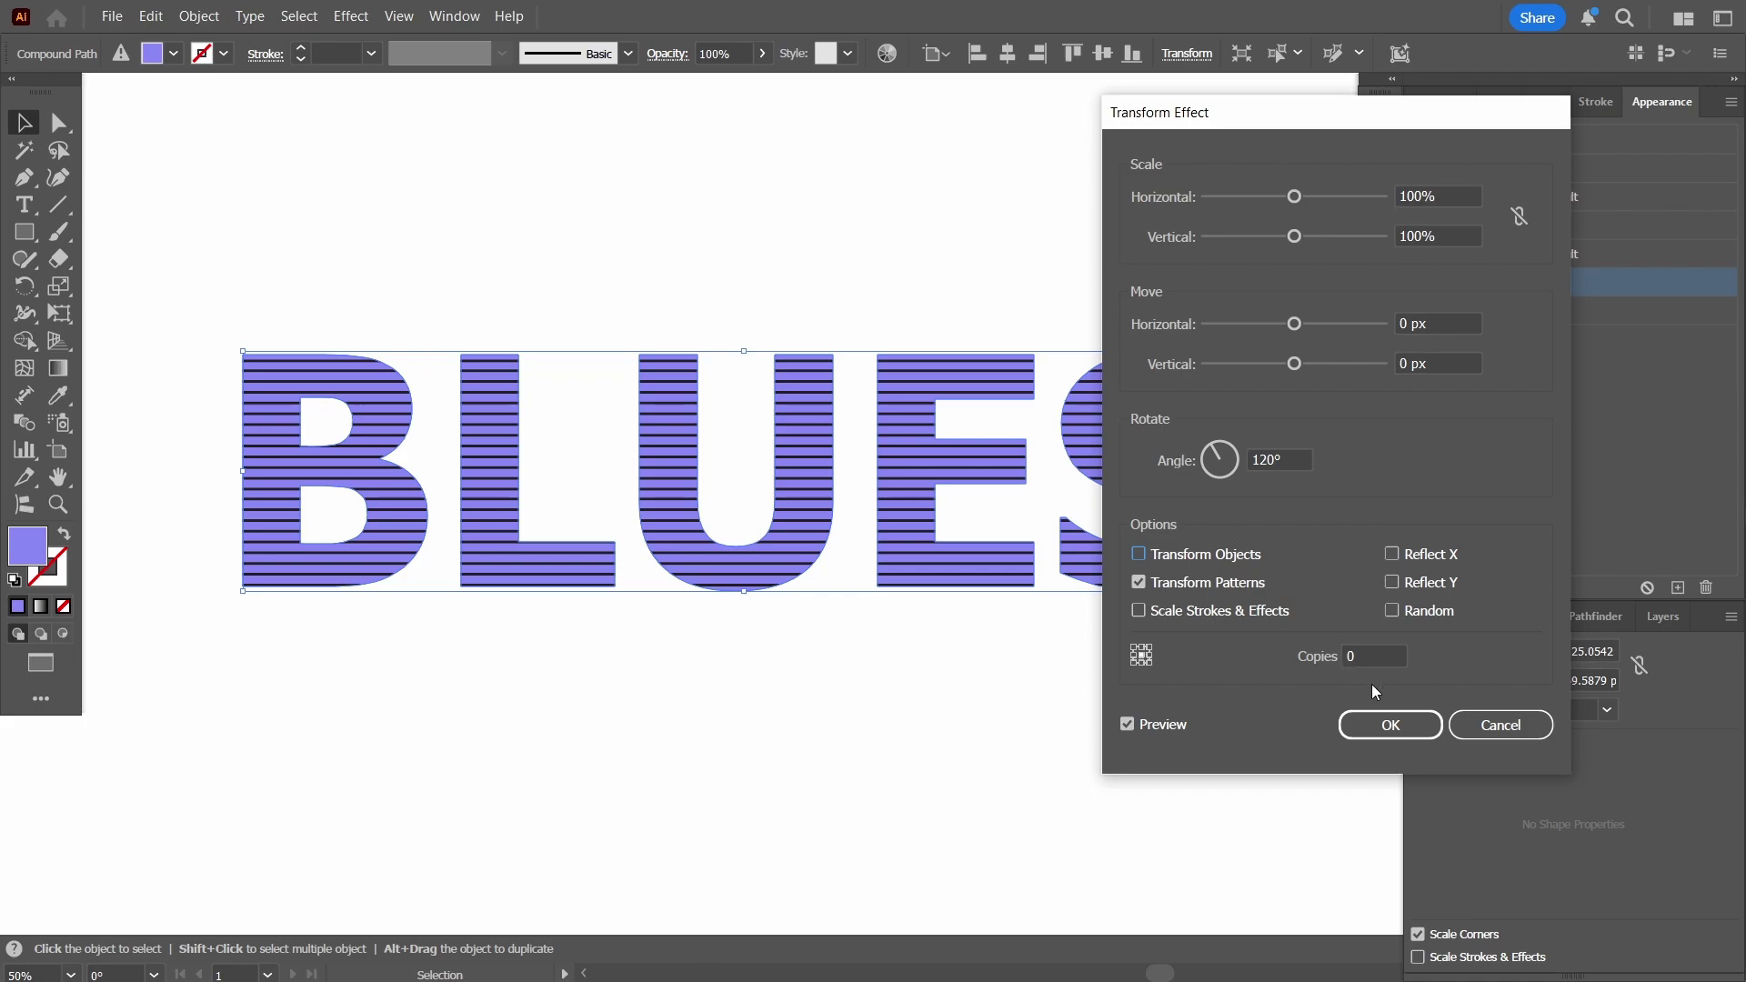
left_click(1157, 726)
left_click(1378, 723)
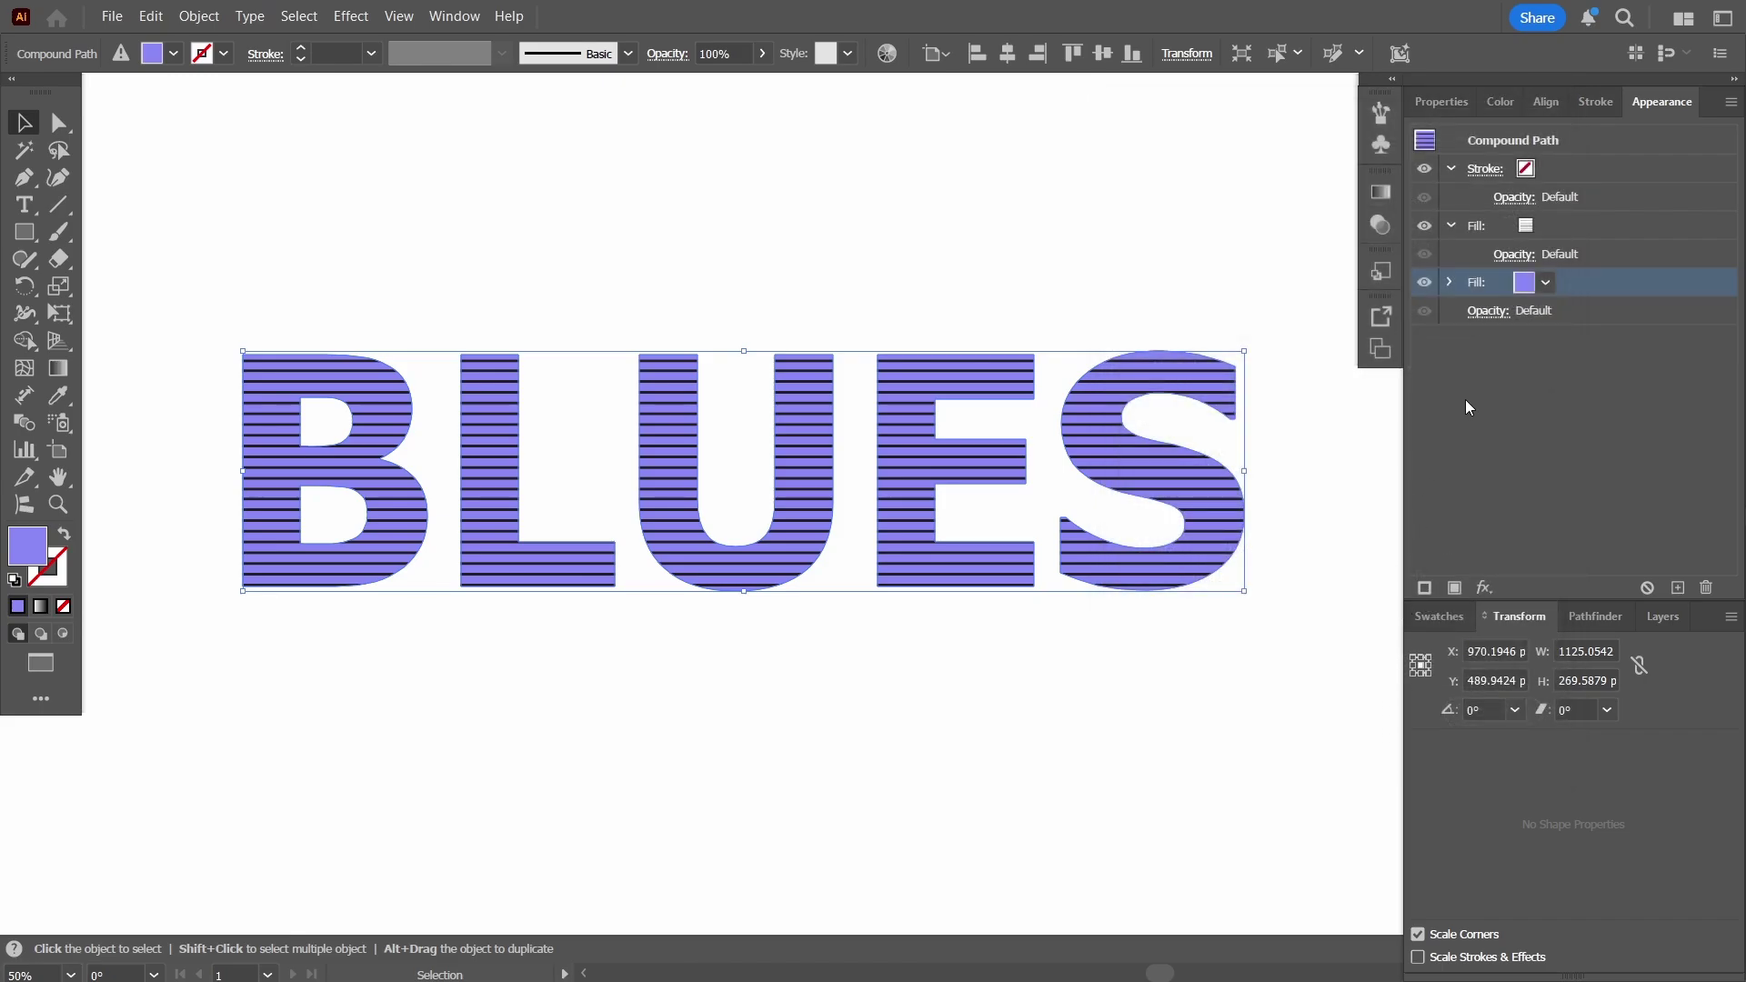
- Move the Transform effect from the solid fill to the line-pattern fill of the compound path
left_click(1548, 412)
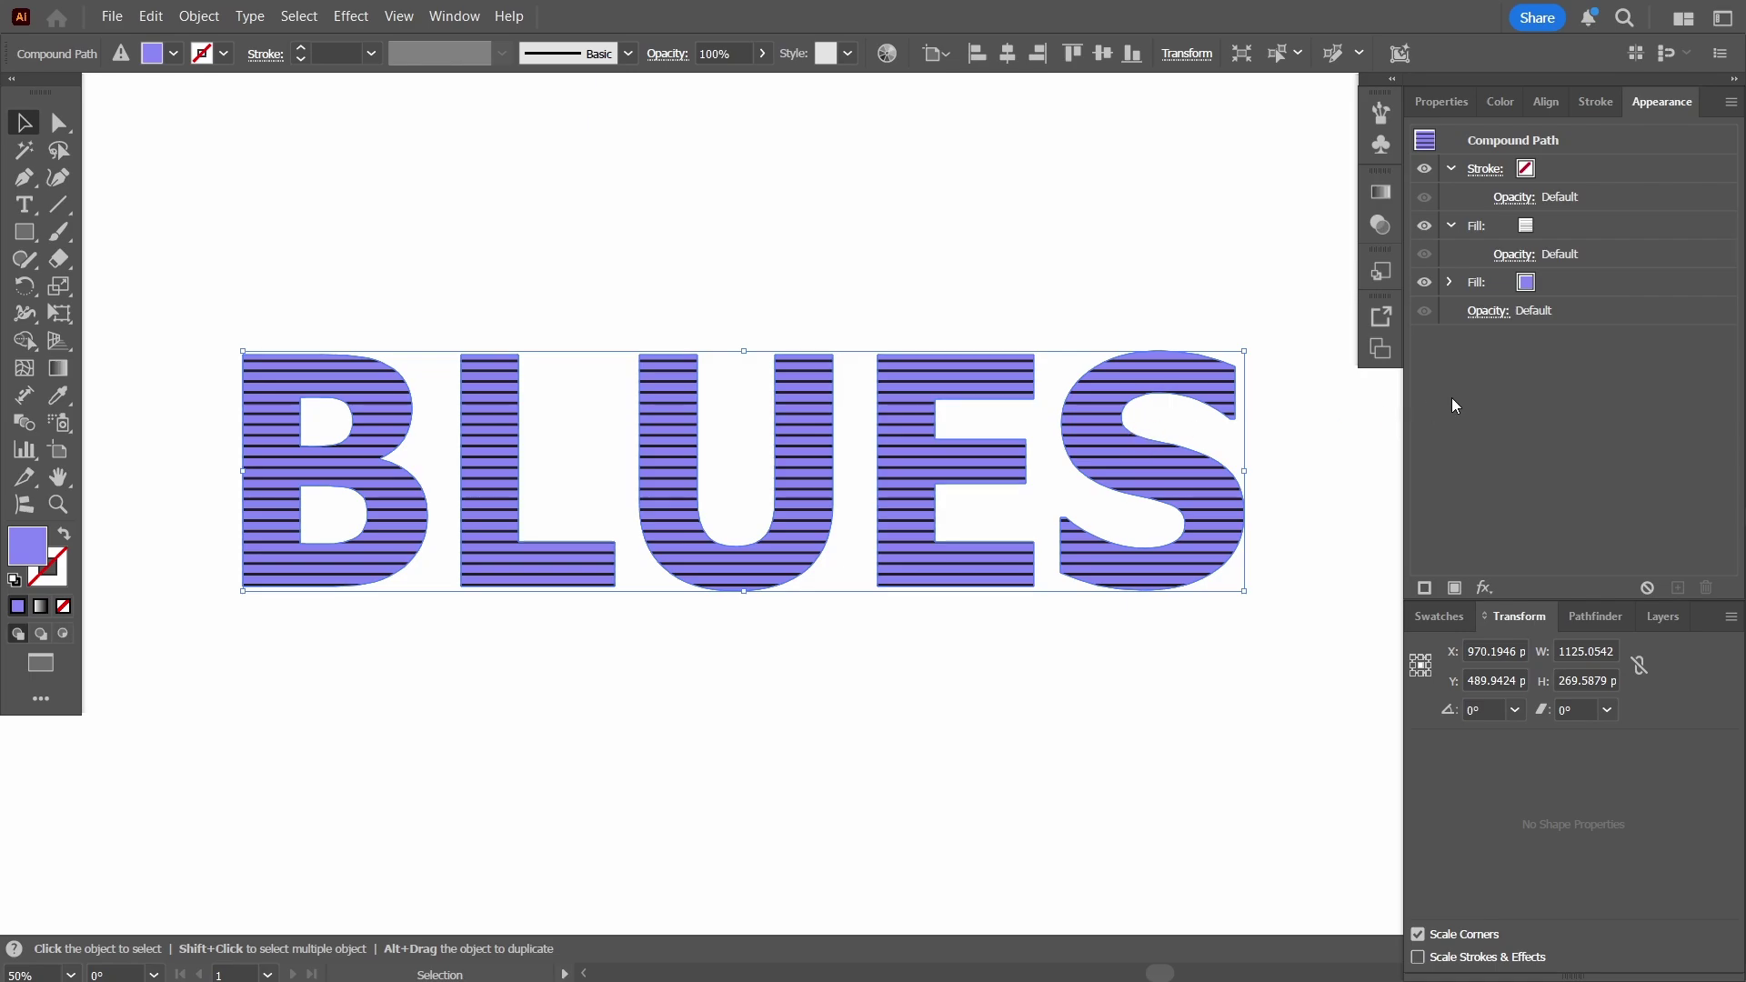
left_click(1449, 282)
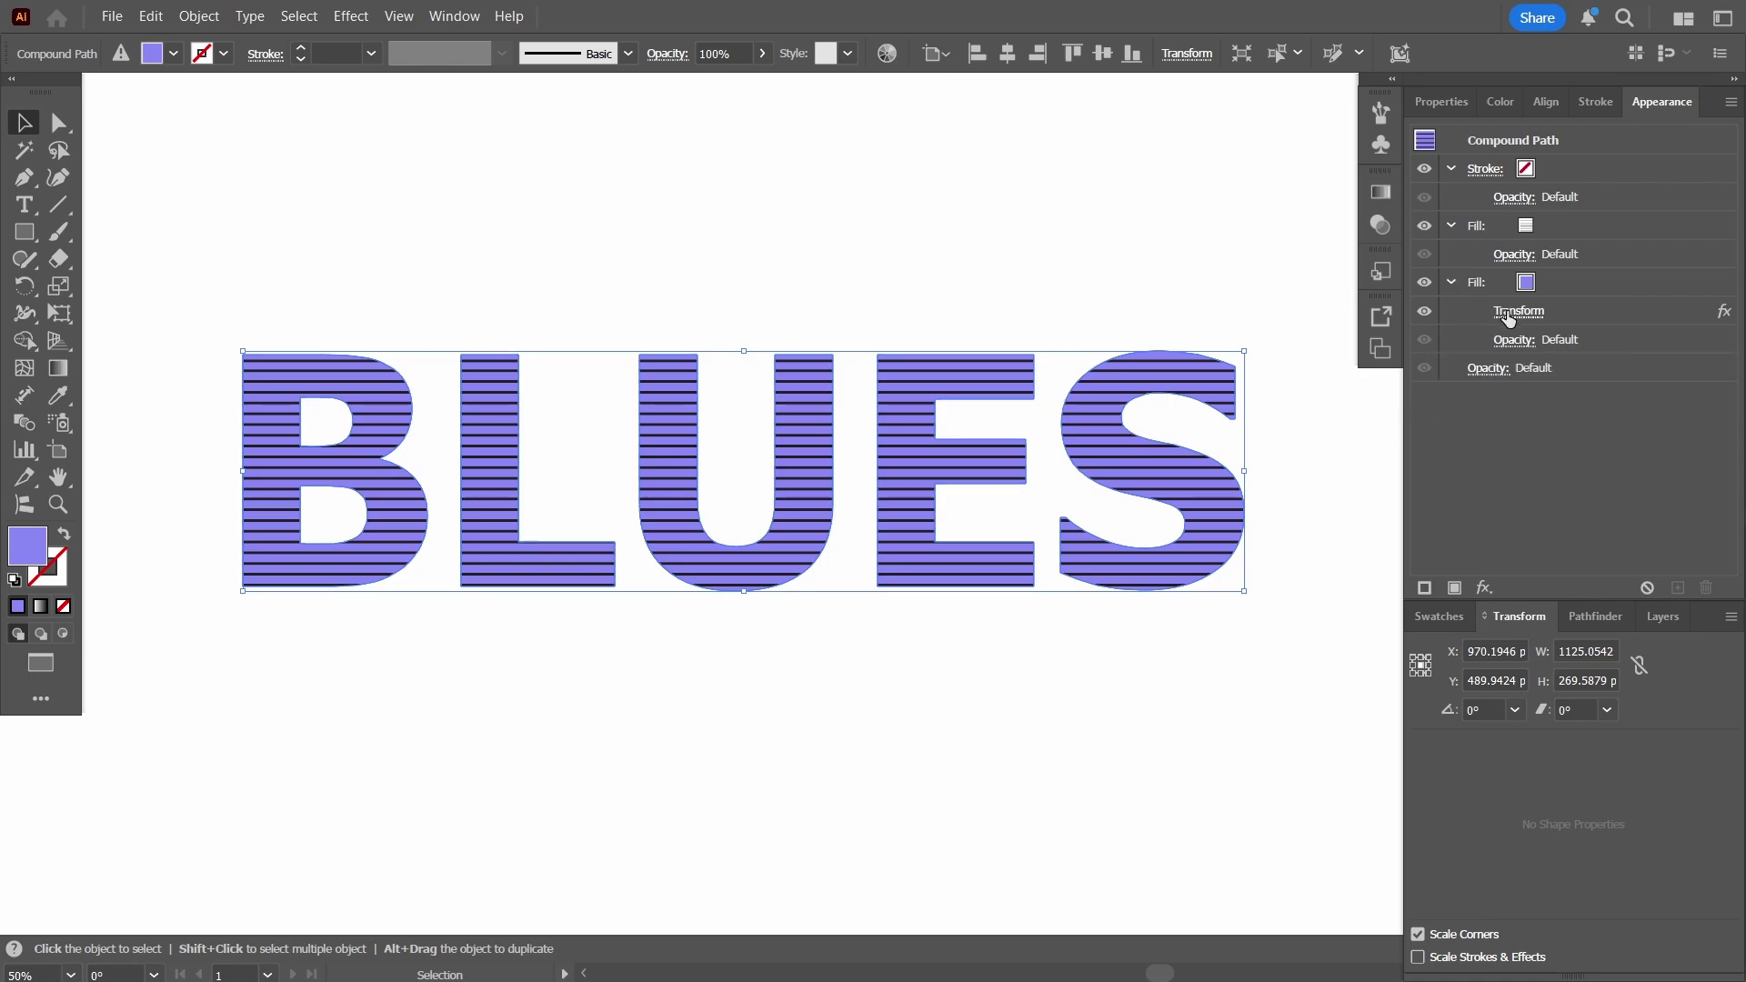
left_click(1555, 314)
left_click(1585, 226)
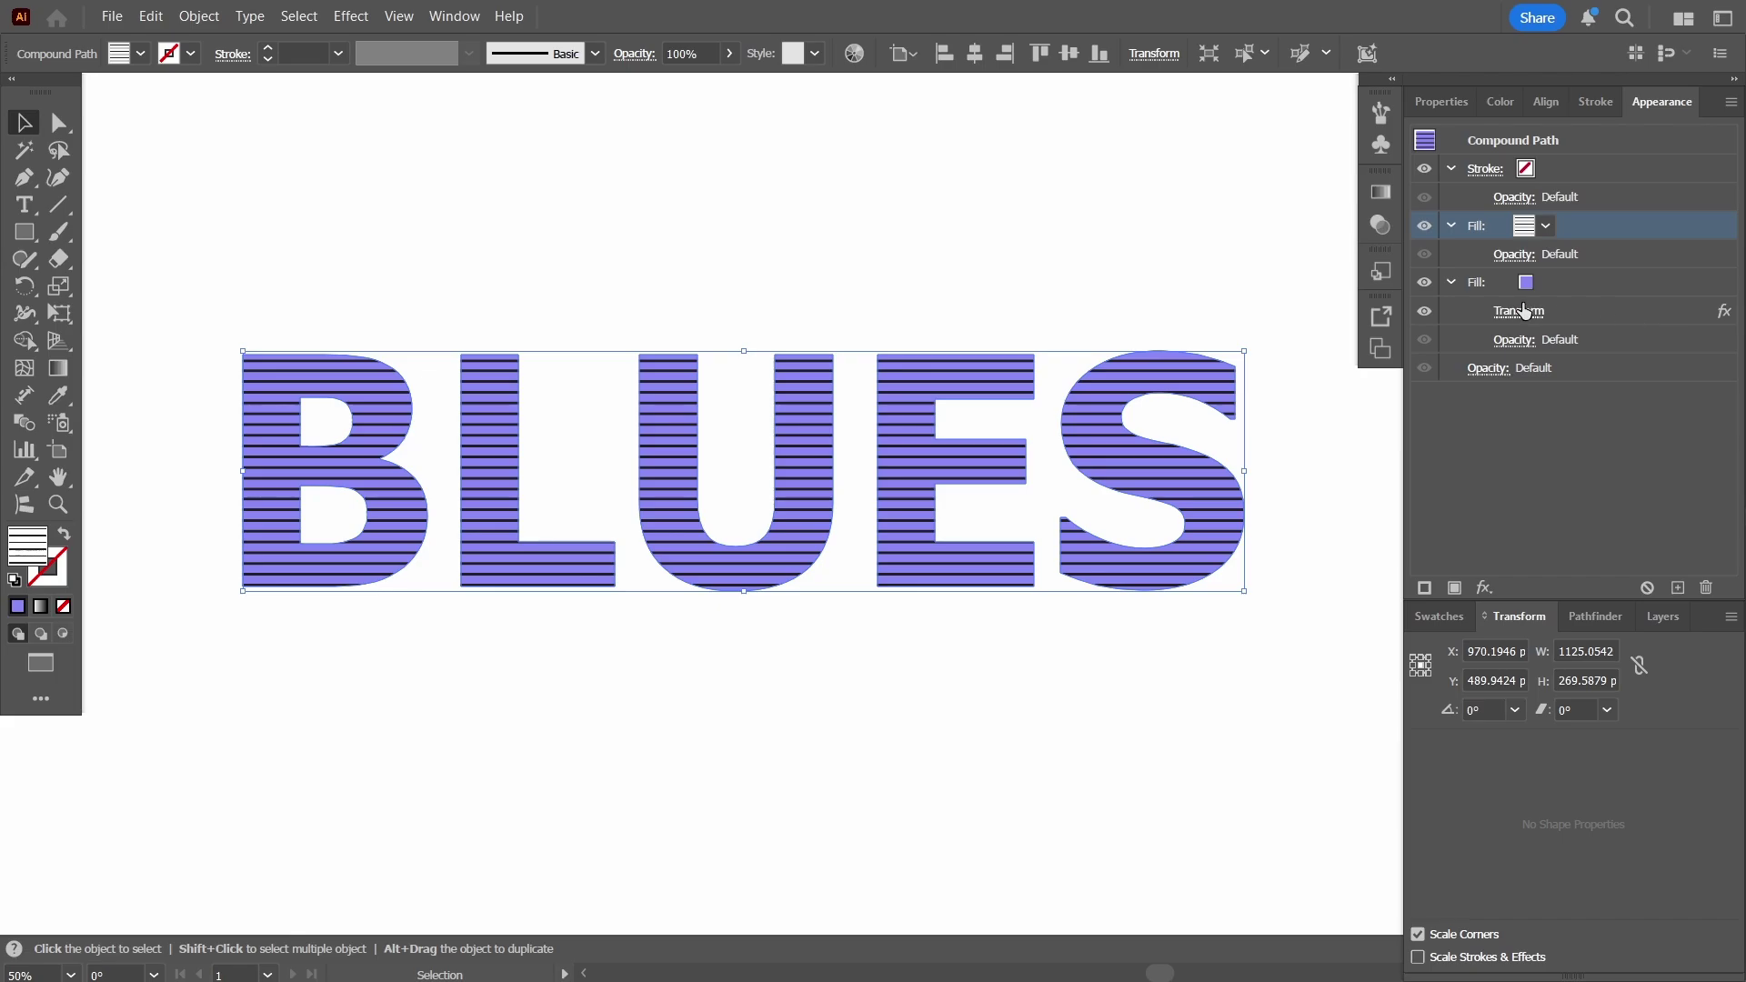
left_click(1585, 310)
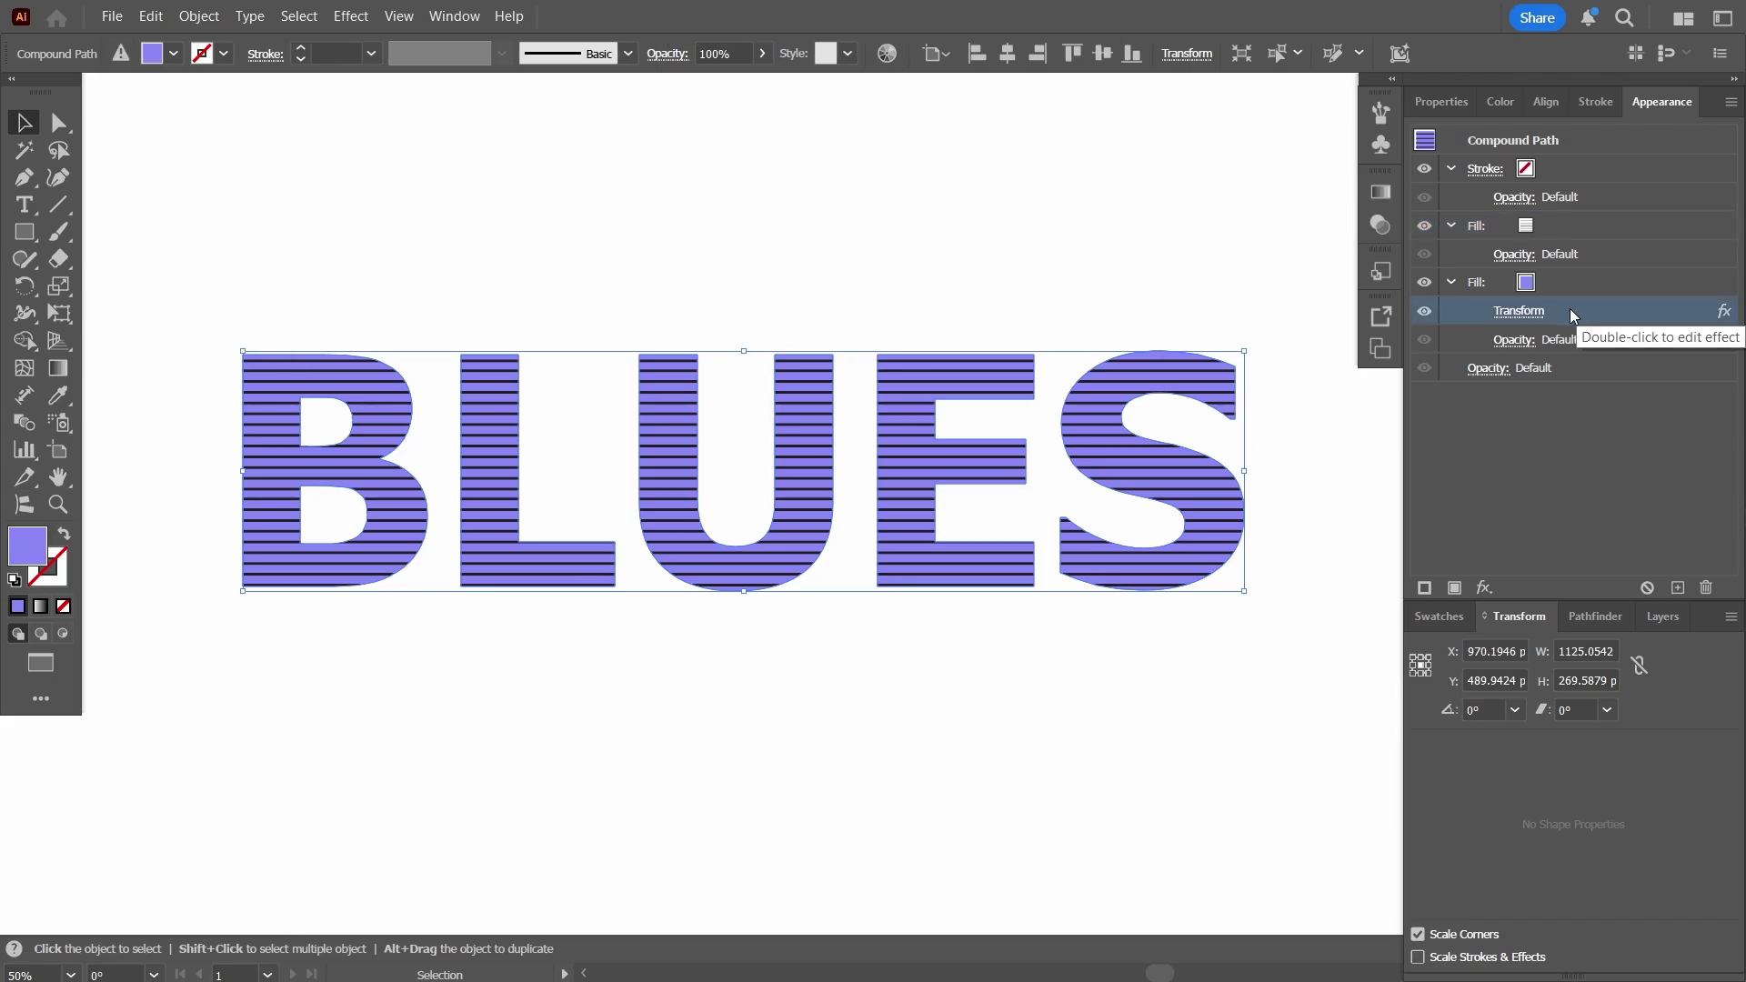
left_click_drag(1570, 308, 1565, 248)
left_click(1563, 255)
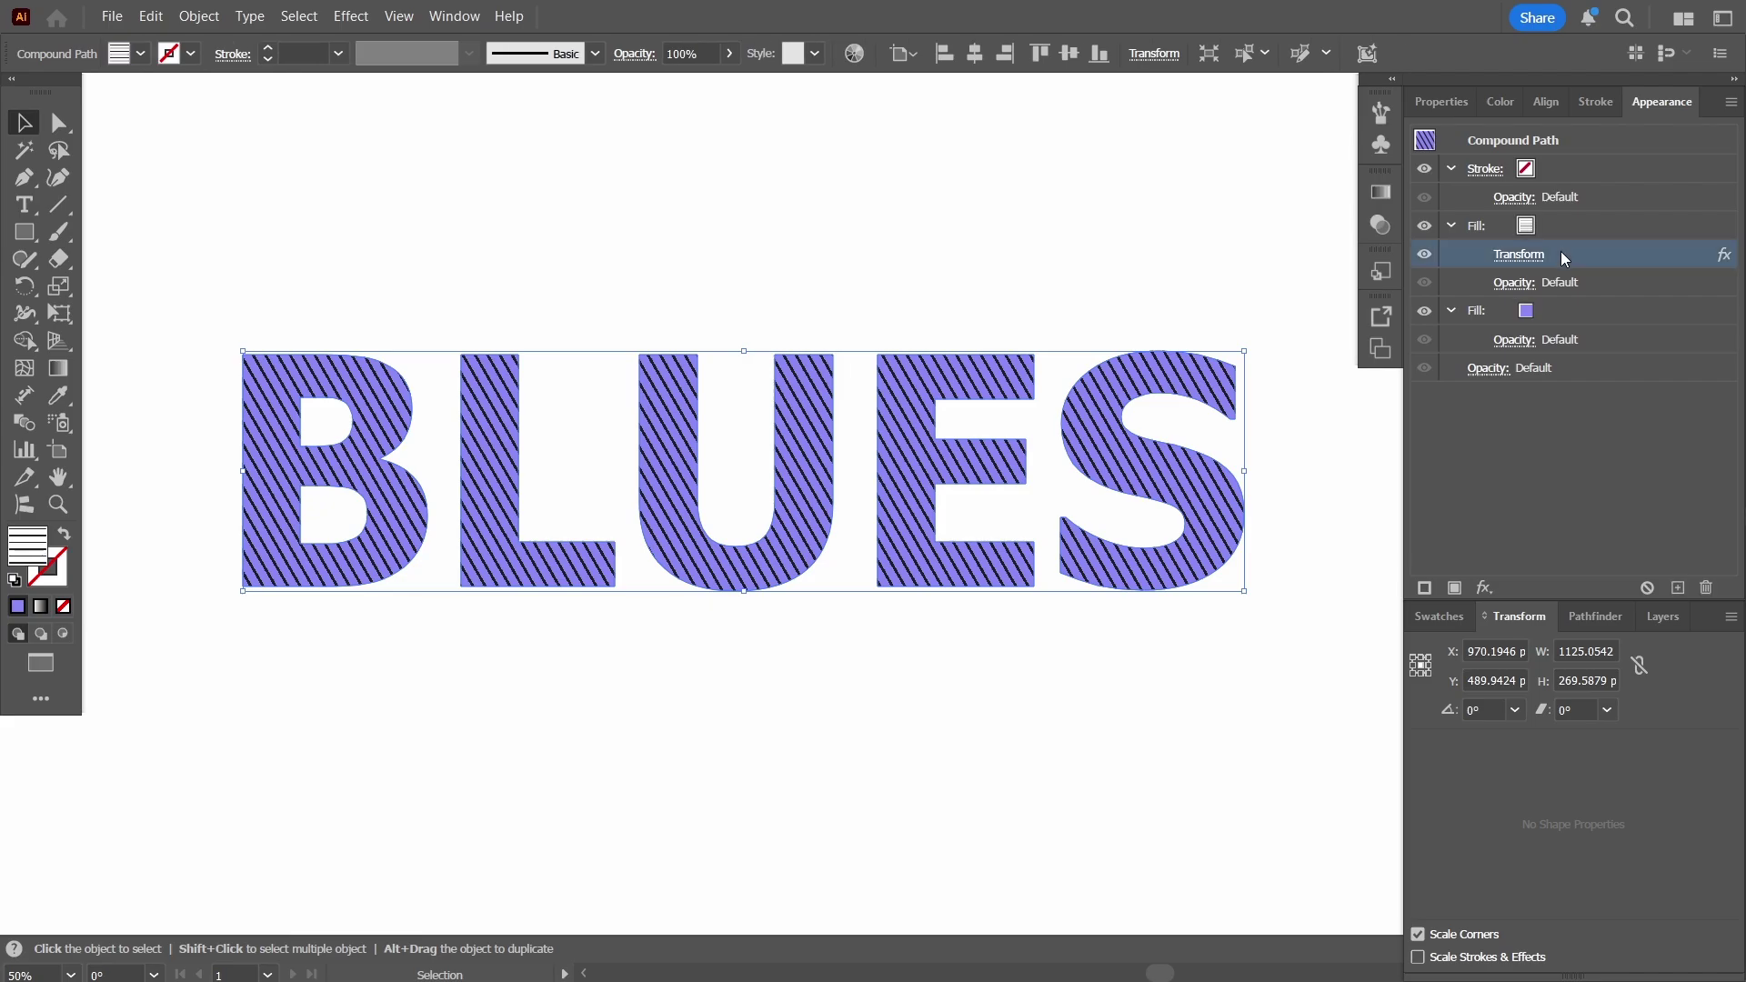
- Add a black stroke to the BLUES lettering and set its weight to 3.5 pt
left_click(1225, 753)
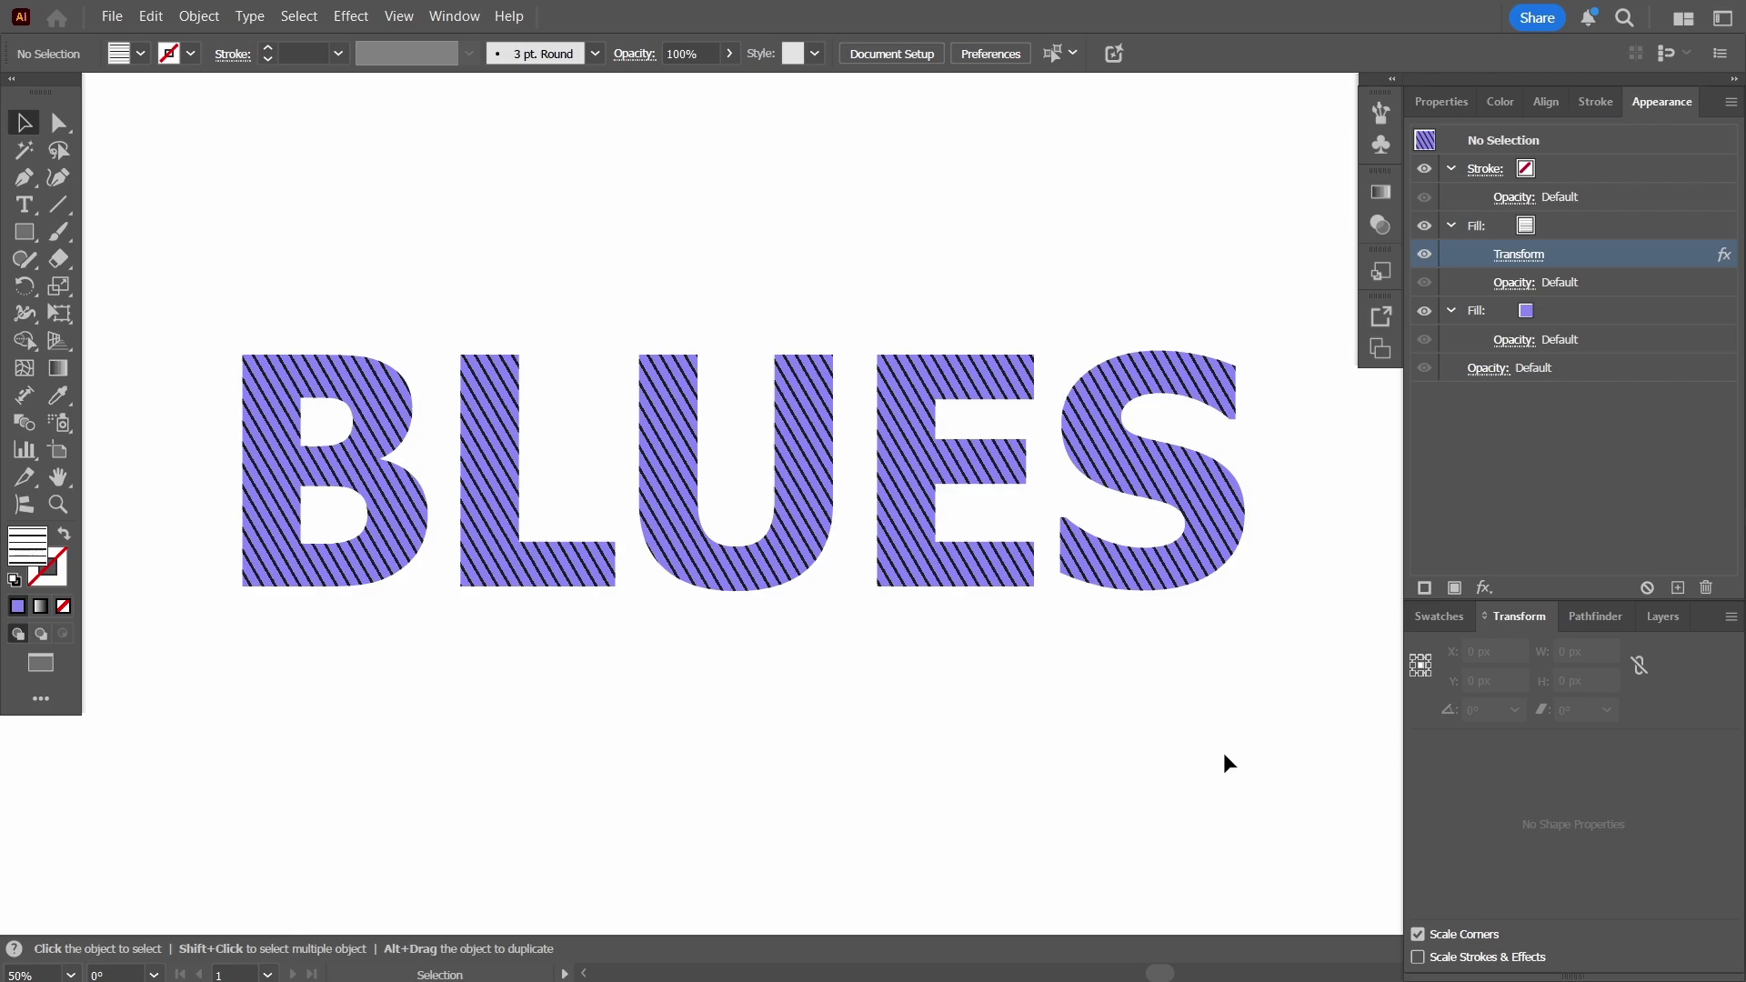
left_click(1182, 577)
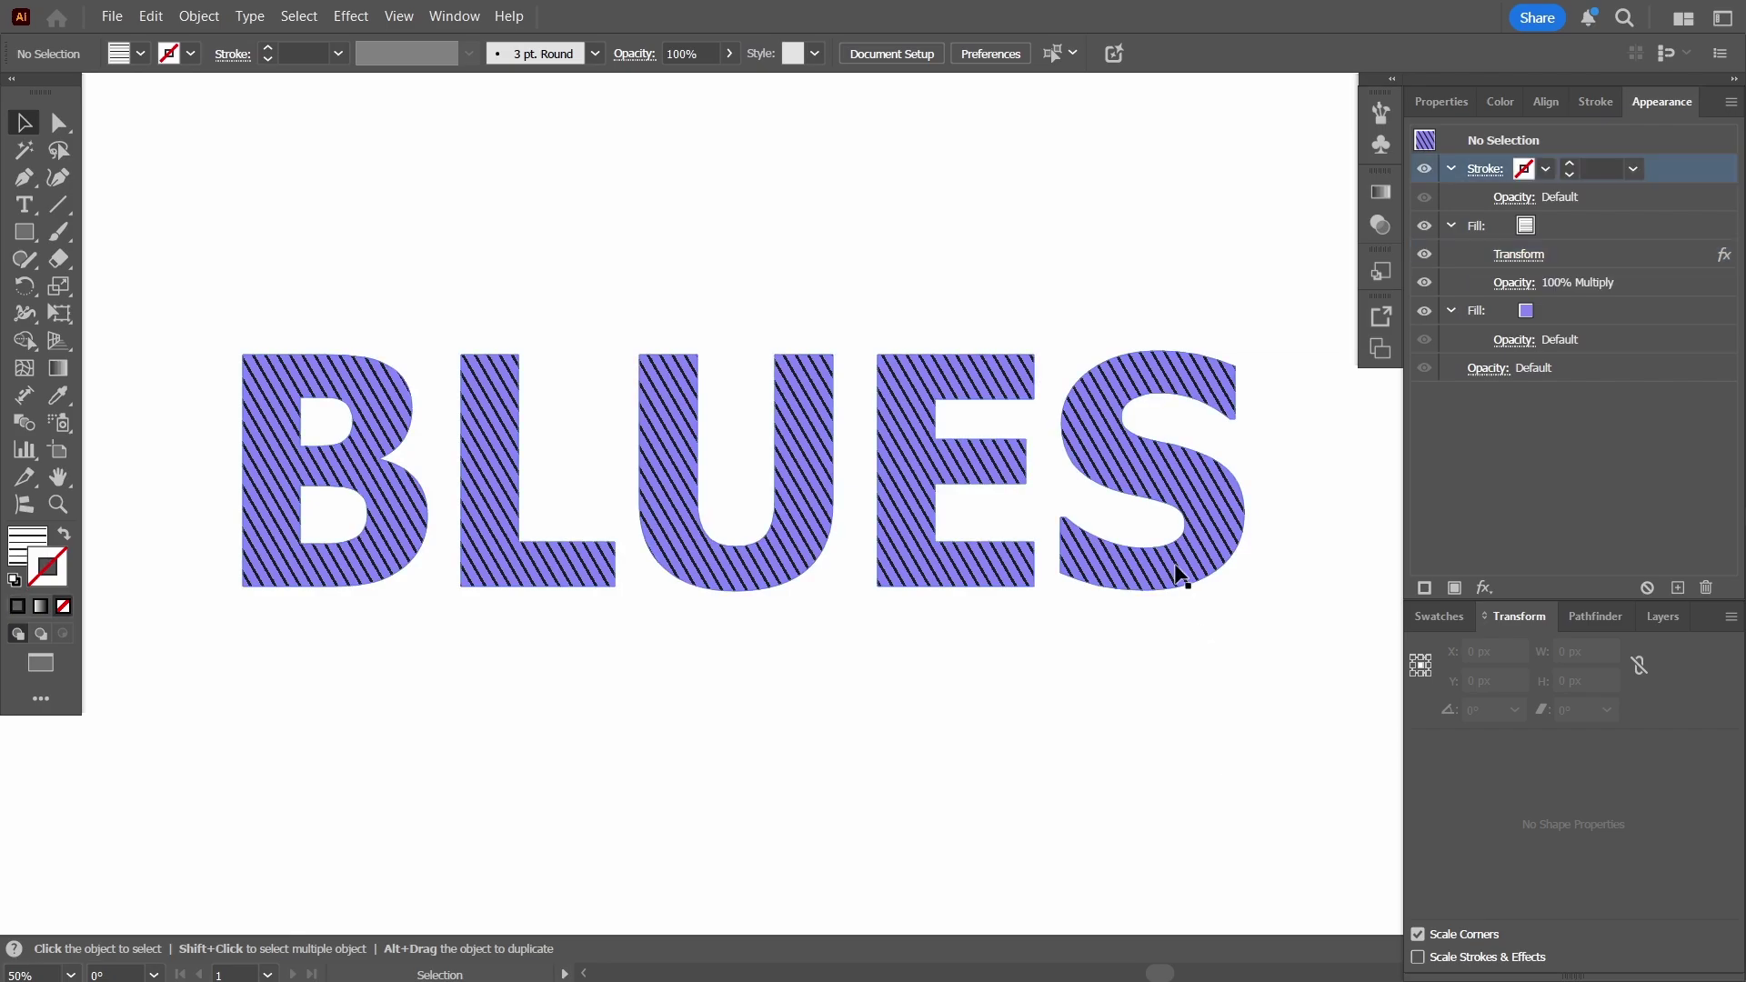
left_click(1571, 163)
left_click(1572, 164)
left_click(1572, 163)
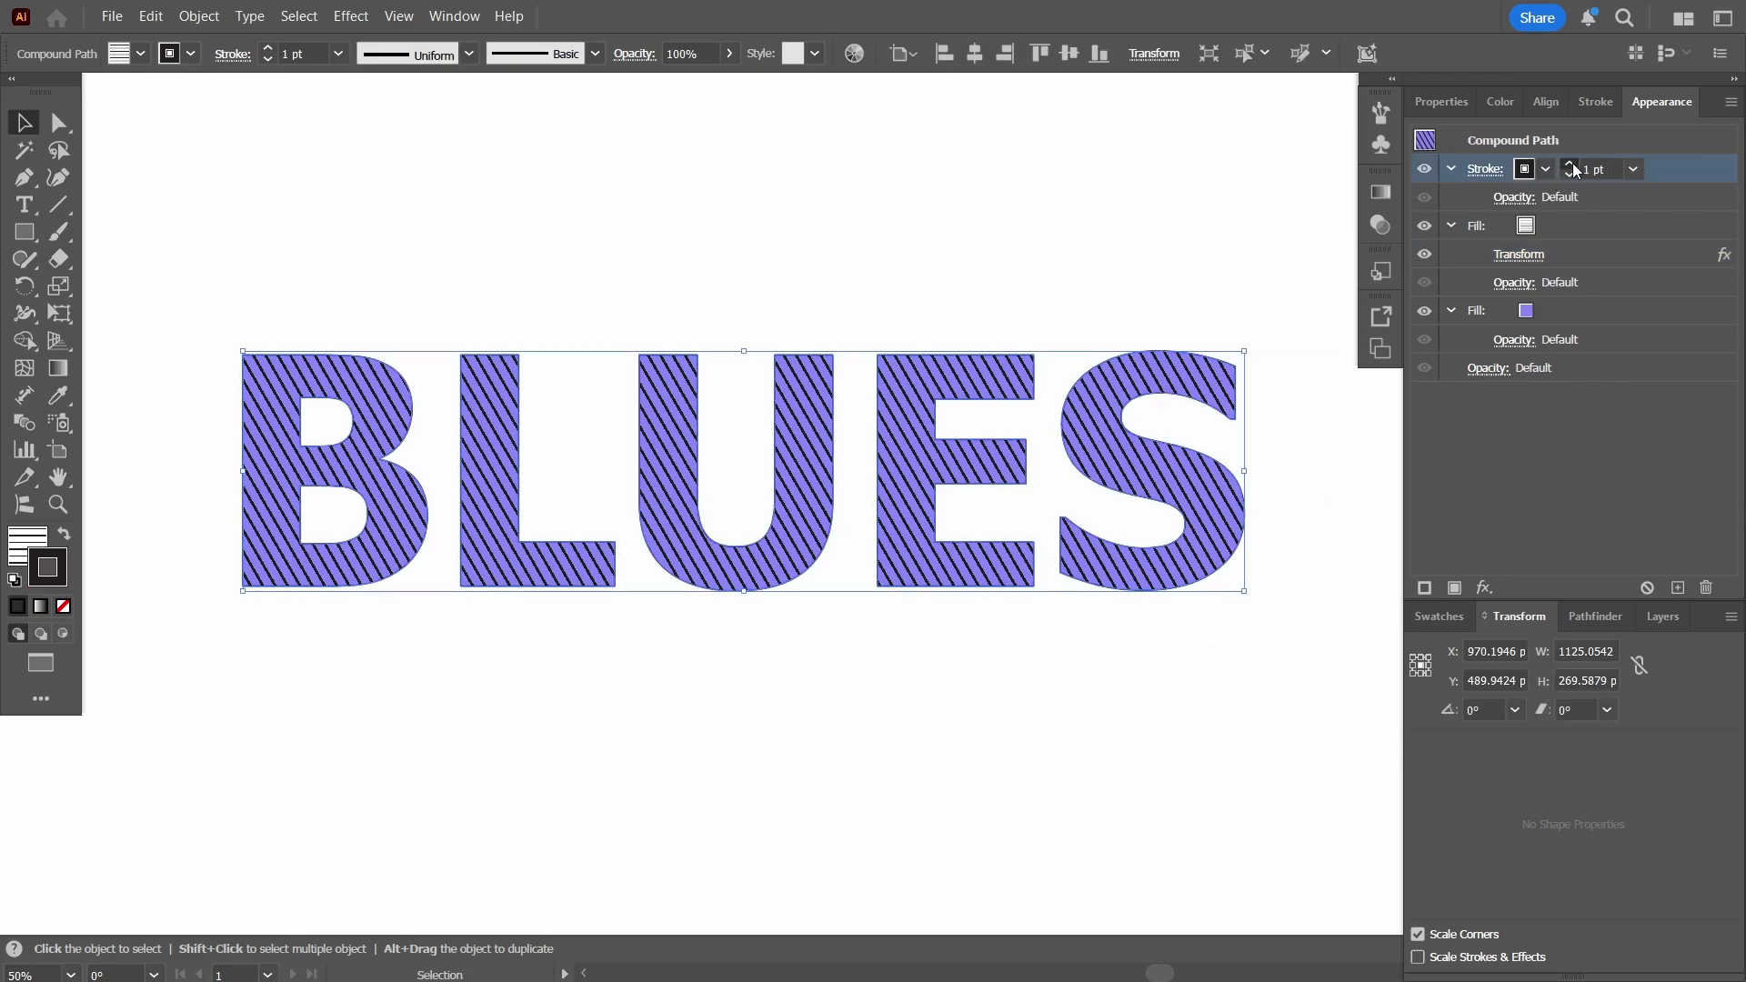
left_click(1572, 164)
left_click(1572, 164)
type("2.5")
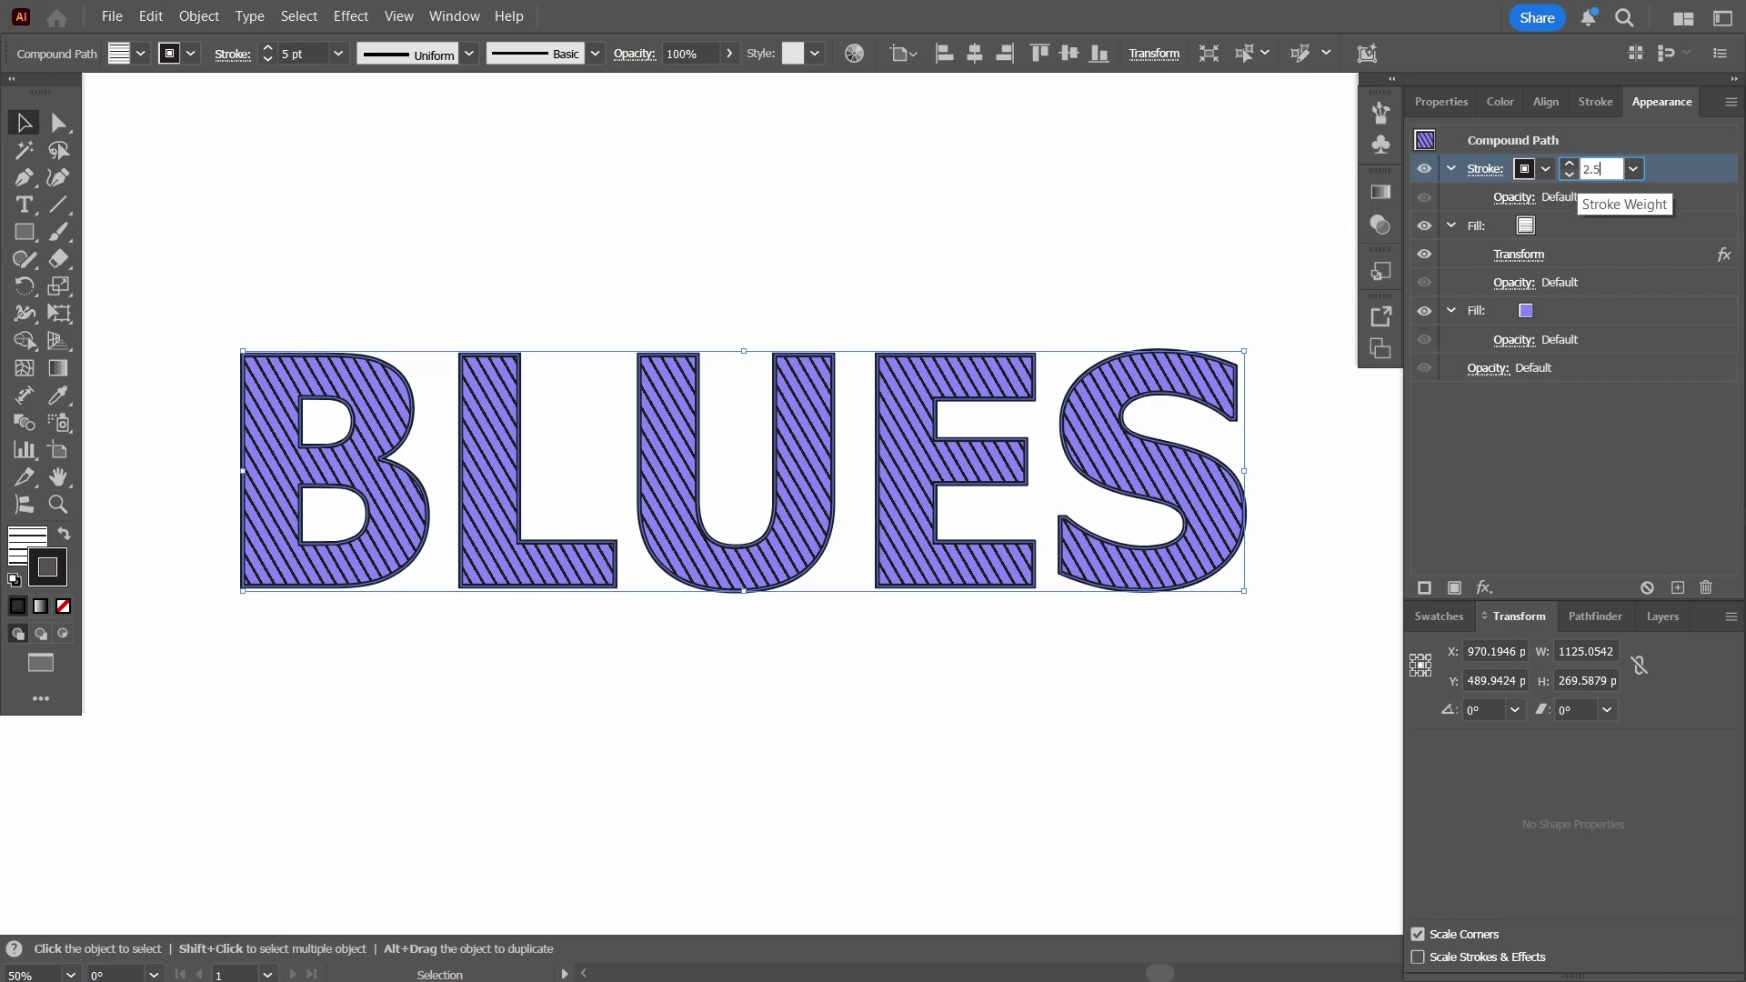
key("Return")
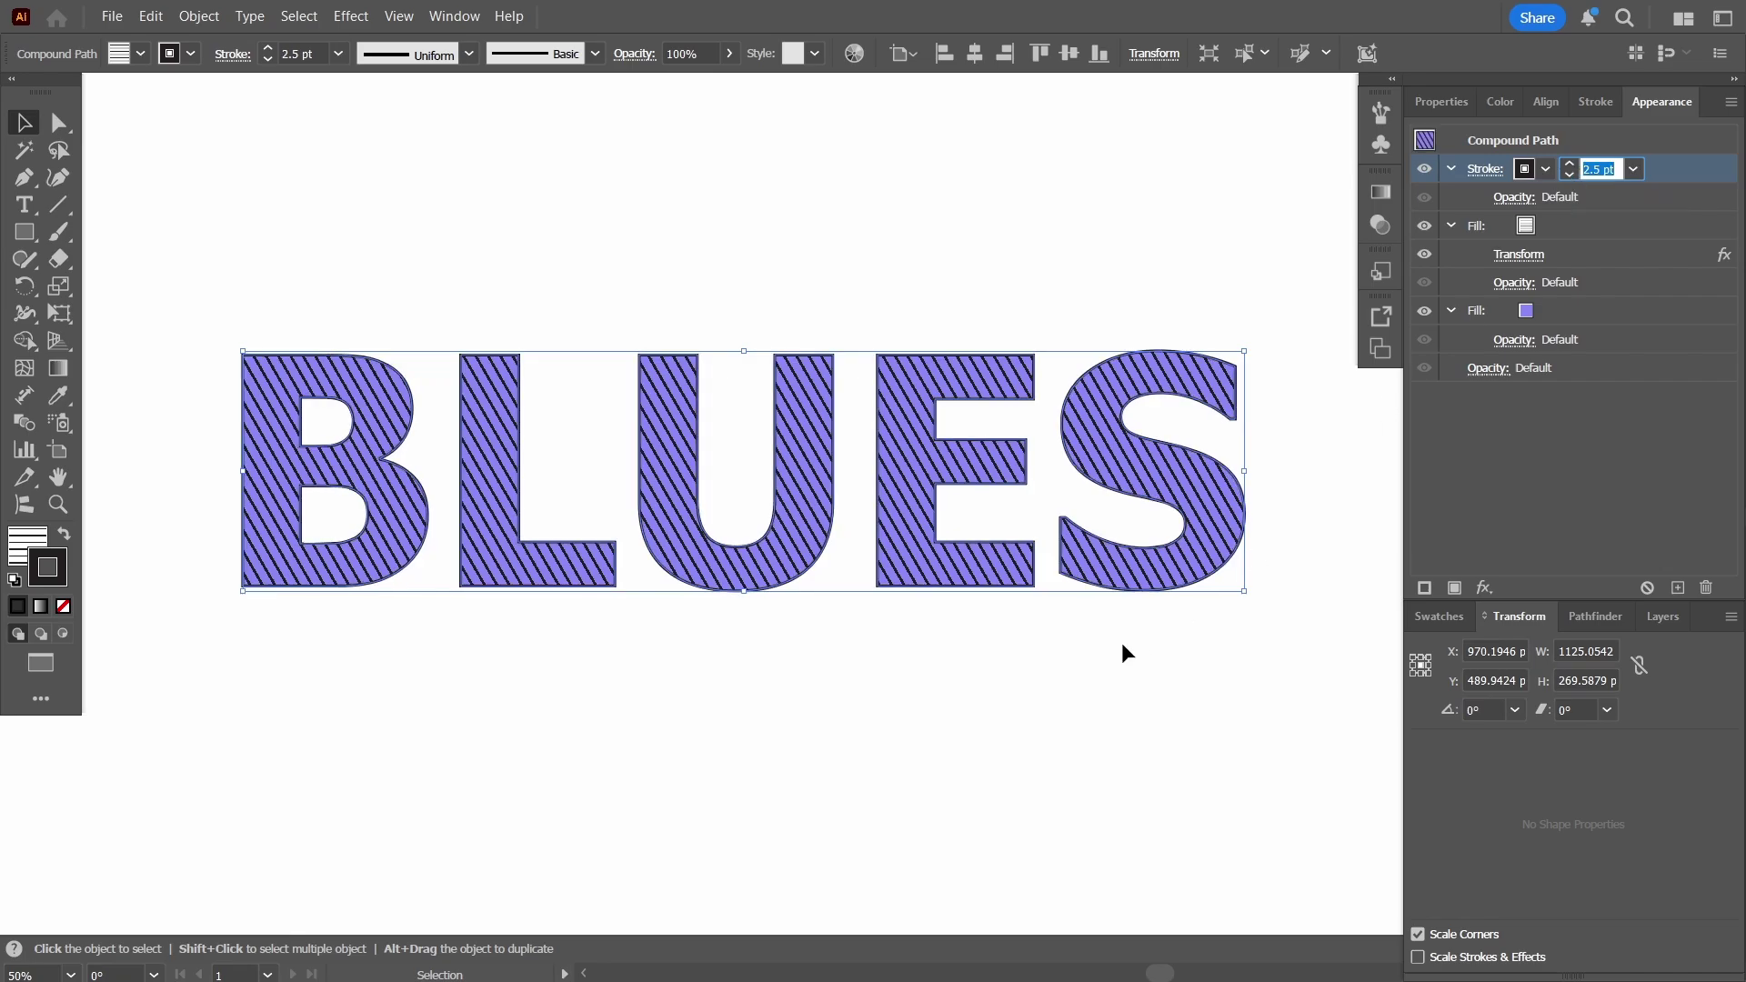
type("3.5")
key("Return")
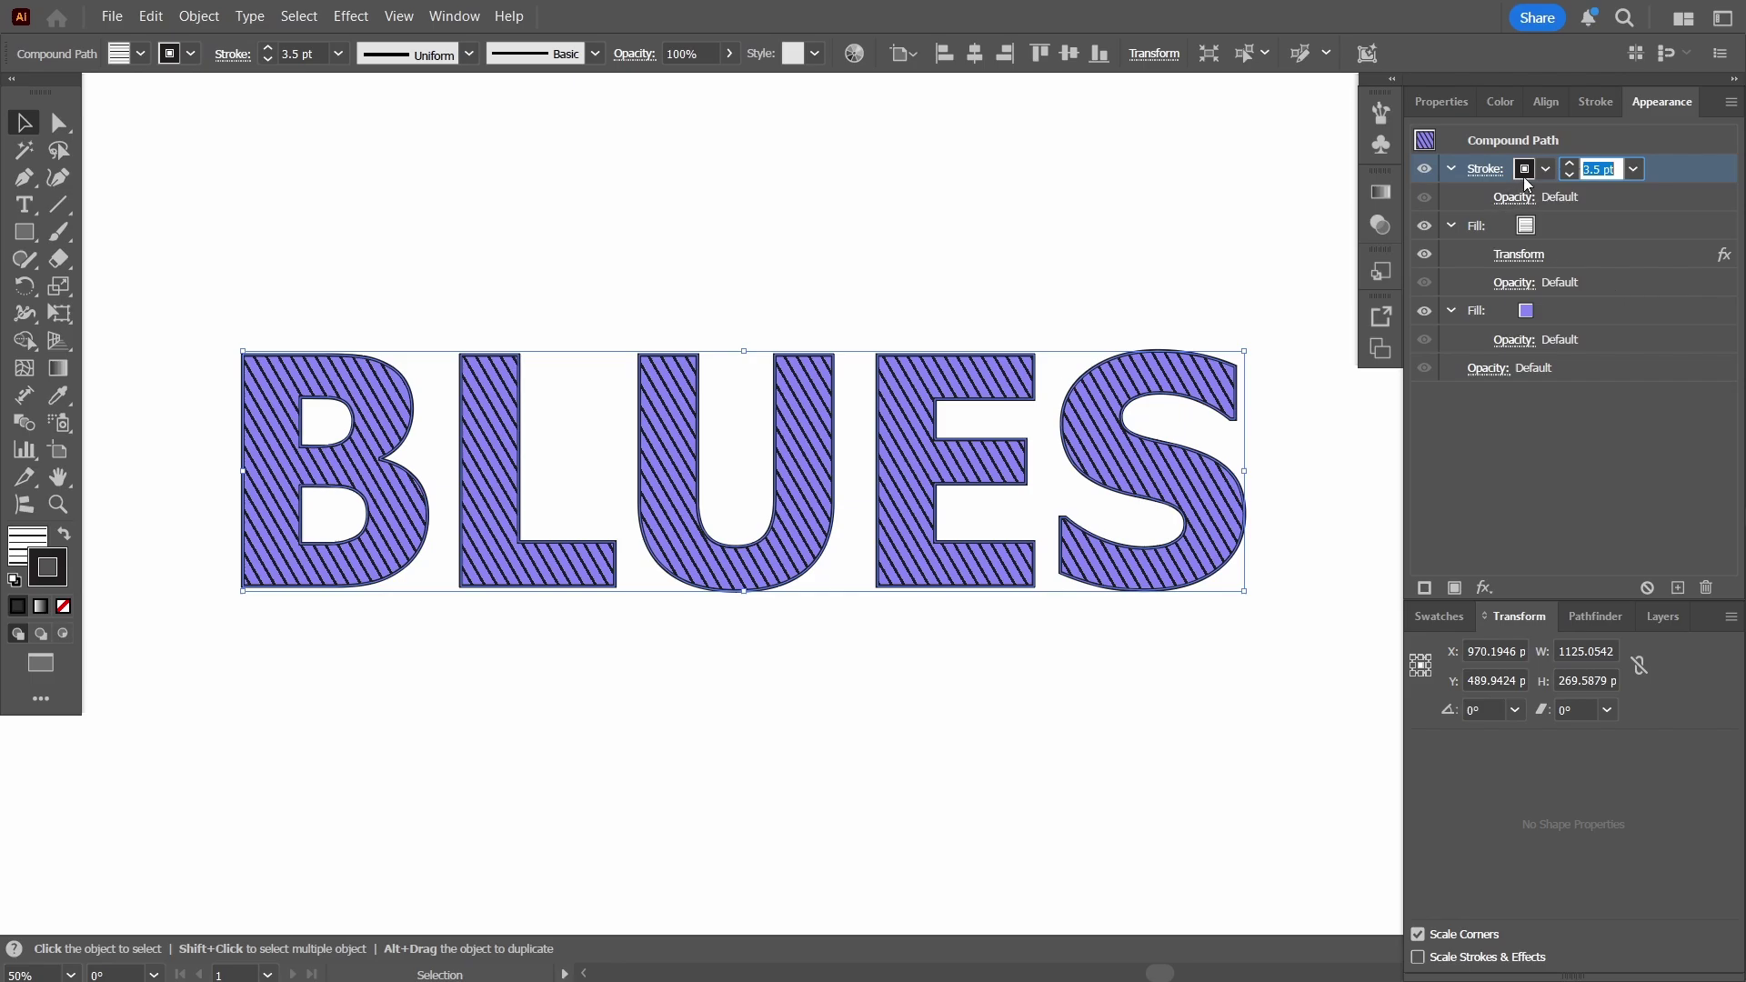
- Change the lettering's stroke colour to dark blue, about 202070
left_click(1535, 177)
left_click(50, 565)
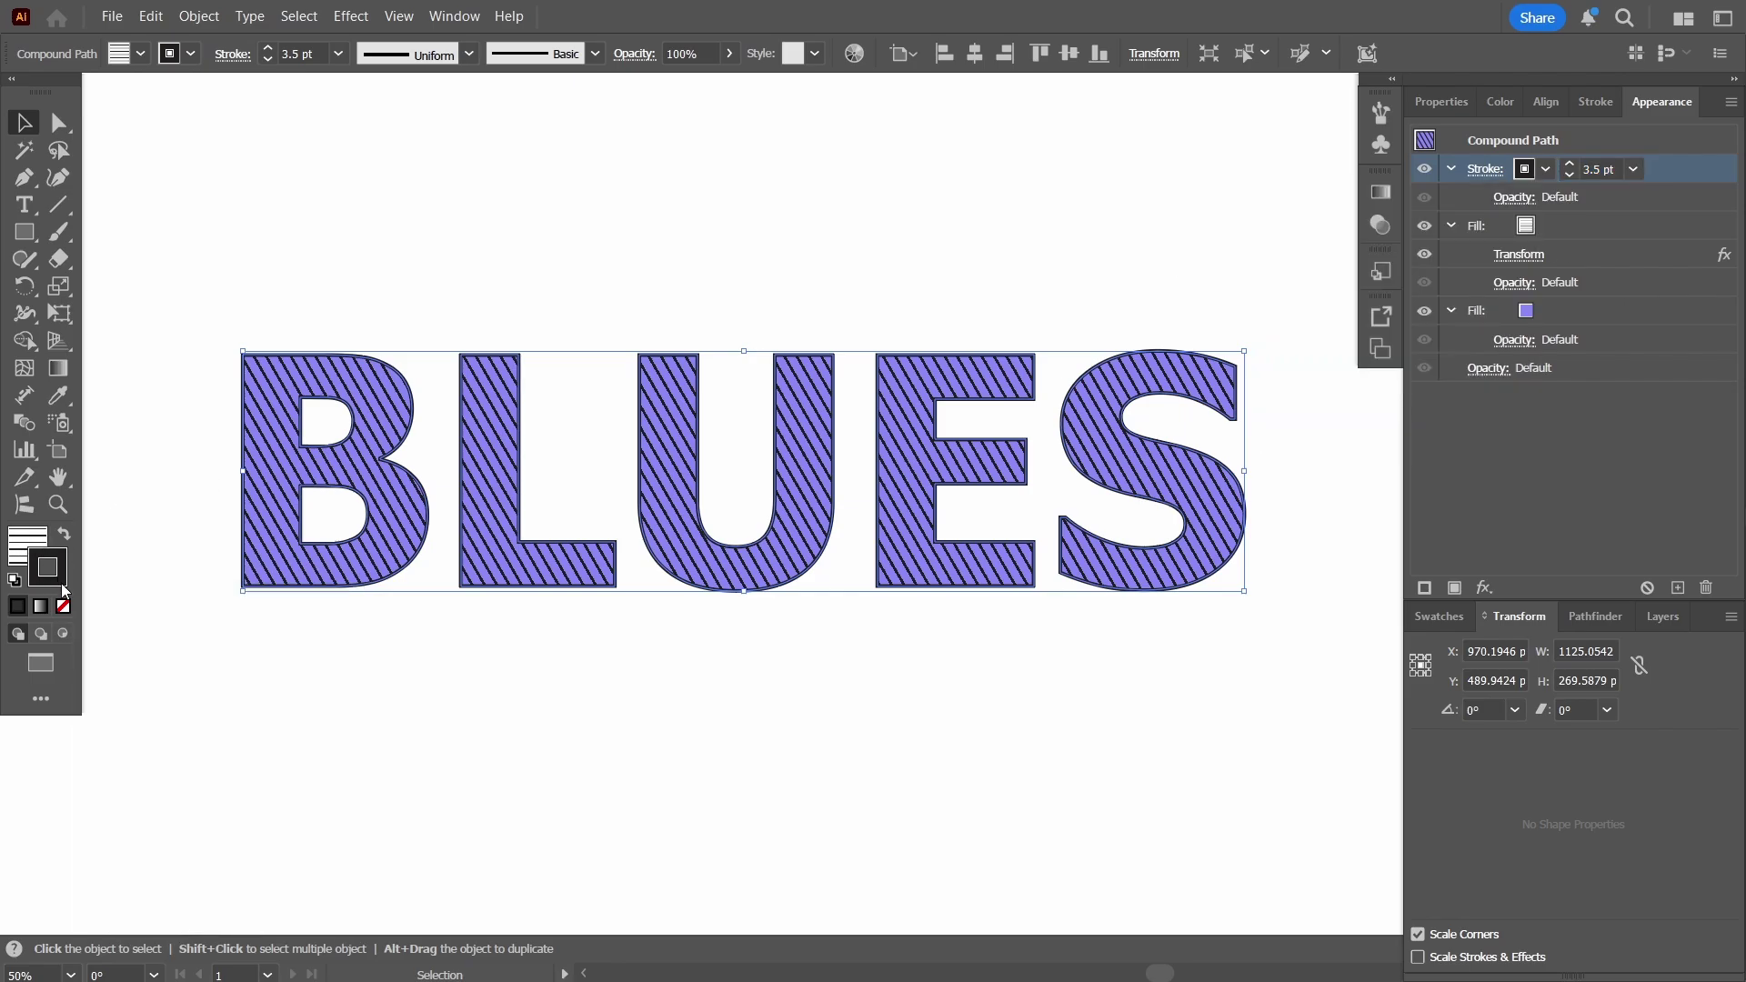
double_click(62, 582)
type("8989F7")
key("Tab")
left_click_drag(1292, 226, 1373, 374)
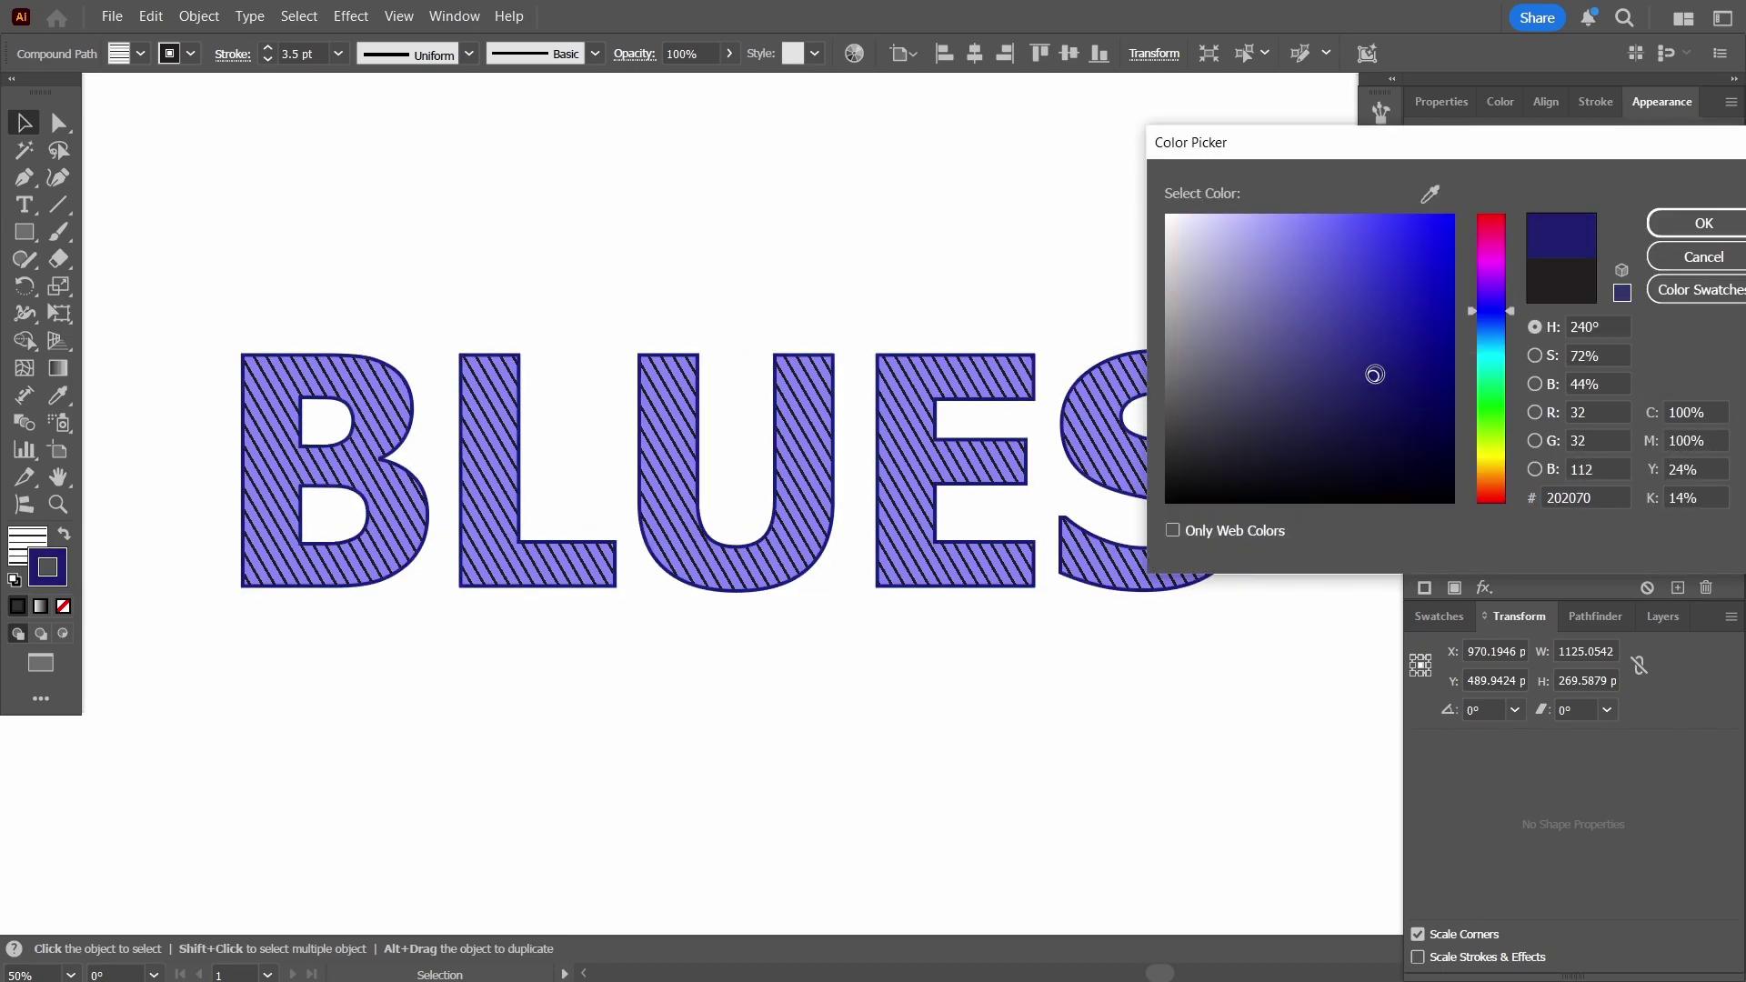
left_click(1703, 224)
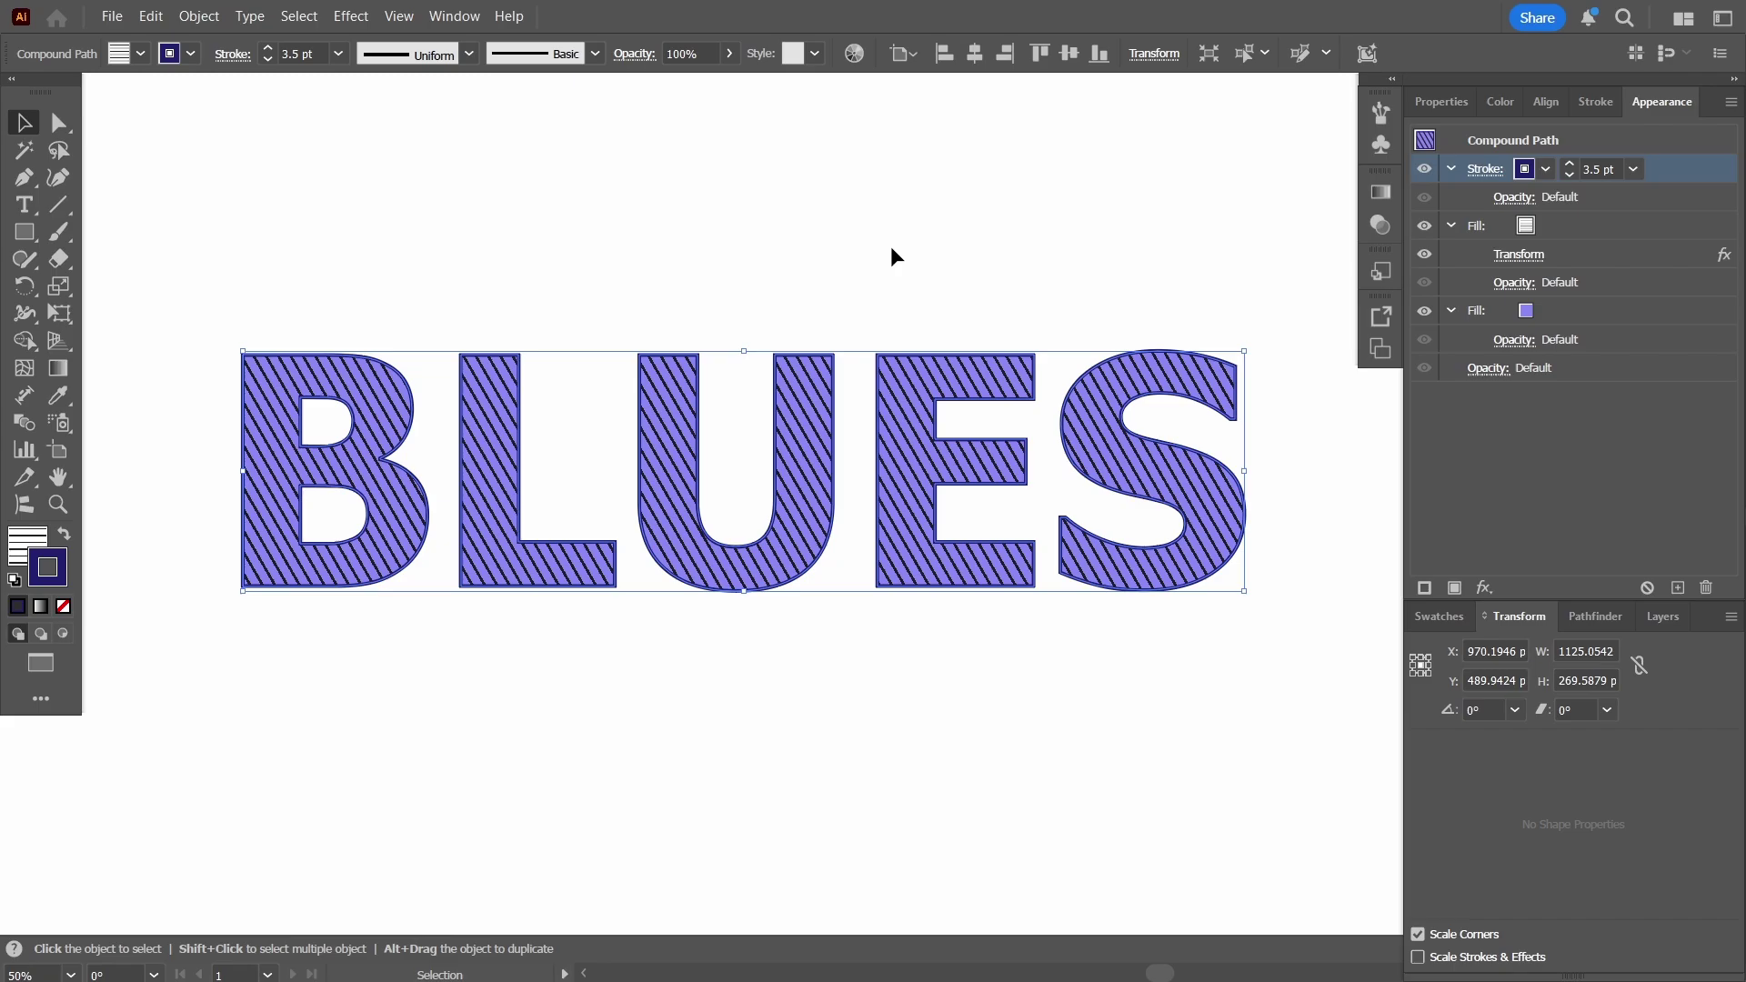
- Align the lettering's stroke to the inside and return to its appearance attributes
left_click(1583, 102)
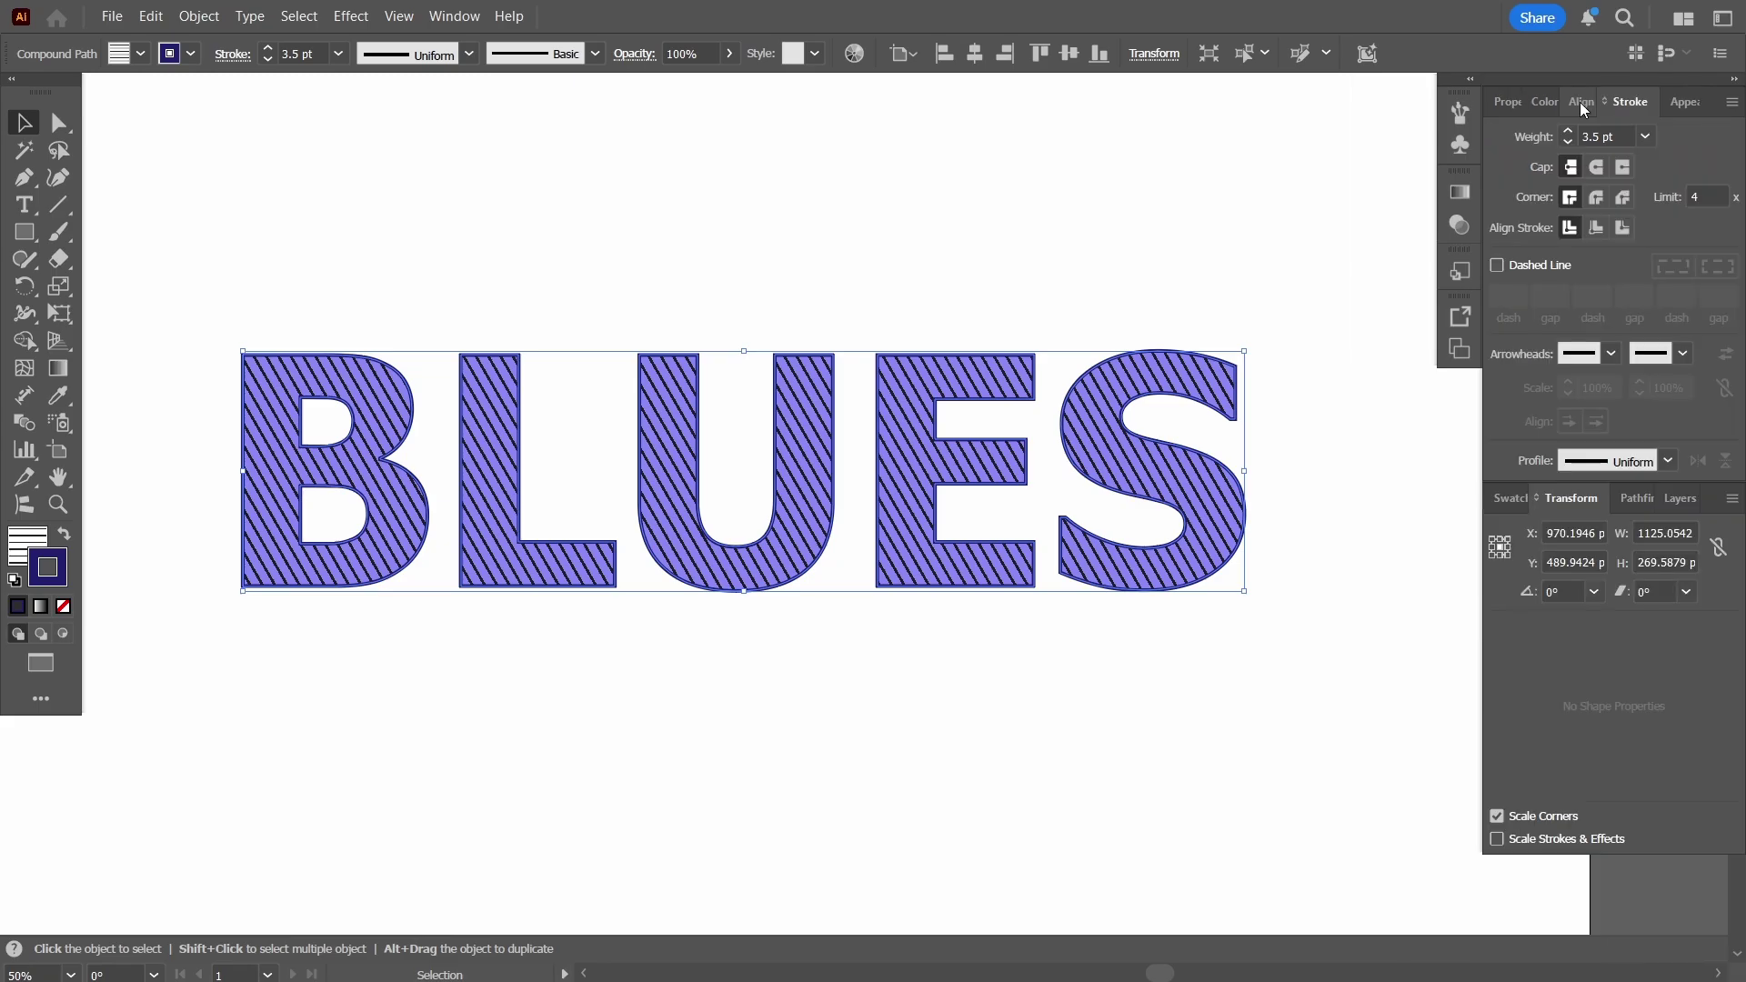
left_click(1597, 227)
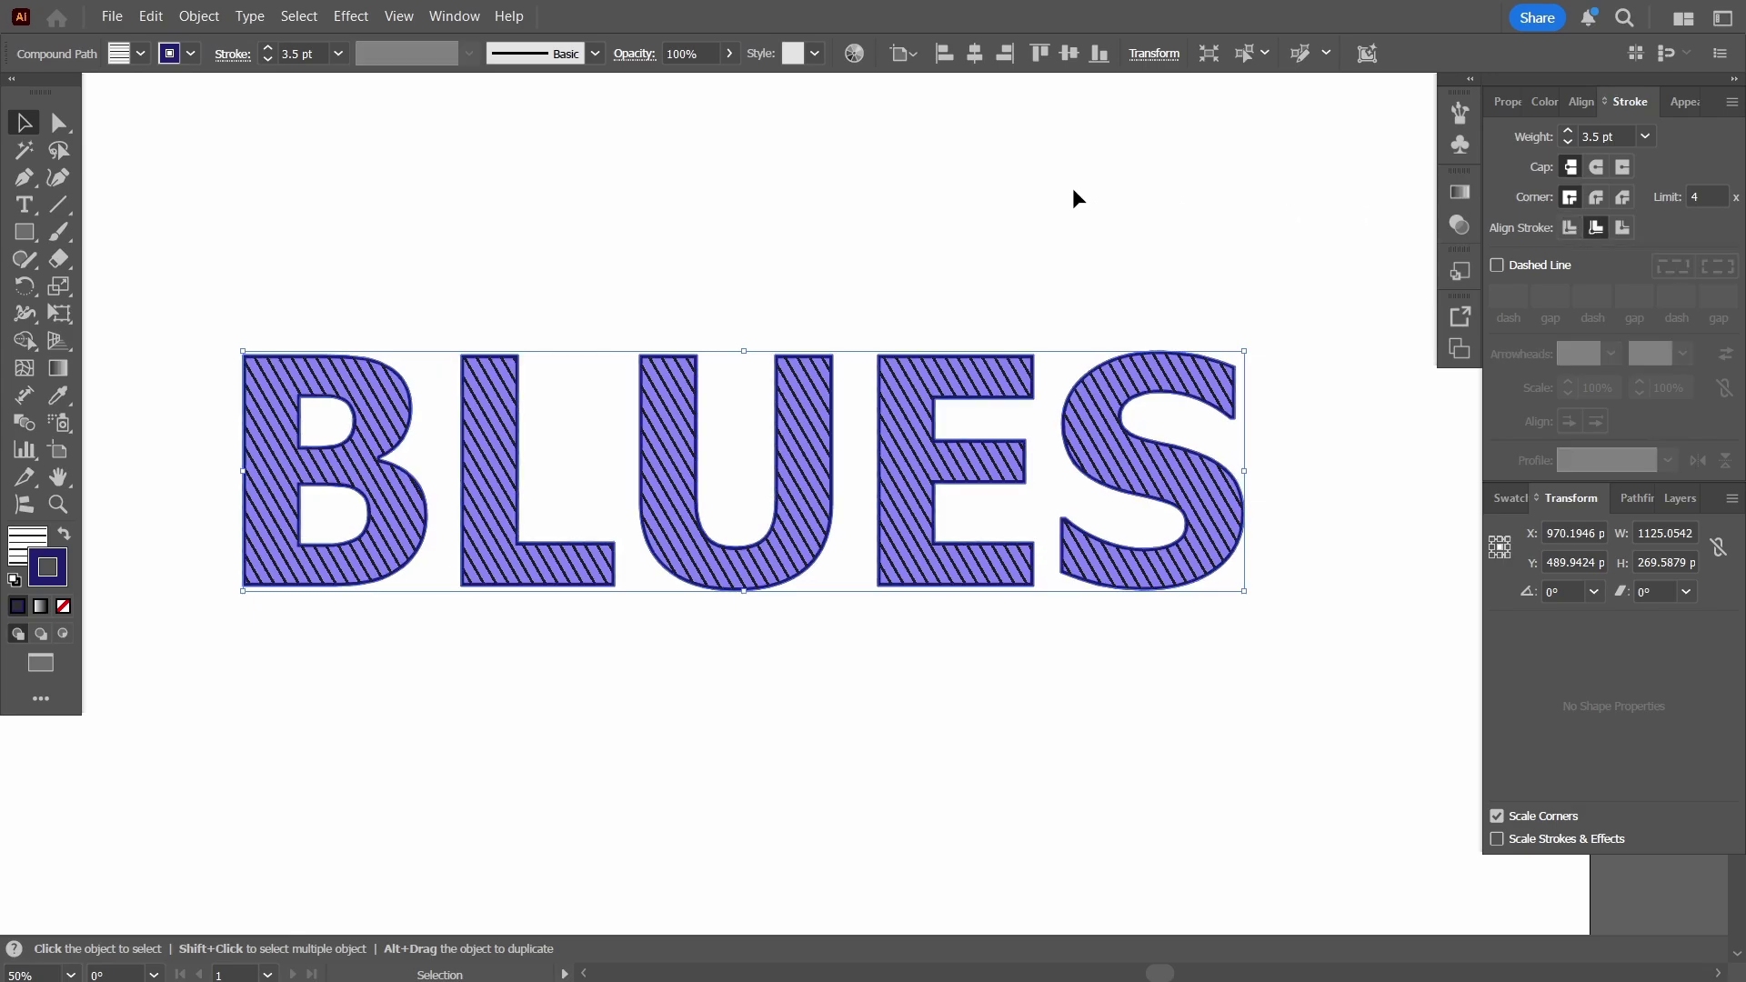
left_click(1678, 101)
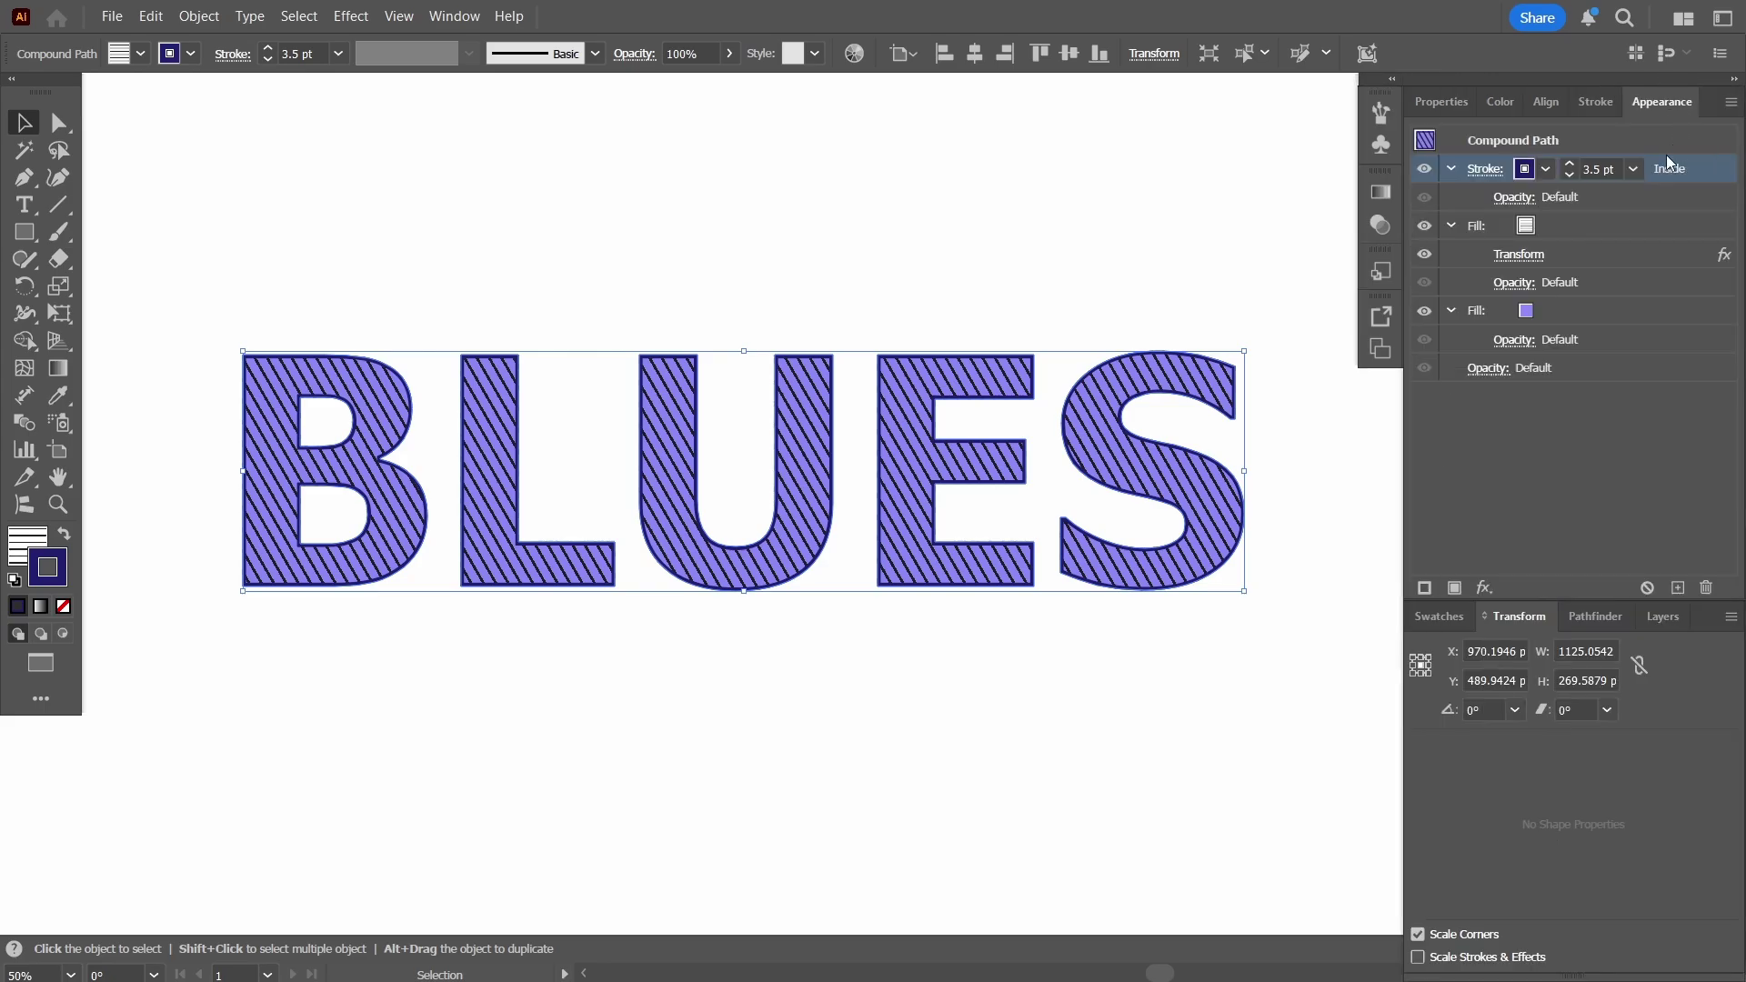
- Add a Drop Shadow effect to the lettering's stroke with 65% opacity, 1 px X and Y offsets and 1 px blur
left_click(1484, 587)
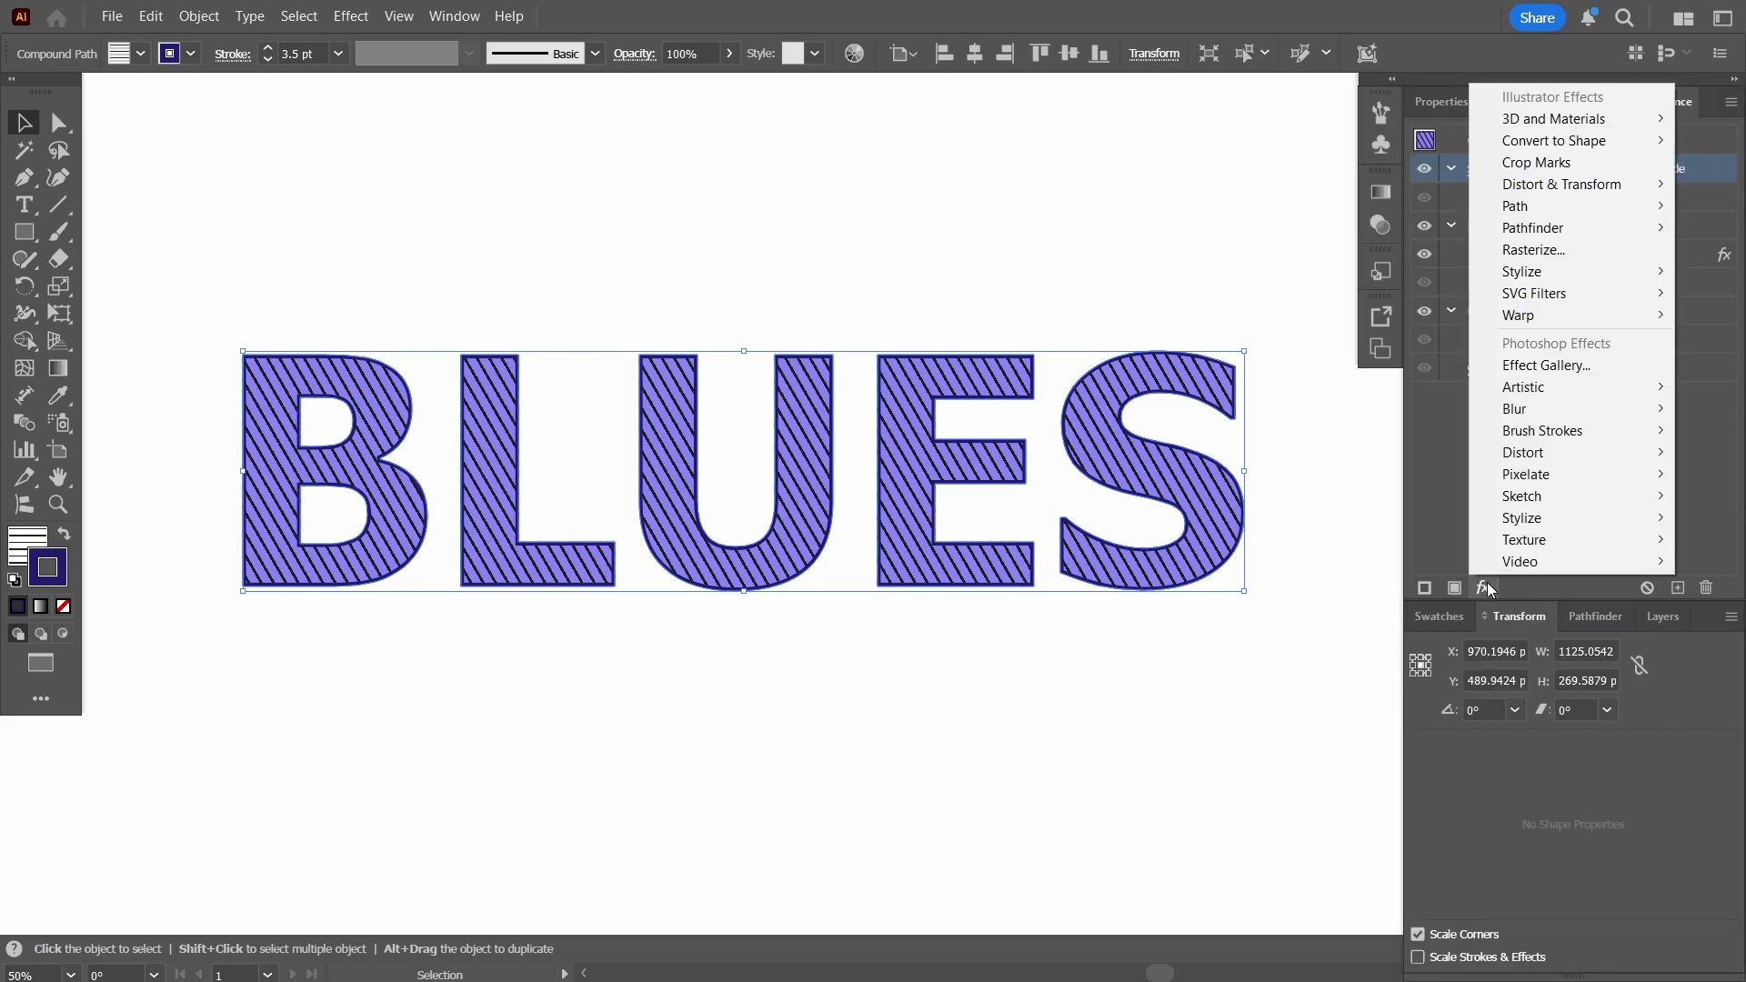
mouse_move(1575, 272)
left_click(1361, 272)
double_click(1316, 288)
type("65")
key("Tab")
type("1")
key("Tab")
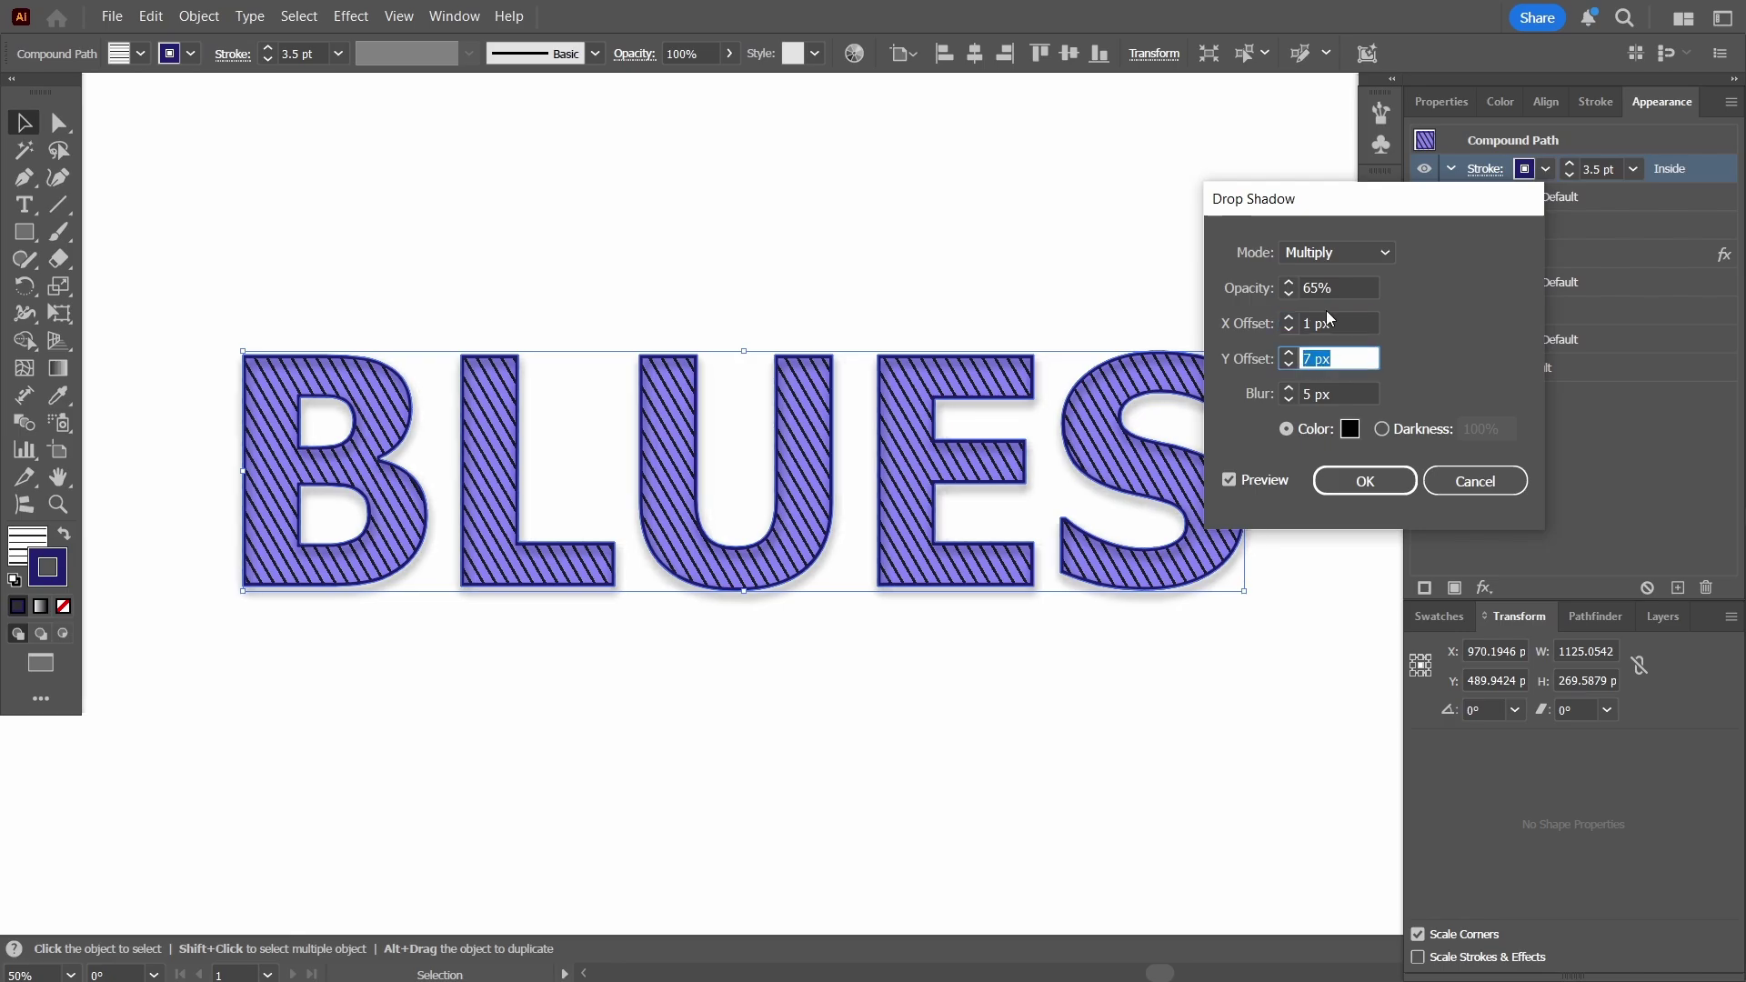
type("1")
key("Tab")
type("1")
key("Tab")
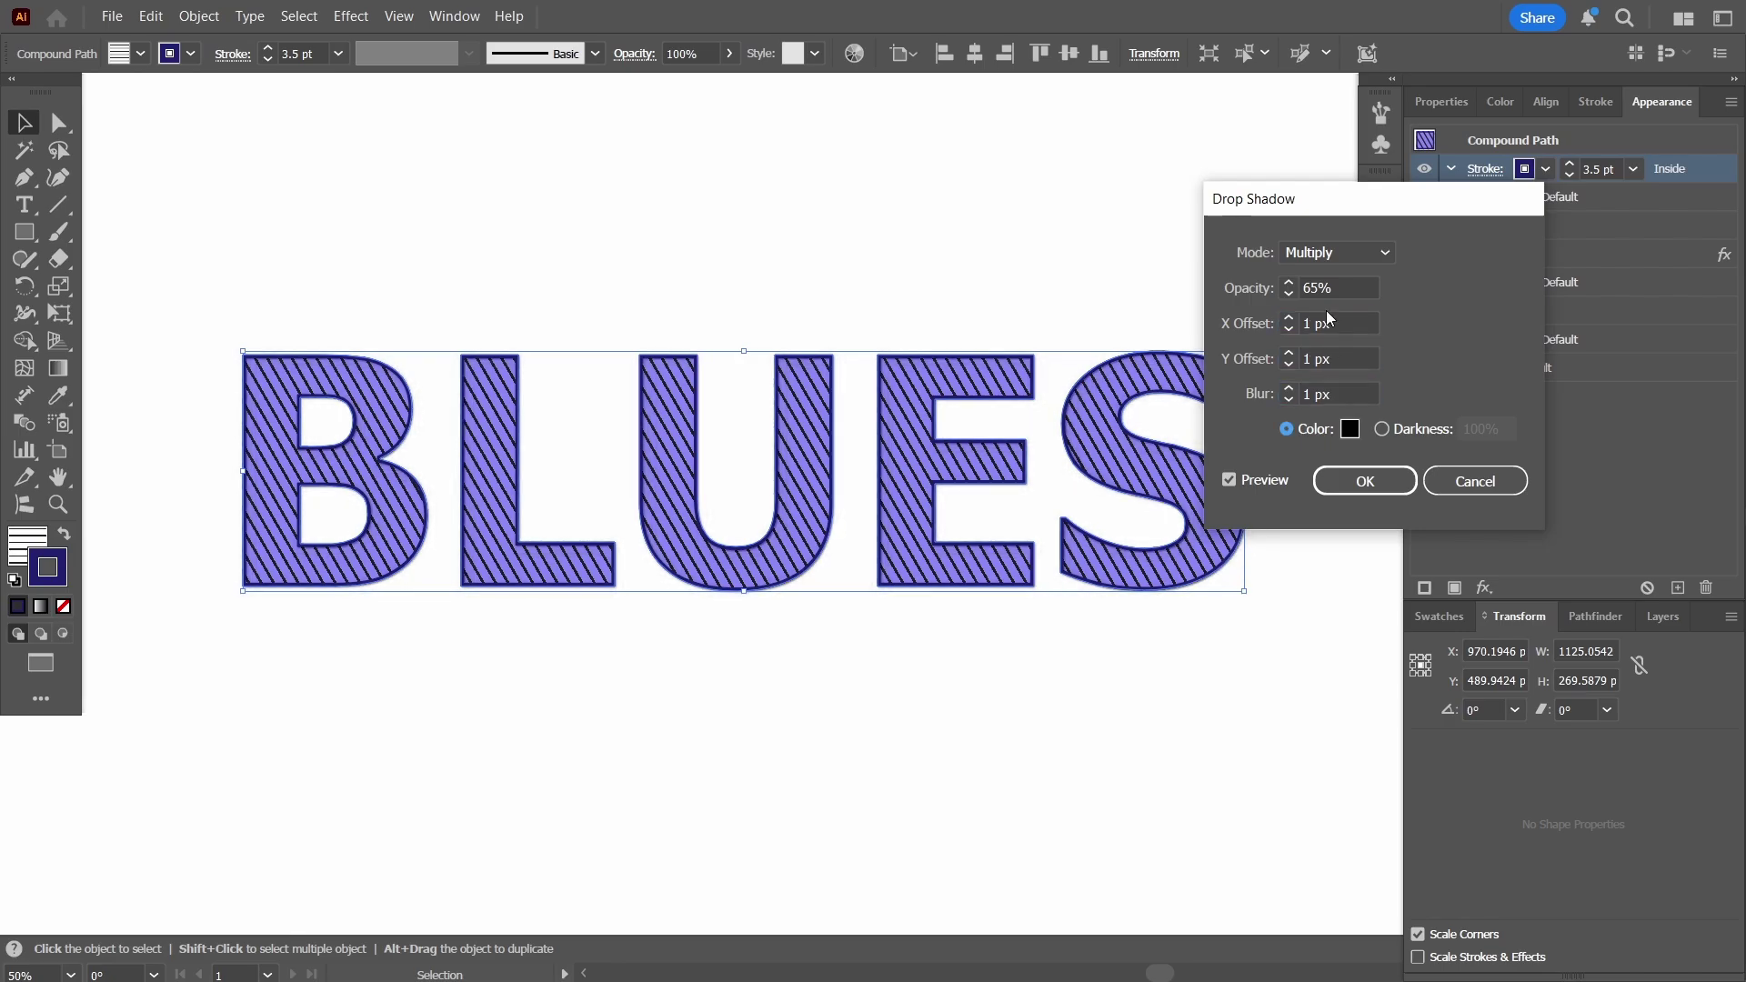
- Set the drop shadow's X offset to -2 px, Y offset to 2 px and blur to 0.5 px, and apply it
left_click(1311, 324)
key("Tab")
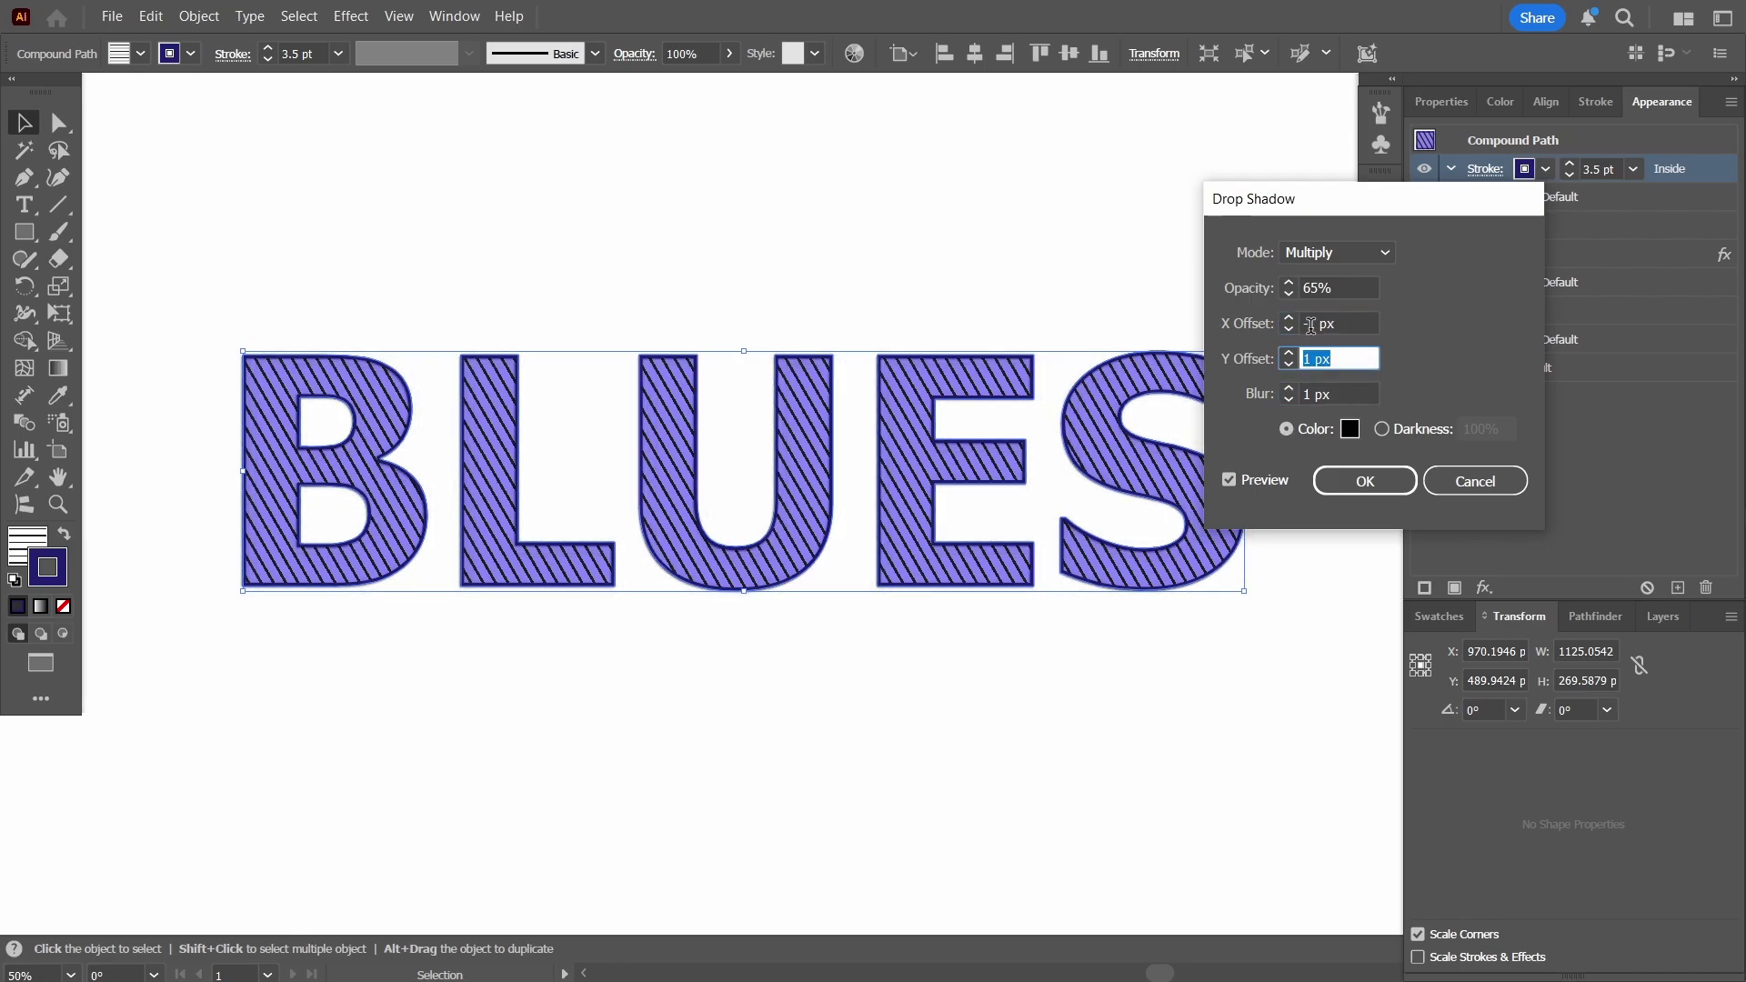
left_click(1299, 394)
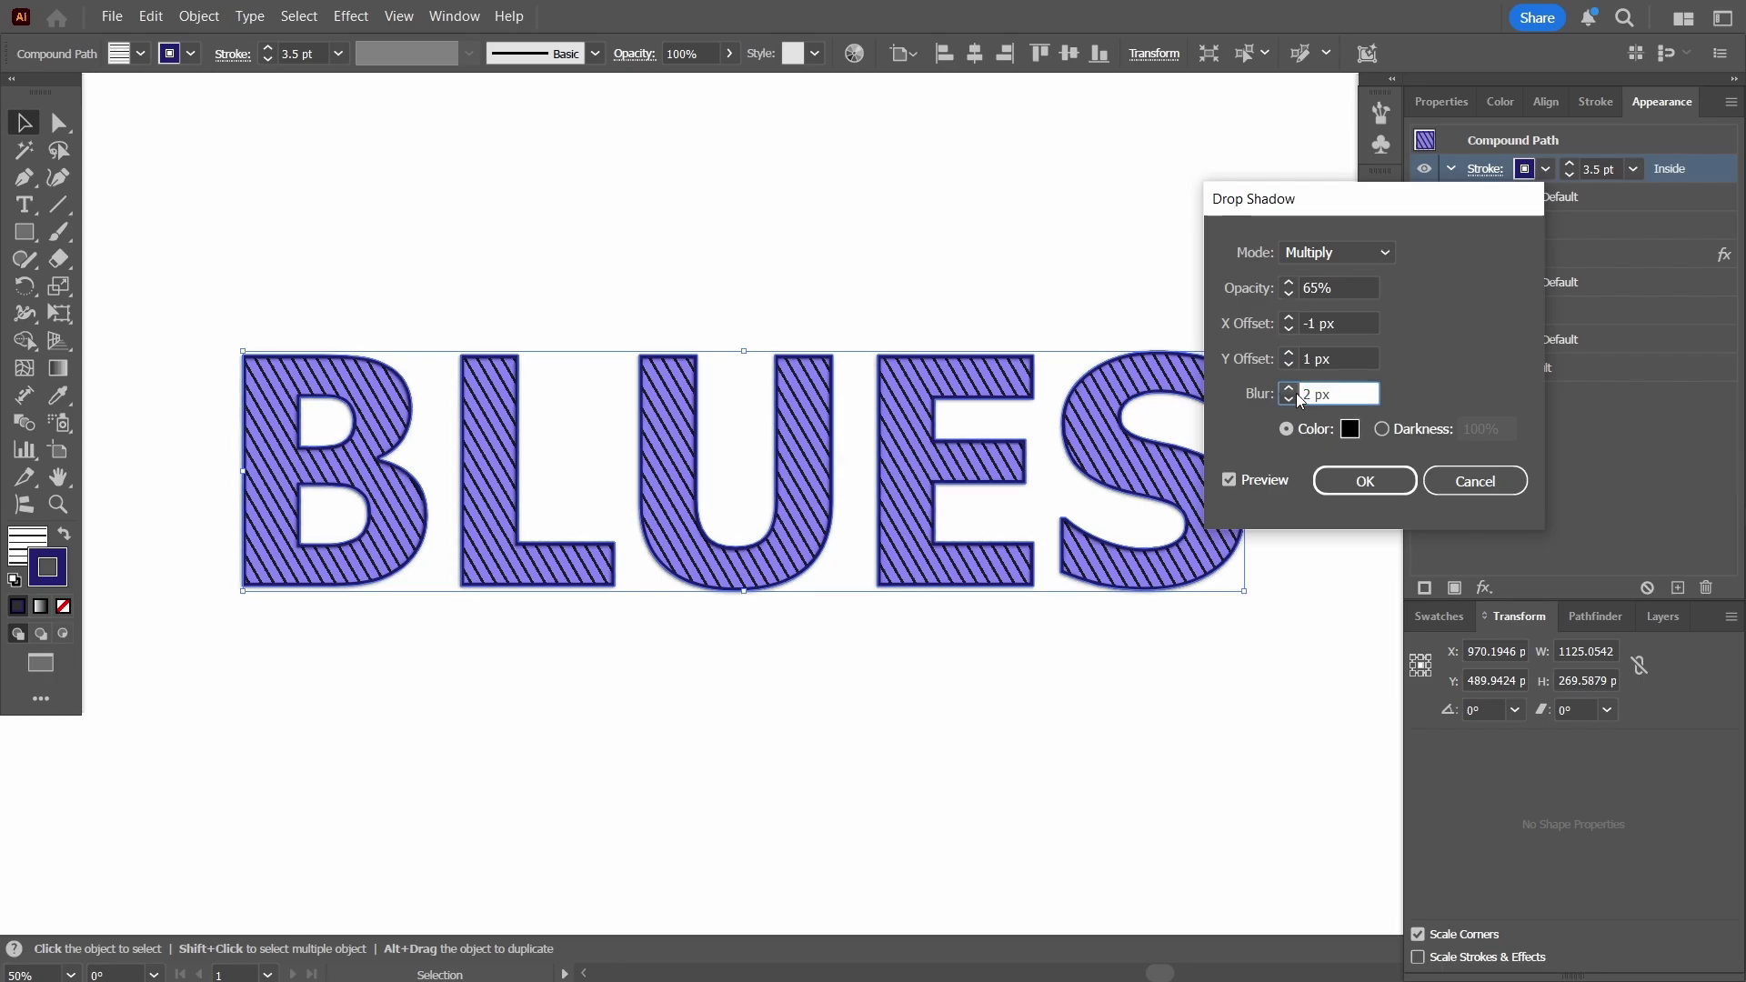
left_click(1290, 331)
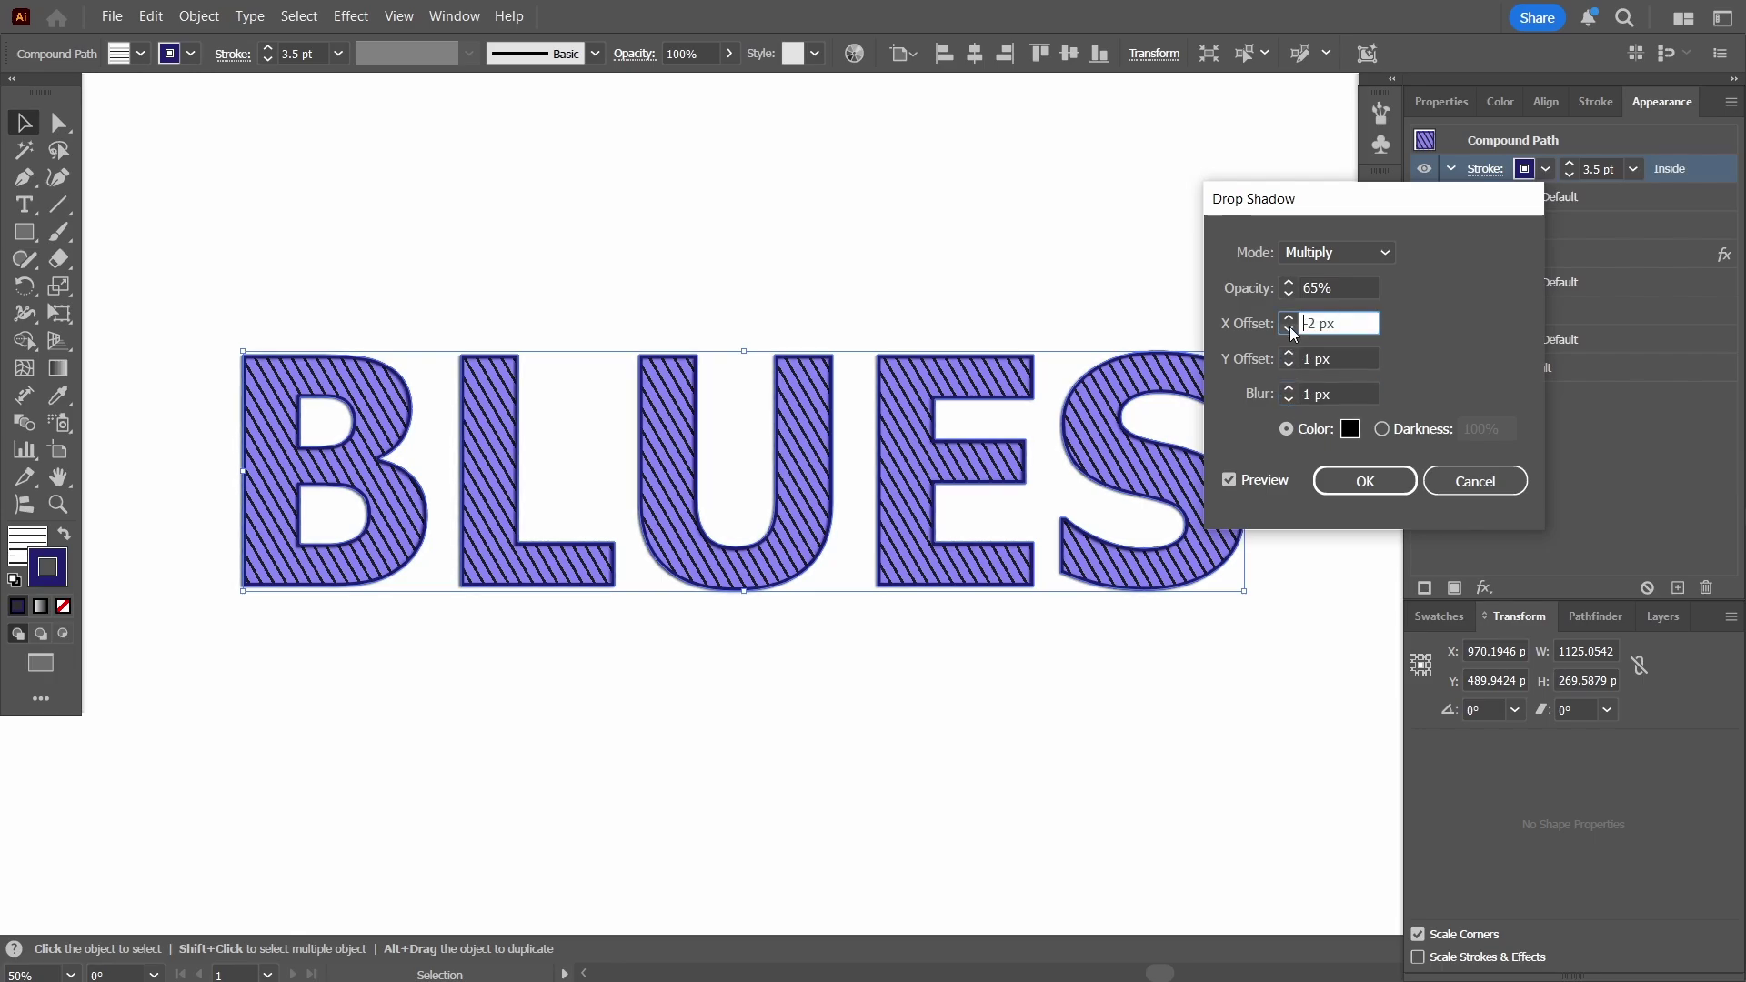
left_click(1289, 354)
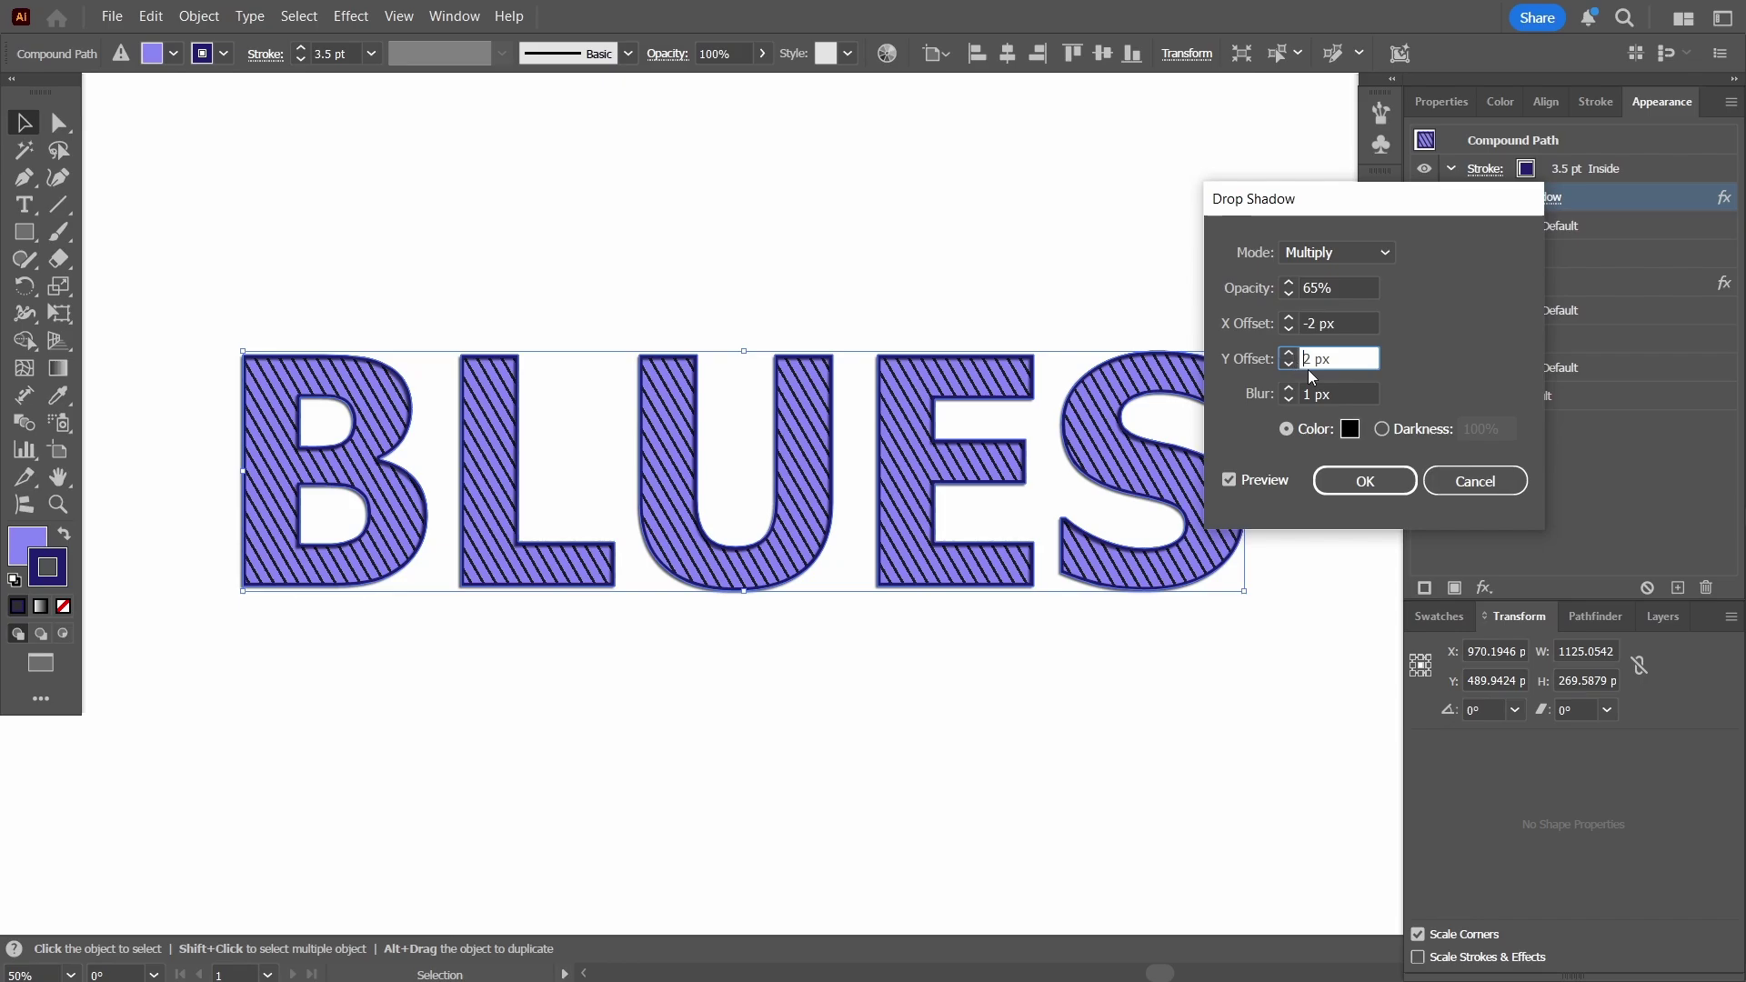
left_click(1289, 401)
left_click(1290, 389)
left_click(1286, 402)
key("Tab")
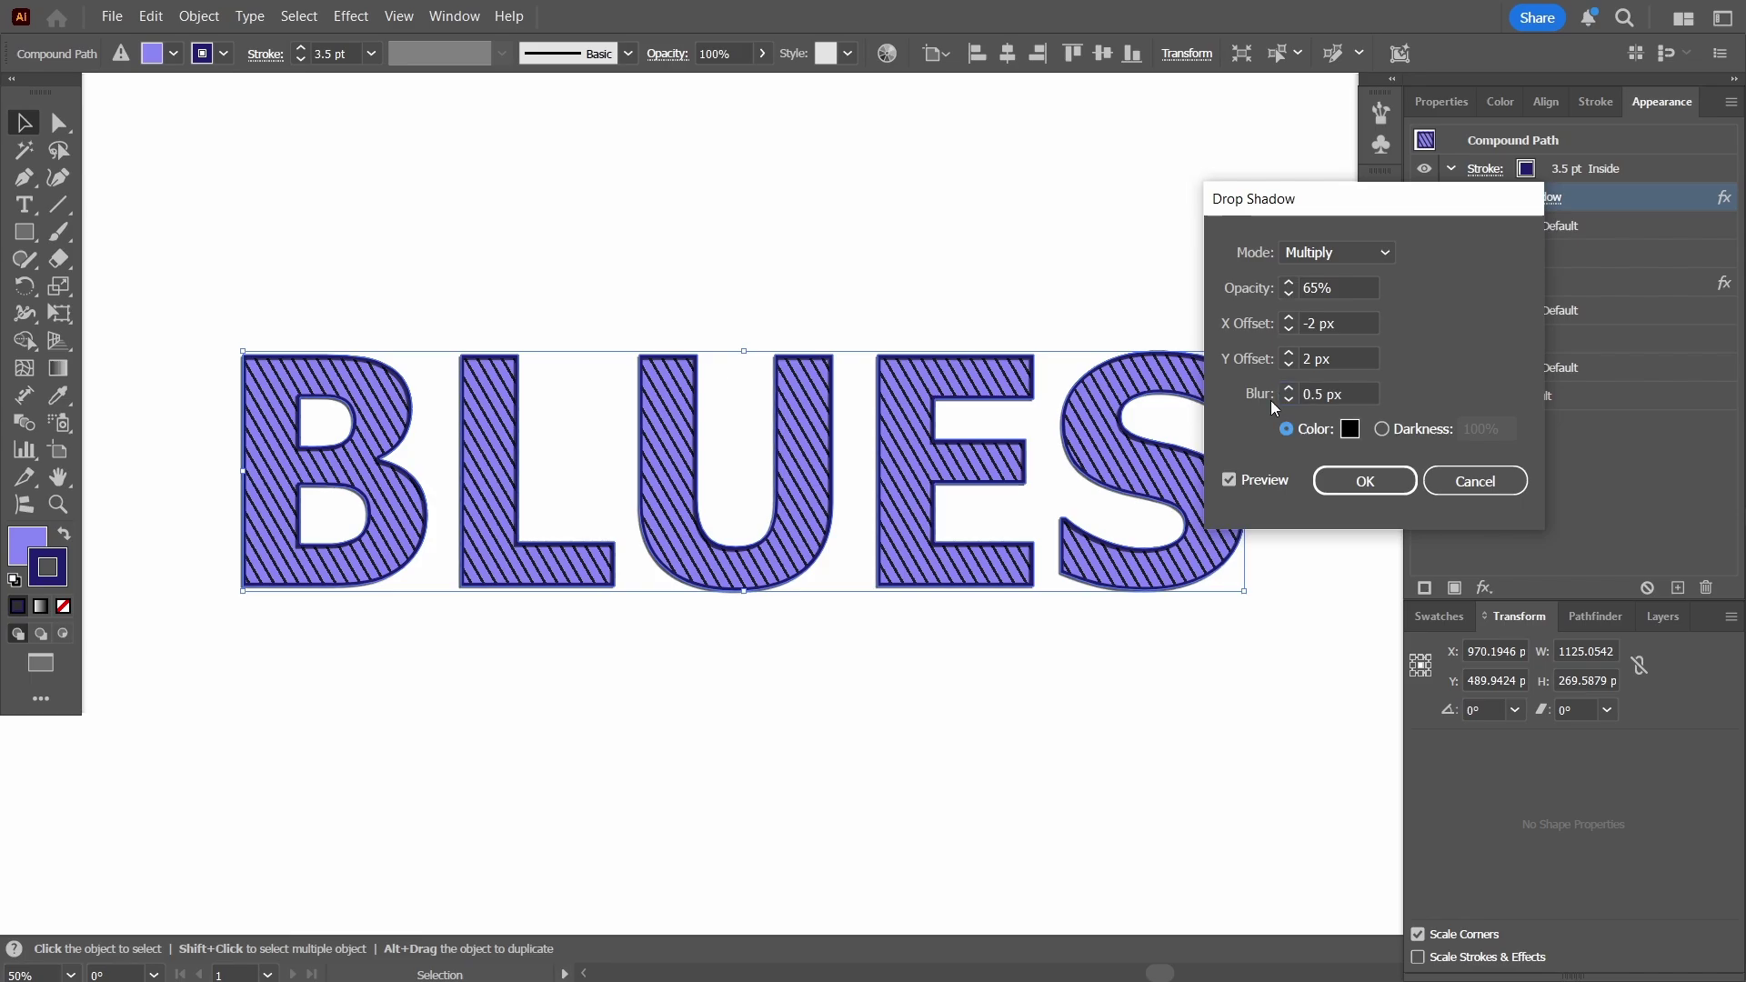
left_click(1366, 481)
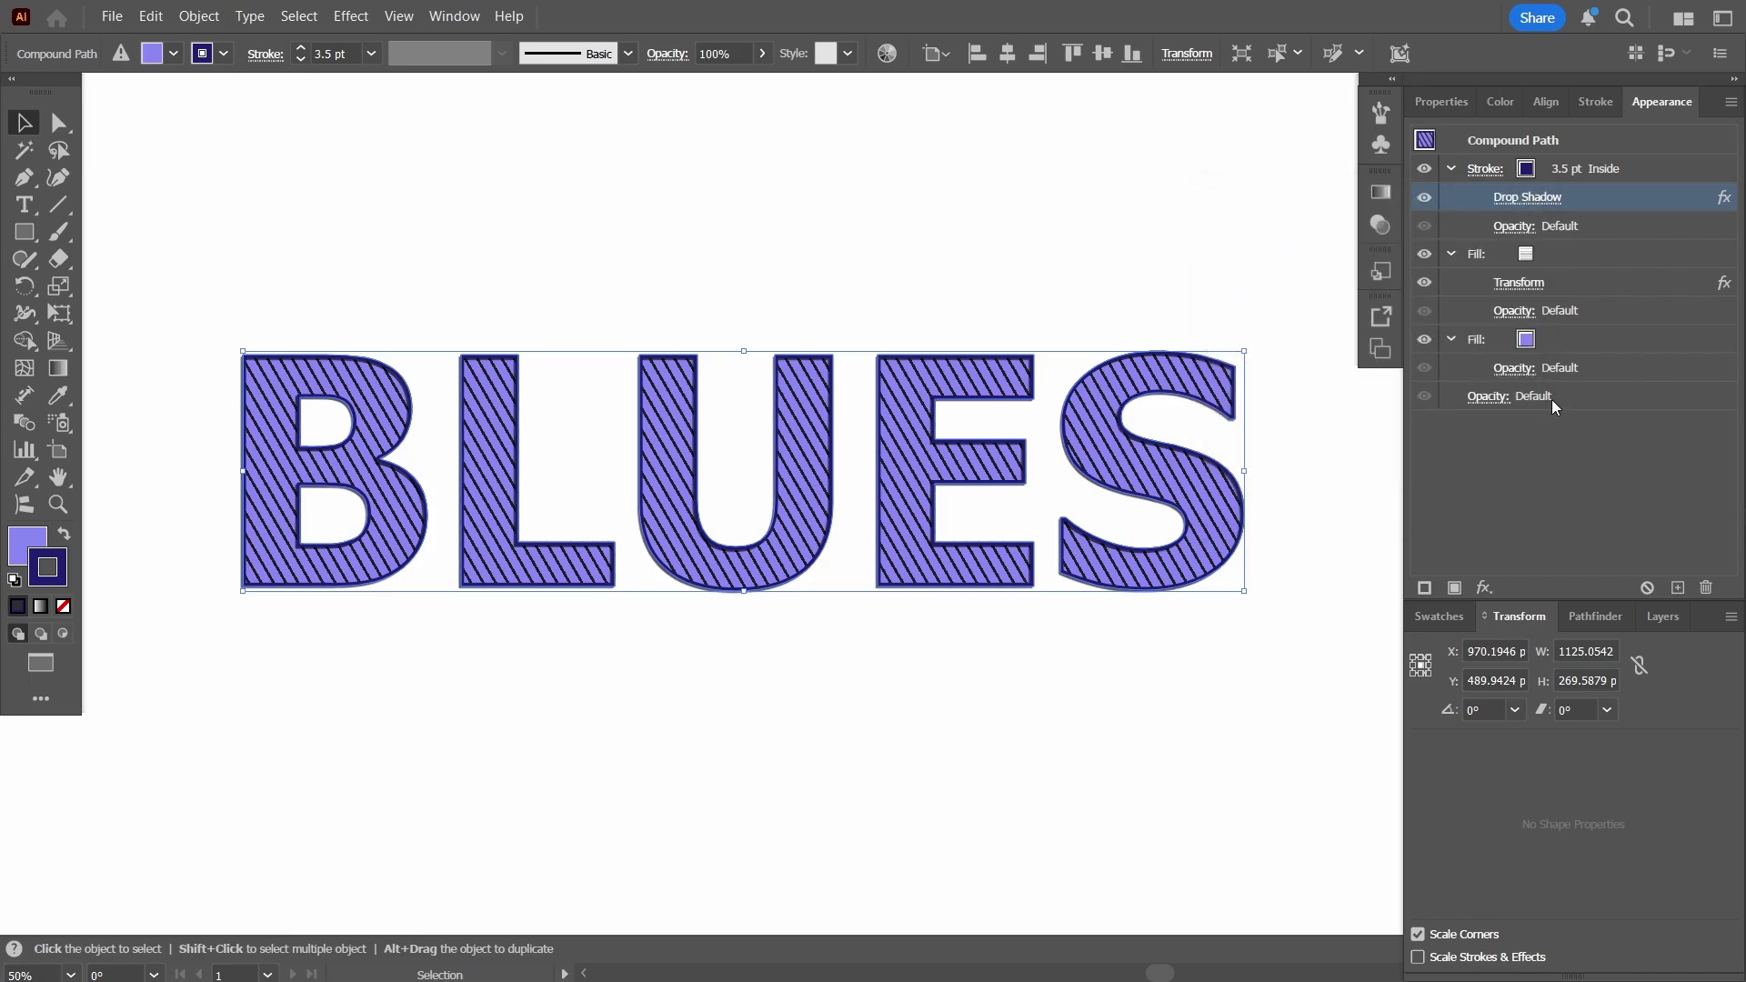
- Add a second stroke to the BLUES lettering and set its weight to 5.5 pt
left_click(1425, 588)
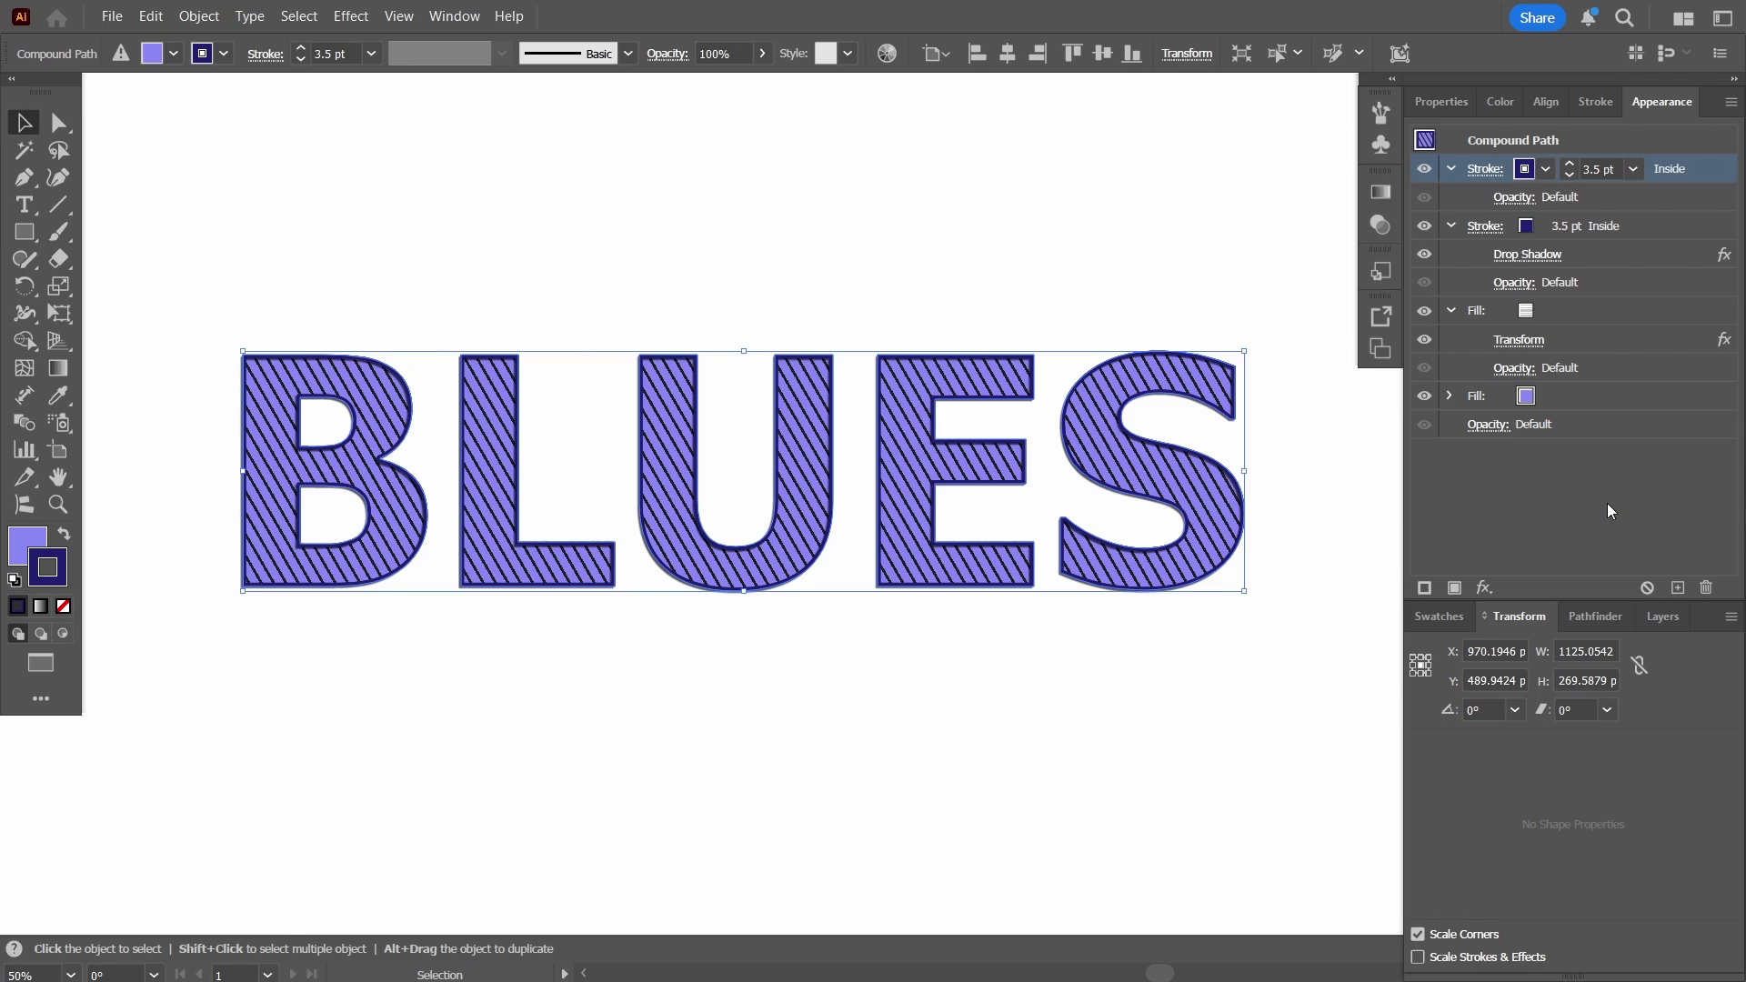
left_click(1617, 169)
type("5.5")
key("Return")
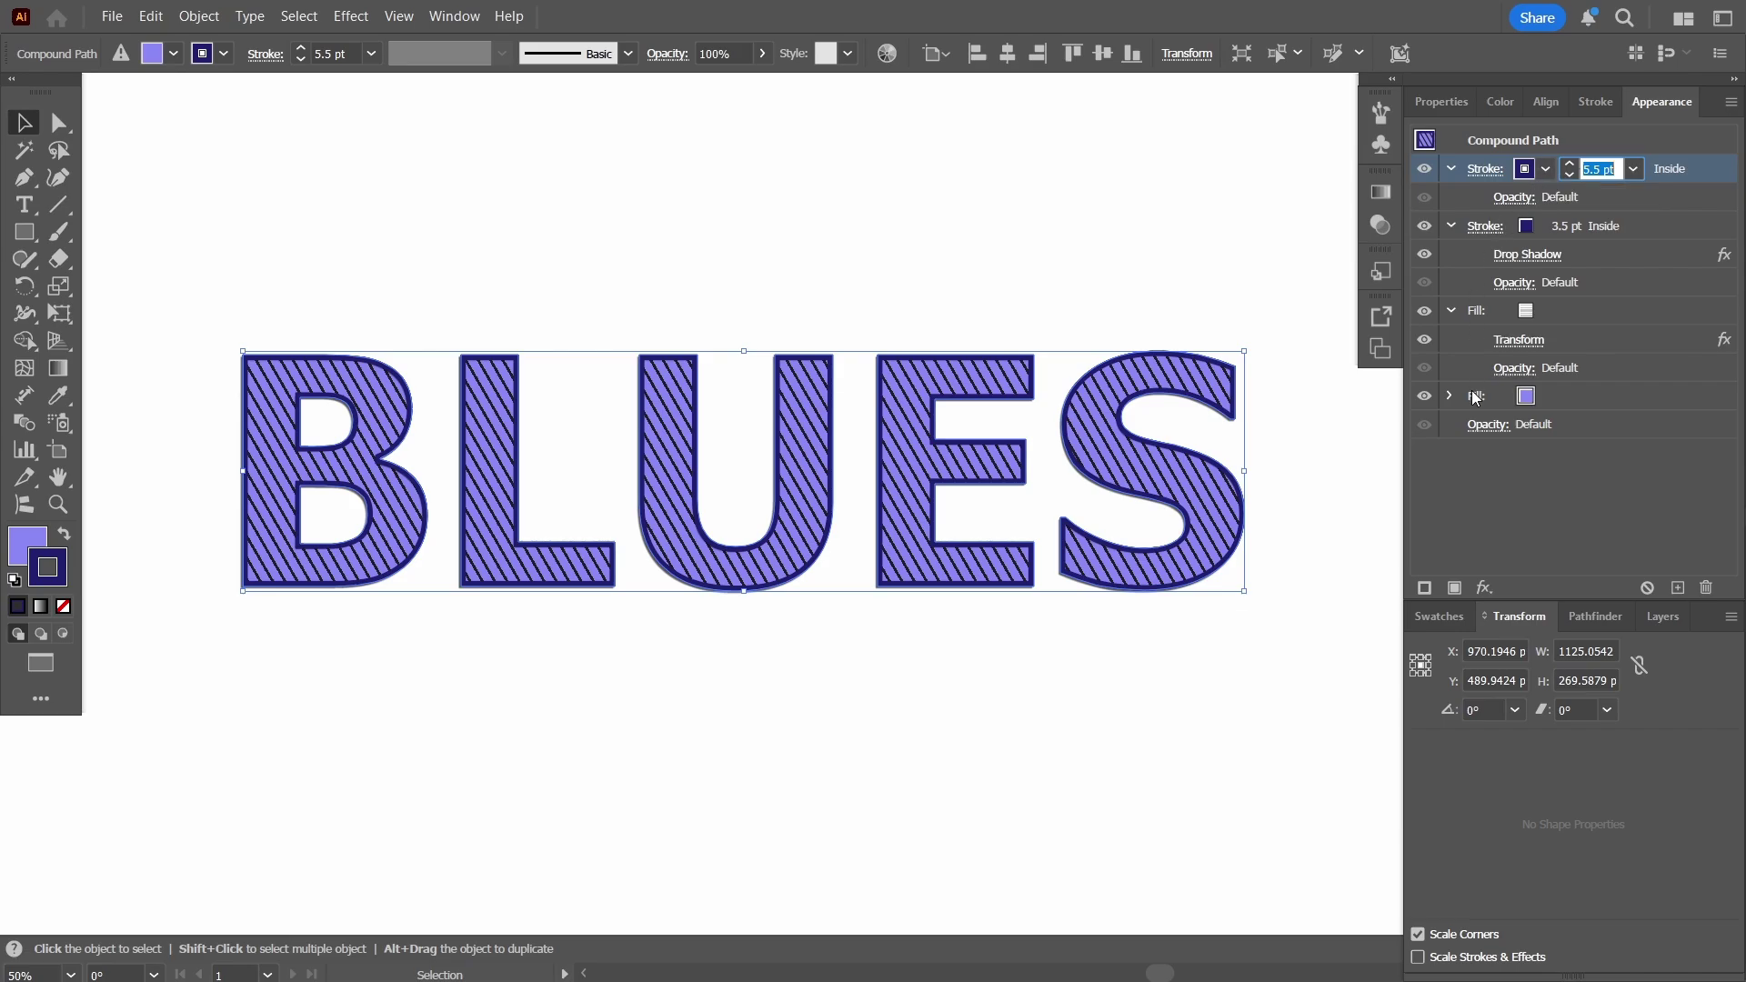
- Add a third stroke to the lettering and colour it light violet, ABABF4
left_click(1425, 588)
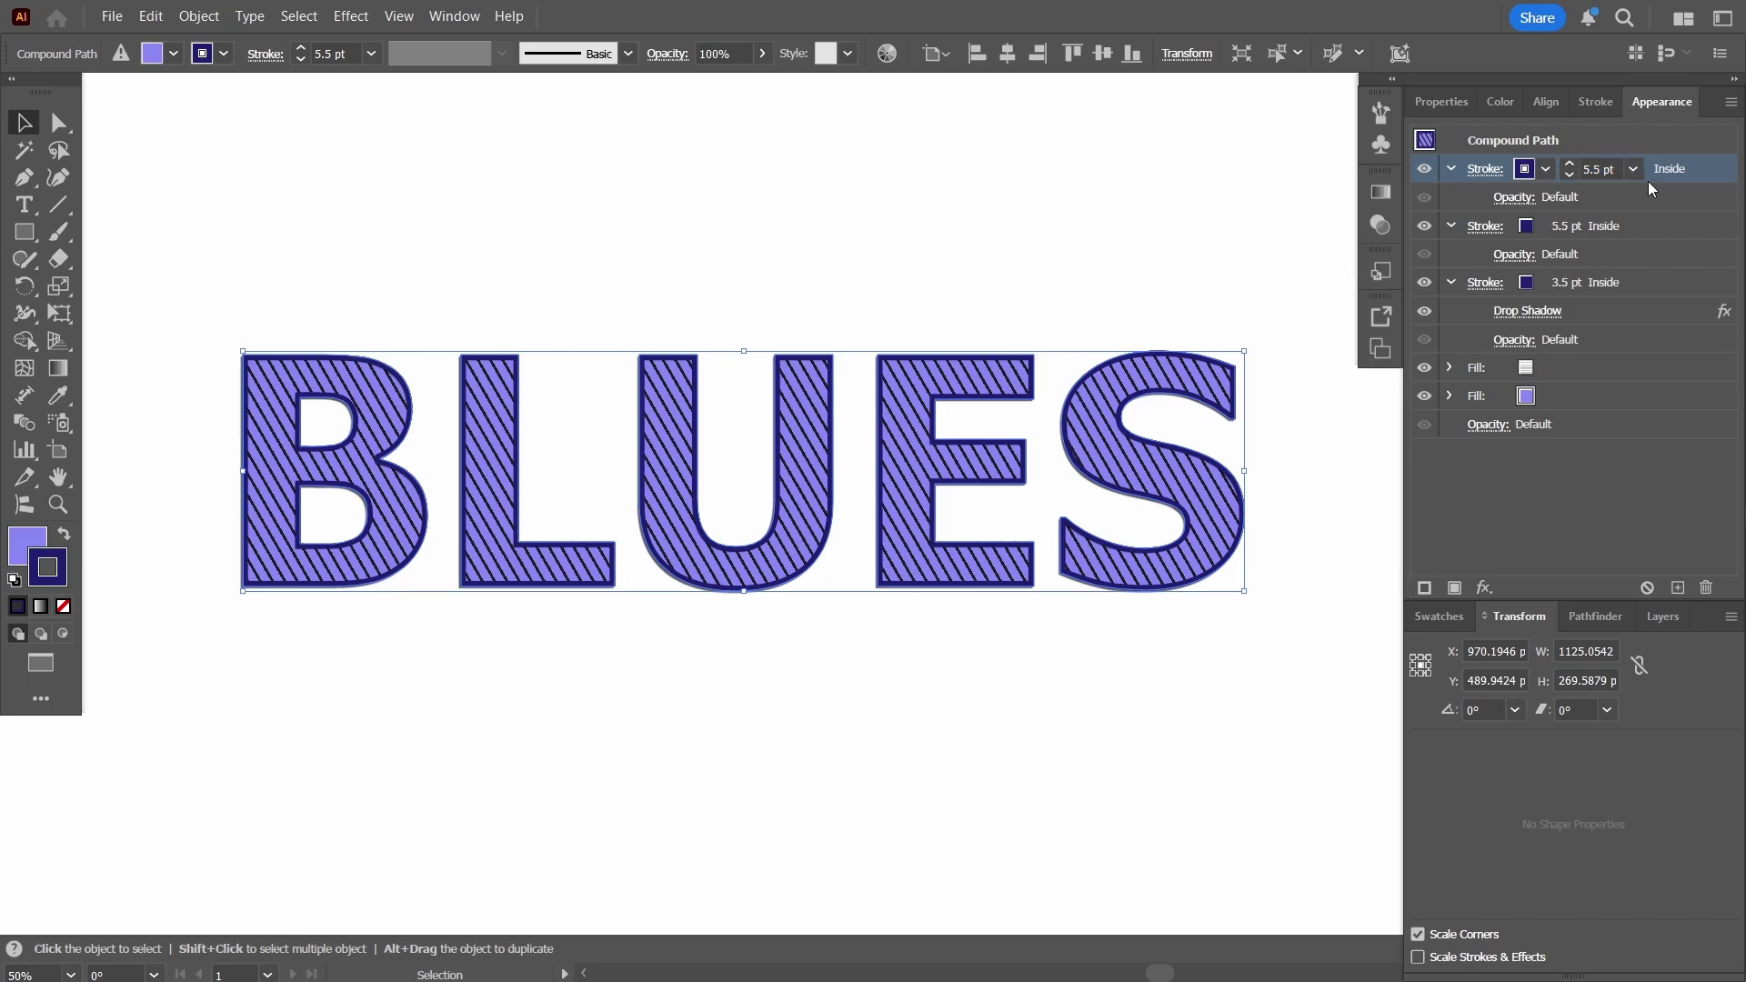
left_click(1526, 169)
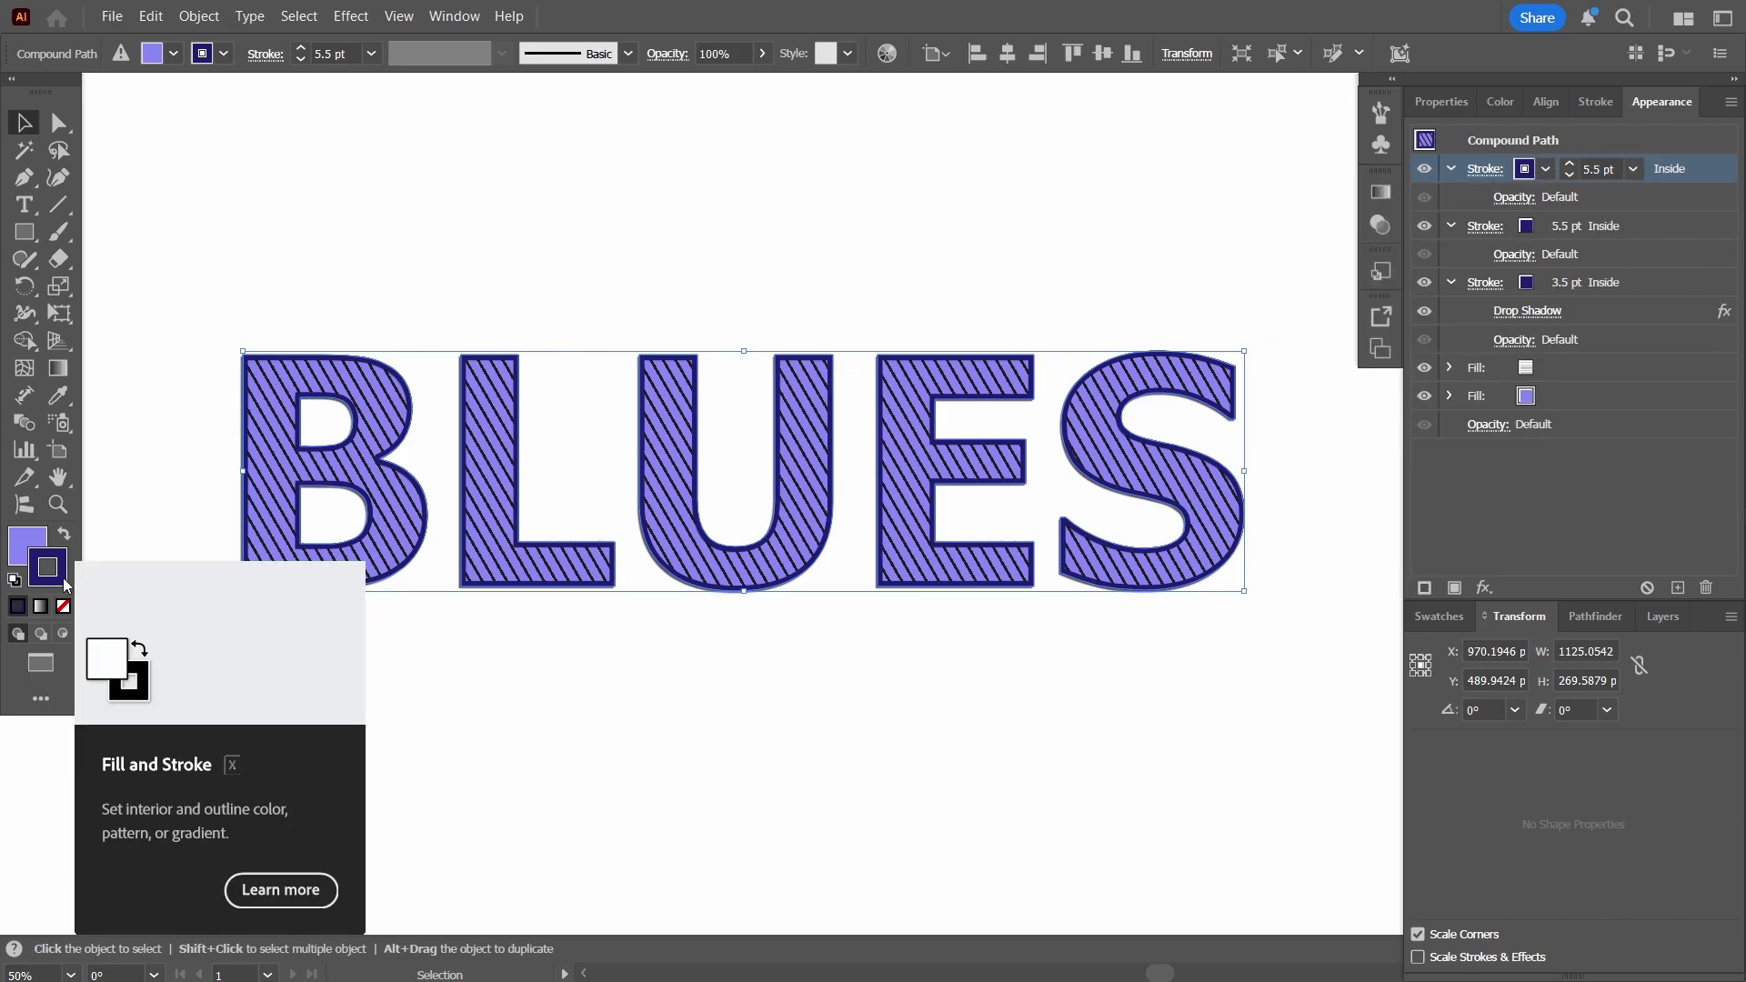
double_click(63, 577)
left_click(1282, 239)
left_click_drag(1281, 240, 1253, 225)
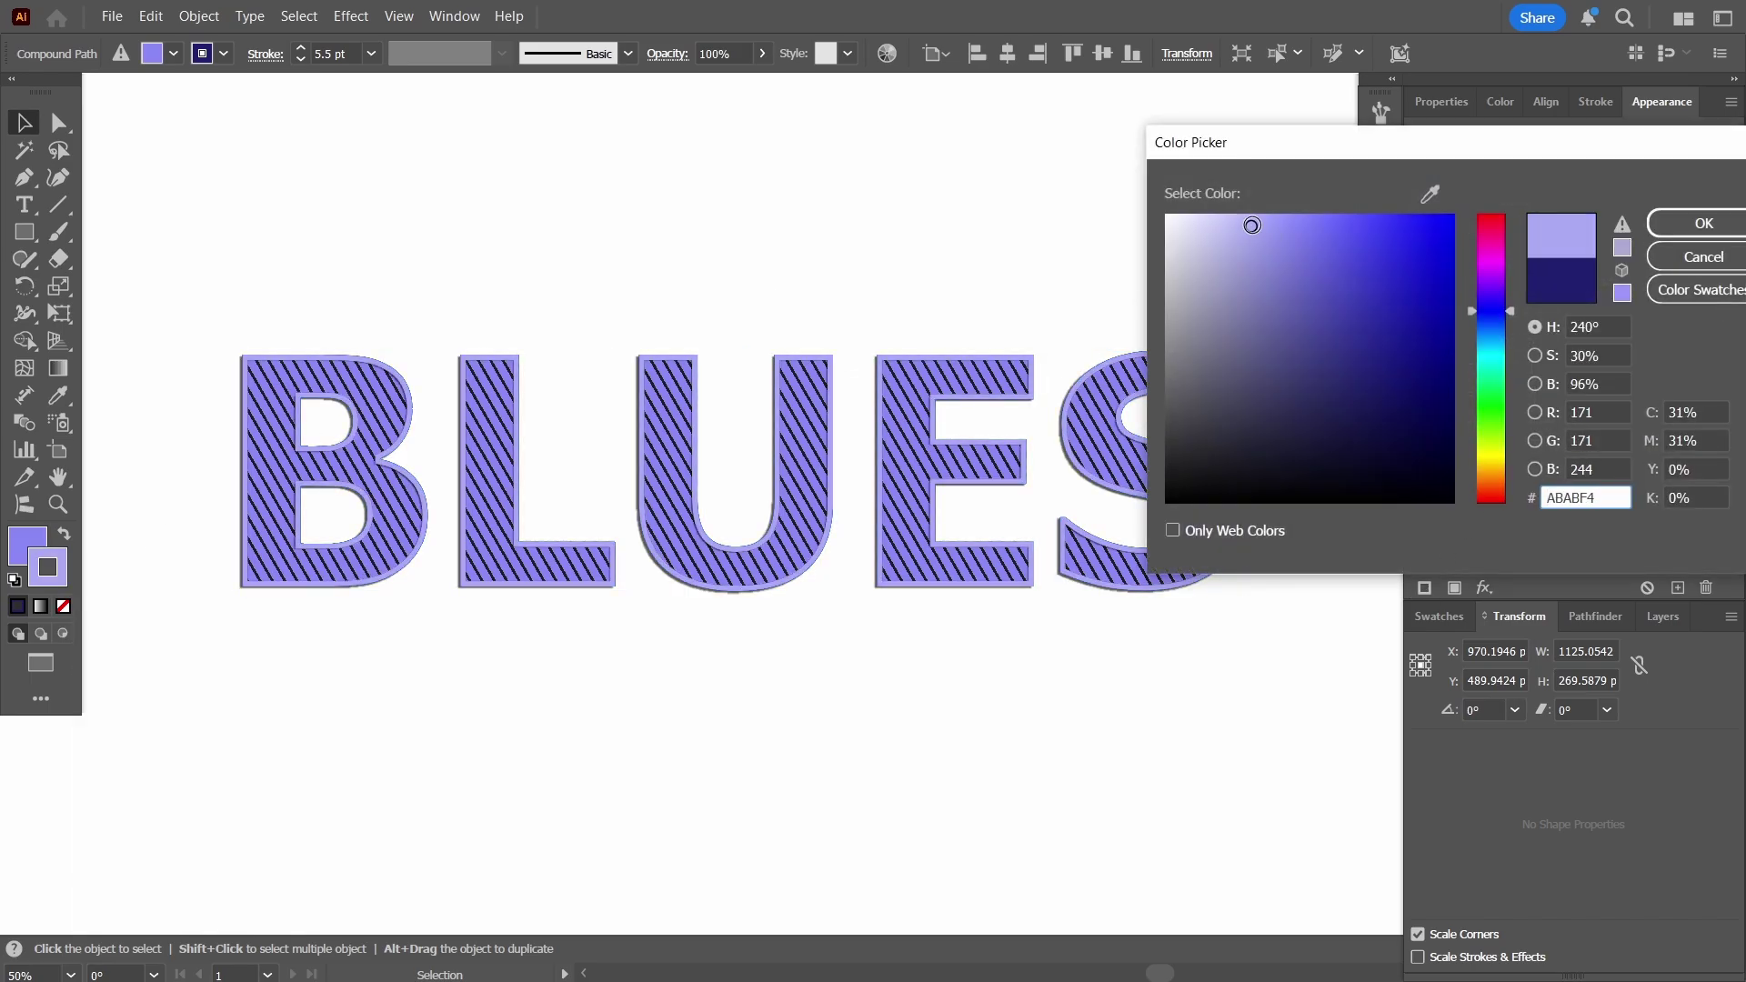
left_click(1687, 225)
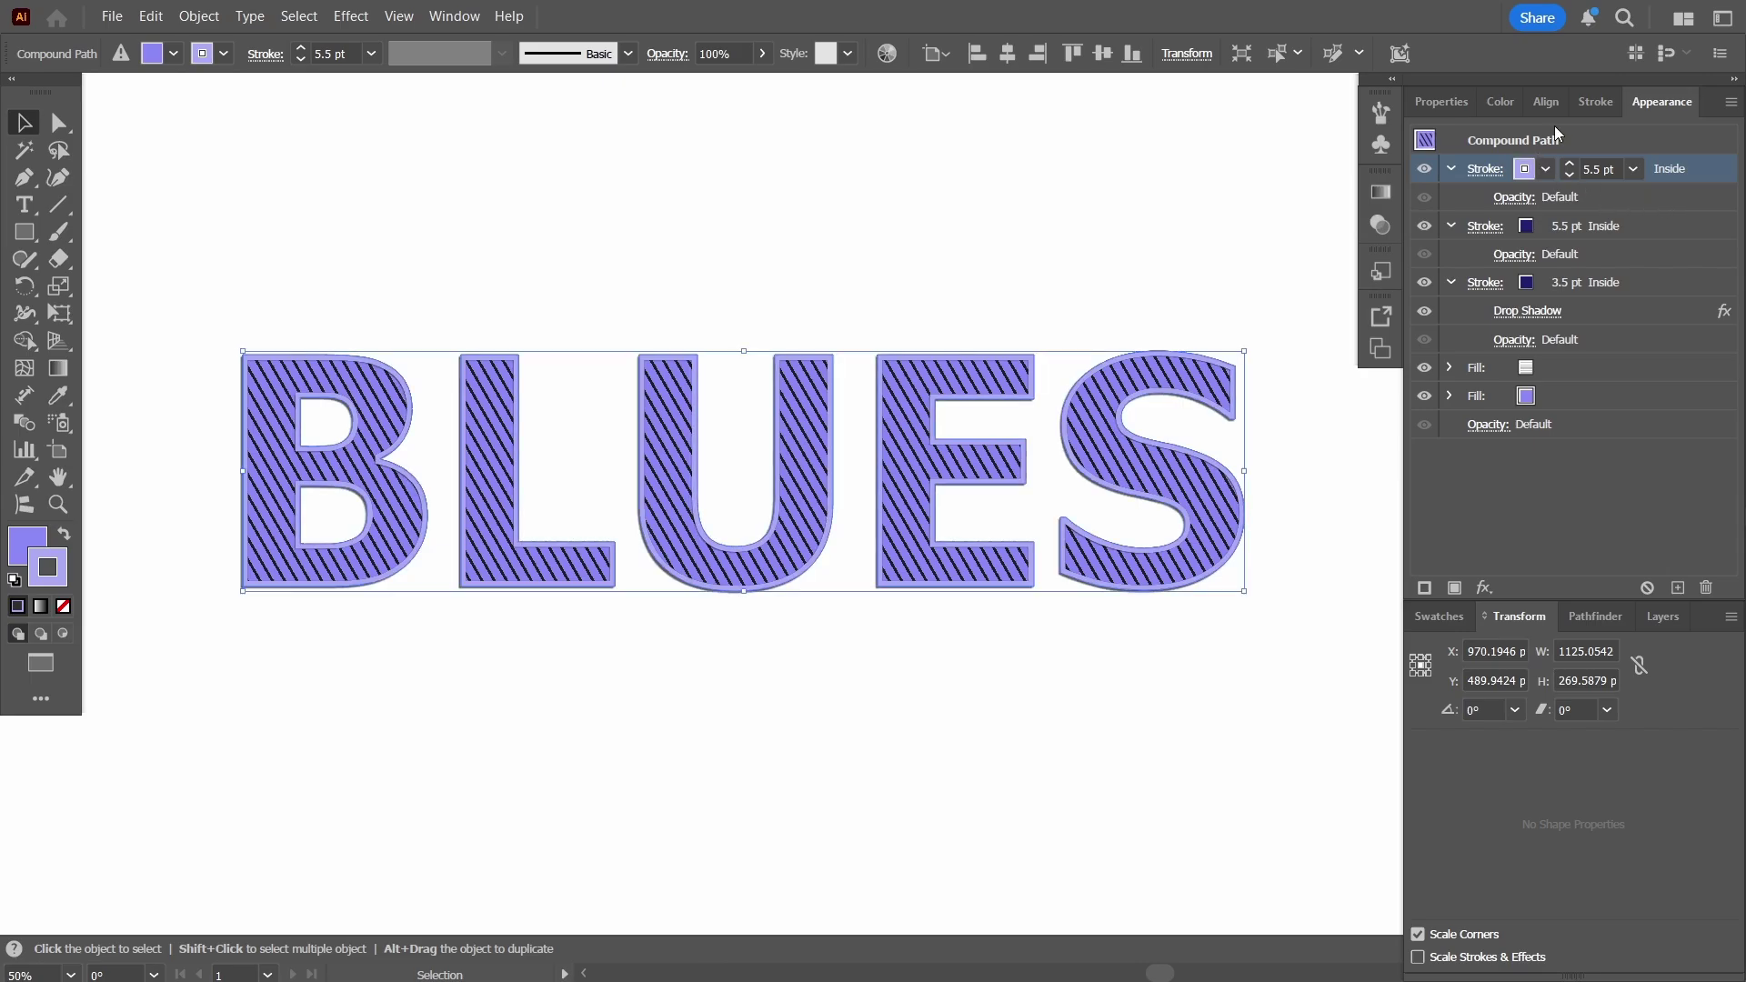
- Align the light-violet stroke to the outside and return to the lettering's appearance attributes
left_click(1587, 102)
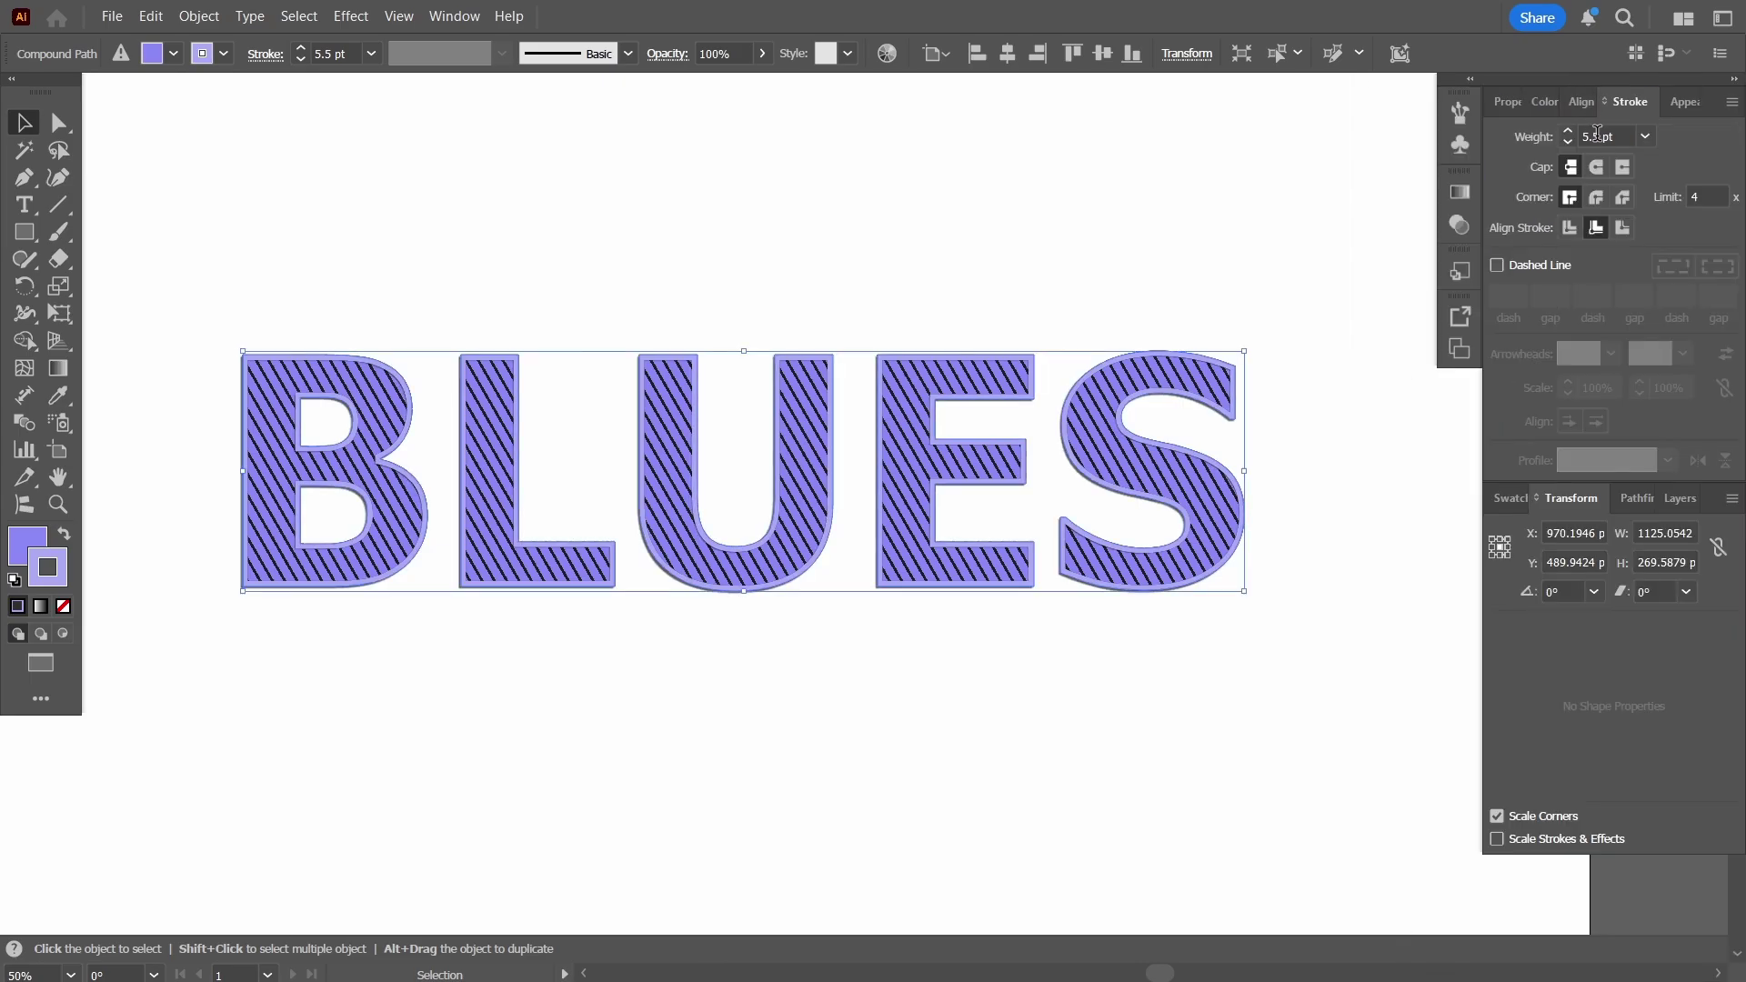
left_click(1624, 227)
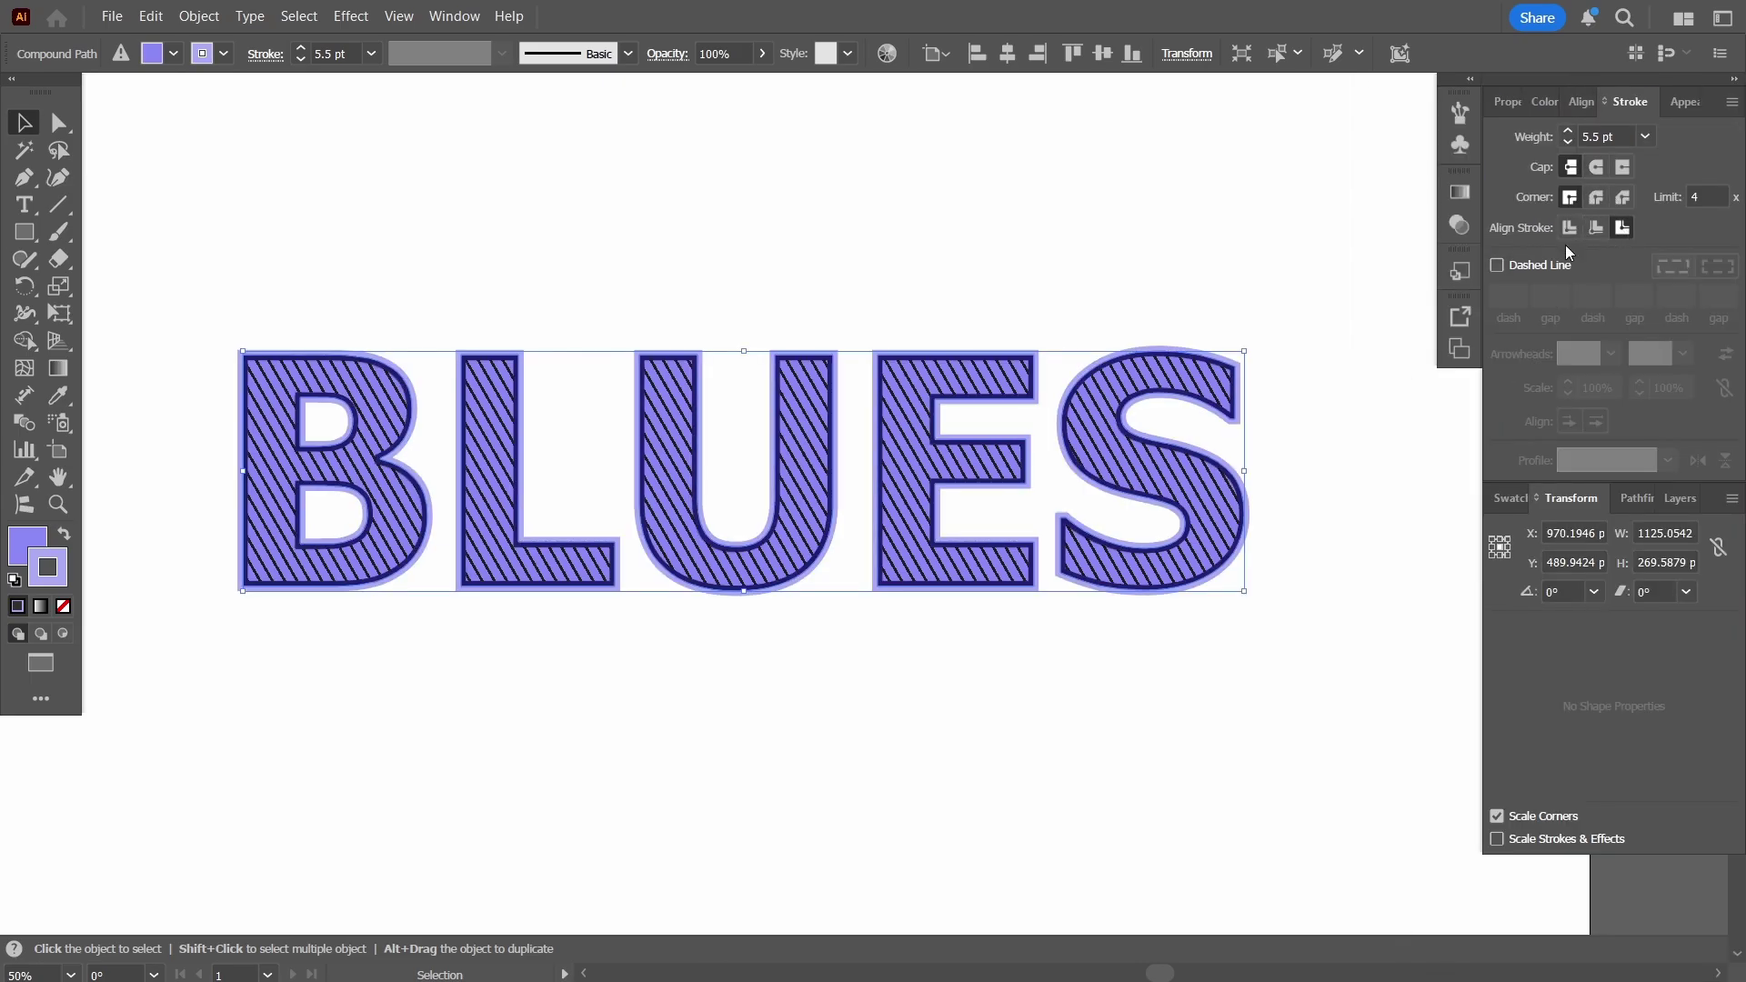
left_click(1679, 101)
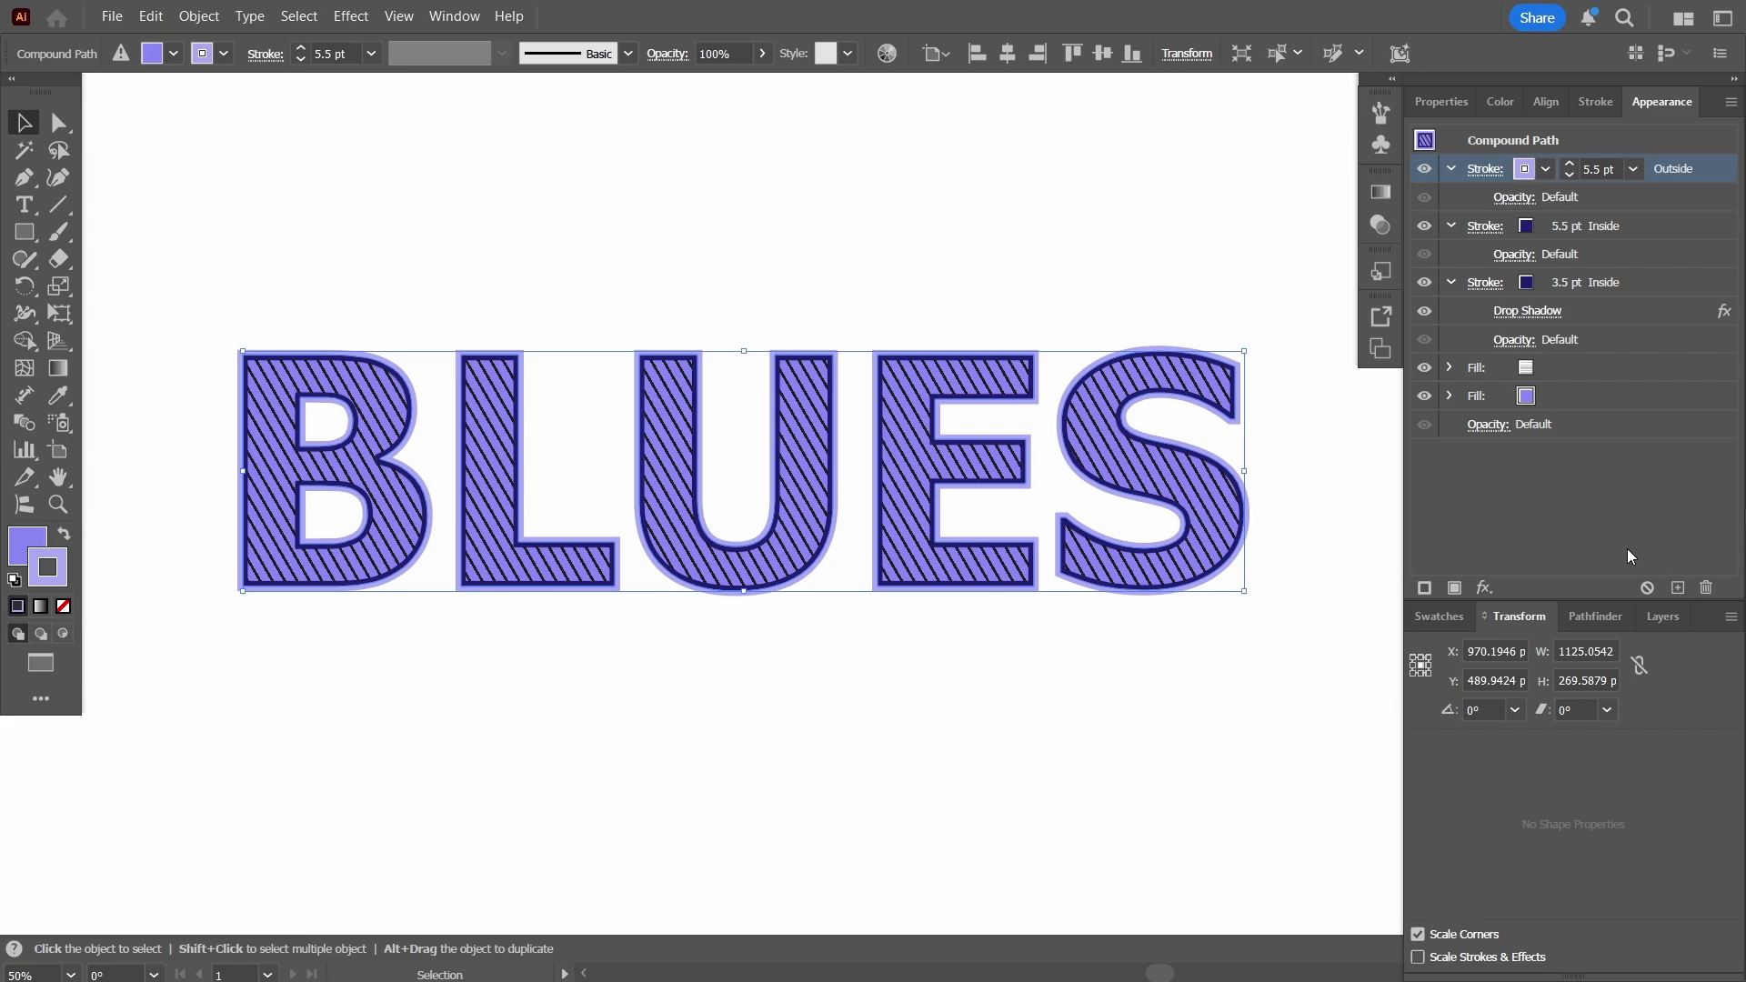
- Edit the drop shadow on the 3.5 pt stroke and set its blur to 2 px
left_click(1455, 310)
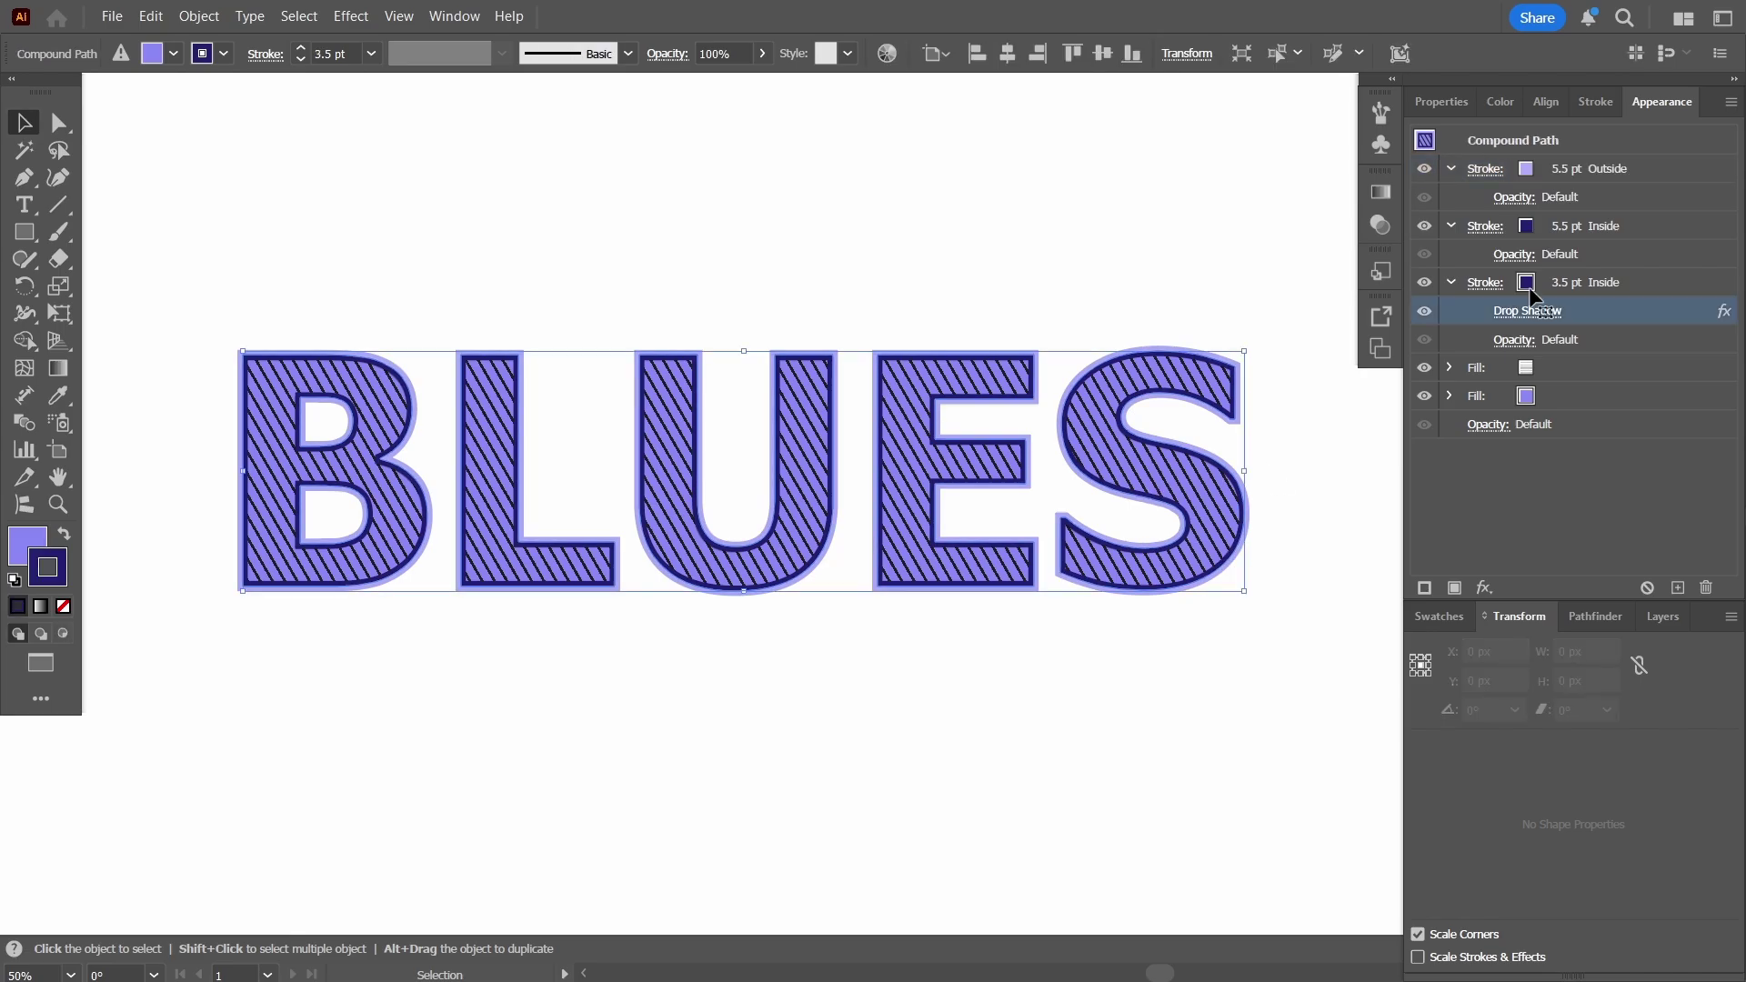
left_click(1529, 310)
left_click(1291, 390)
left_click(1290, 389)
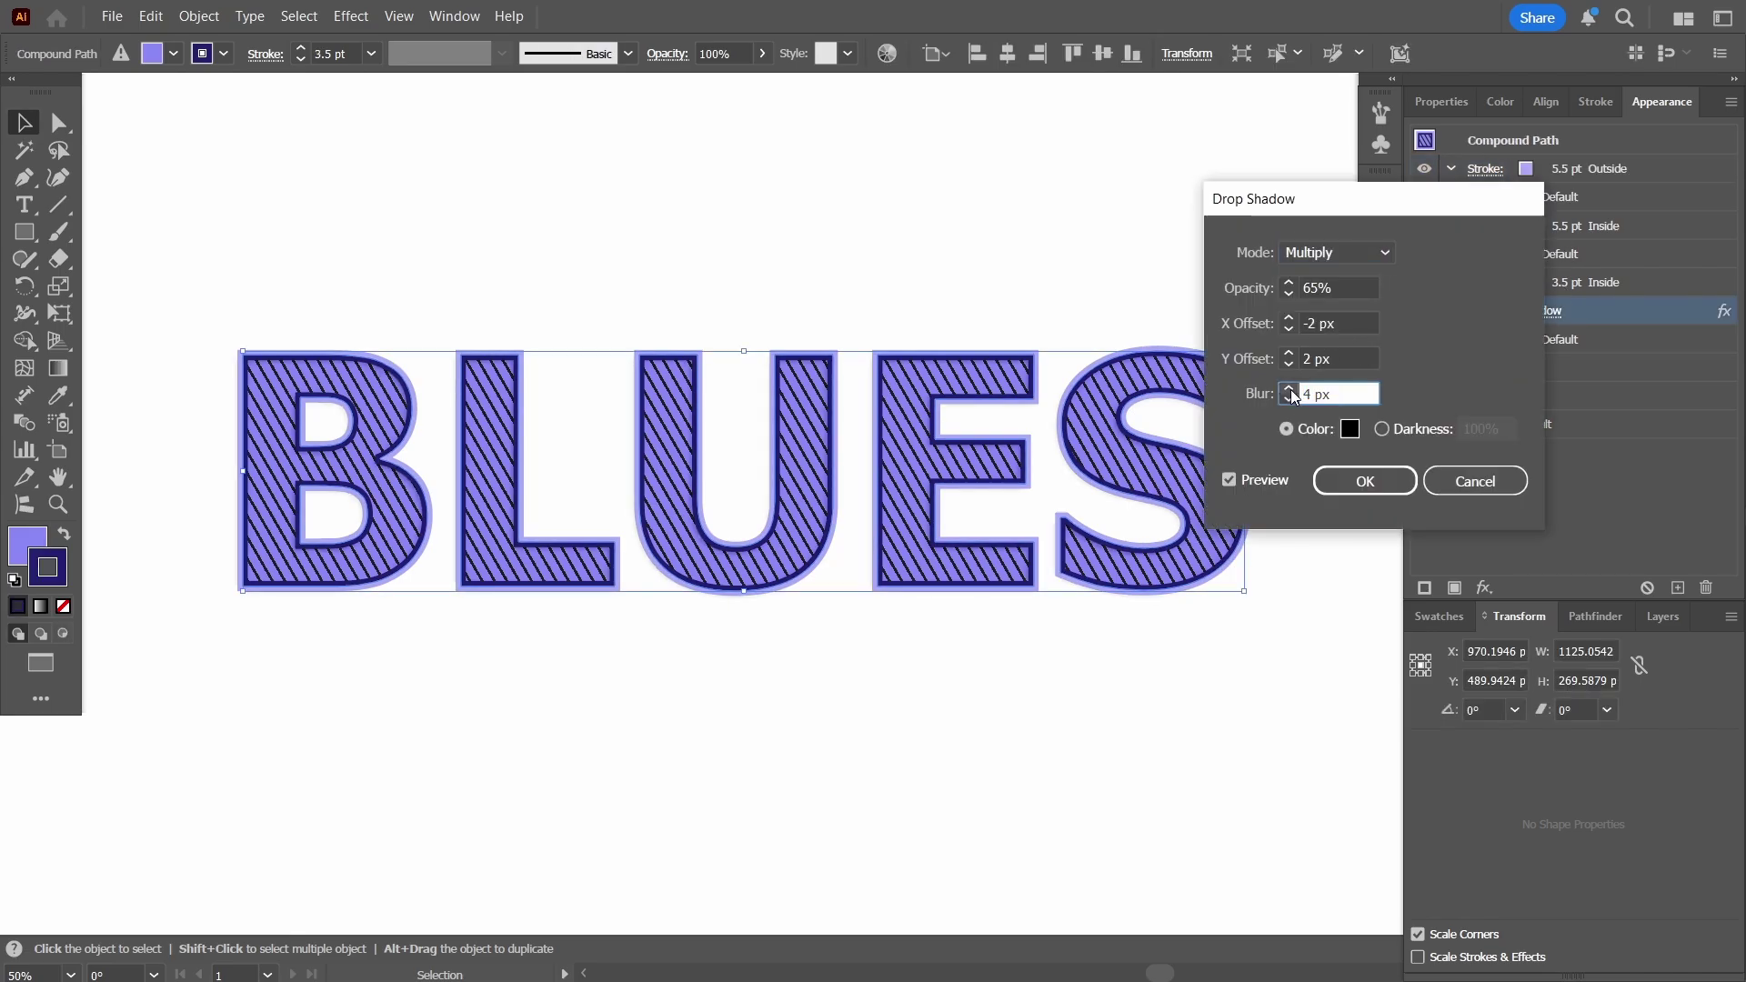
left_click_drag(1346, 198, 1448, 198)
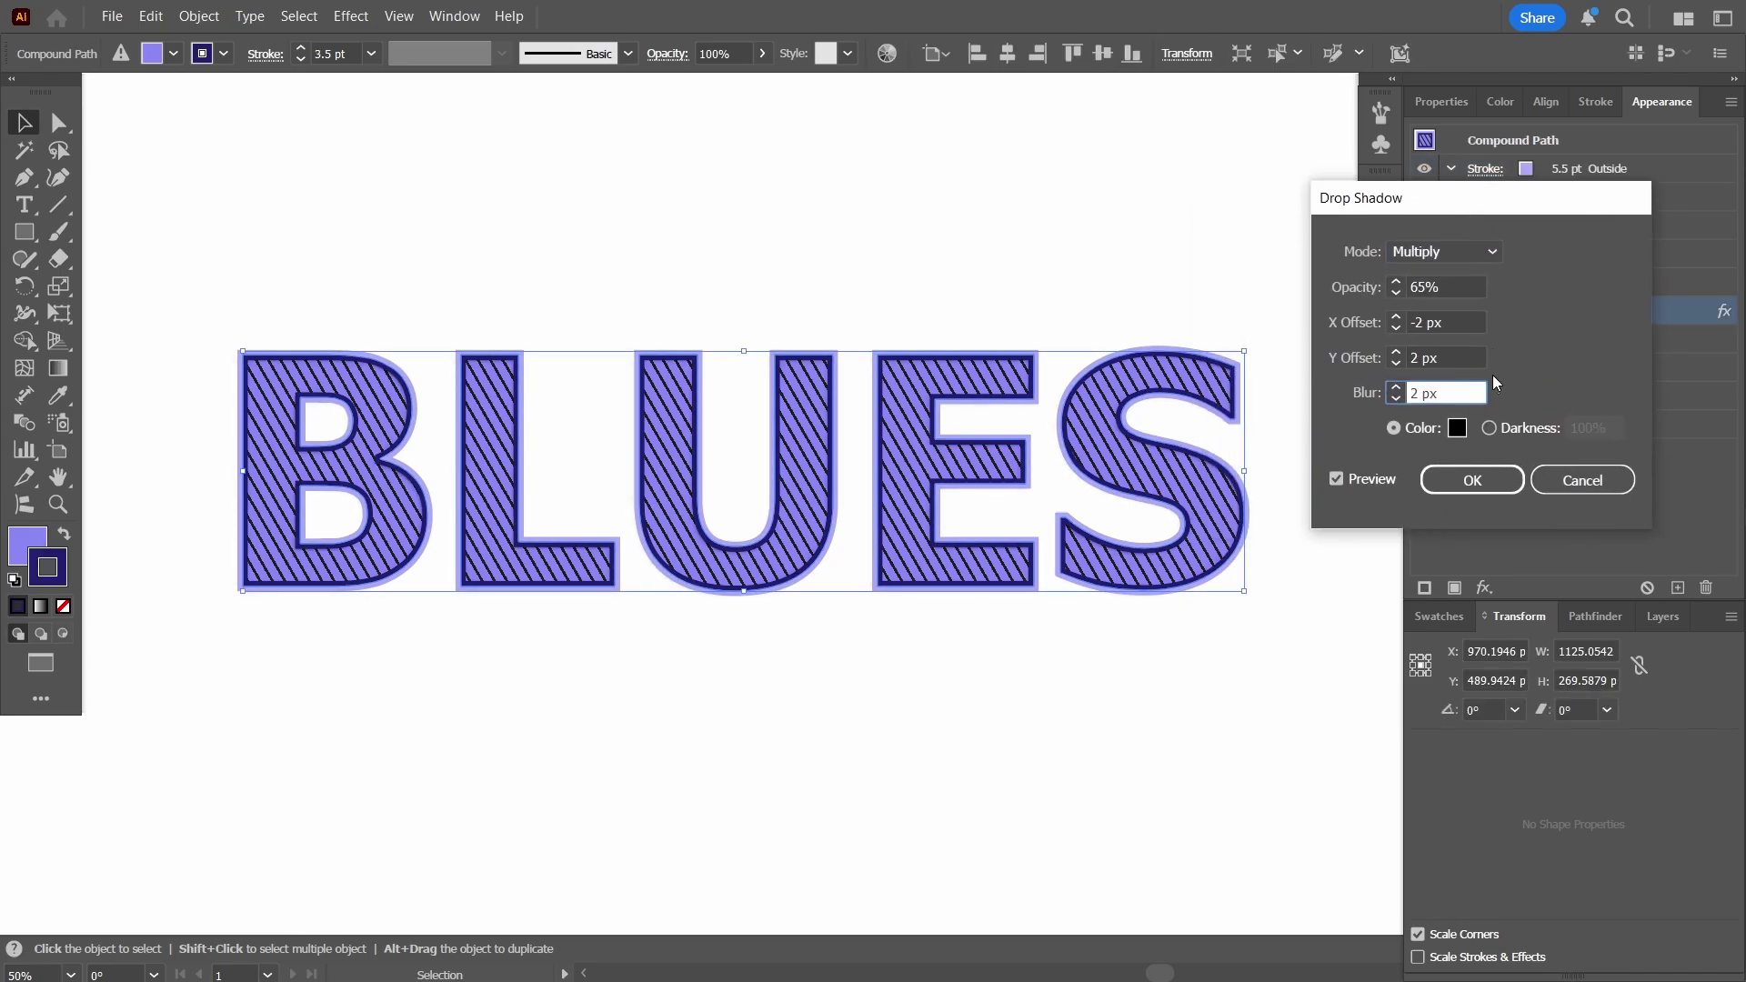
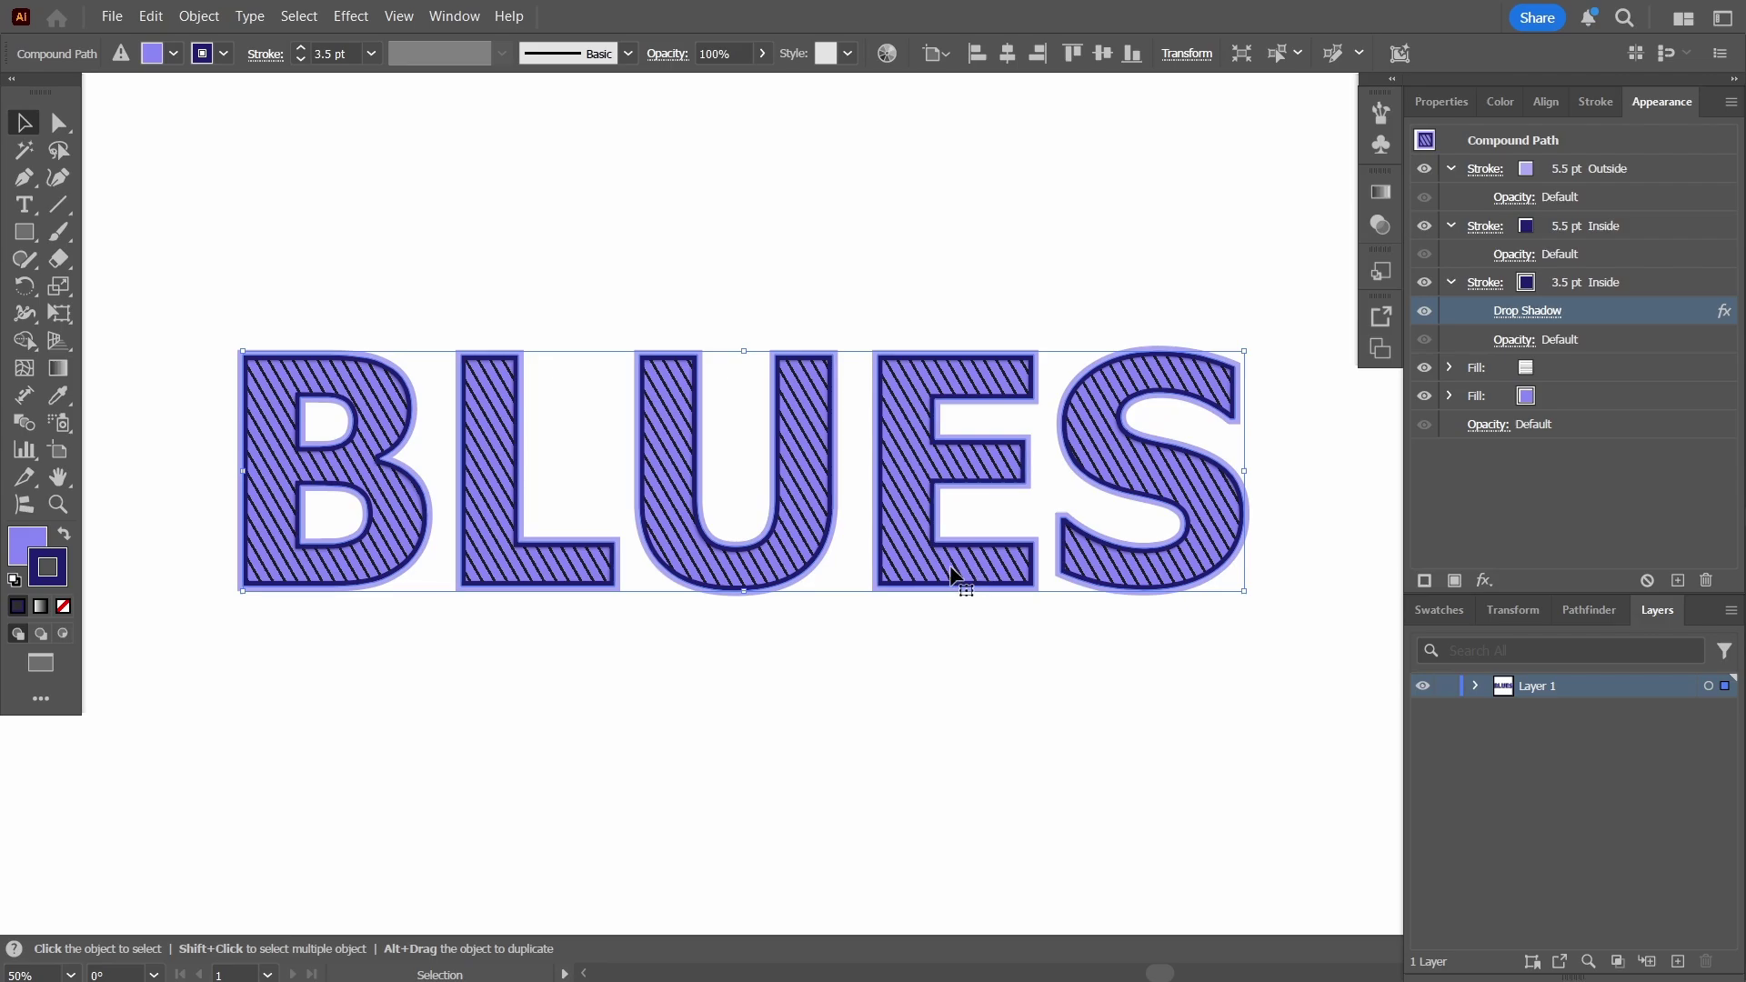
- Paste a copy of the BLUES lettering in the same place and select the lower compound path in Layer 1
right_click(955, 573)
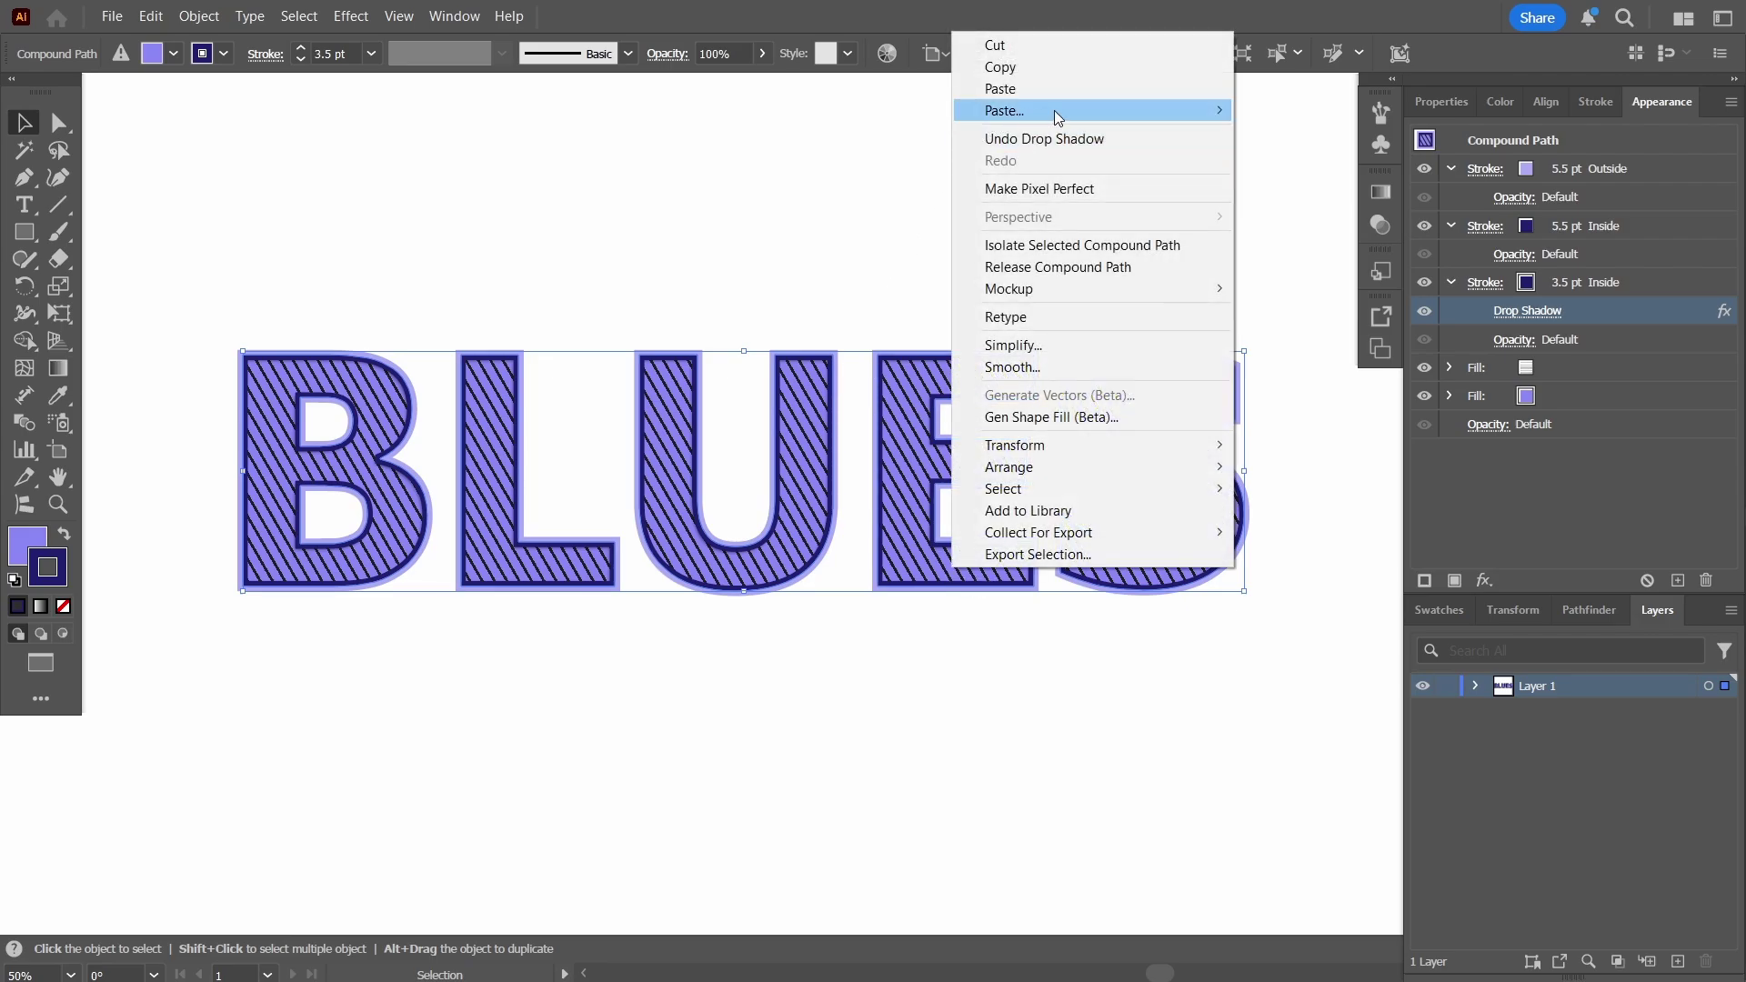
mouse_move(1057, 111)
left_click(1338, 134)
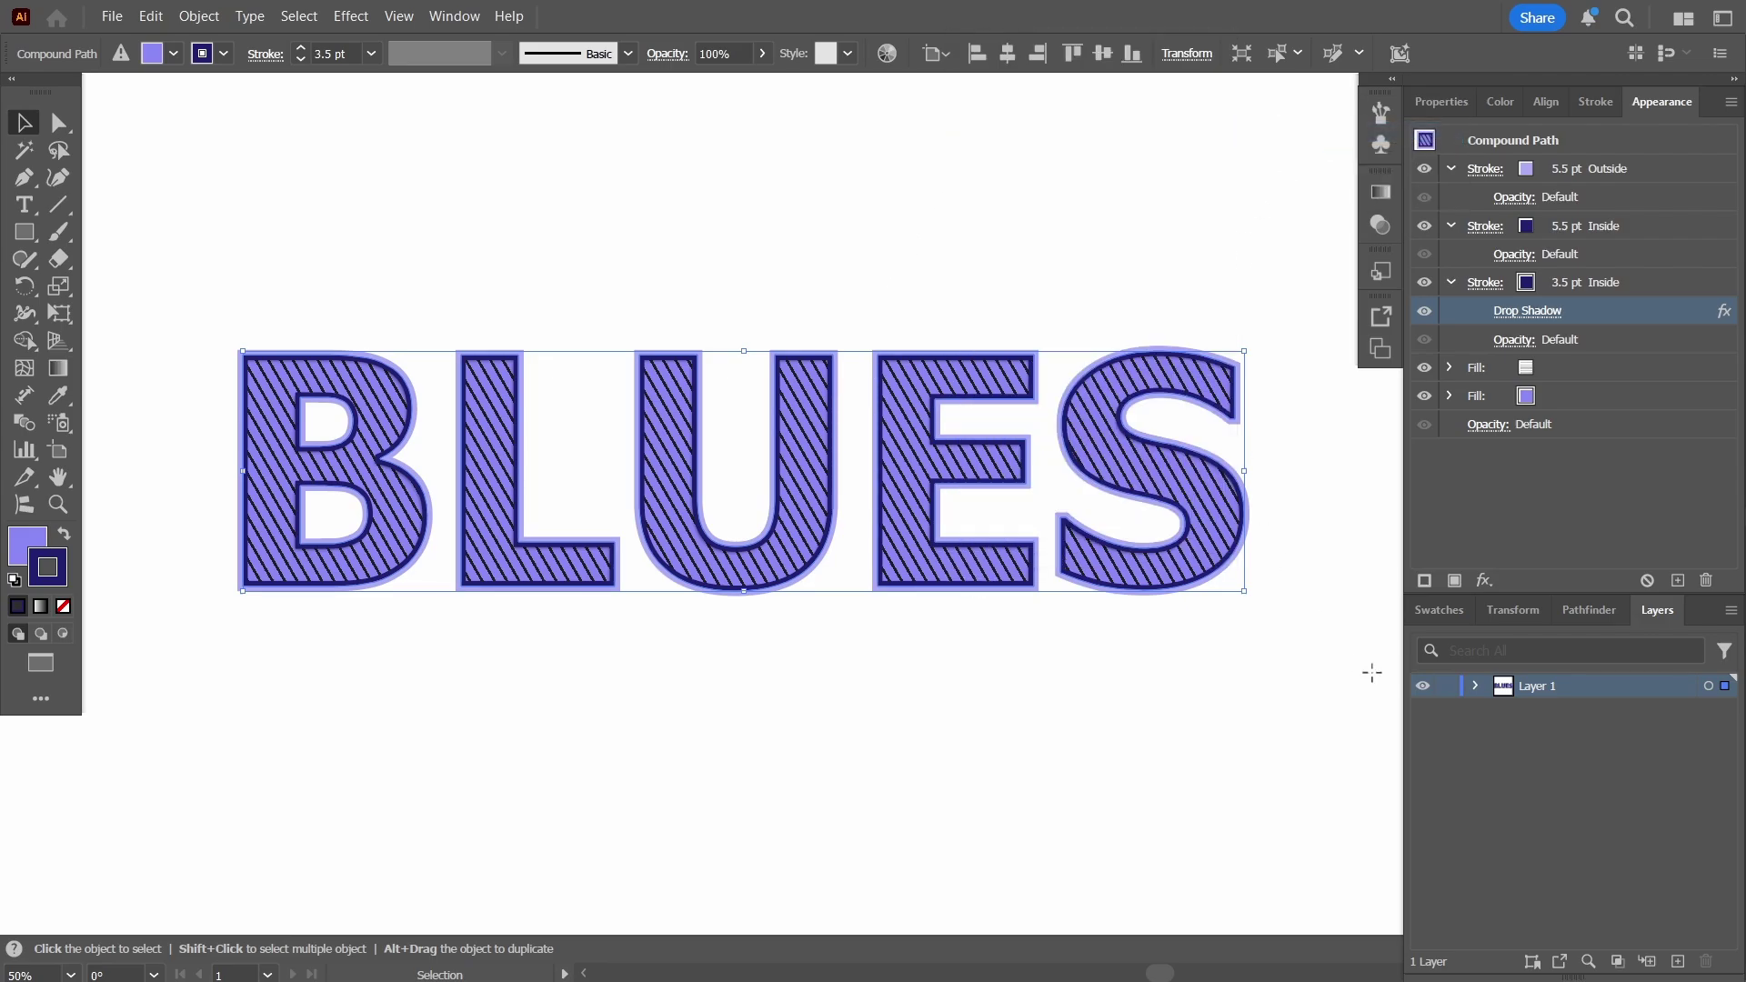
left_click(1476, 686)
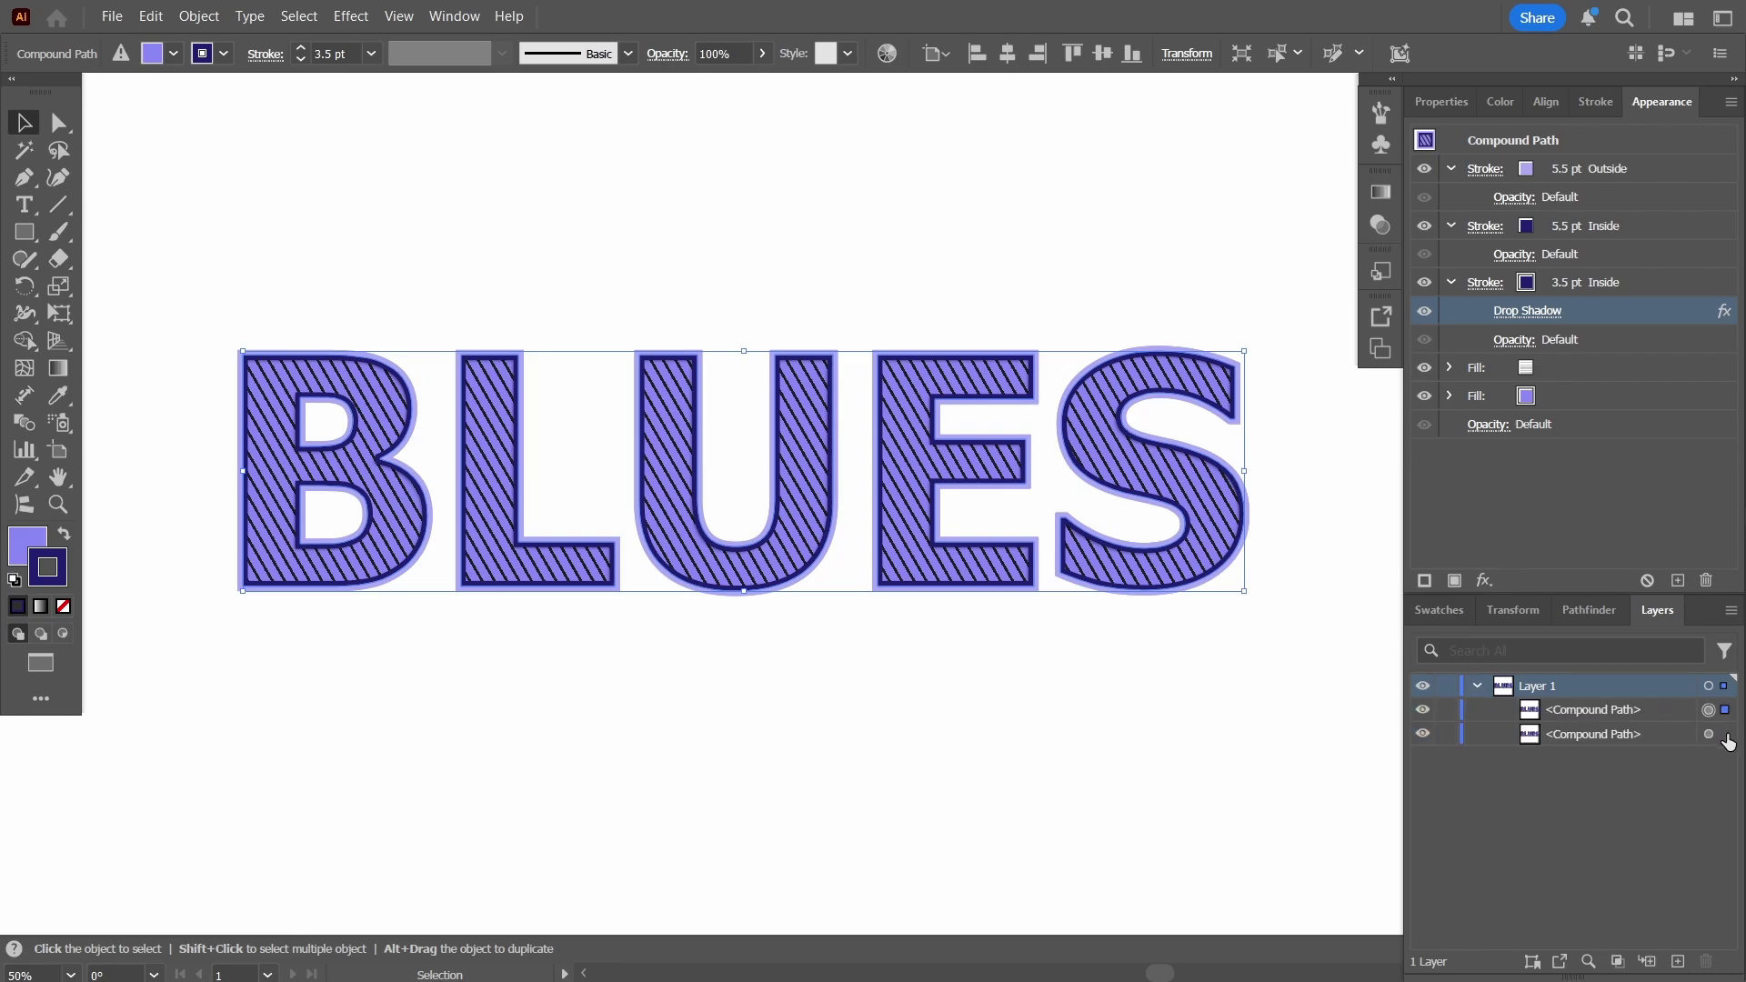
left_click(1534, 733)
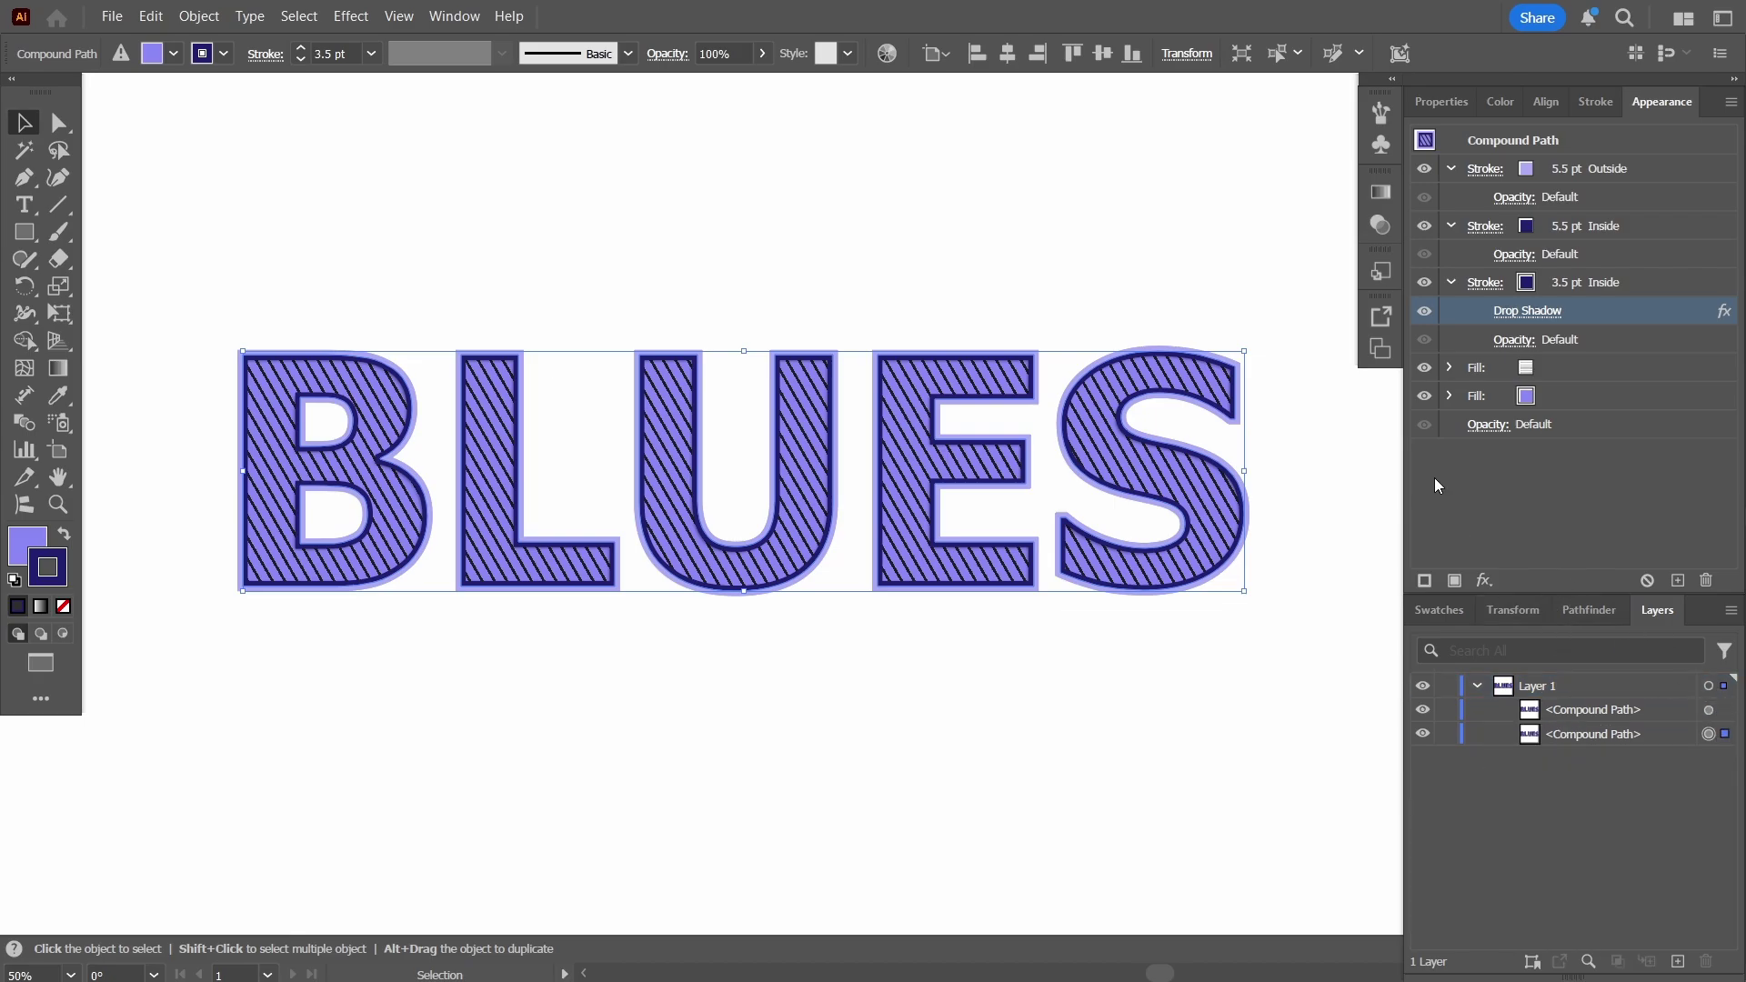
- Delete both inside strokes and the line-pattern fill from the lower compound path, keeping its outside stroke and solid fill
left_click(1580, 167)
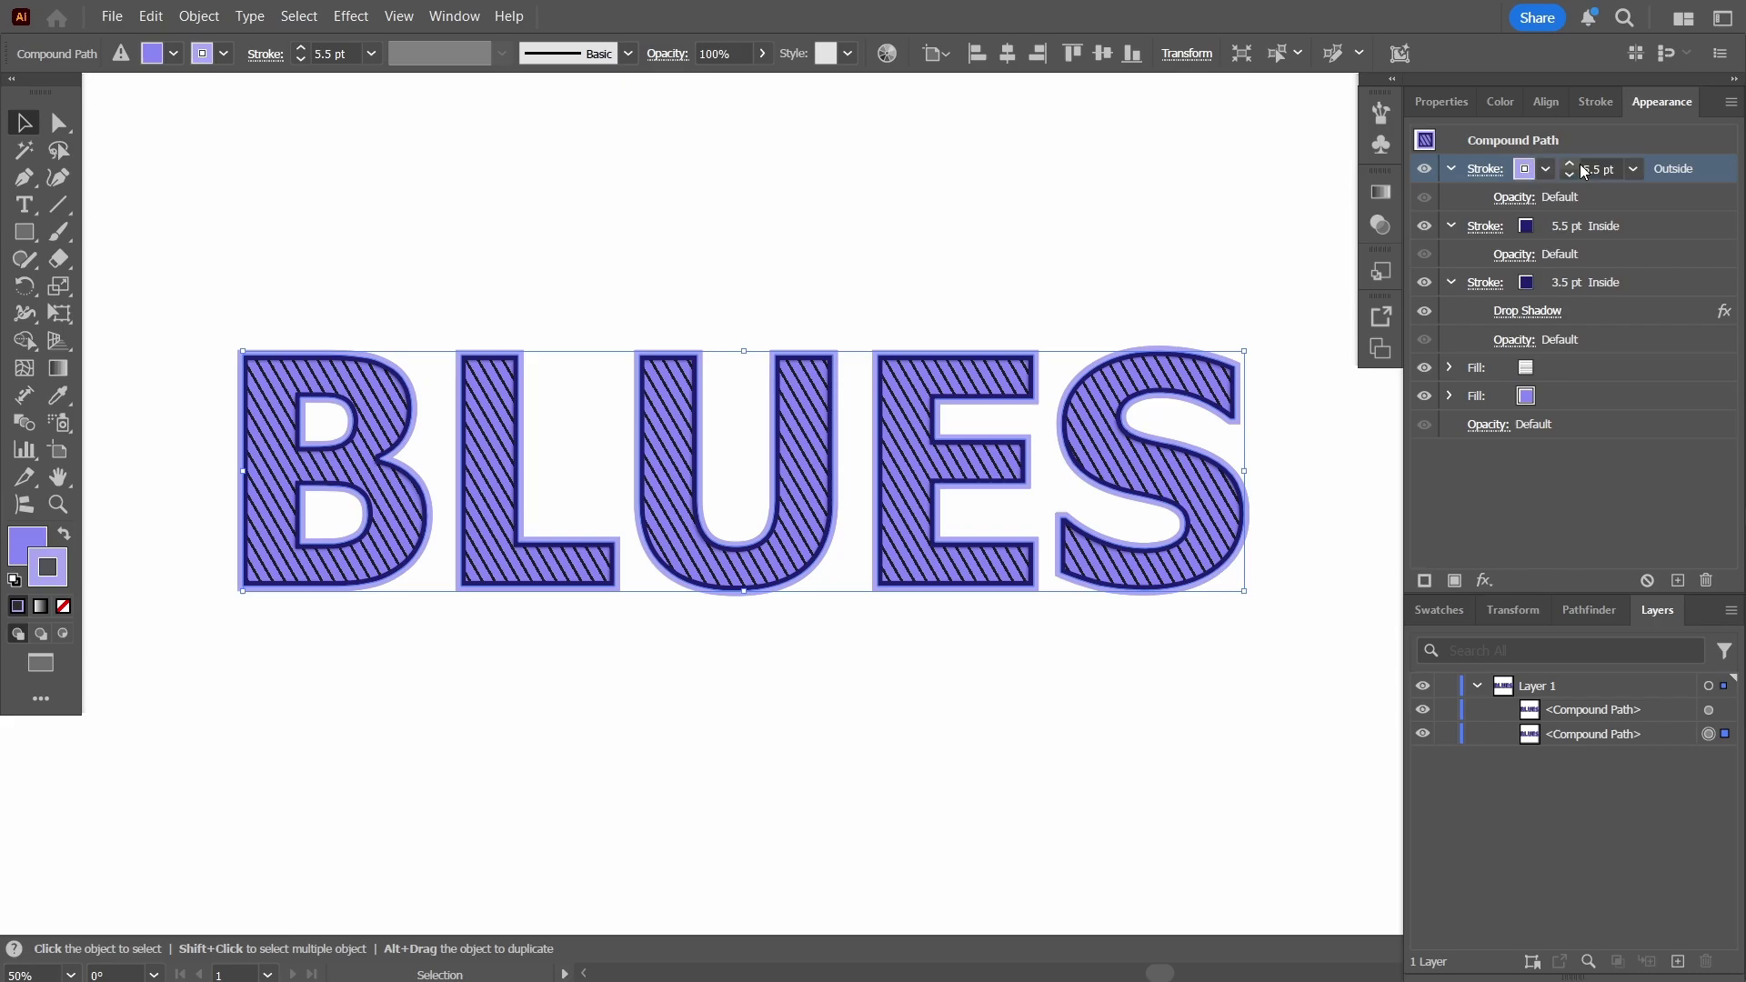
left_click(1619, 225)
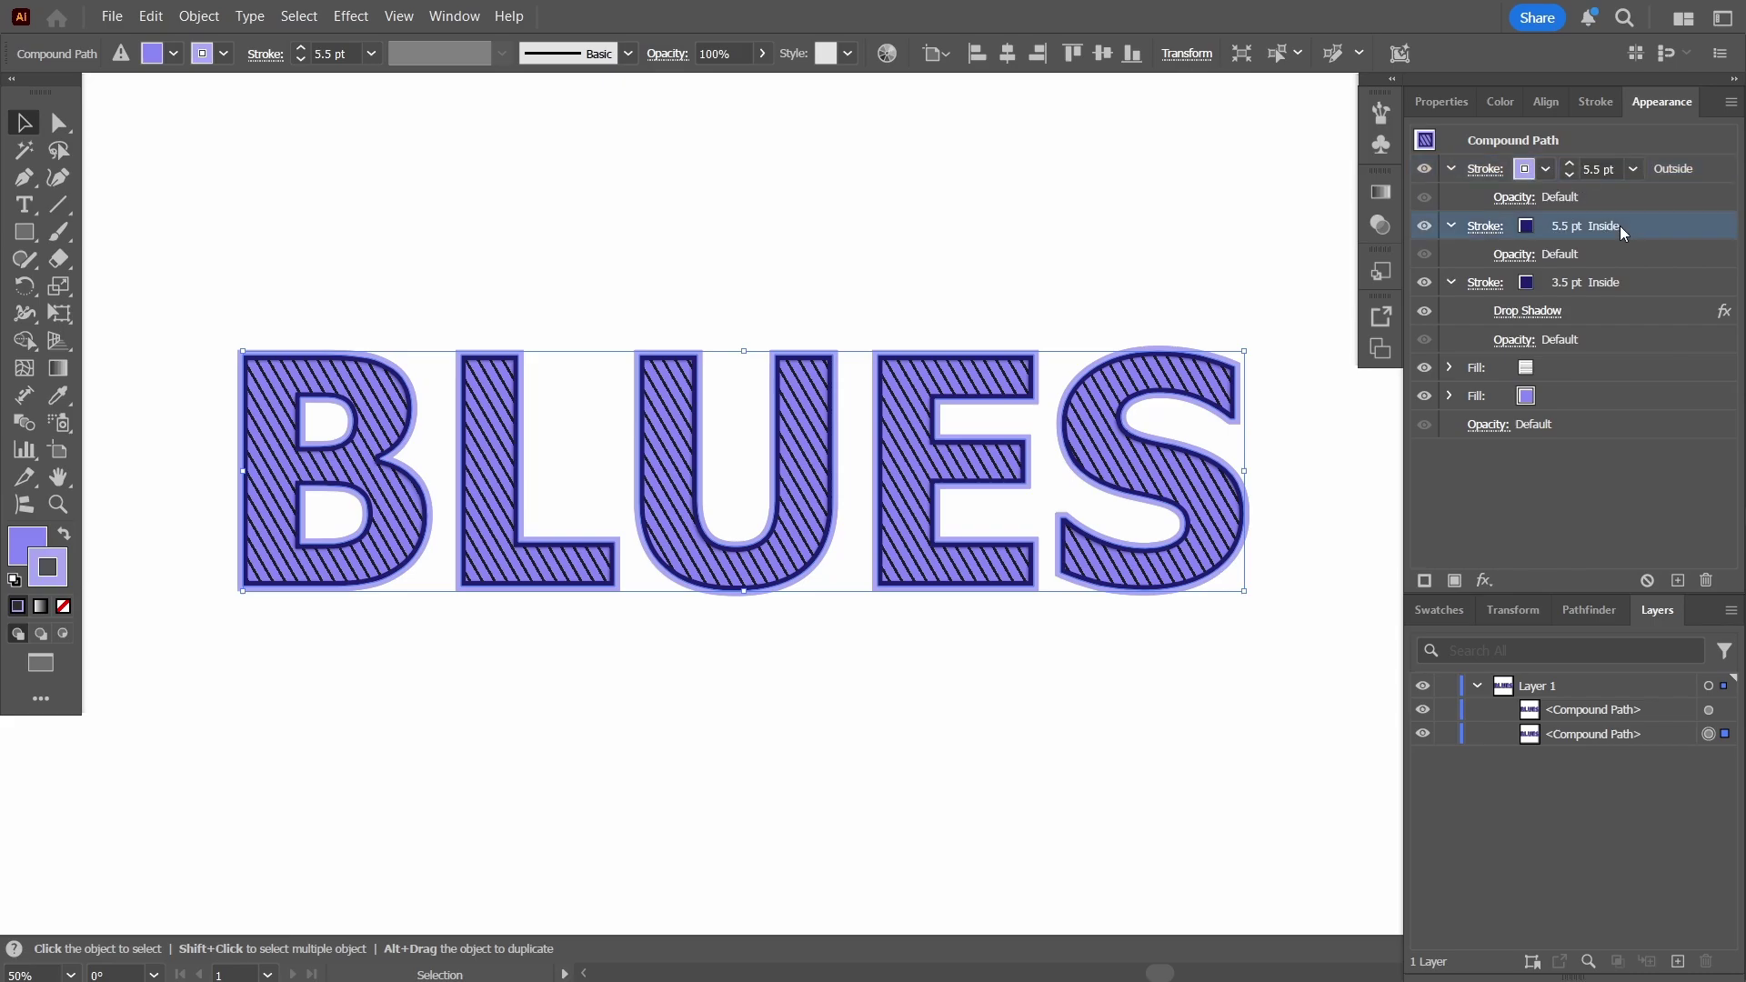
left_click(1706, 581)
left_click(1675, 229)
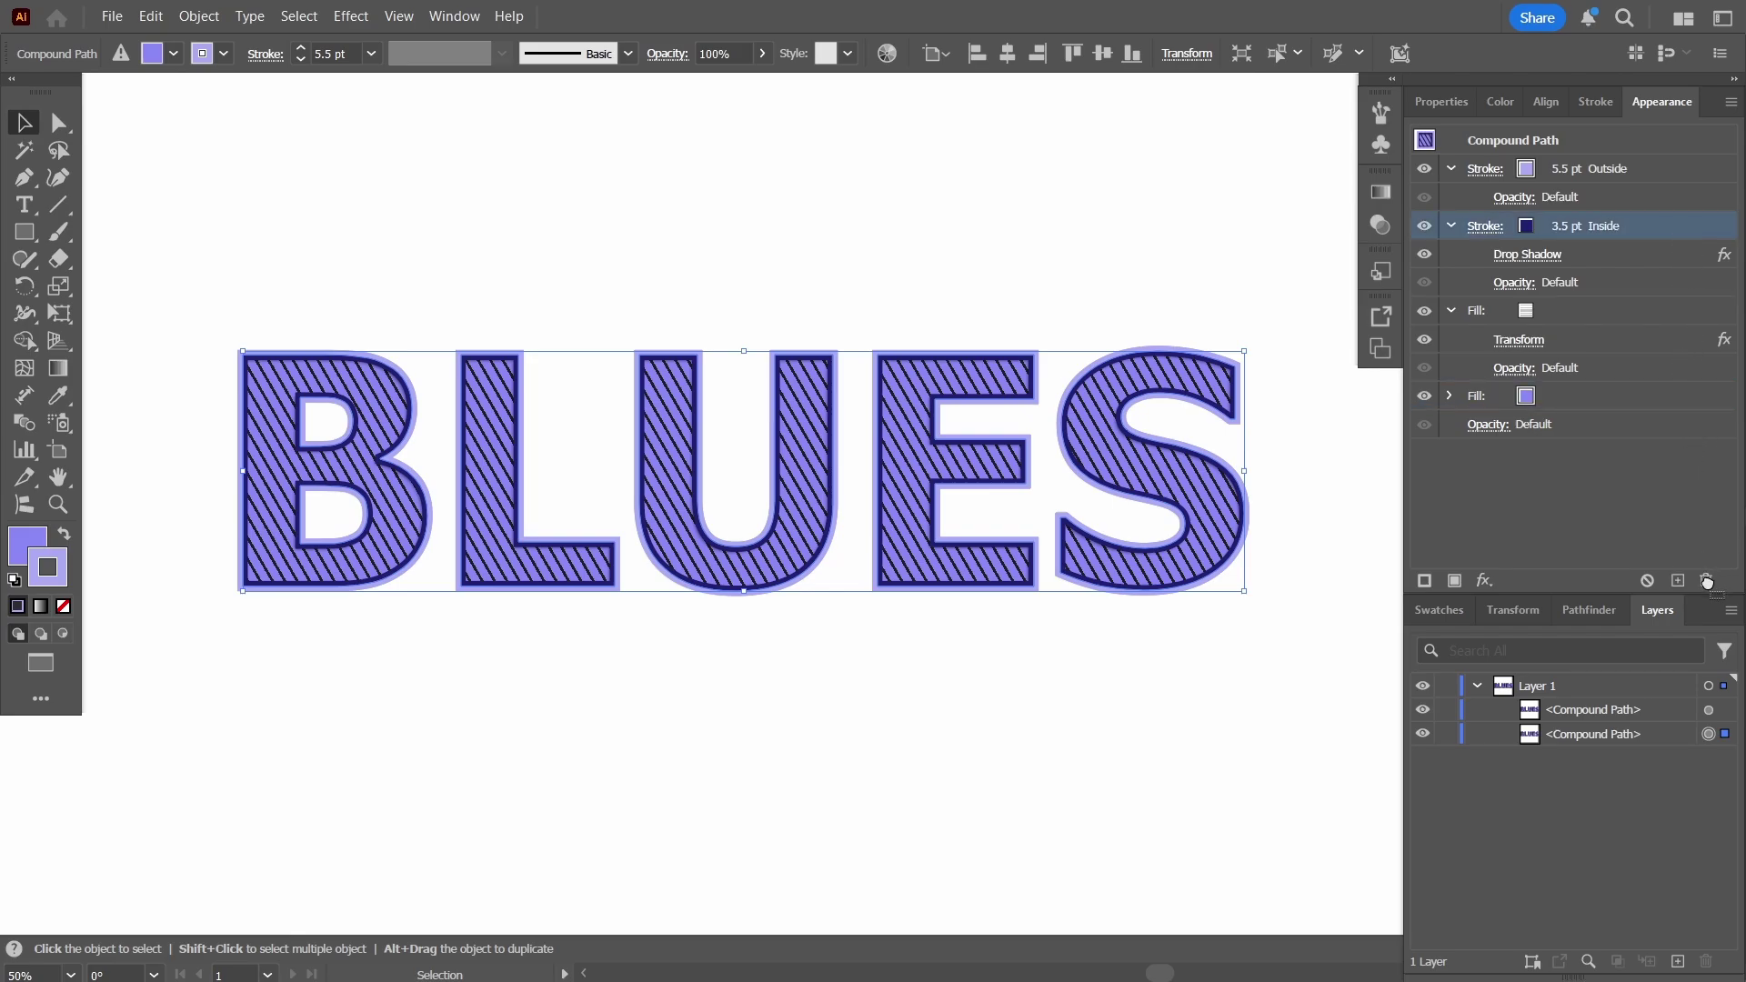
left_click(1708, 581)
left_click(1641, 223)
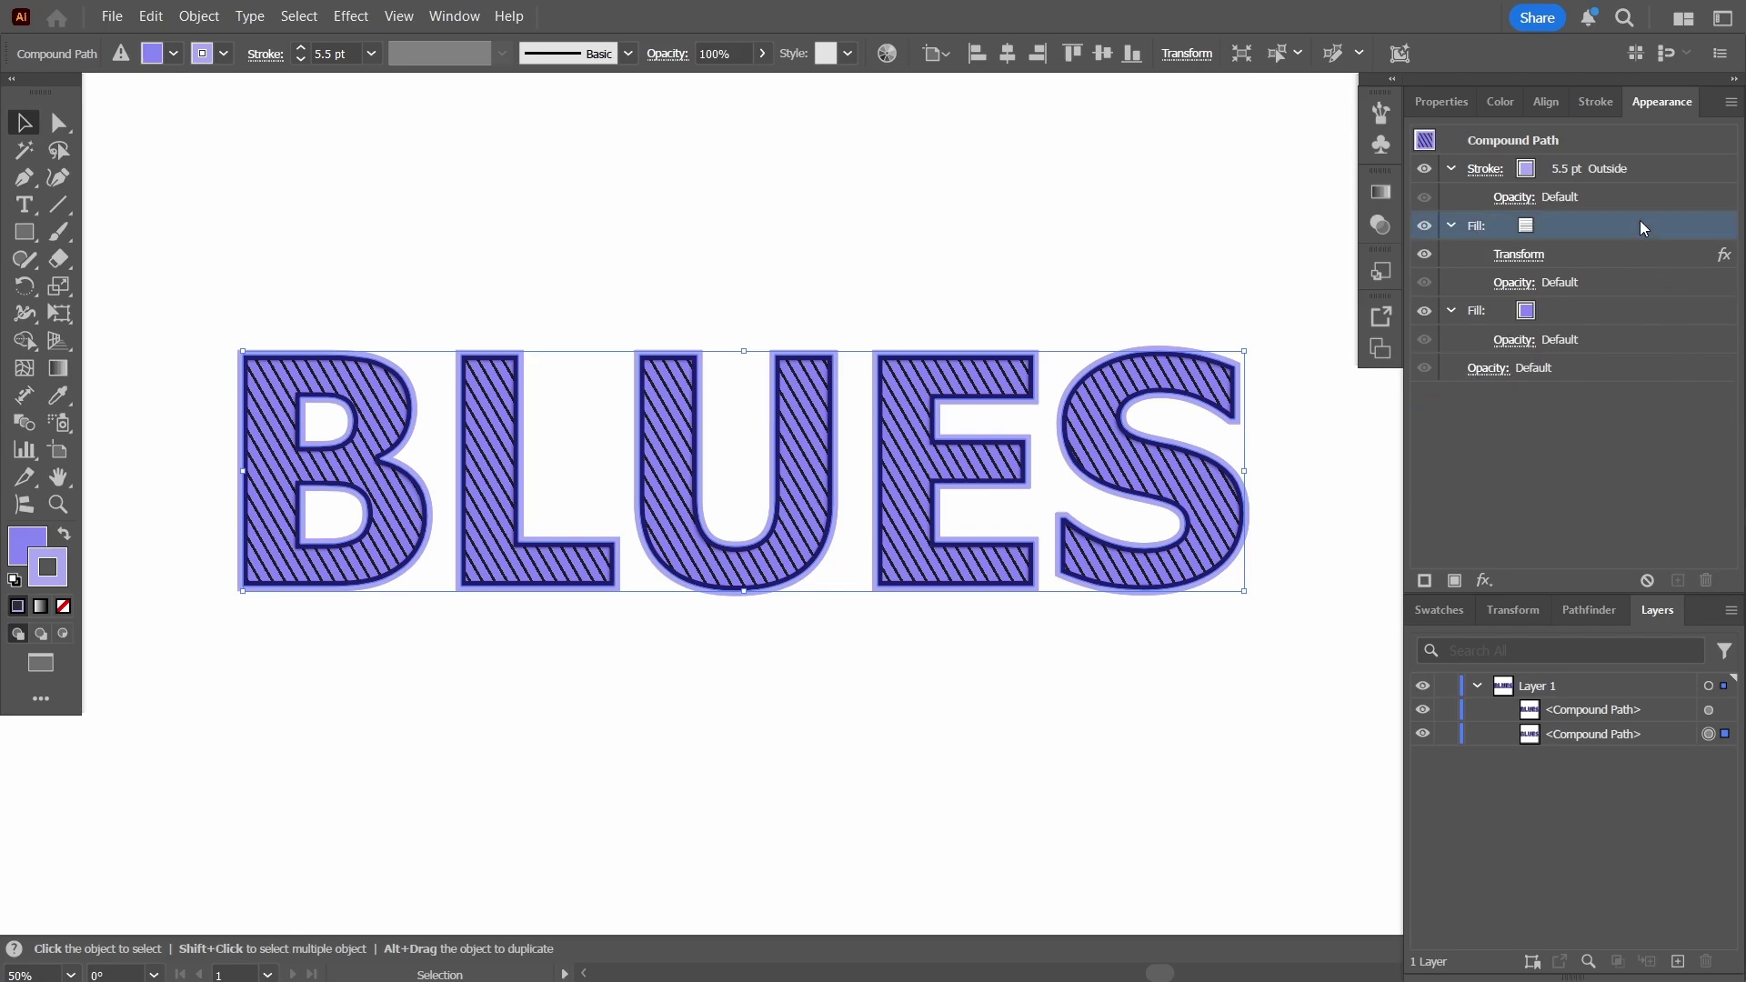
left_click(1708, 581)
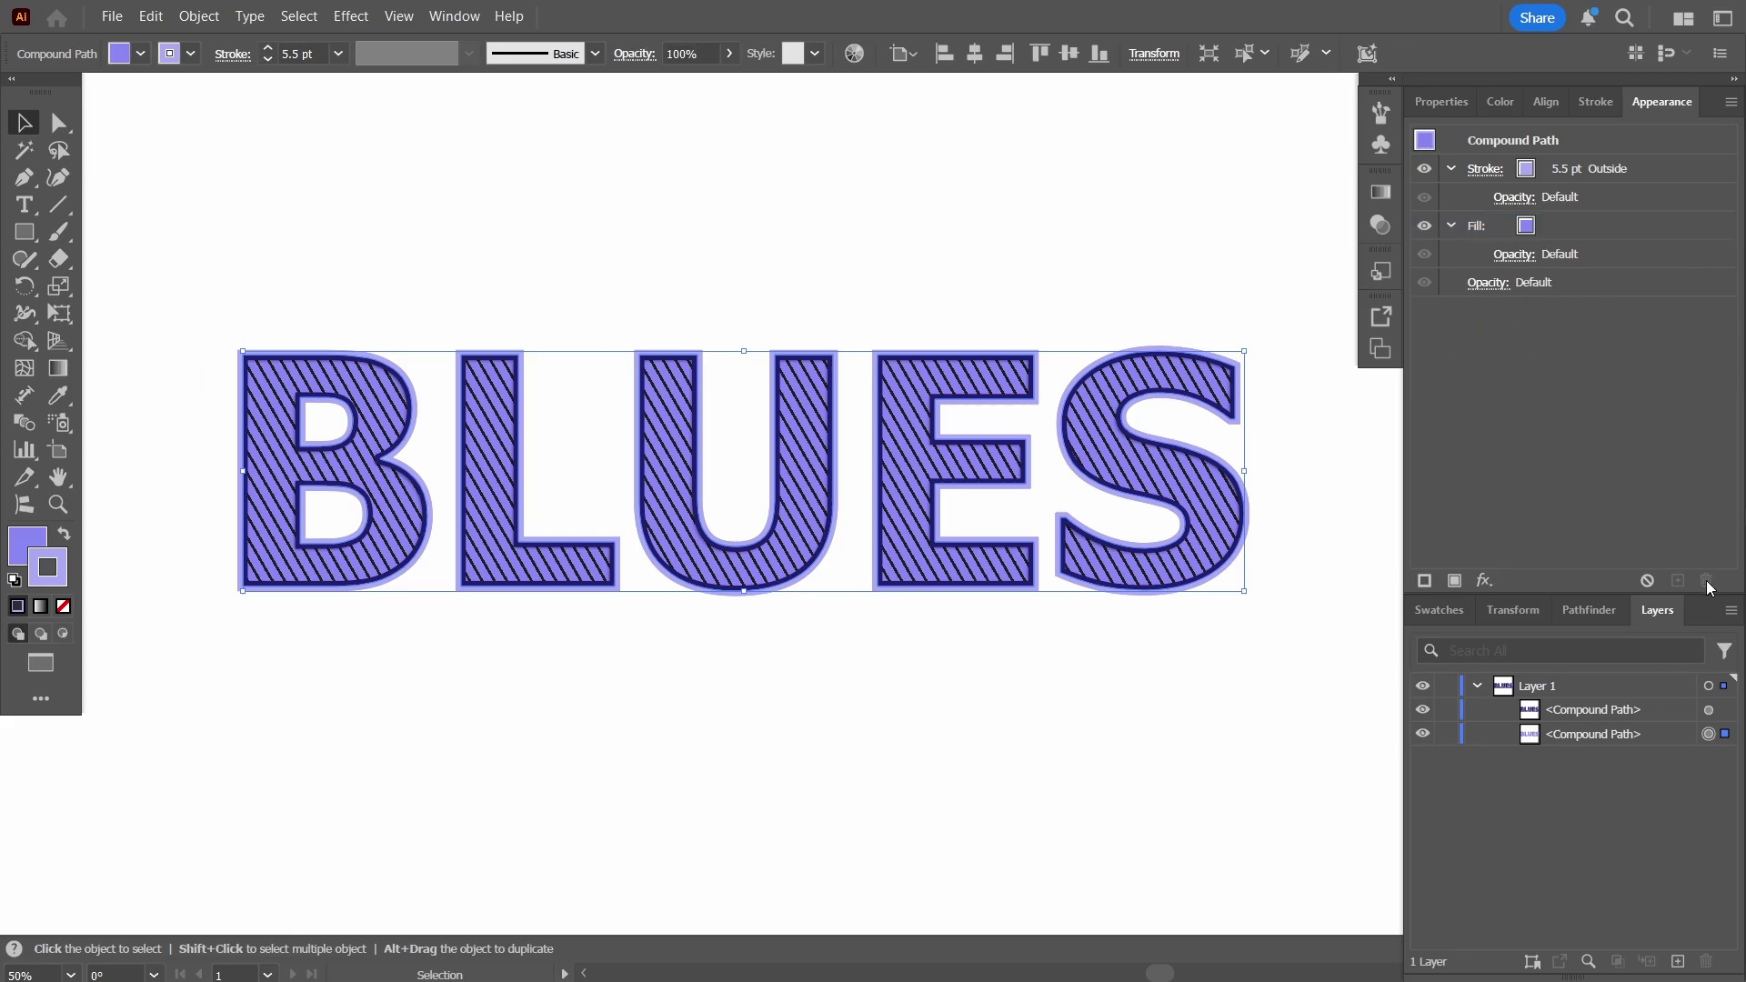
- Expand the appearance of the lower compound path, and lock and hide the upper compound path
left_click(195, 19)
left_click(353, 255)
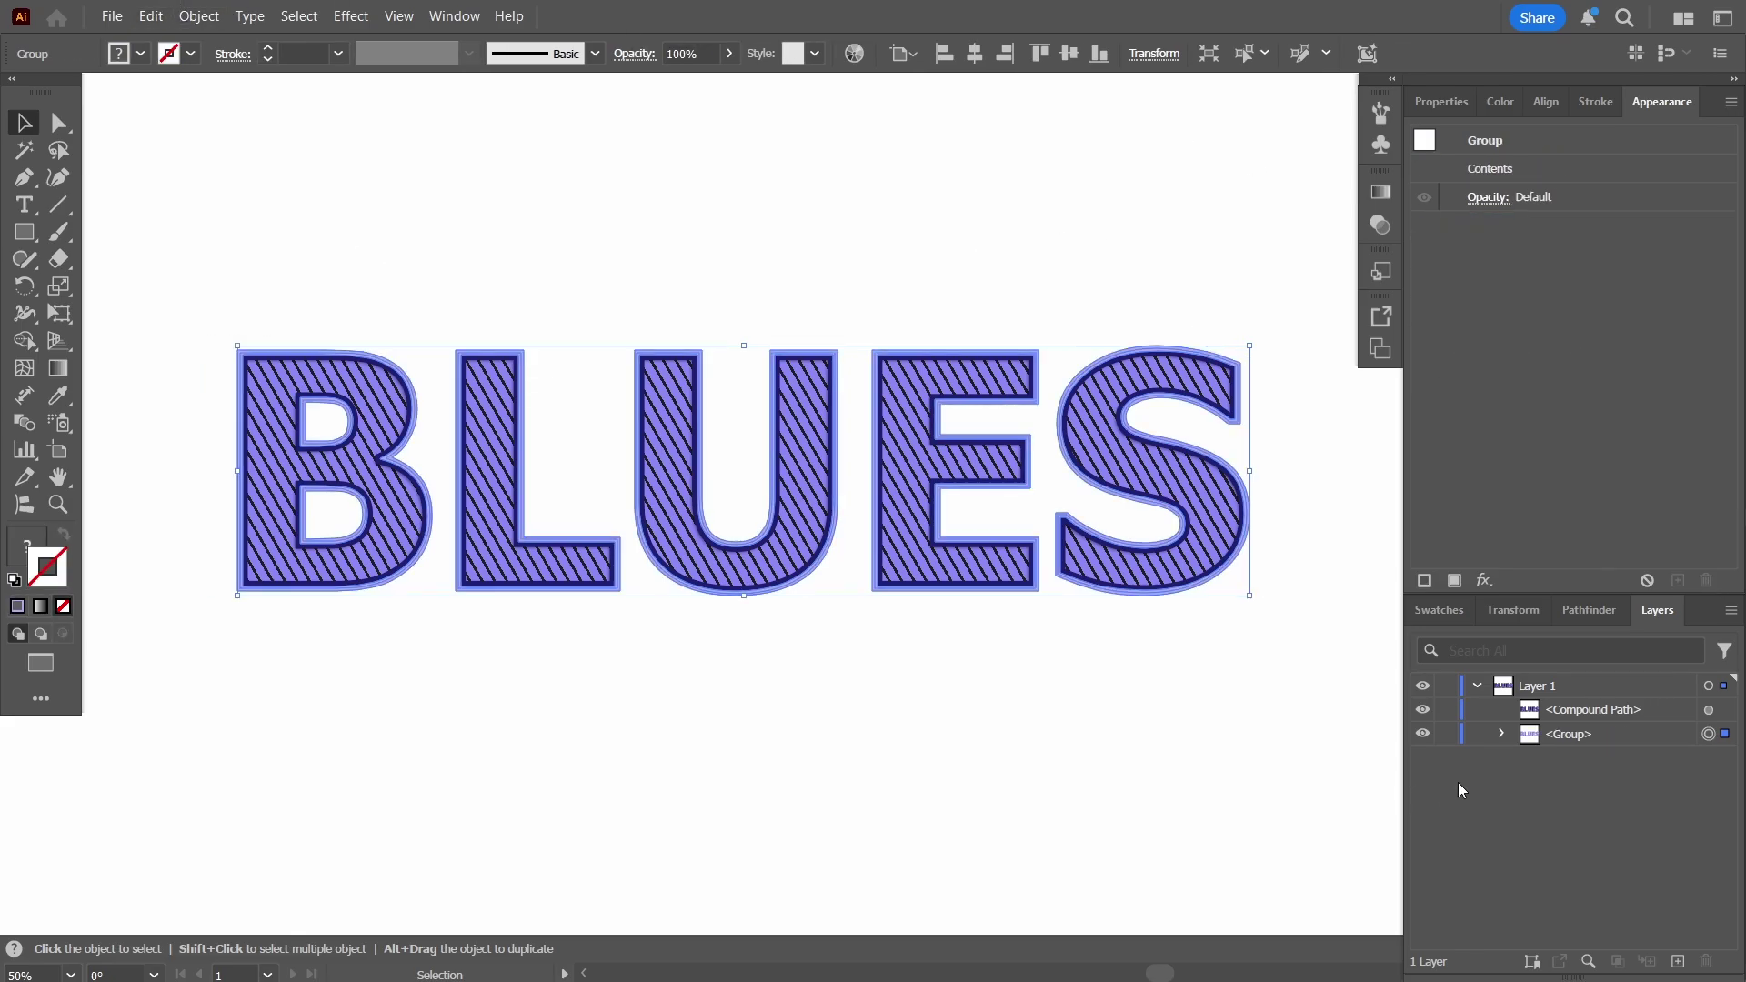
left_click(1446, 711)
left_click(1422, 710)
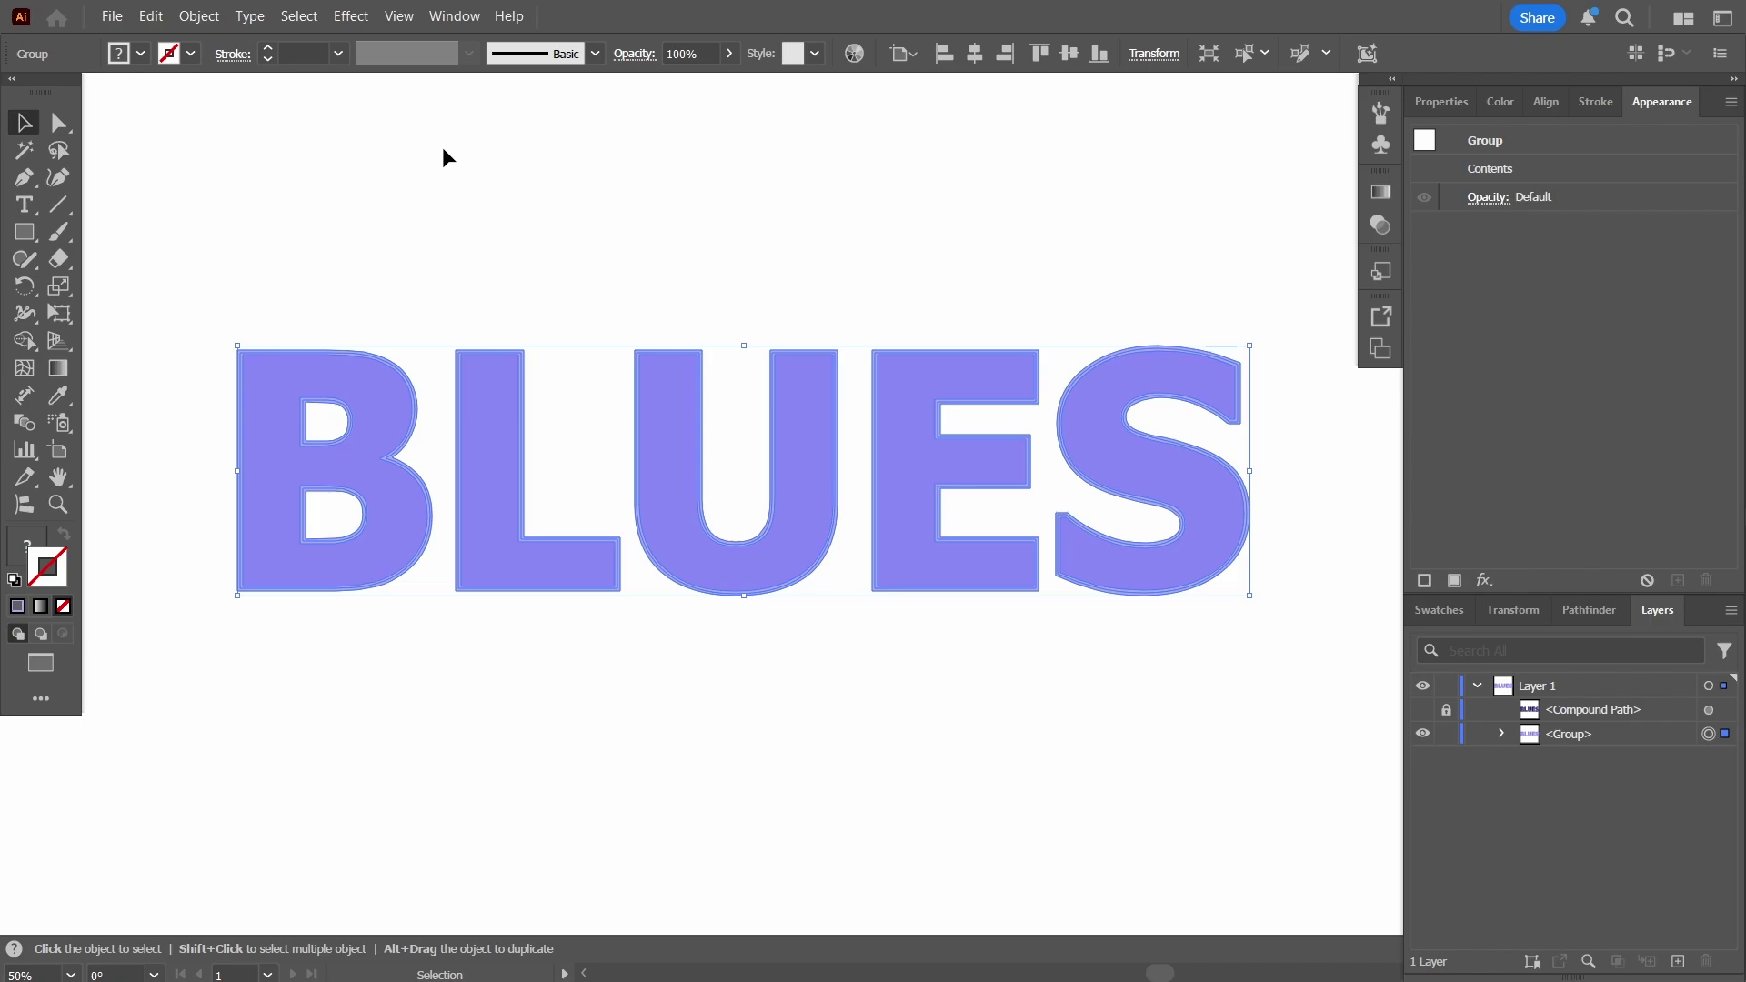
- Unite the shapes of the expanded BLUES group with Pathfinder
left_click(1590, 614)
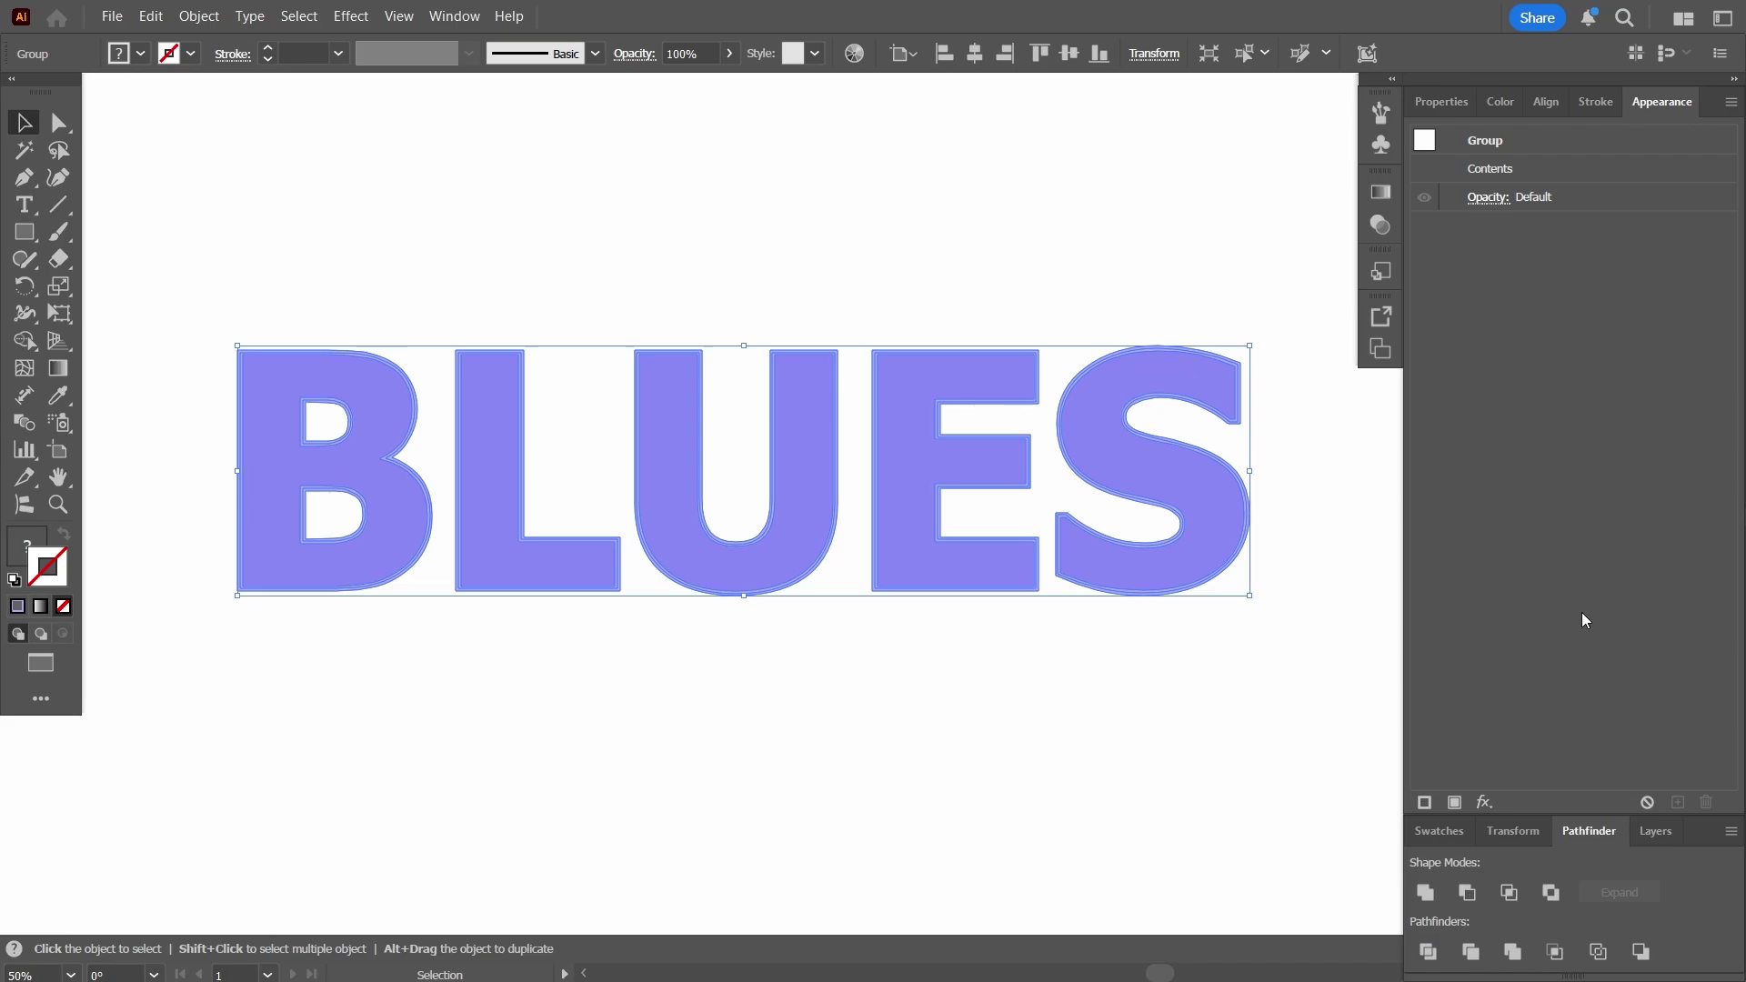
left_click(1426, 902)
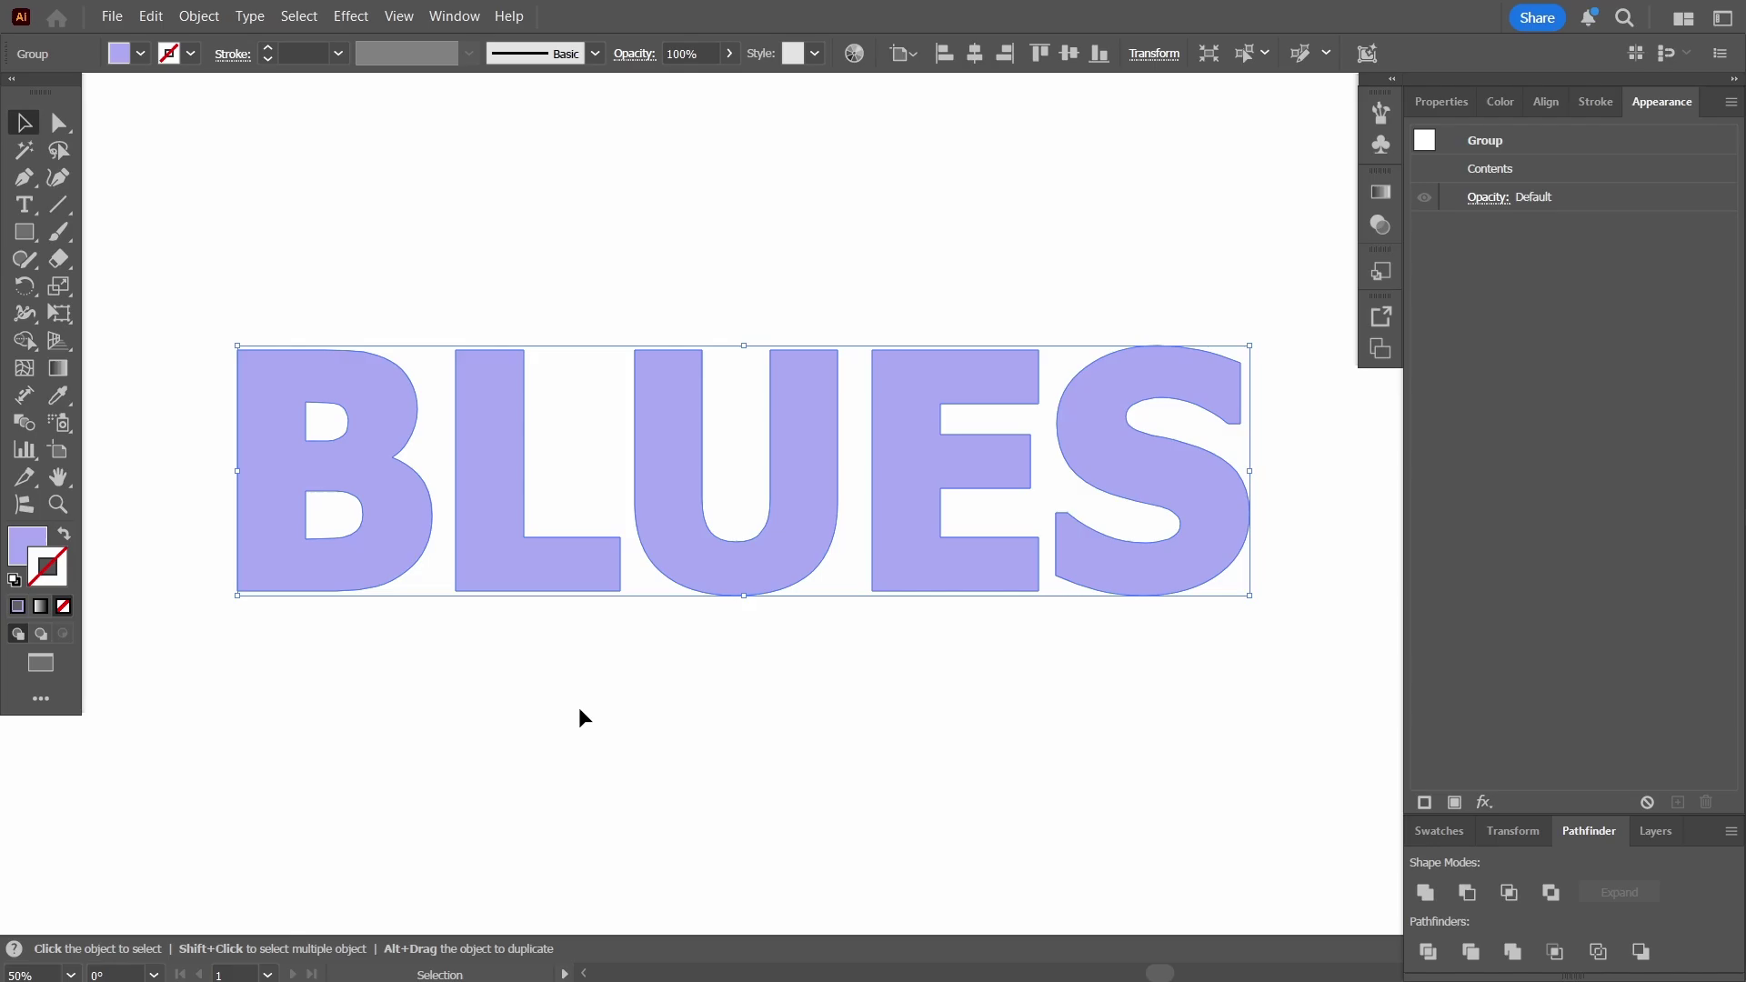
- Make the united BLUES group into a single compound path
left_click(199, 17)
mouse_move(291, 810)
left_click(564, 813)
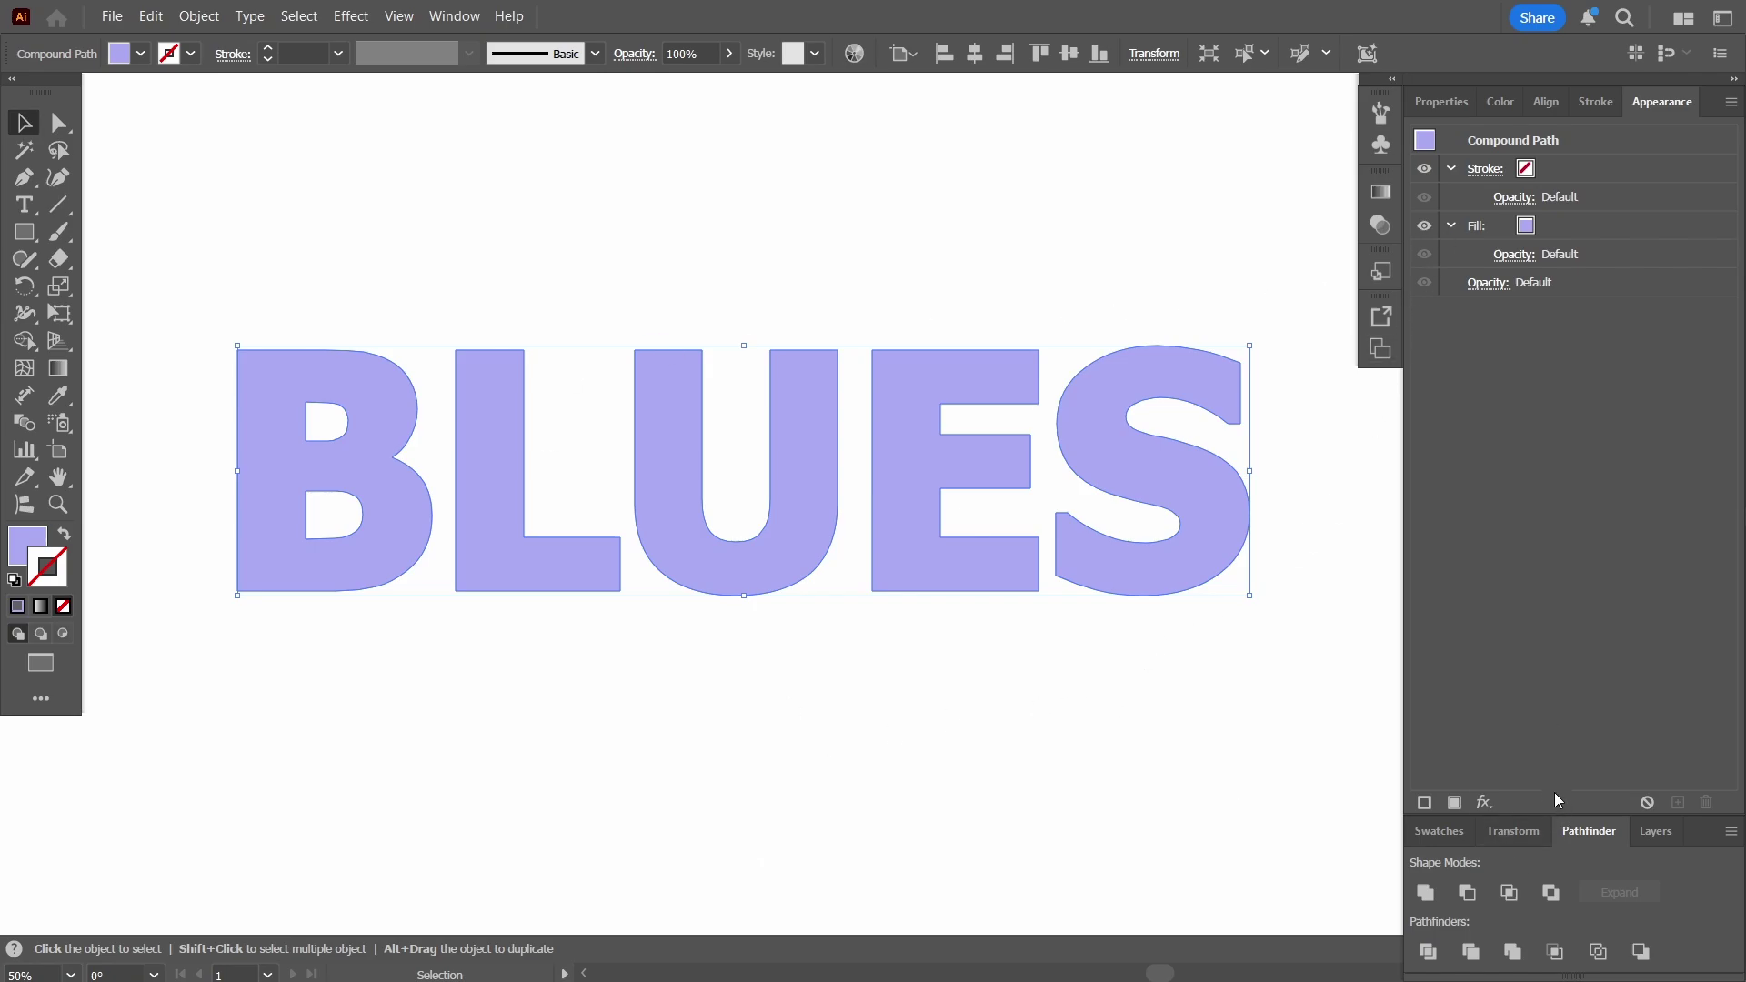
- Look up the hex color of the upper compound path's 3.5 pt inside stroke, and lock and hide that path again
left_click(1655, 832)
left_click(1447, 710)
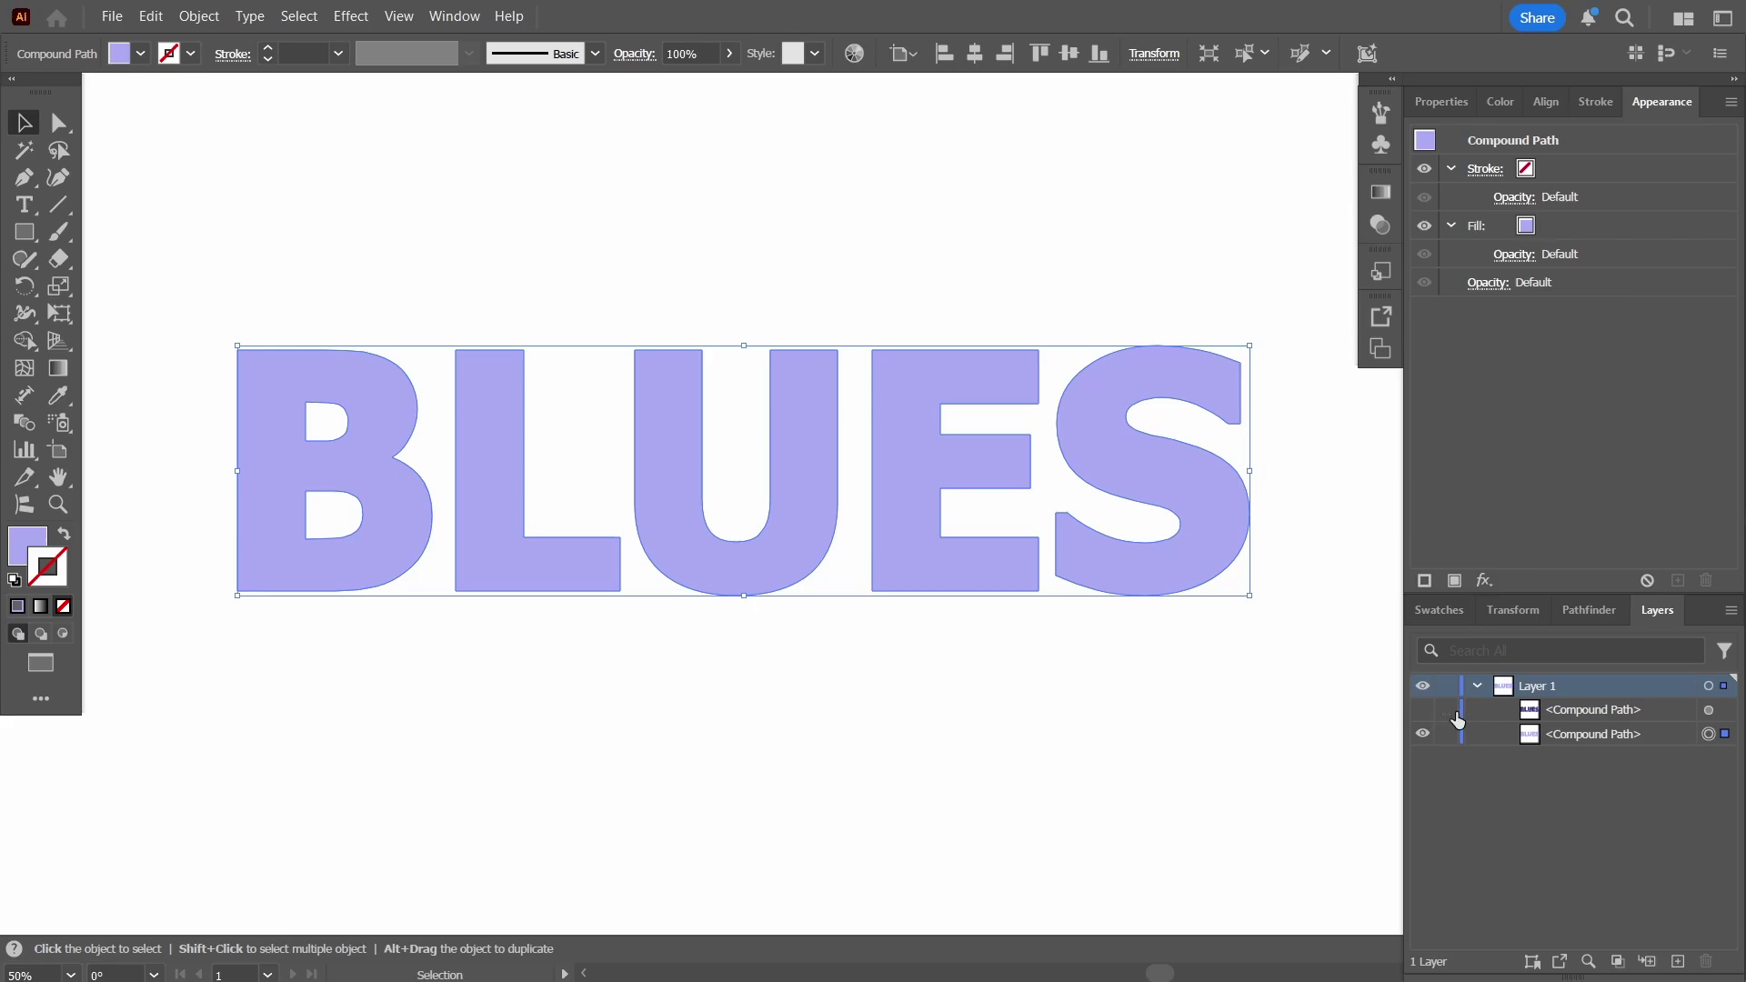
left_click(1422, 710)
left_click(1723, 710)
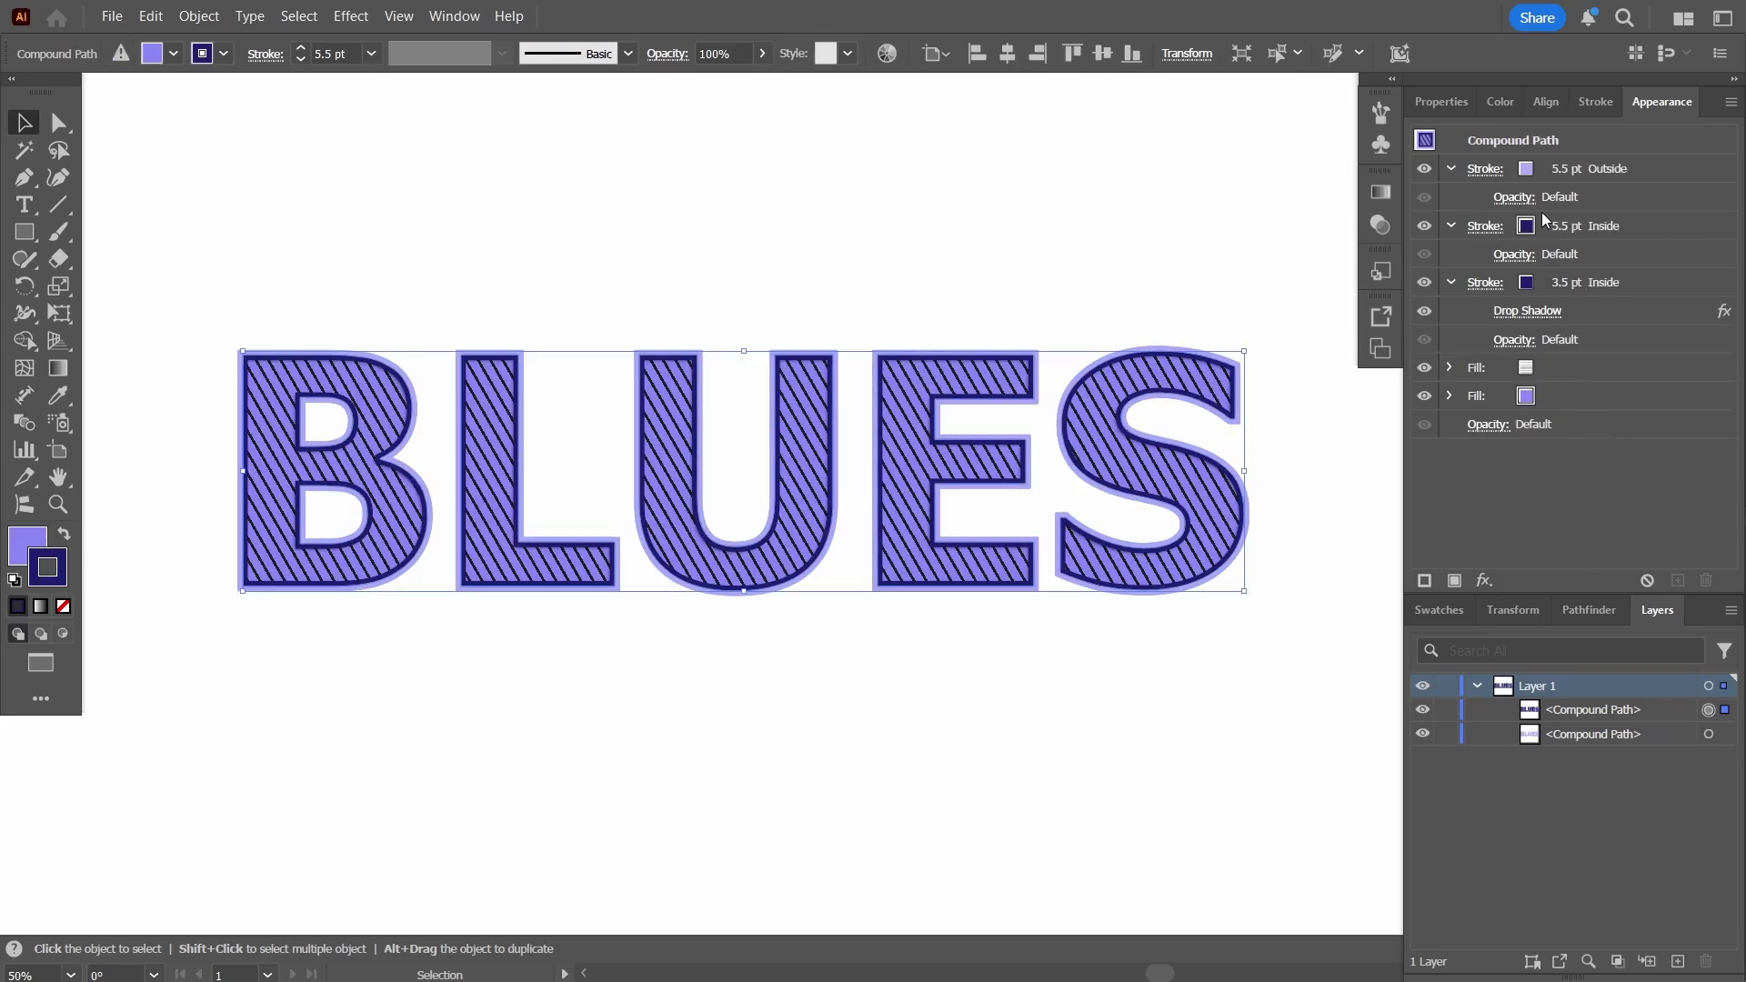
left_click(1525, 290)
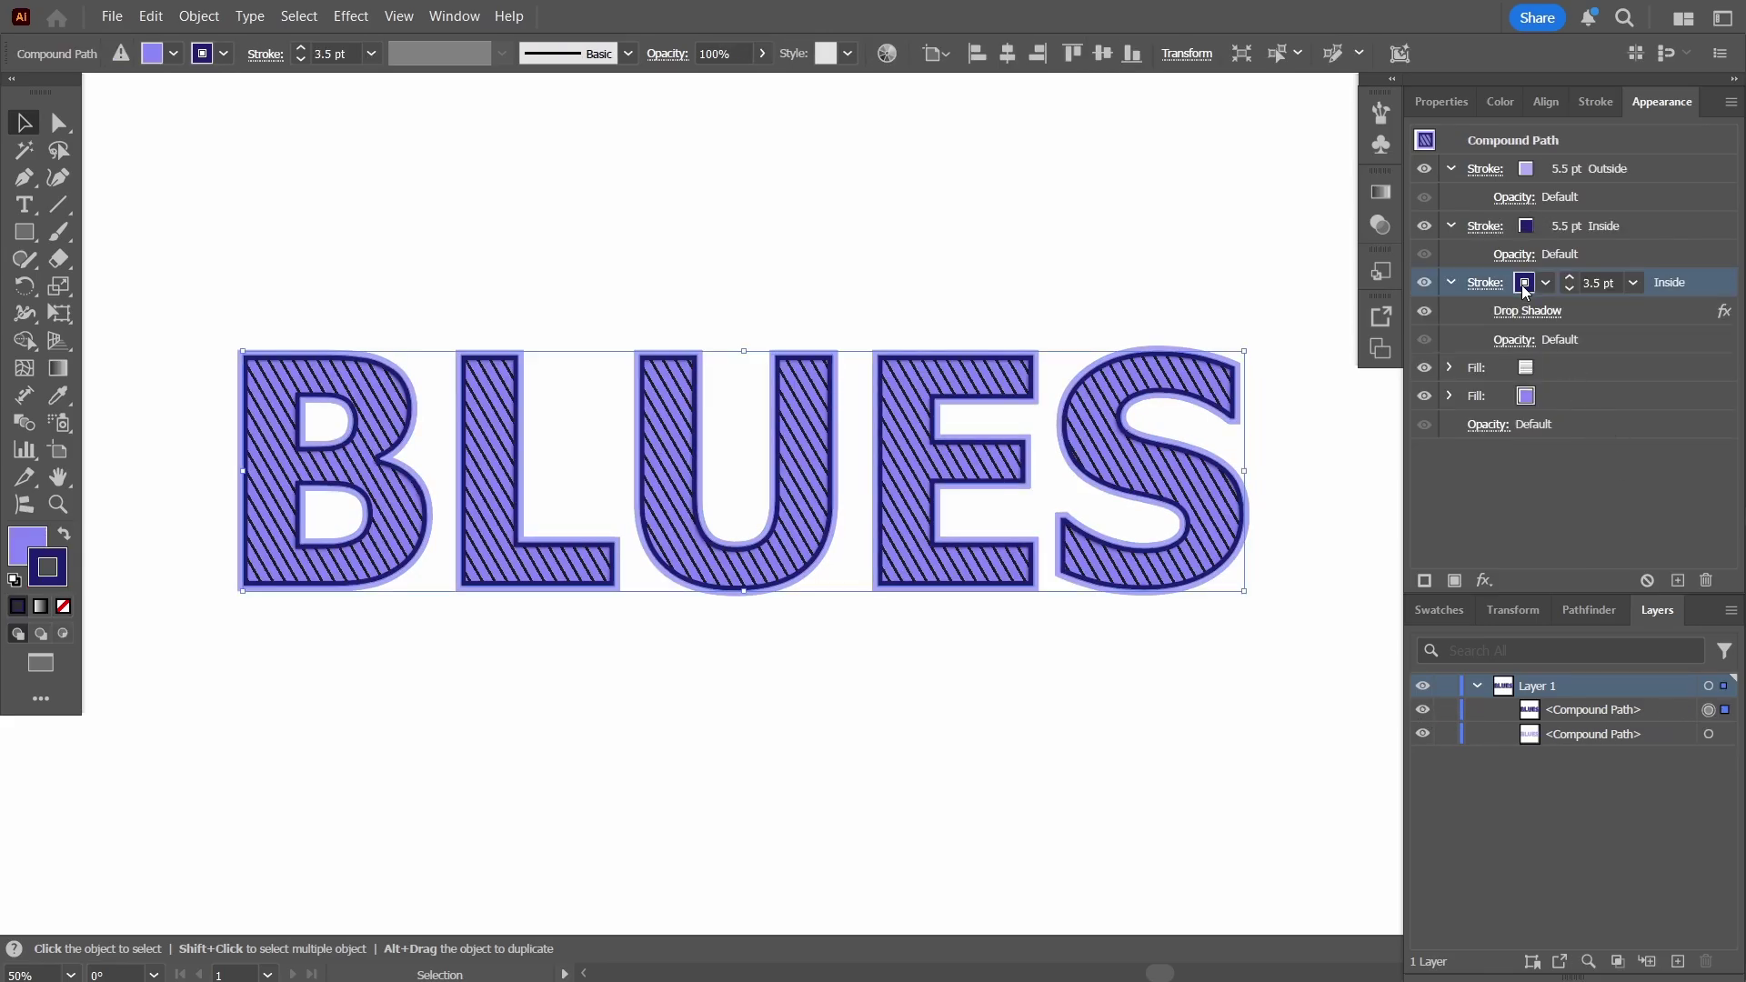
double_click(64, 581)
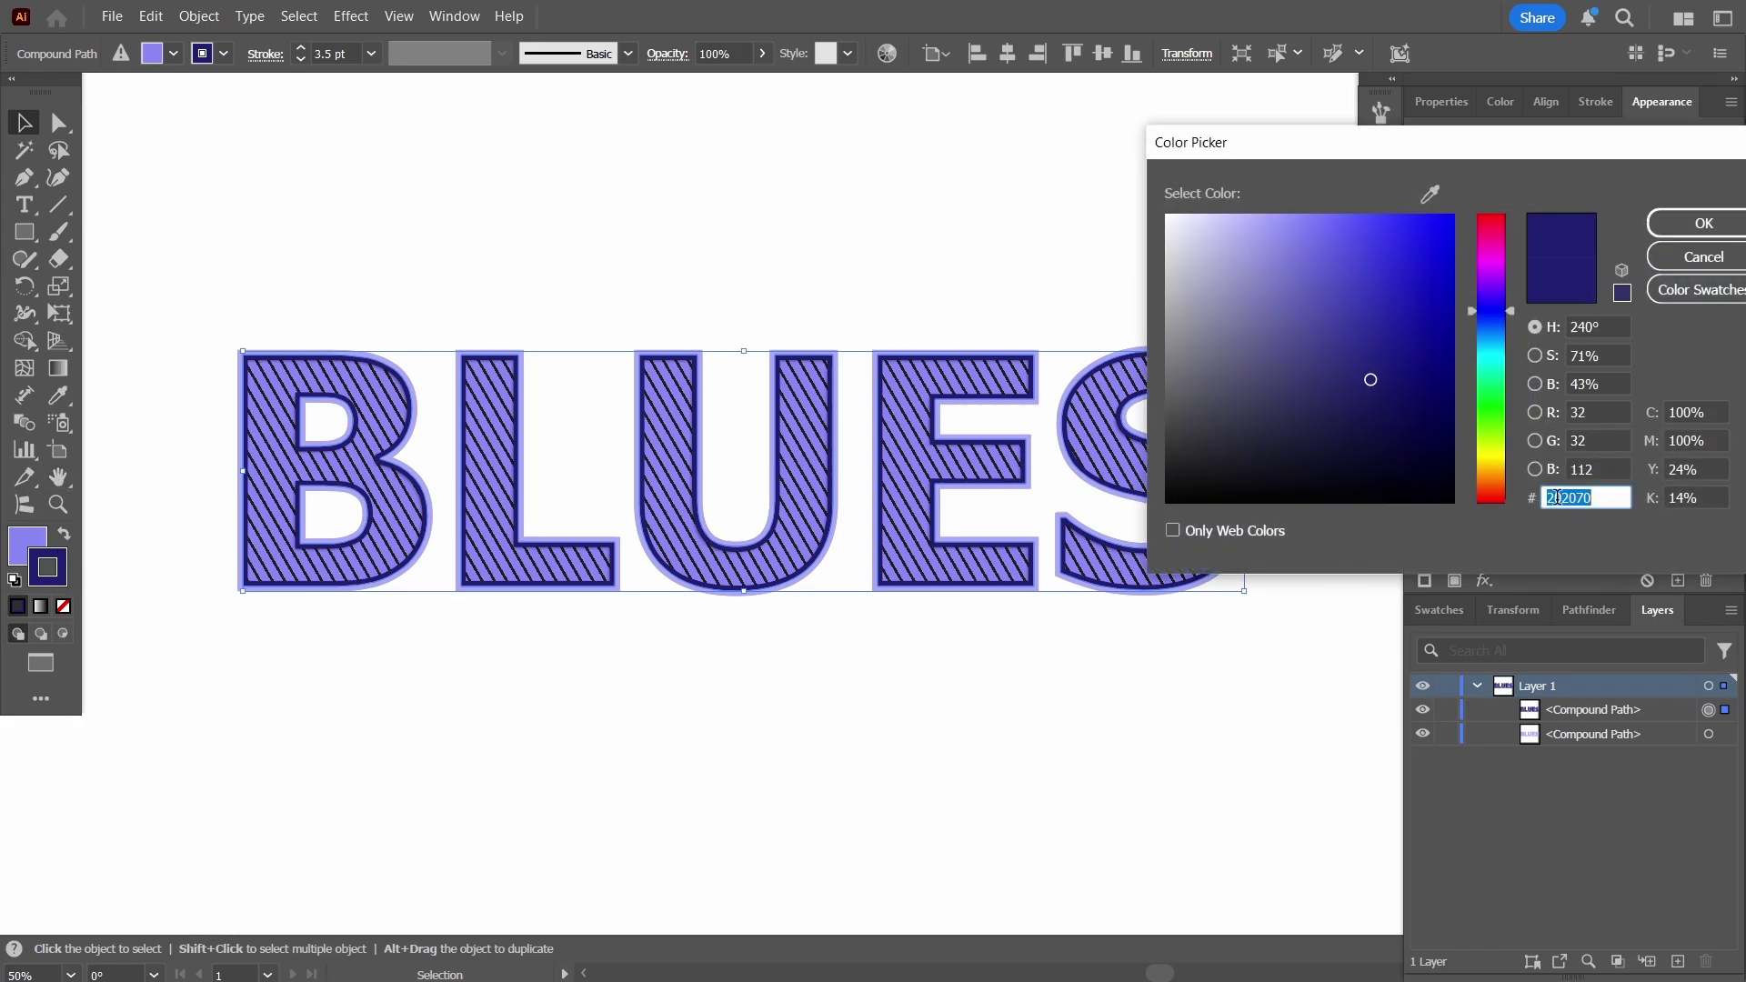
left_click(1703, 257)
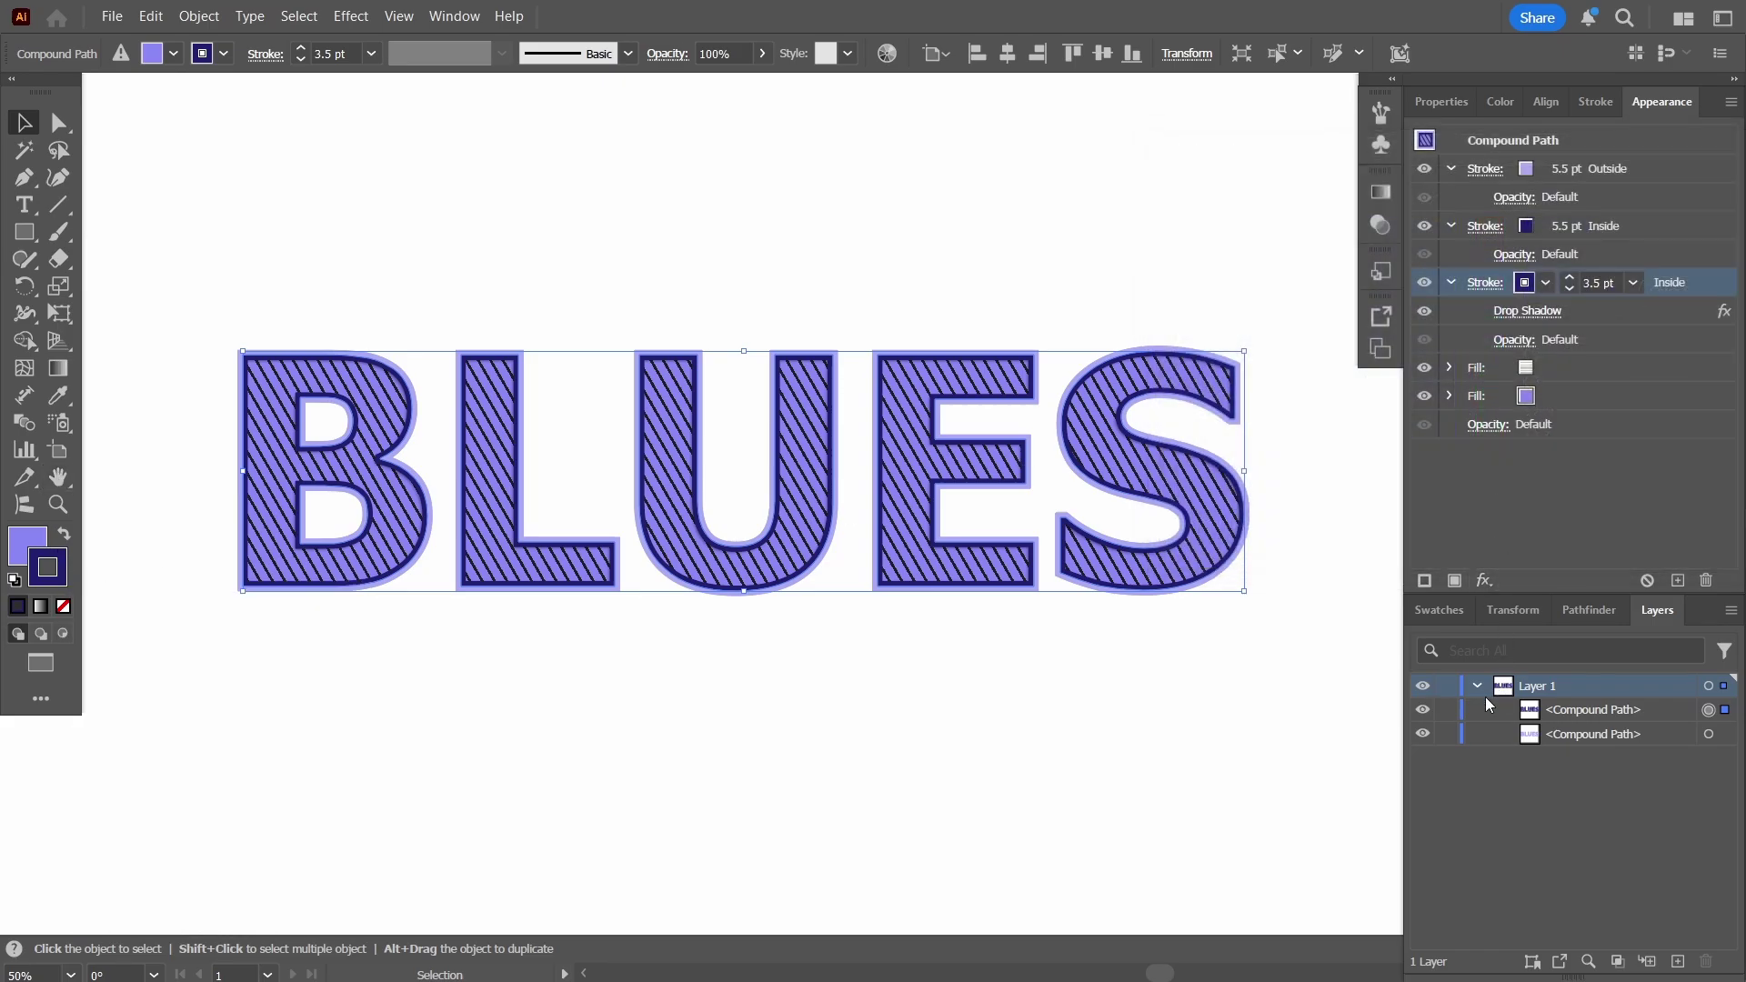
left_click(1447, 710)
left_click(1423, 709)
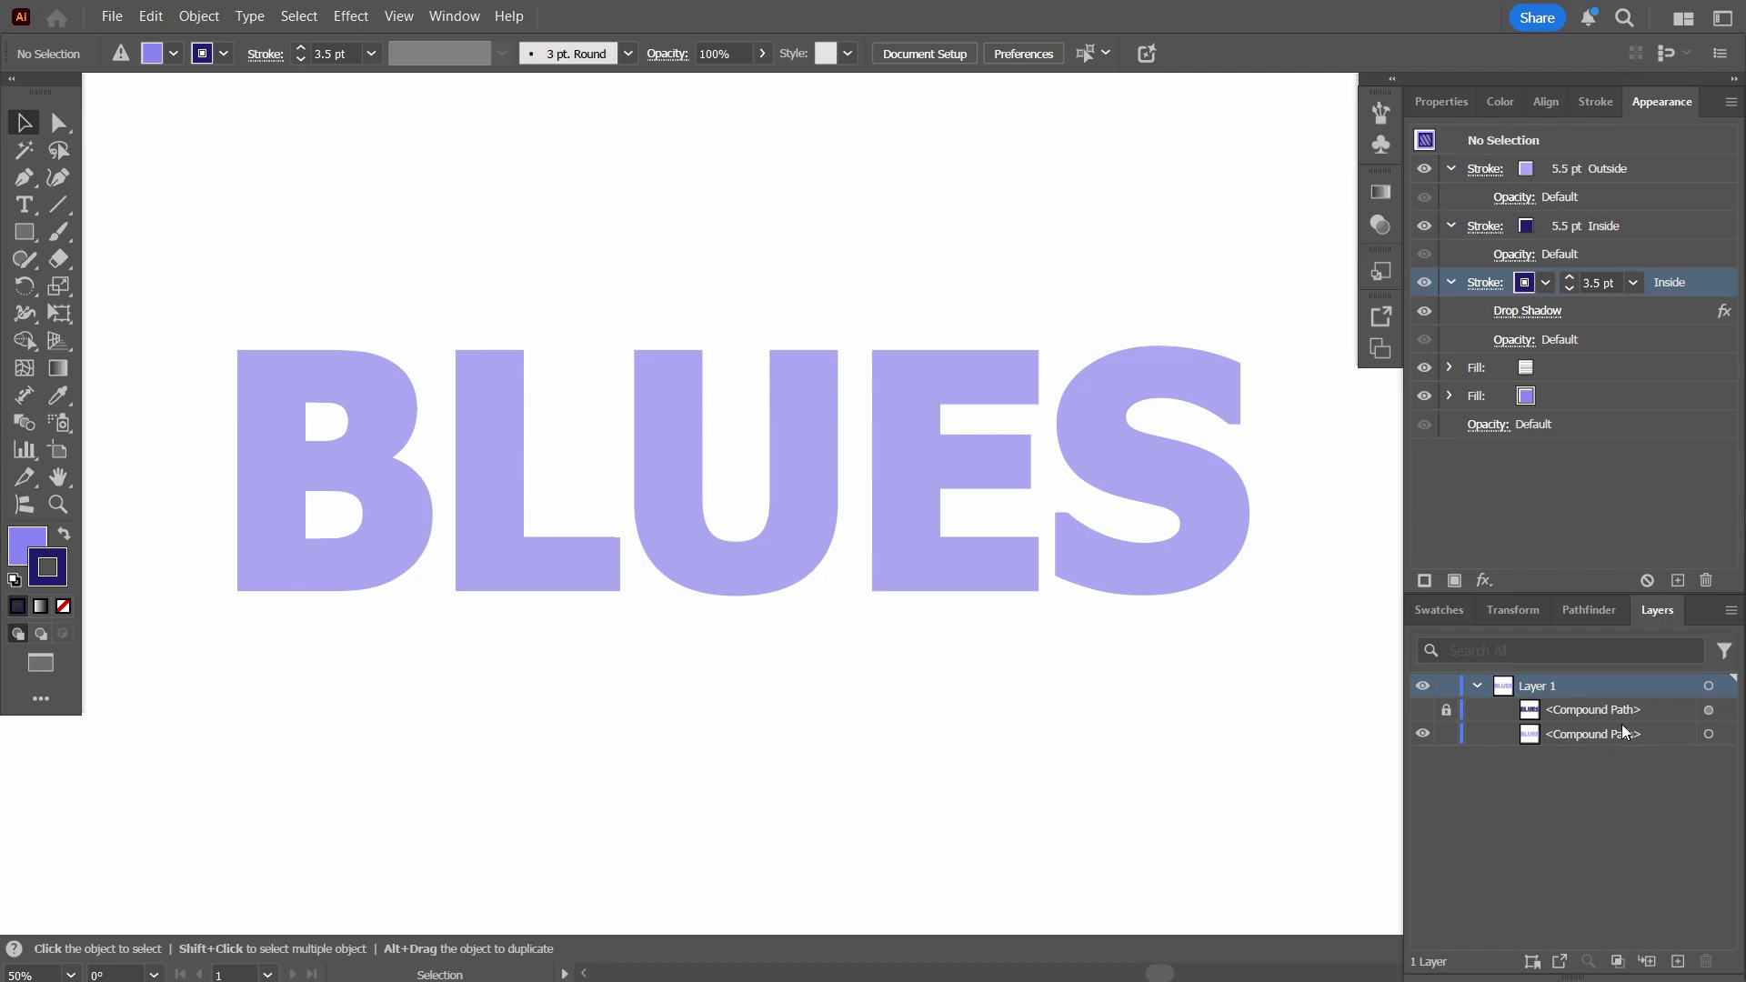
- Set the fill color of the lower BLUES compound path to hex 202070
left_click(1728, 736)
left_click(1528, 228)
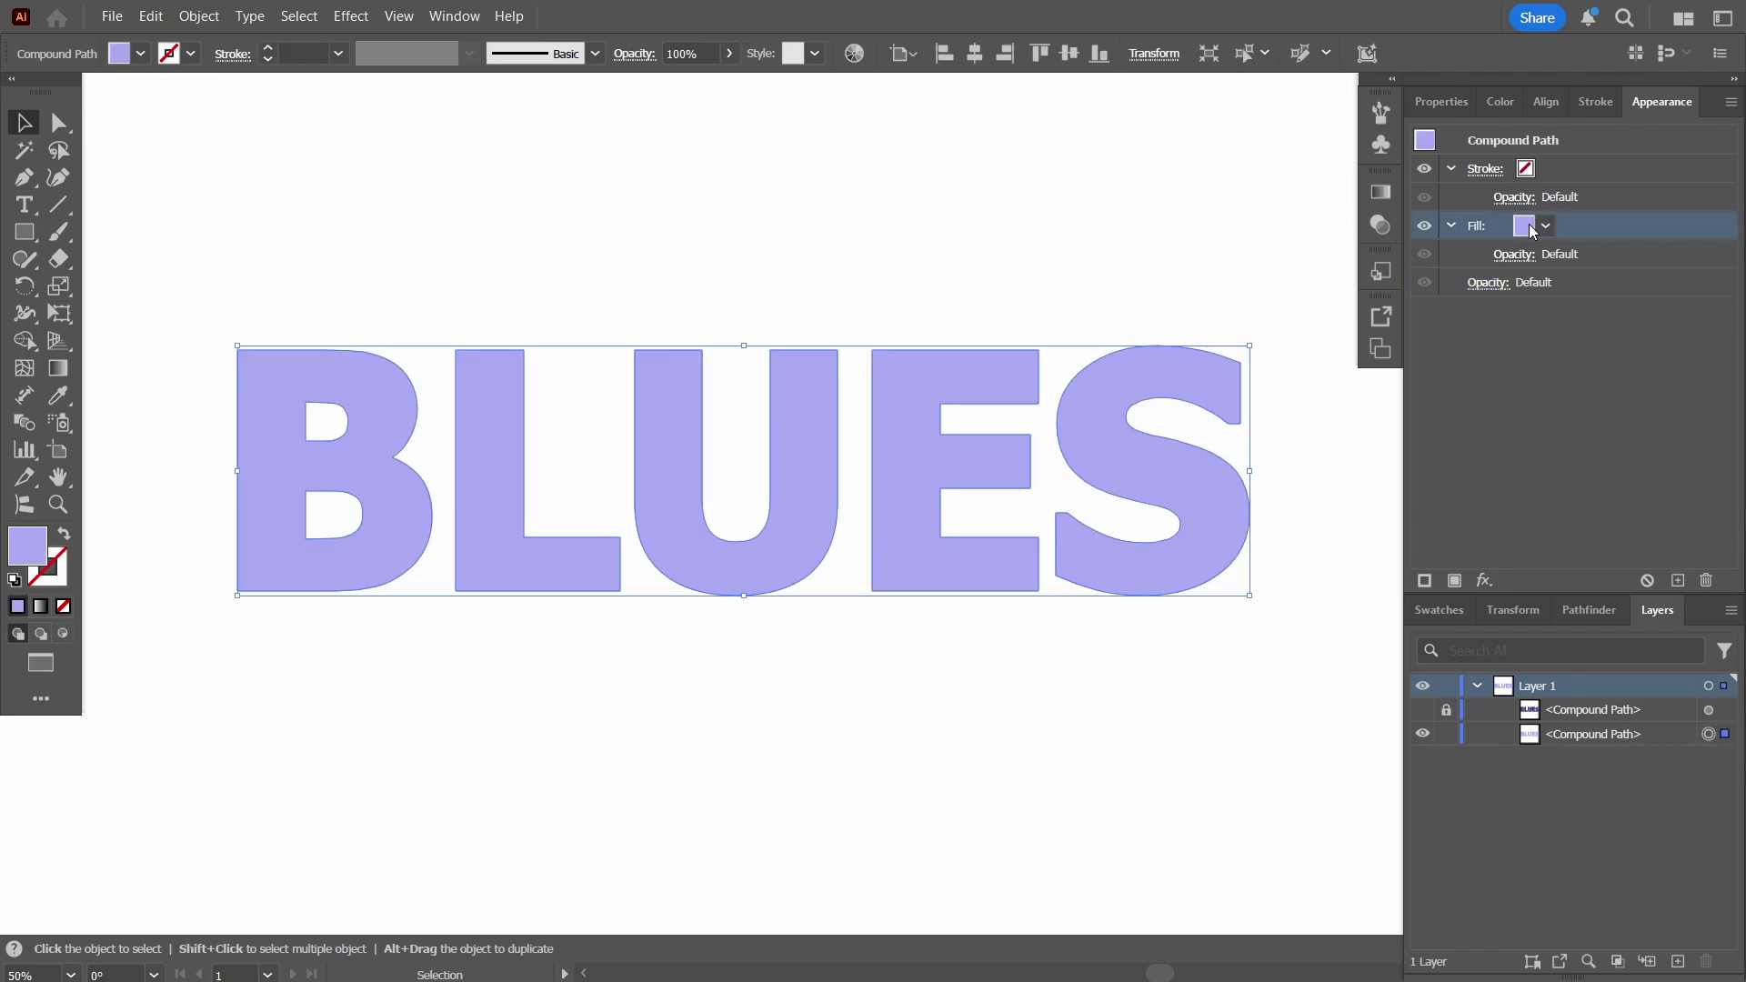
double_click(27, 546)
type("2")
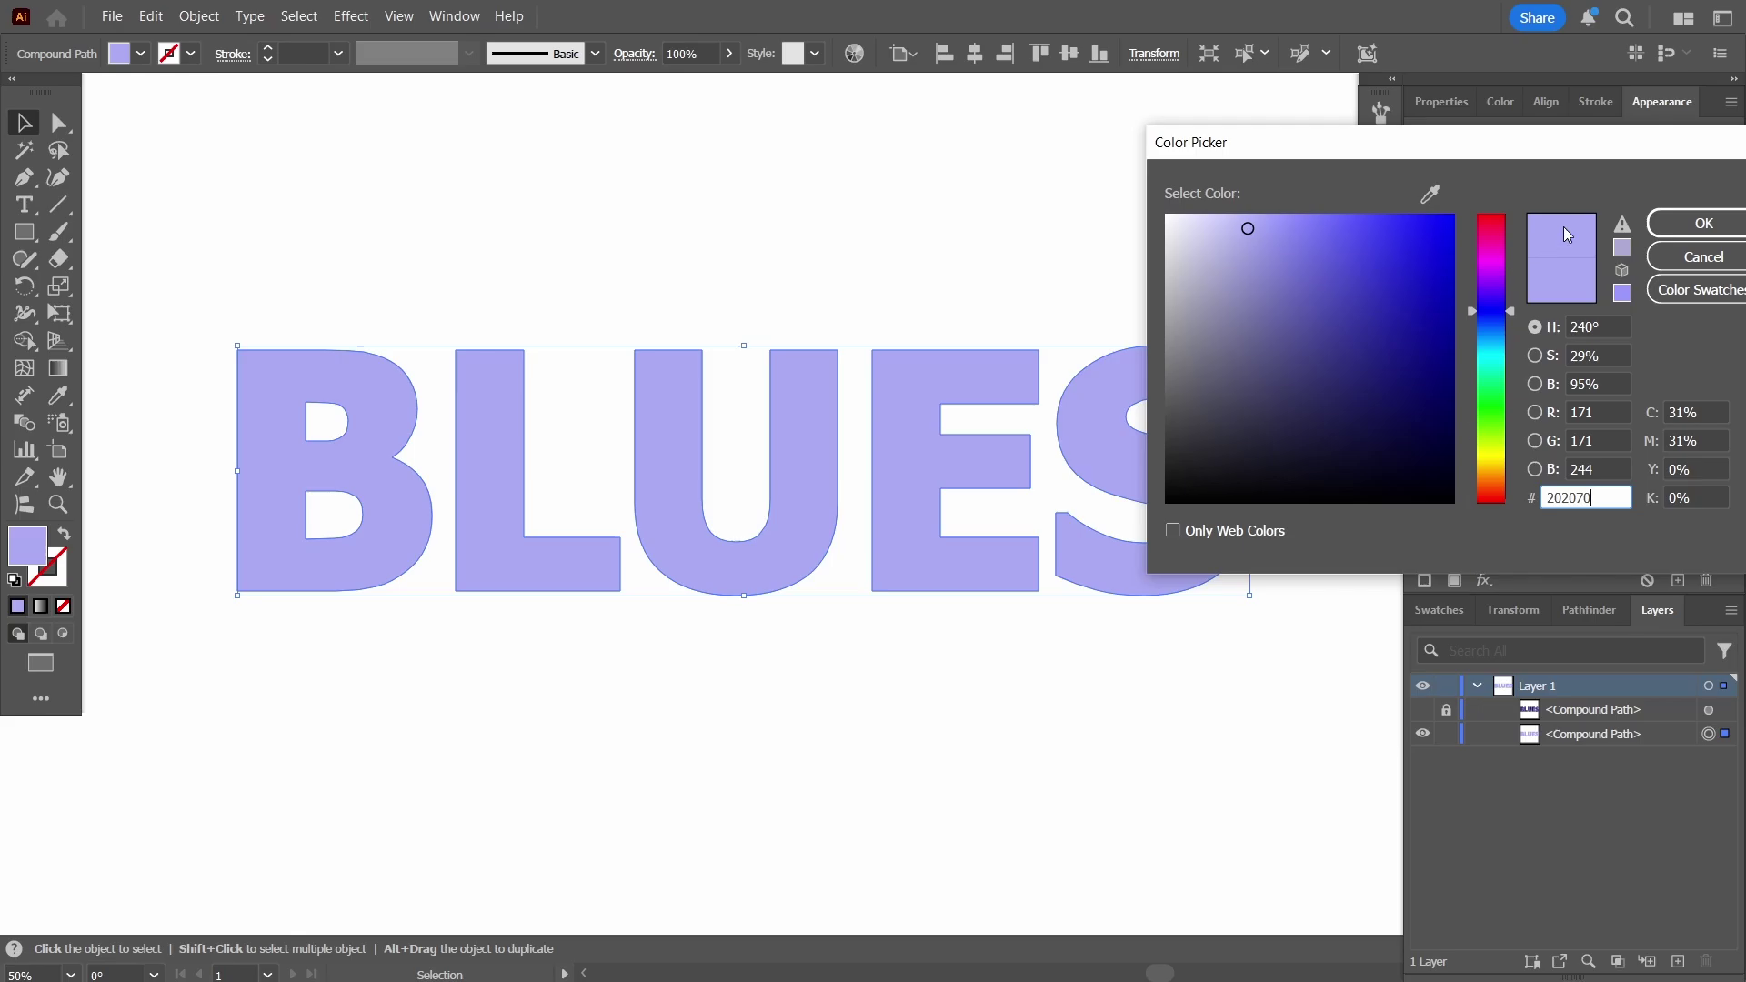
type("02070")
left_click(1704, 223)
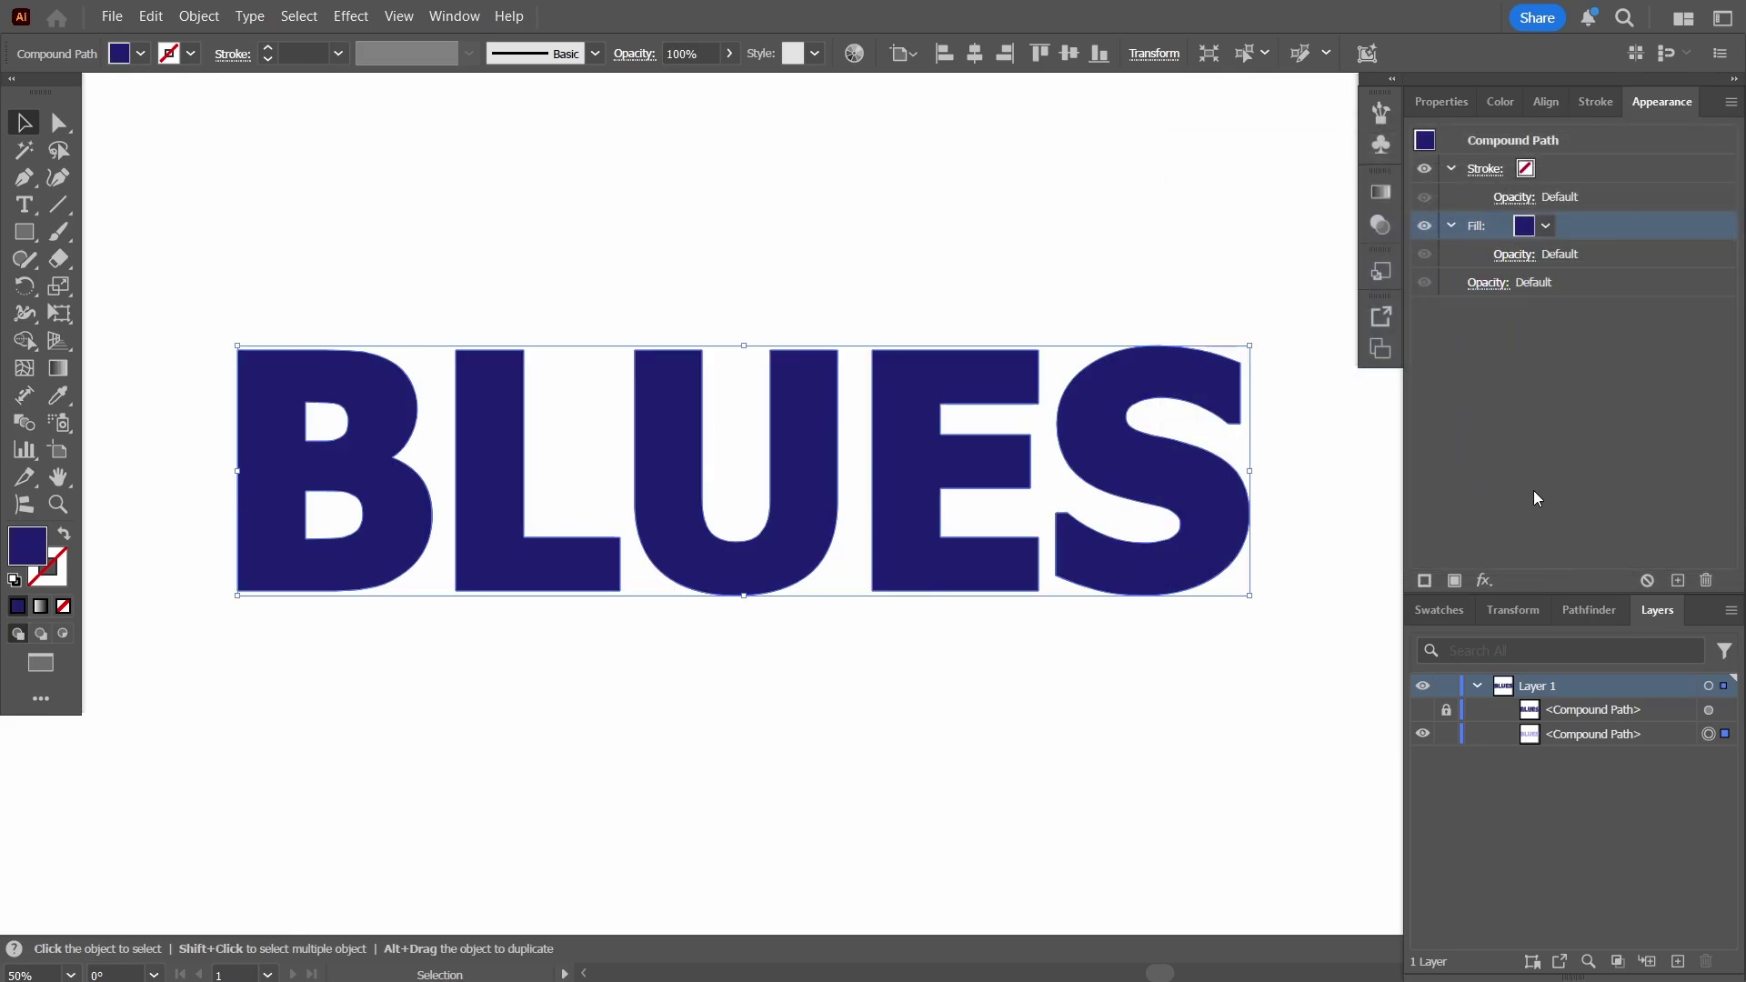
- Copy the dark BLUES compound path and paste the copy in back of it
right_click(900, 537)
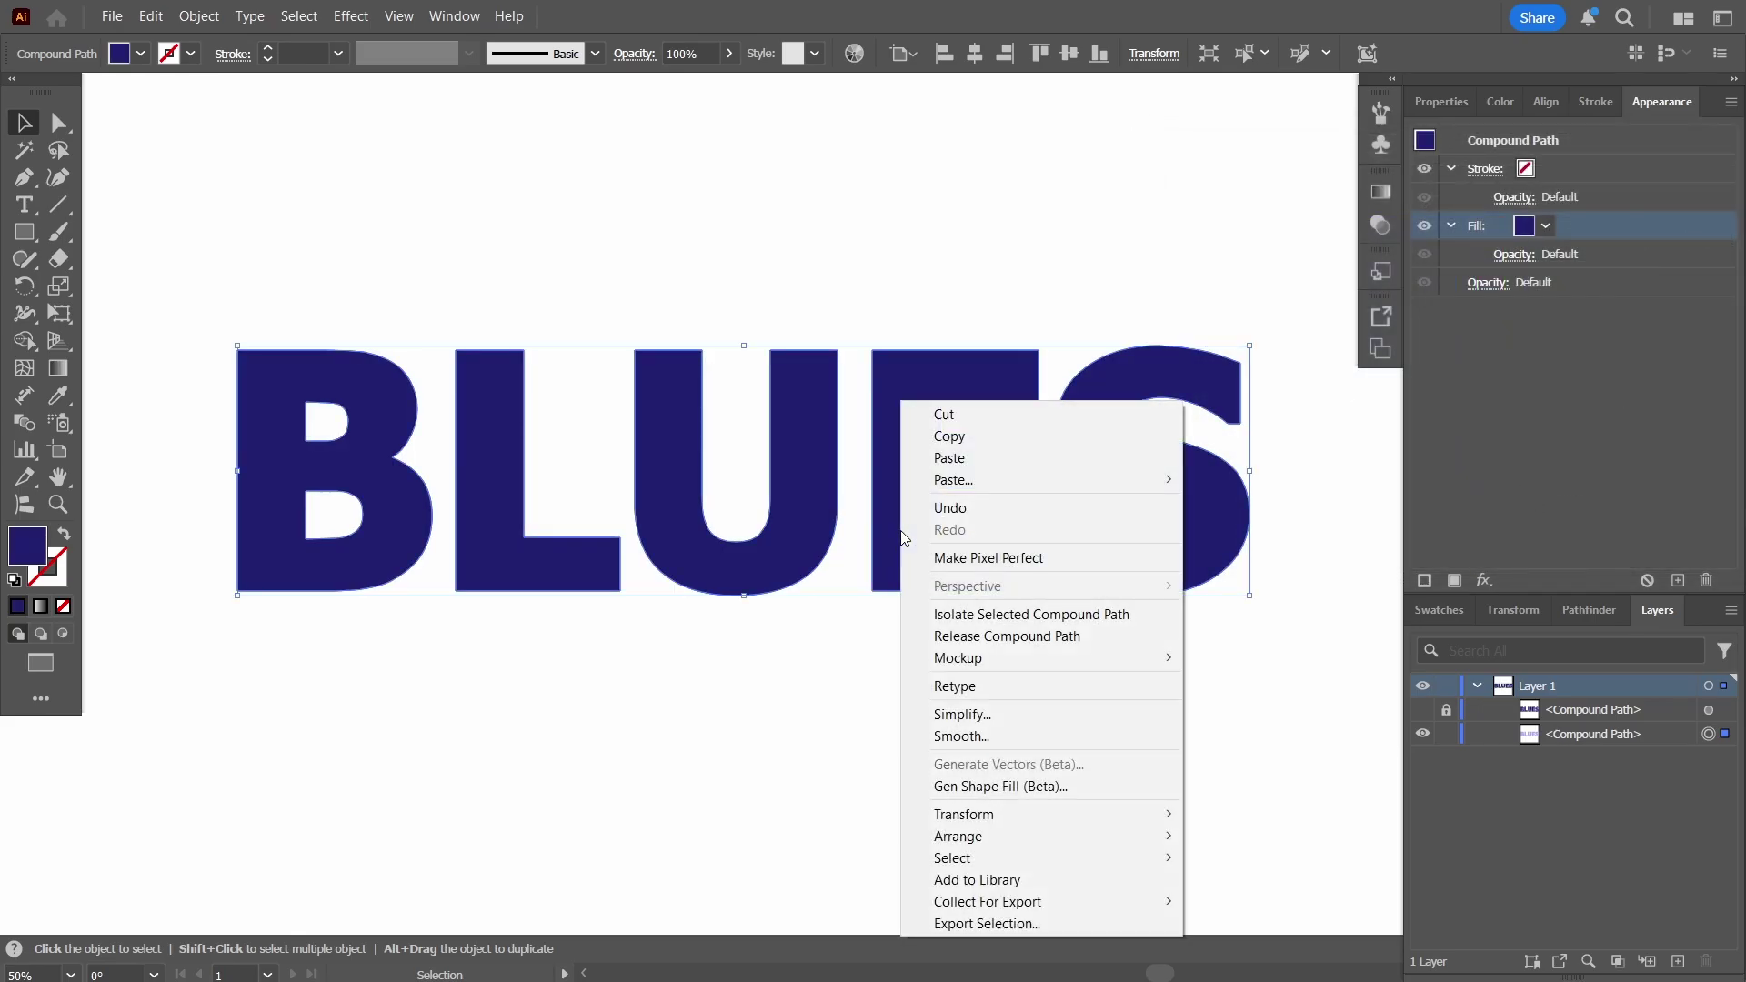
left_click(977, 443)
right_click(913, 445)
mouse_move(1055, 476)
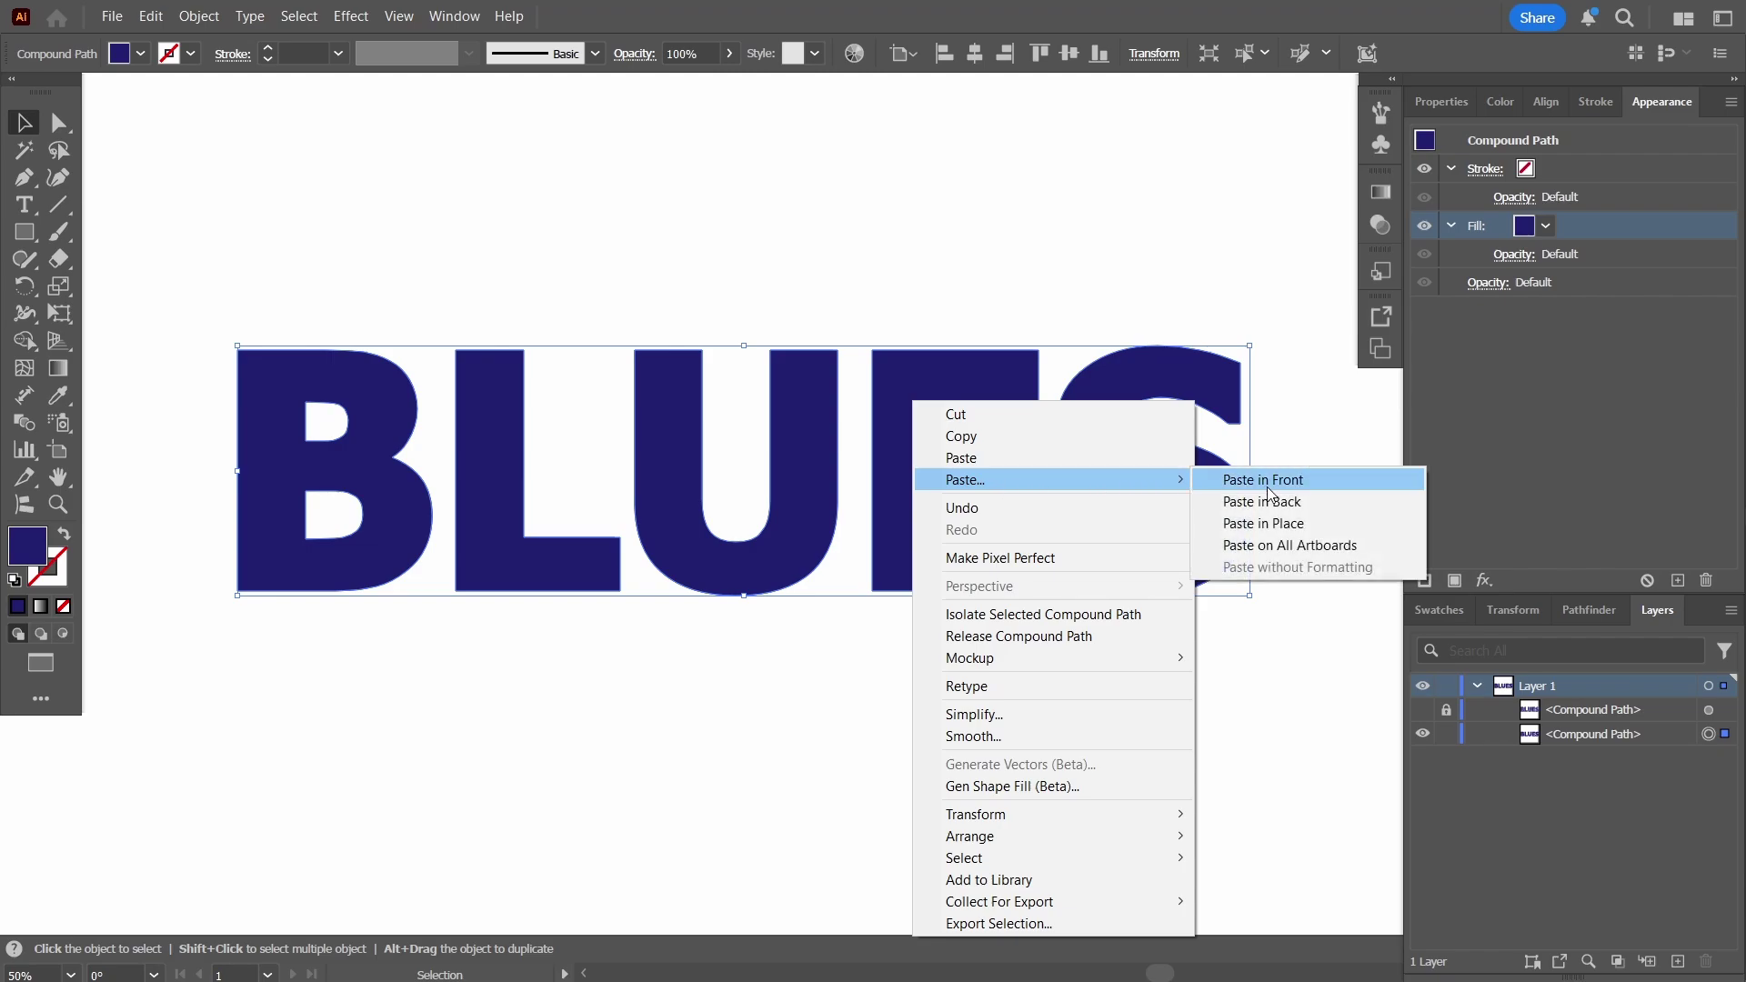
left_click(1310, 499)
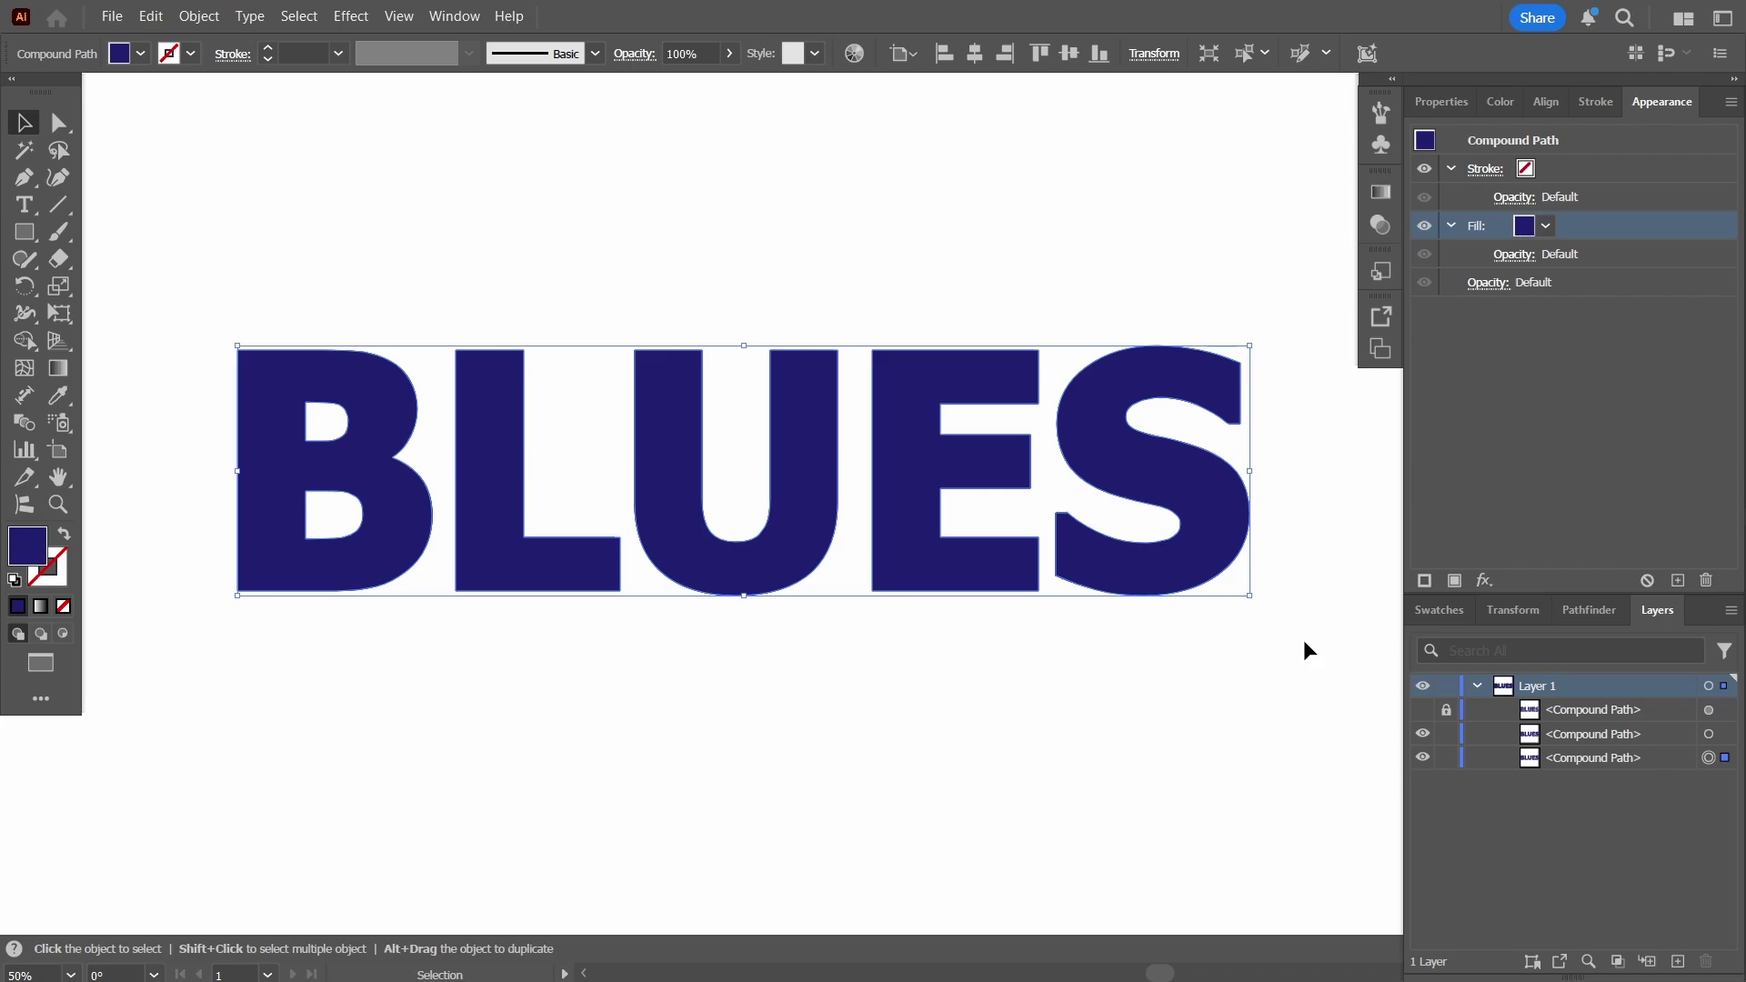
- Nudge the back copy of the dark BLUES lettering about 20 px right and 20 px down, and deselect it
key("Right")
key("Right")
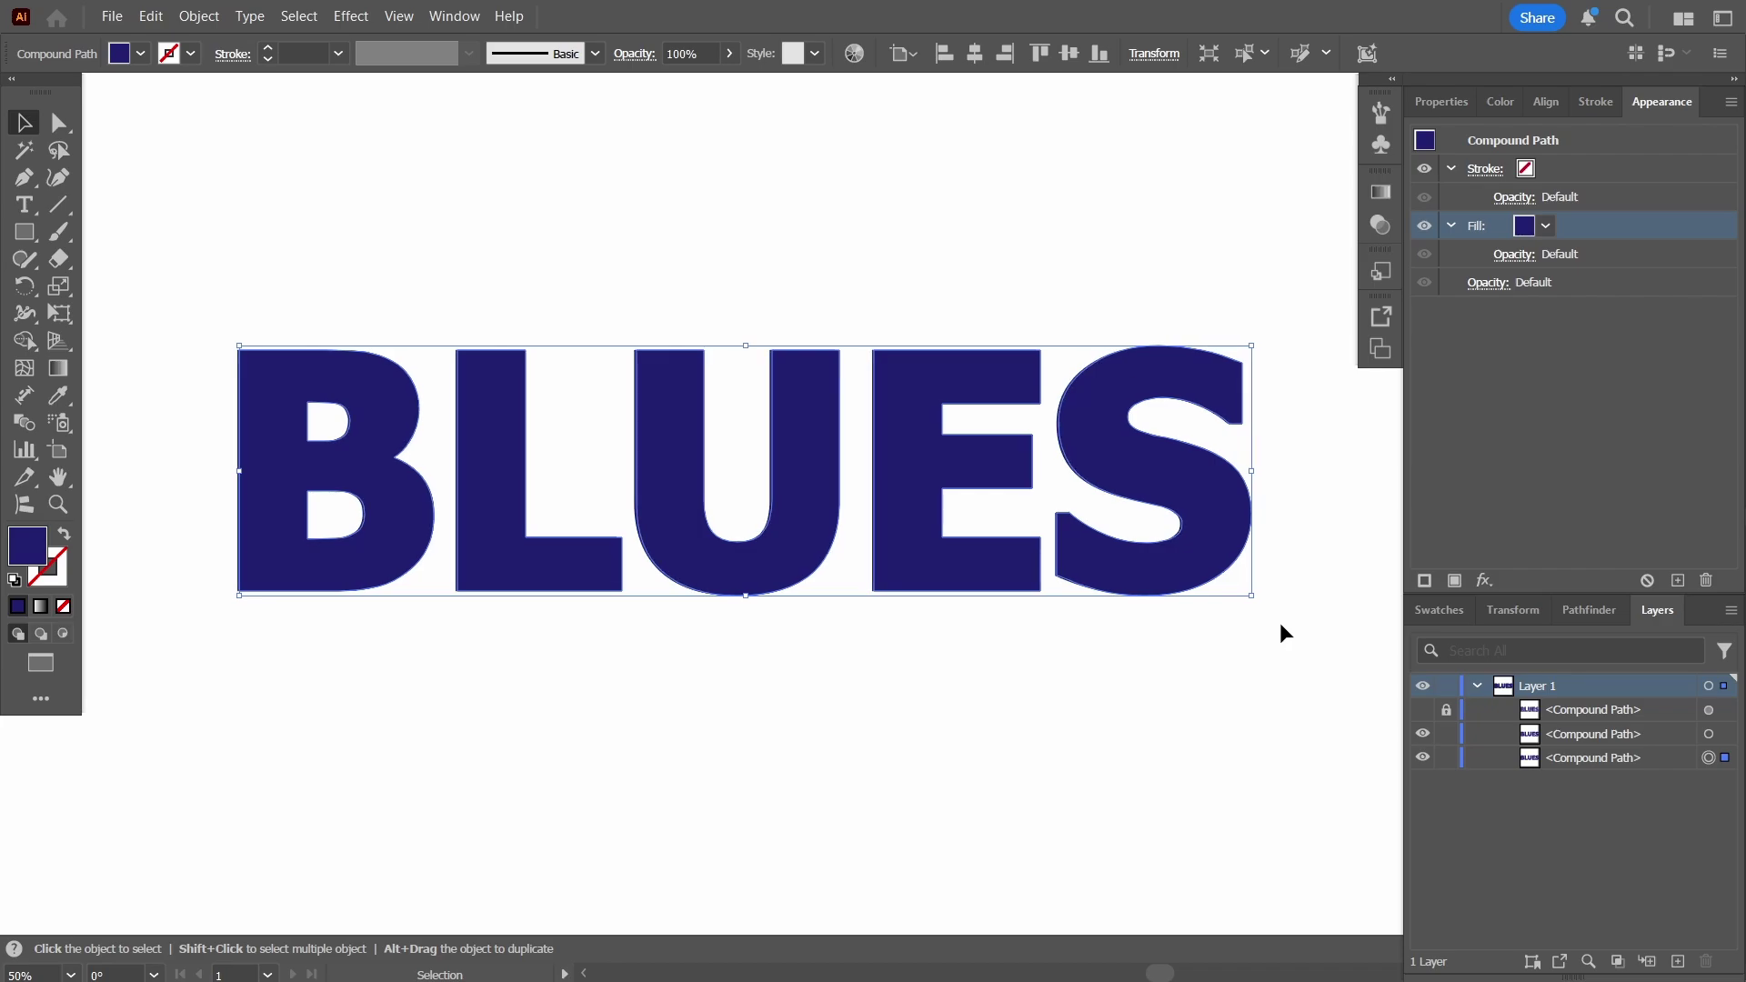
key("Right")
key("Right")
key("Right")
key("Right")
key("Right")
key("Right")
key("Right")
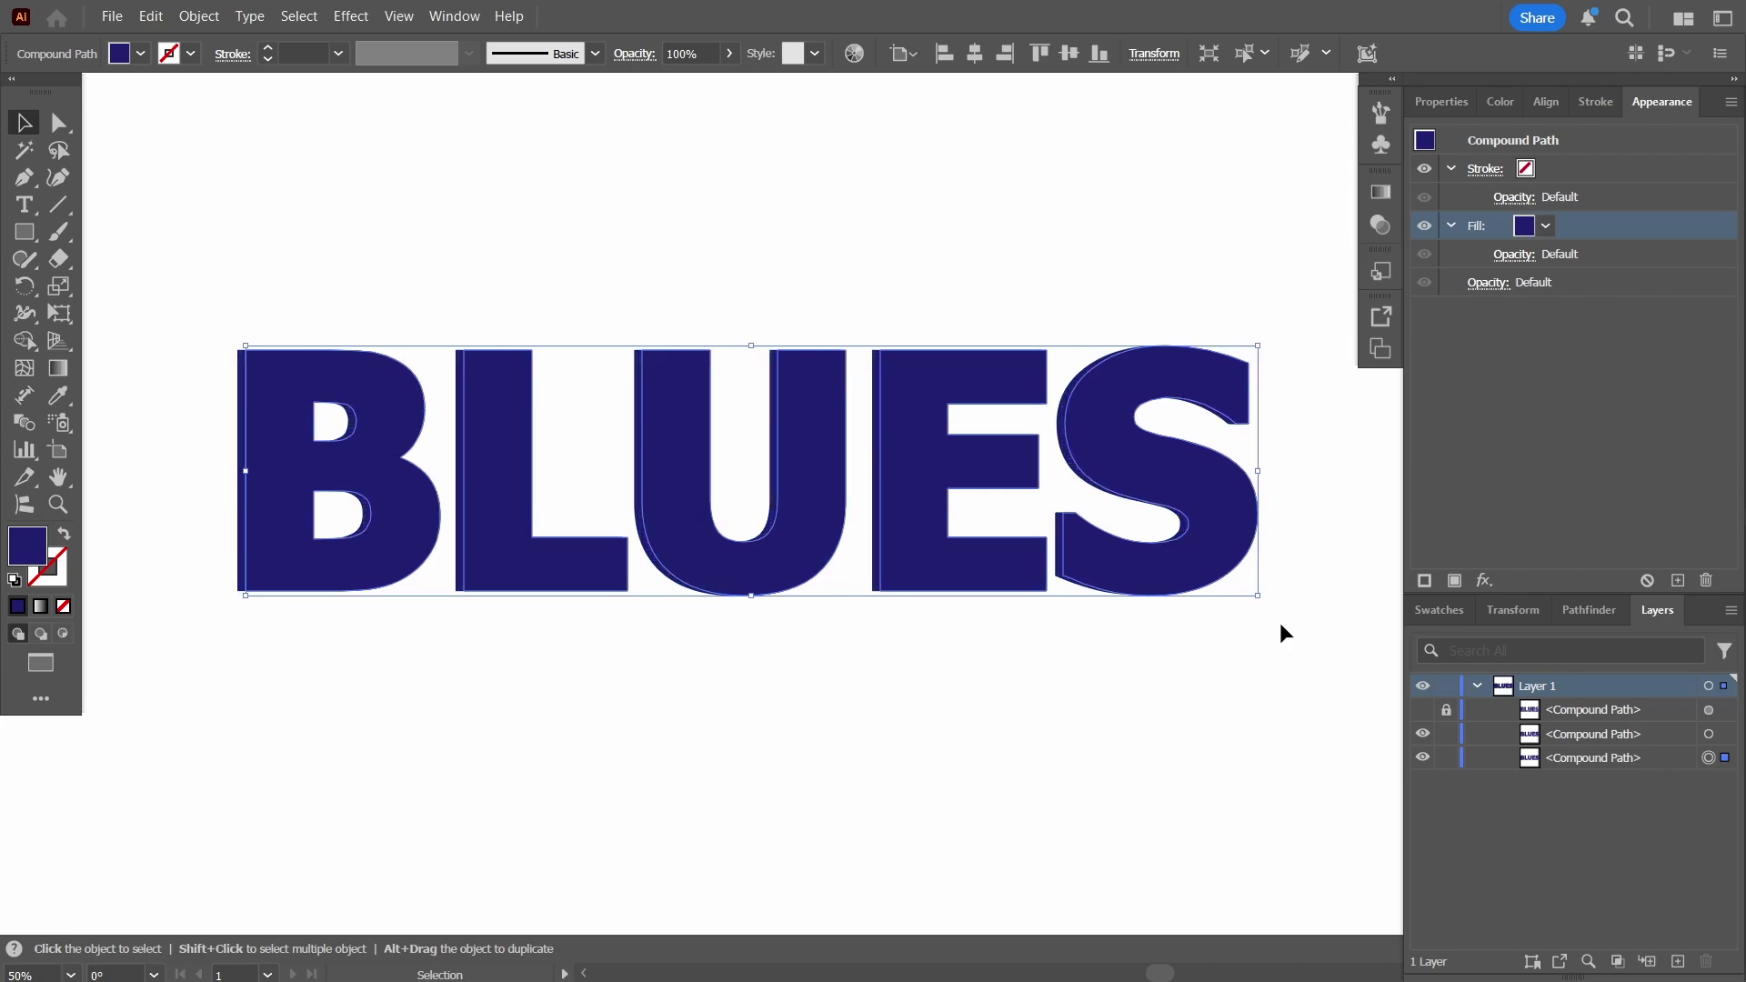
key("Right")
key("Right")
key("Right")
key("Right")
key("Right")
key("Right")
key("Right")
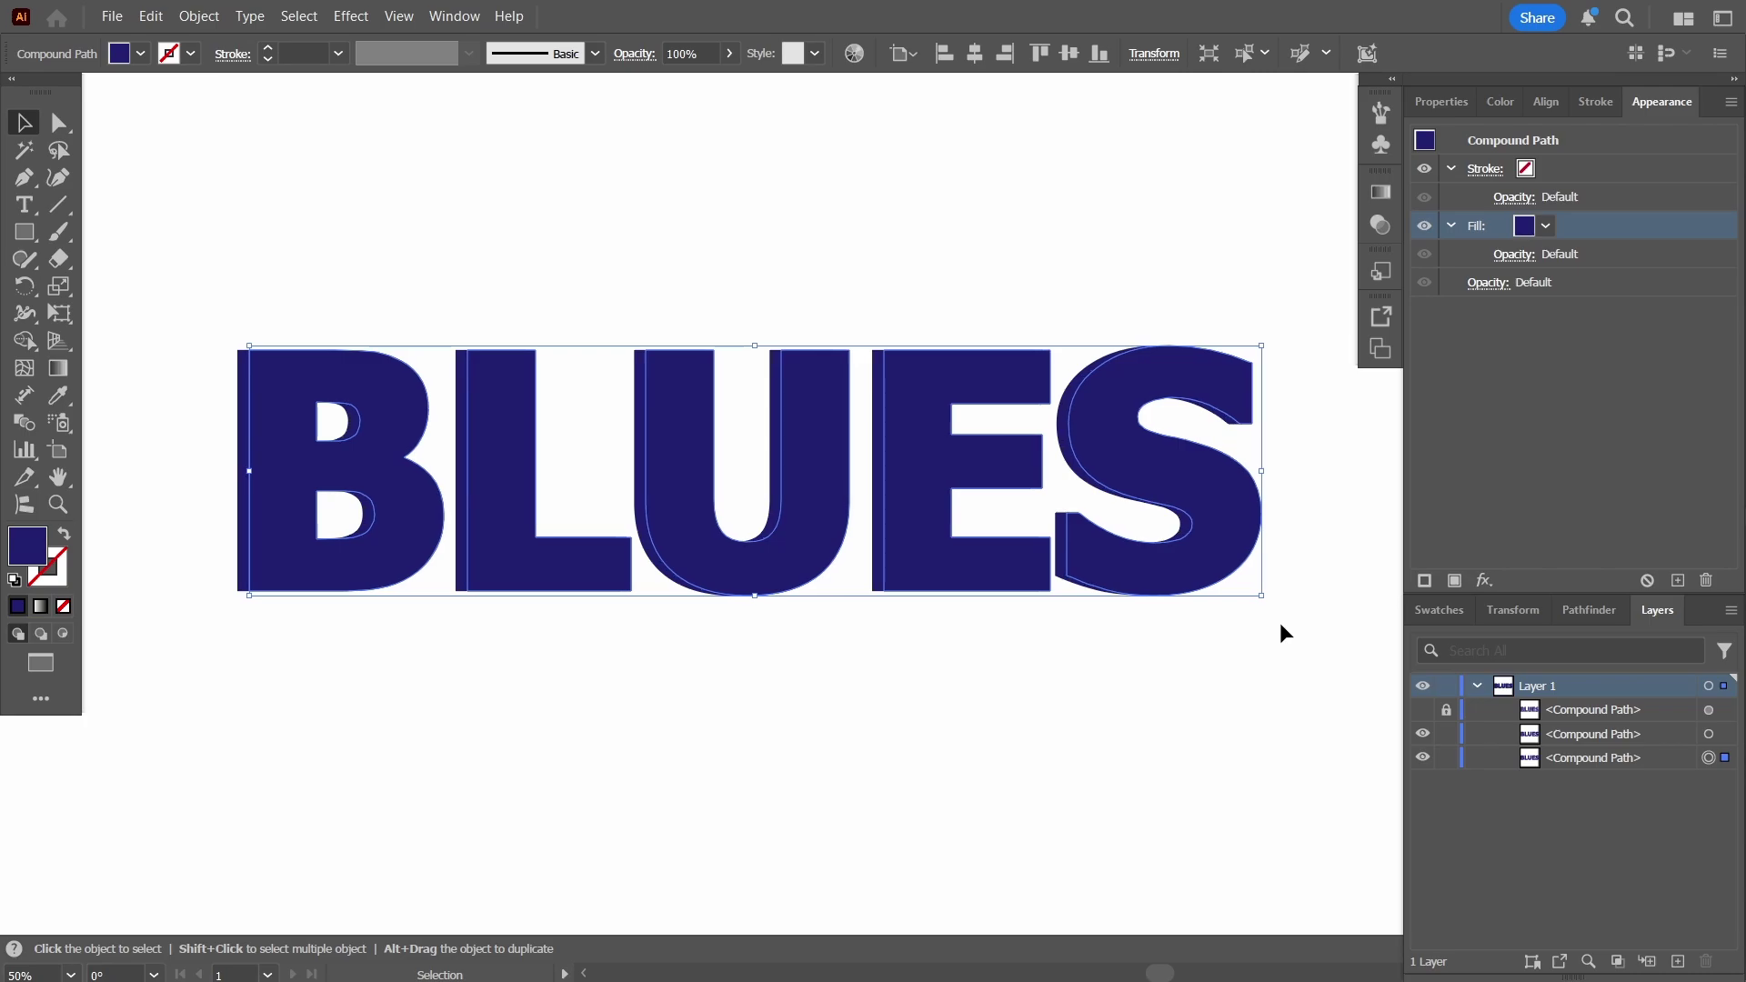
key("Right")
key("Right")
key("Right")
key("Right")
key("Right")
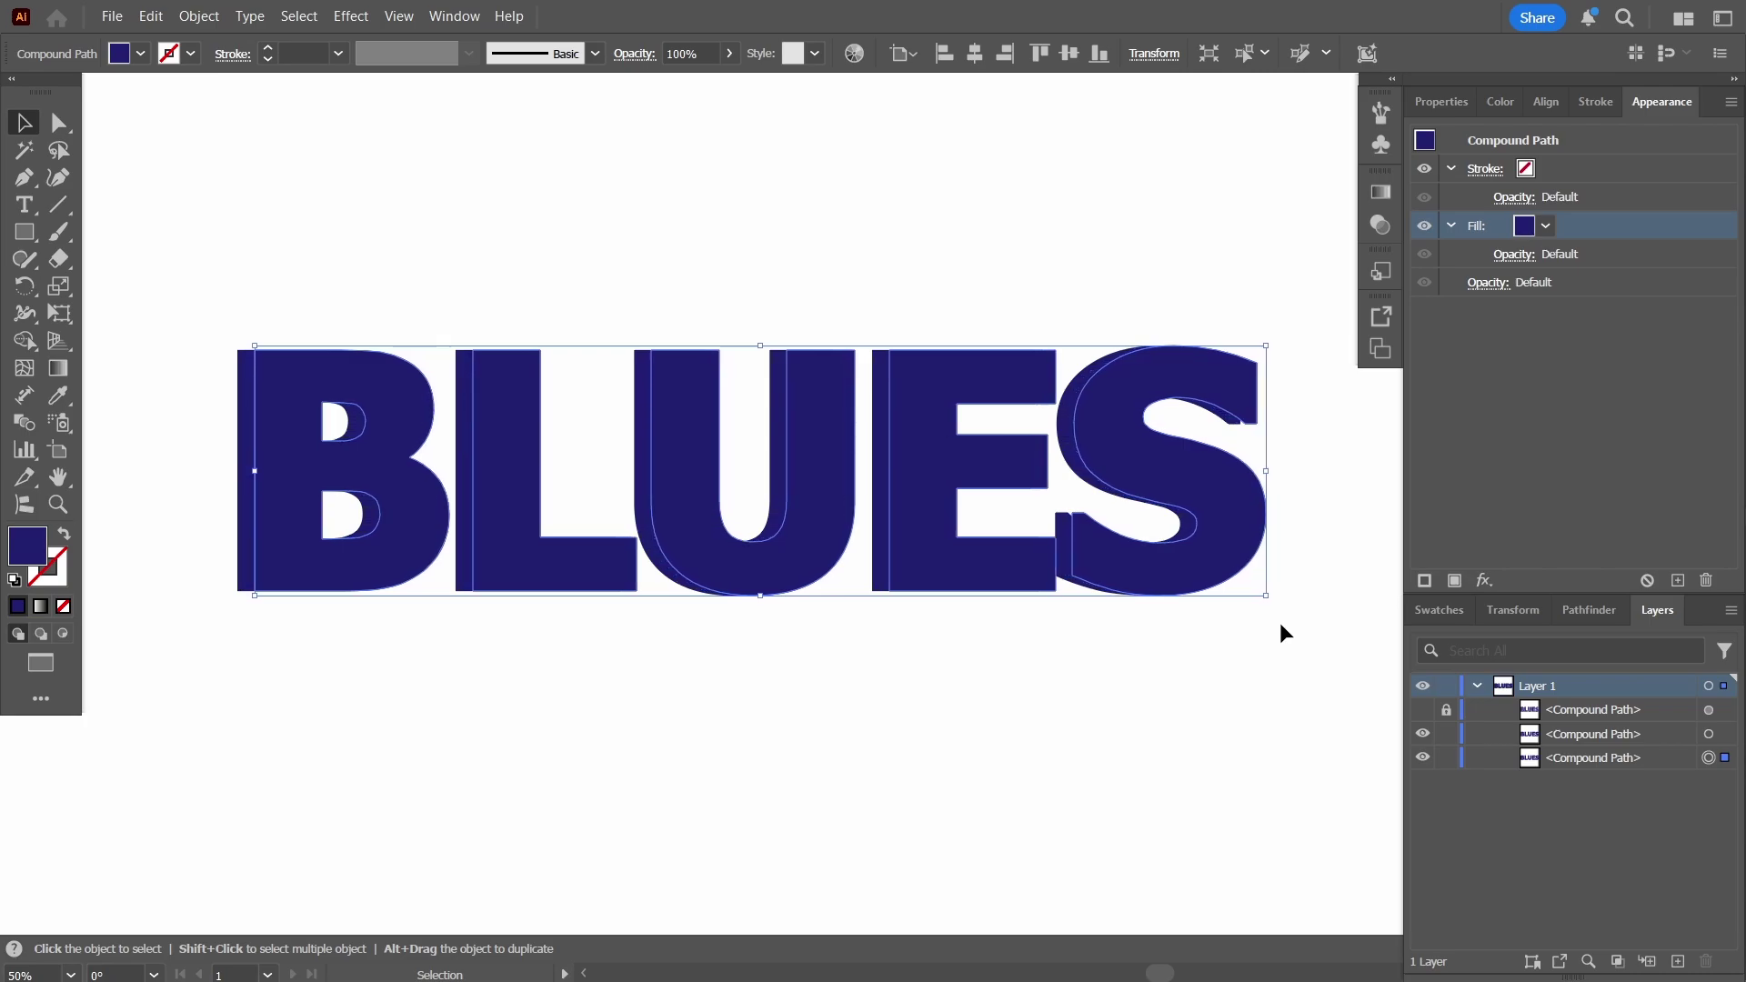
key("Down")
key("Down")
key("Down")
key("Down")
key("Down")
key("Down")
key("Down")
key("Down")
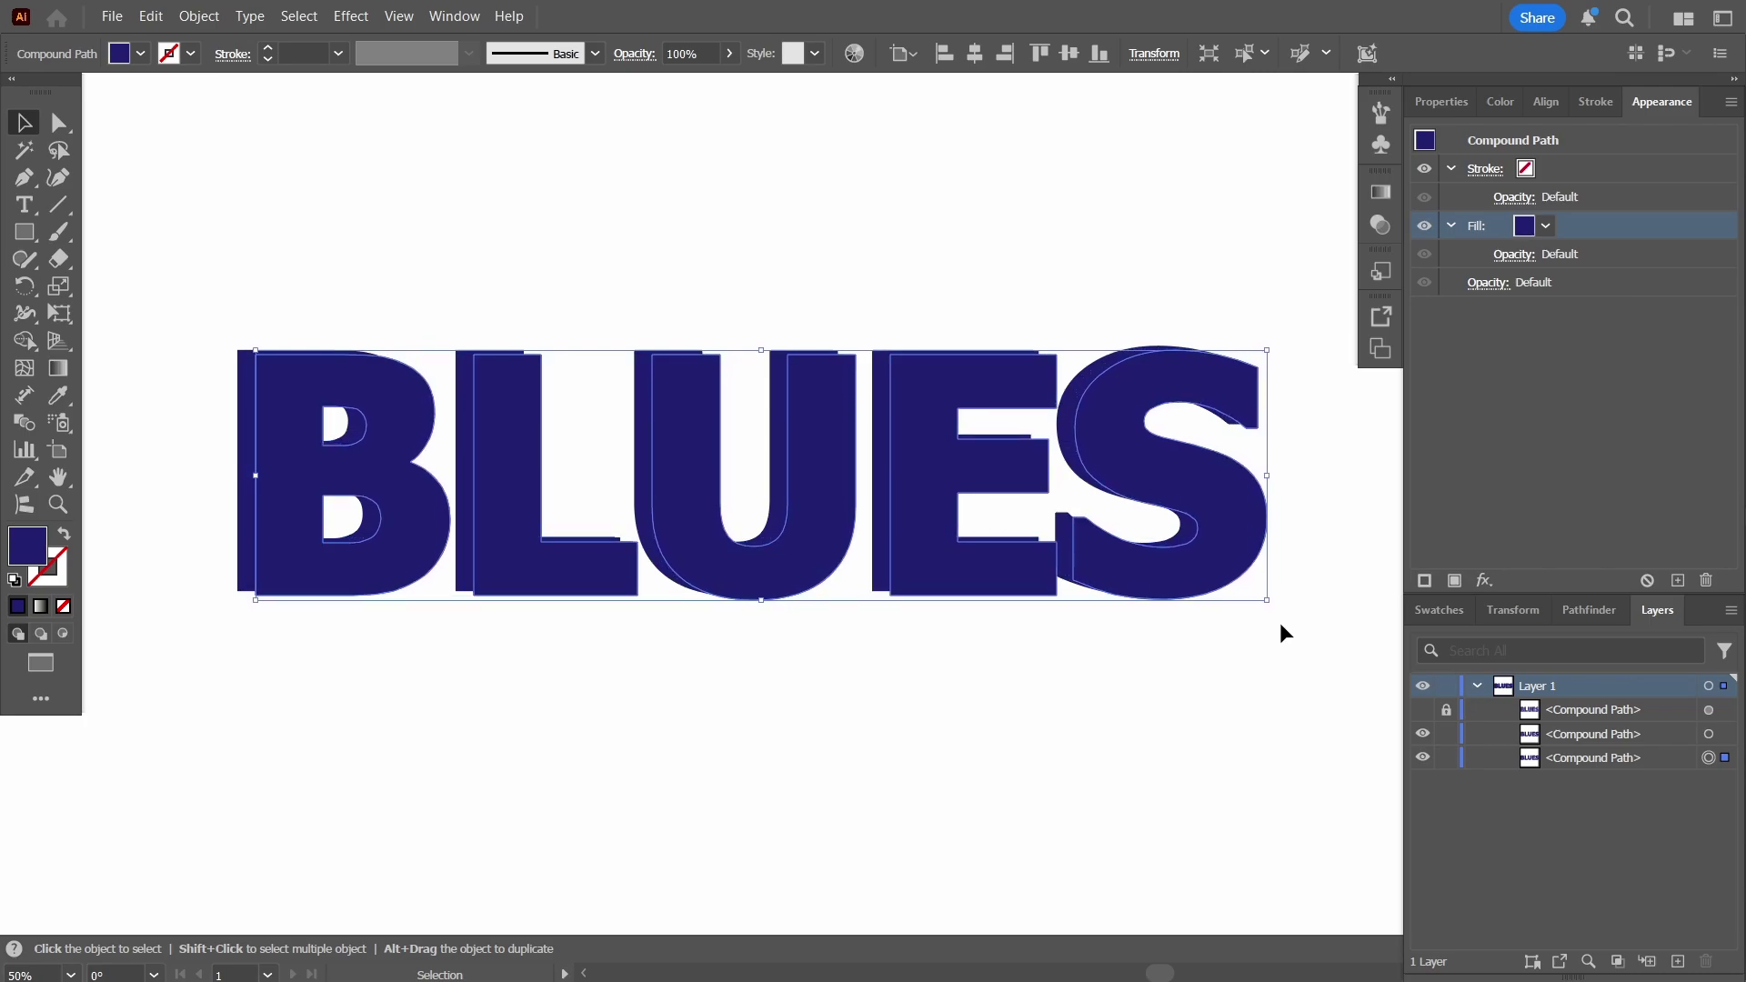
key("Down")
key("Down")
key("Down")
key("Down")
key("Down")
key("Down")
key("Down")
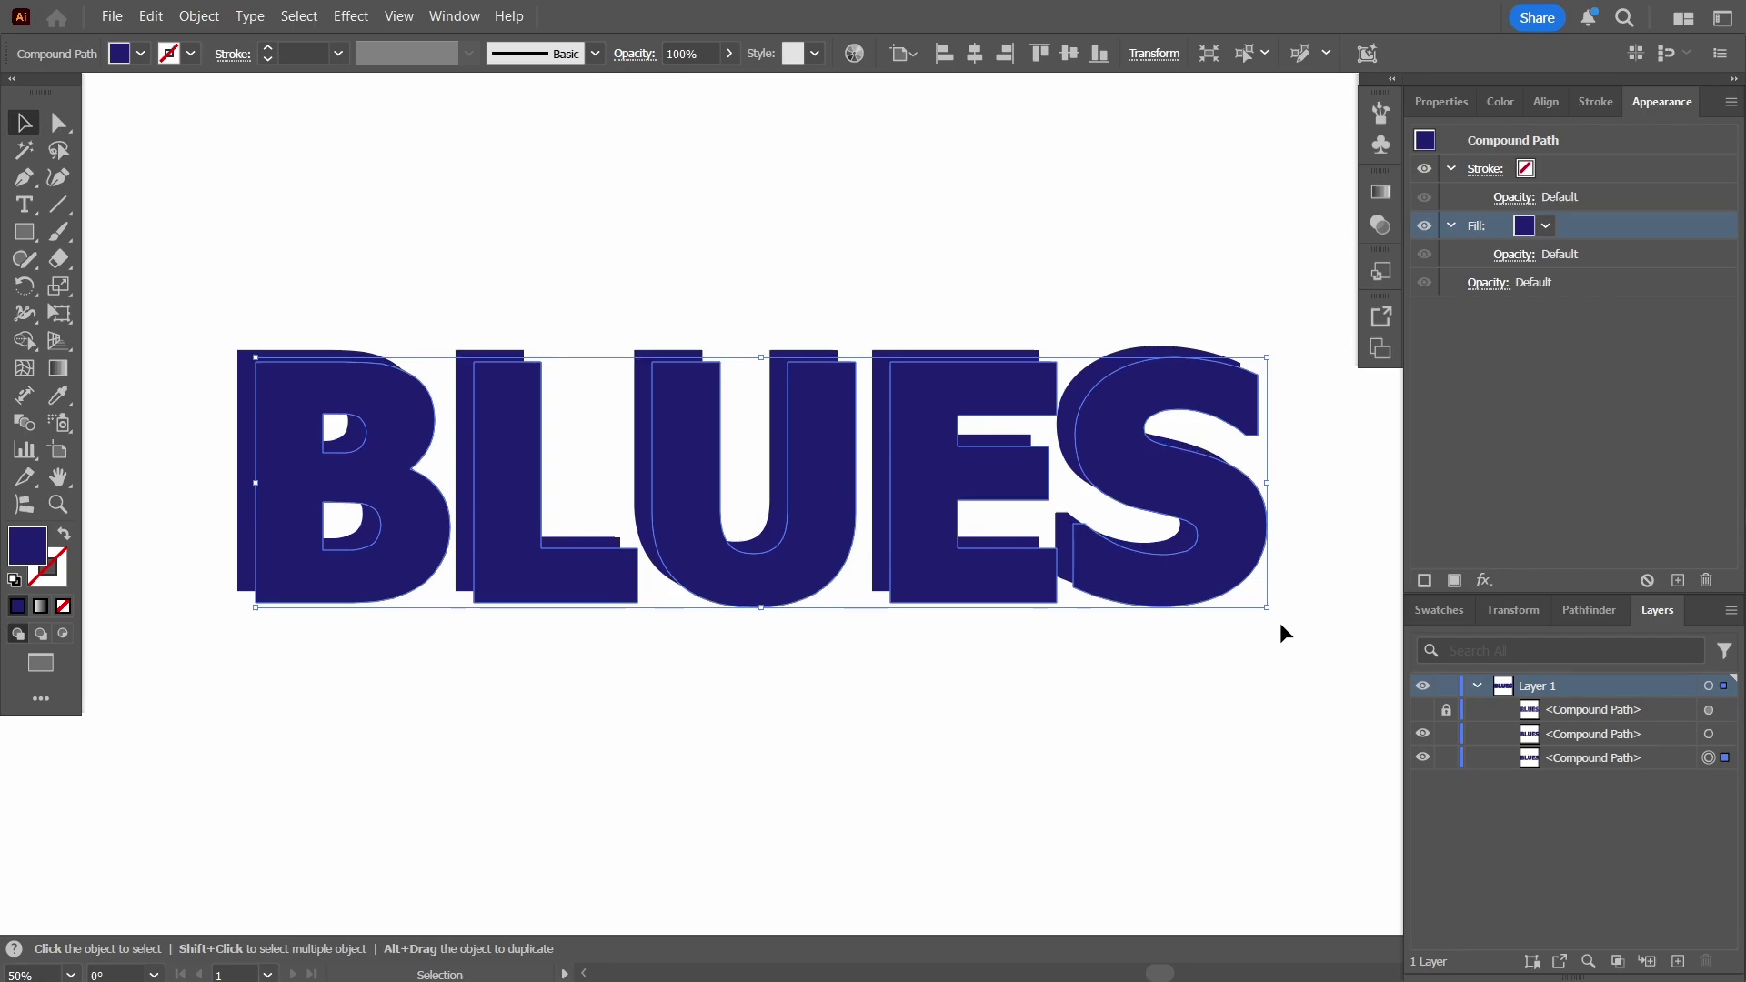
key("Down")
key("Down")
key("Down")
key("Down")
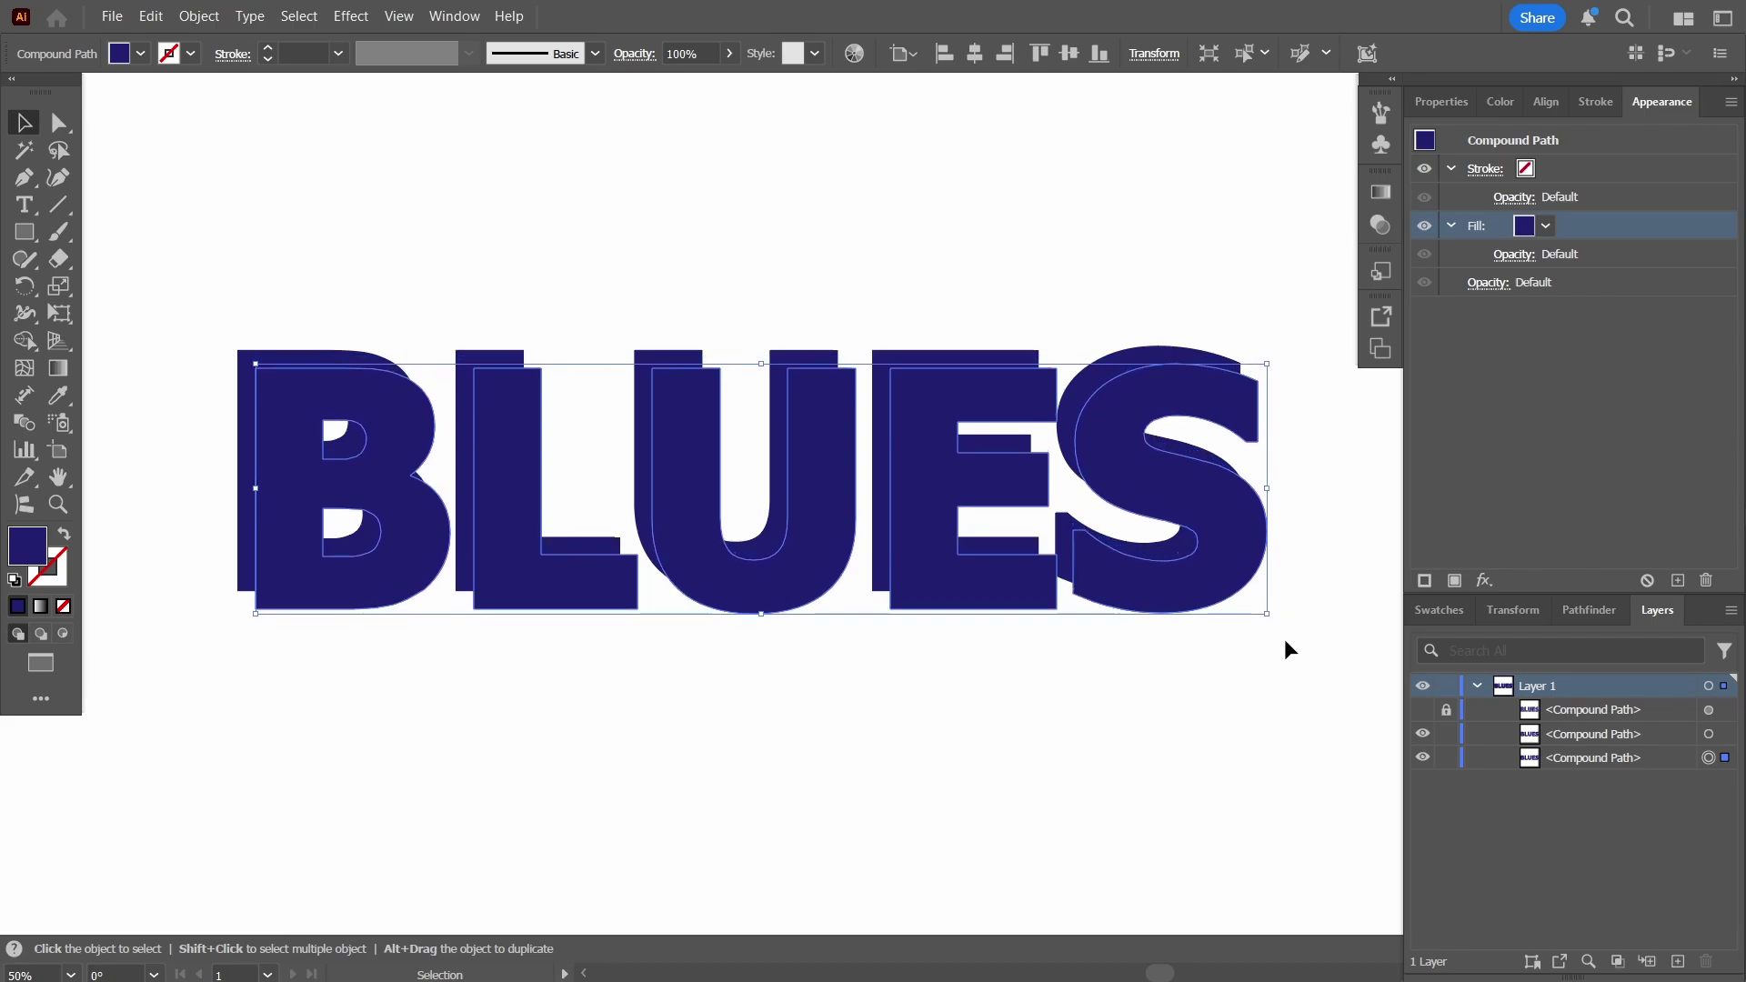
left_click(1253, 814)
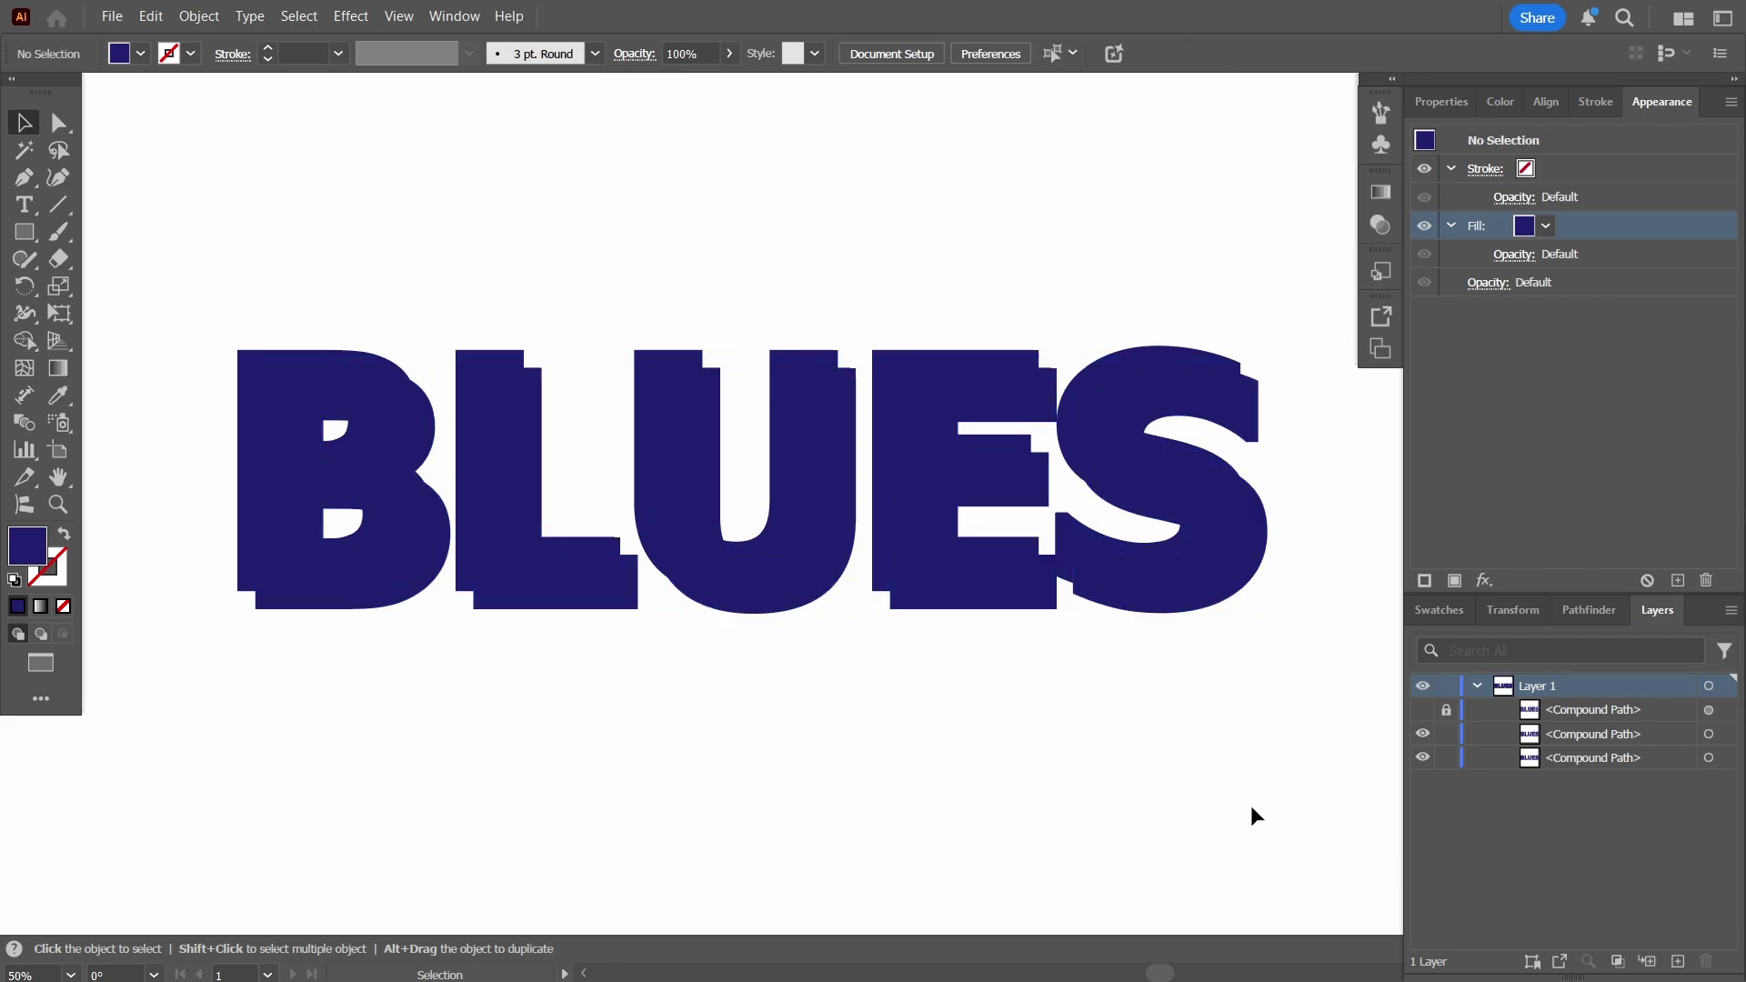
- Show the patterned BLUES lettering again and select both dark compound paths beneath it in Layer 1
left_click(1723, 758)
left_click(1716, 733)
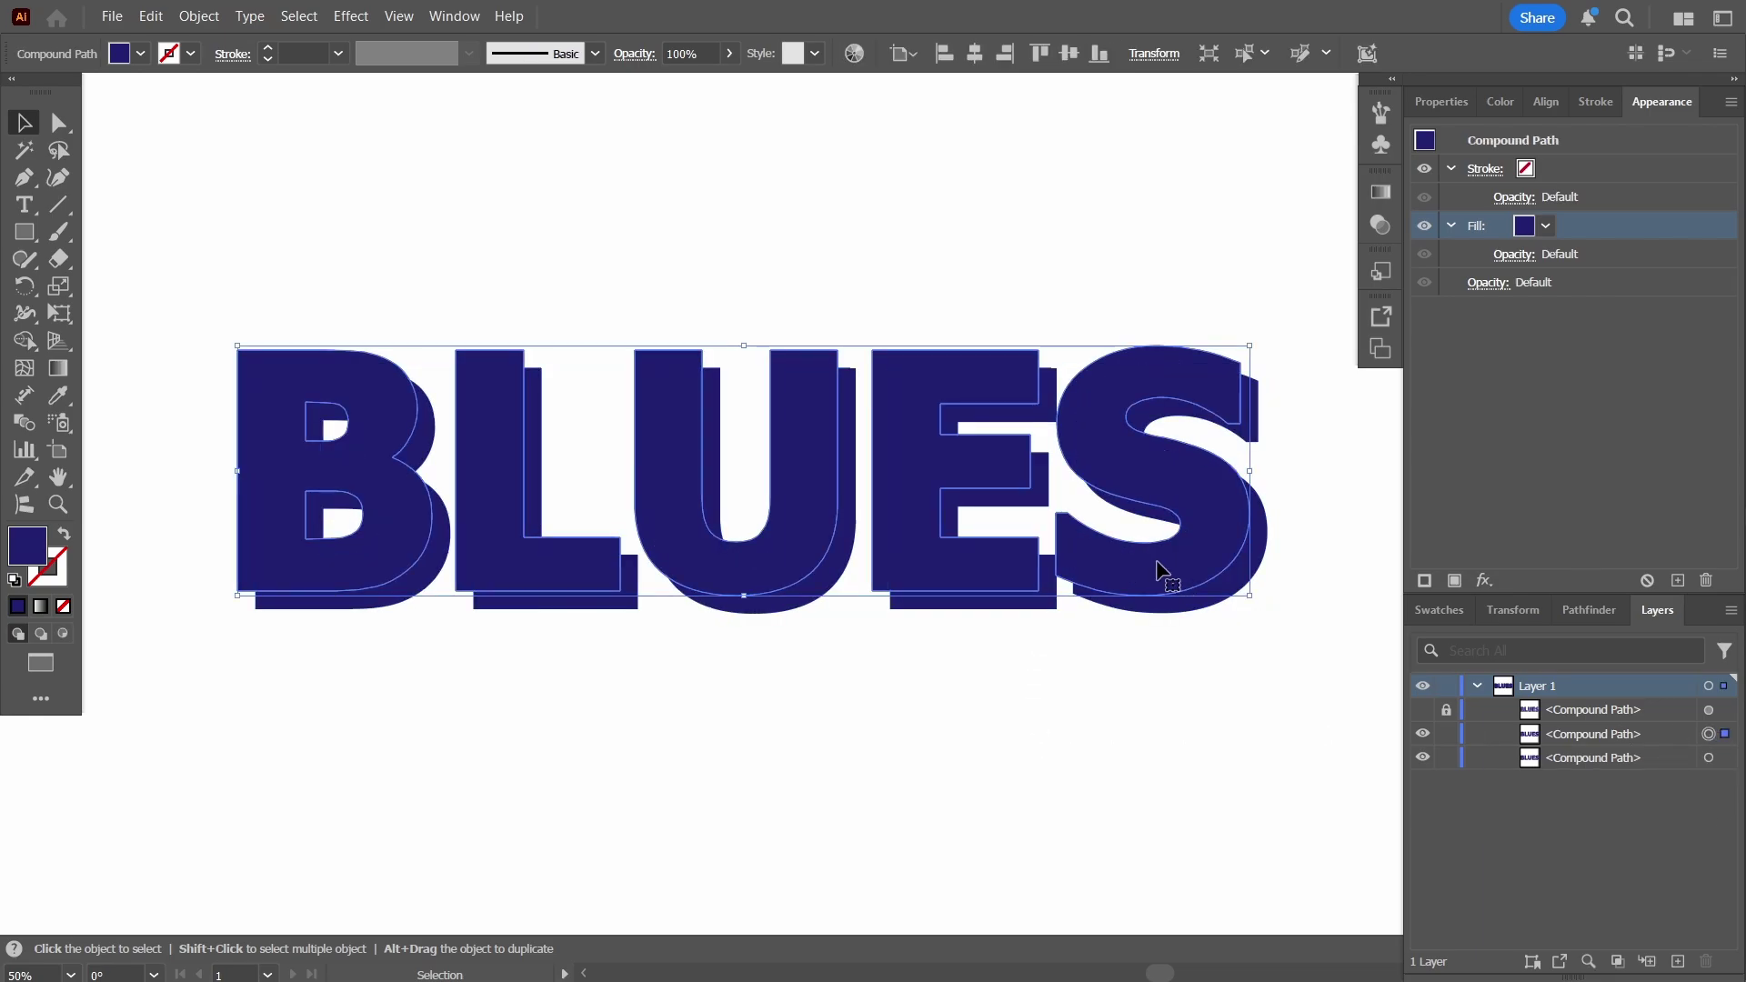
left_click_drag(1158, 571, 1176, 589)
left_click(1240, 588)
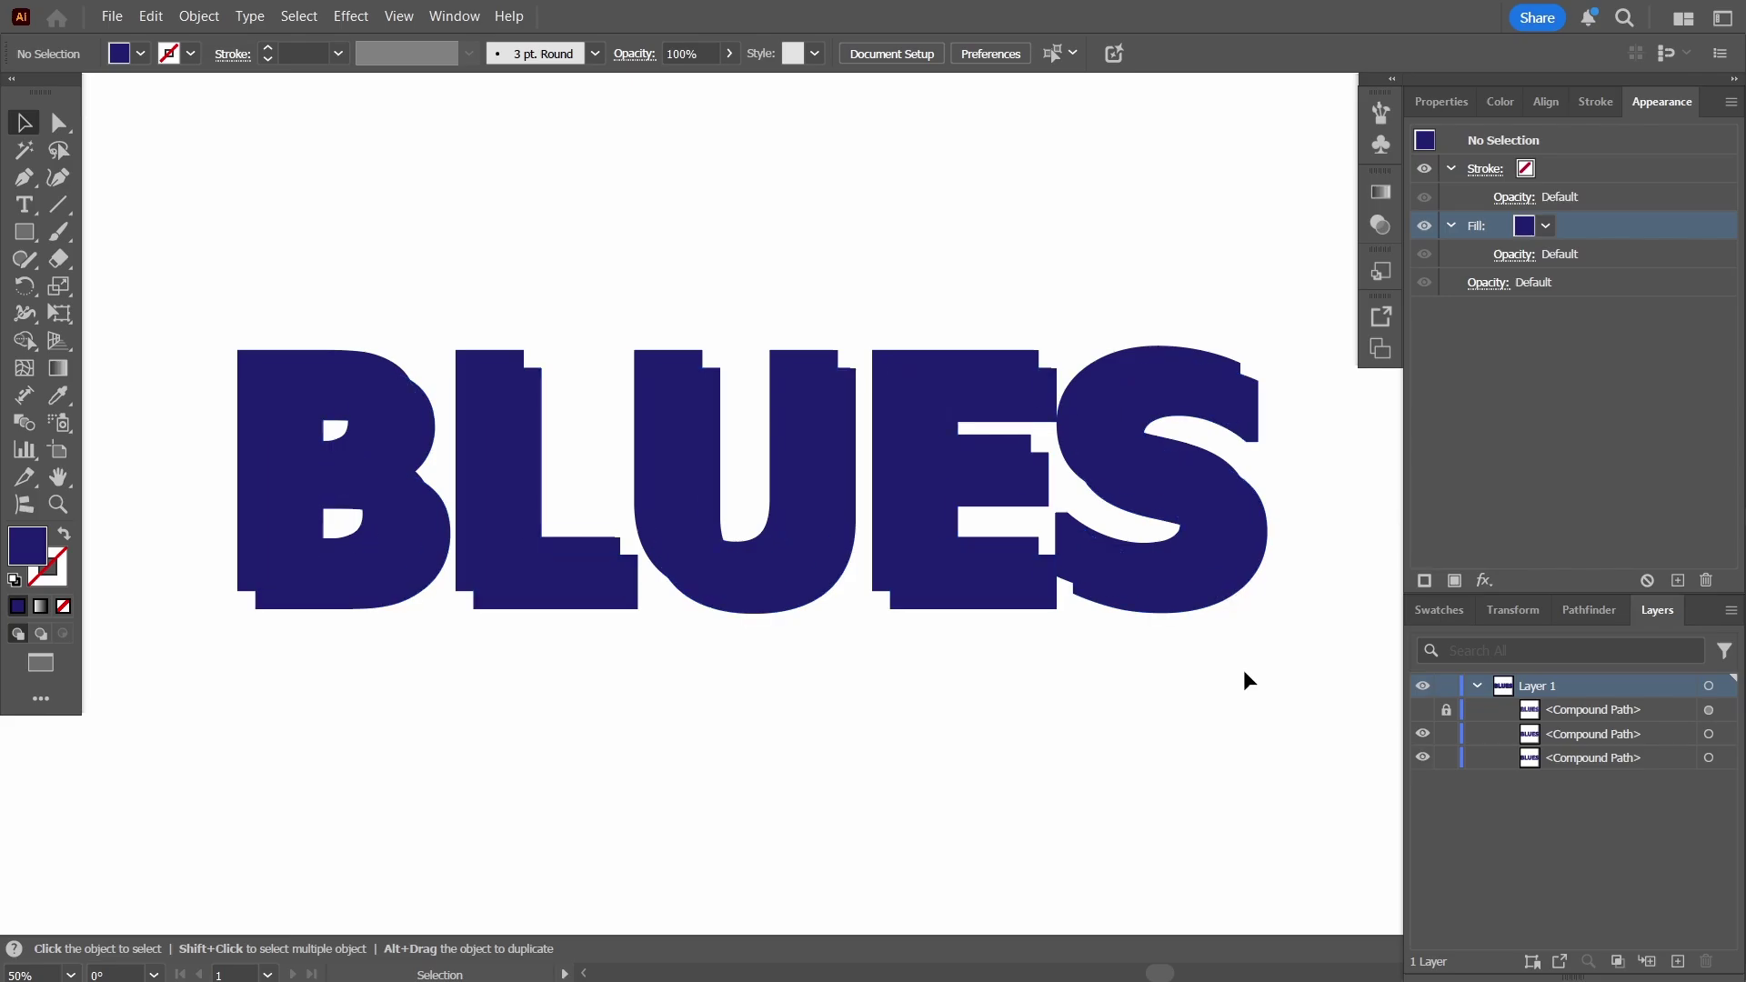
key("ctrl+z")
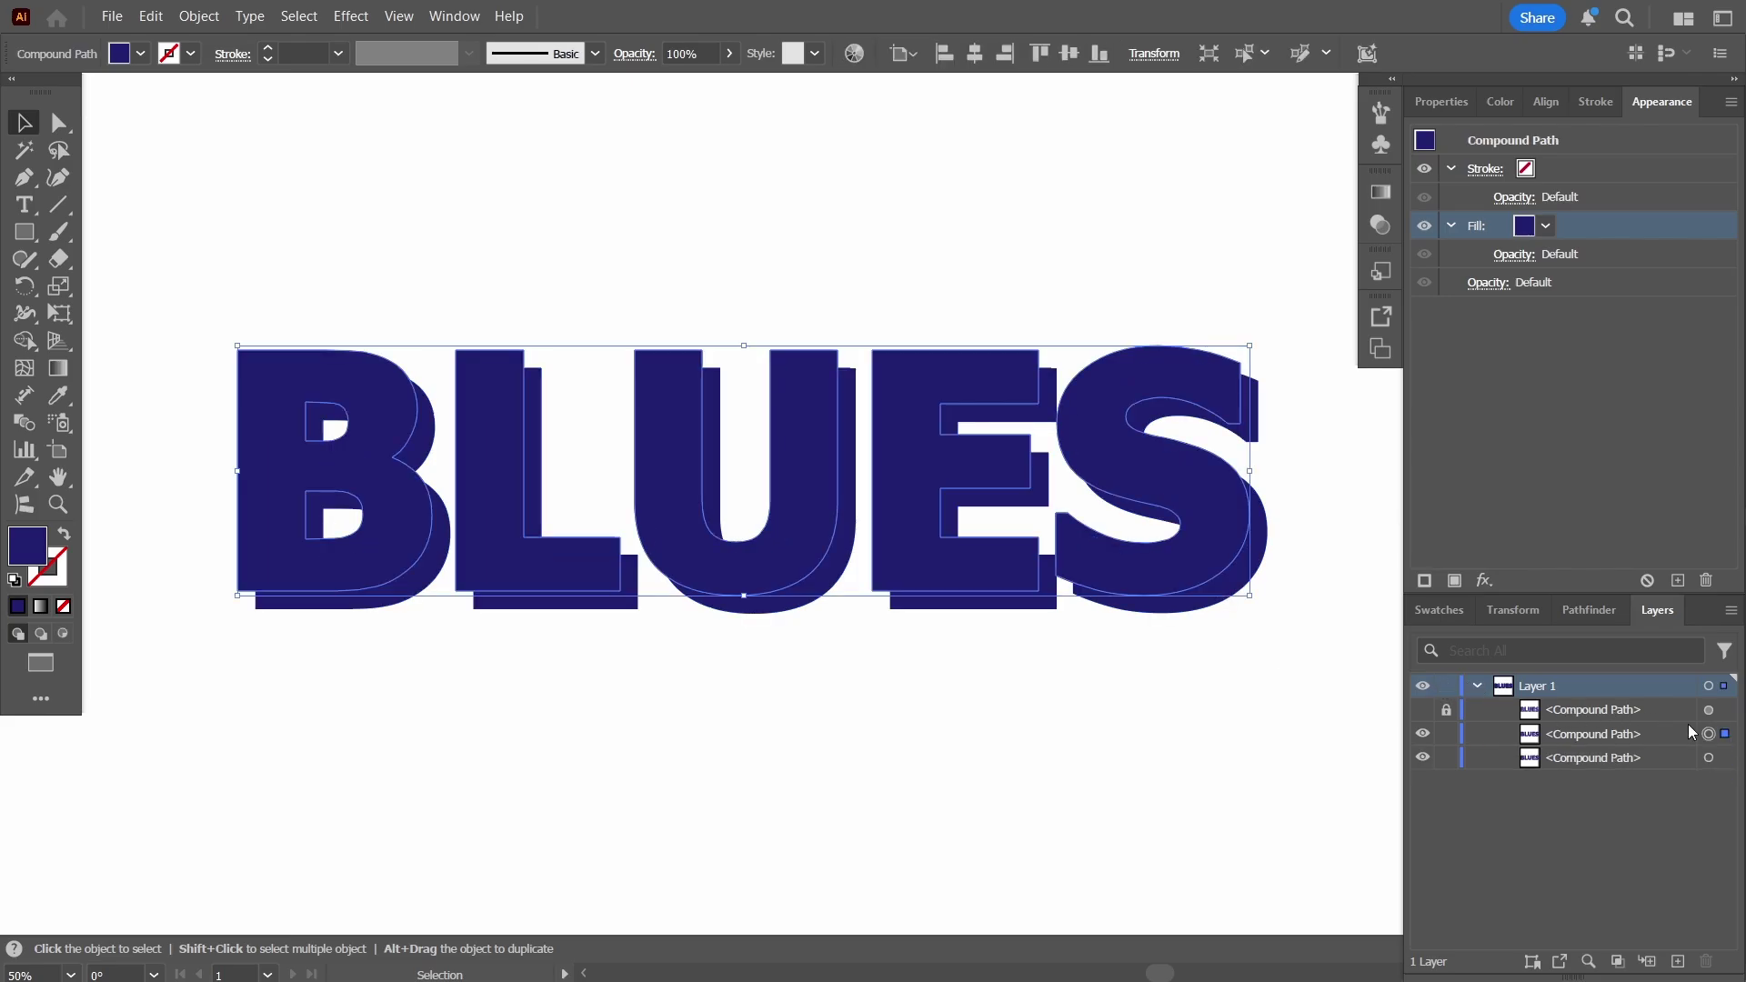
left_click(1423, 711)
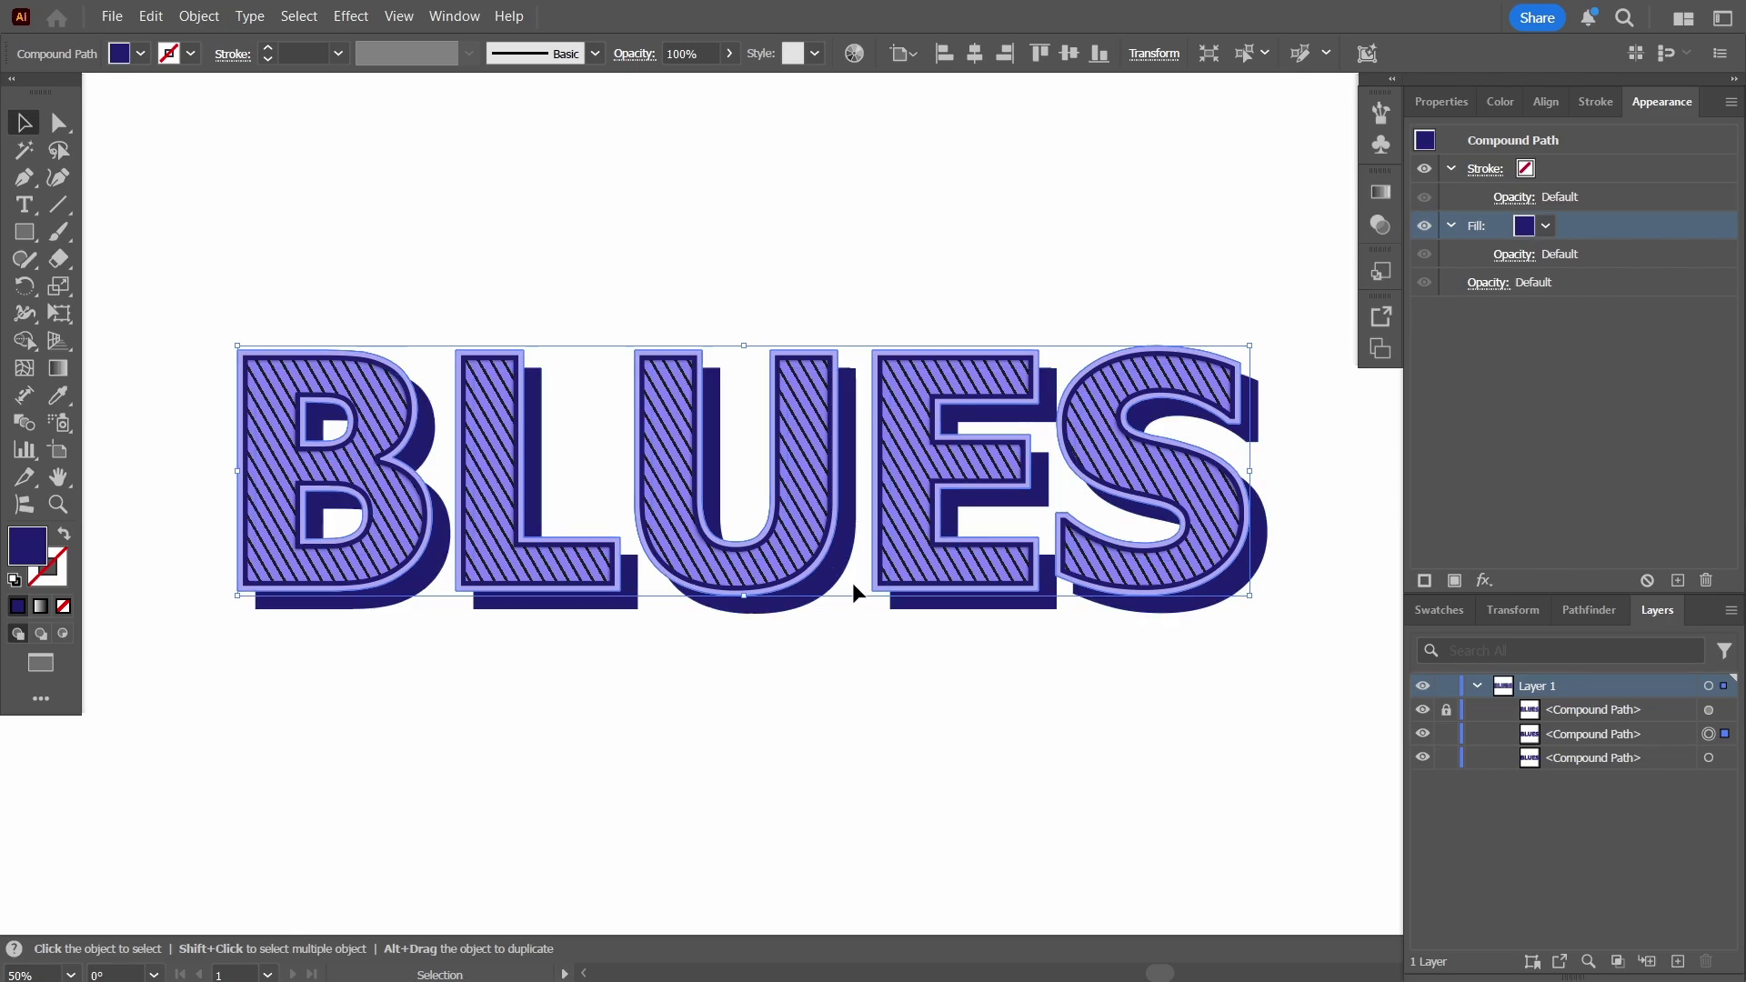
left_click(1727, 759, "shift")
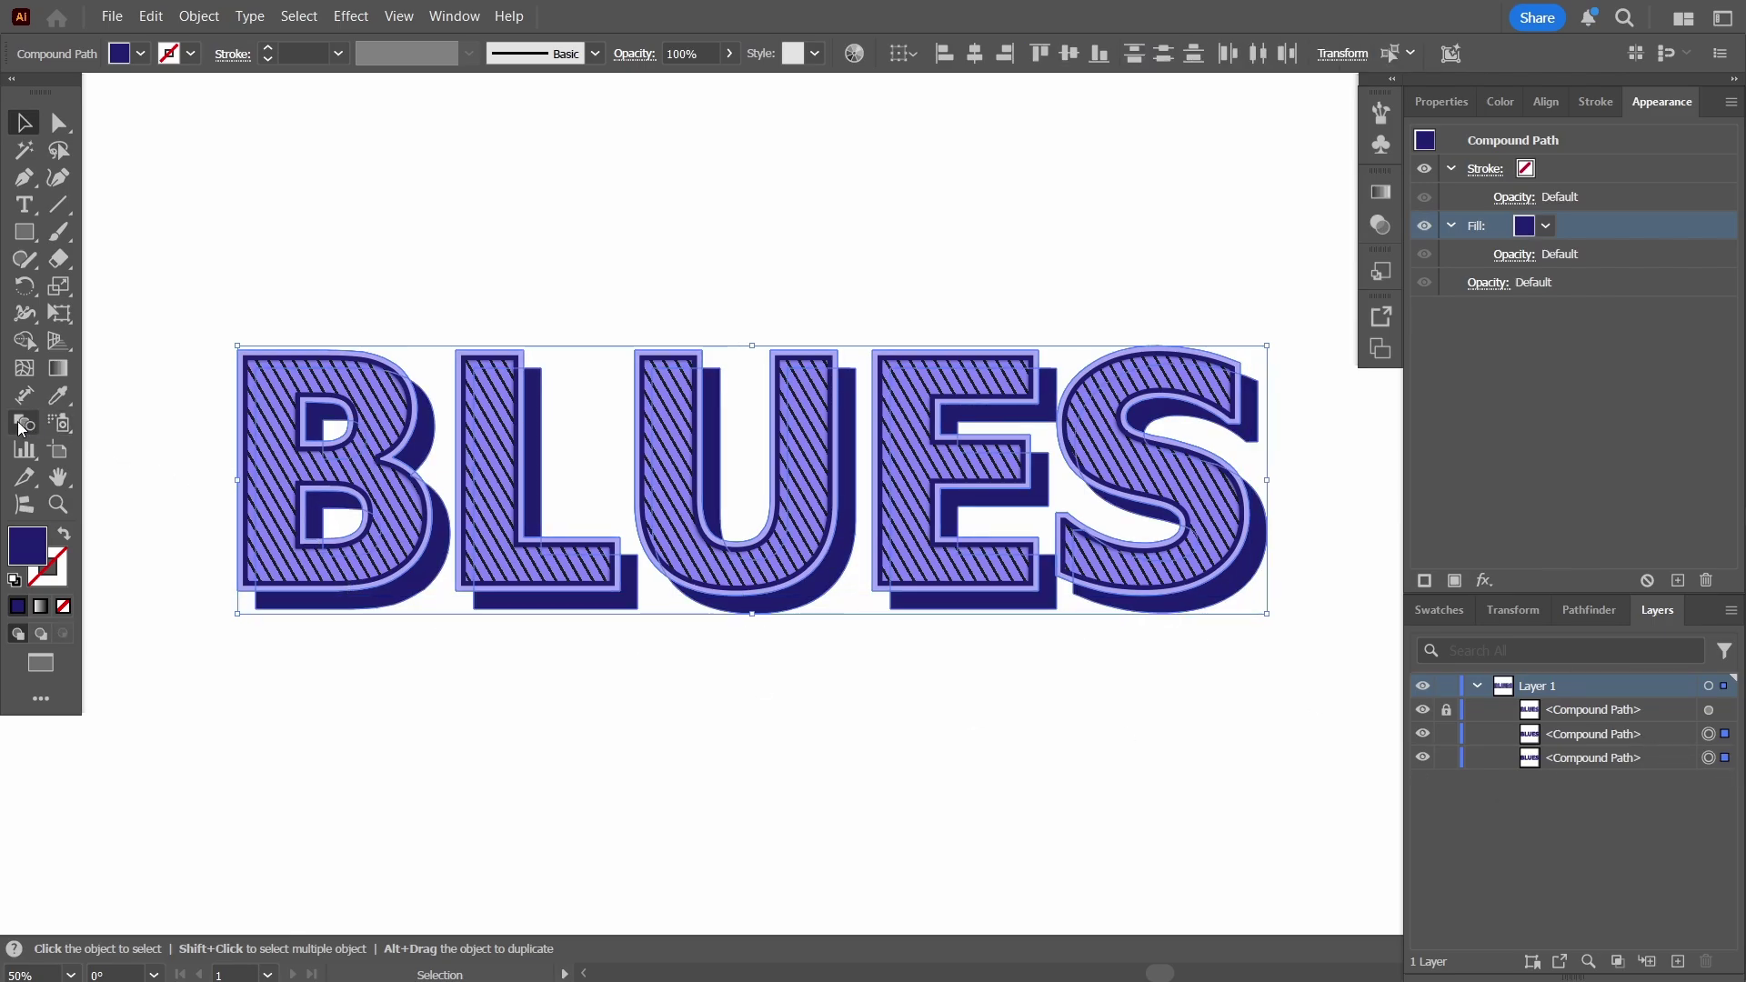
- Set the blend options to Specified Steps spacing with 50 steps
left_click(191, 16)
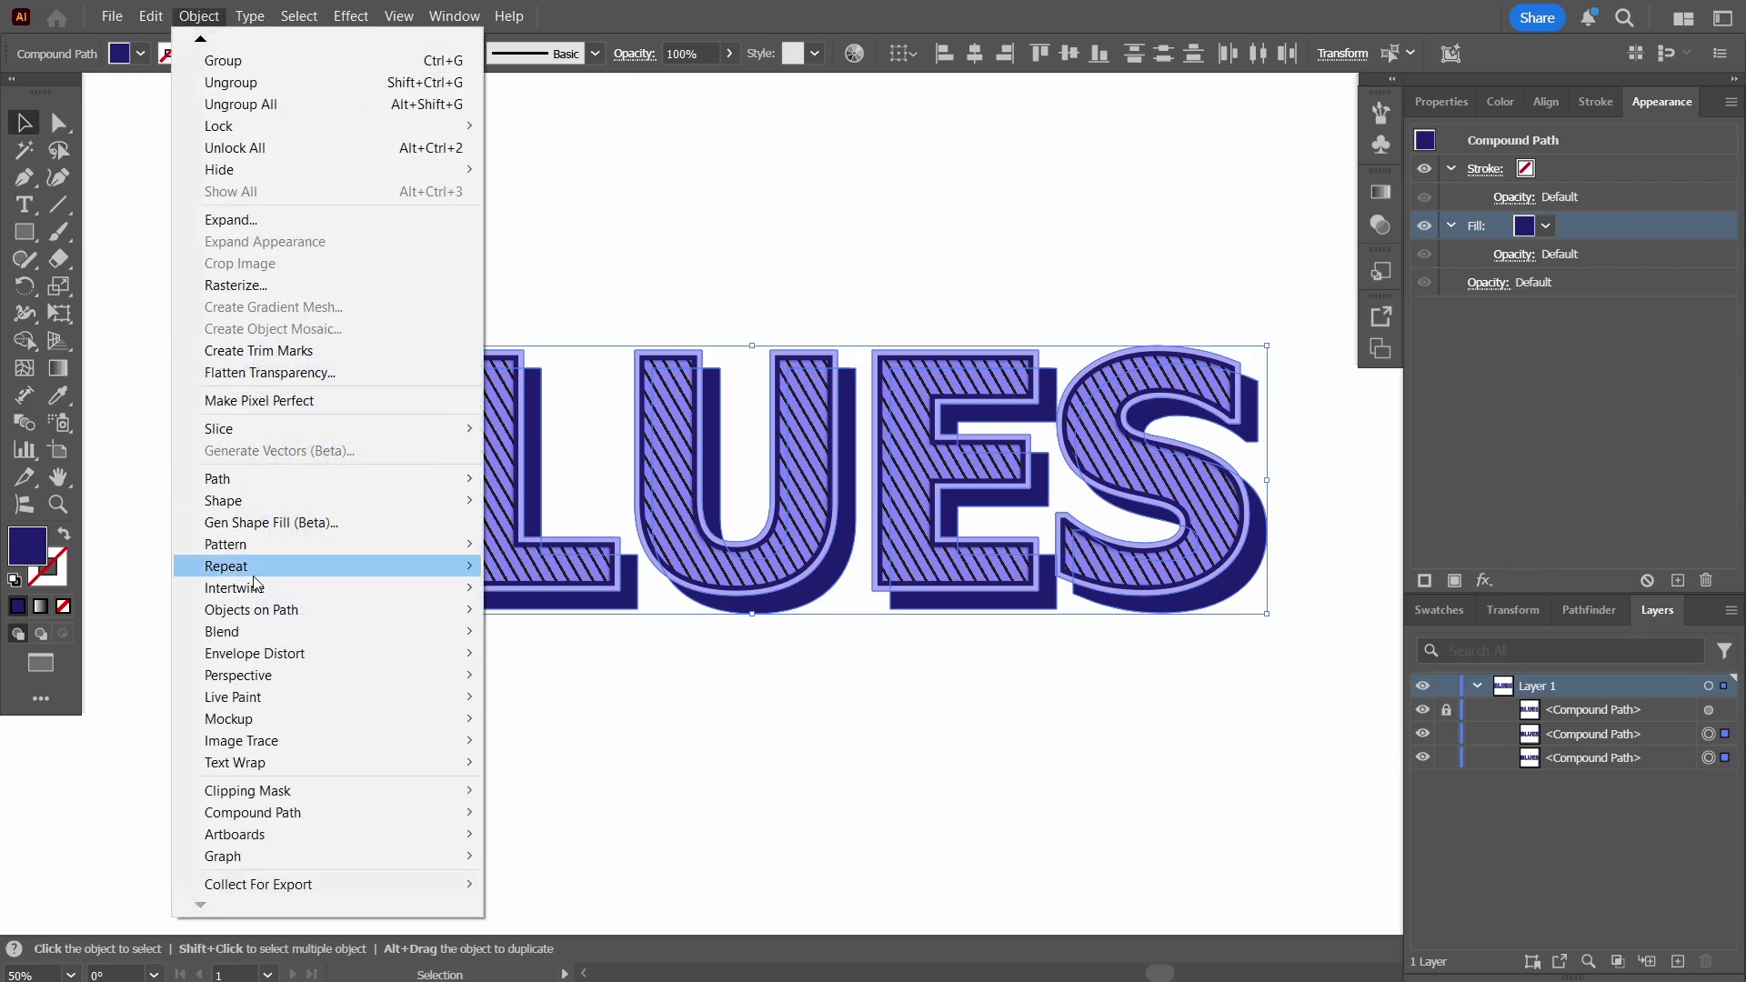
mouse_move(335, 635)
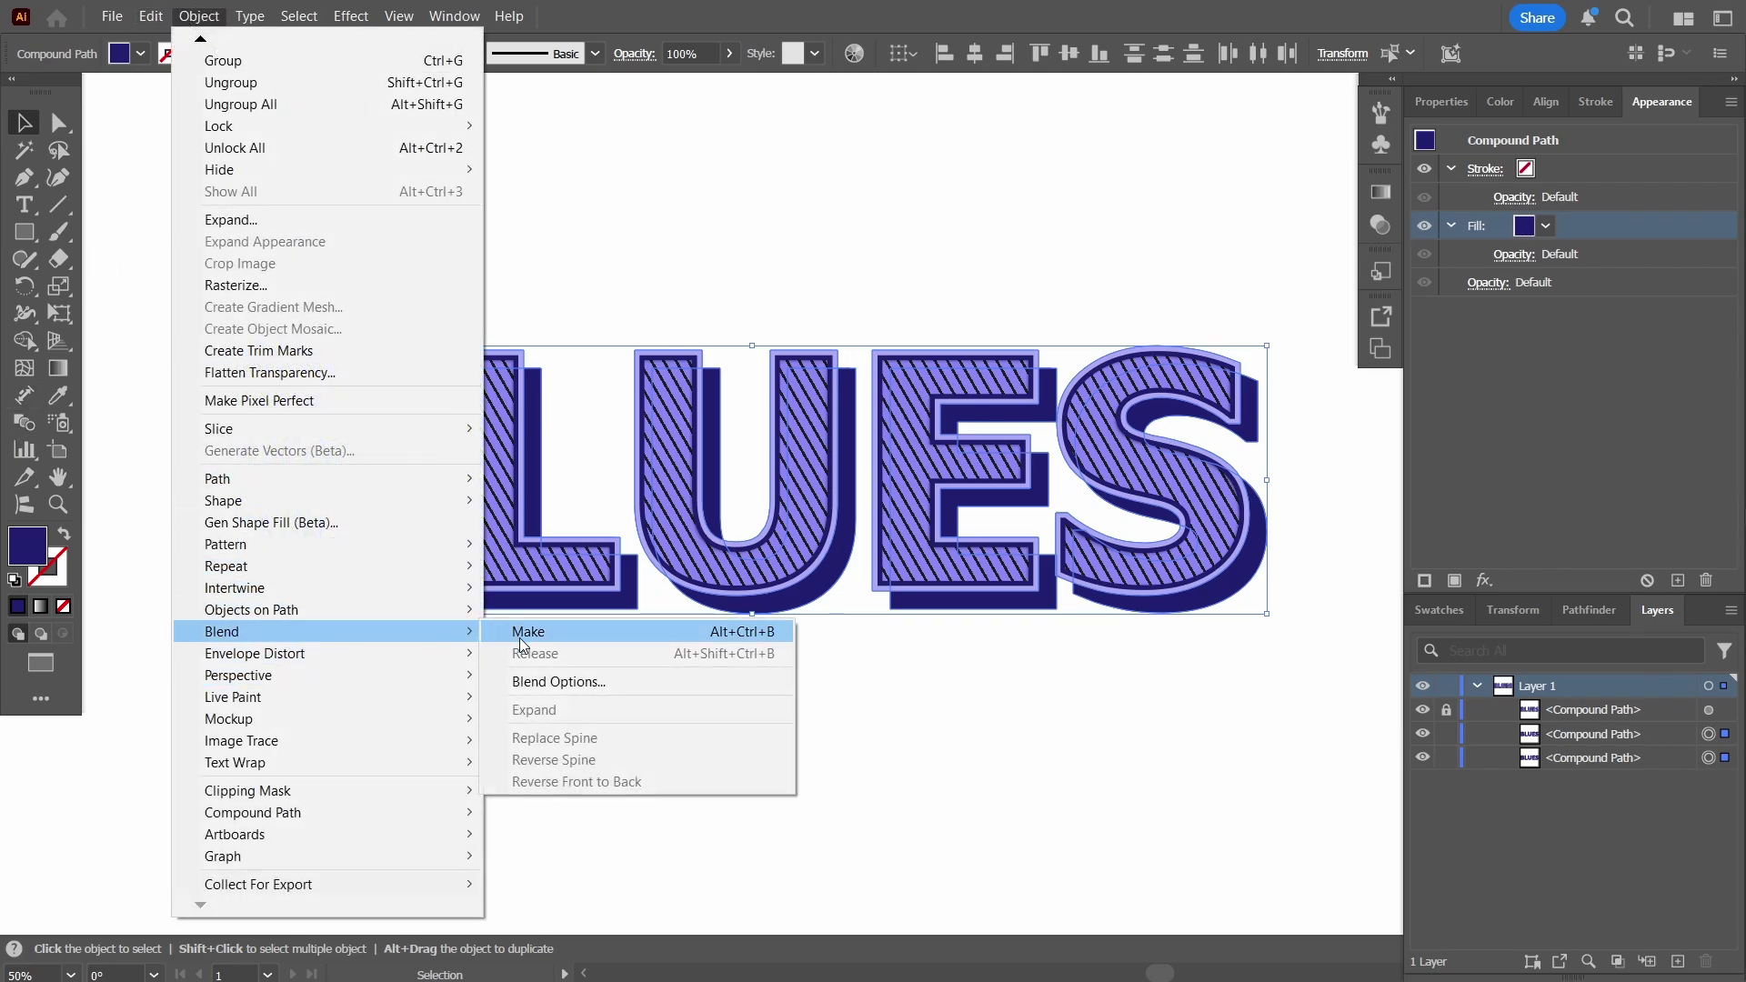
left_click(591, 683)
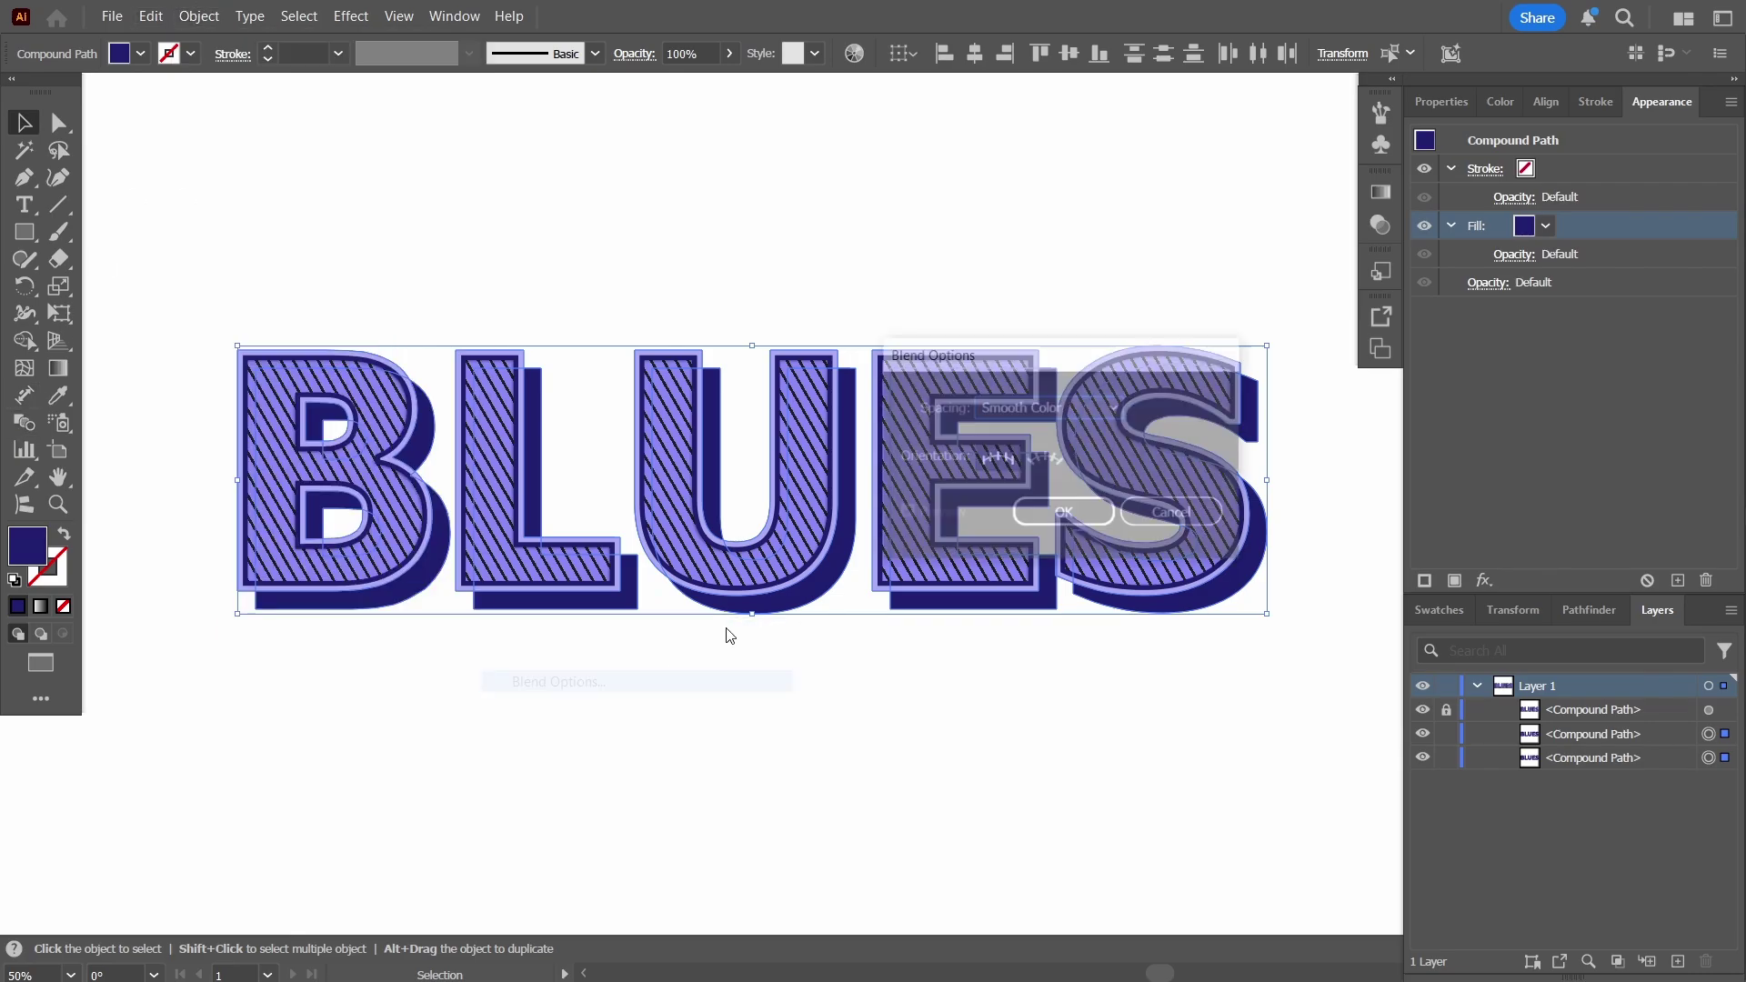
left_click(1059, 408)
left_click(1075, 459)
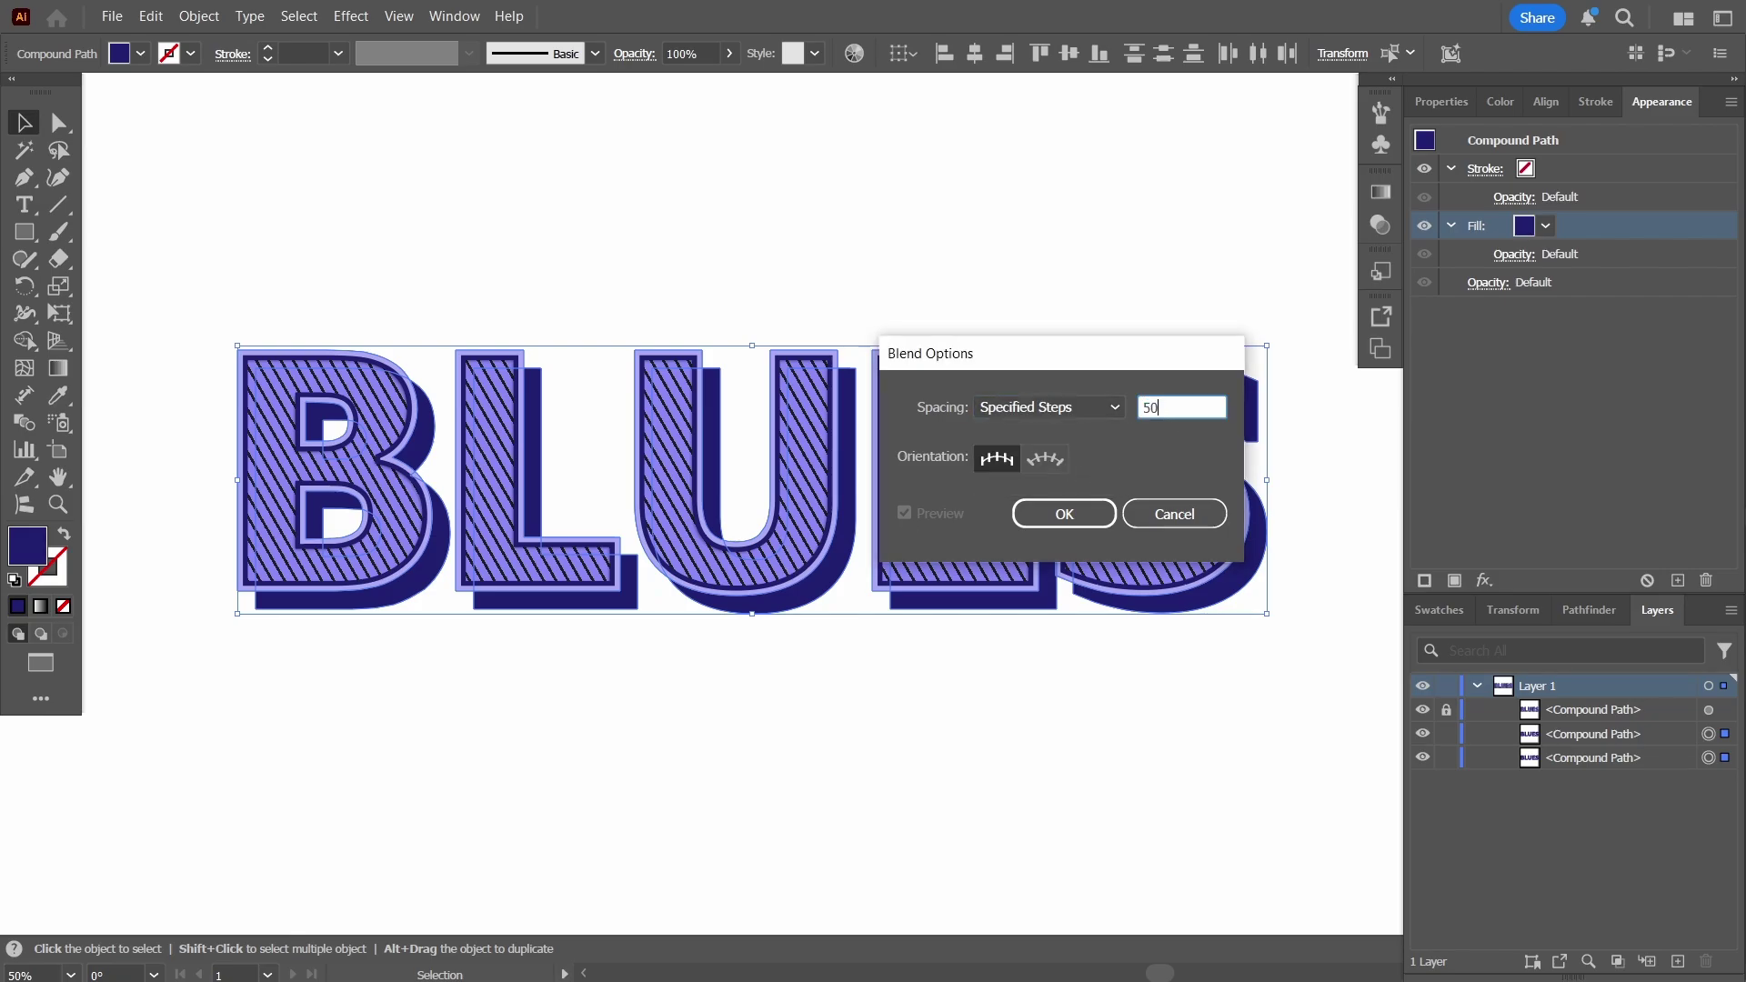
type("50")
left_click(1064, 514)
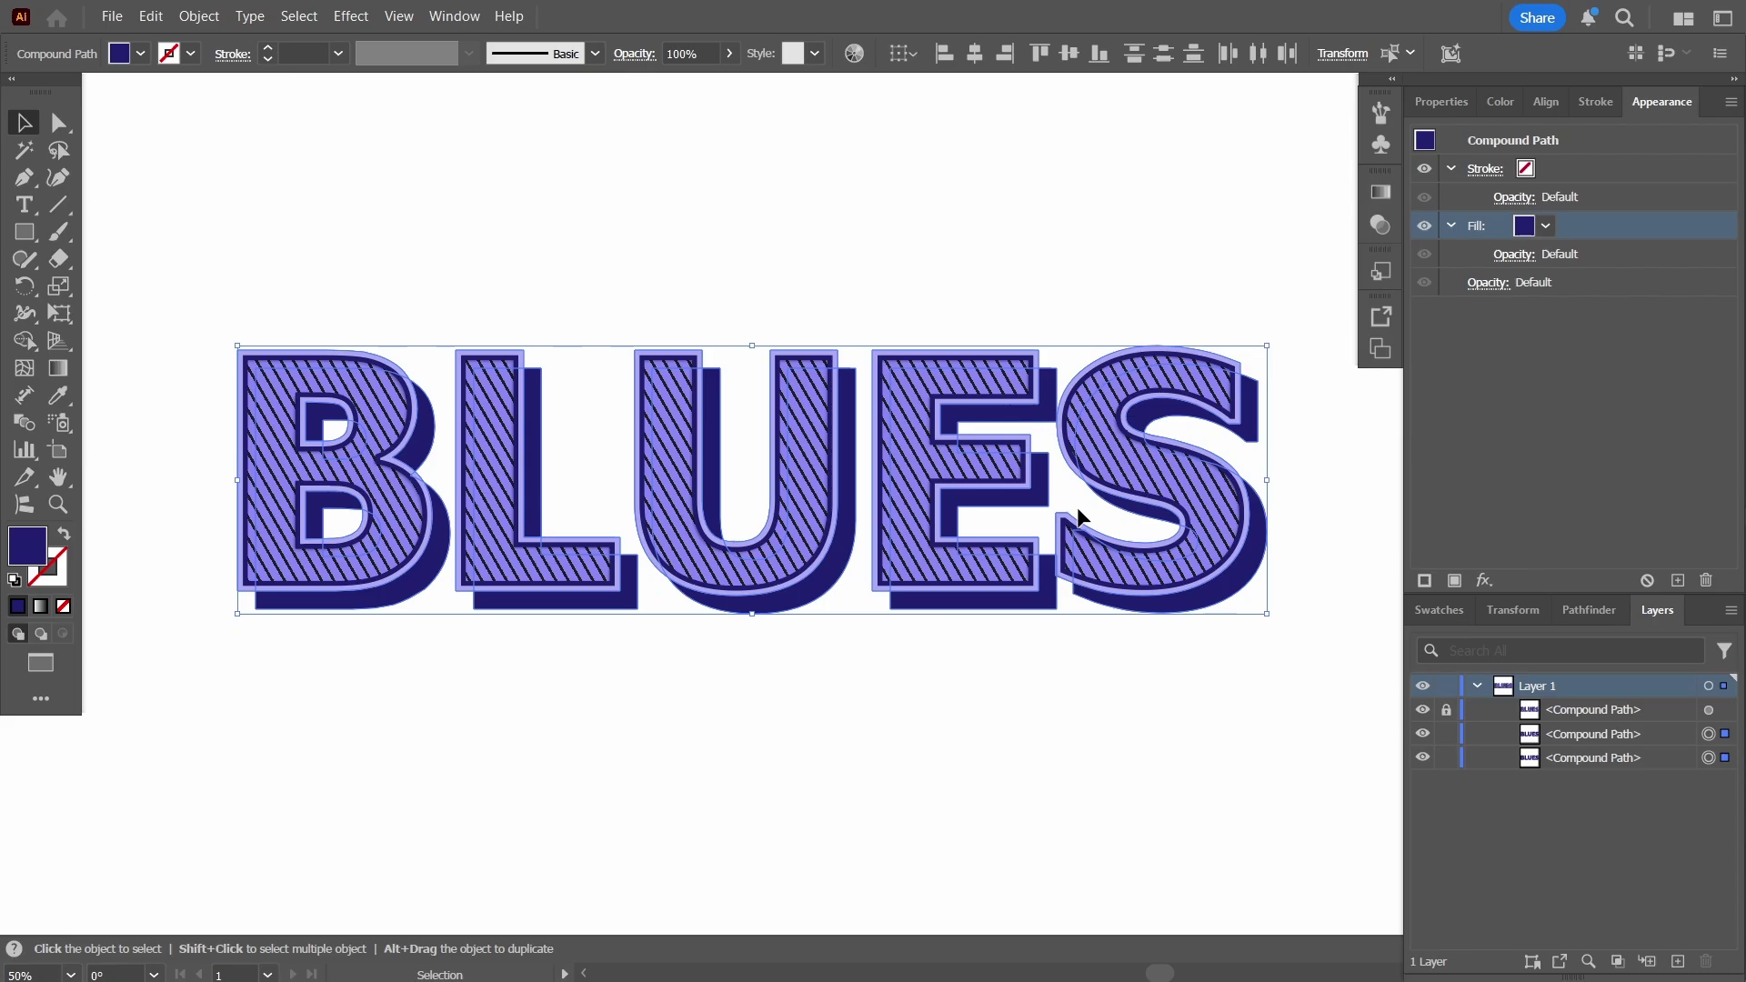
- Make a blend from the two selected dark BLUES compound paths
left_click(199, 17)
mouse_move(427, 631)
left_click(525, 632)
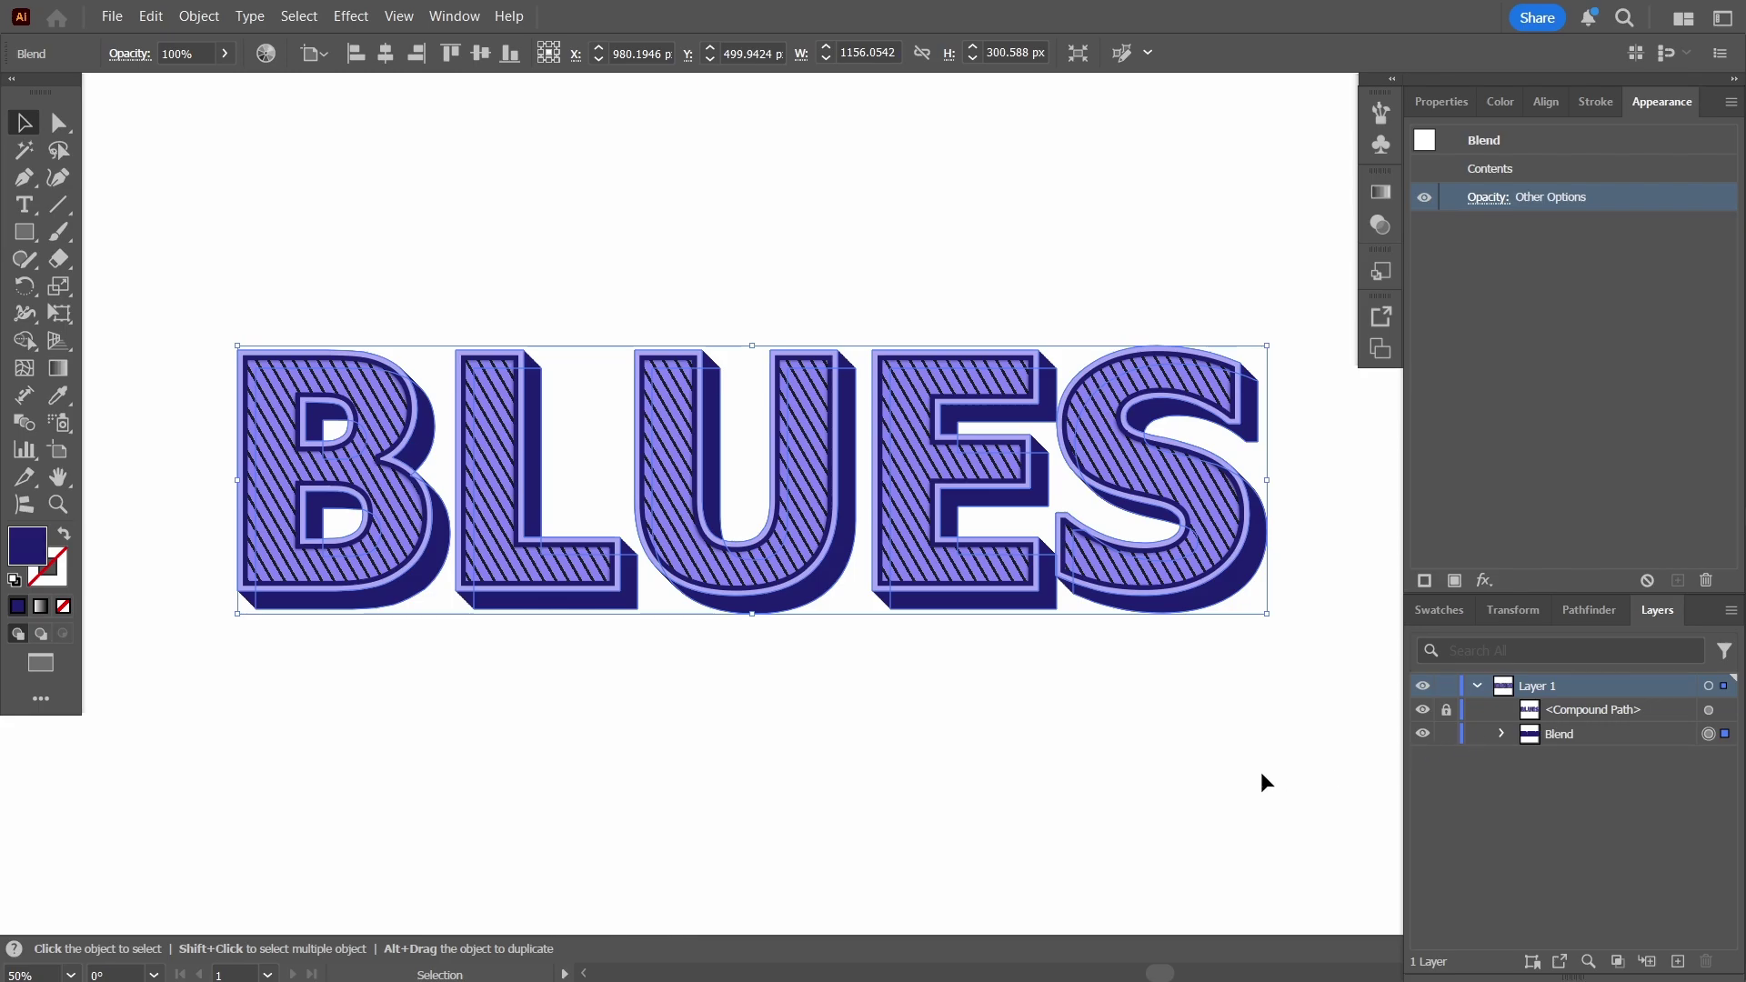
- Copy the blend and paste it in back, and select the upper of the two blends
right_click(1226, 591)
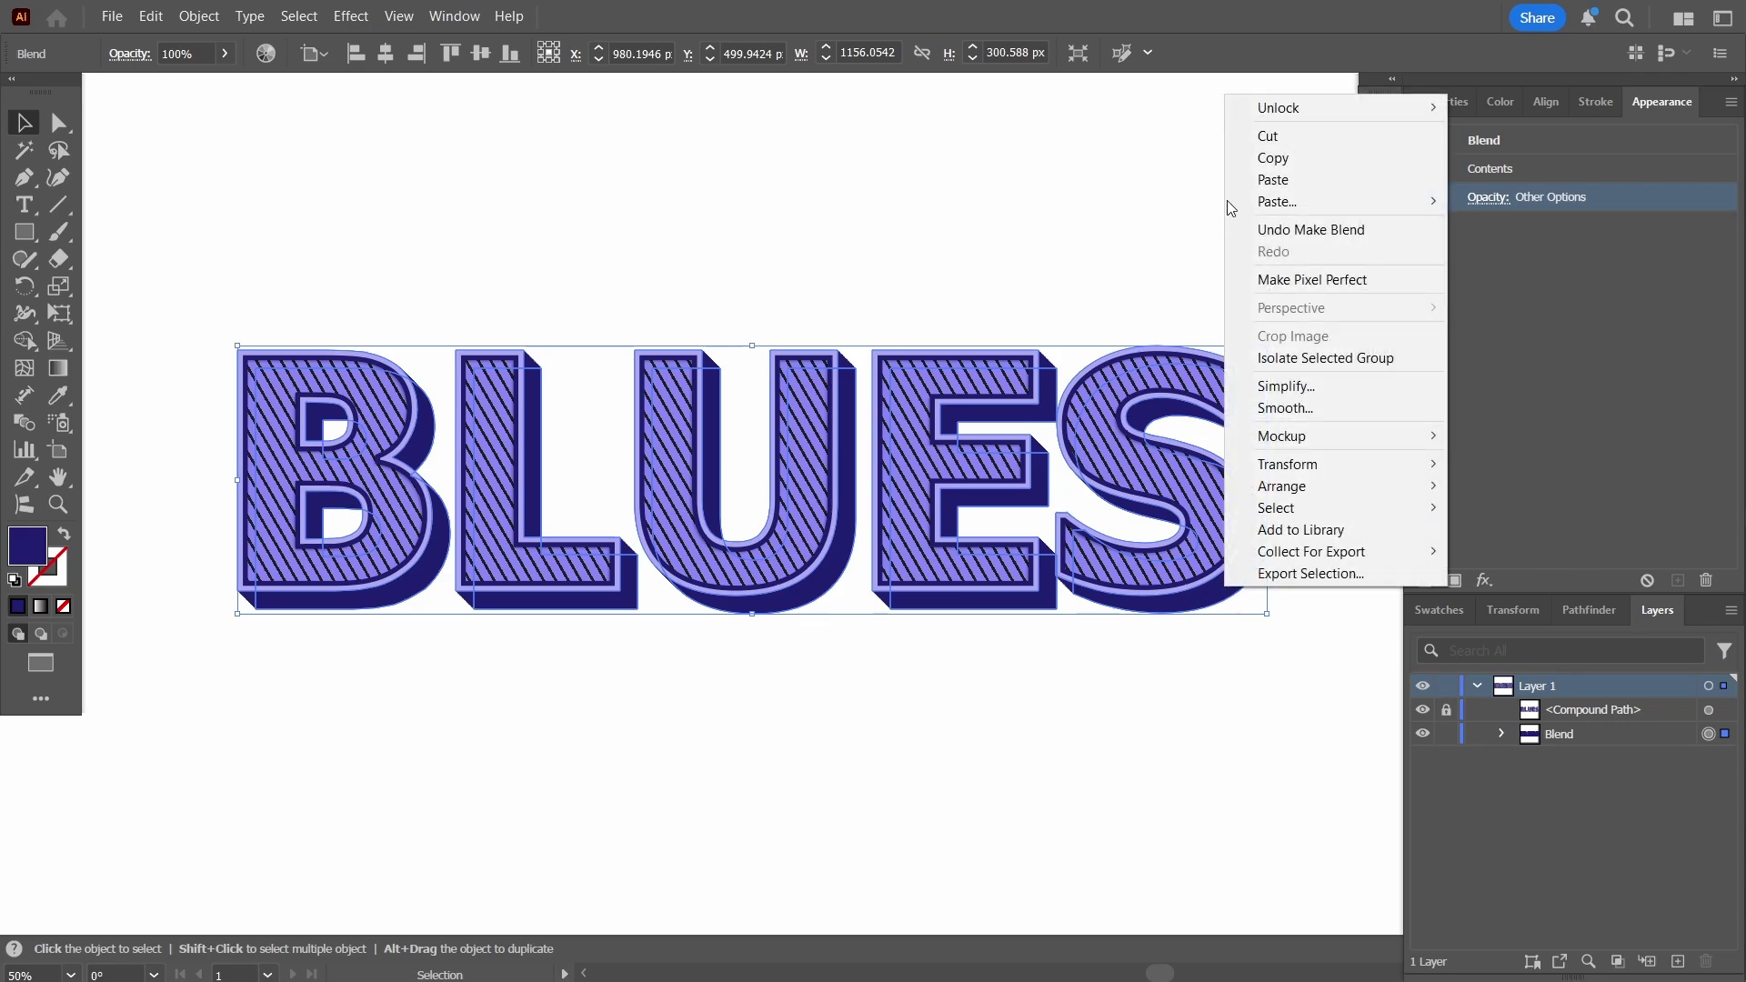
left_click(1296, 164)
right_click(1248, 589)
mouse_move(1298, 203)
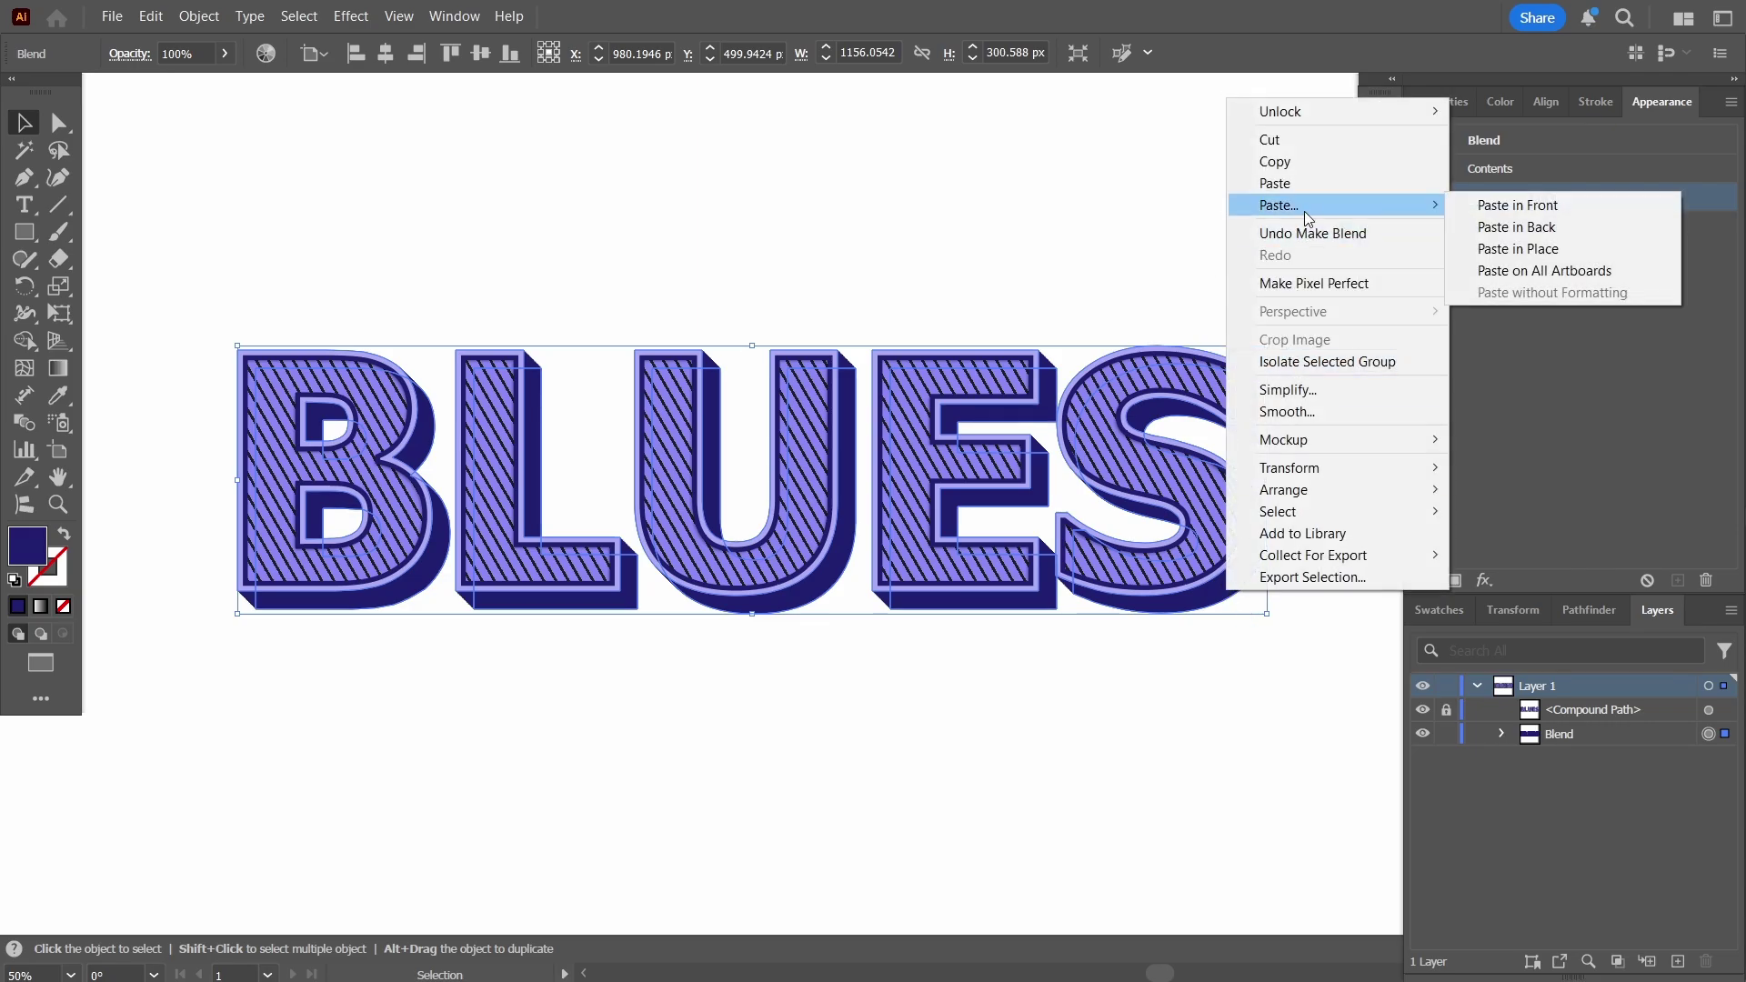
left_click(1483, 227)
left_click(1726, 735)
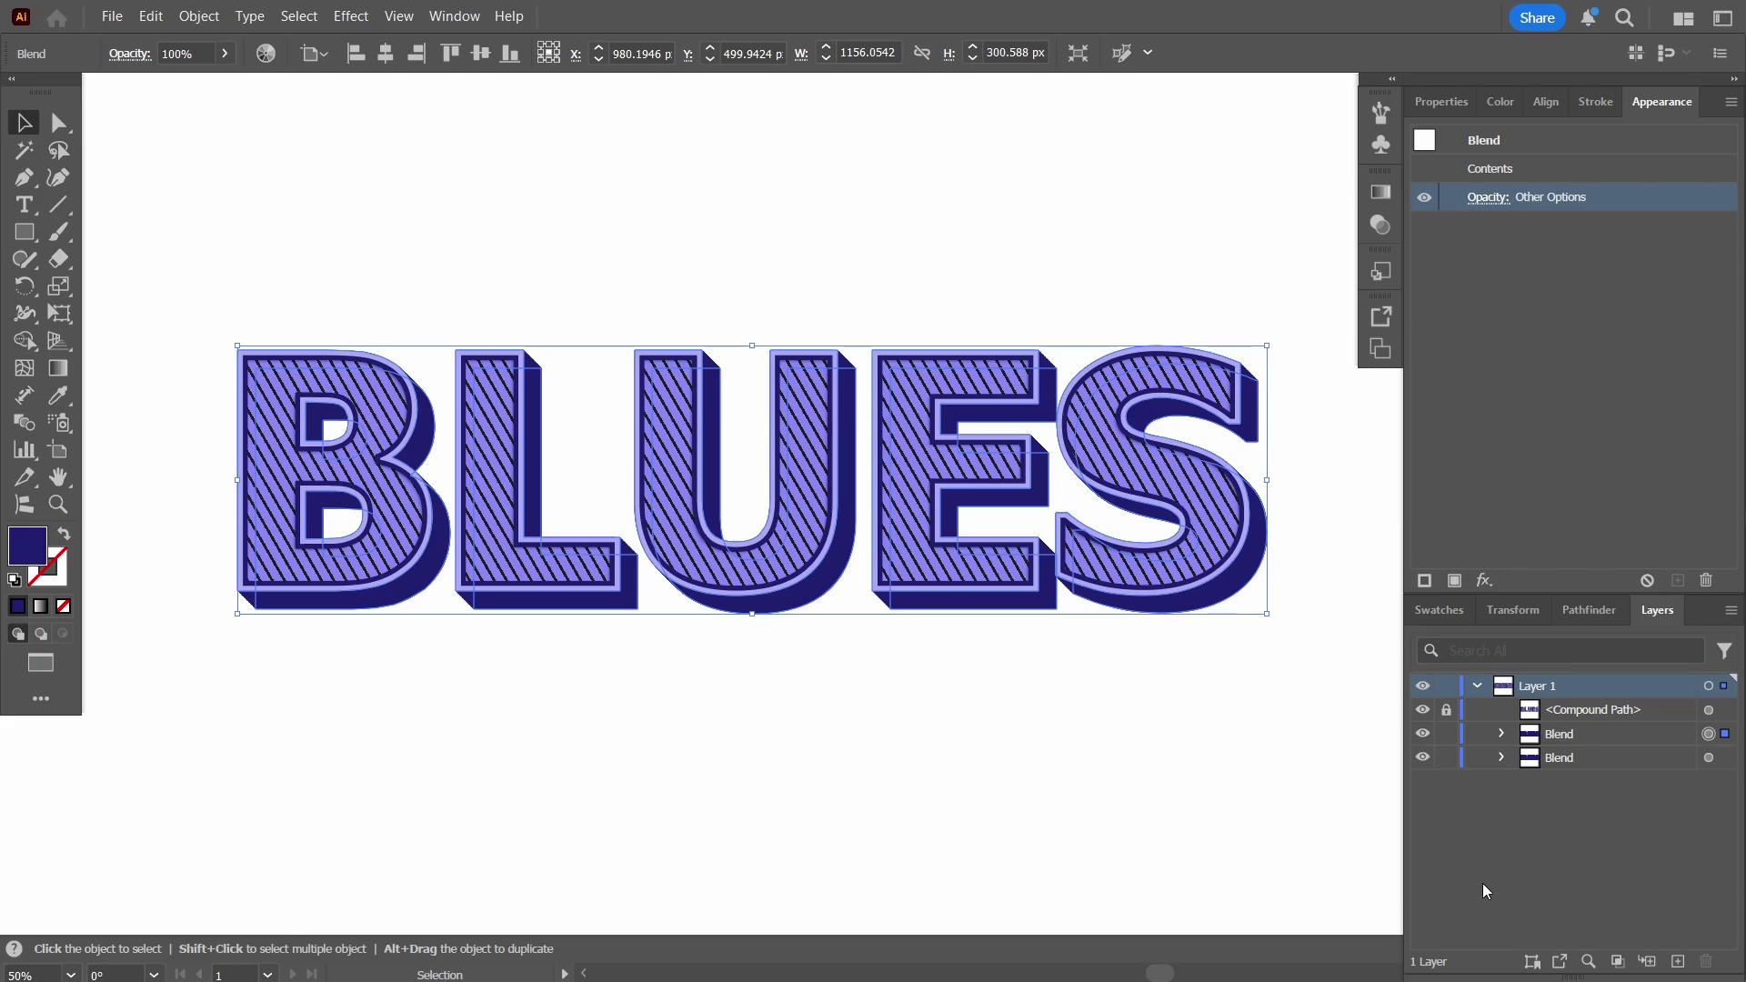
- Expand the upper blend's object and fill, and unite the expanded shapes into one dark BLUES extrusion
left_click(199, 17)
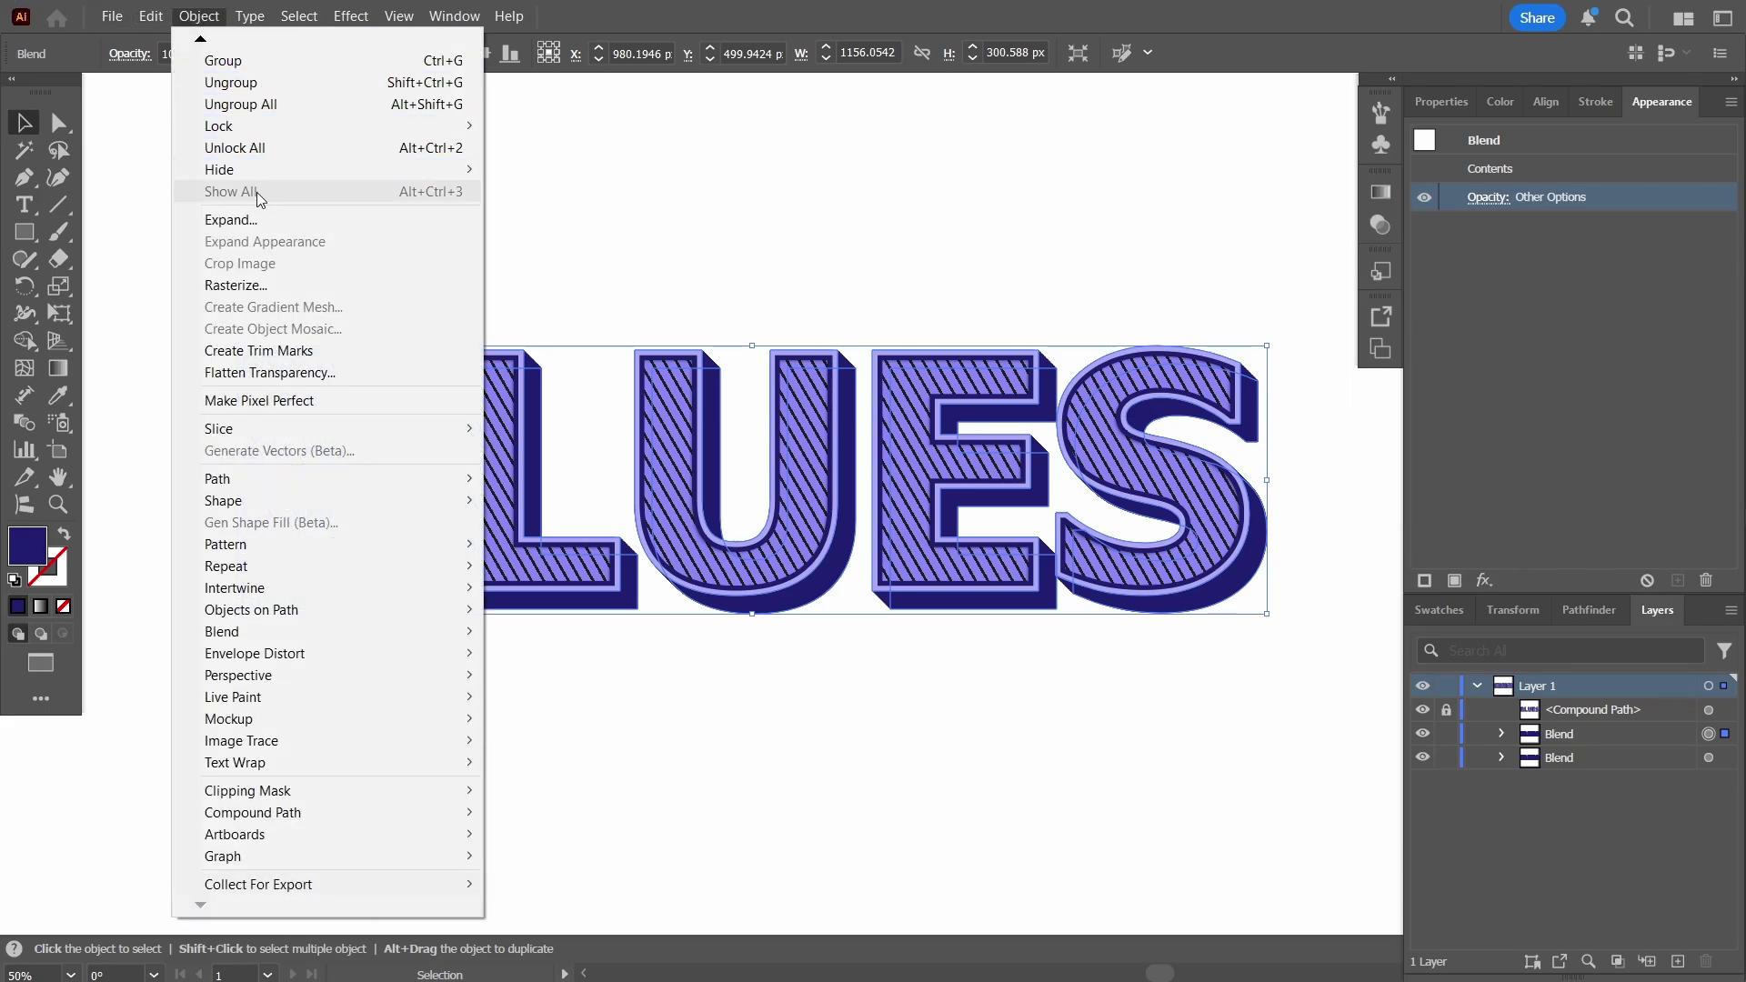
left_click(263, 223)
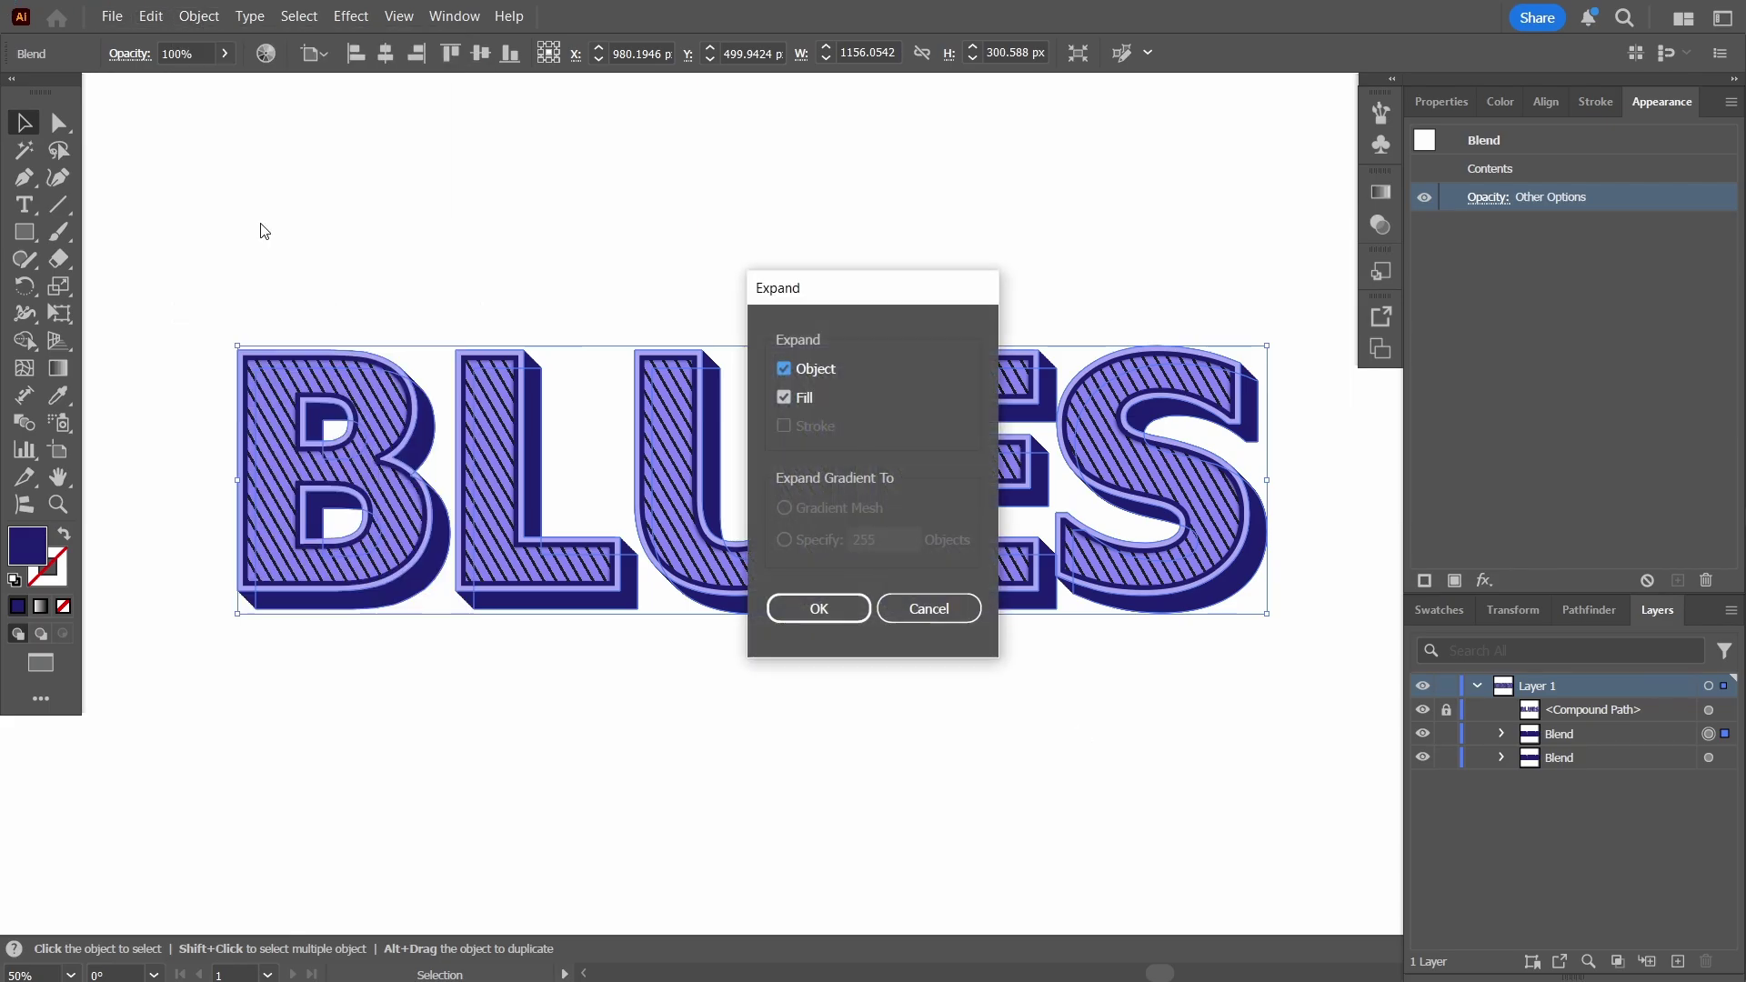
left_click(802, 608)
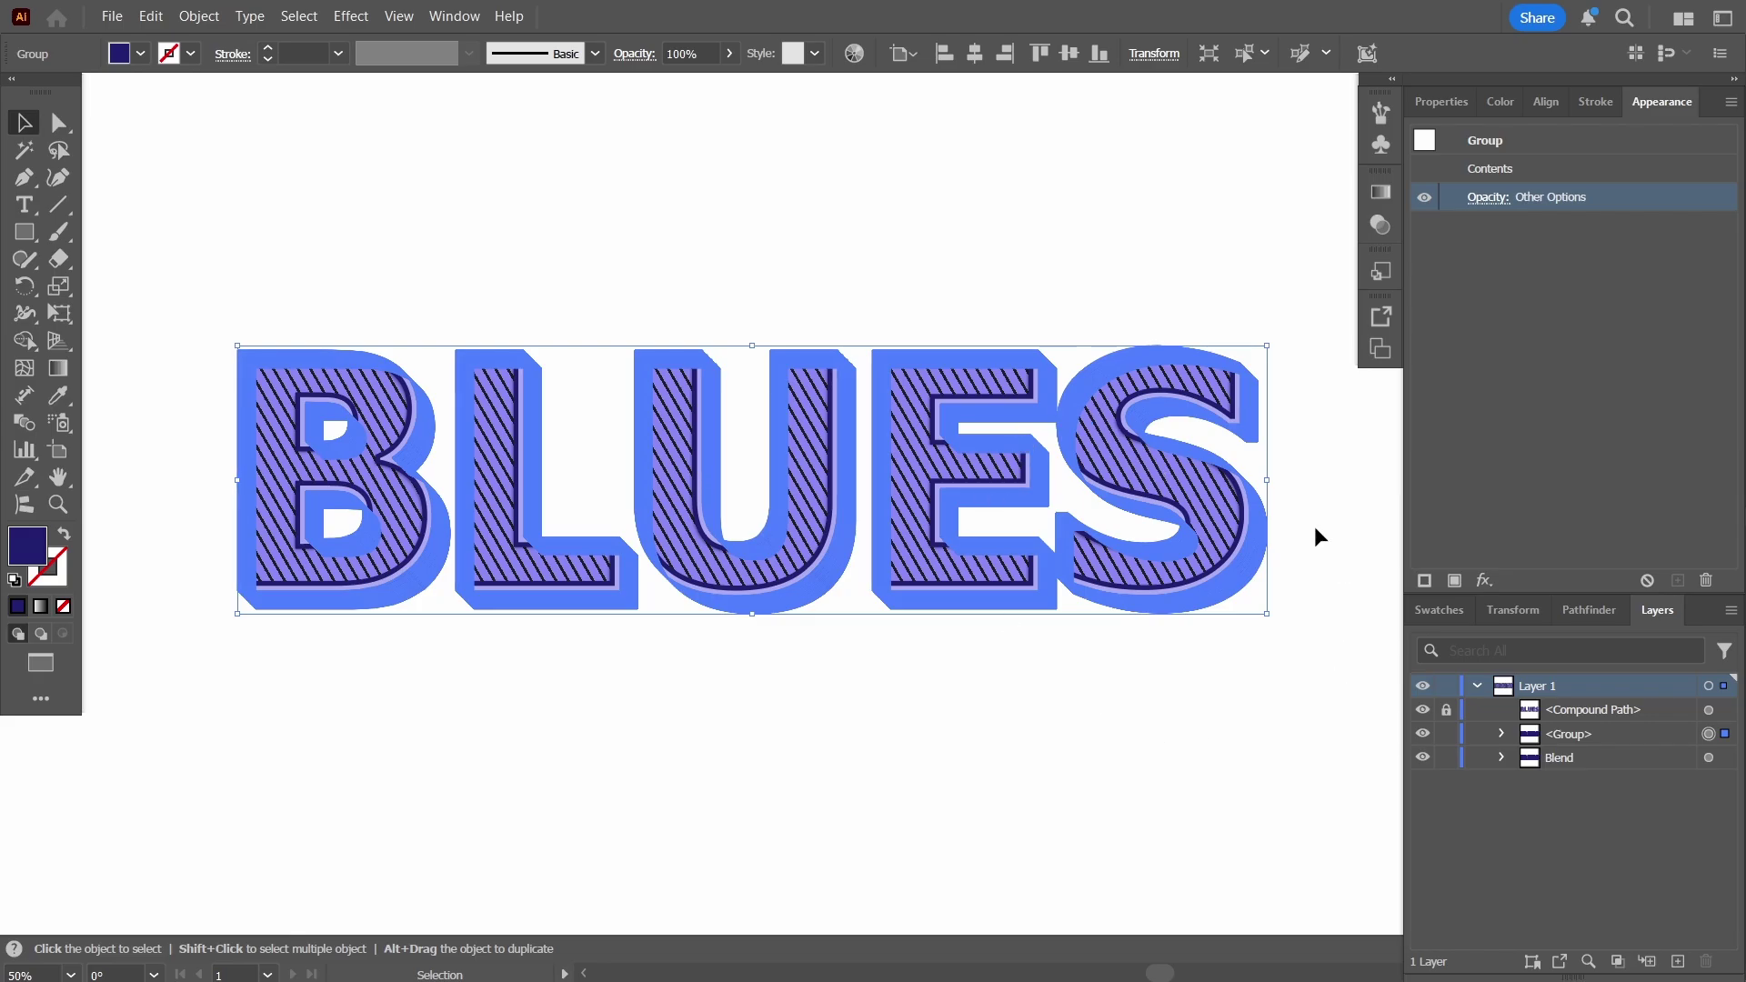
left_click(1590, 610)
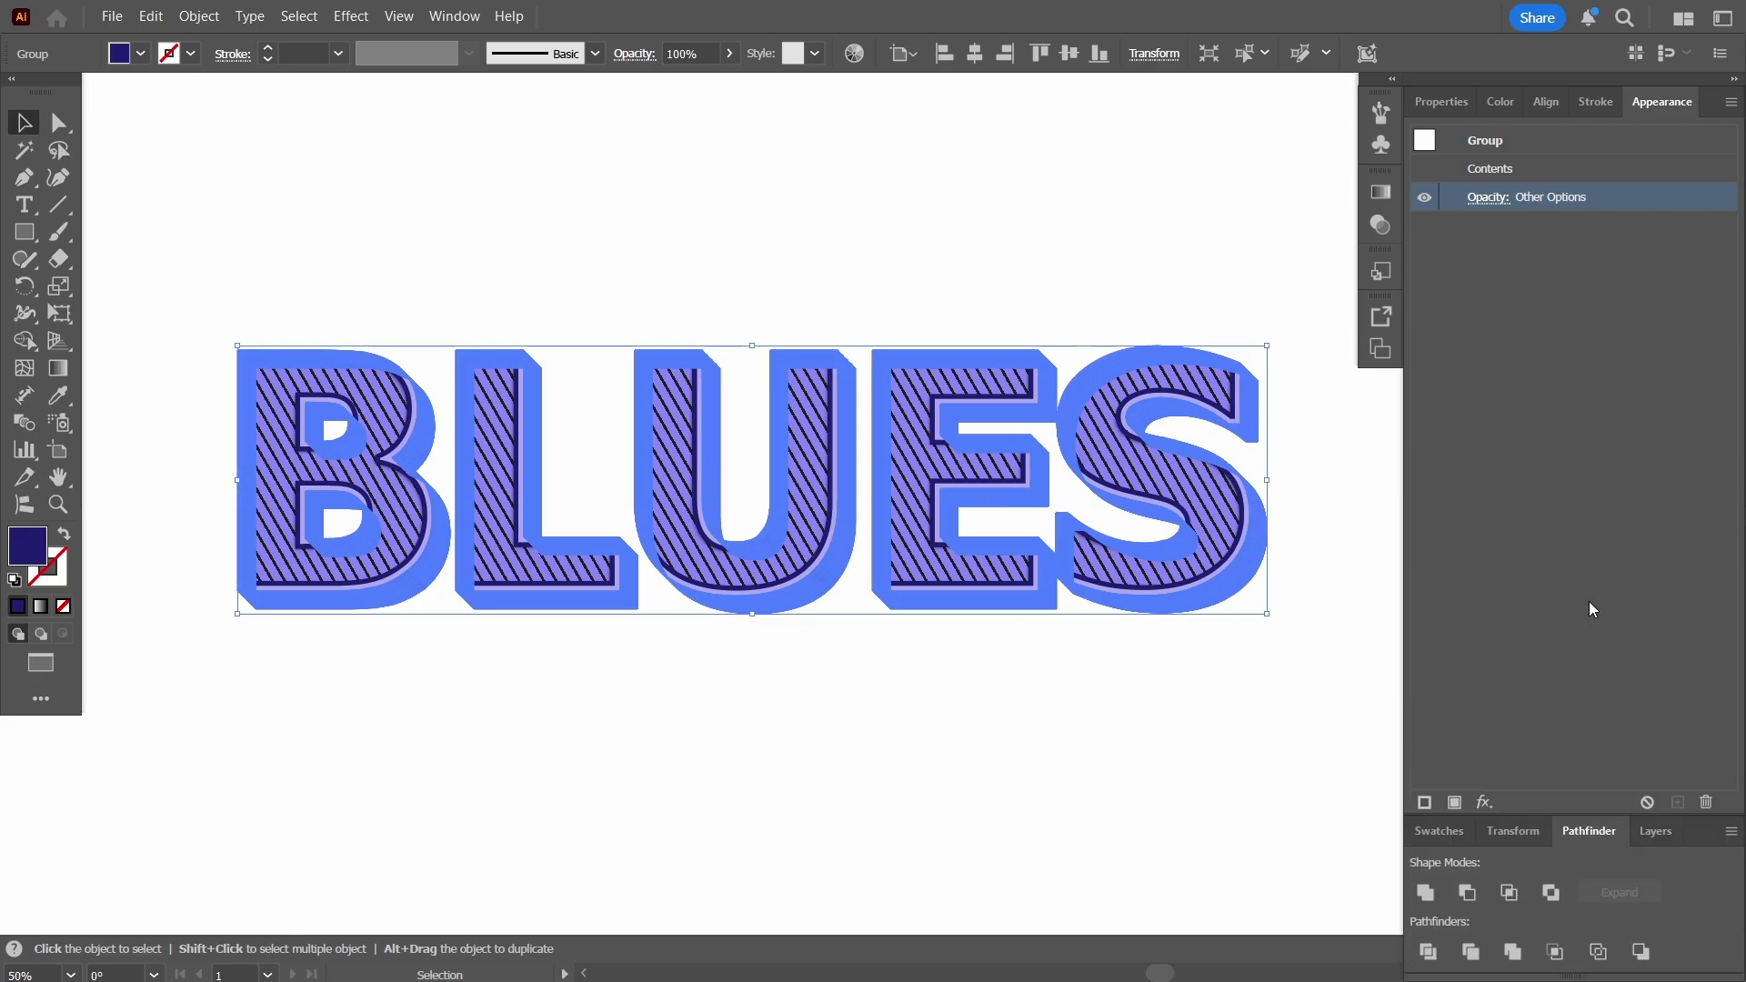
left_click(1424, 894)
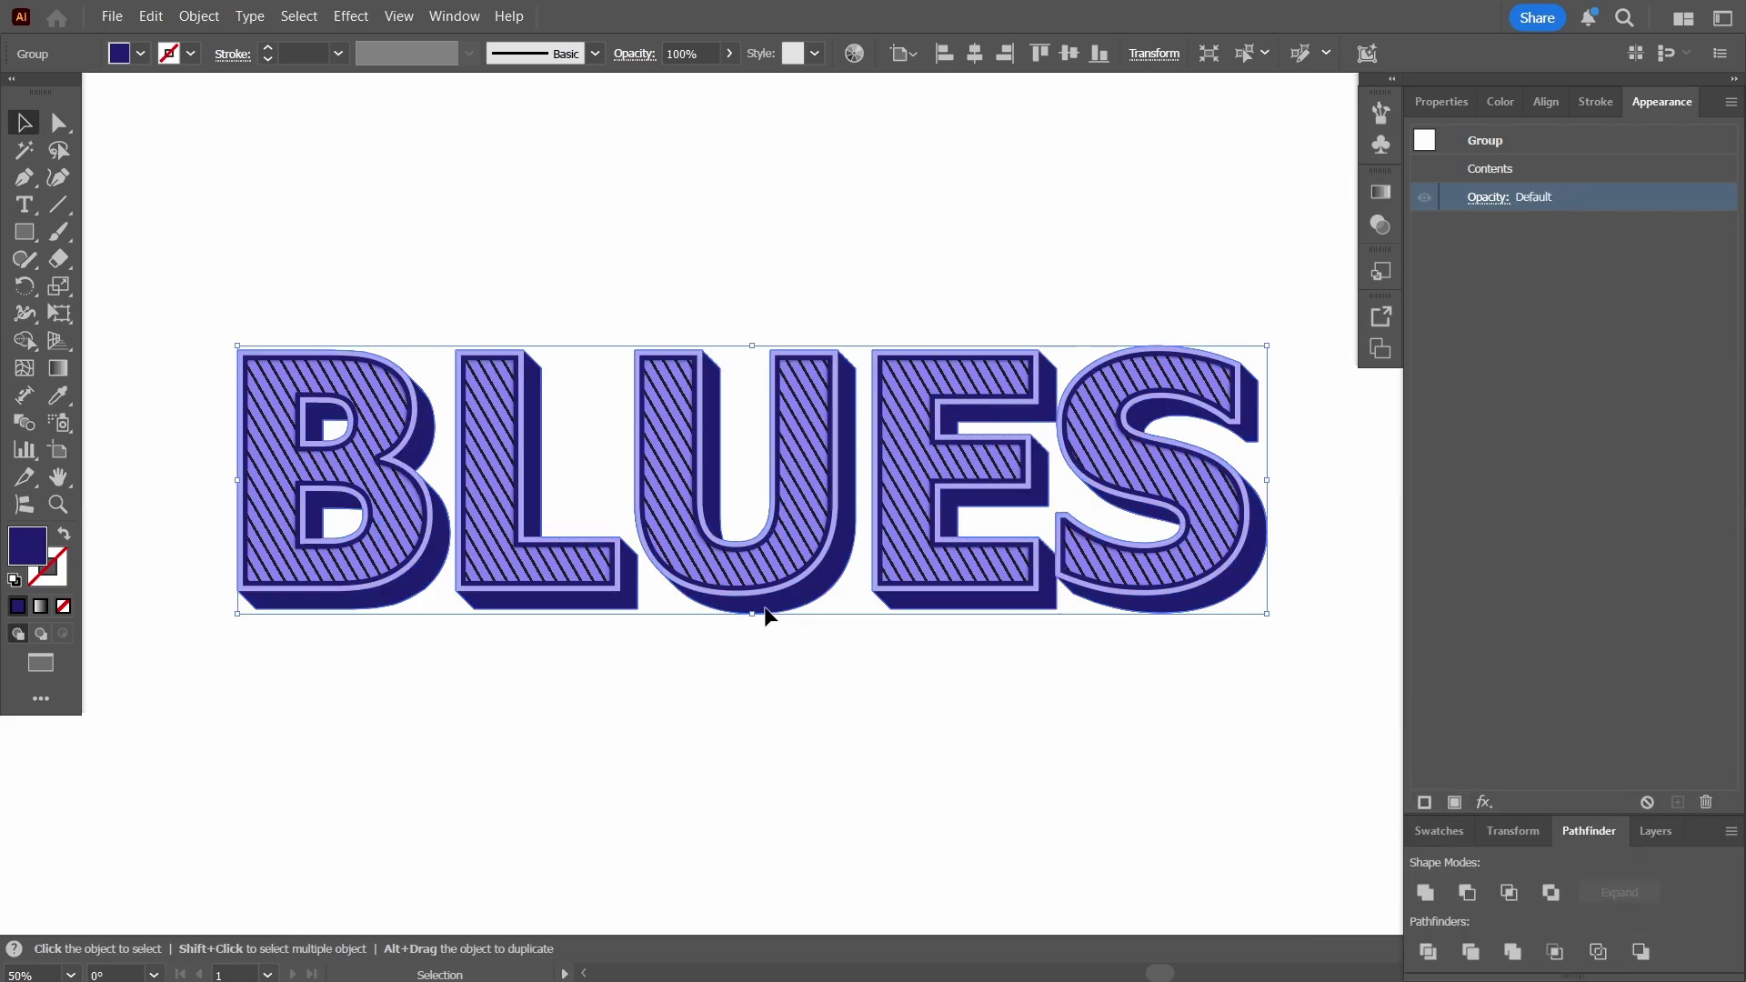
- Select the remaining lower blend and offset it about 27 px left and 20 px down from the lettering
left_click(1655, 831)
left_click(1709, 757)
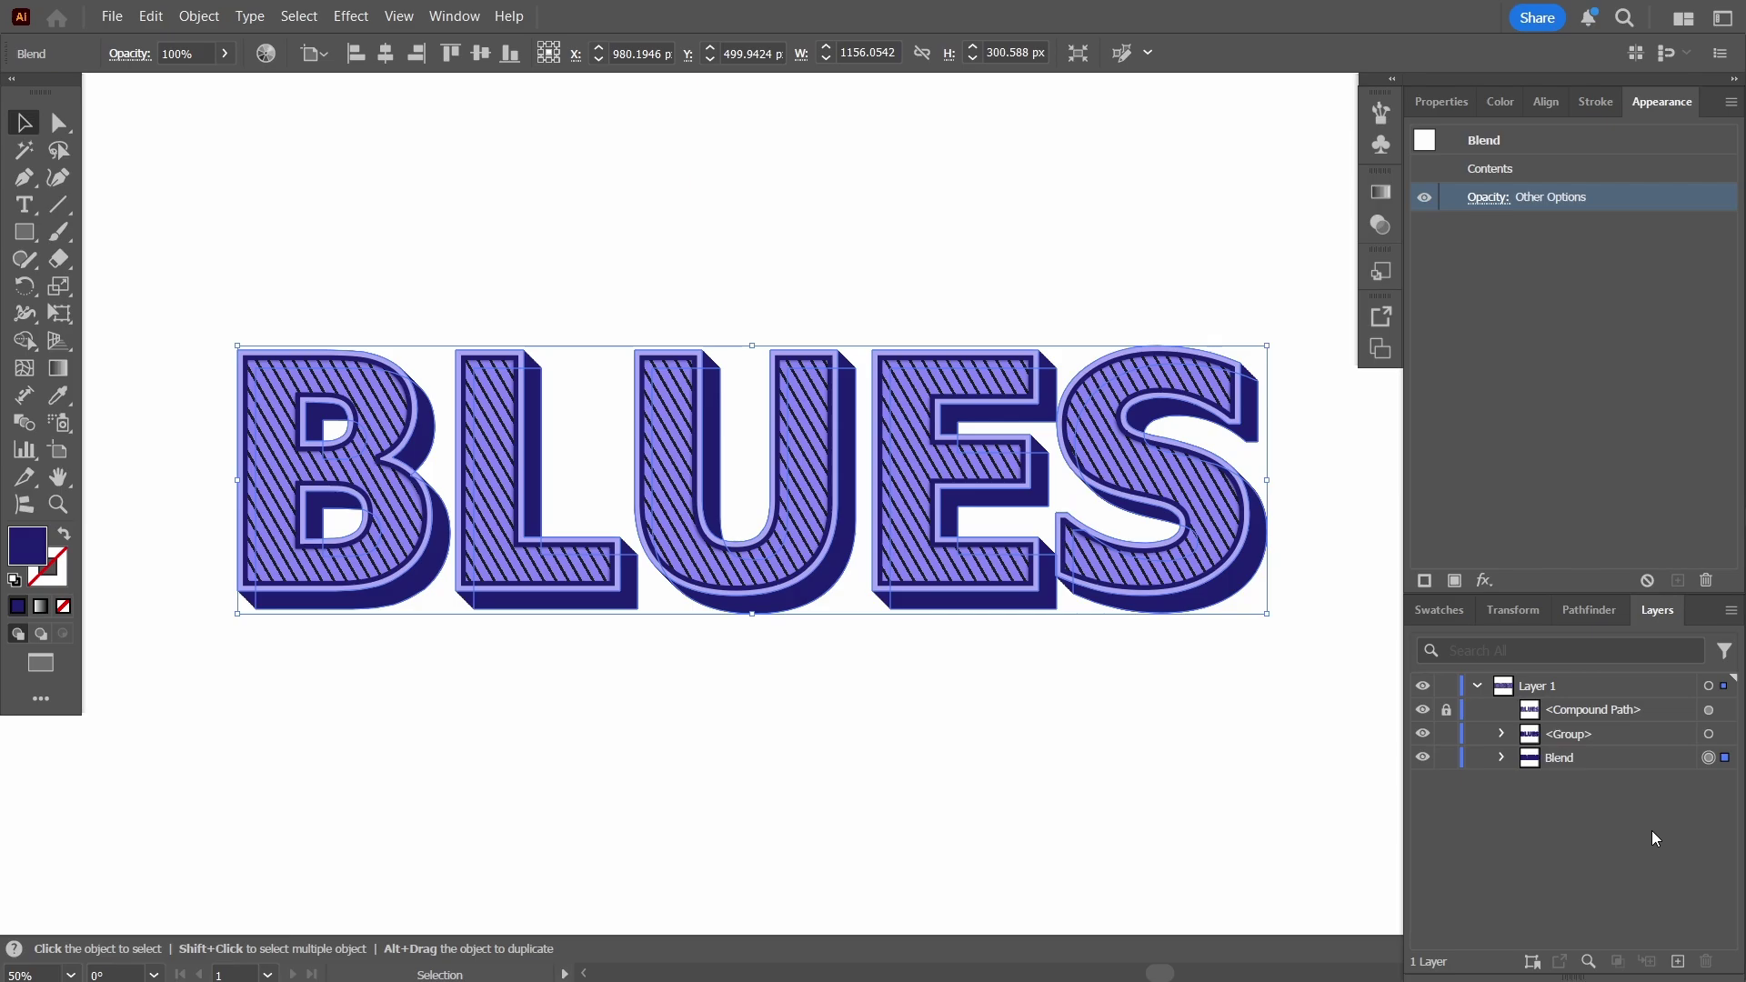
key("Down")
key("Down")
key("Down")
key("Down")
key("Down")
key("Down")
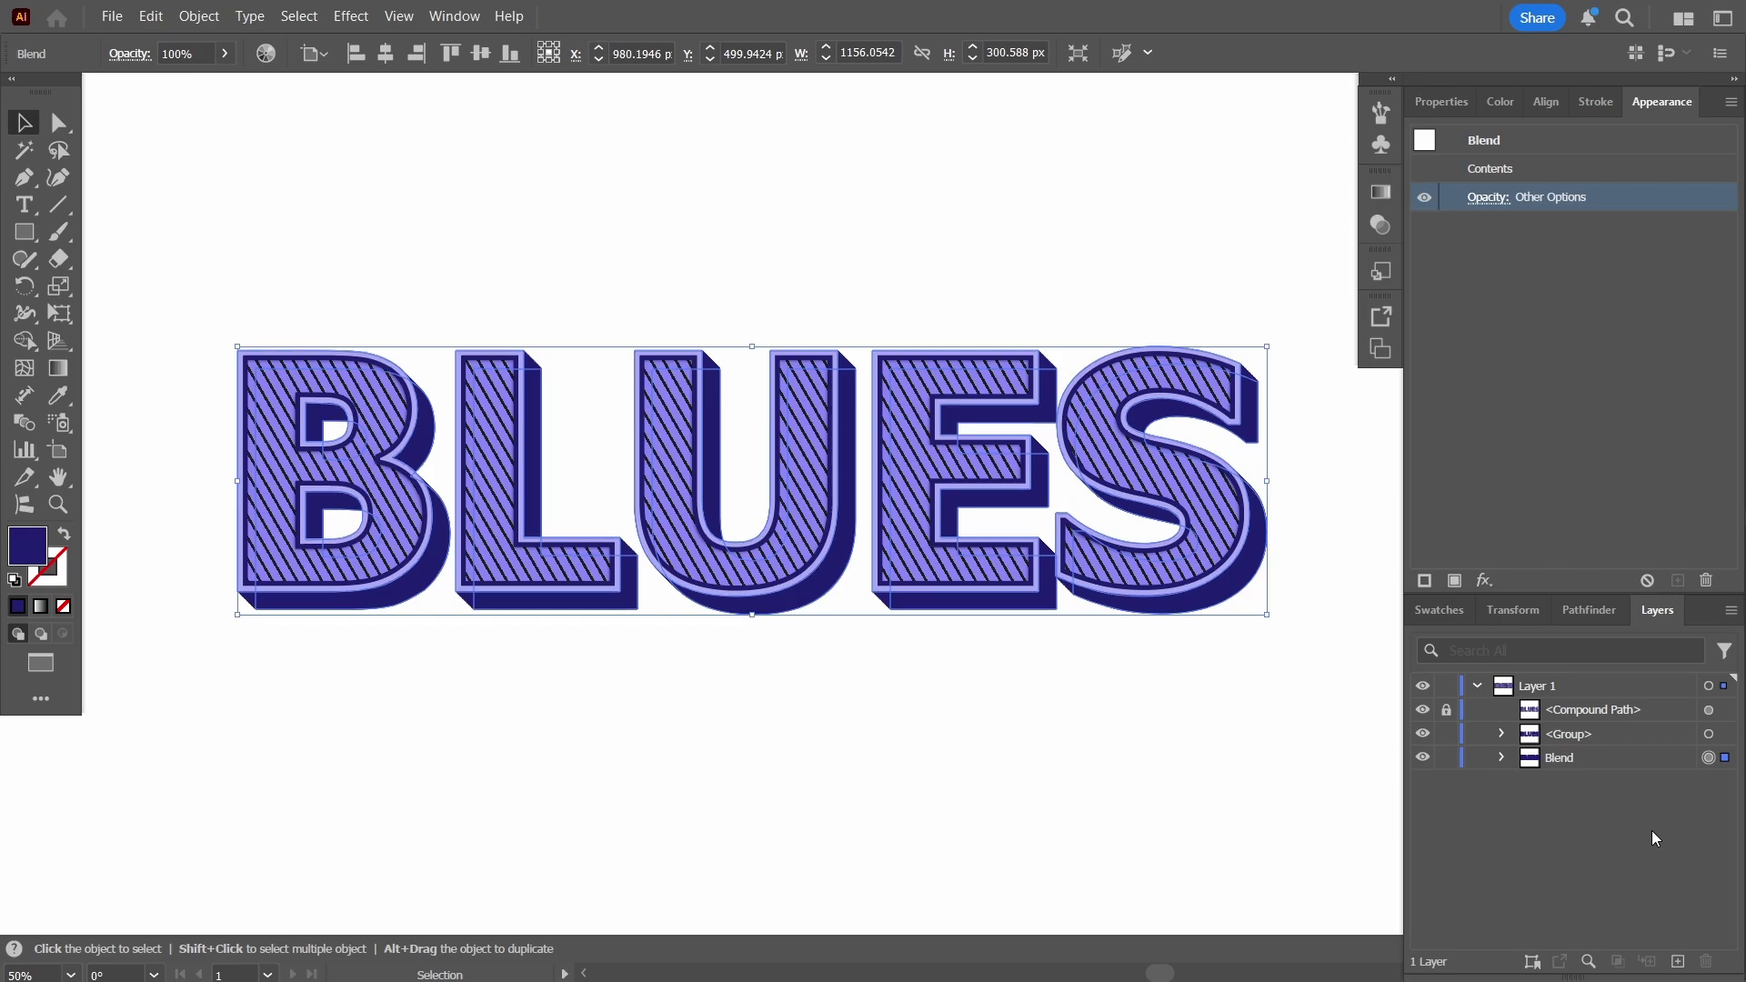
key("Down")
key("Left")
key("Left")
key("Left")
key("Left")
key("Left")
key("Left")
key("Left")
key("Left")
key("Left")
key("Left")
key("Left")
key("Left")
key("Left")
key("Left")
key("Left")
key("Left")
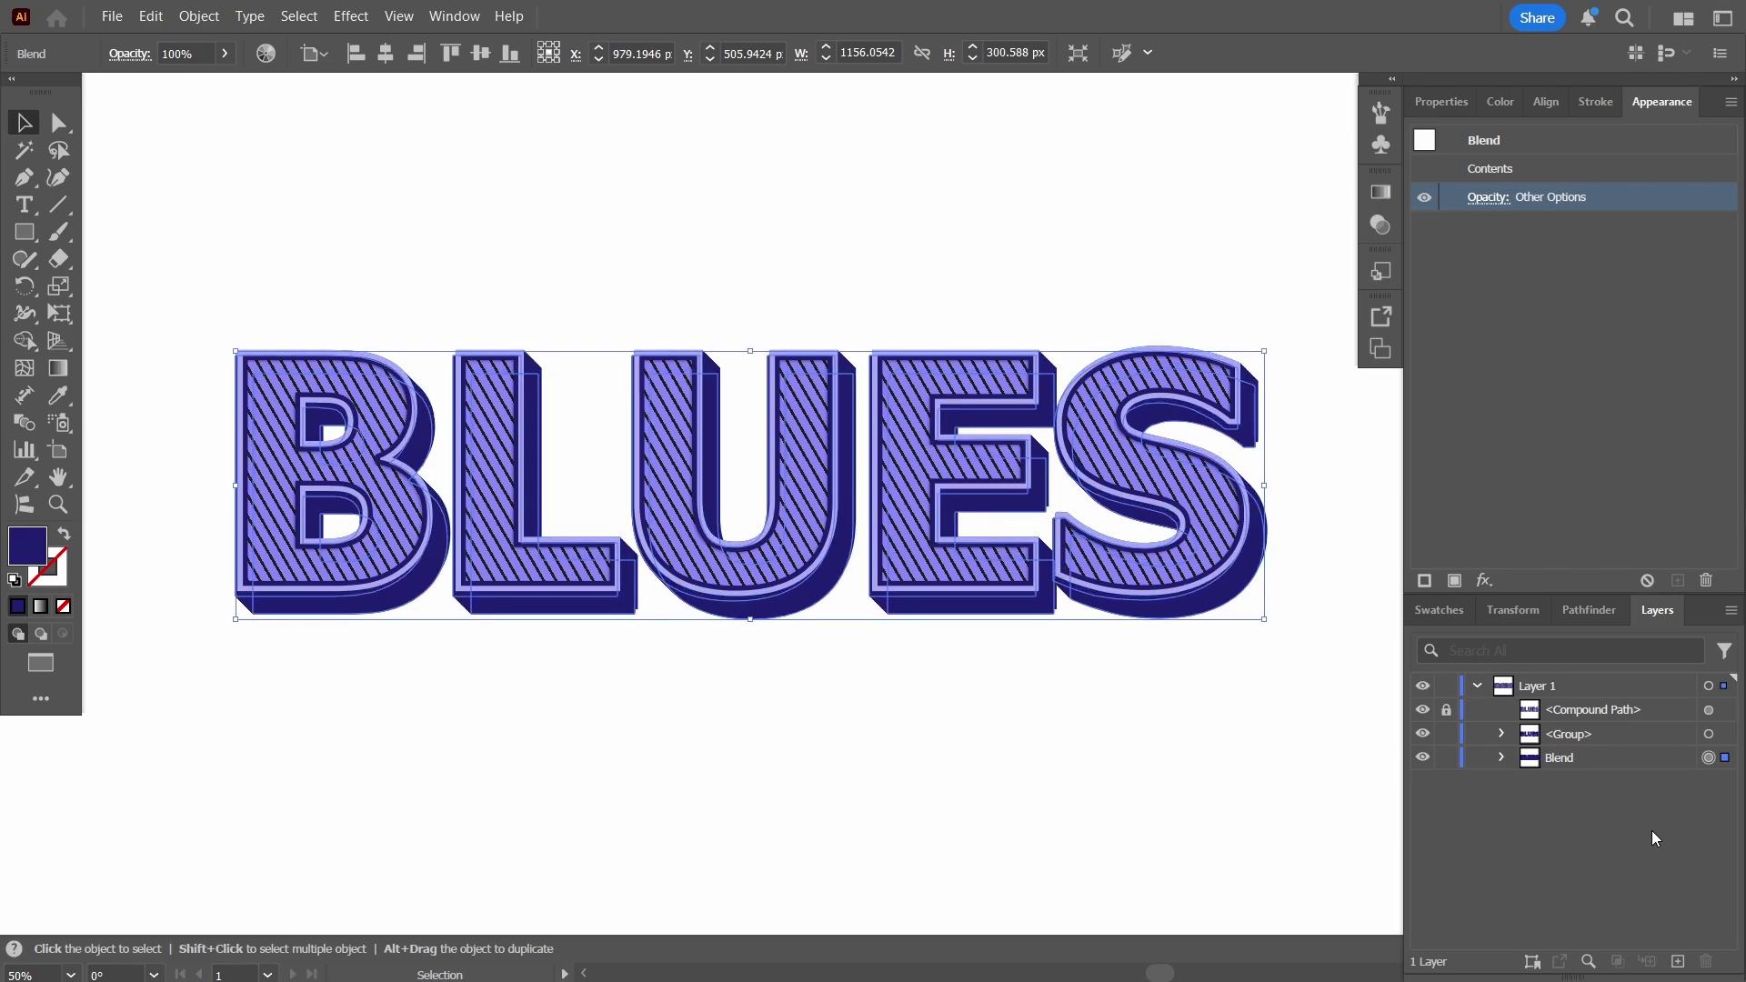
key("Down")
key("Down")
key("Down")
key("Down")
key("Down")
key("Down")
key("Down")
key("Down")
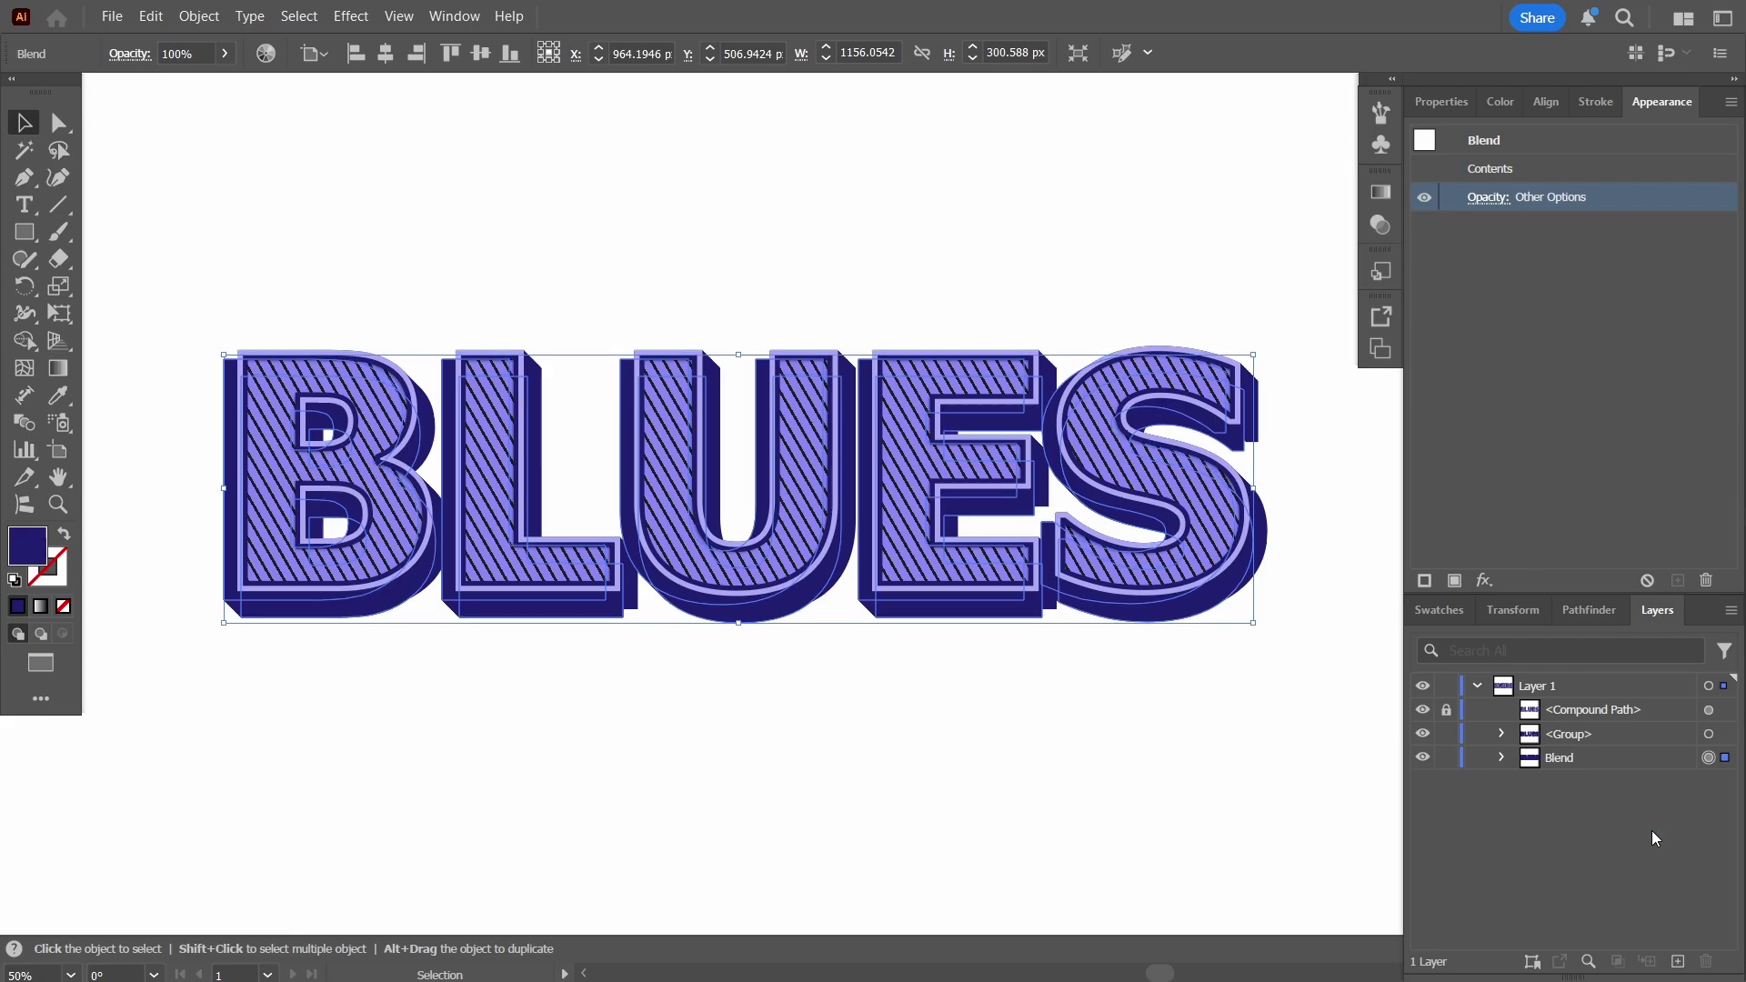
key("Left")
key("Left")
key("Left")
key("Left")
key("Left")
key("Left")
key("Left")
key("Left")
key("Left")
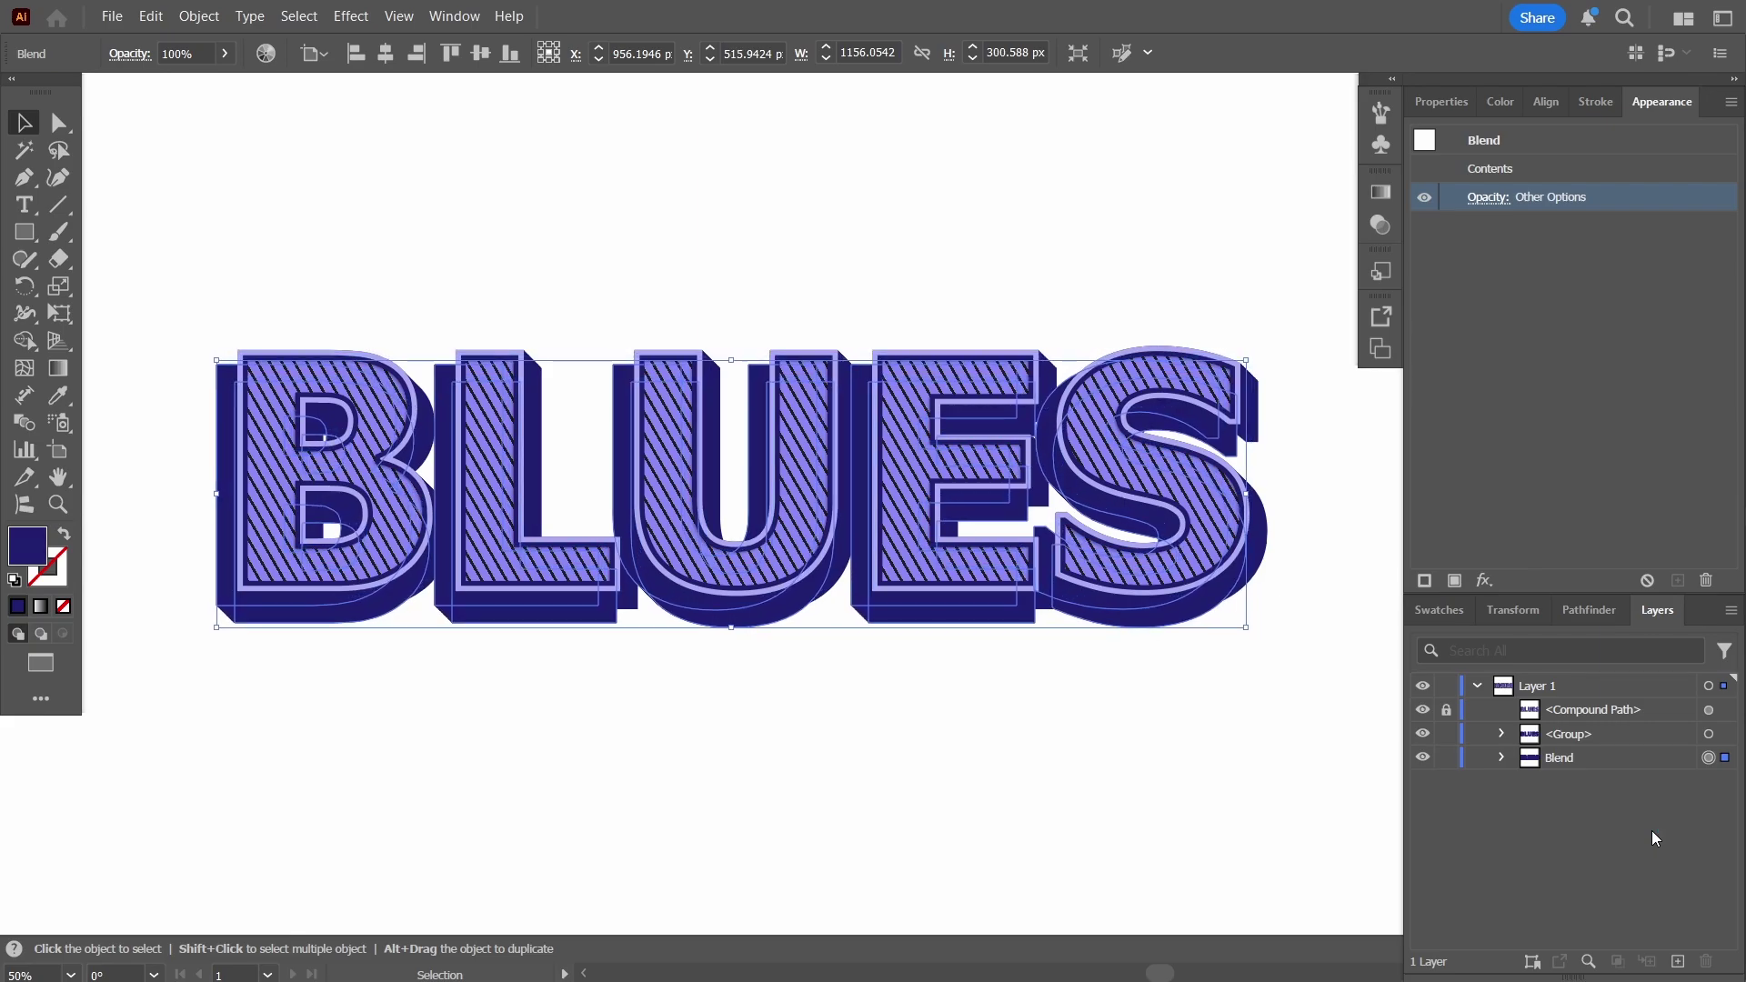
key("Down")
key("Down")
key("Down")
key("Down")
key("Down")
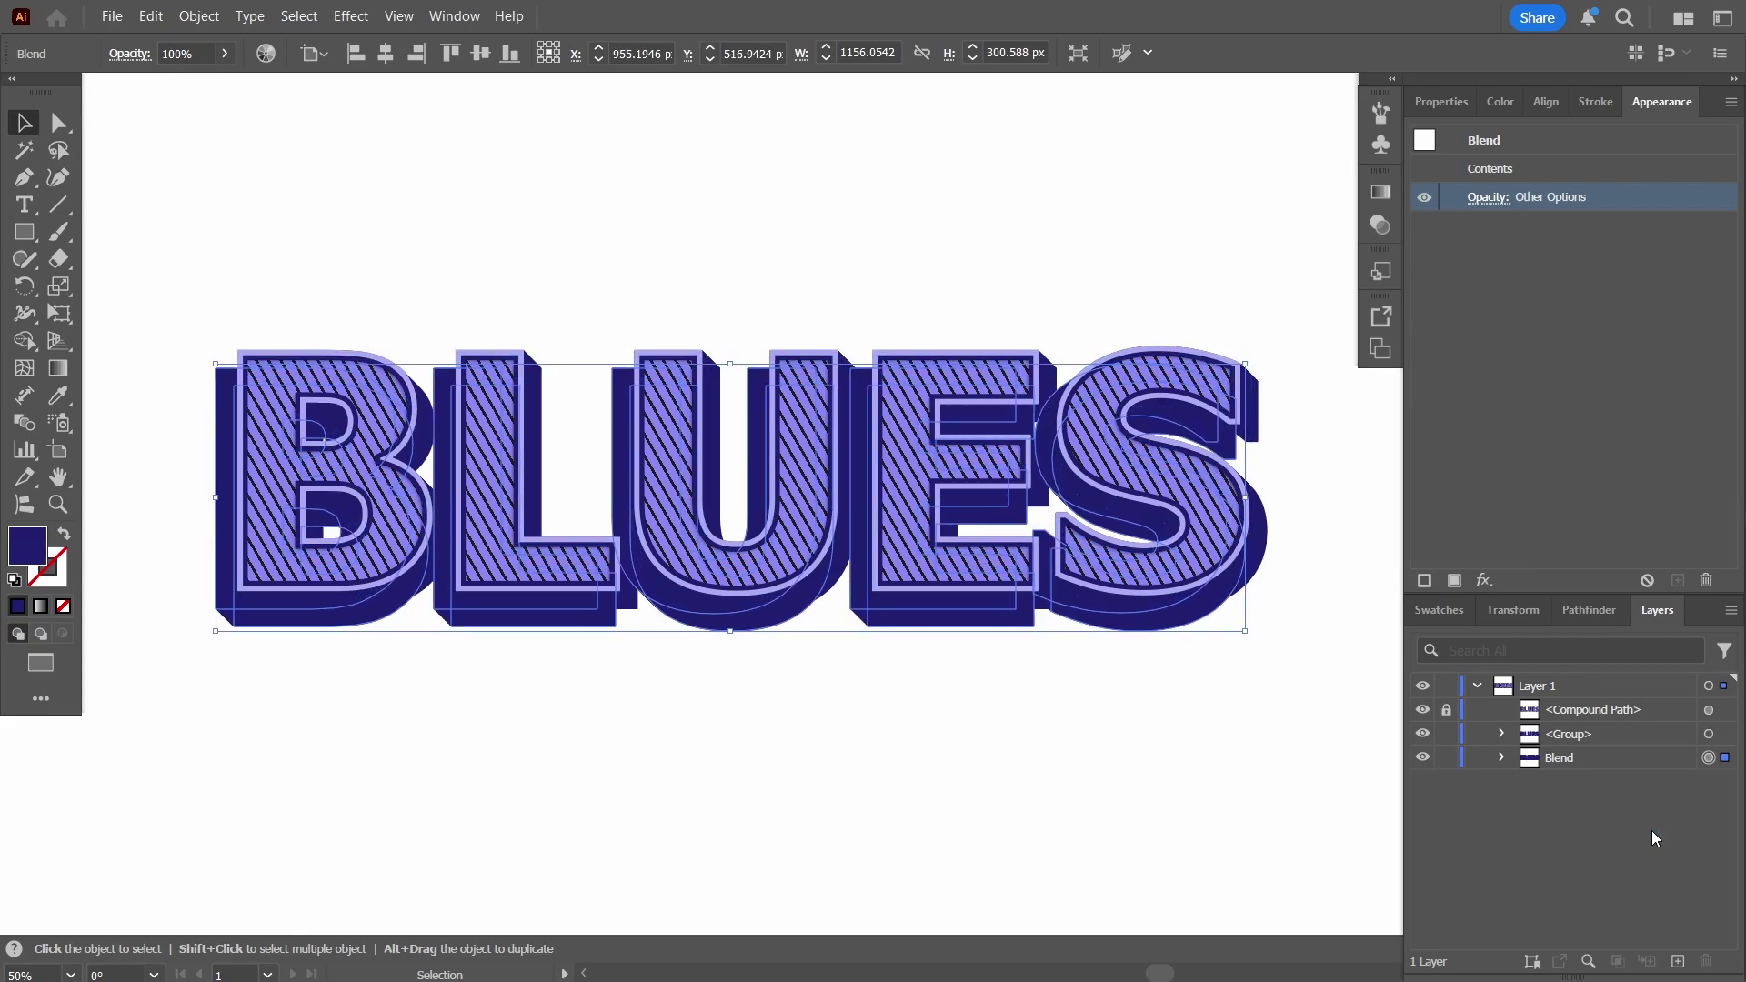
key("Left")
key("Left")
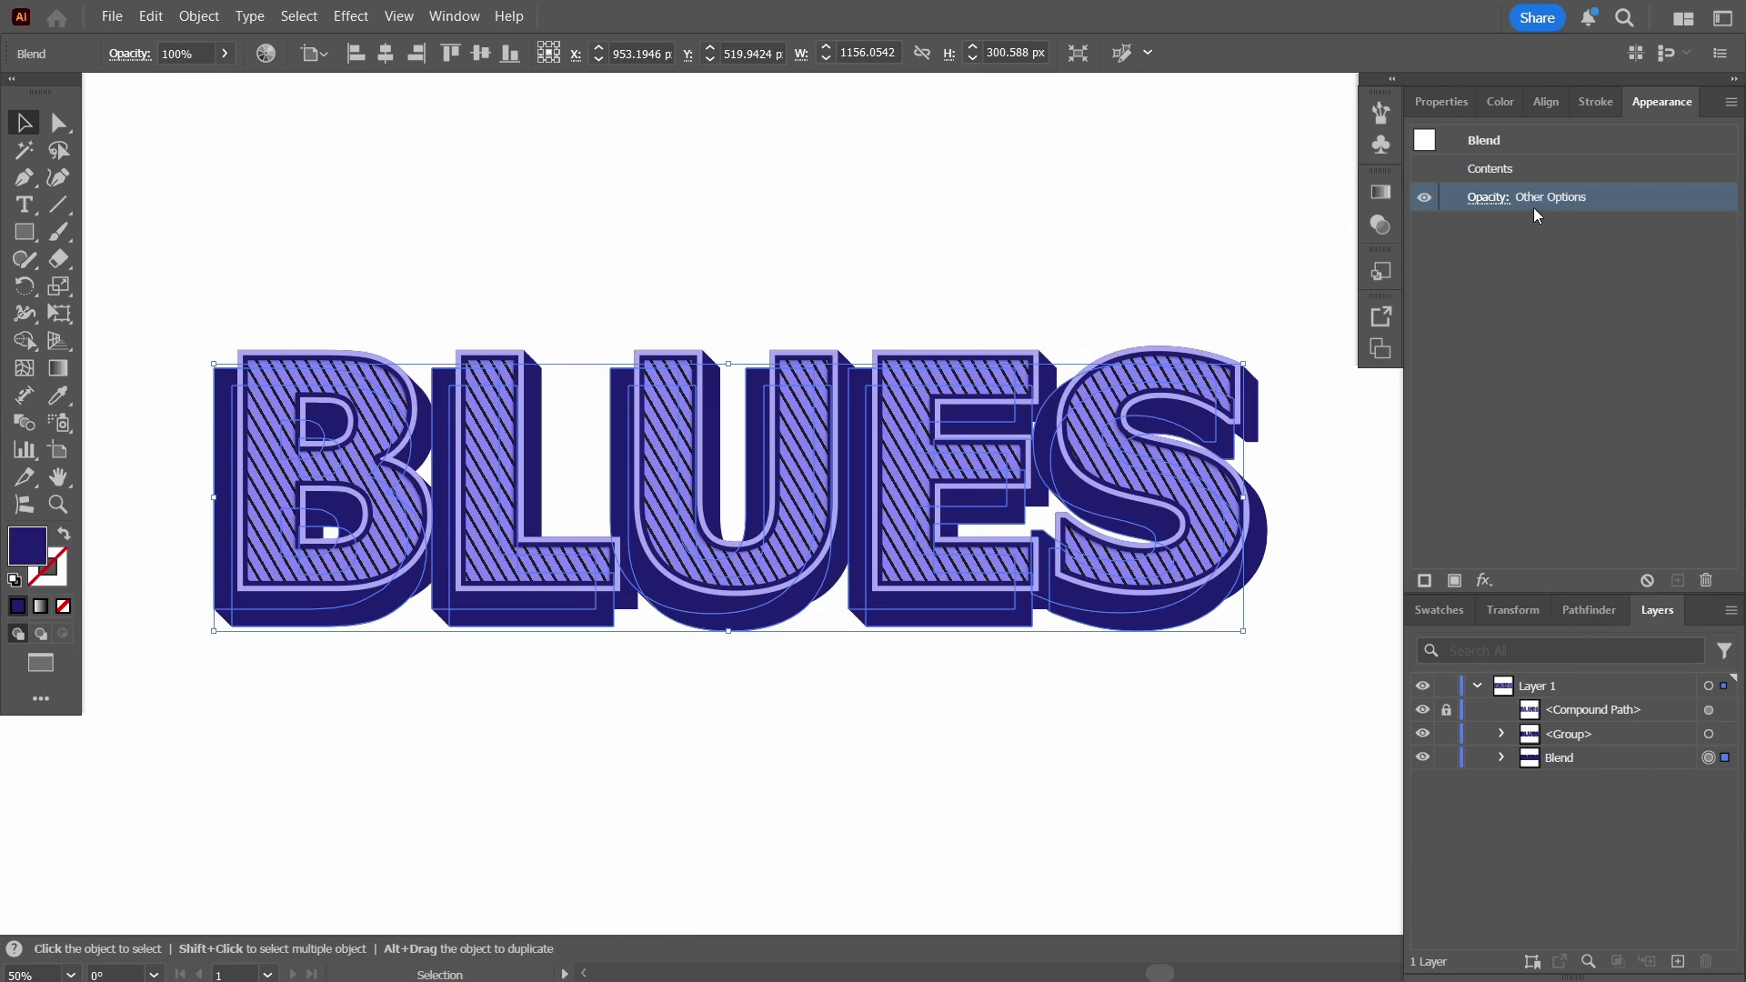
- Reduce the opacity of the offset lower blend to about 72% and deselect it
double_click(24, 543)
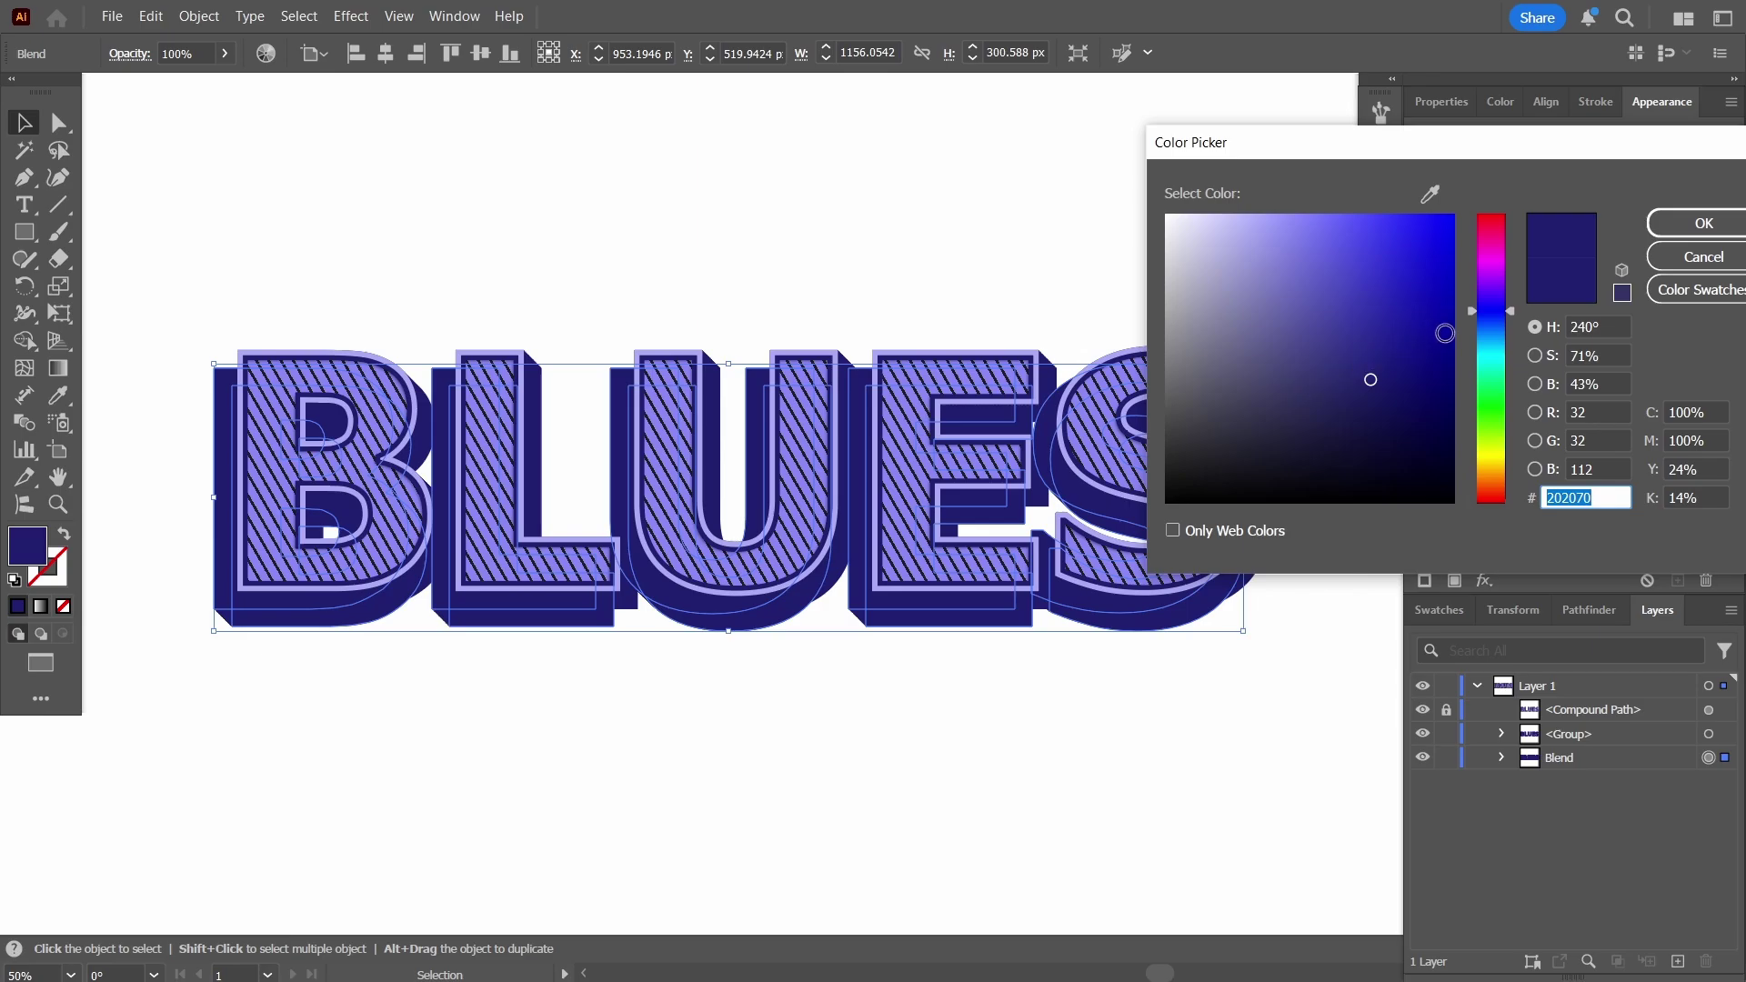
left_click(1704, 256)
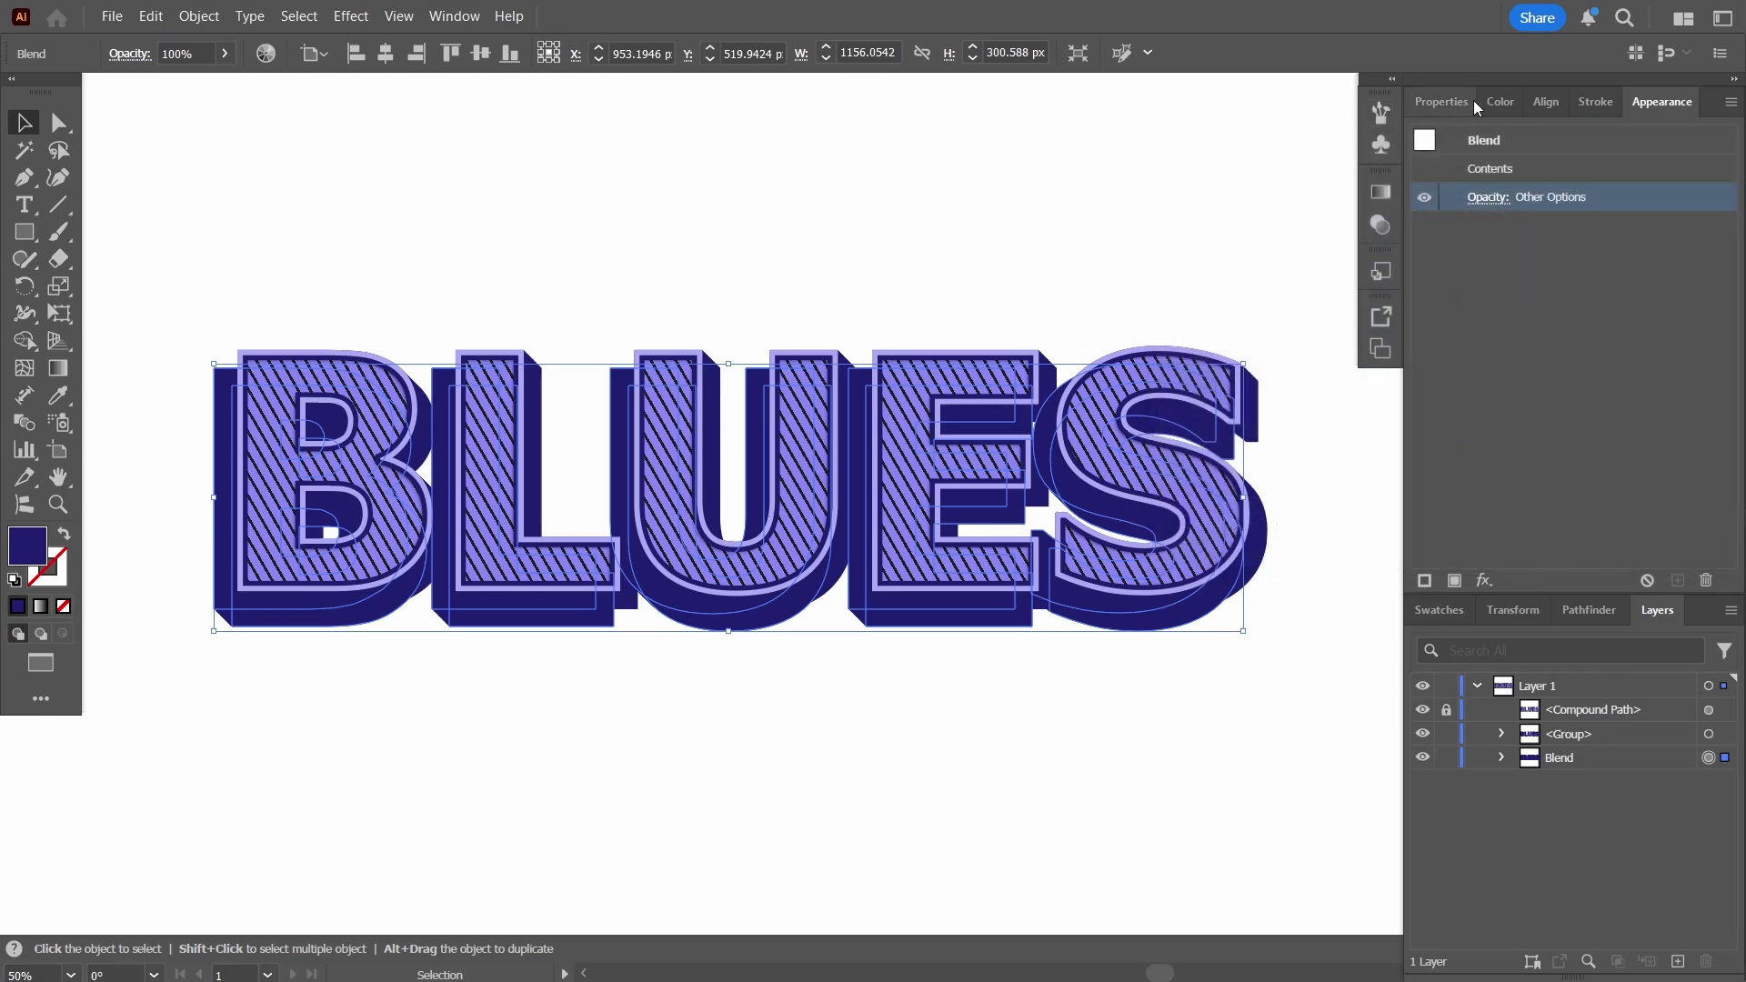
left_click(1441, 101)
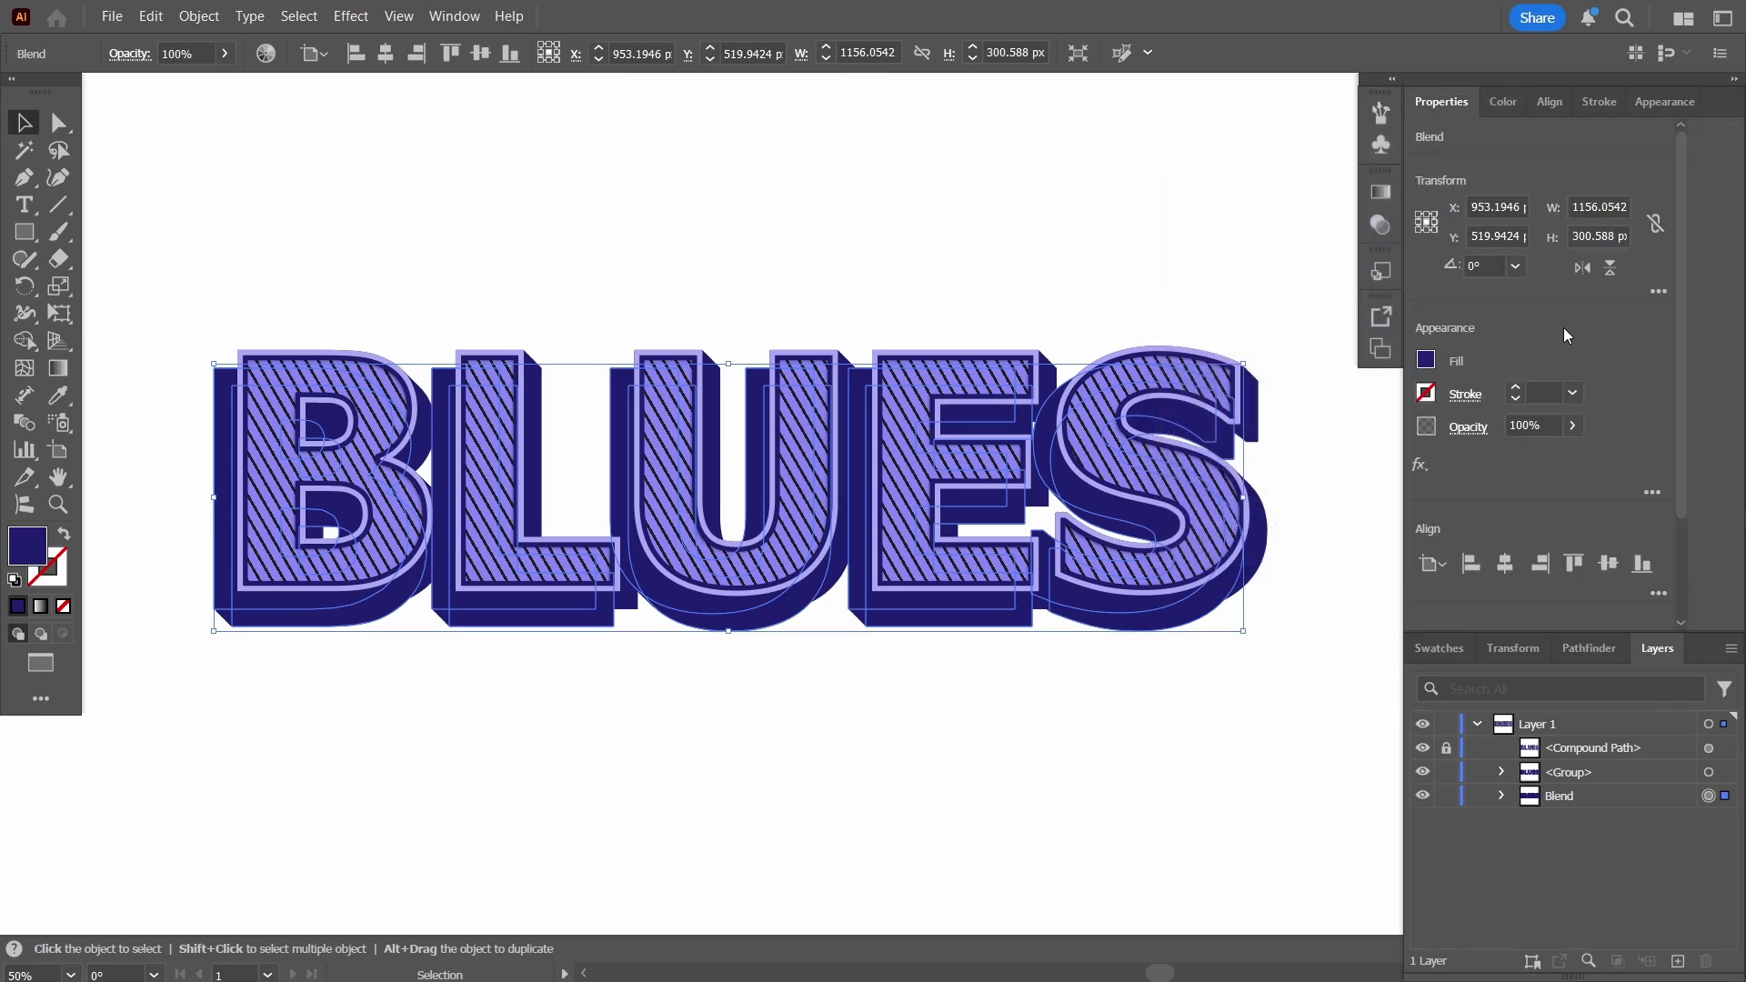
left_click(1574, 427)
left_click_drag(1567, 454, 1555, 457)
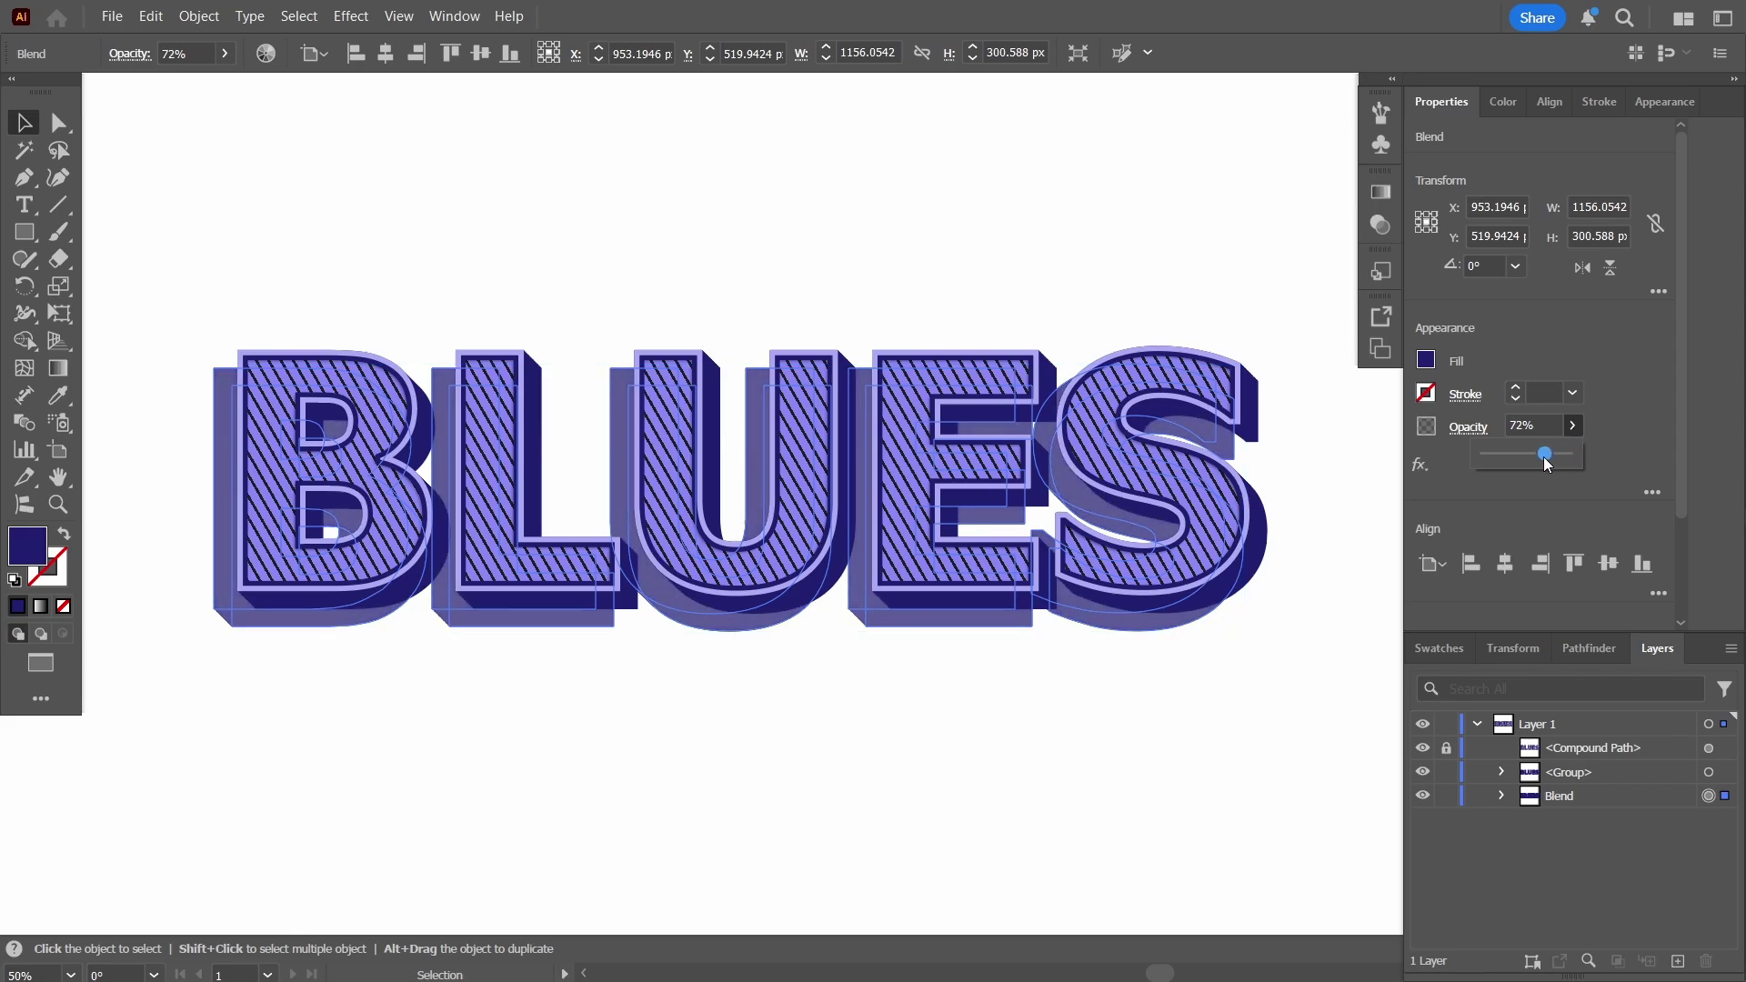
left_click(1257, 706)
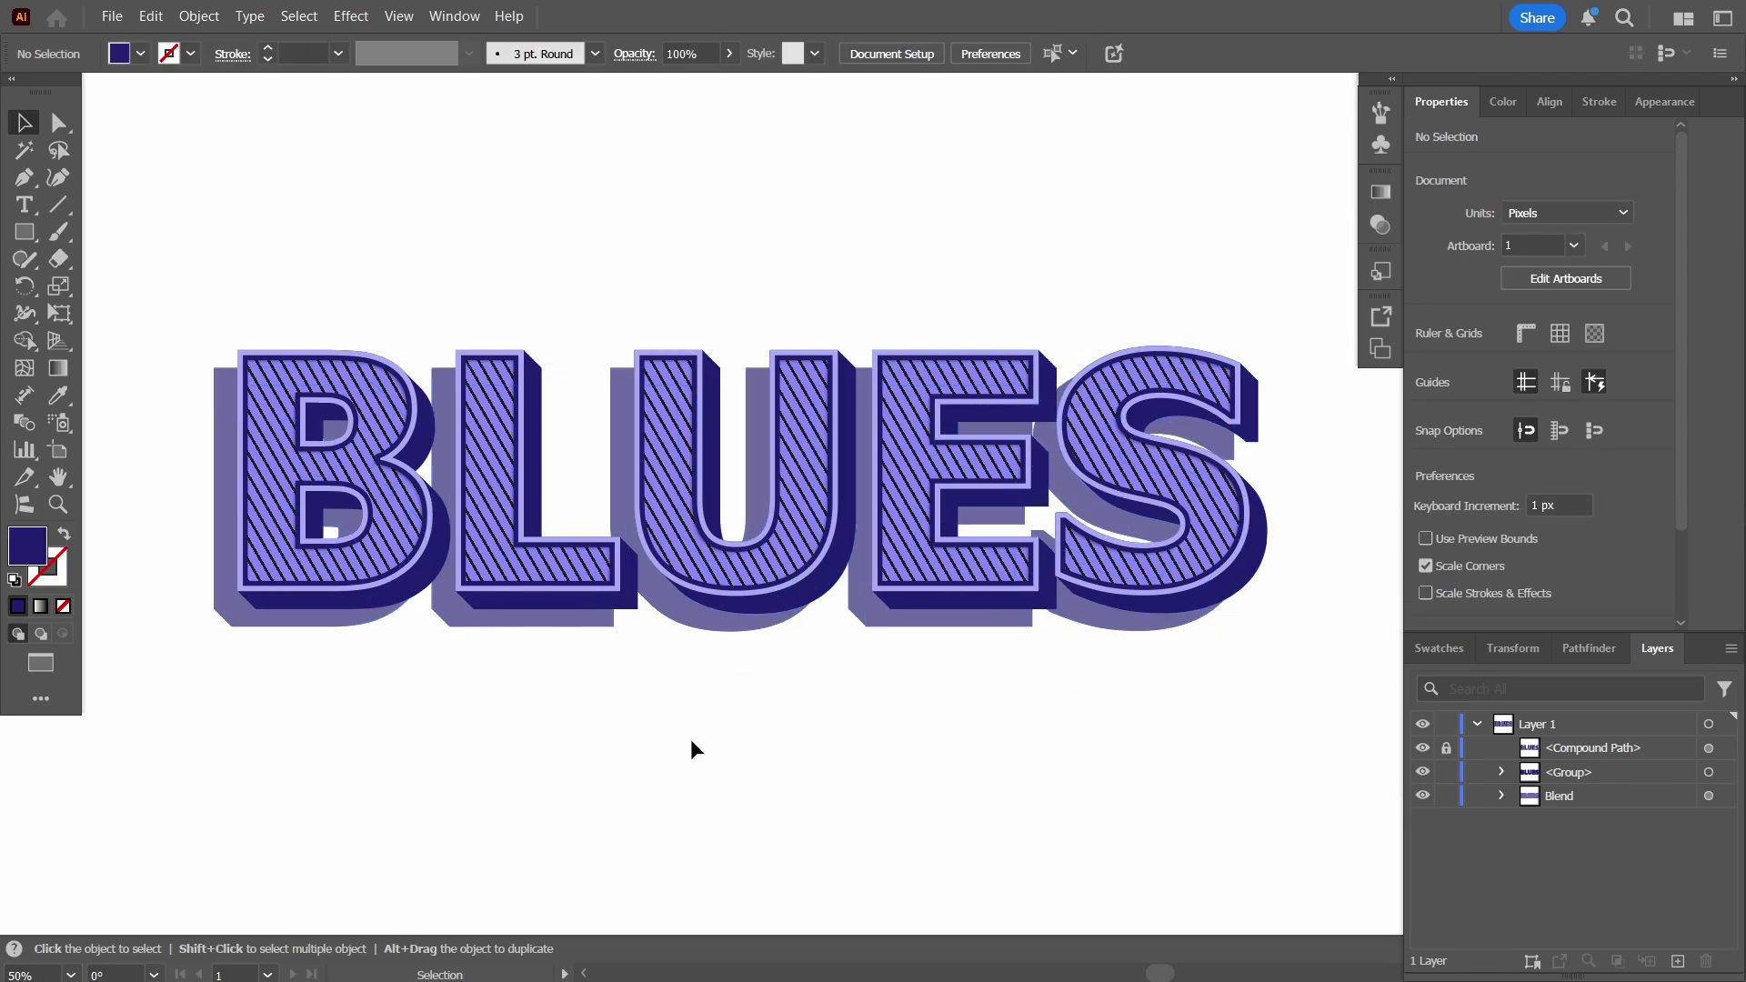
- Shift the semi-transparent blend slightly right and up, closer to the lettering, and deselect it
left_click_drag(339, 624, 348, 620)
left_click(449, 745)
scroll(516, 728, "down", 2)
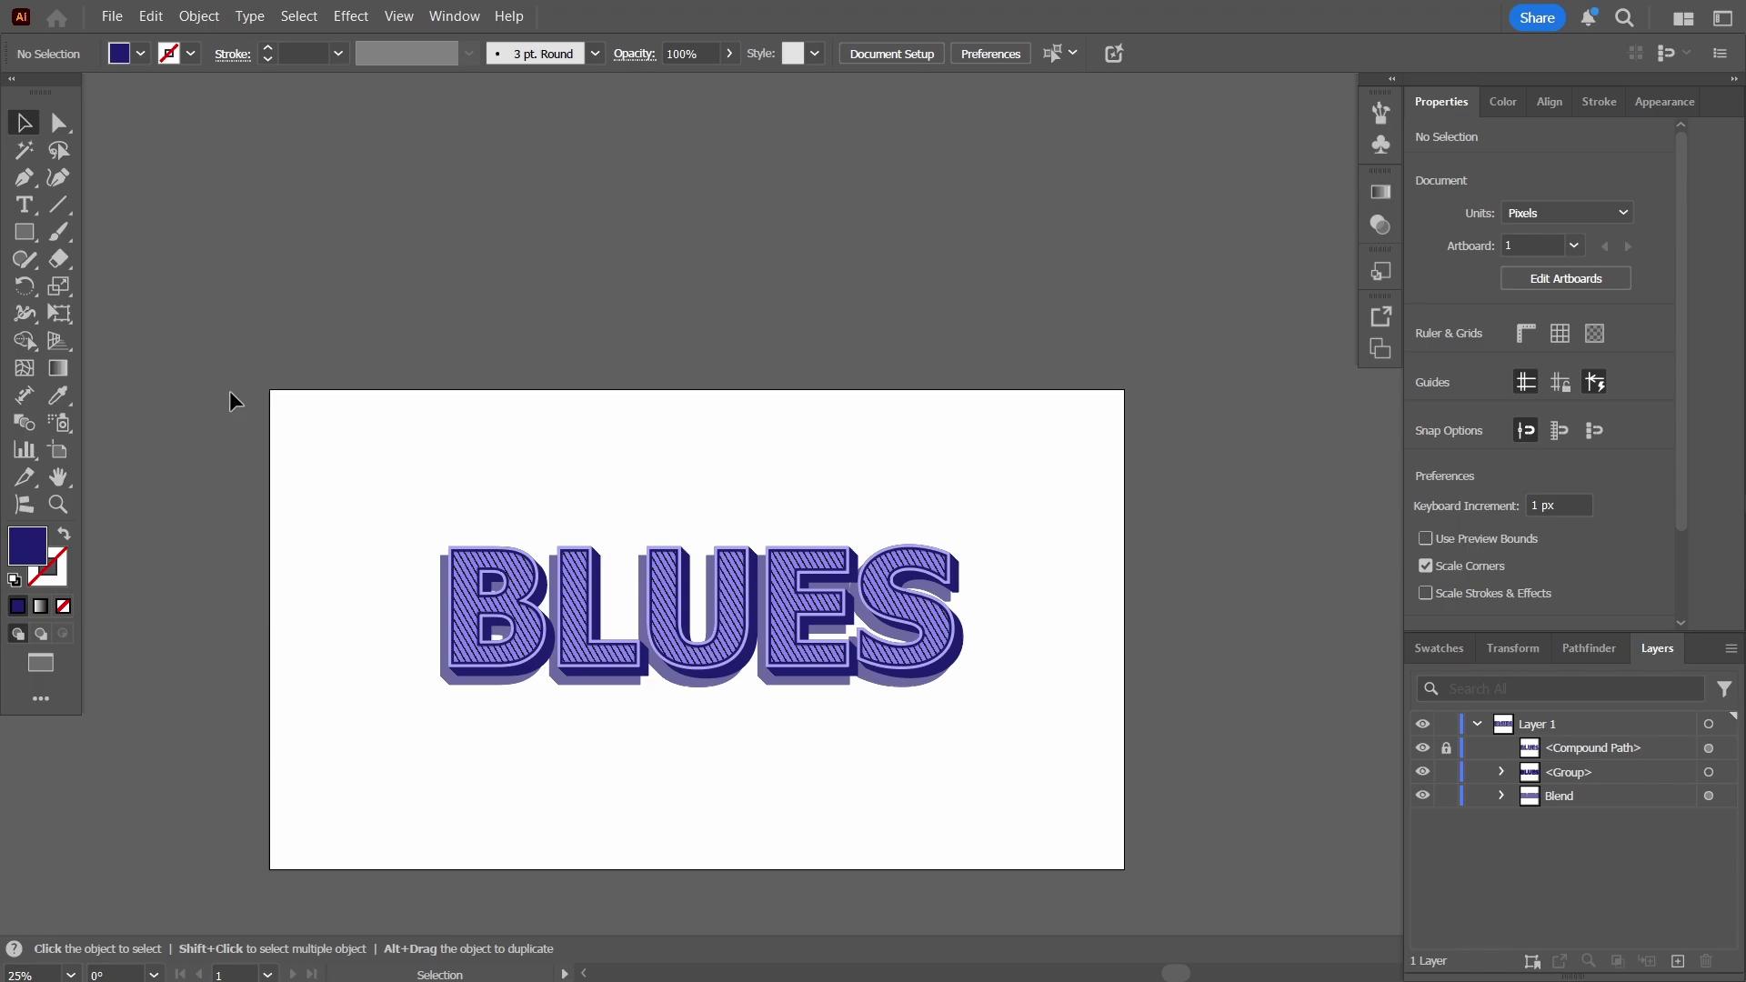
- Create a dark blue rectangle 1920 px wide and 1080 px high
left_click(34, 231)
left_click(326, 438)
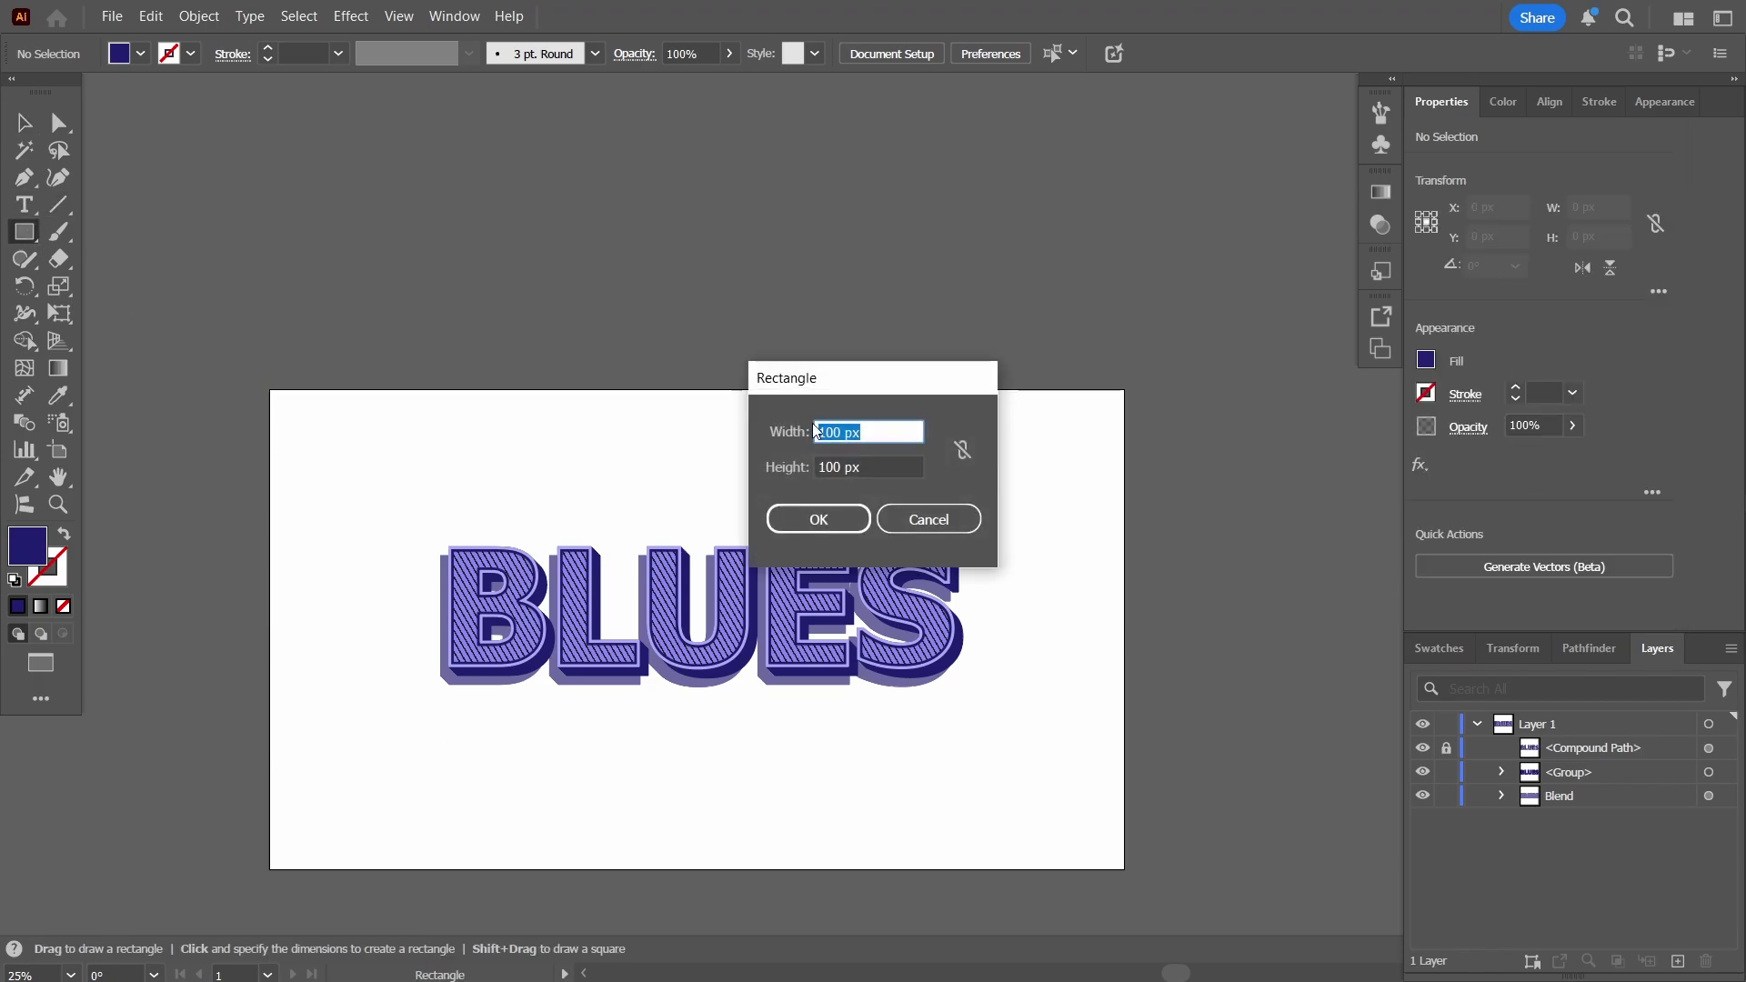
type("1920")
key("Tab")
type("1080")
key("Return")
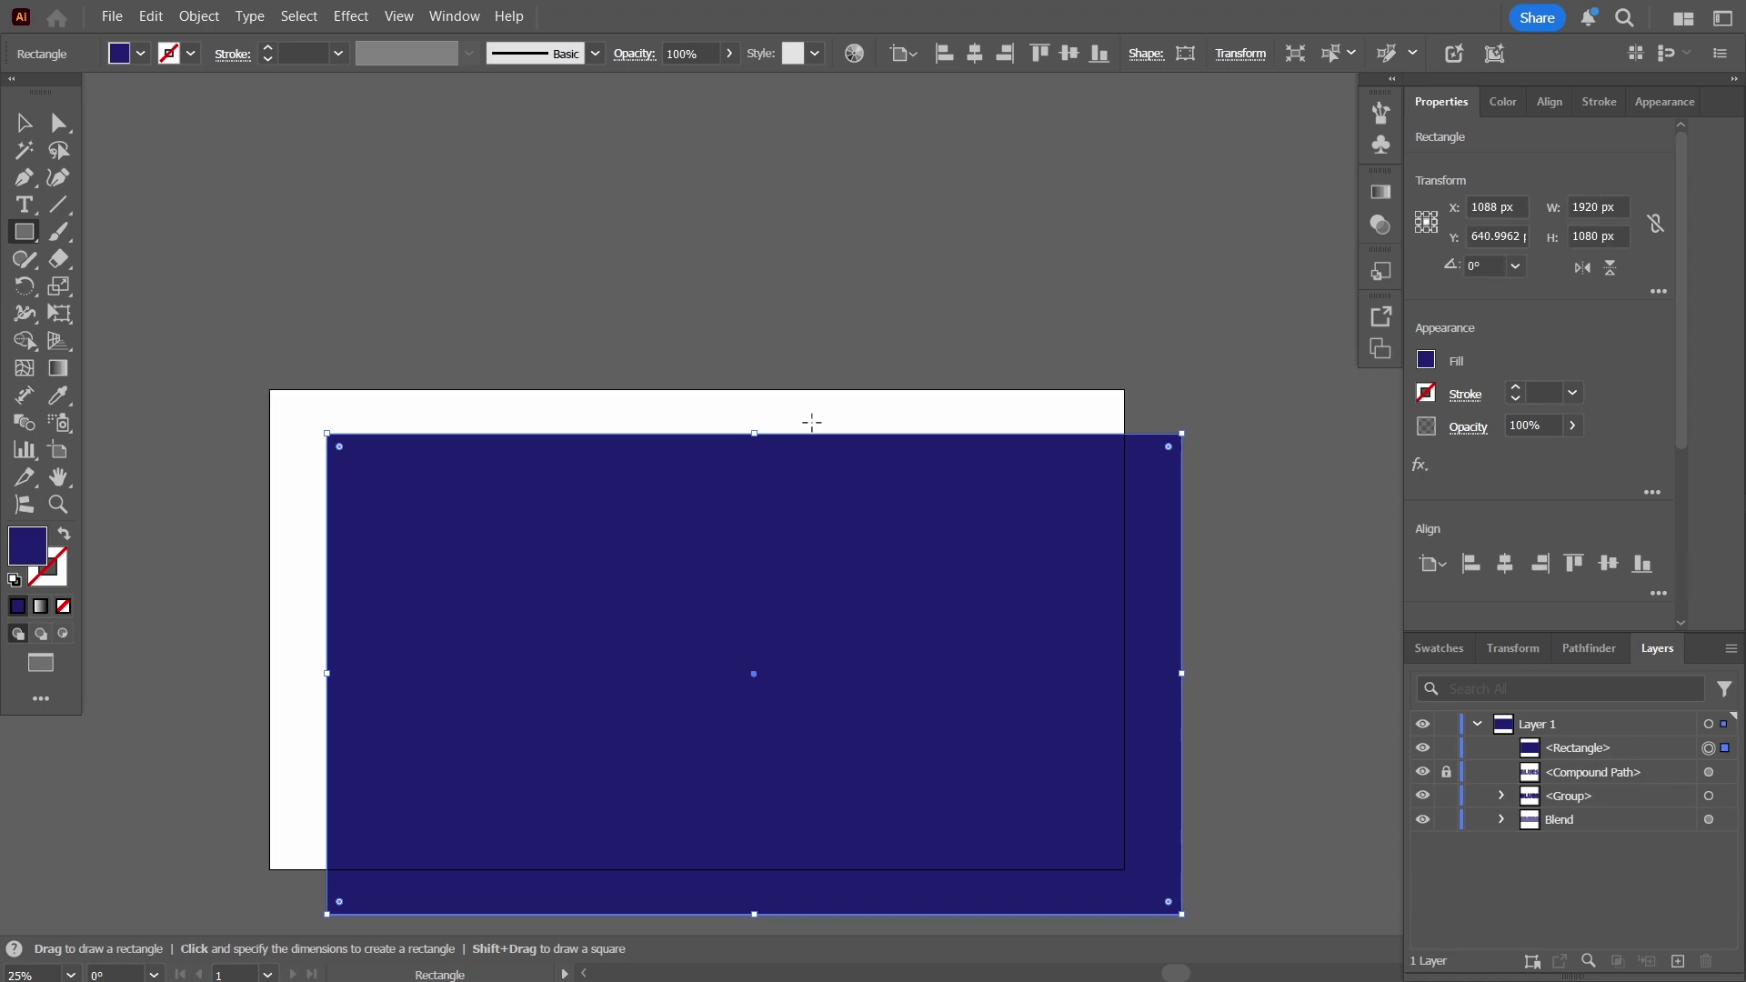
- Align the large rectangle with the artboard at X 960 px, Y 540 px and send it to the back
left_click(25, 122)
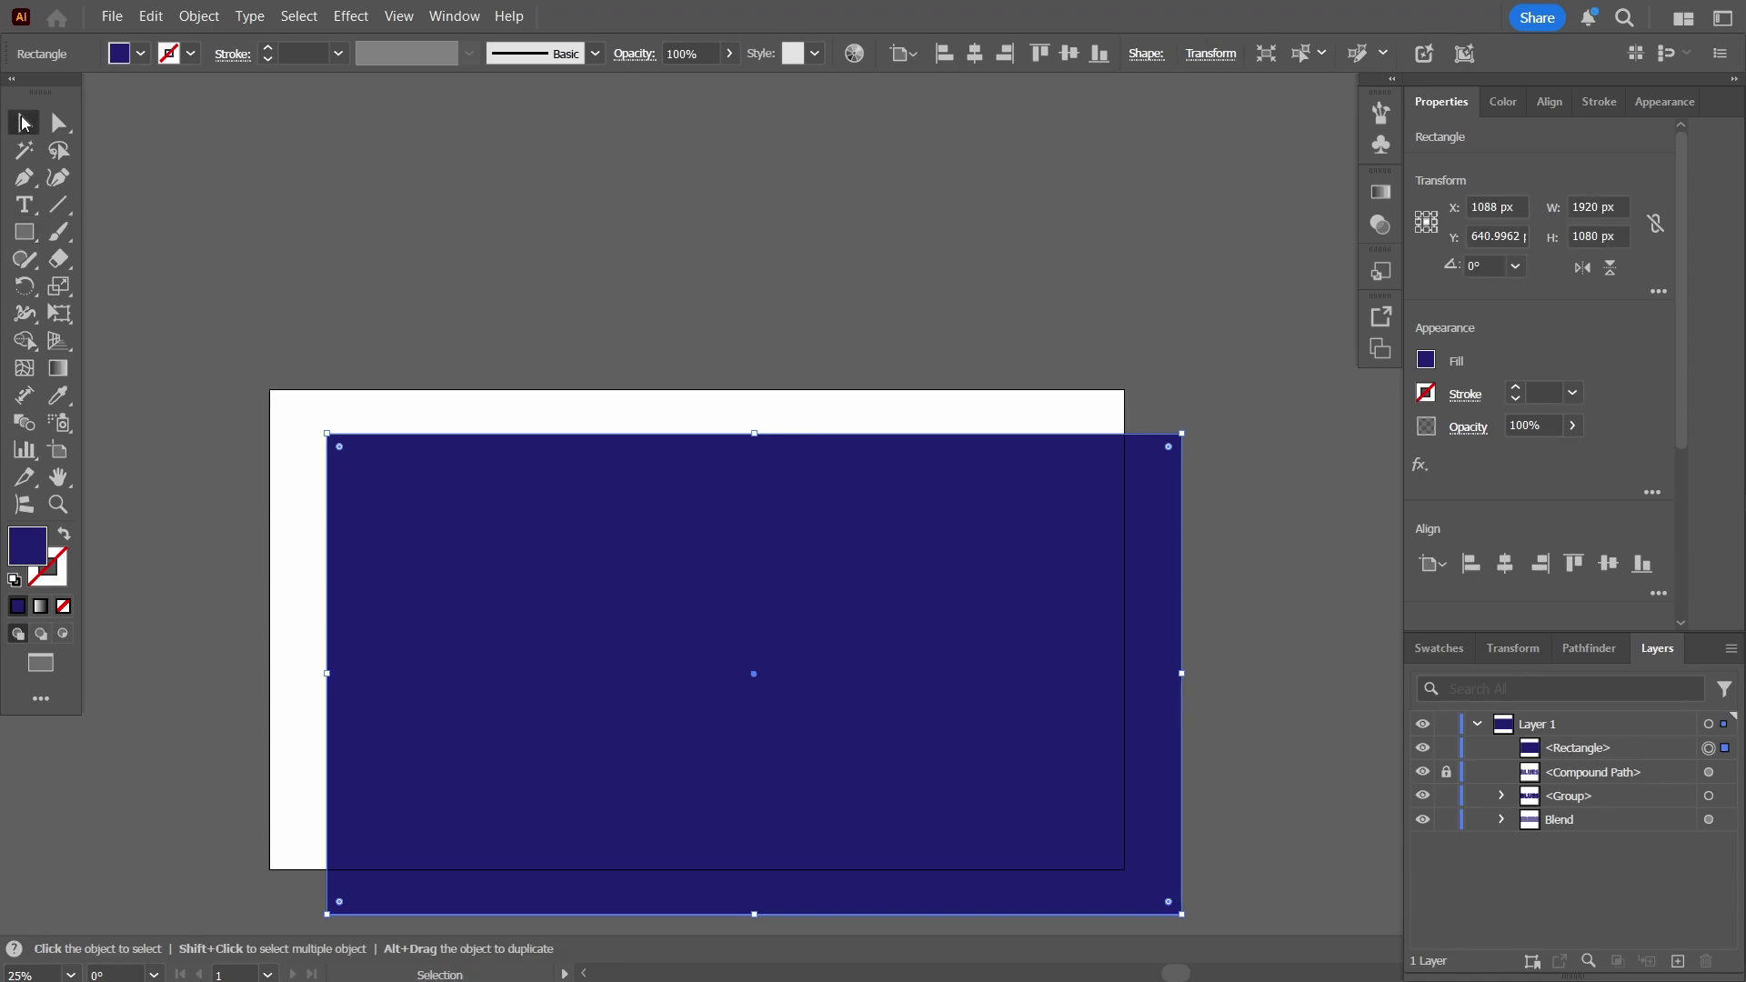
left_click(1540, 563)
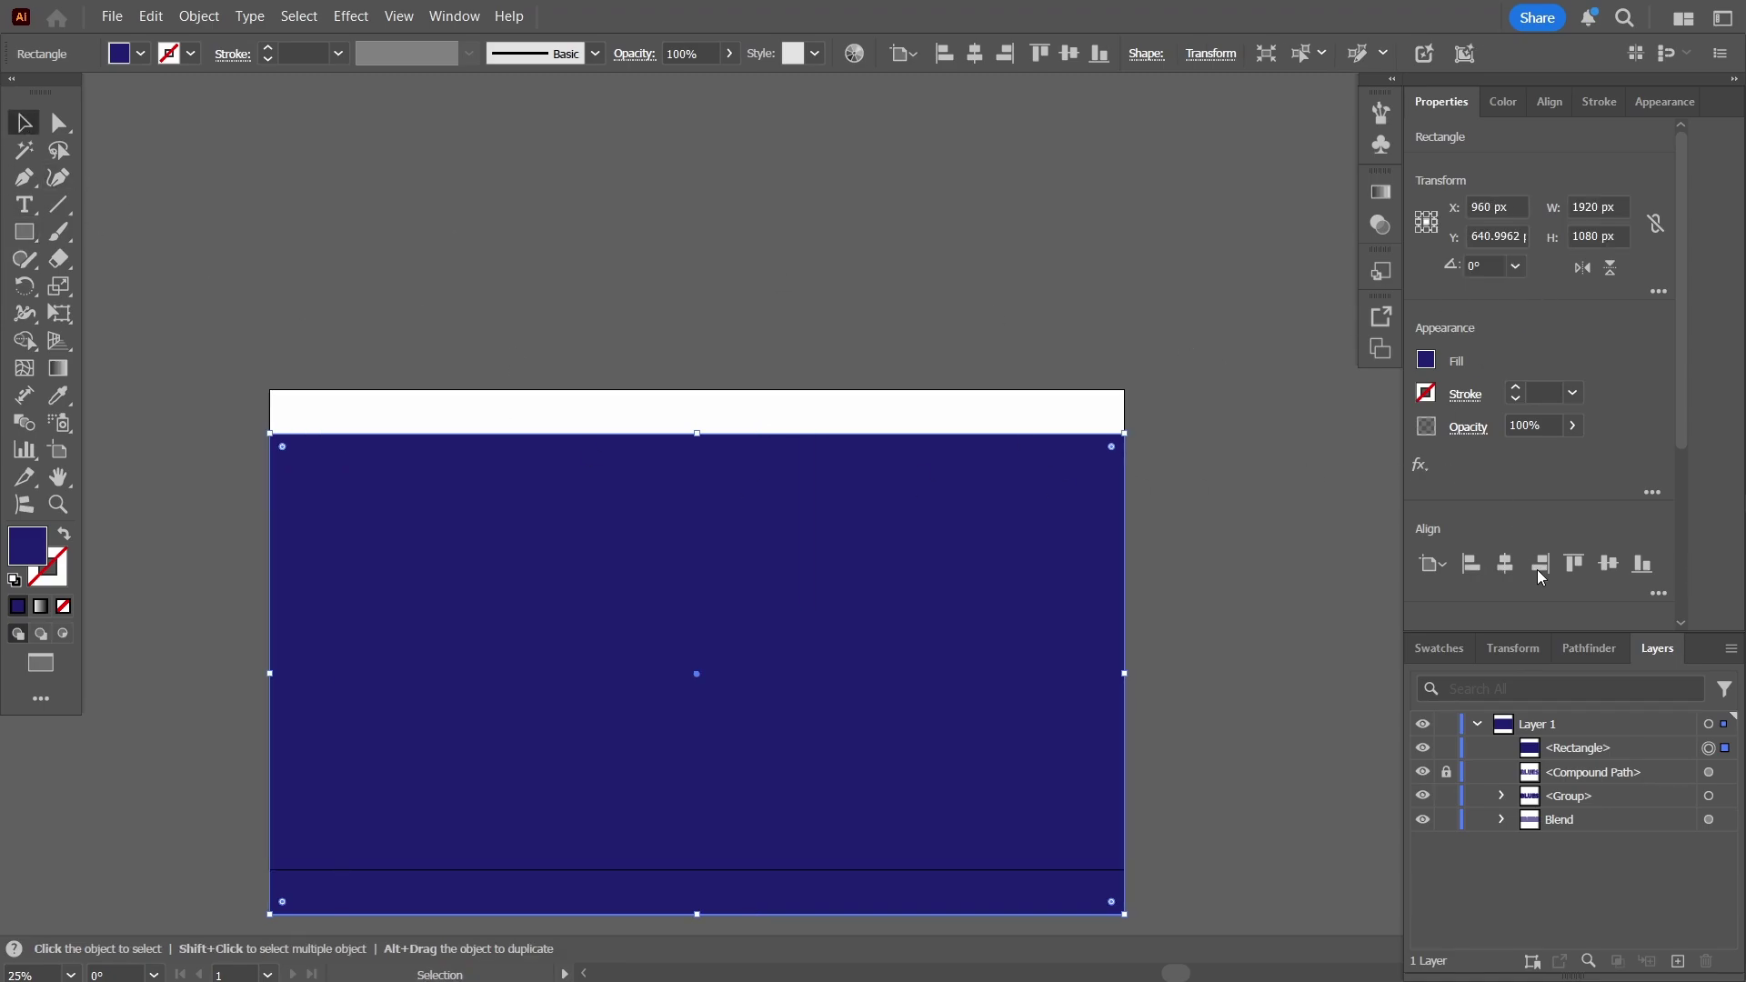
left_click(1619, 562)
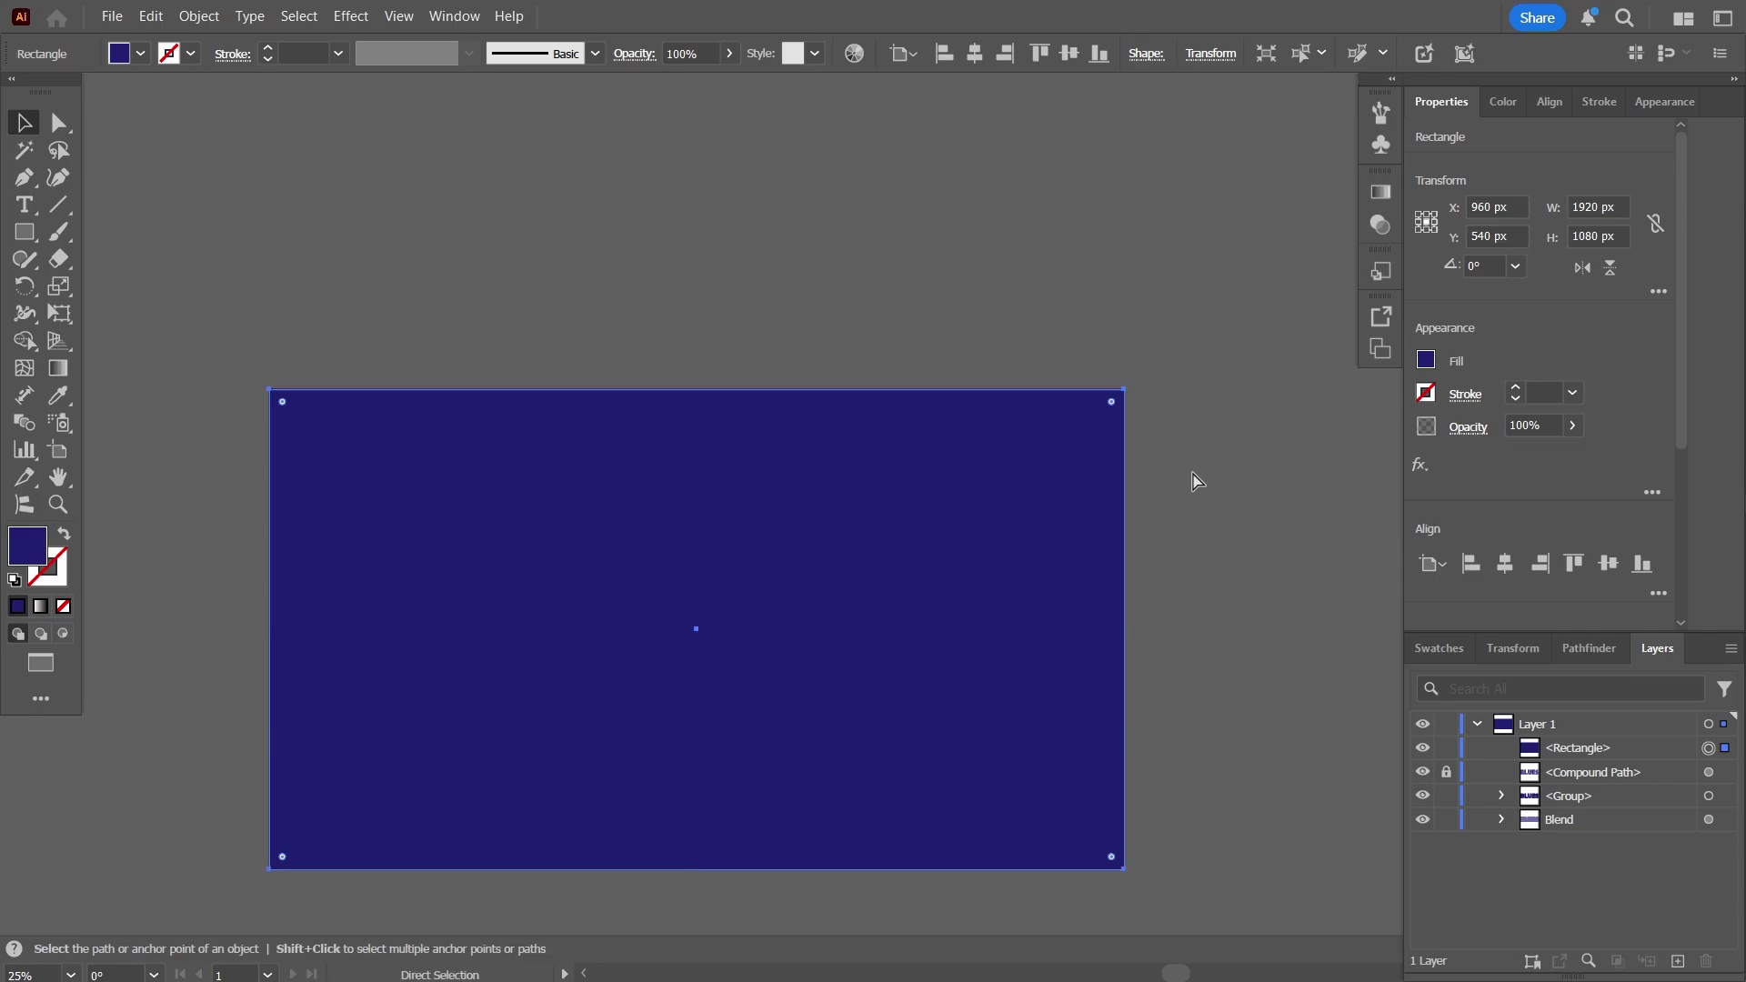
key("ctrl+shift+bracketleft")
- Draw a dark blue square about 127 px wide above the artboard's upper-left corner and place a copy to its right
key("m")
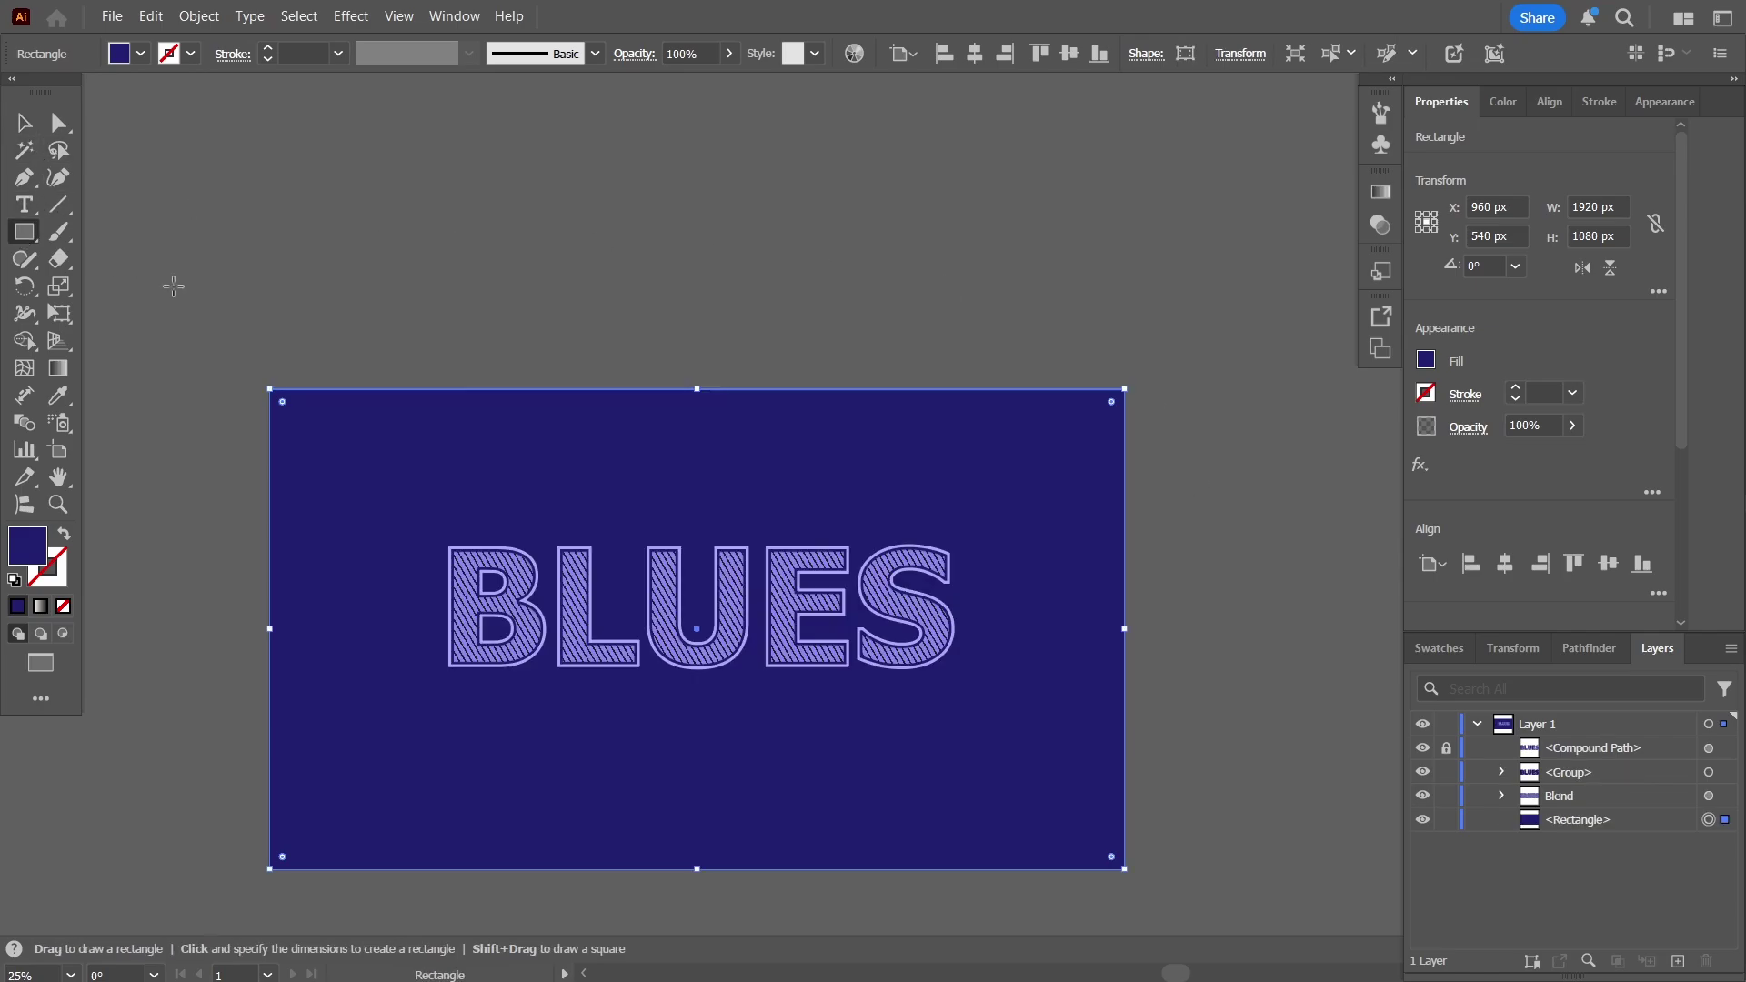
left_click_drag(259, 288, 319, 345)
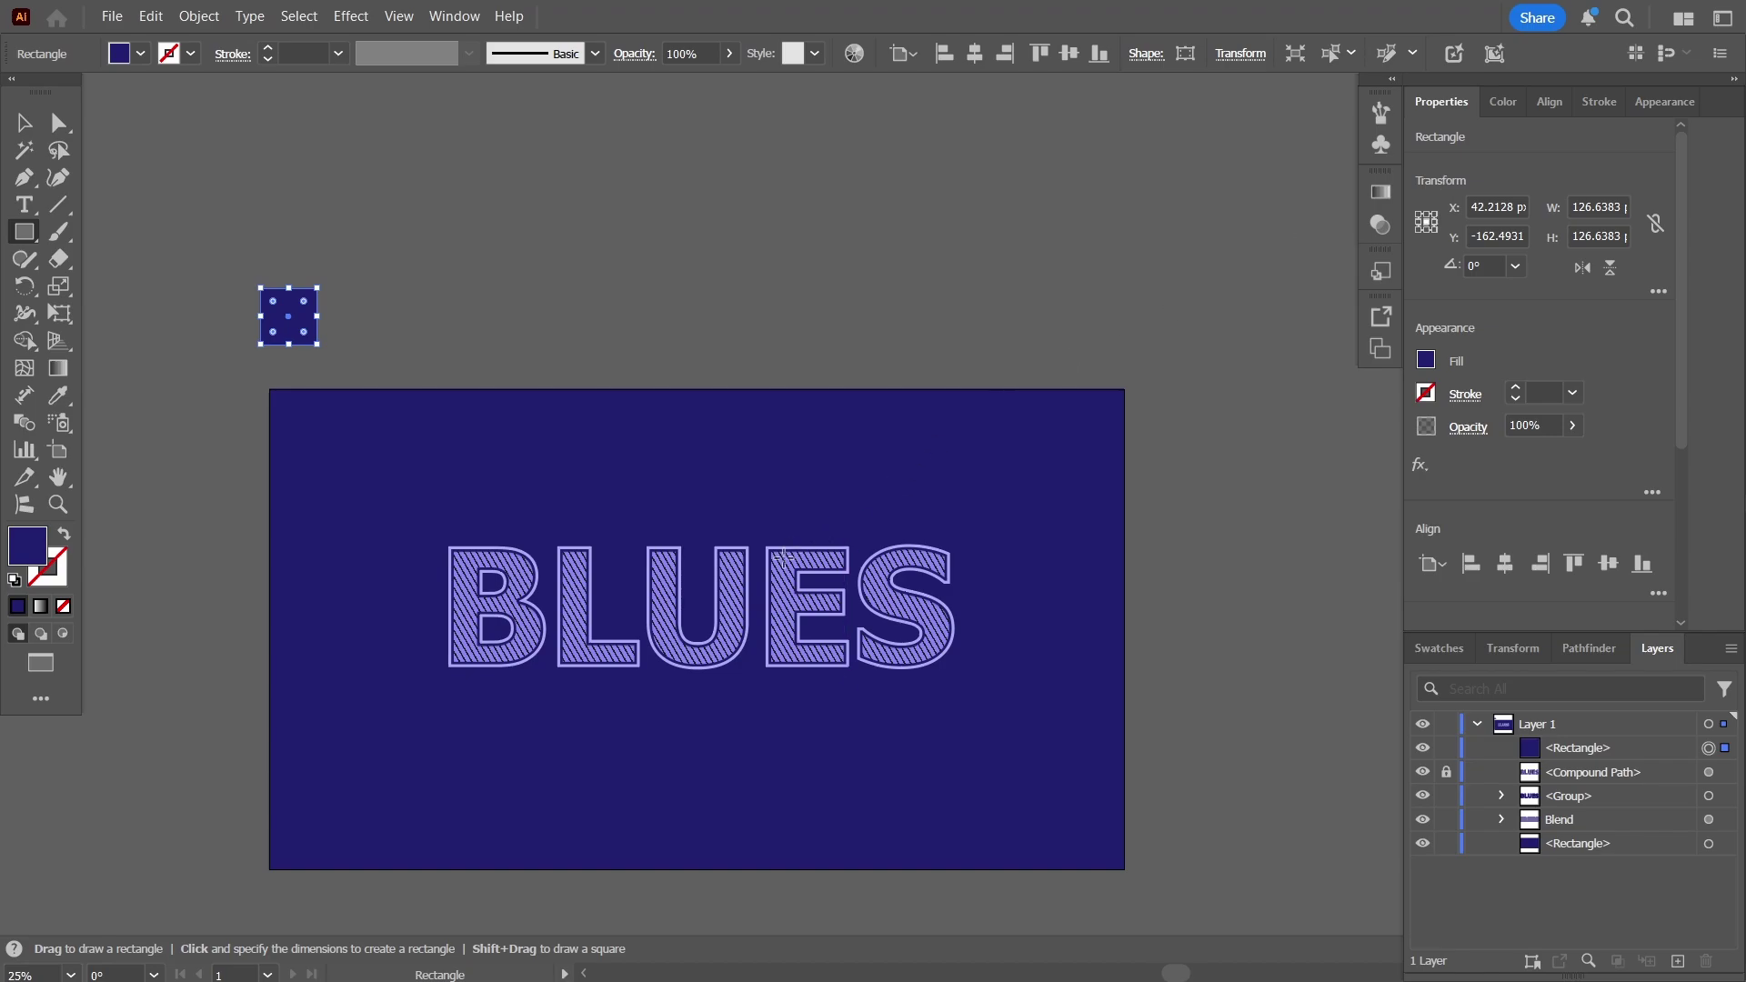
left_click(24, 120)
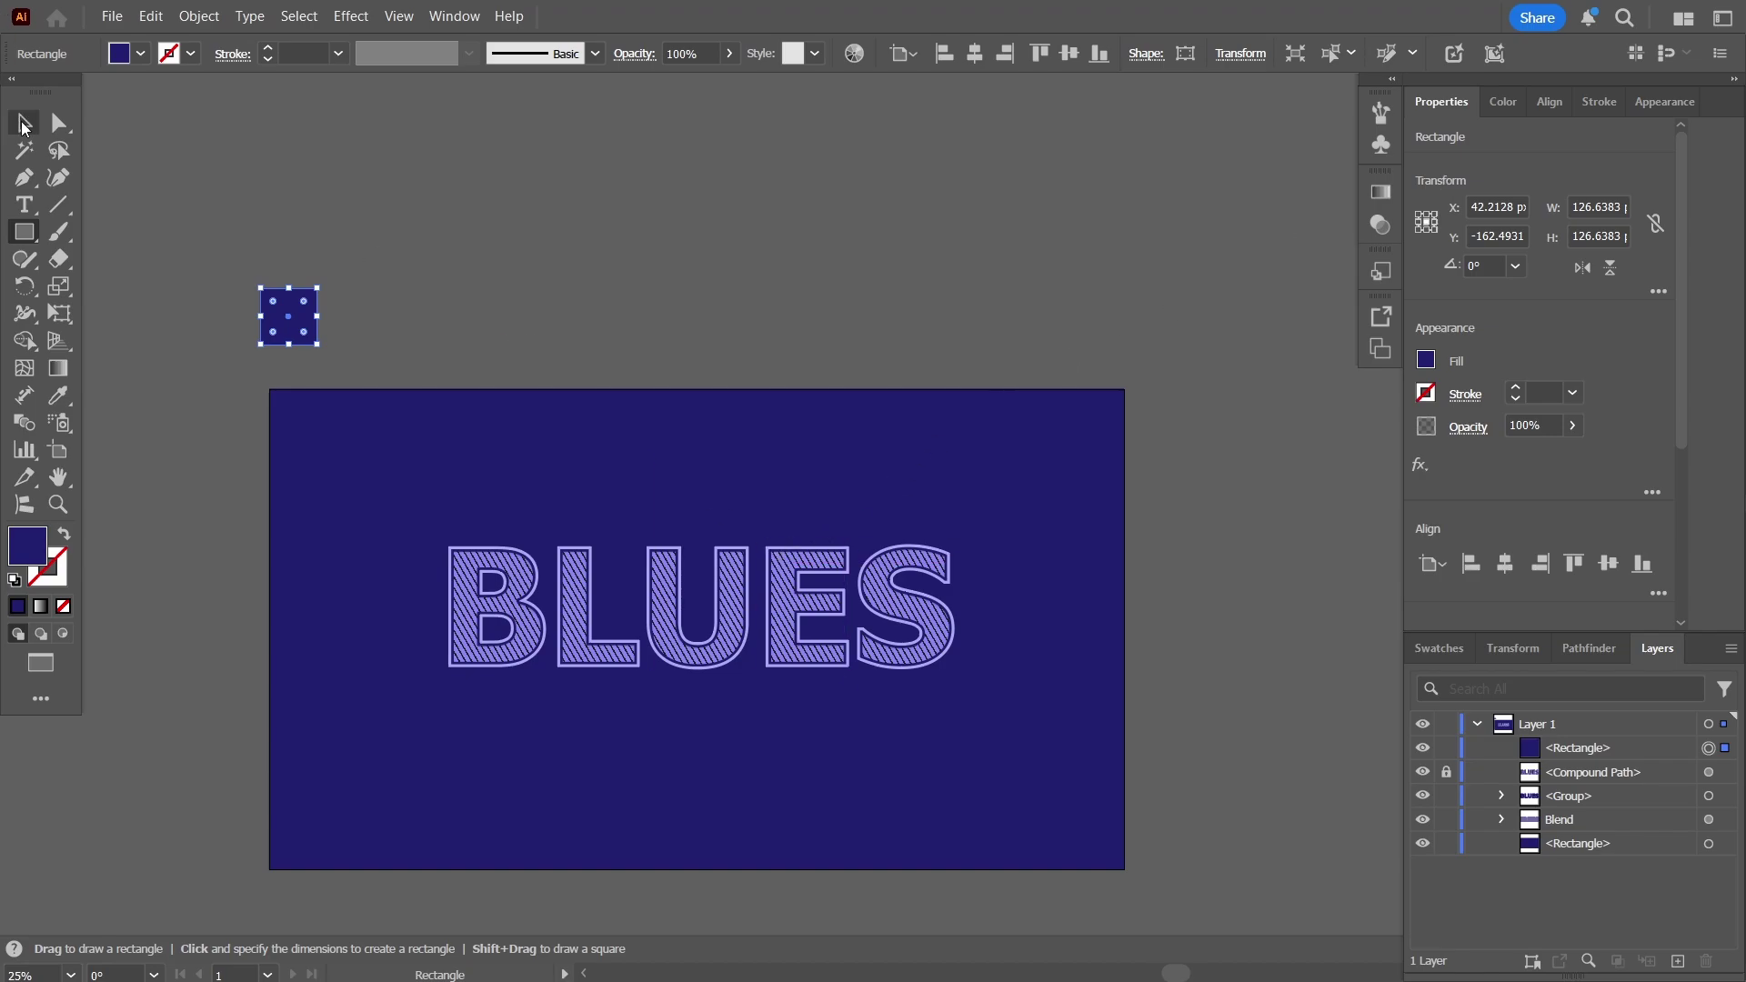
left_click(721, 643)
left_click(1510, 108)
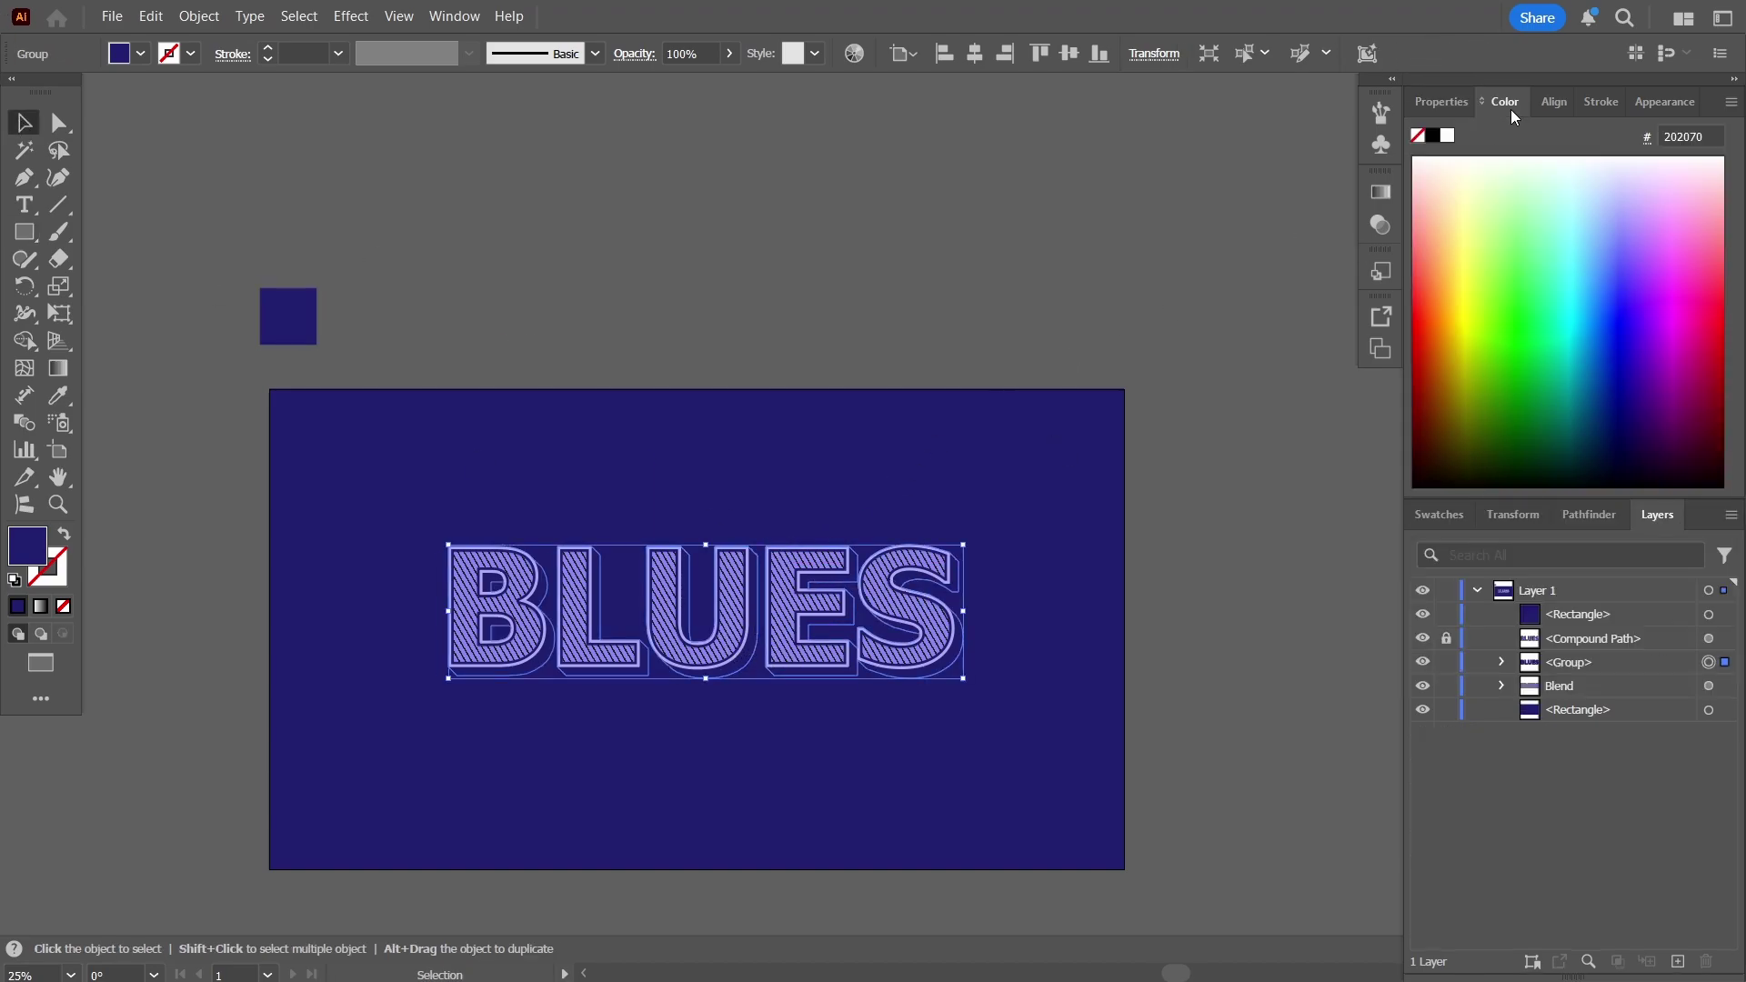
left_click_drag(288, 316, 369, 315)
- Unlock the patterned BLUES compound path, select it to show its appearance attributes, and collapse Layer 1
left_click(733, 592)
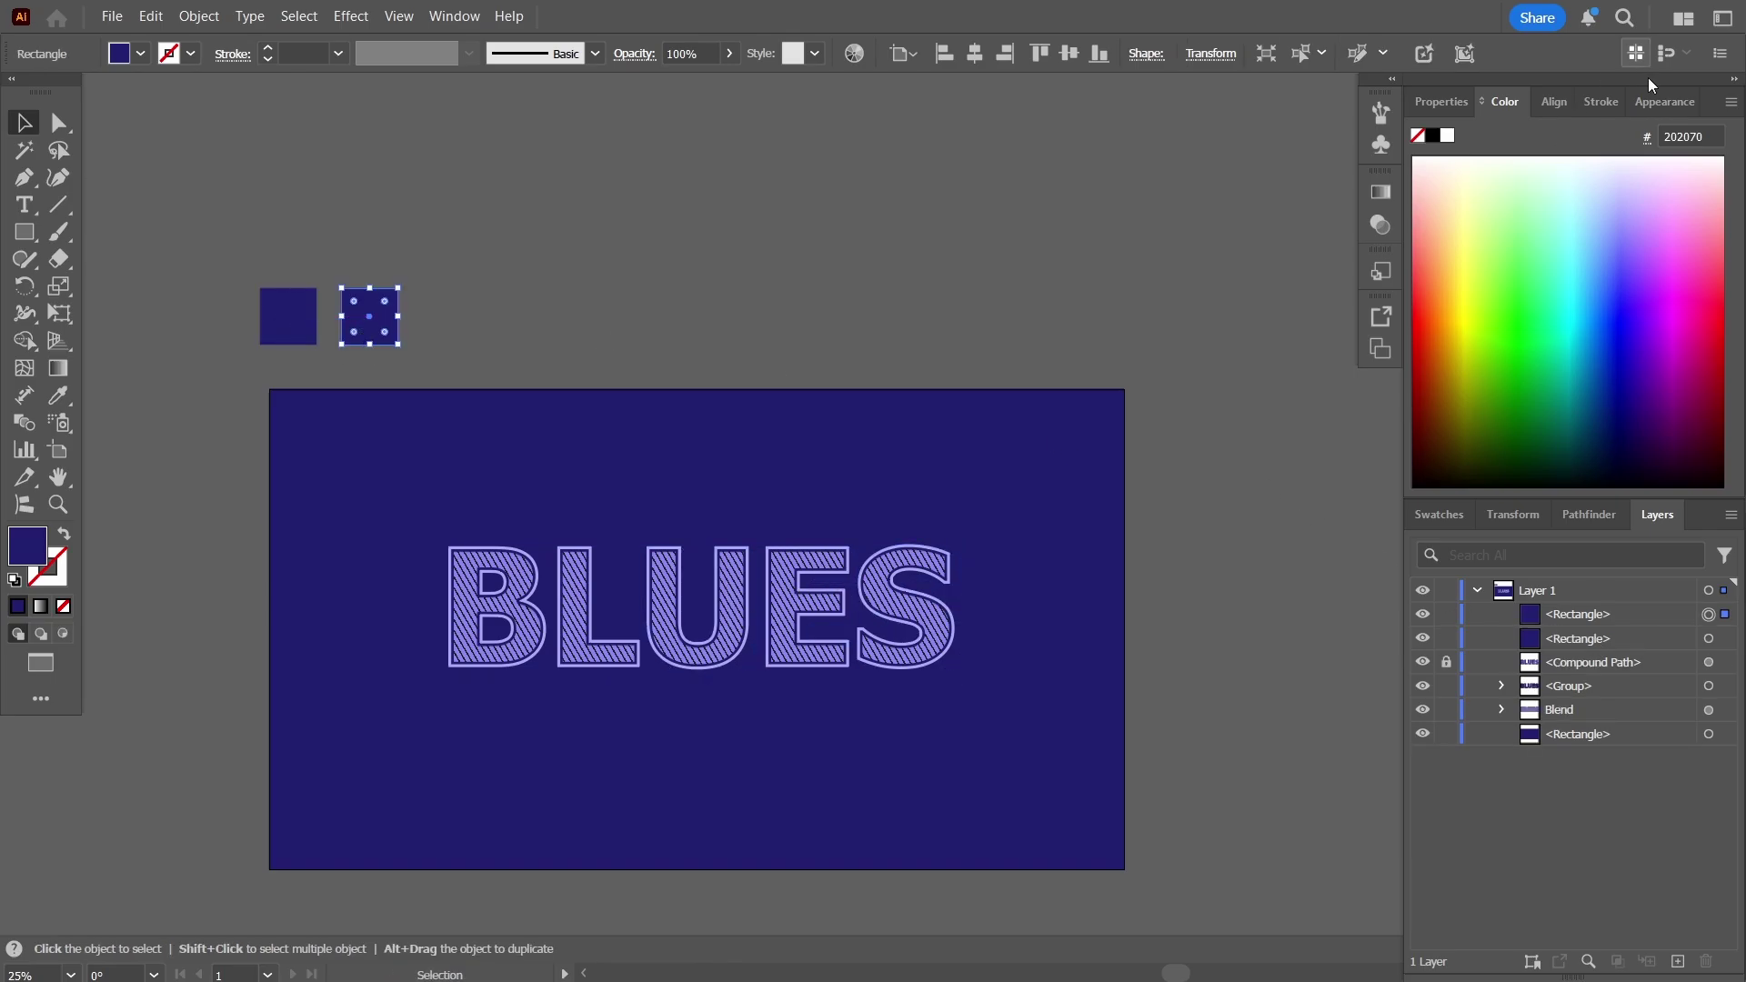
left_click(1663, 101)
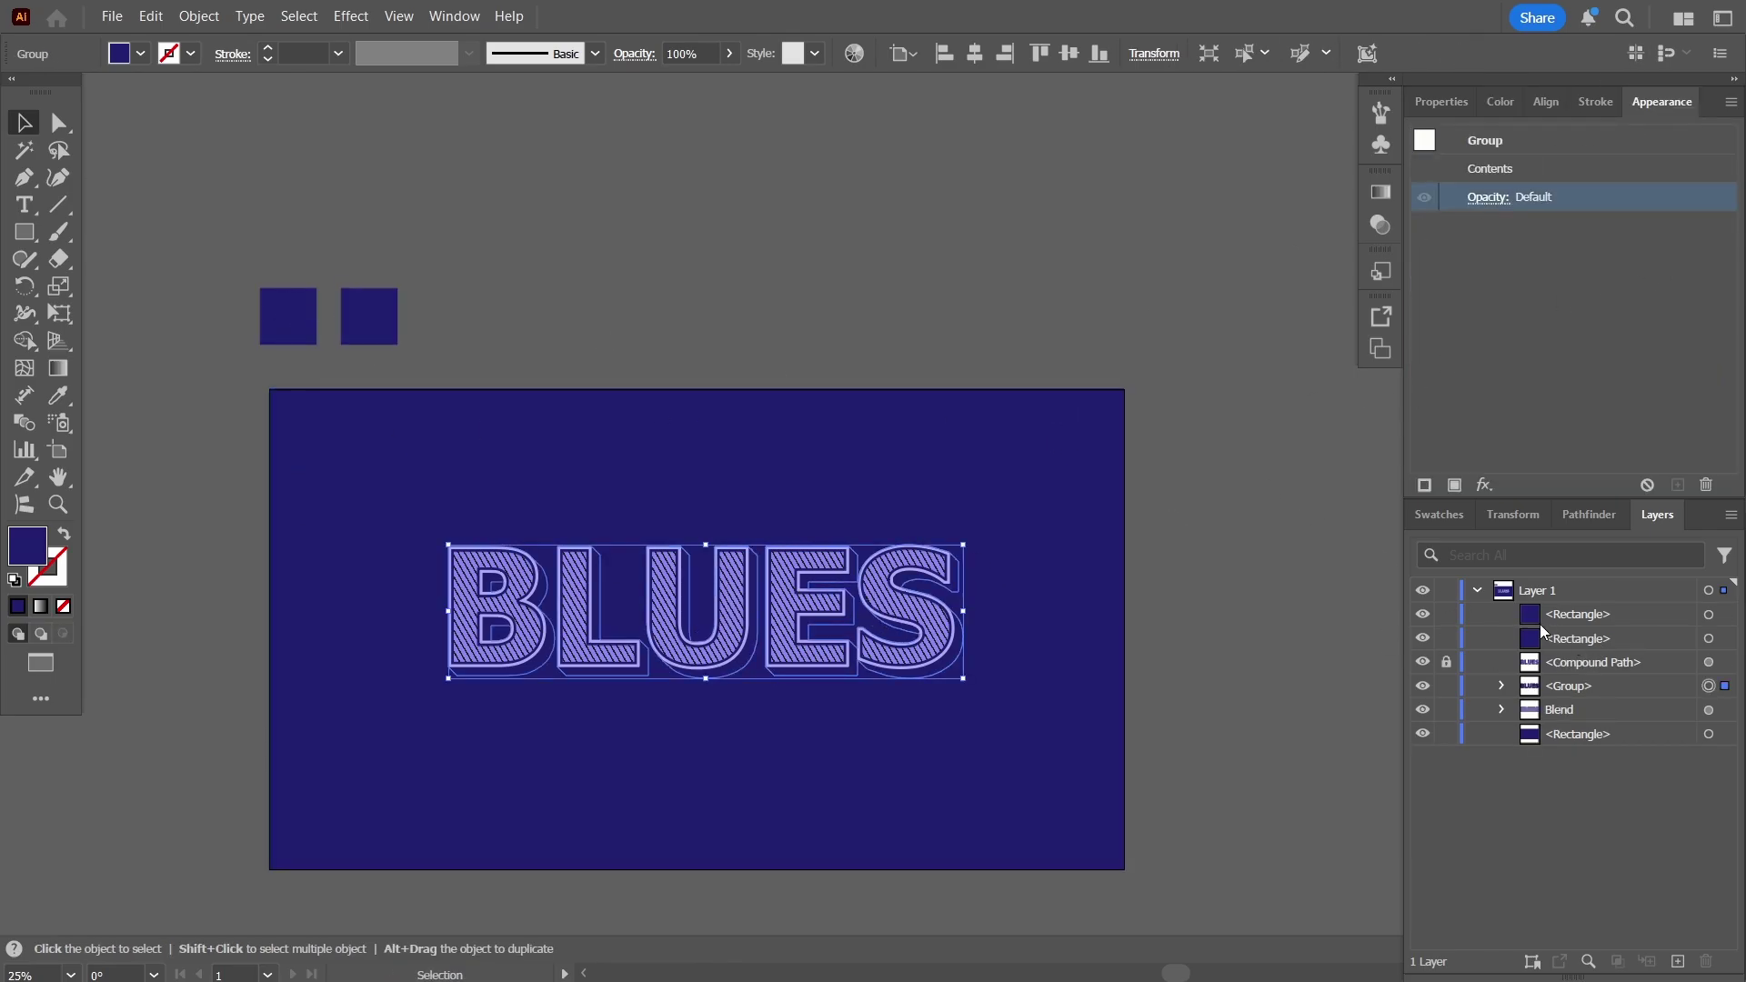
left_click(1422, 670)
left_click(1423, 669)
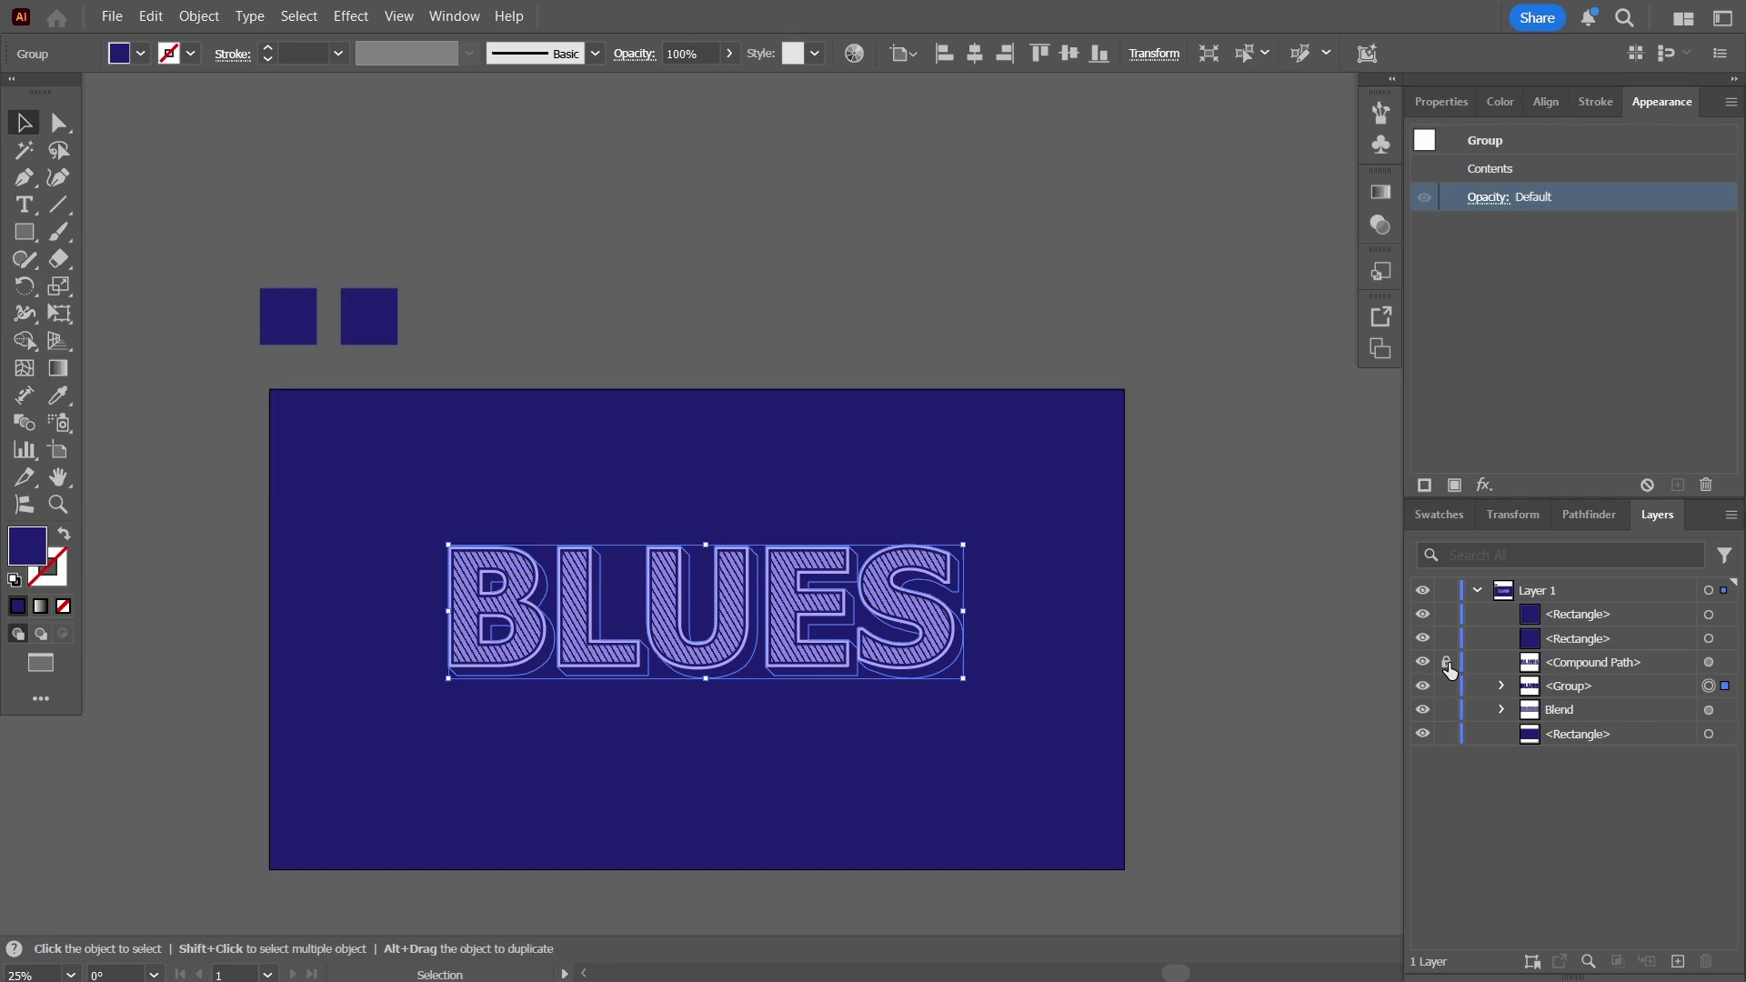
left_click(1477, 590)
key("shift+ctrl+g")
- Copy the hex code of the BLUES lettering's solid violet fill, leaving the colour unchanged
left_click(1527, 398)
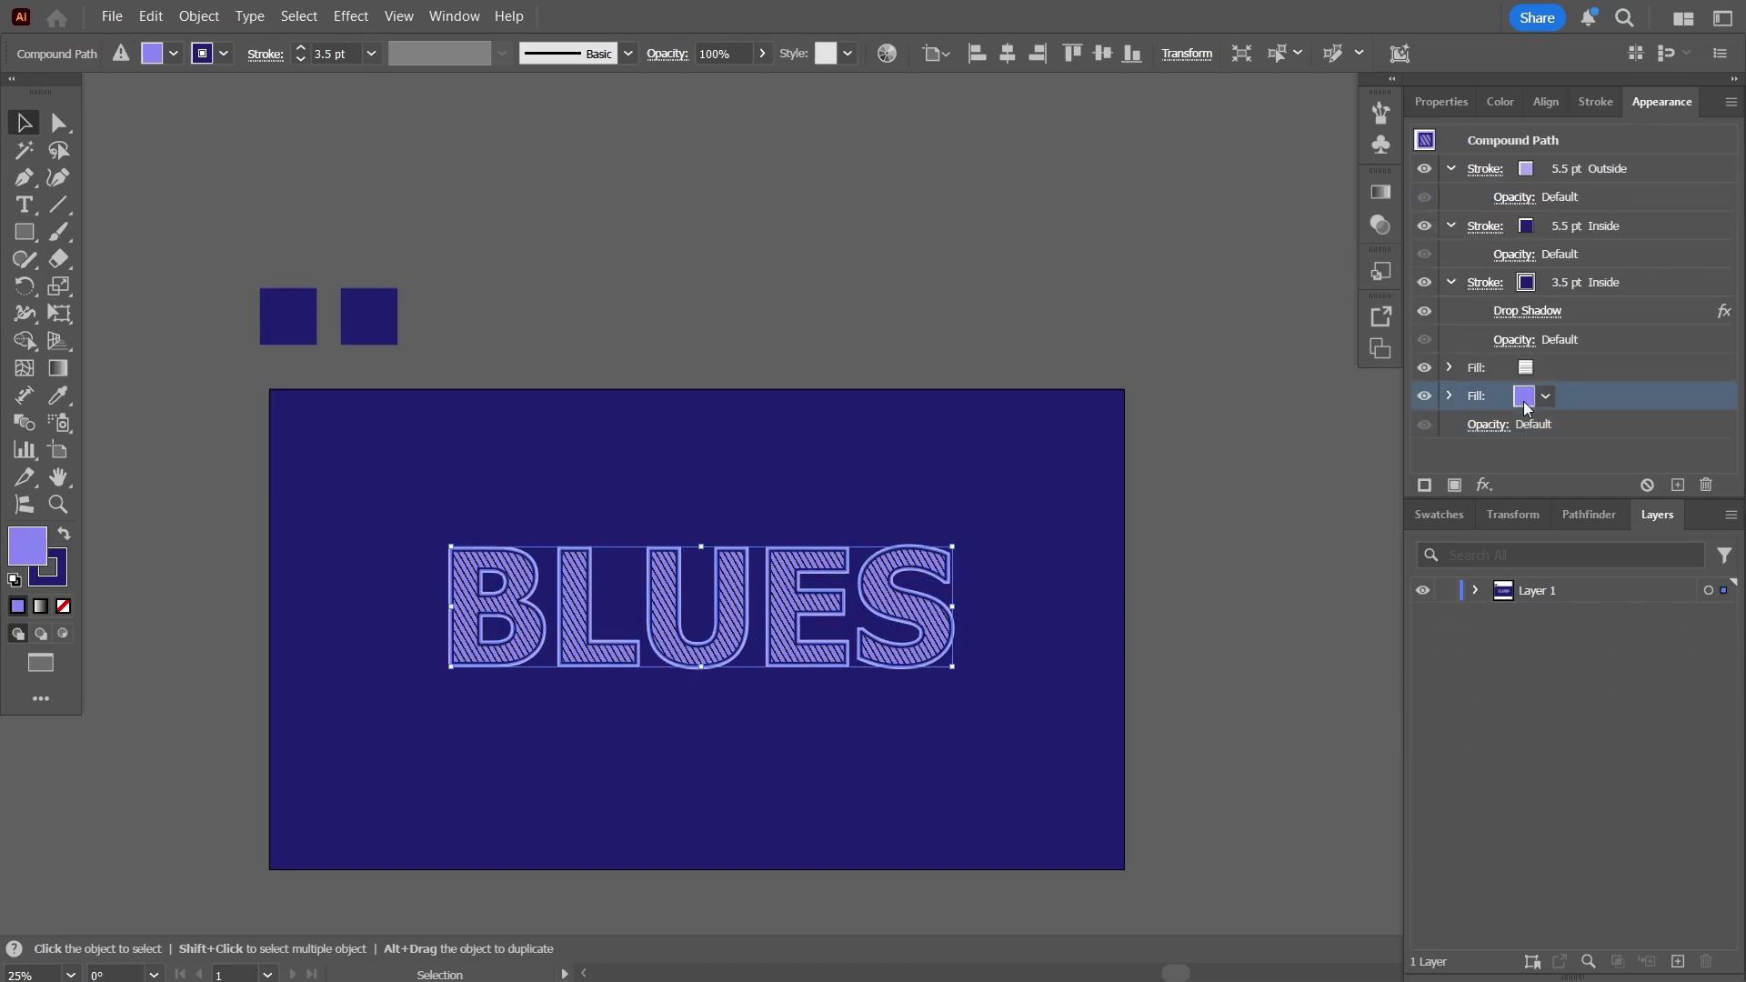
left_click(1527, 398, "shift")
key("ctrl+c")
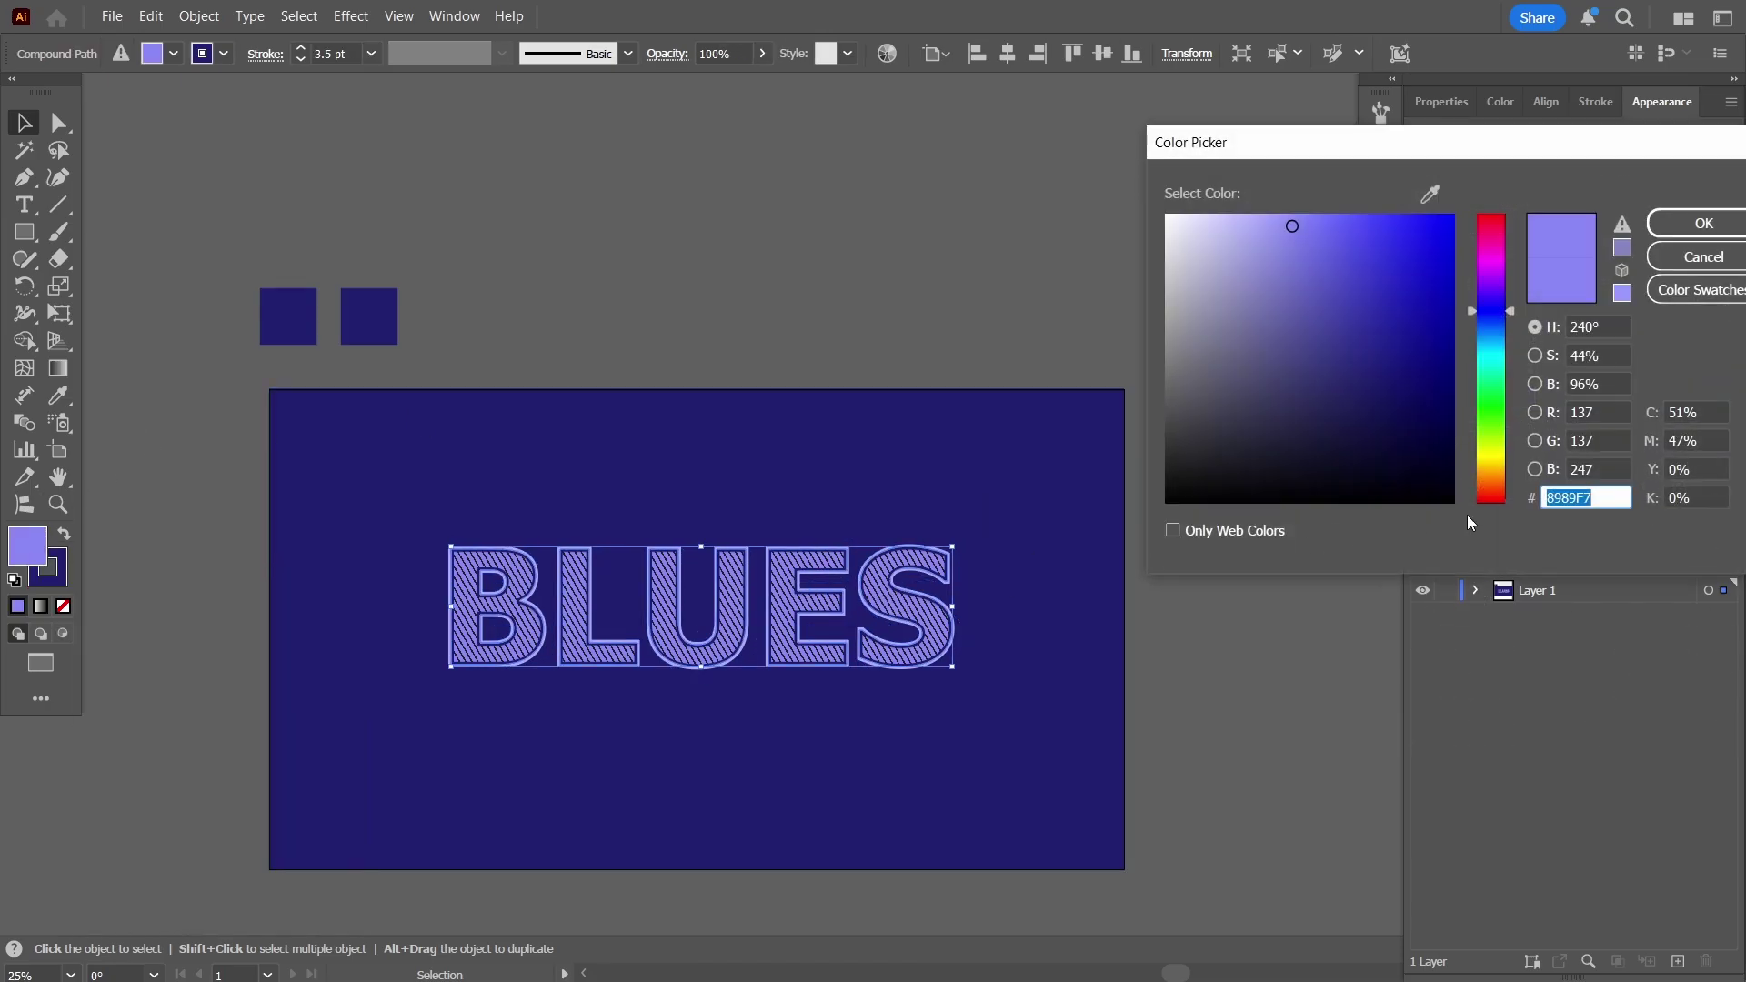
left_click(1661, 251)
- Set the fill of the right-hand small square to hex 8989F7
left_click(368, 316)
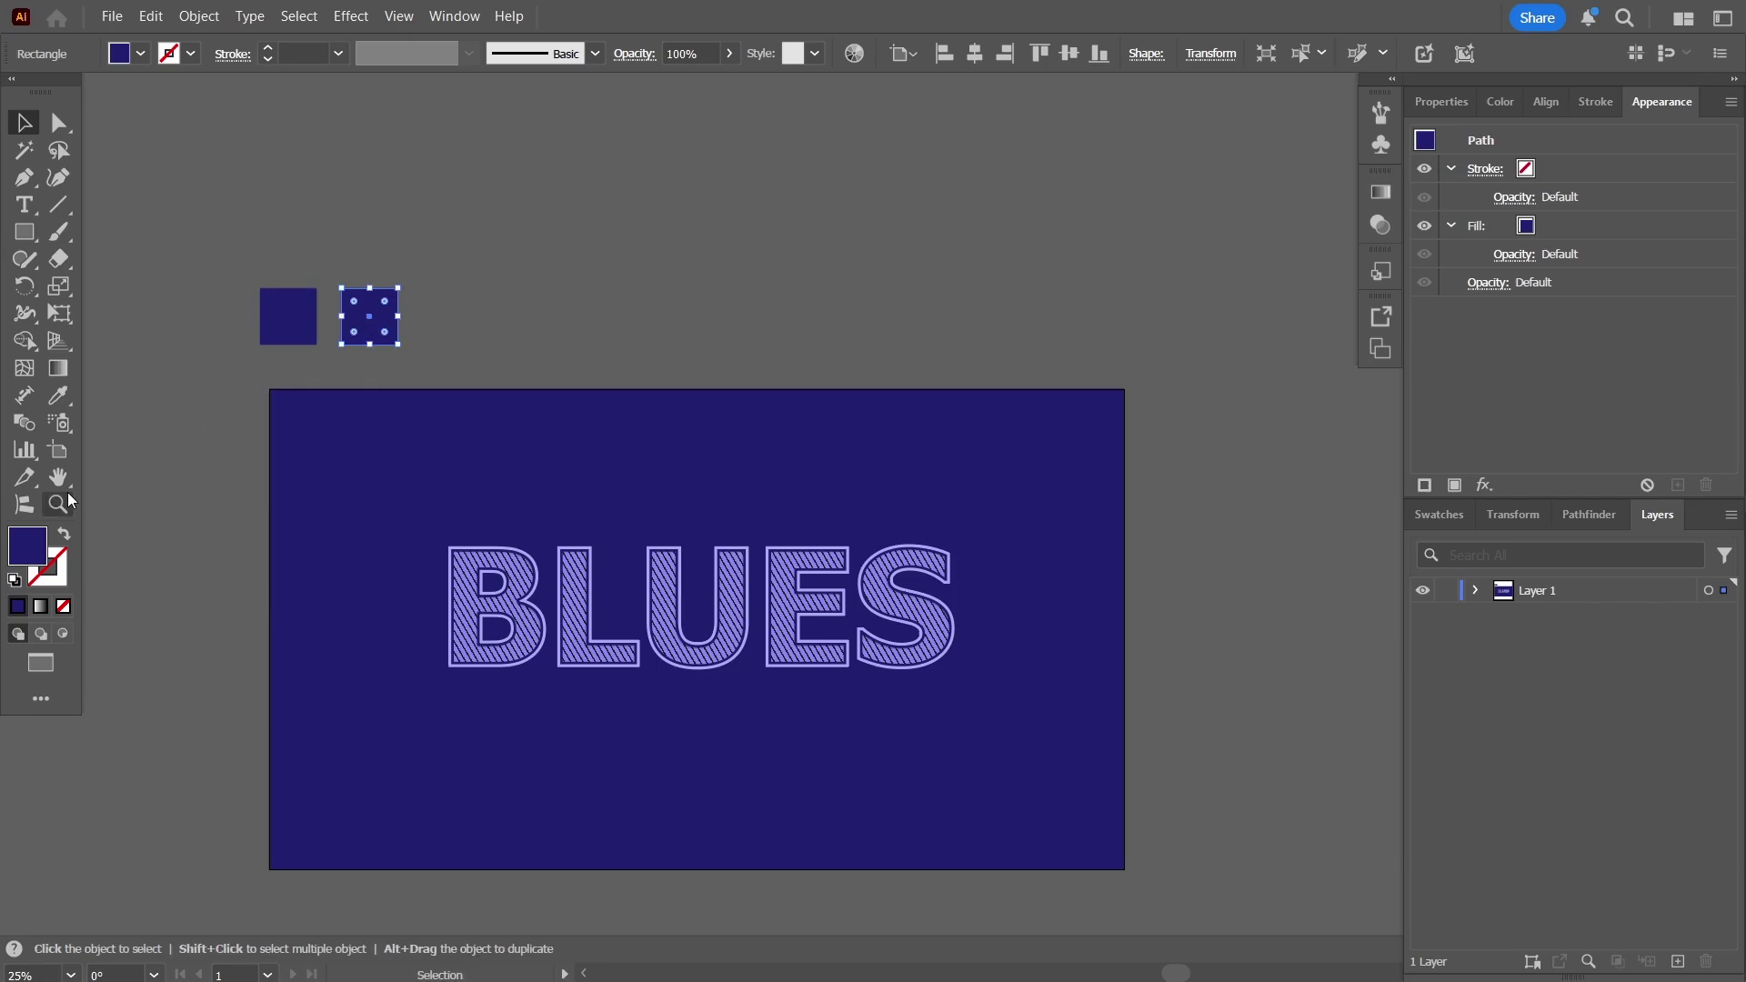
double_click(32, 548)
key("ctrl+v")
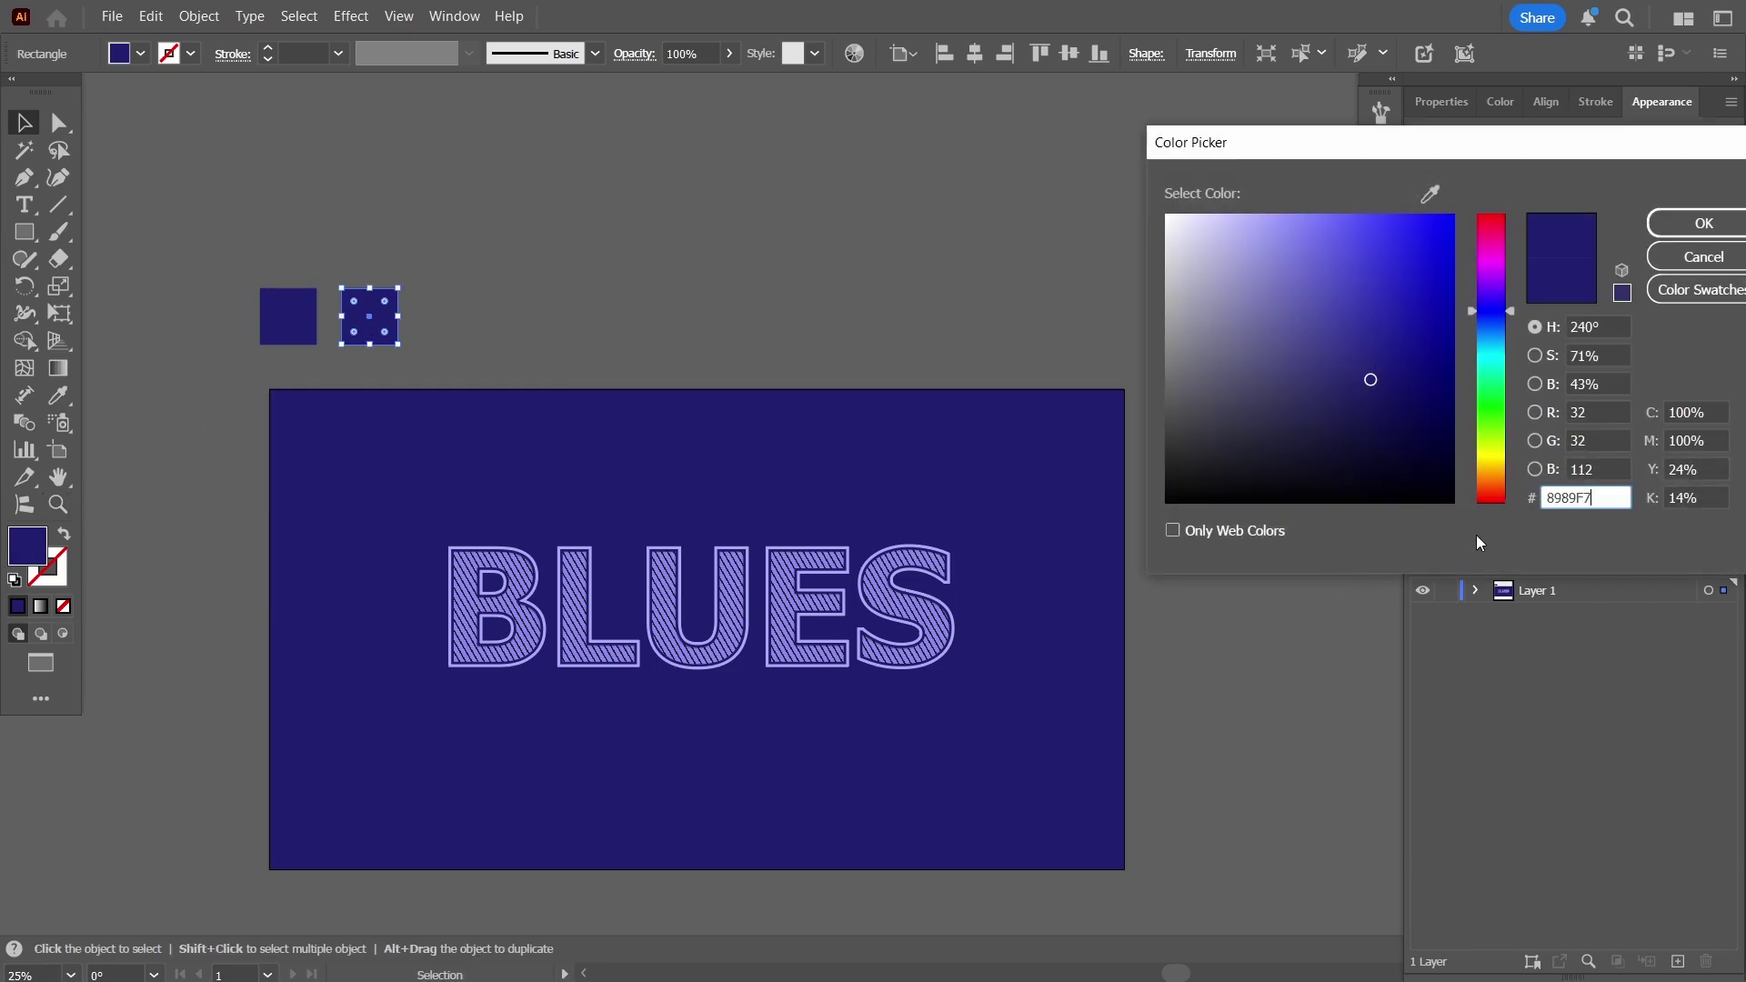
key("Tab")
left_click(1694, 225)
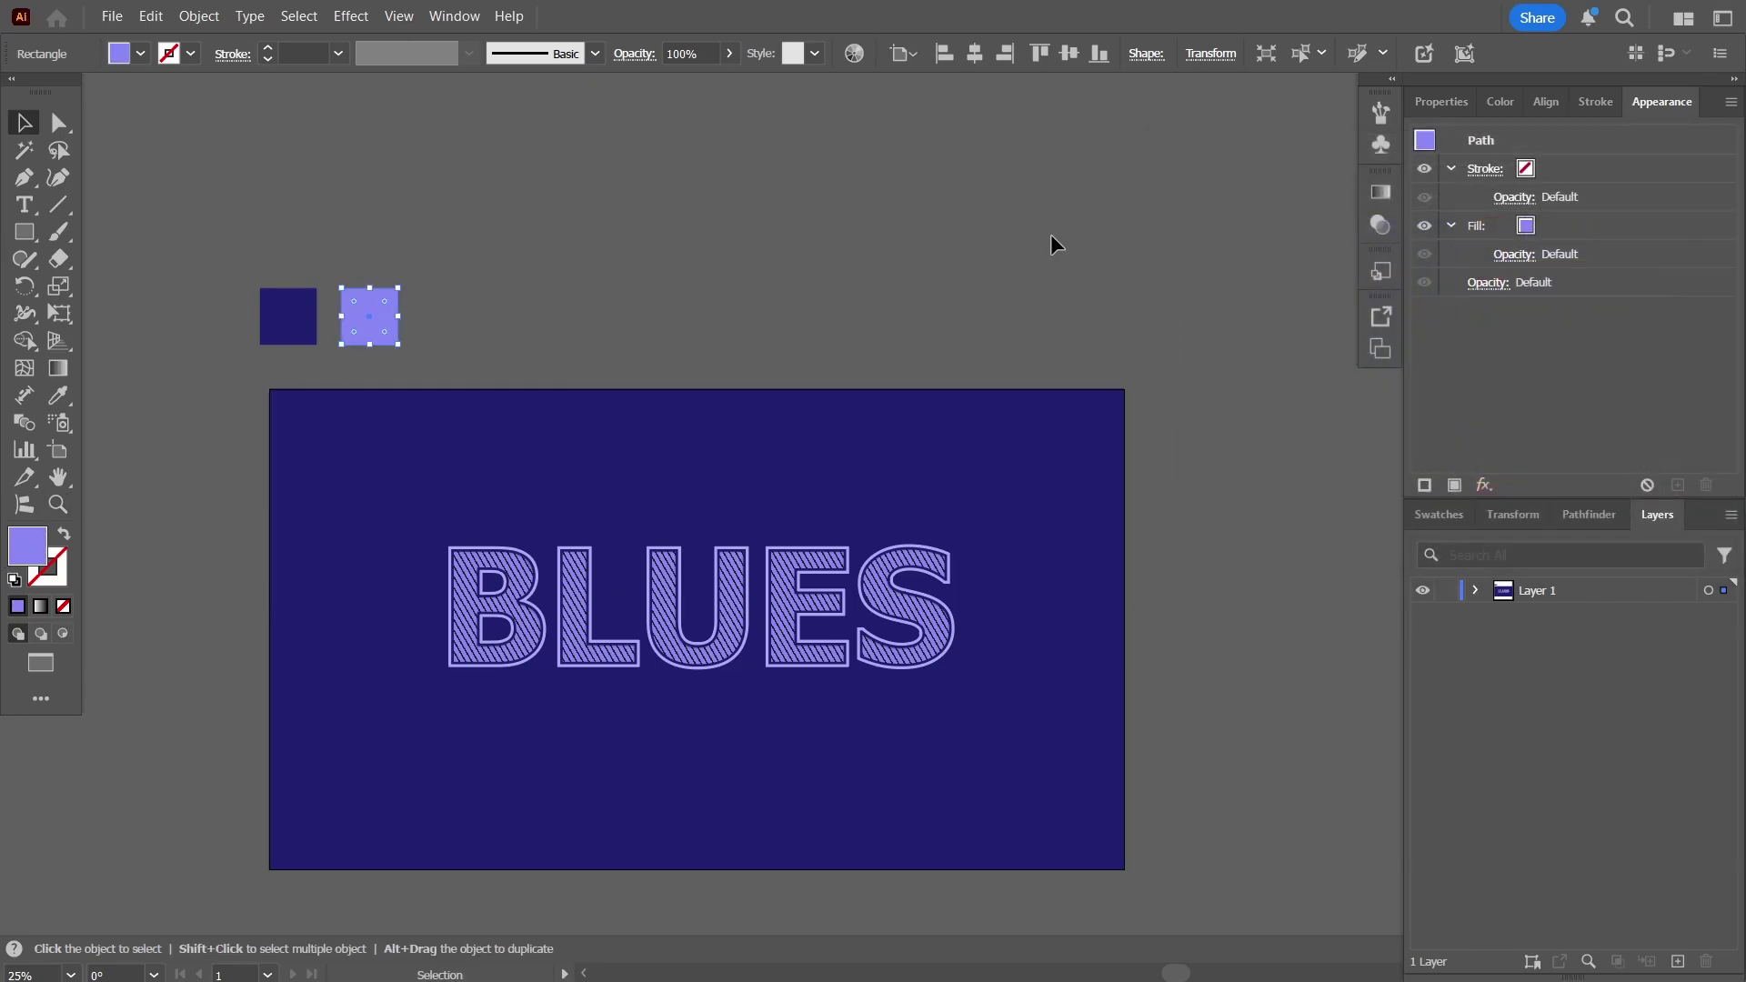
- Select the dark blue background rectangle and fill it with a radial gradient
left_click(1050, 236)
left_click(1009, 454)
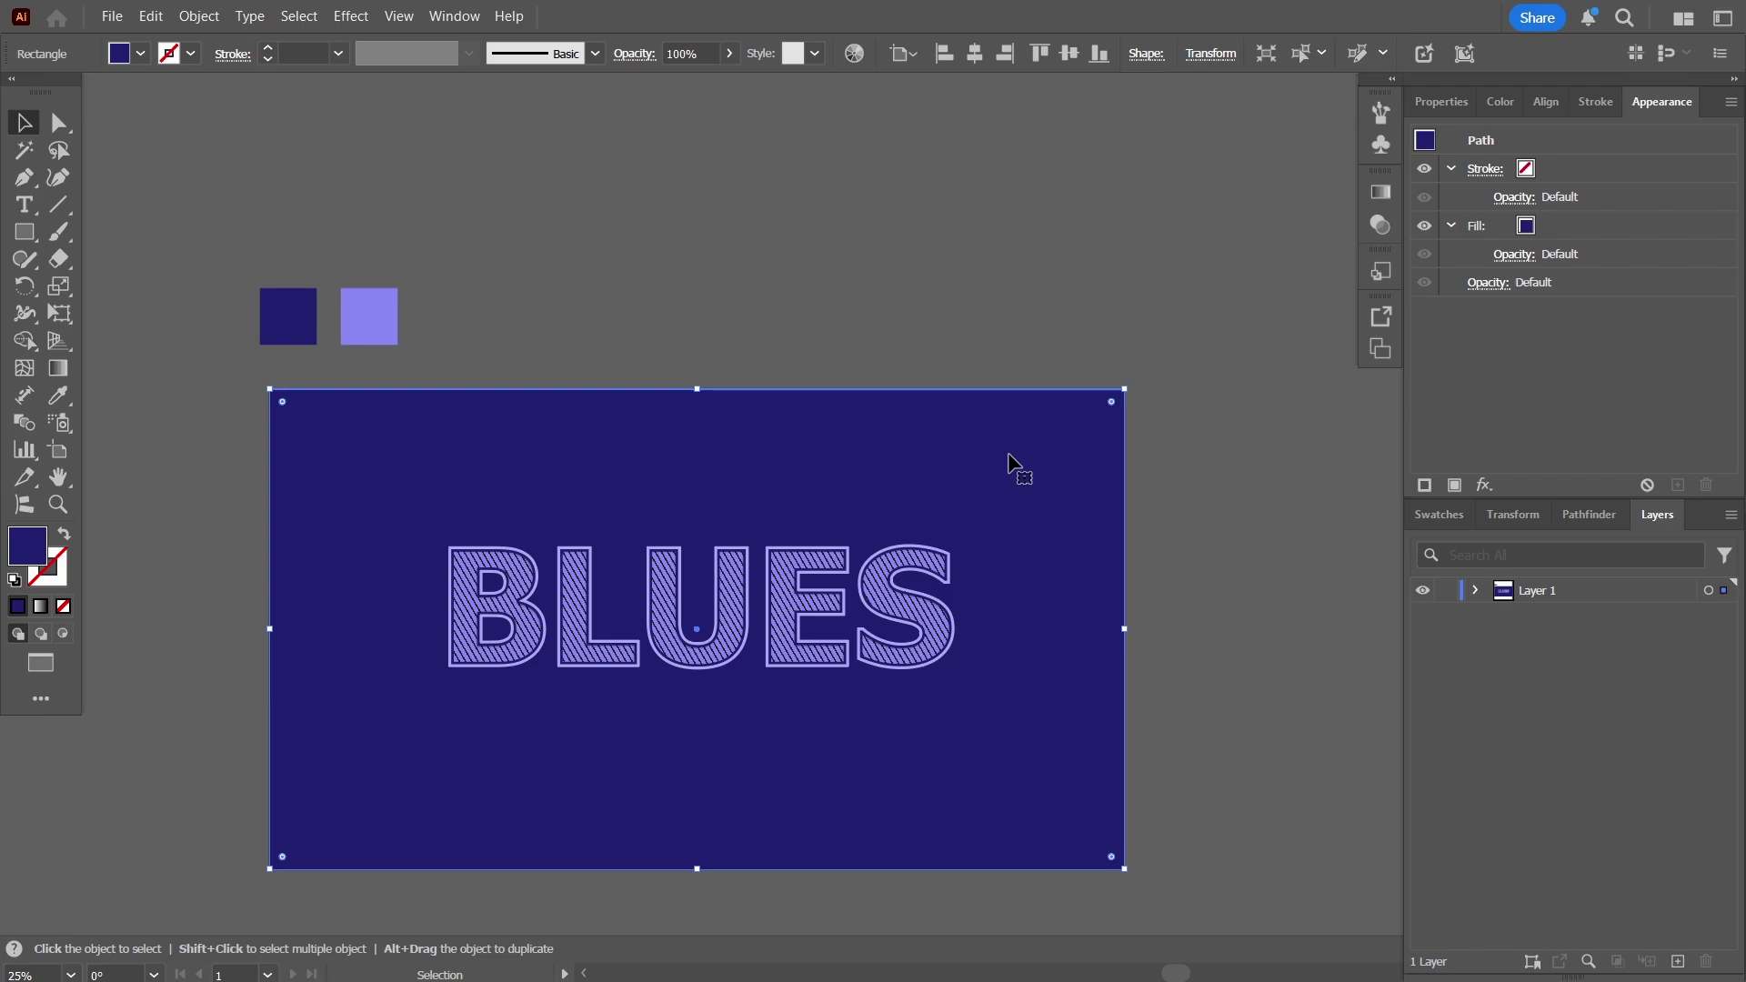
left_click(1477, 590)
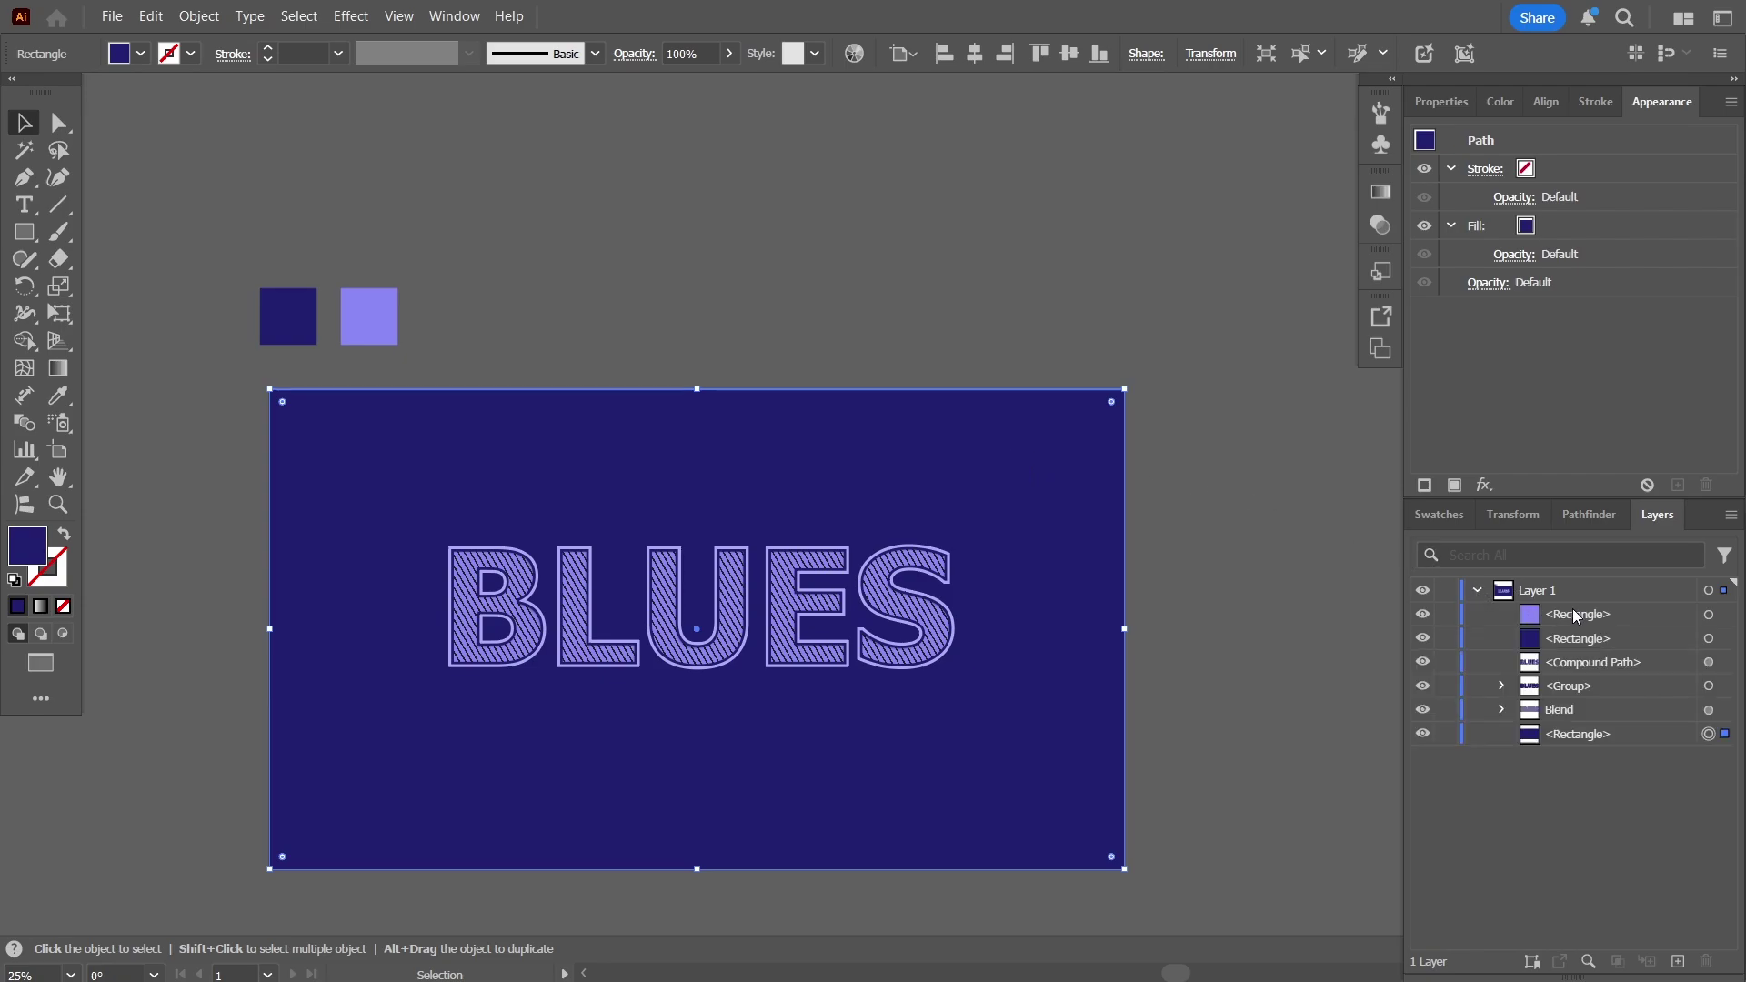
left_click(1480, 593)
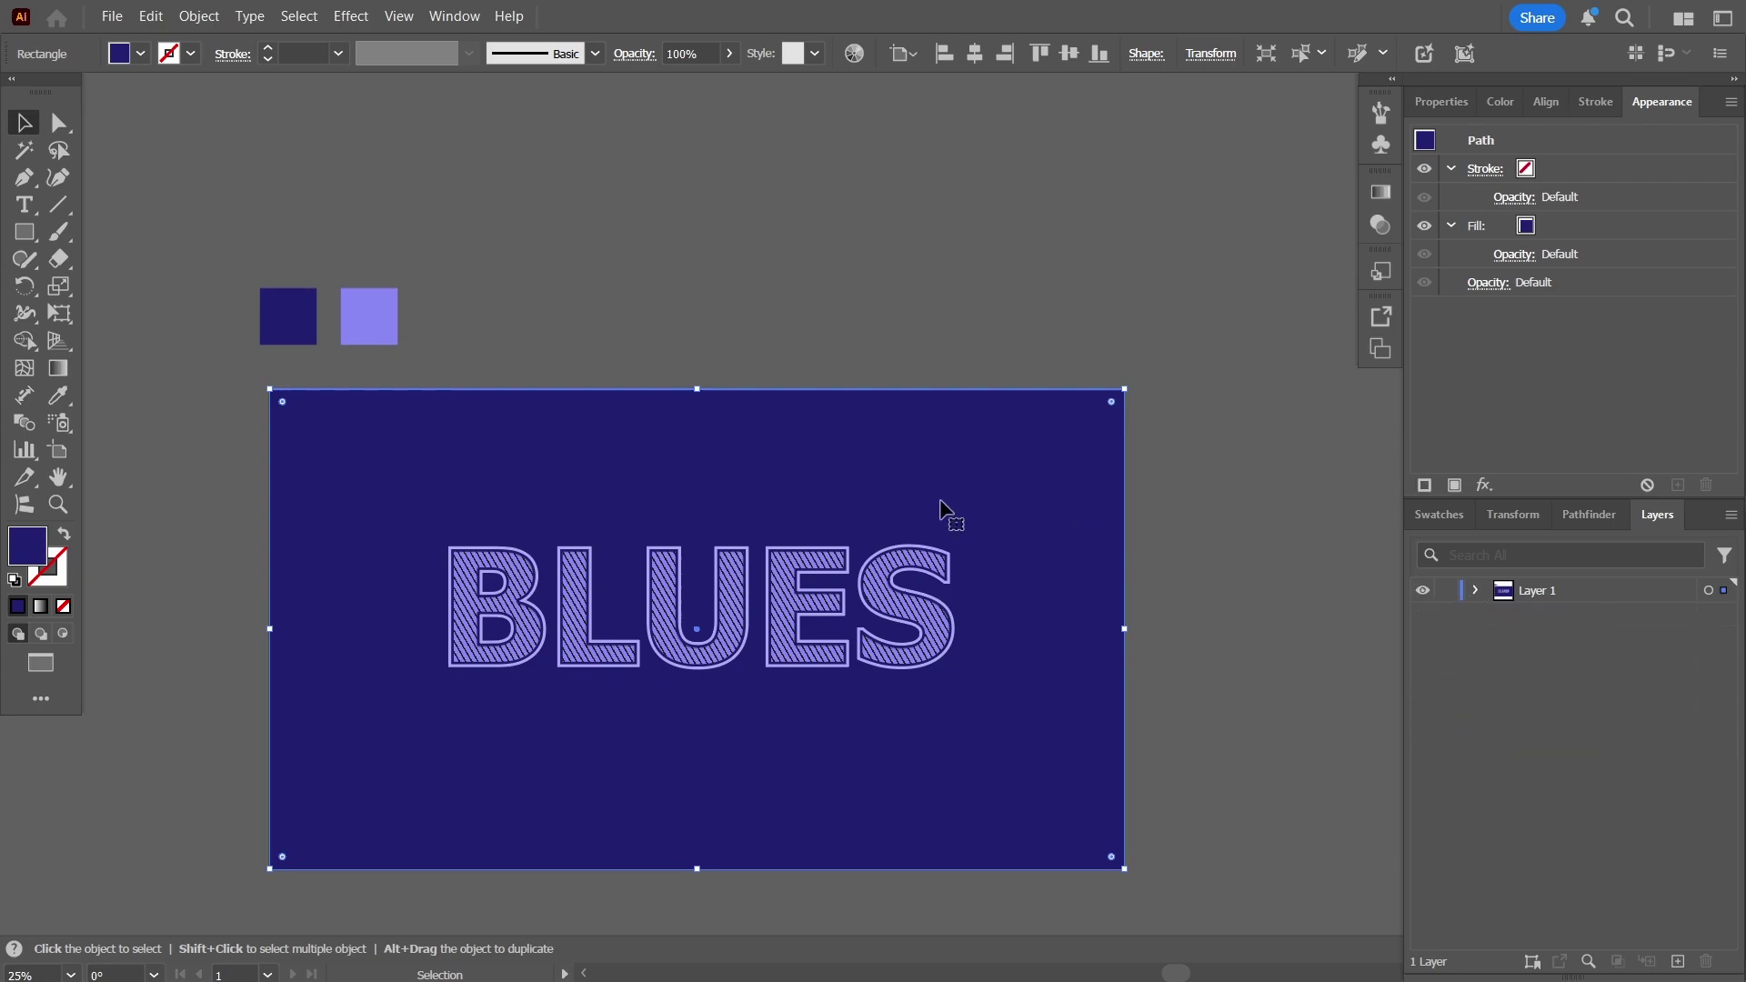
left_click(57, 368)
left_click(664, 53)
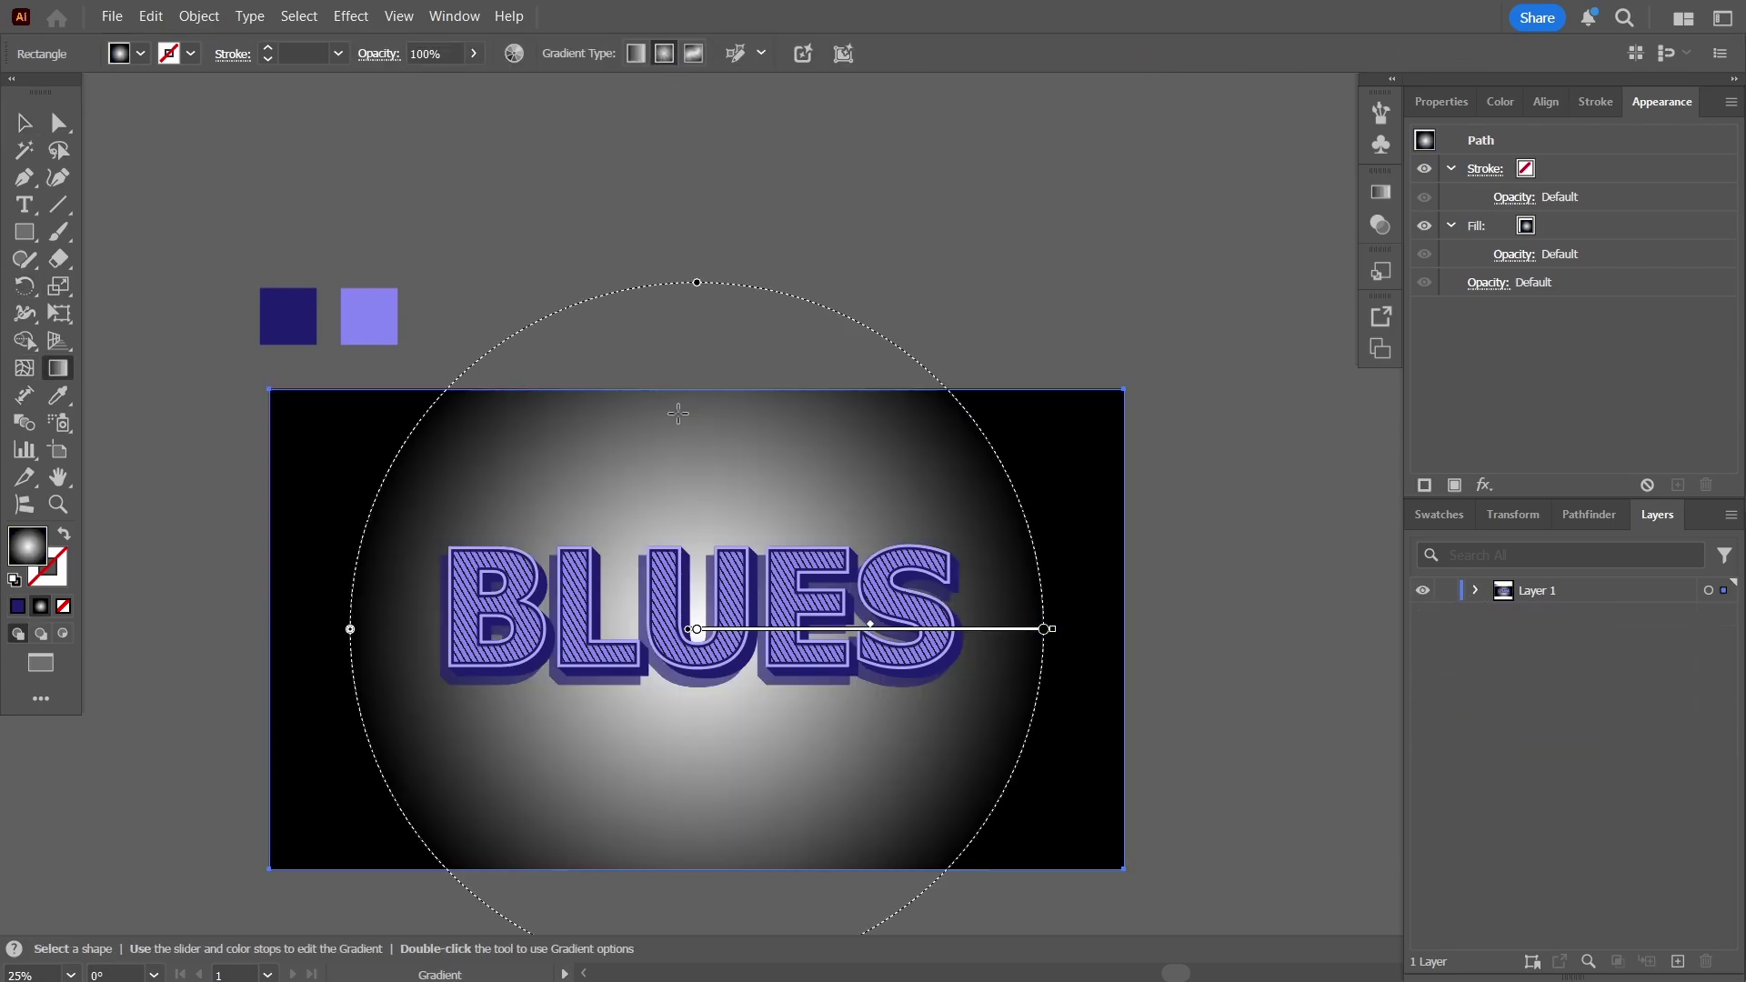
- Move the radial gradient's centre up to just above the BLUES lettering and select its white colour stop
left_click_drag(689, 632, 1052, 628)
mouse_move(845, 632)
left_mouse_down()
mouse_move(822, 504)
mouse_move(826, 528)
left_mouse_up()
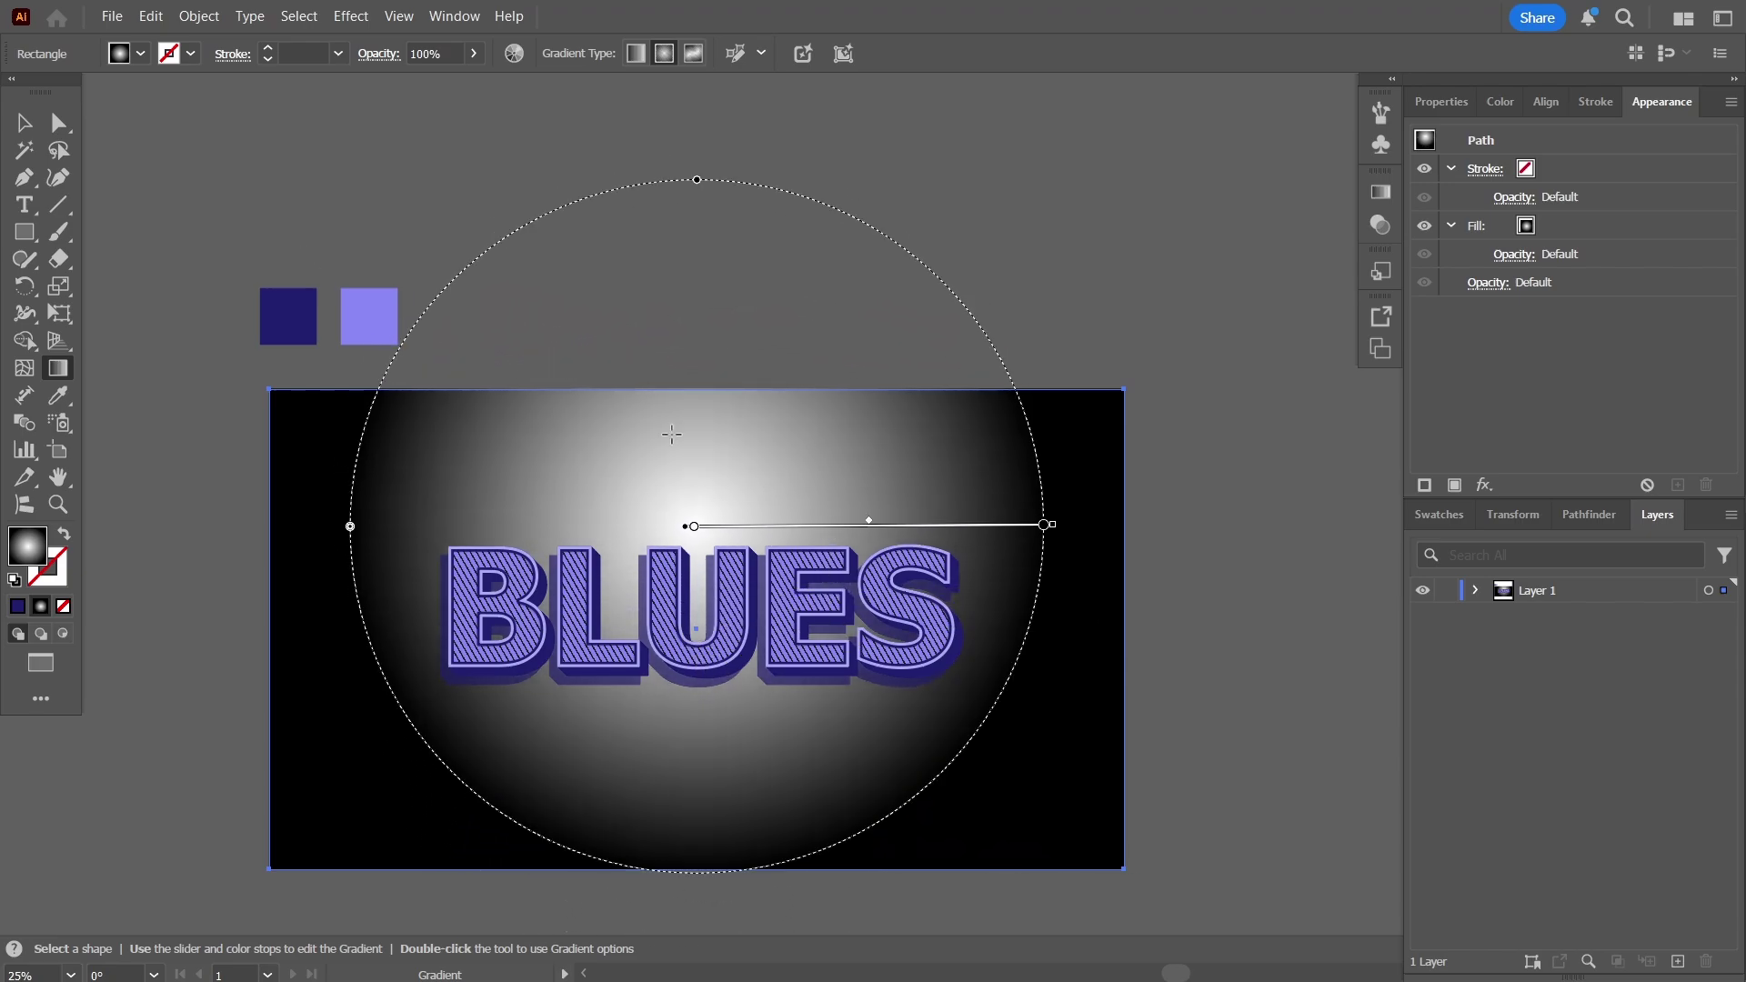
left_click(1382, 195)
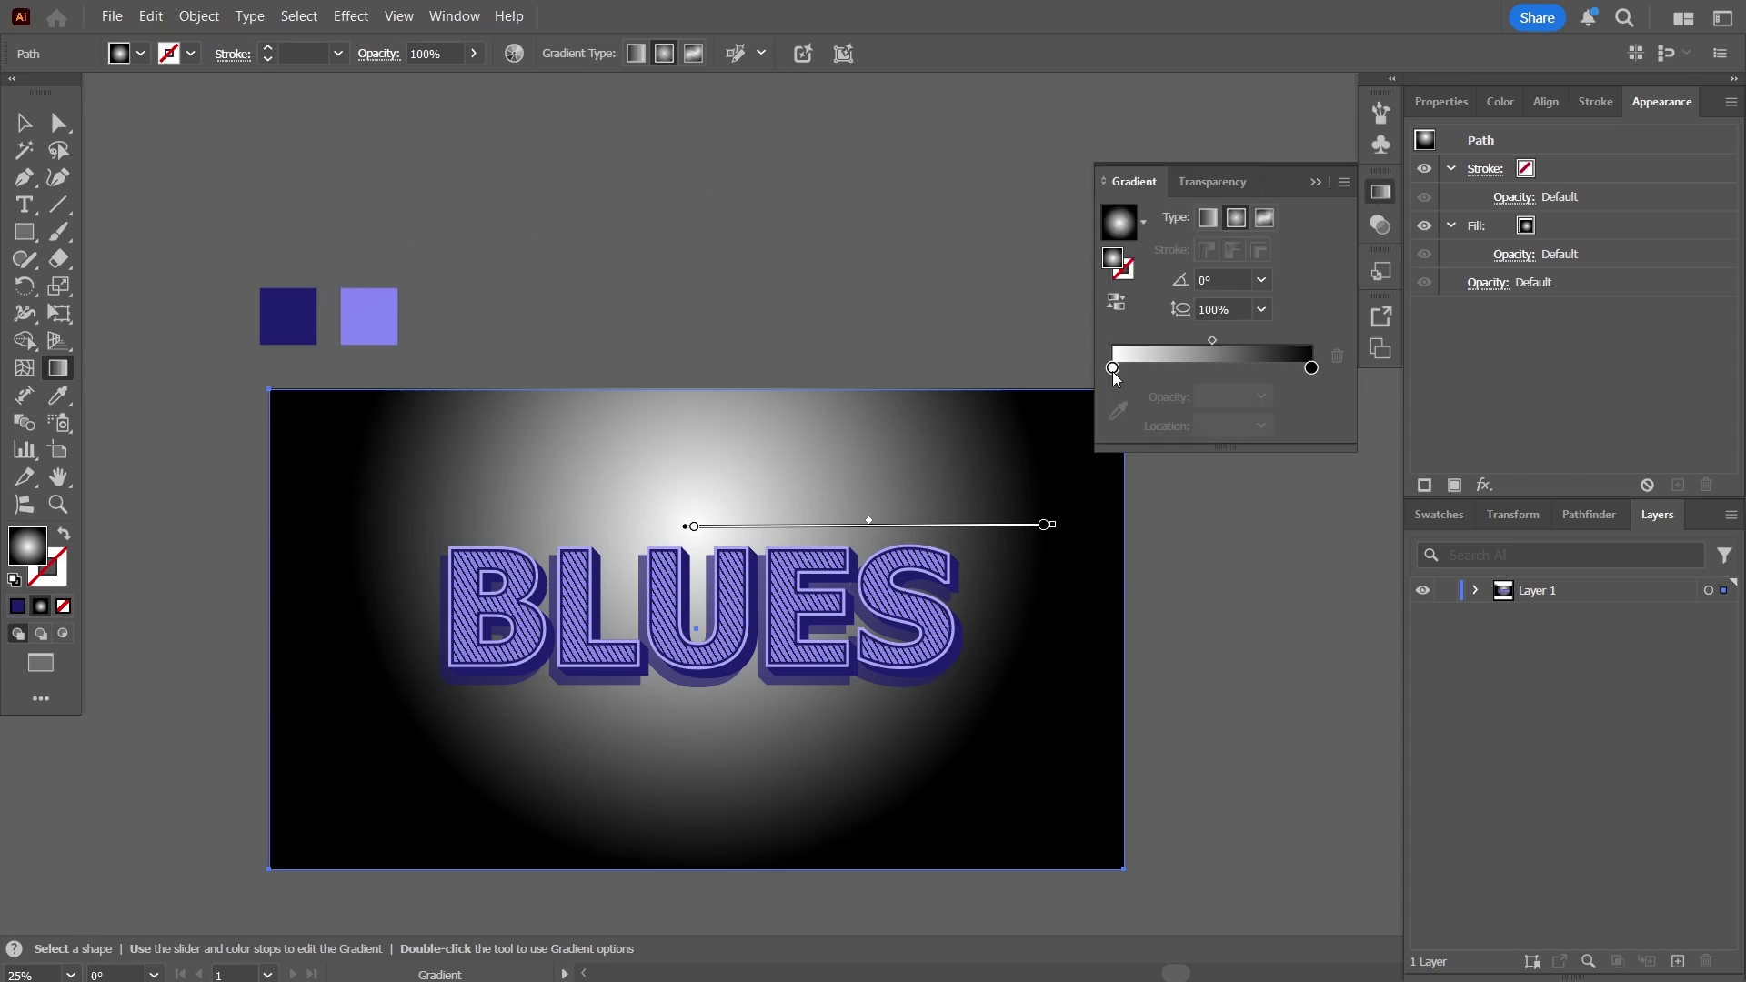
left_click(1115, 370)
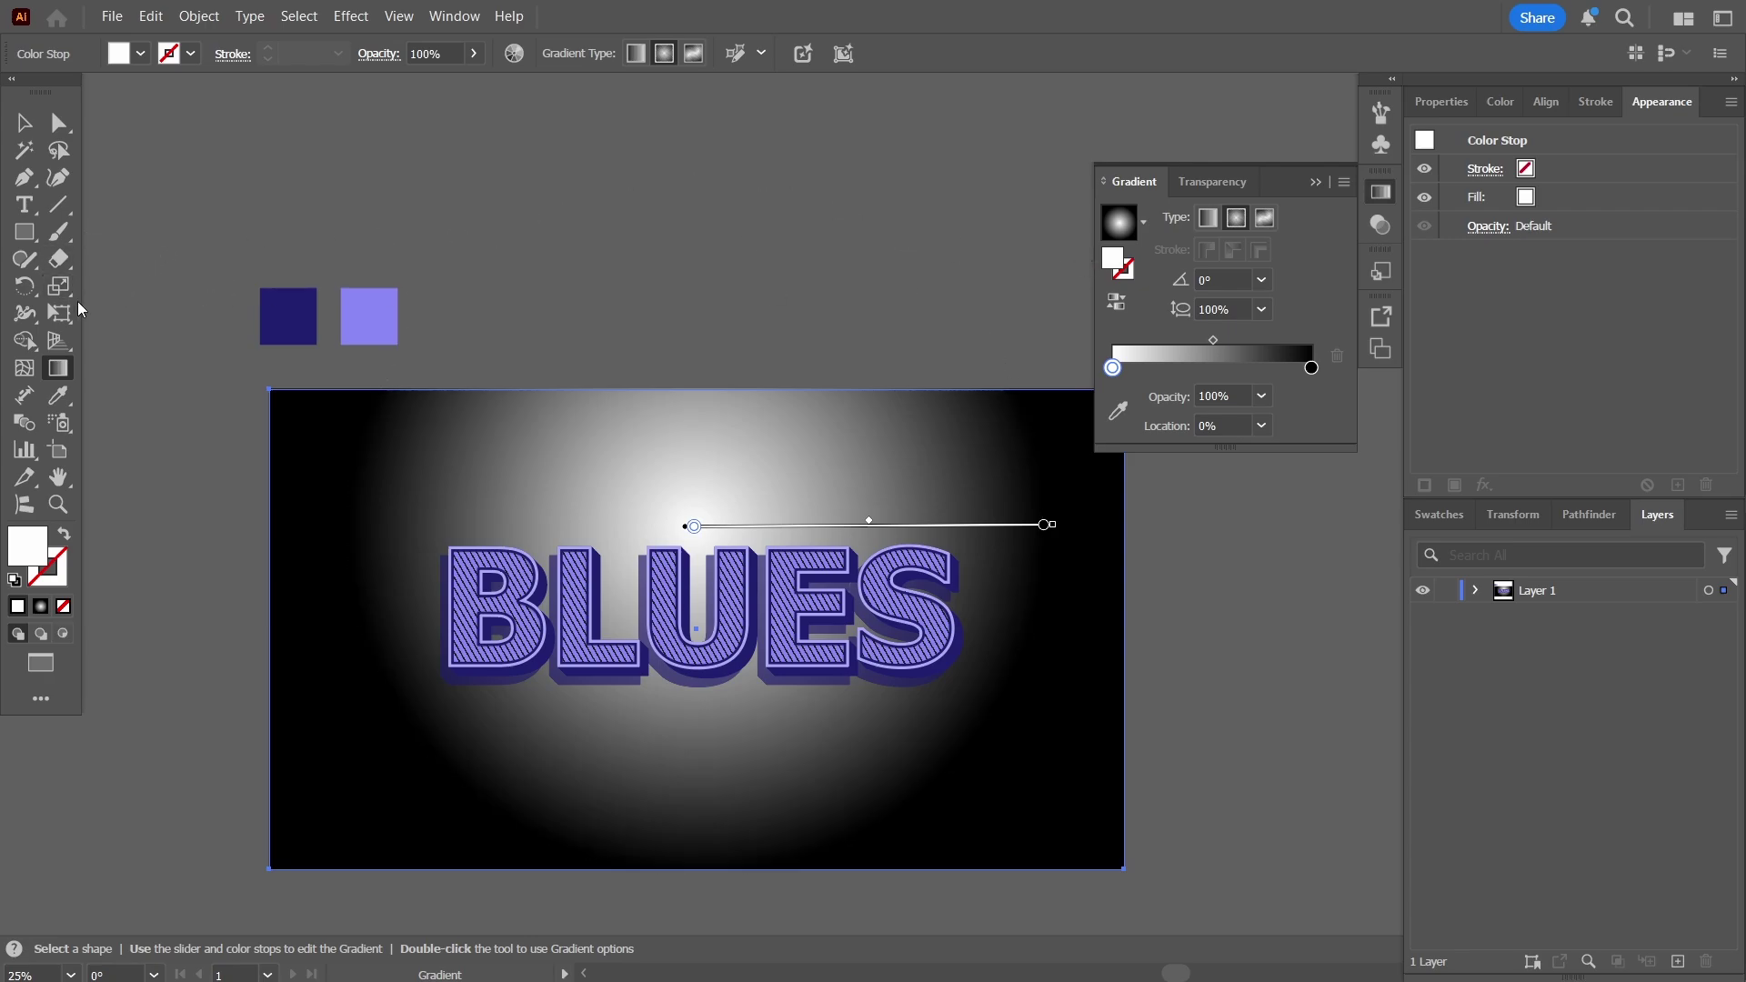
left_click(58, 396)
left_click(396, 309)
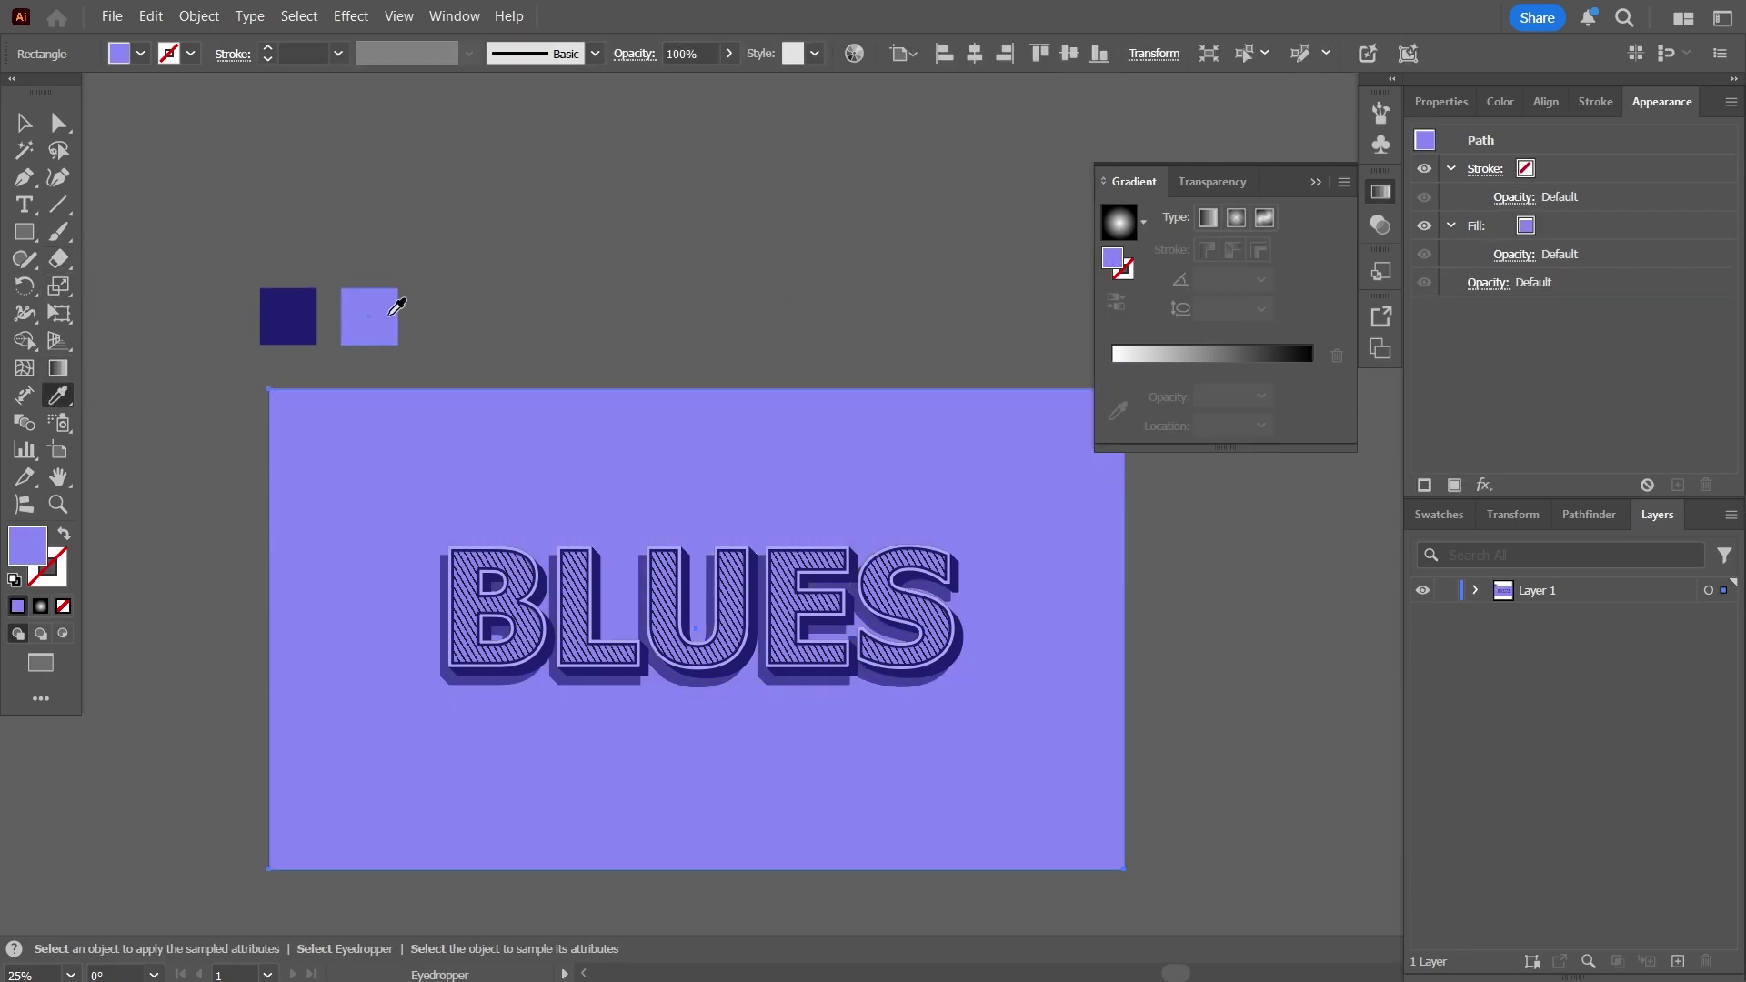
key("ctrl+z")
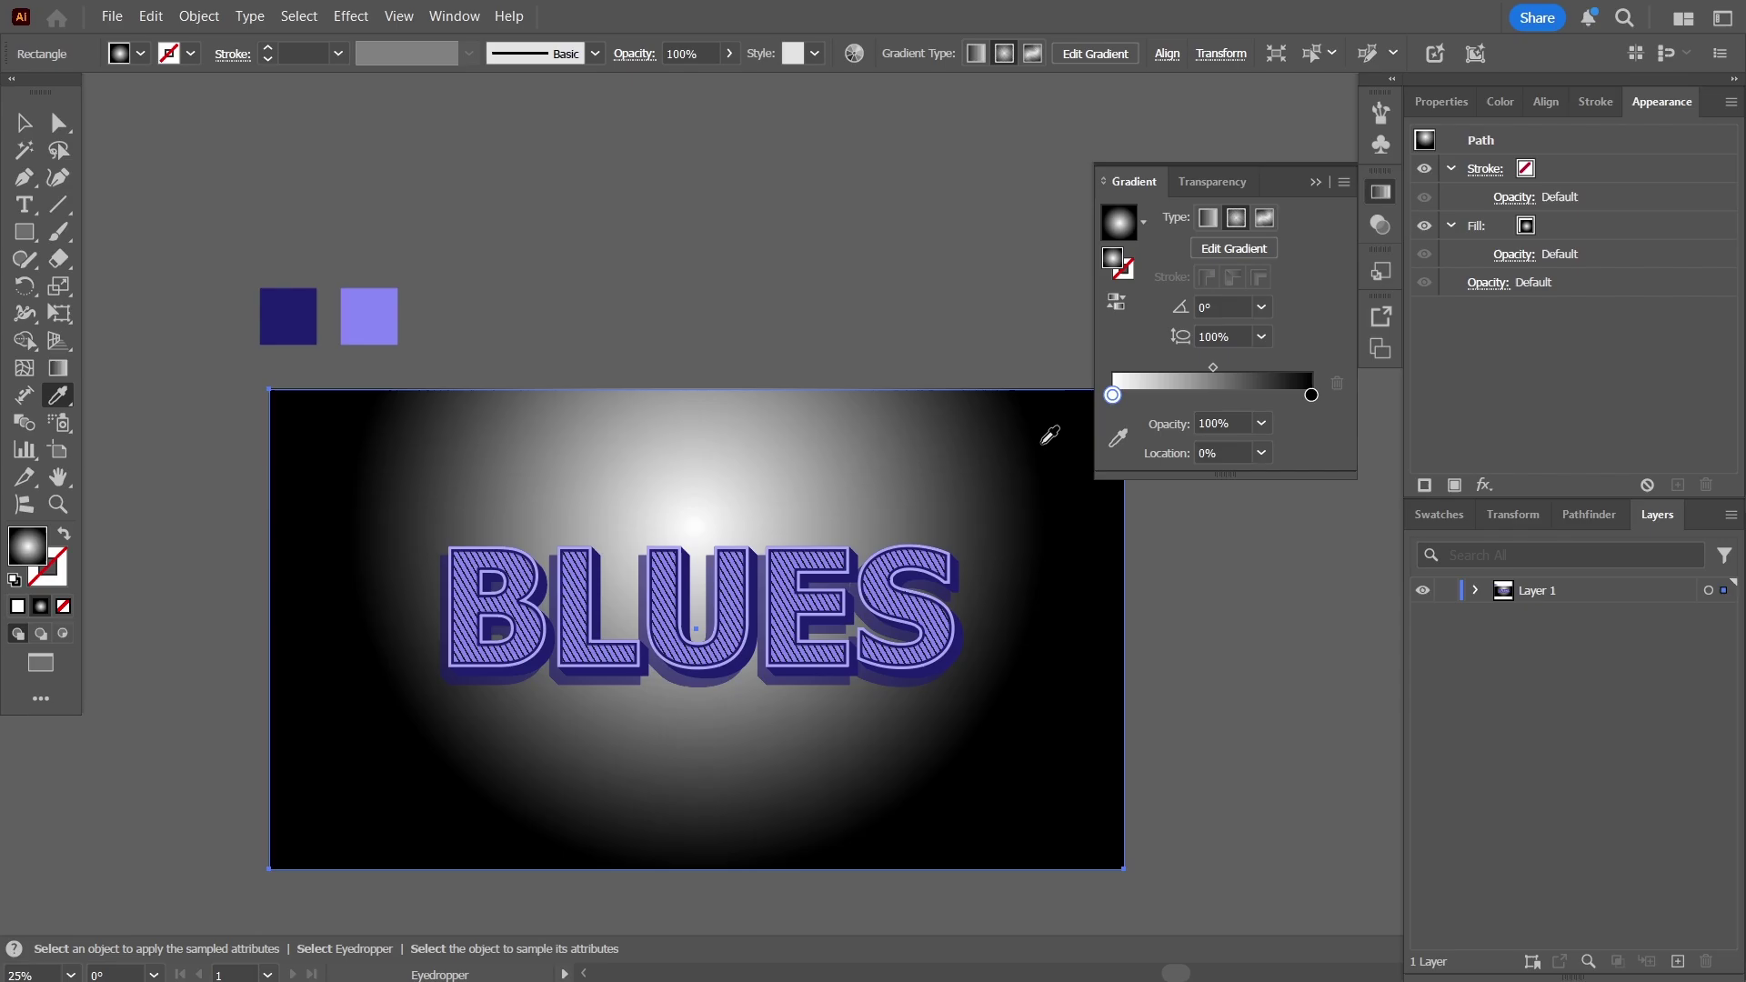
- Colour the gradient's inner stop by sampling the light violet square and its outer stop by sampling the dark blue square
left_click(1119, 442)
left_click(369, 317)
left_click(1311, 368)
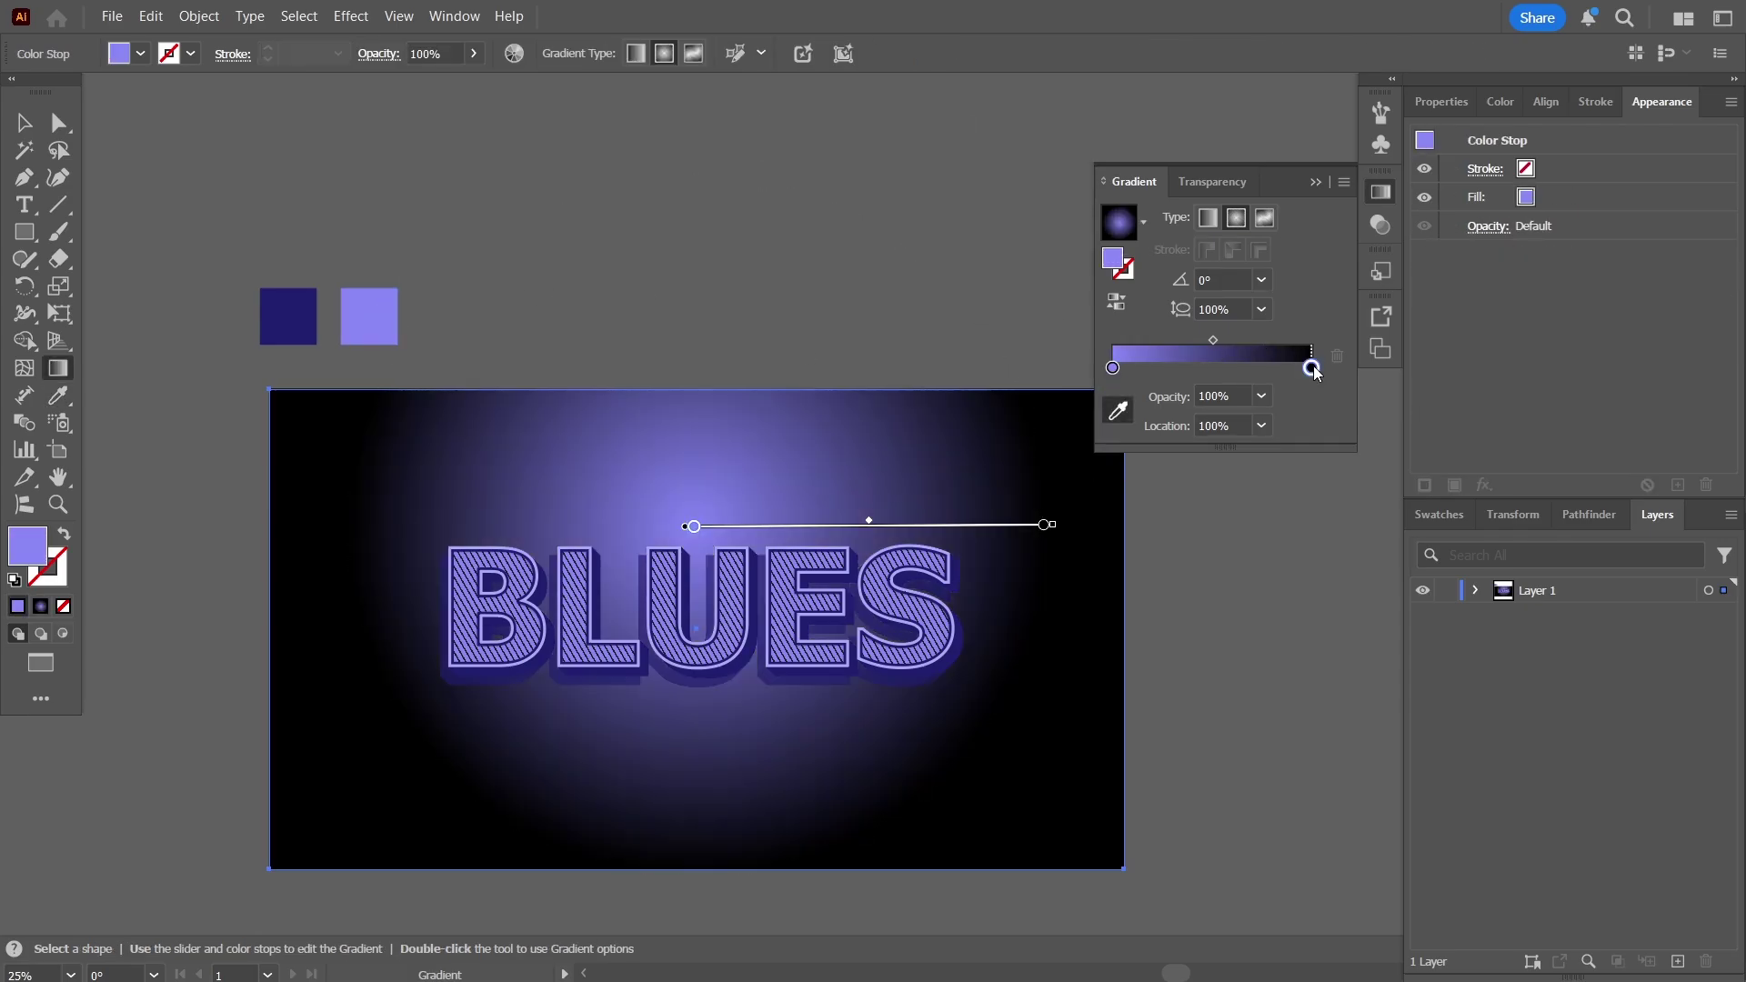
left_click(290, 303)
key("v")
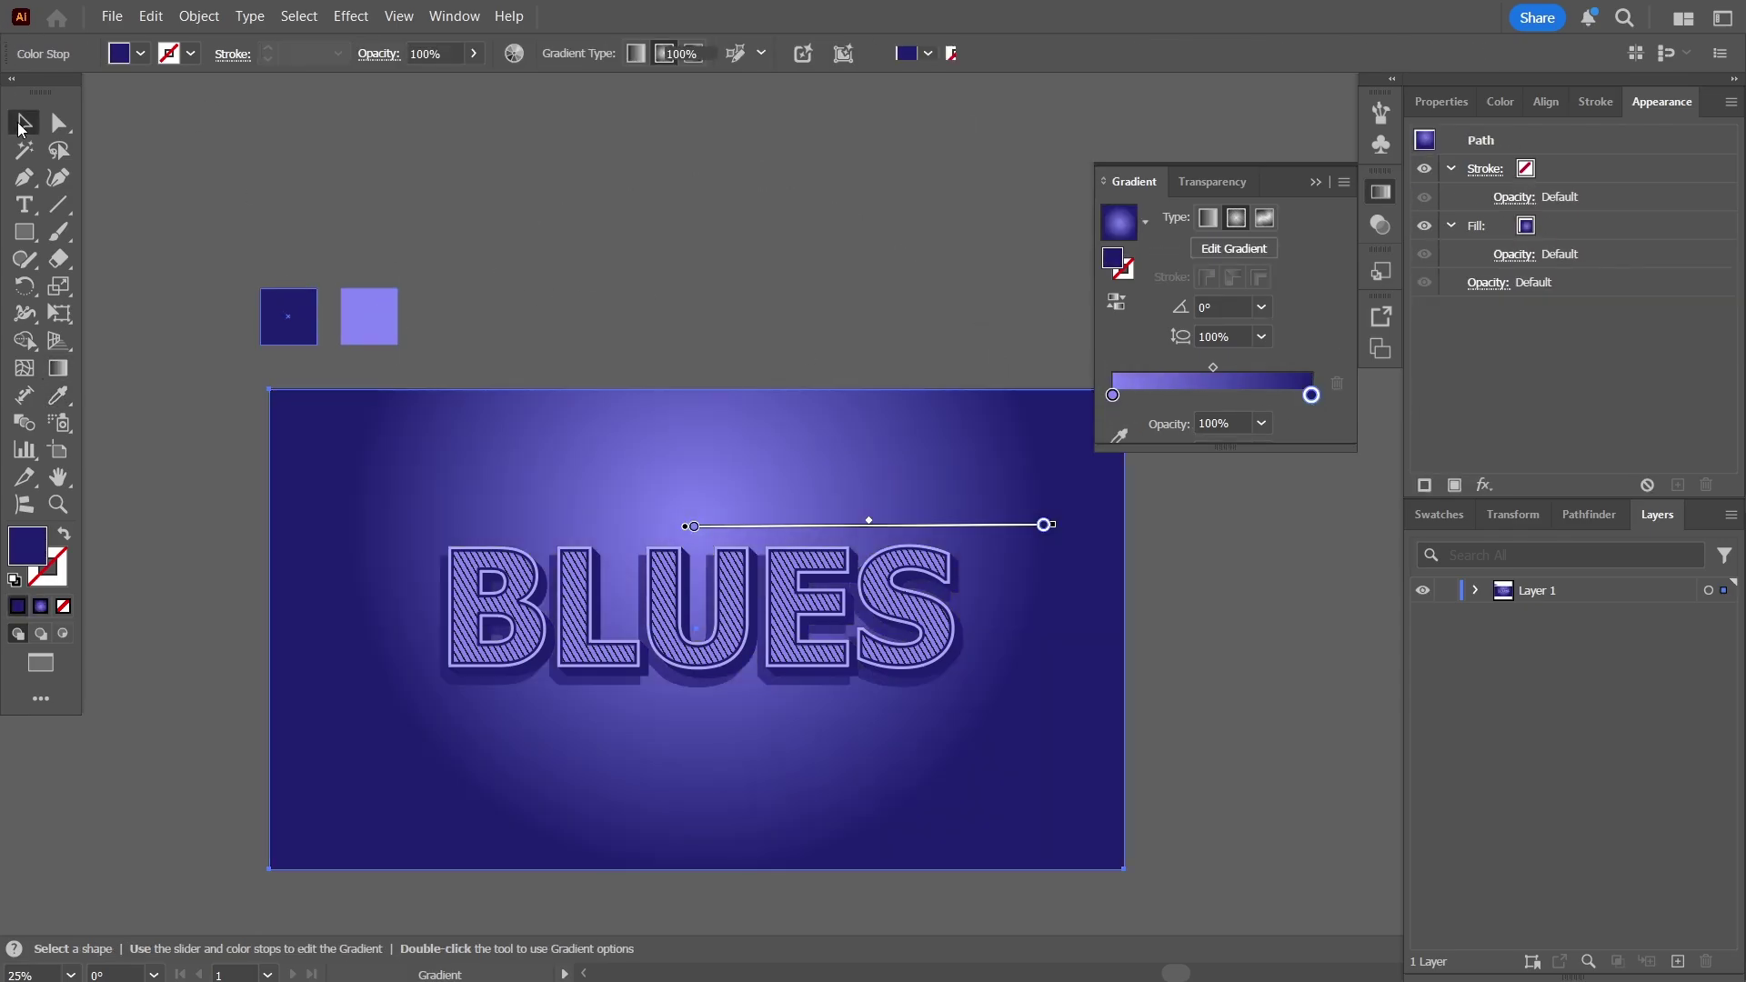
left_click(1321, 184)
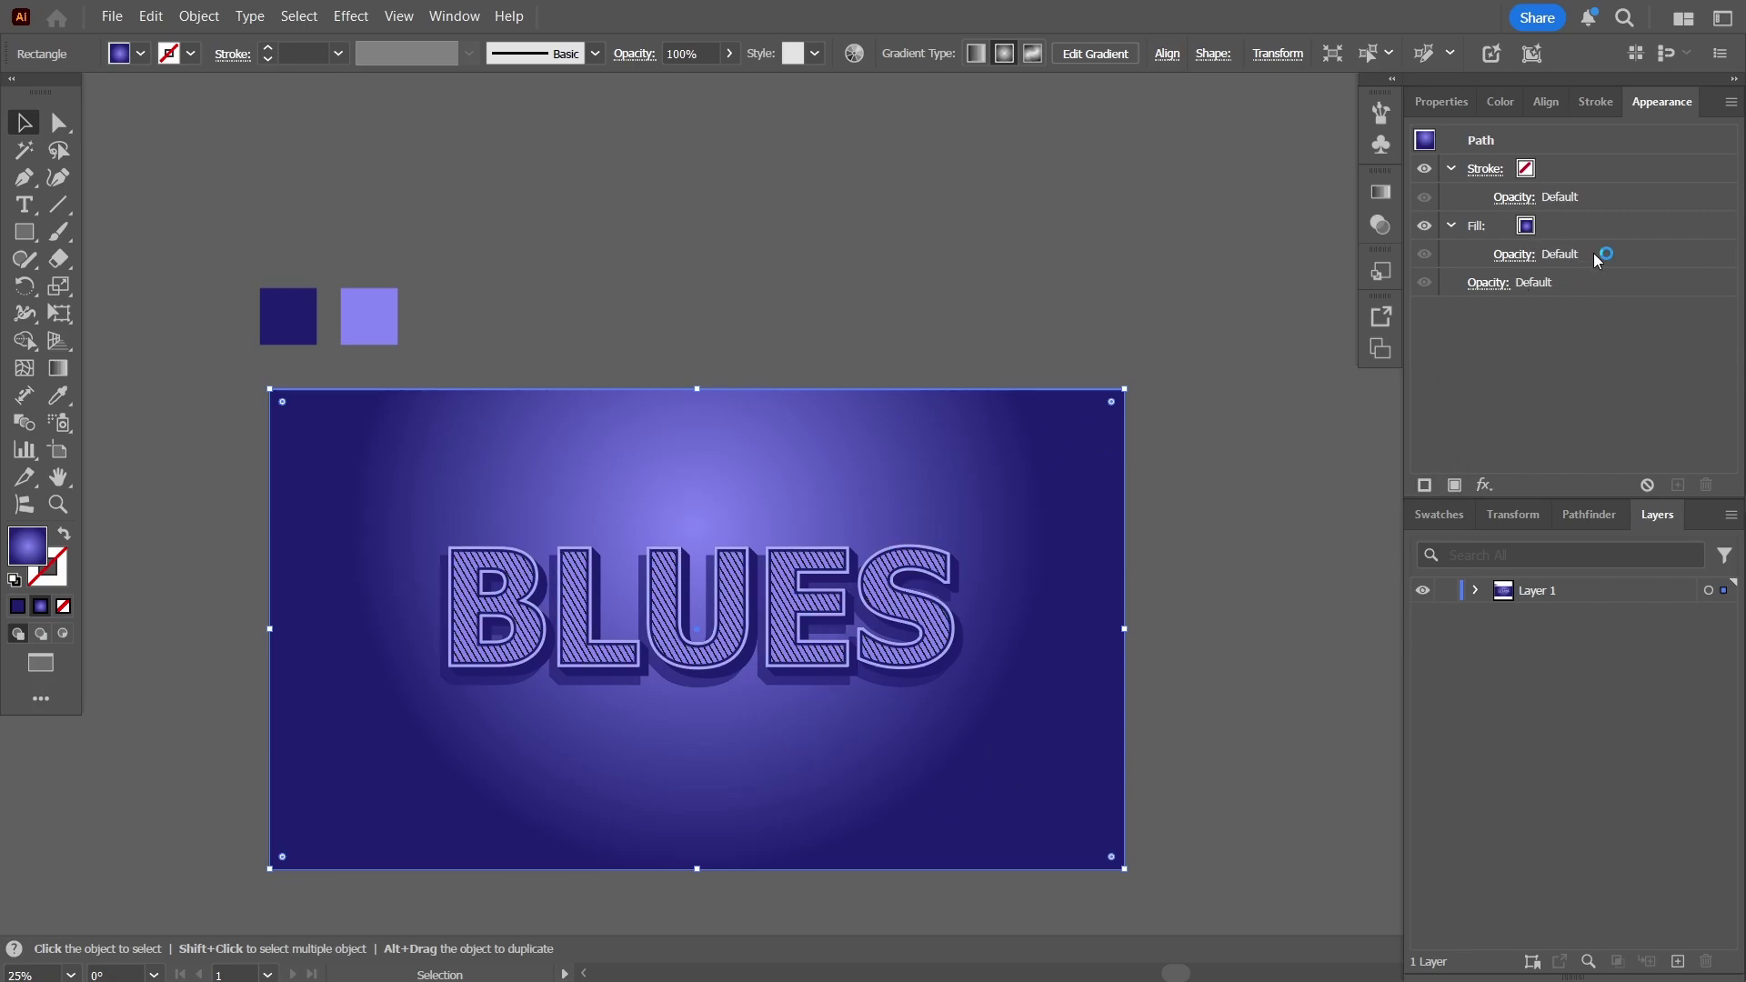
- Set the background rectangle's fill to Multiply blending at 91% opacity
left_click(1525, 258)
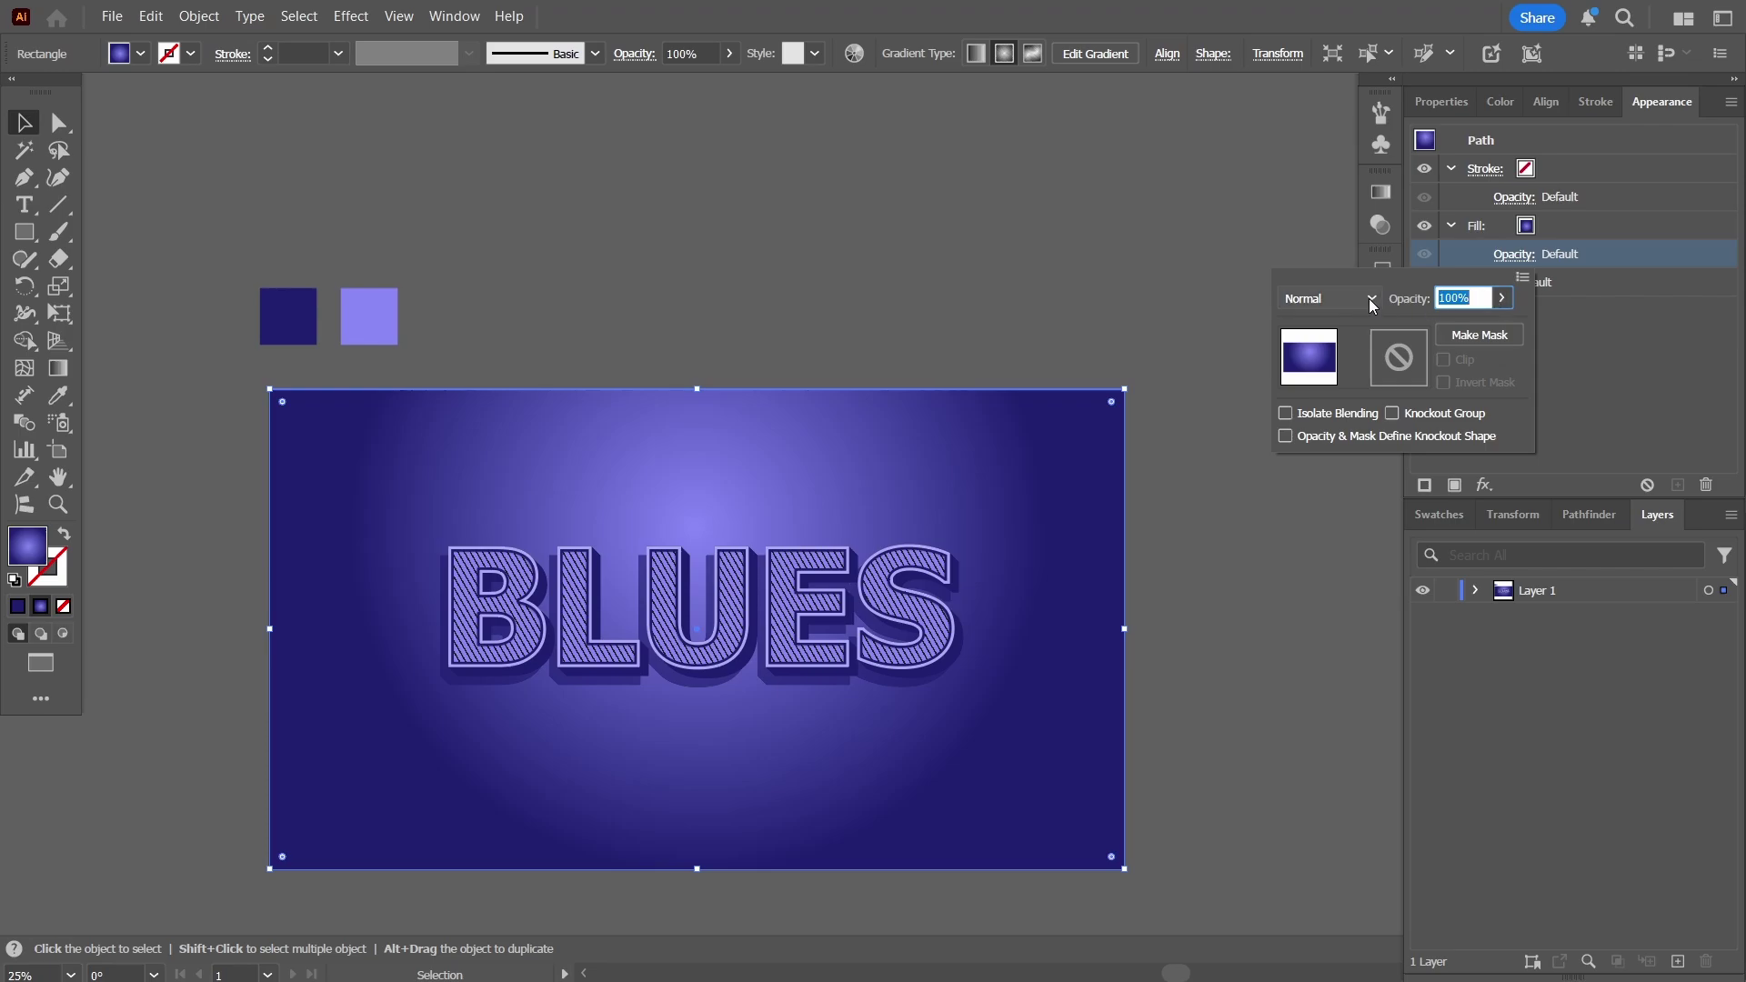
left_click(1328, 298)
left_click(1319, 374)
left_click(1503, 299)
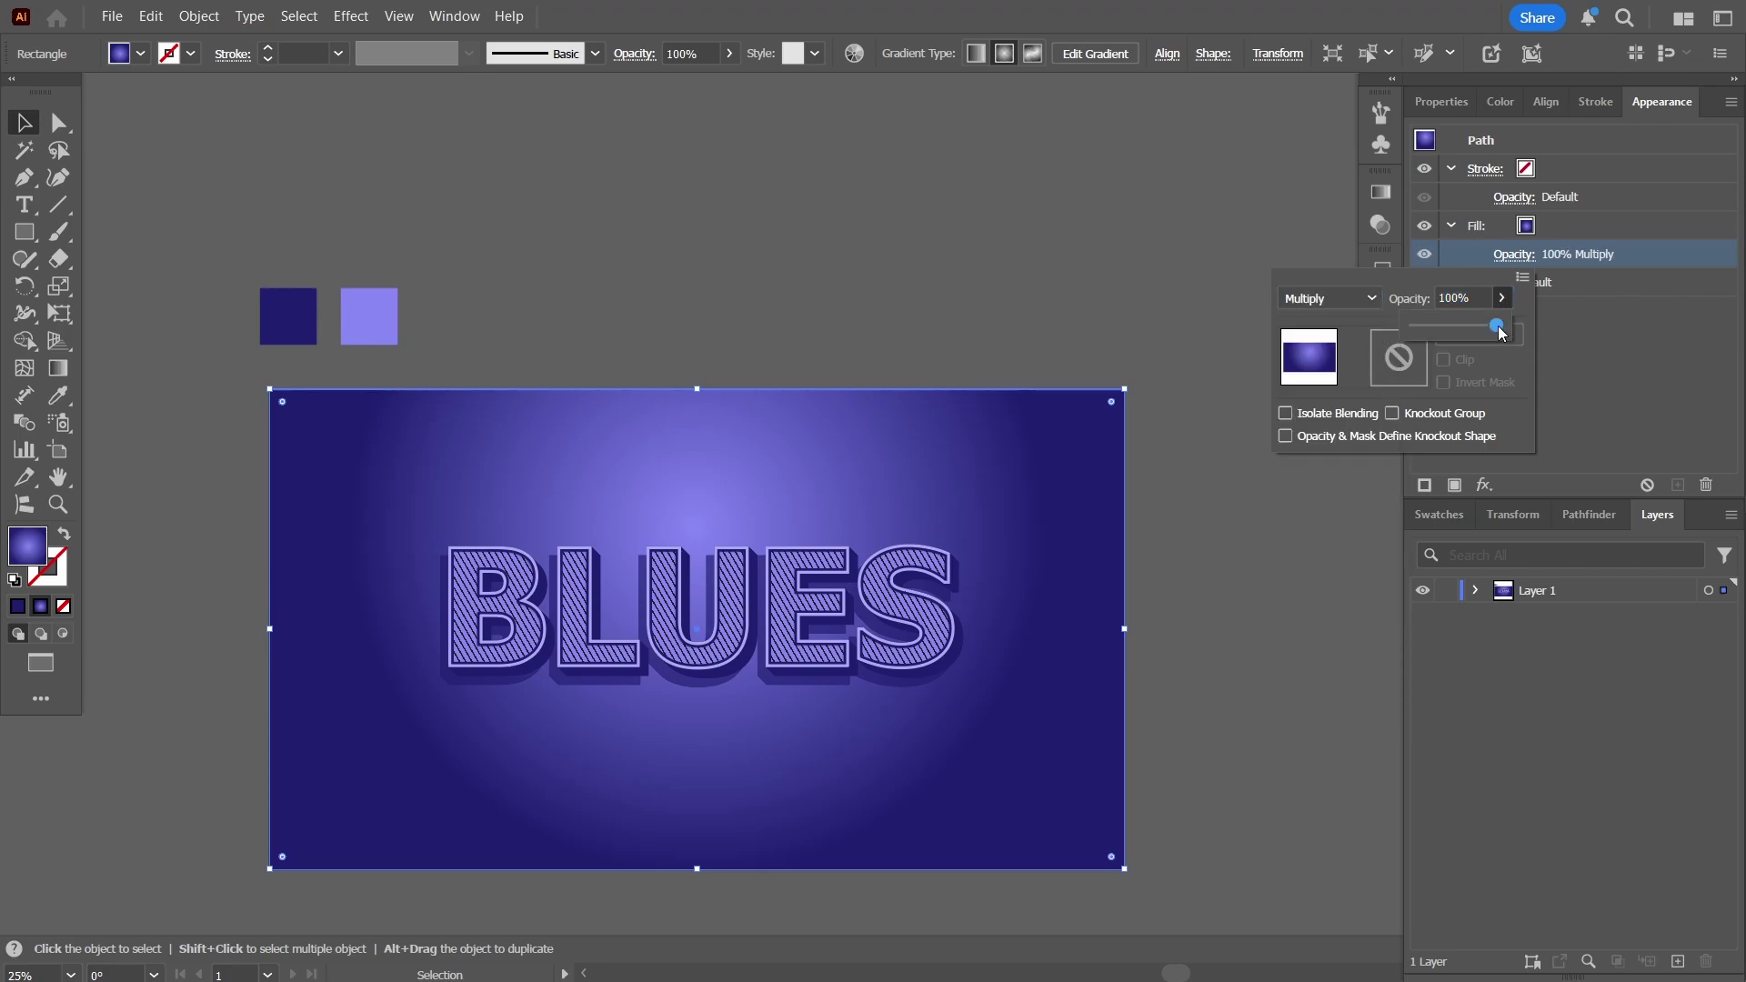
left_click_drag(1502, 333, 1495, 333)
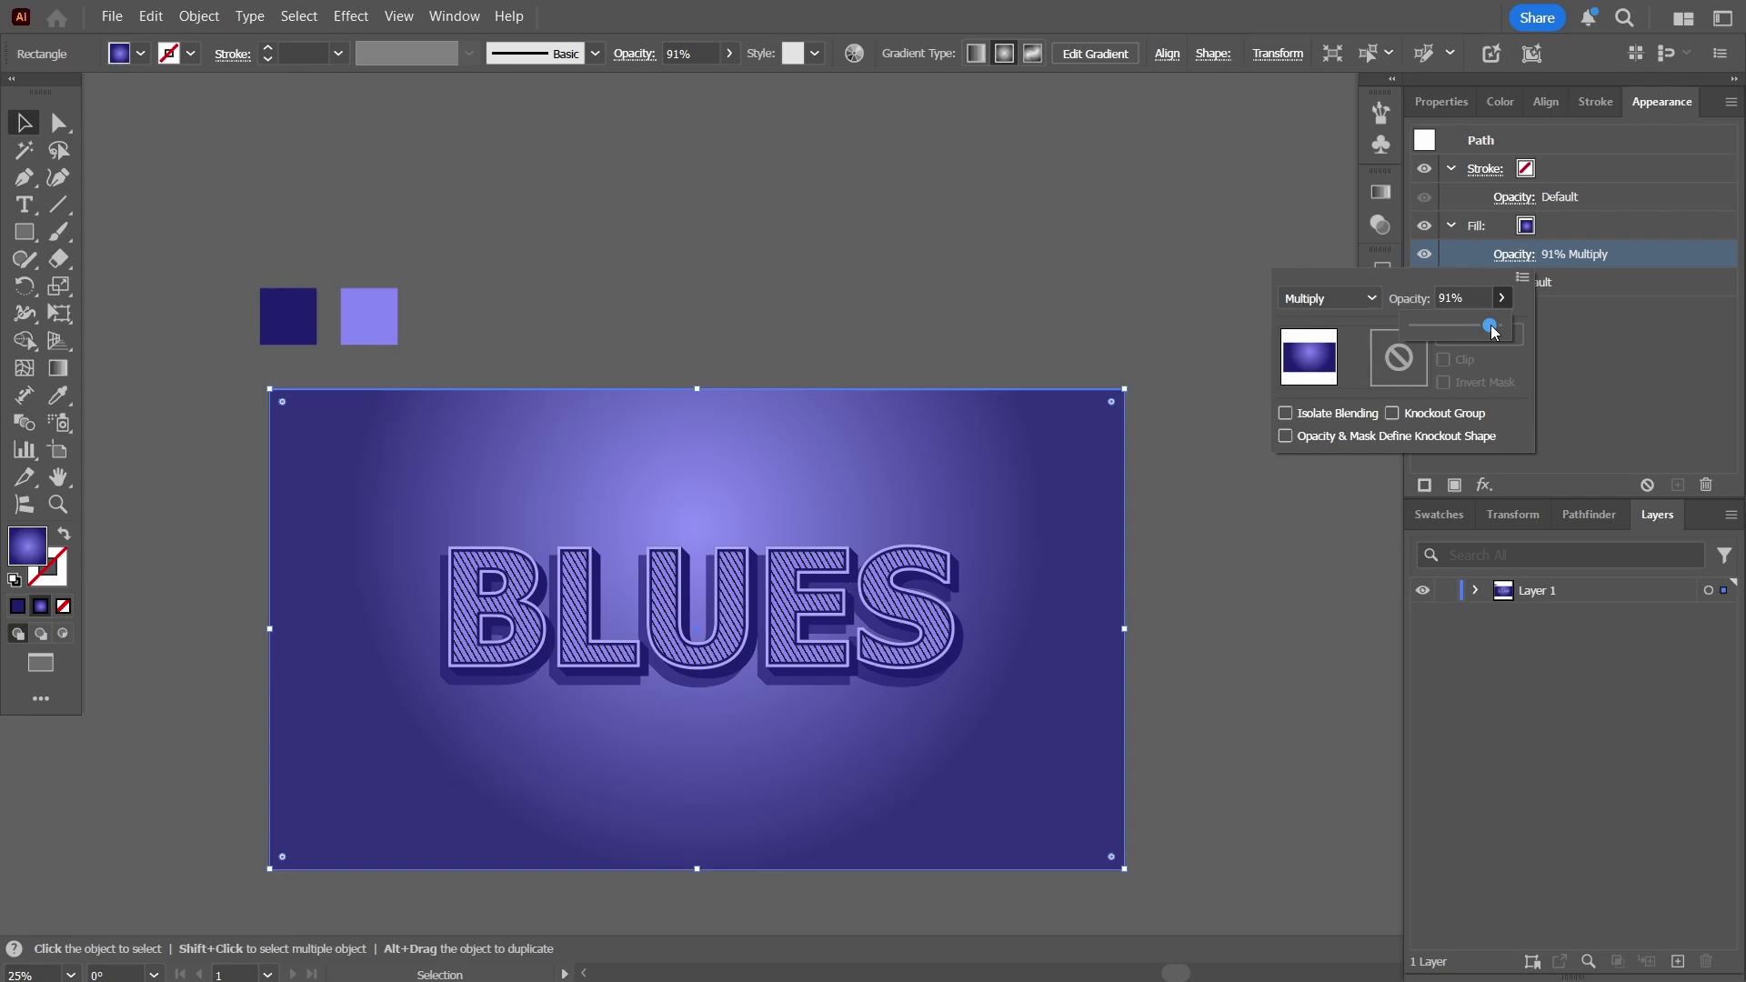
left_click(433, 186)
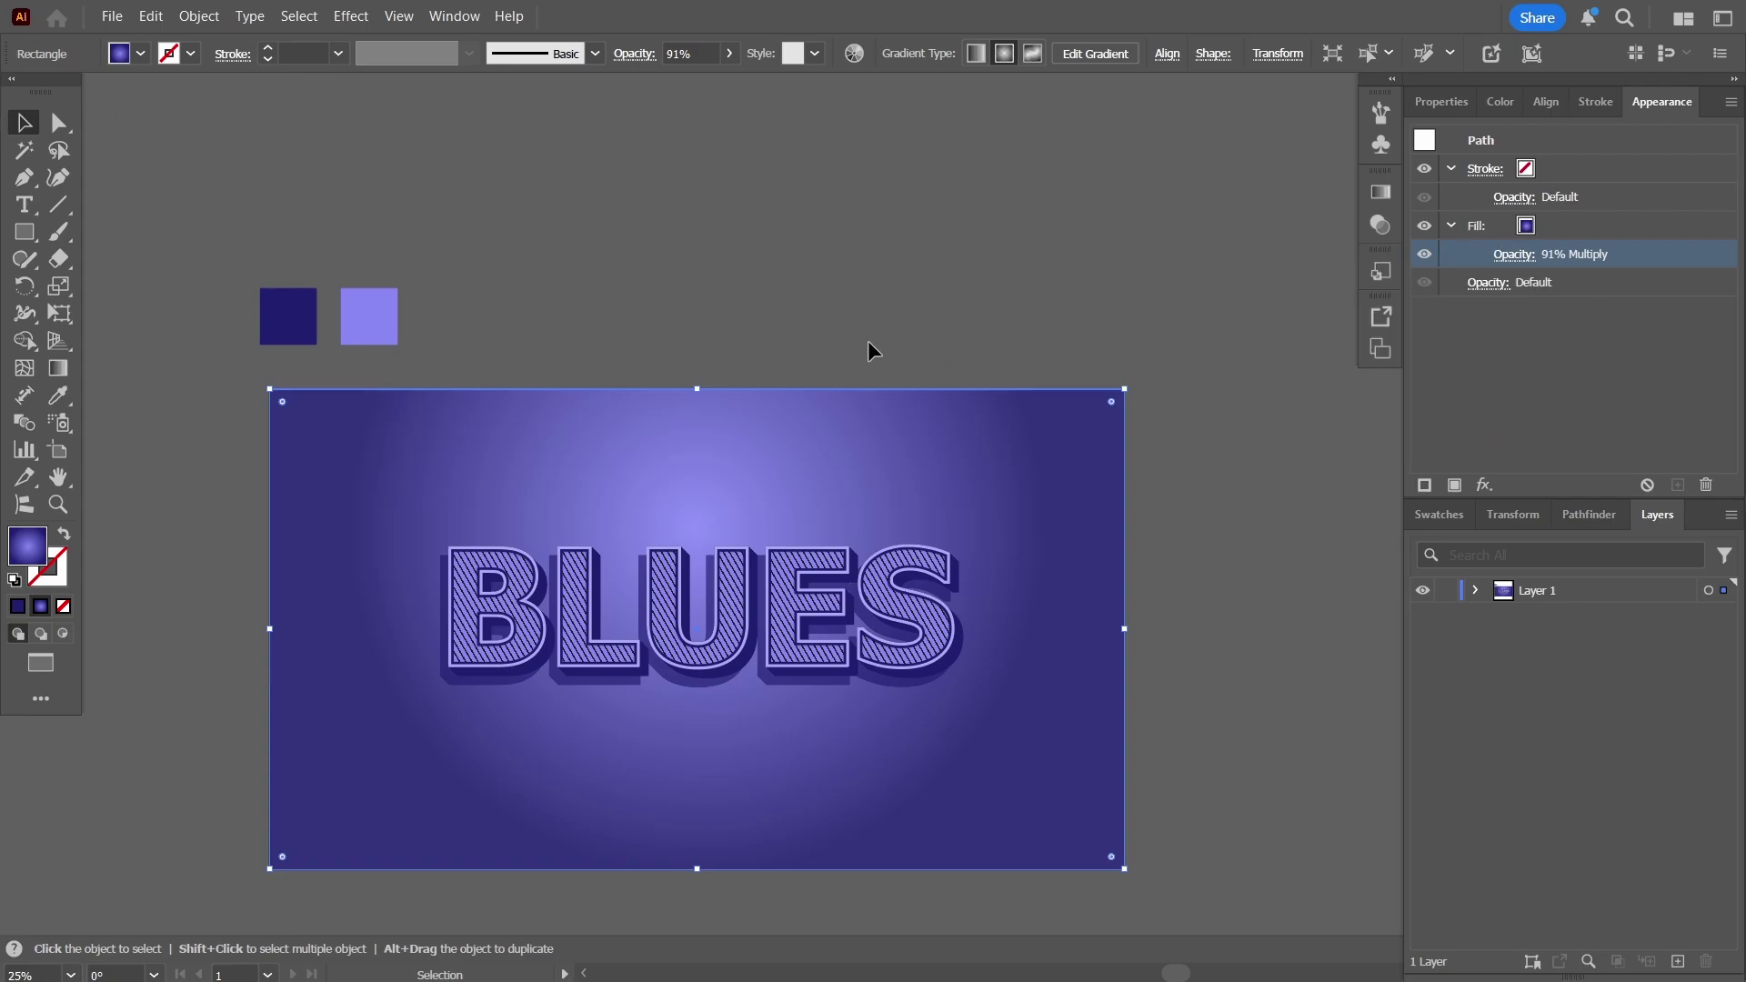
- Apply a Film Grain effect to the background fill with Grain 8, Highlight Area 20 and Intensity 3
left_click(351, 15)
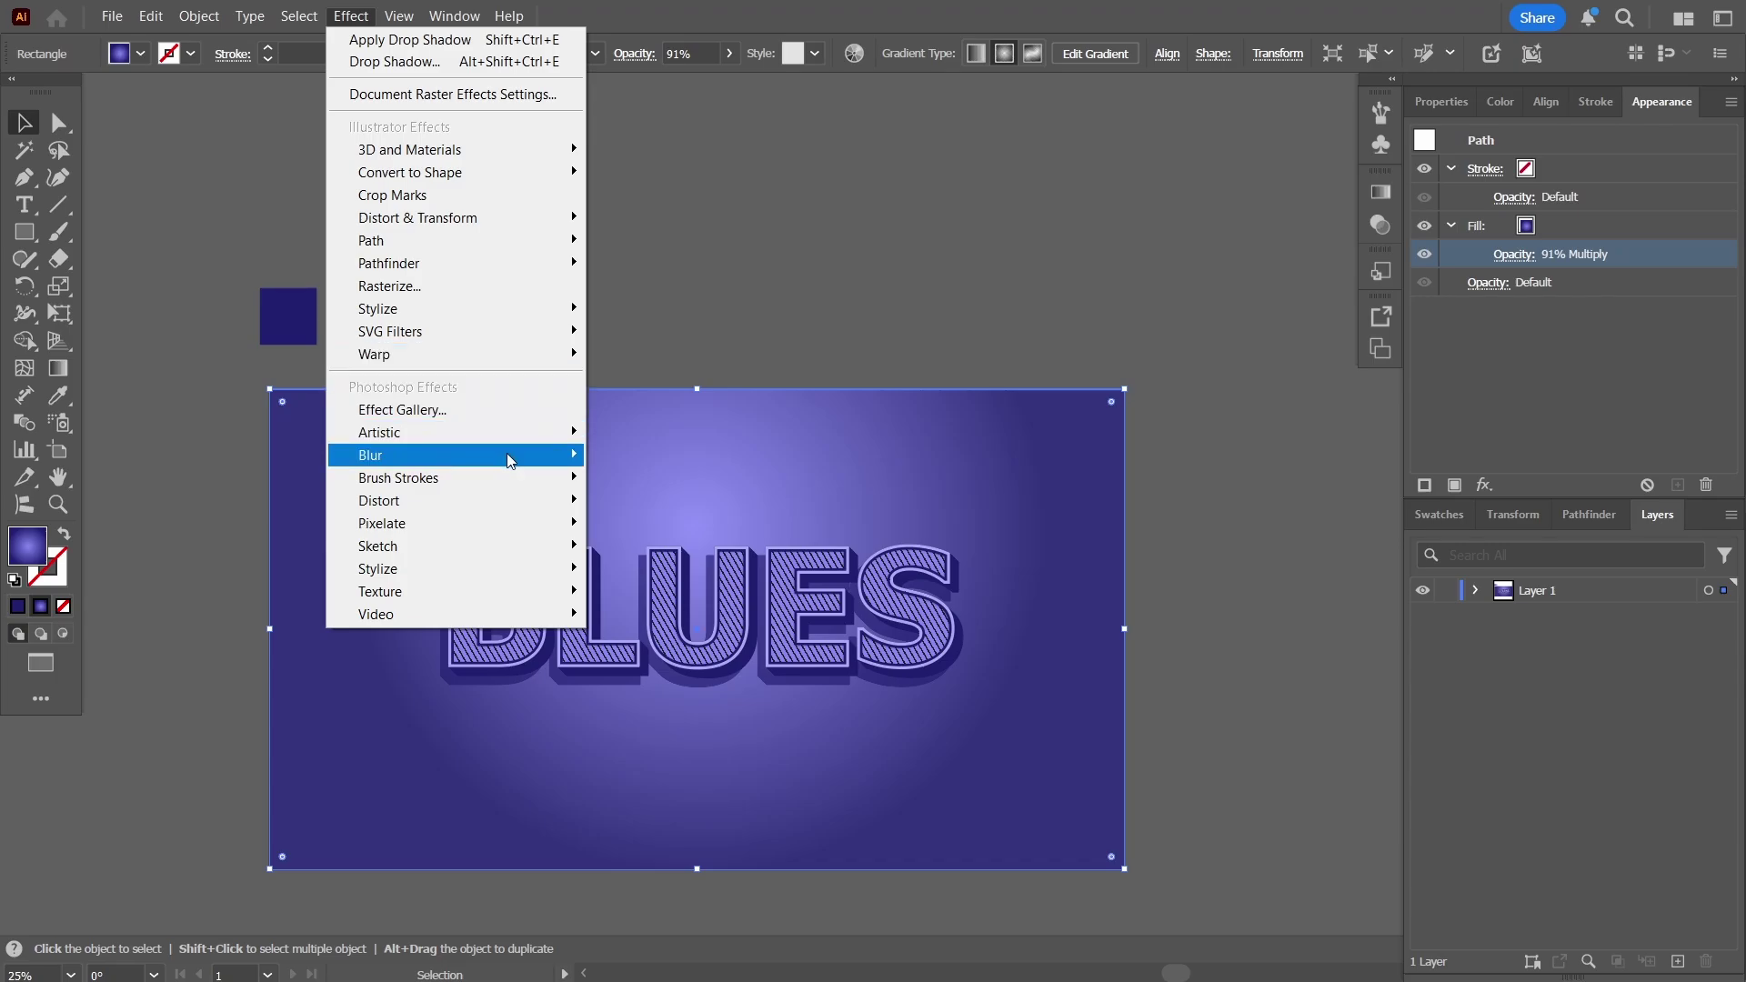
mouse_move(577, 435)
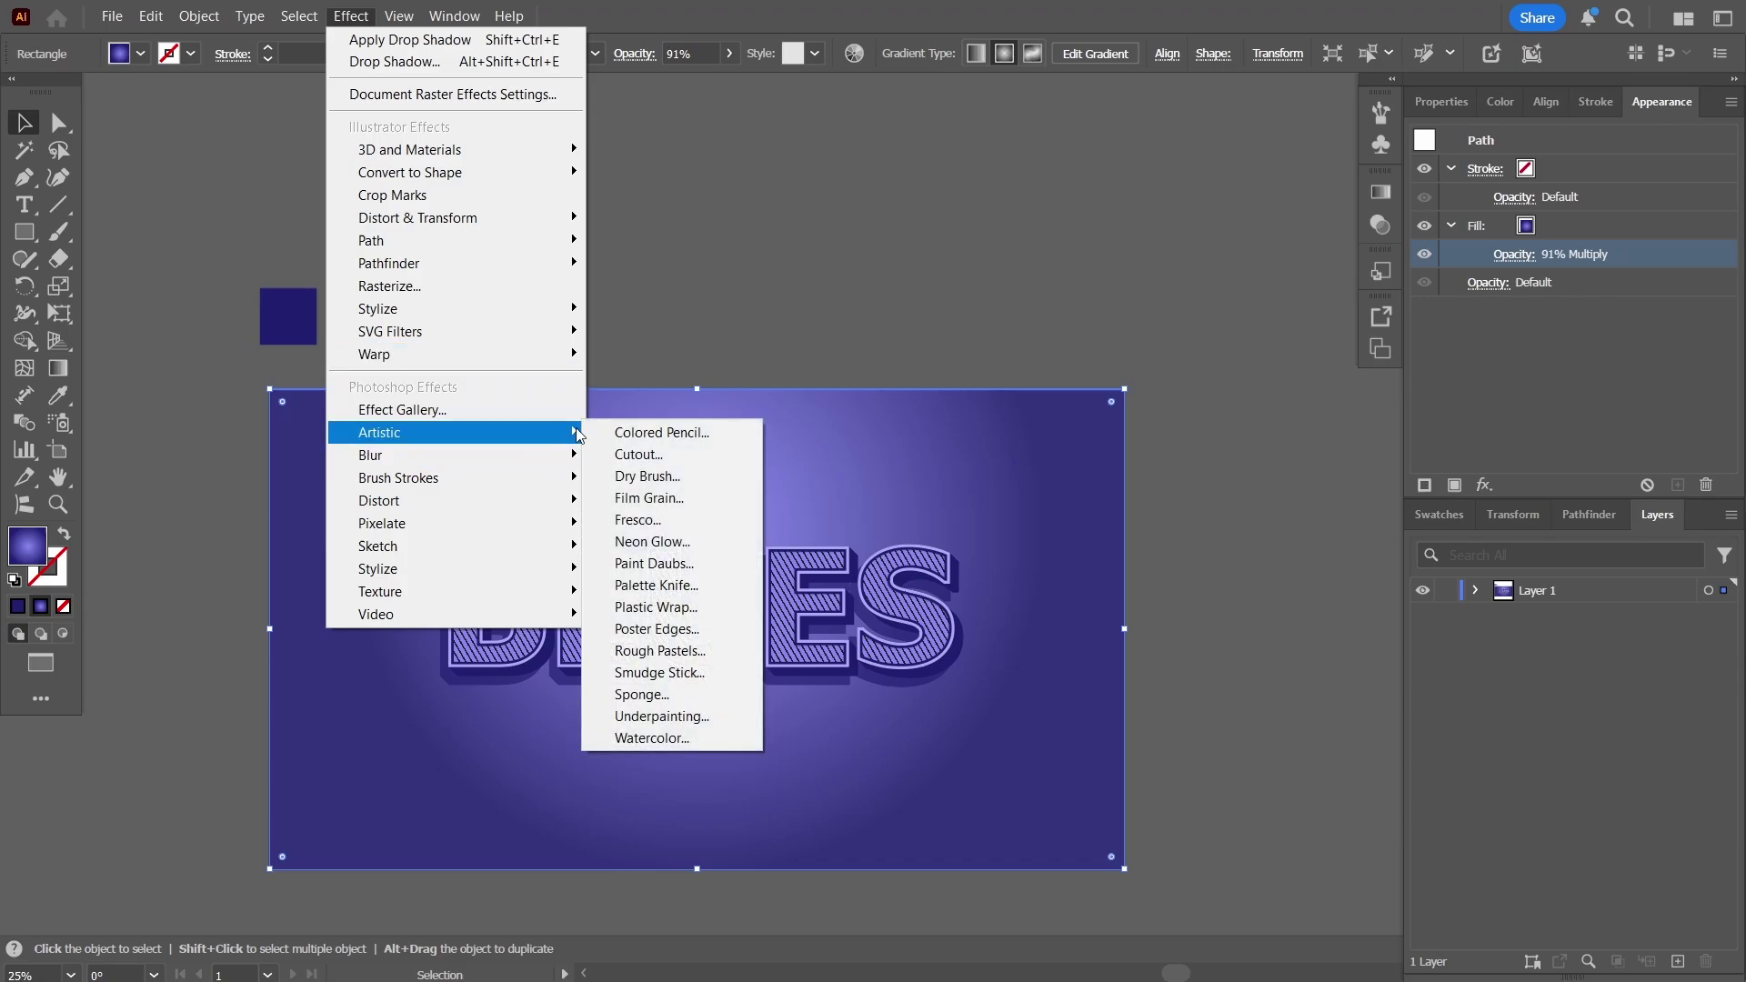
left_click(649, 498)
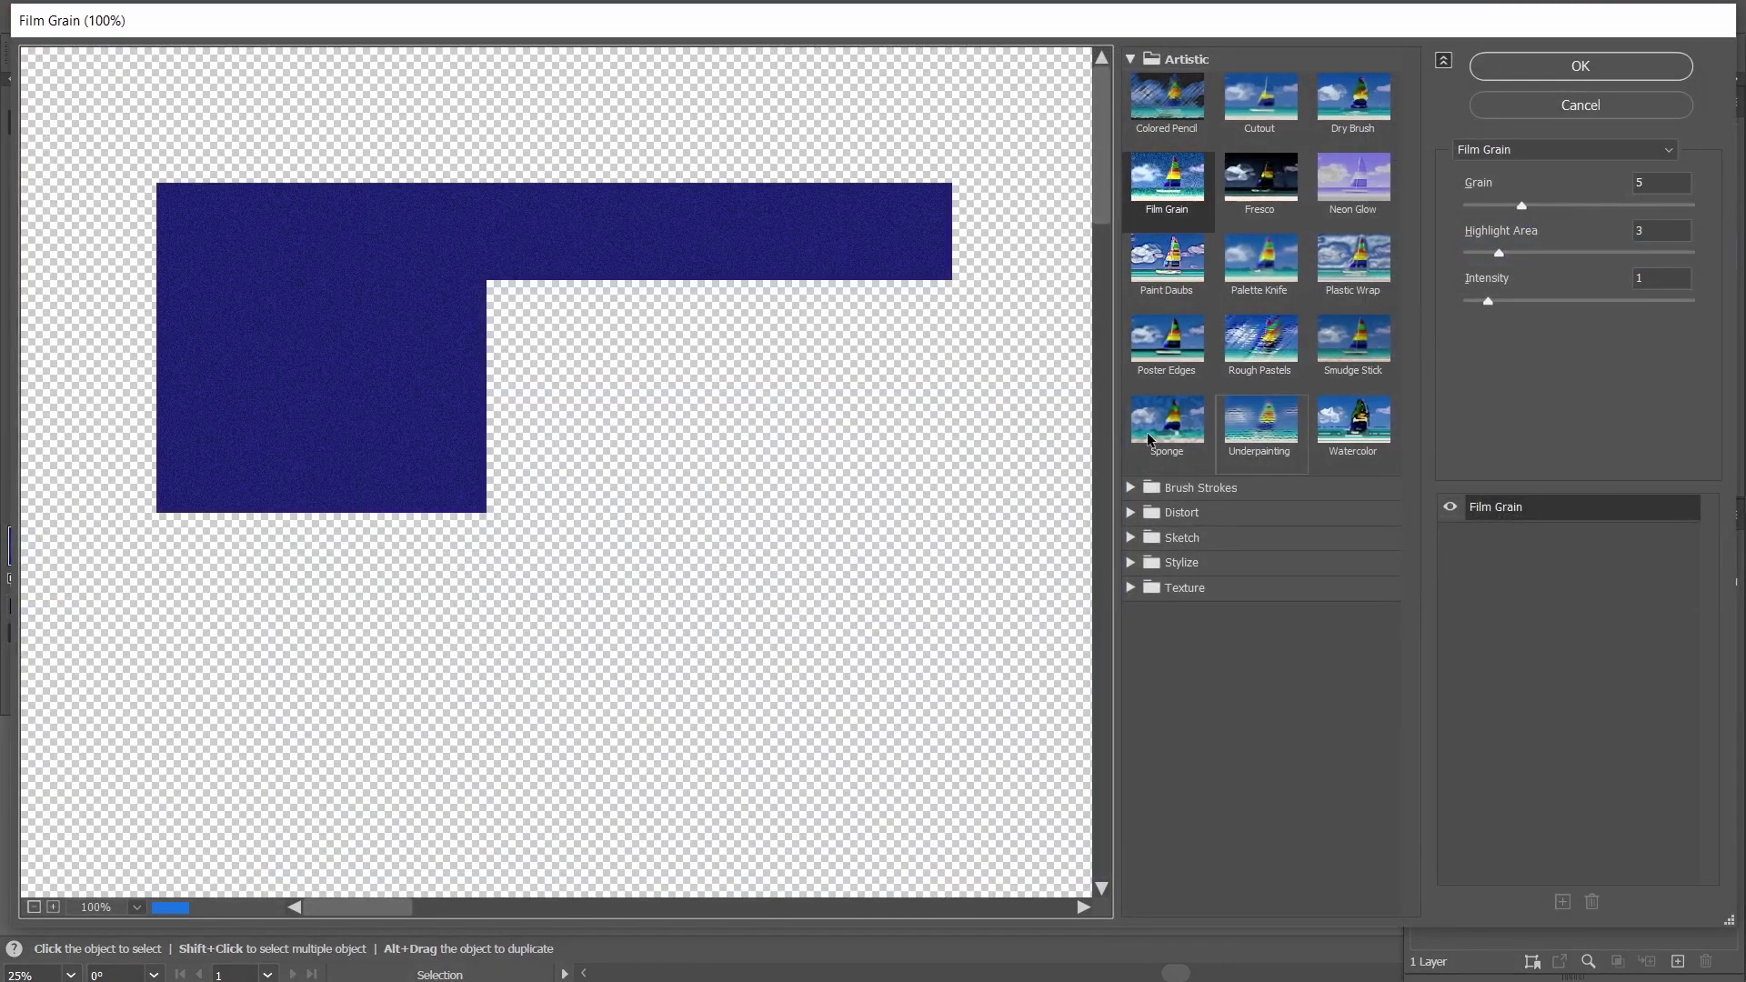
left_click_drag(1521, 207, 1735, 259)
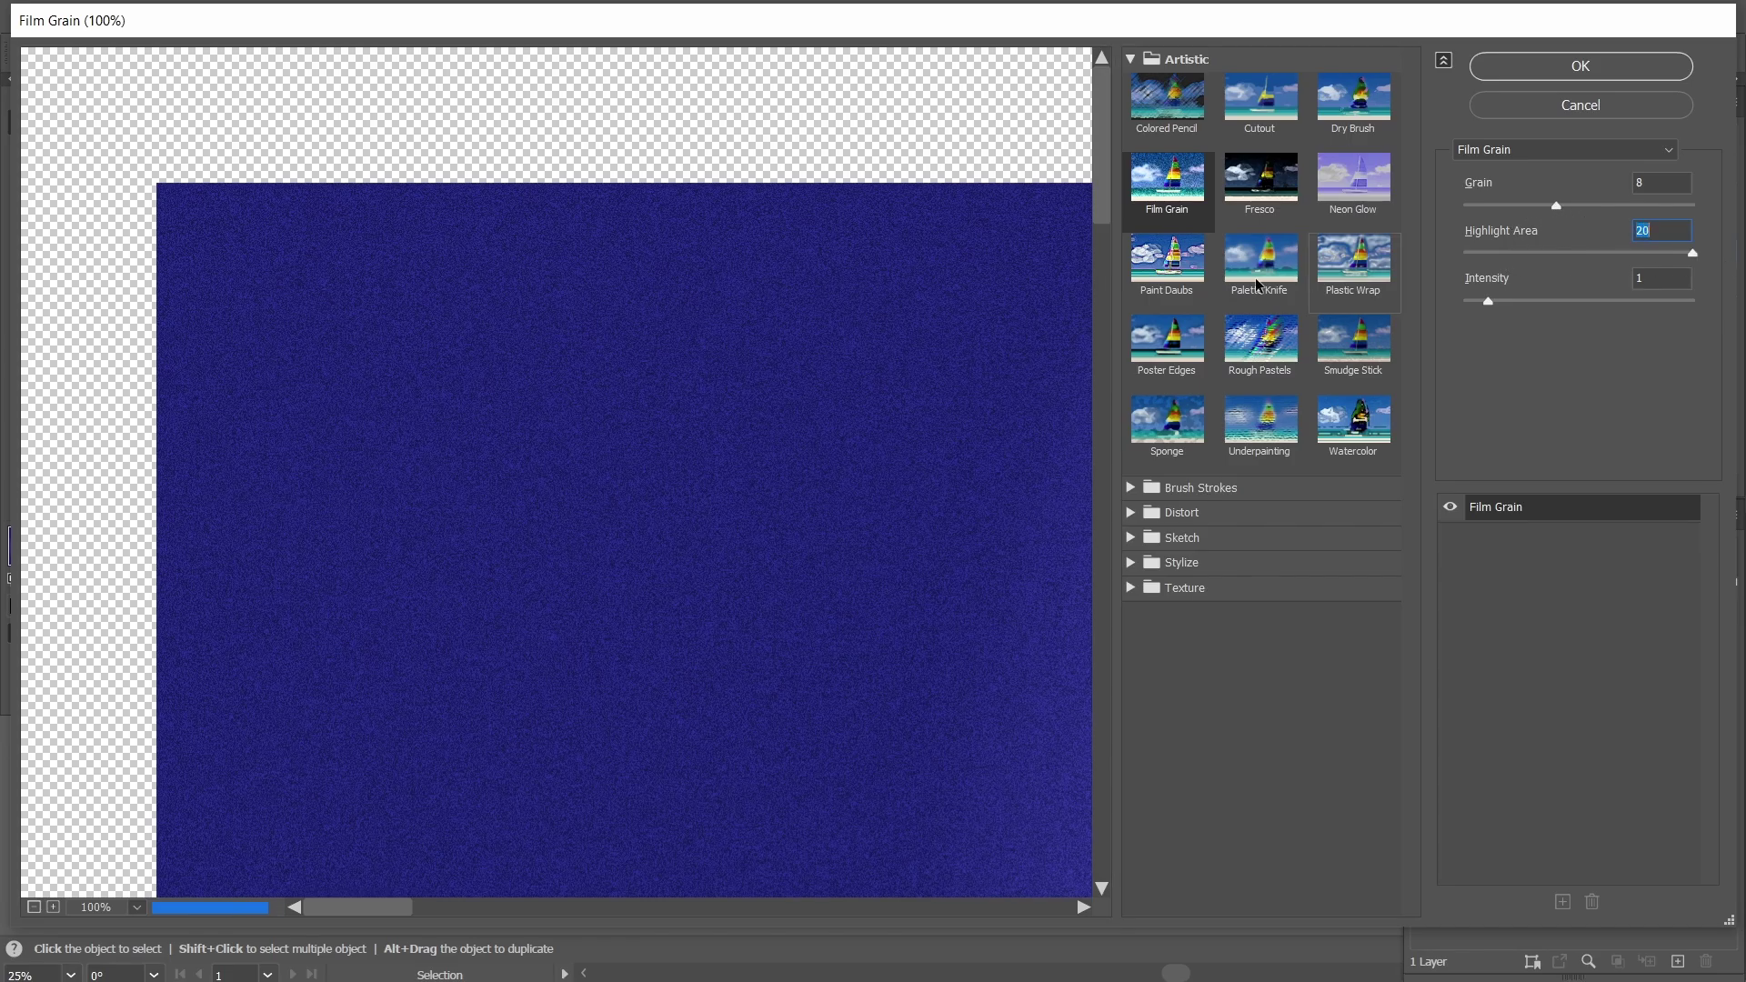
left_click_drag(955, 416, 835, 496)
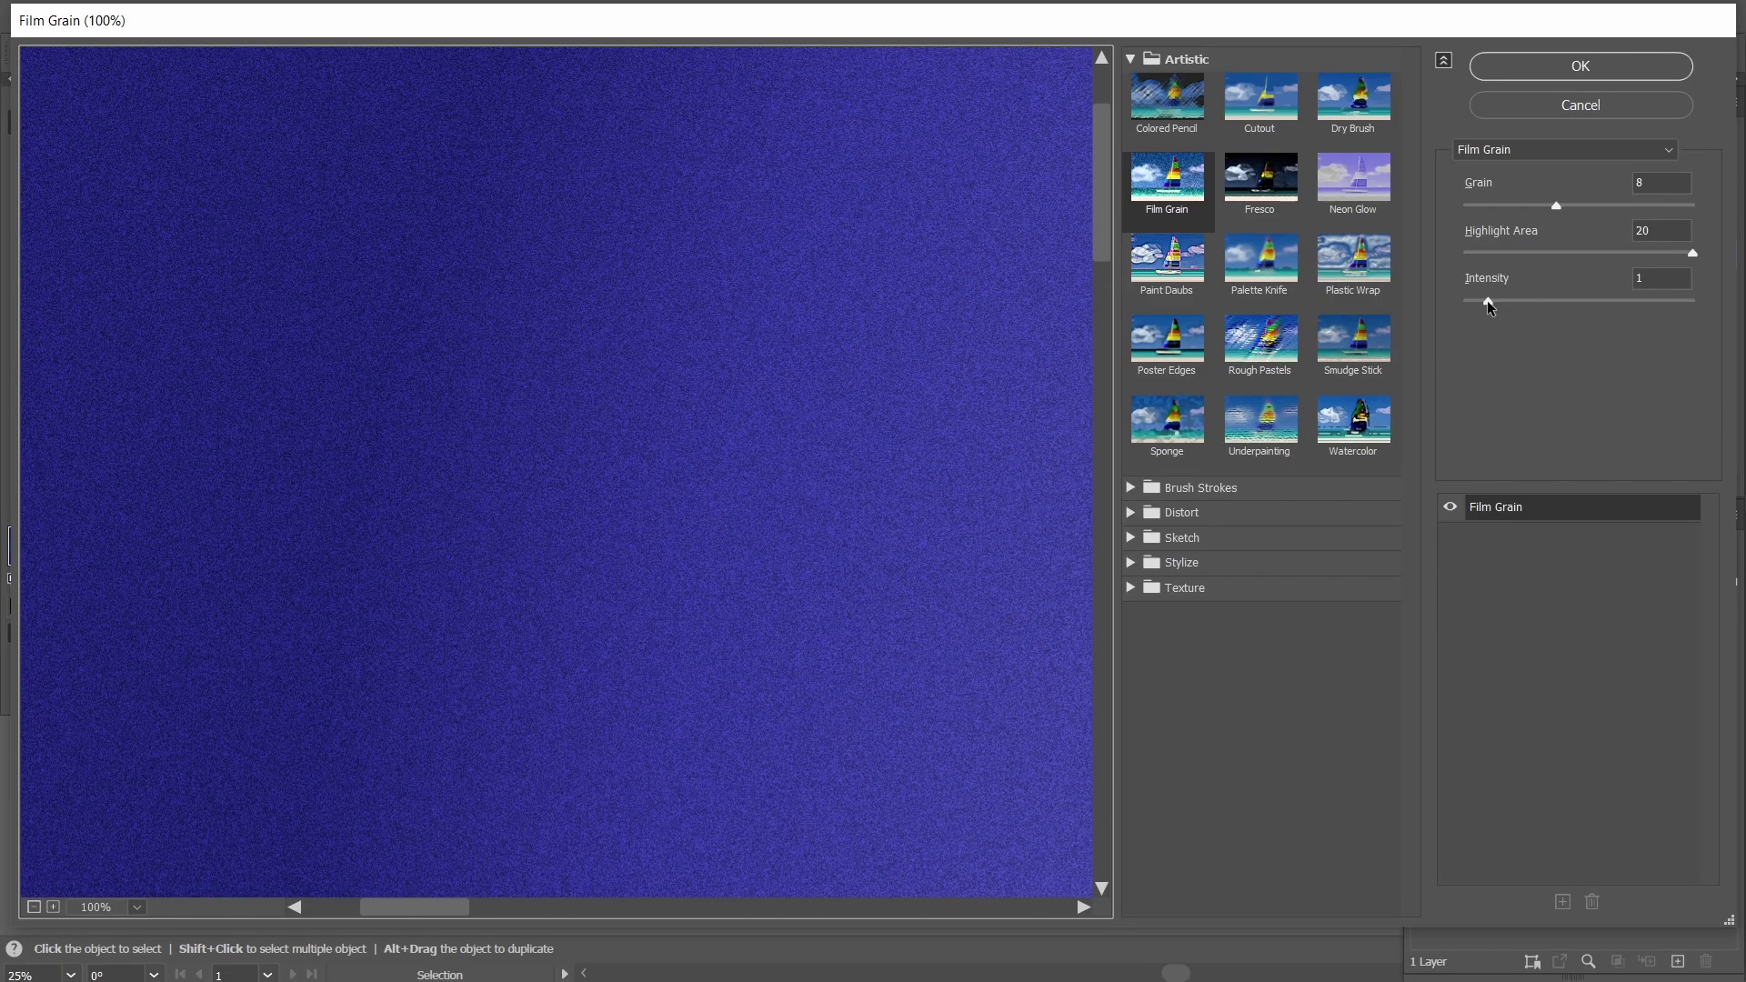
left_click_drag(1488, 302, 1541, 302)
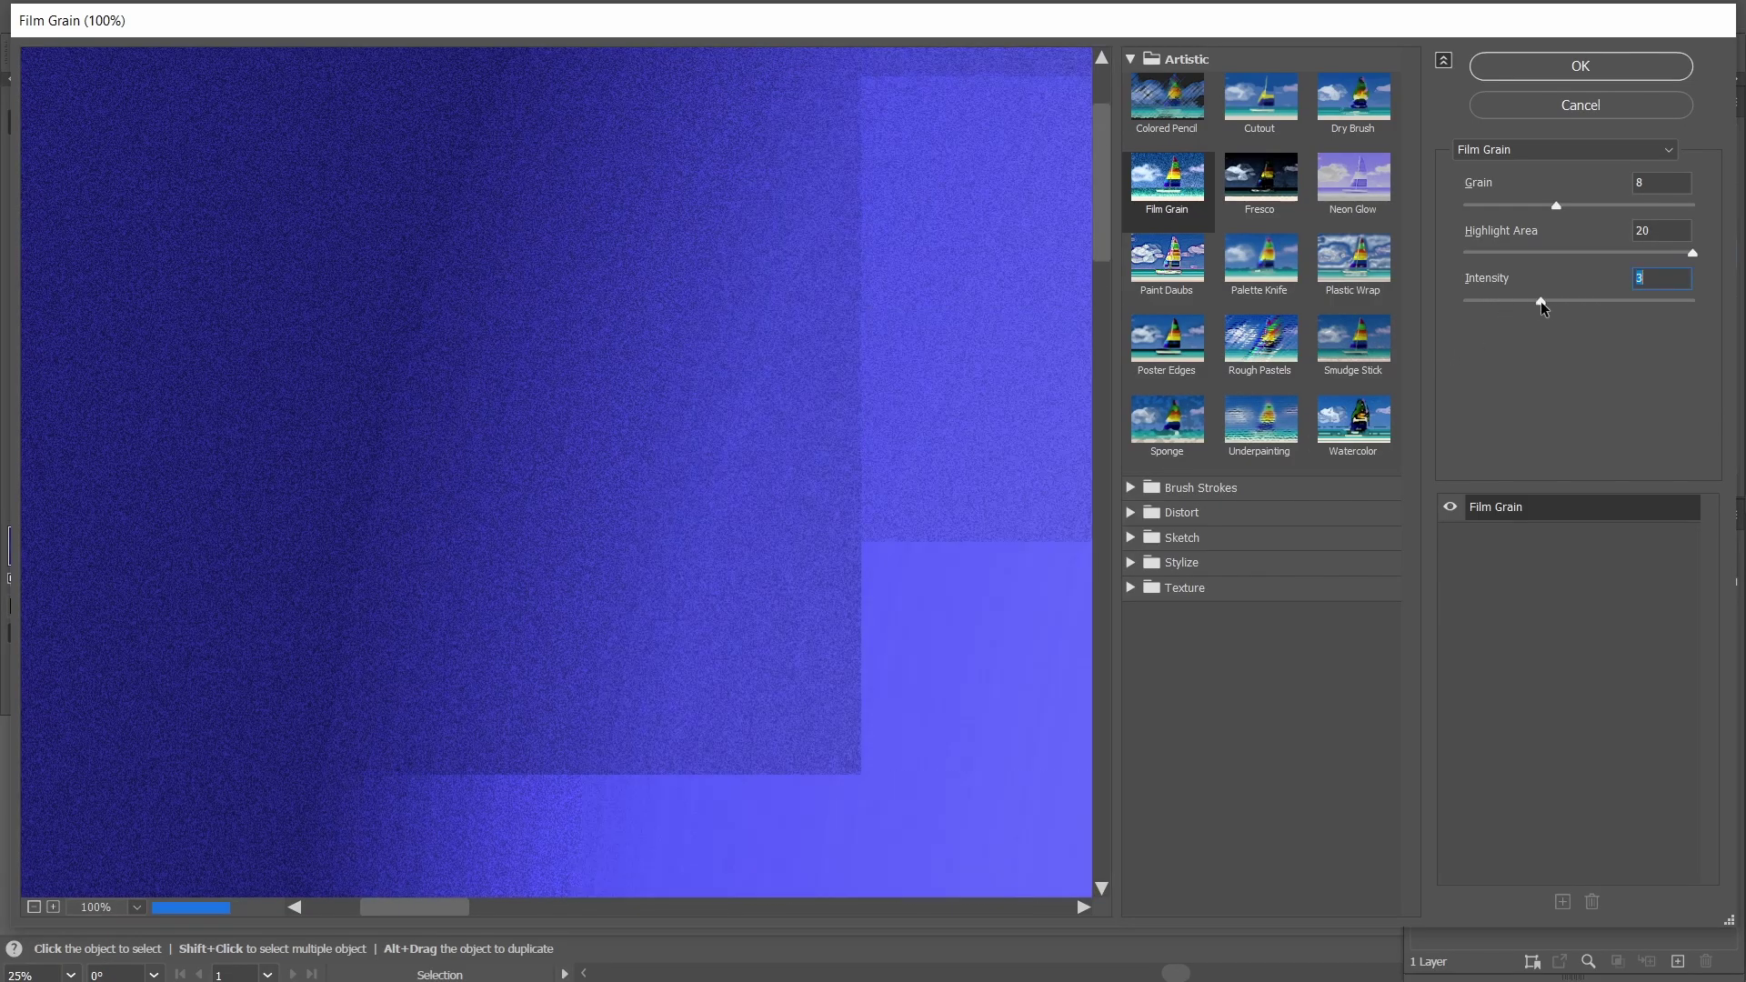
left_click(1581, 66)
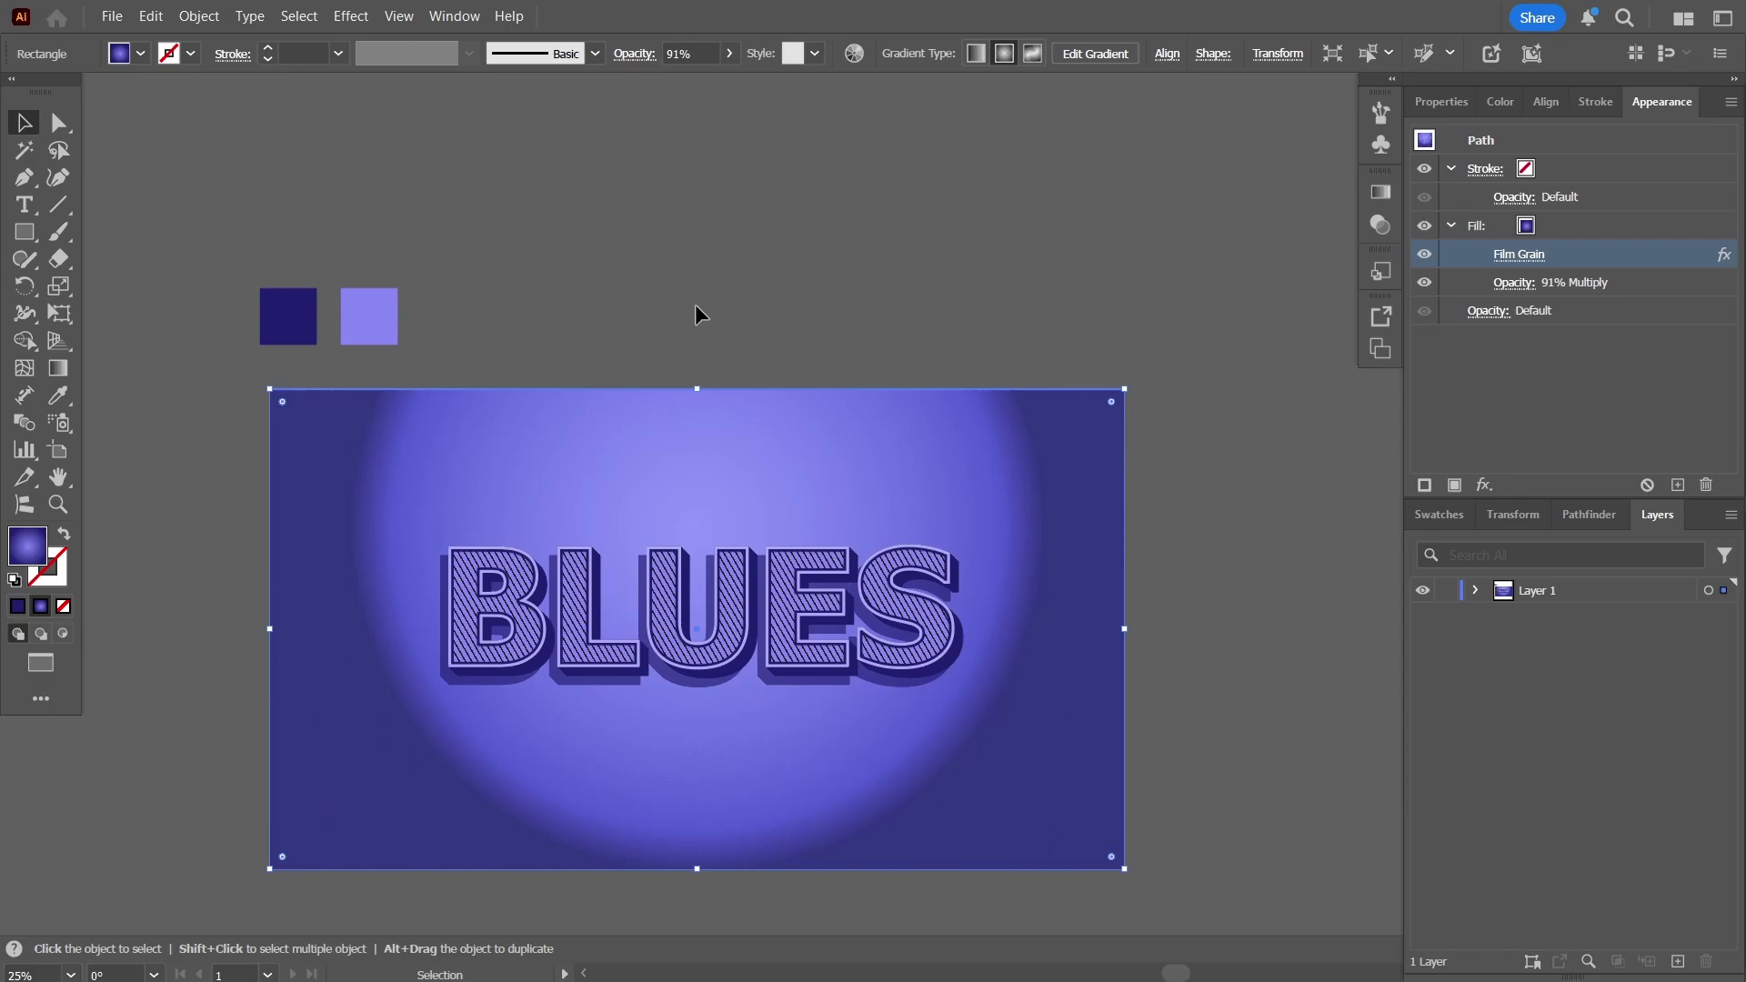
- Edit the background's Film Grain effect, setting Highlight Area to 8 and lowering the Intensity
left_click(1517, 255)
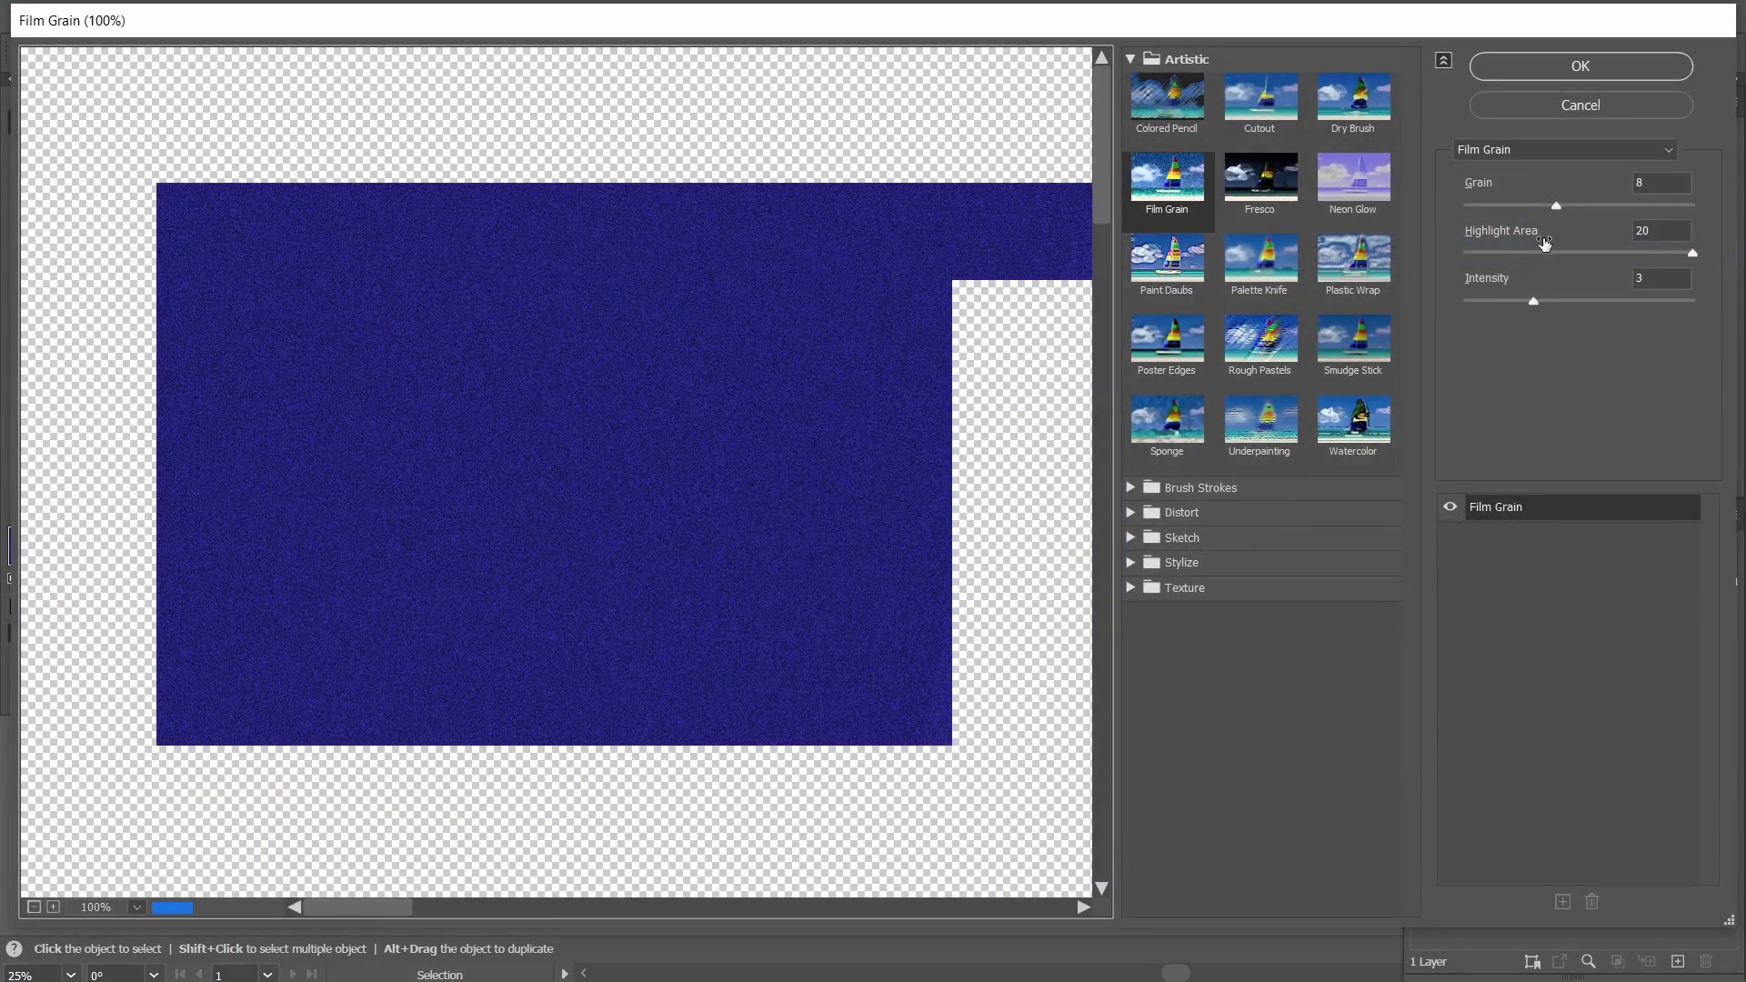
left_click_drag(850, 452, 703, 465)
left_click(1557, 253)
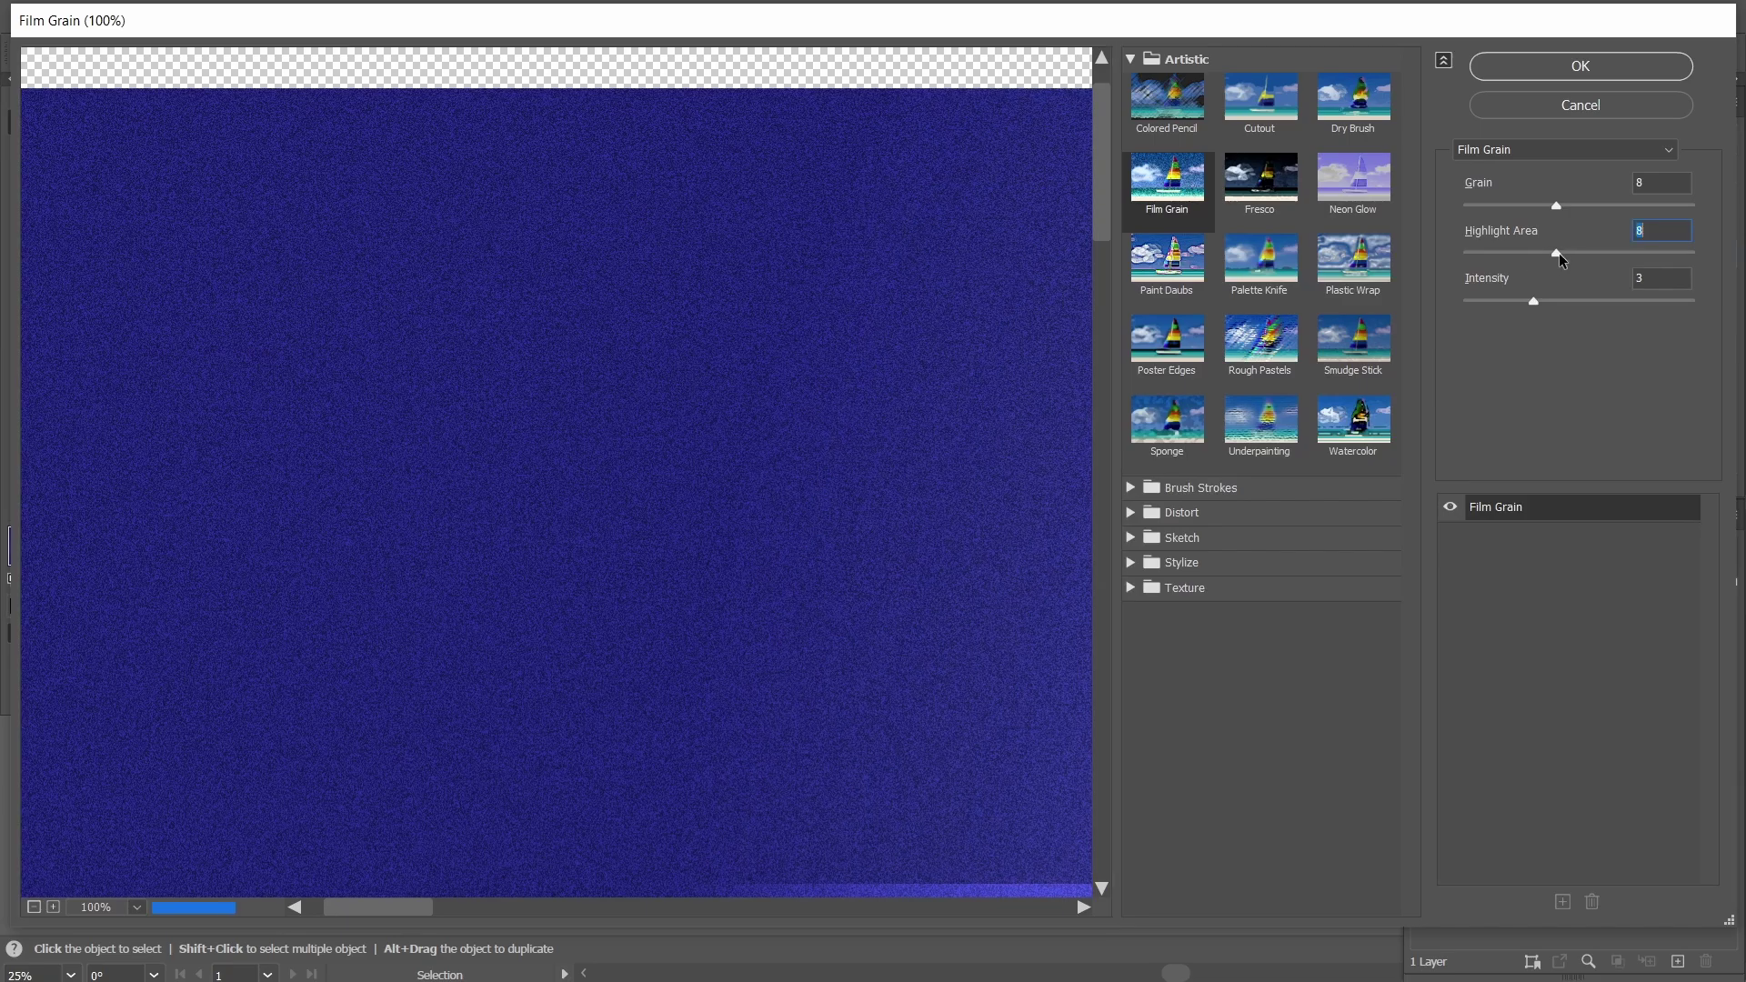
scroll(701, 555, "down", 3)
mouse_move(1542, 302)
left_mouse_down()
mouse_move(1615, 306)
mouse_move(1511, 303)
left_mouse_up()
left_click(1583, 65)
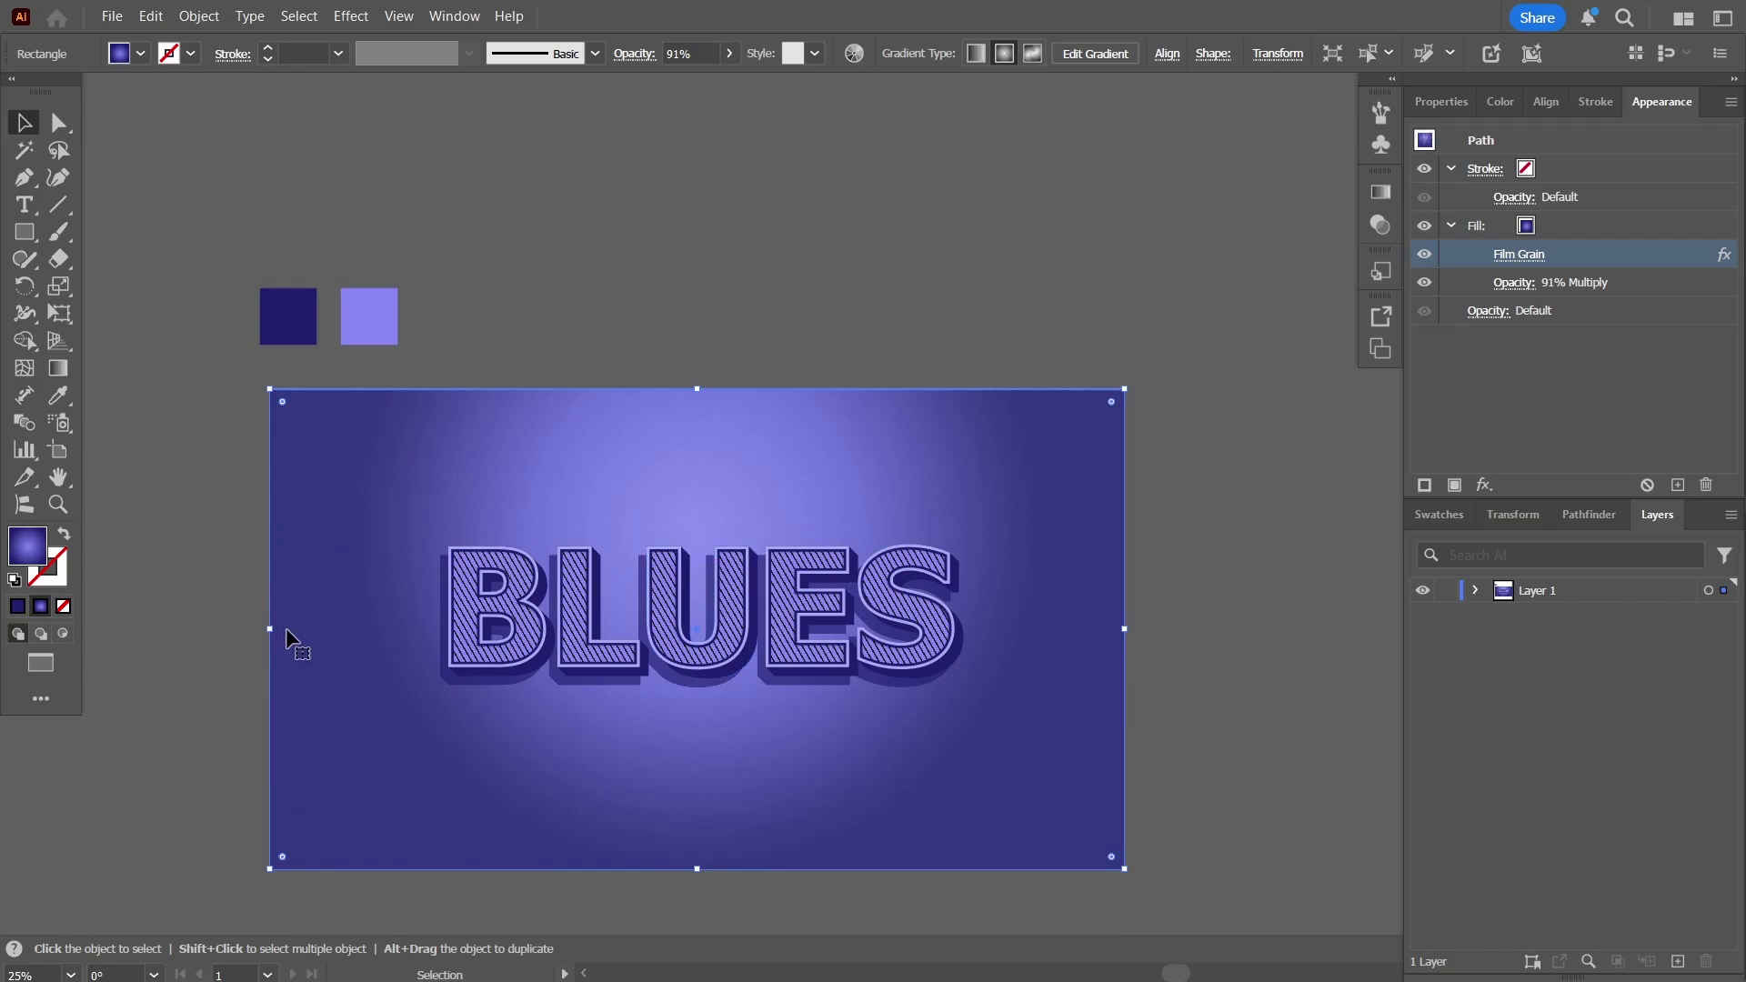
scroll(289, 637, "up", 1)
scroll(287, 637, "up", 1)
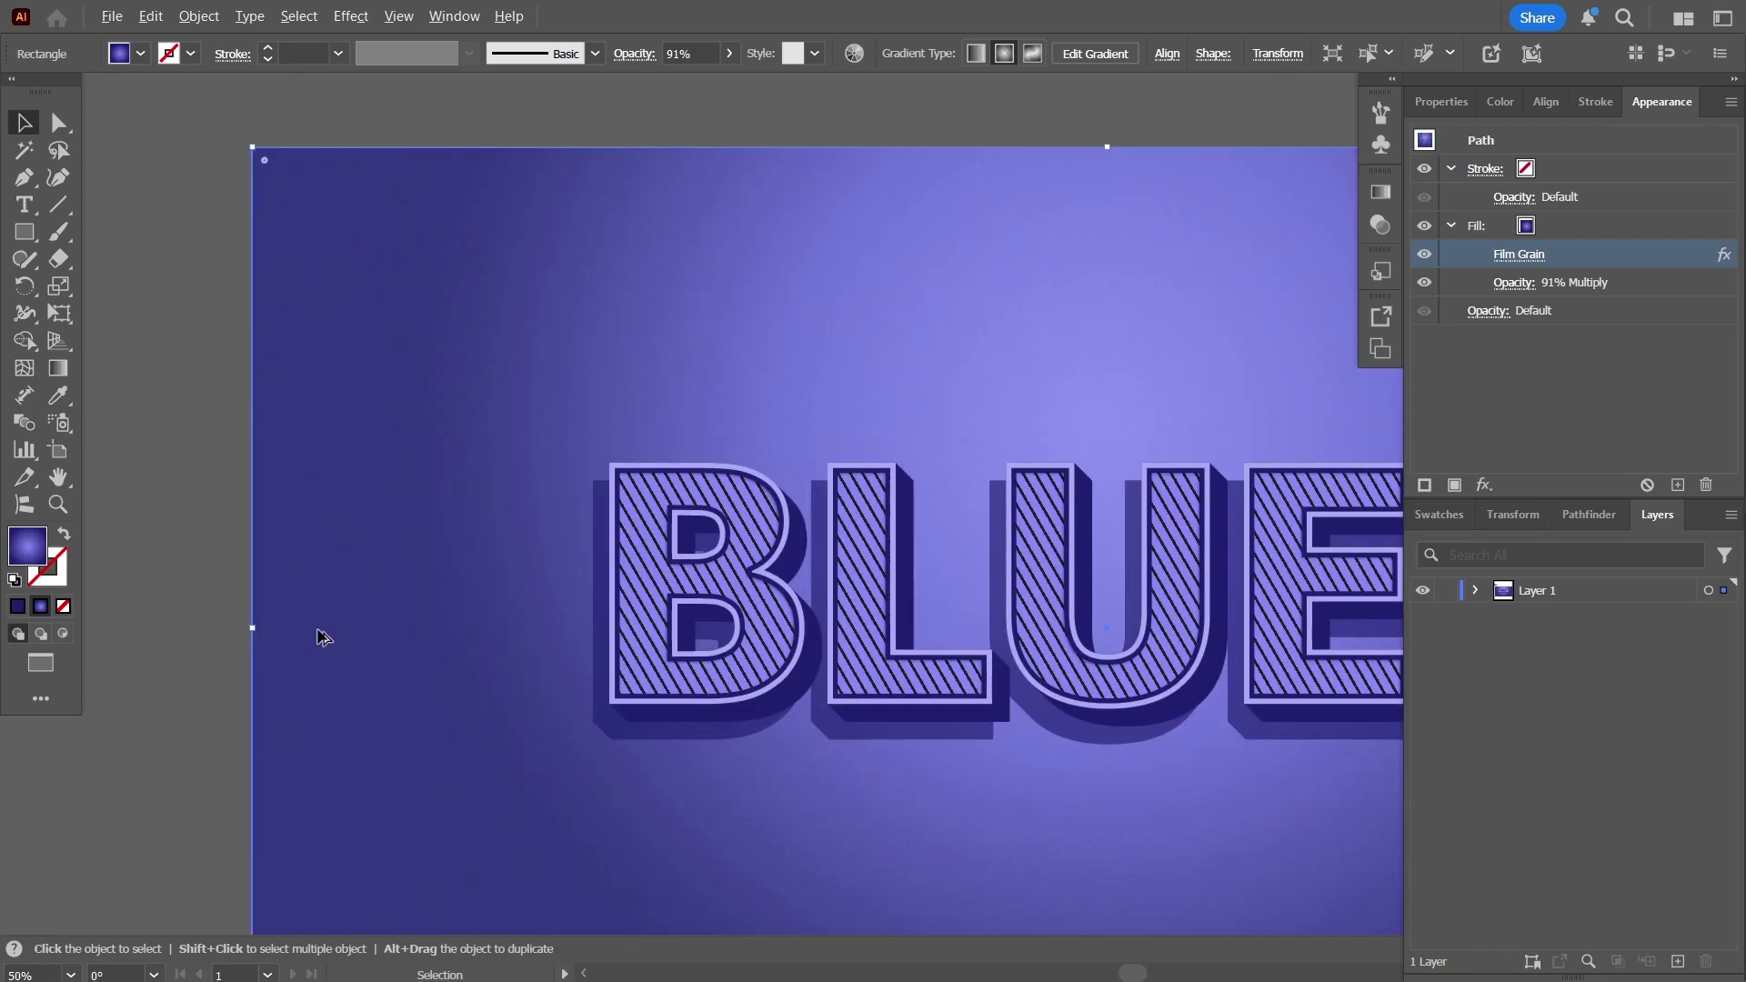
scroll(318, 636, "down", 2)
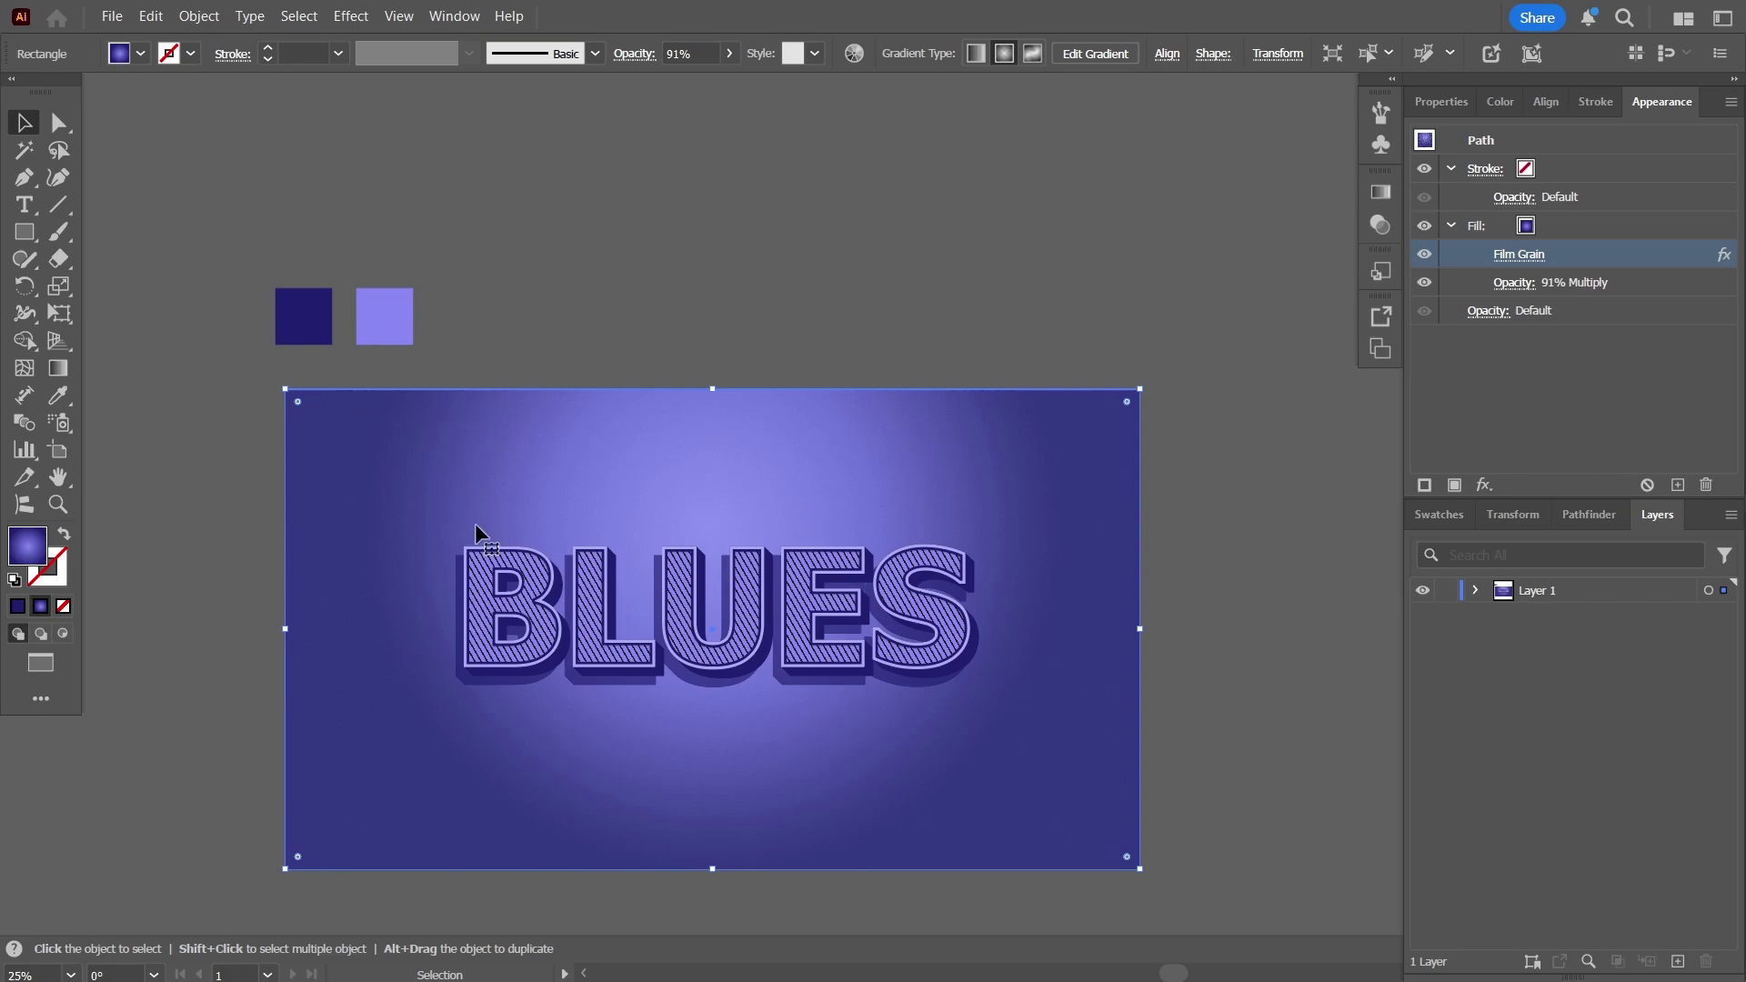
- Shift the midpoint of the background gradient toward its light inner stop, to a location of about 35%
key("g")
mouse_move(1060, 525)
left_mouse_down()
mouse_move(886, 526)
mouse_move(984, 526)
left_mouse_up()
left_click(1382, 193)
left_click_drag(1267, 366, 1310, 367)
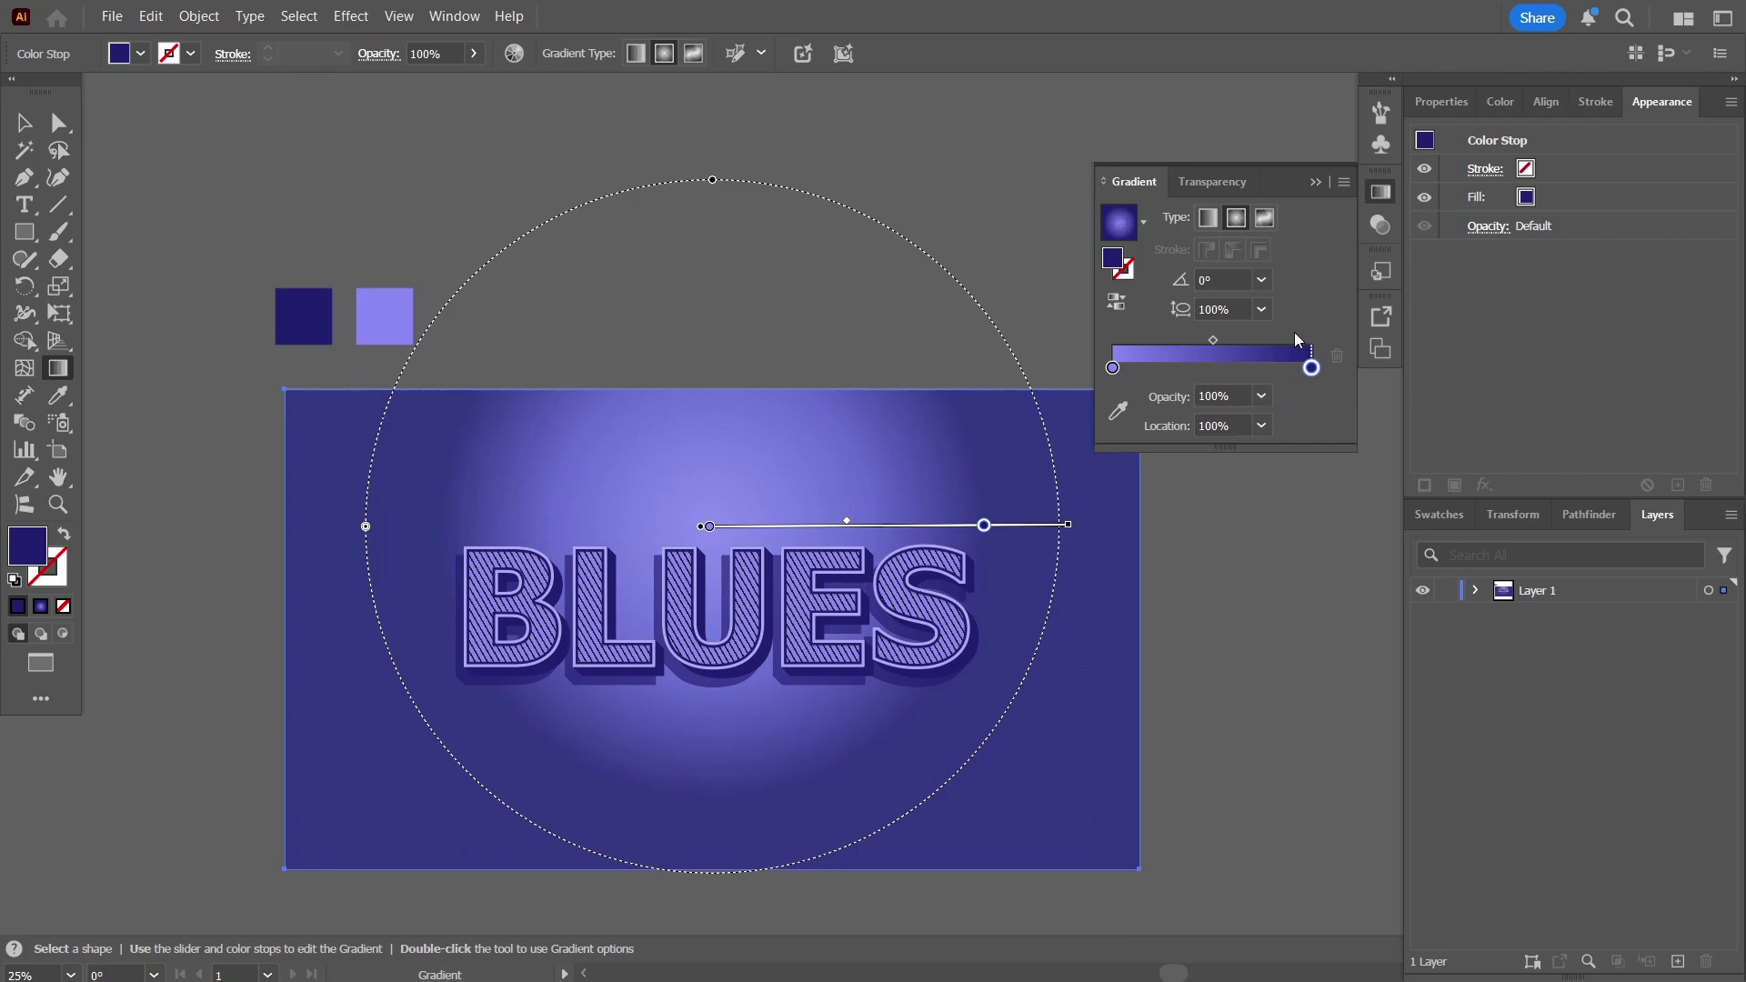
left_click(1201, 342)
left_click_drag(1201, 342, 1182, 342)
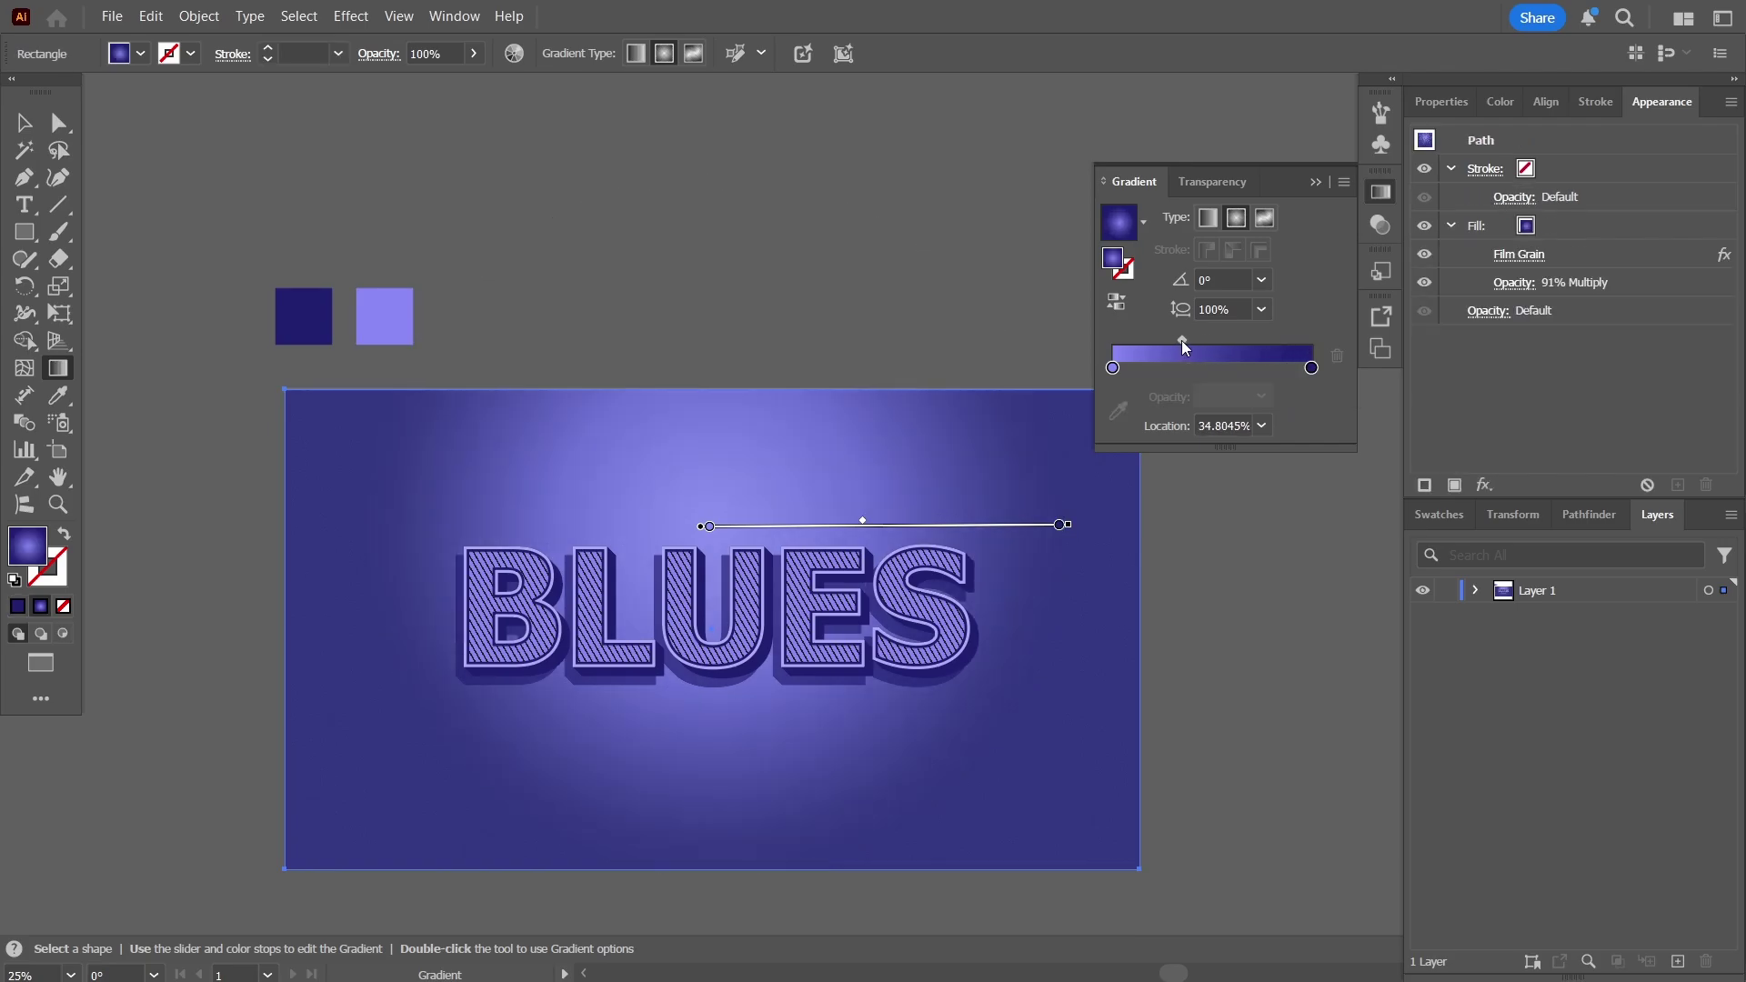
- Set the background gradient's inner colour stop to hex 6B6BD1
left_click(1112, 367)
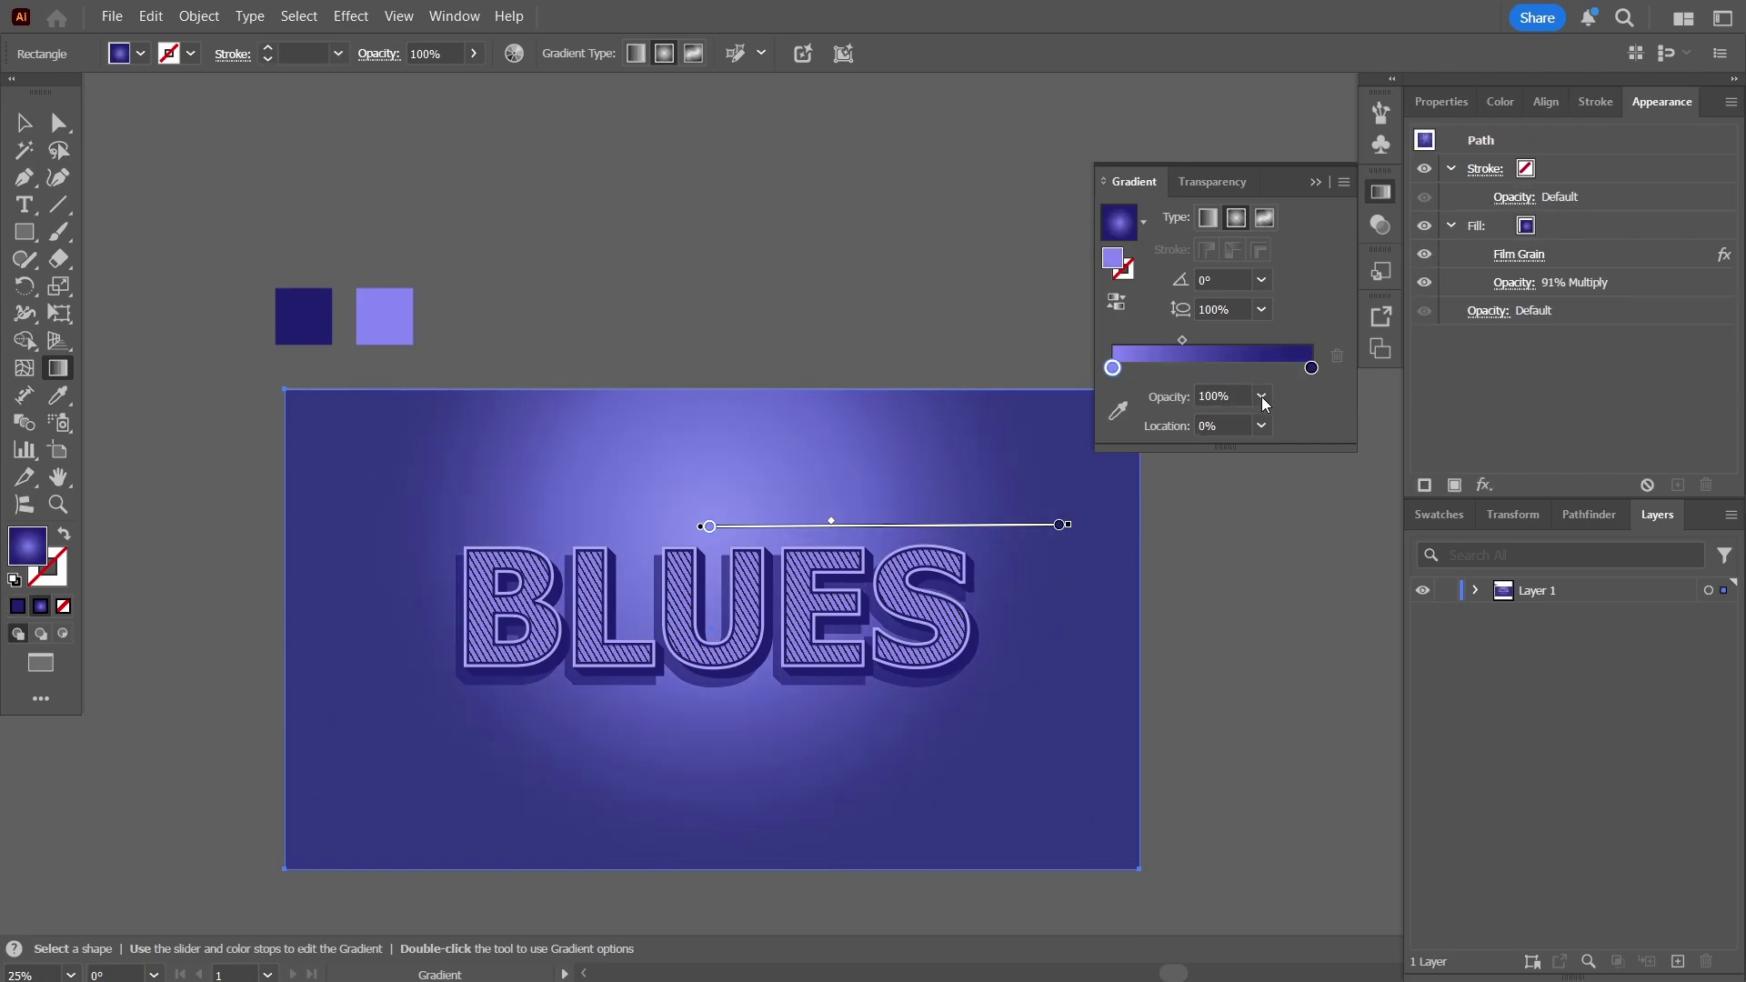
left_click(1261, 396)
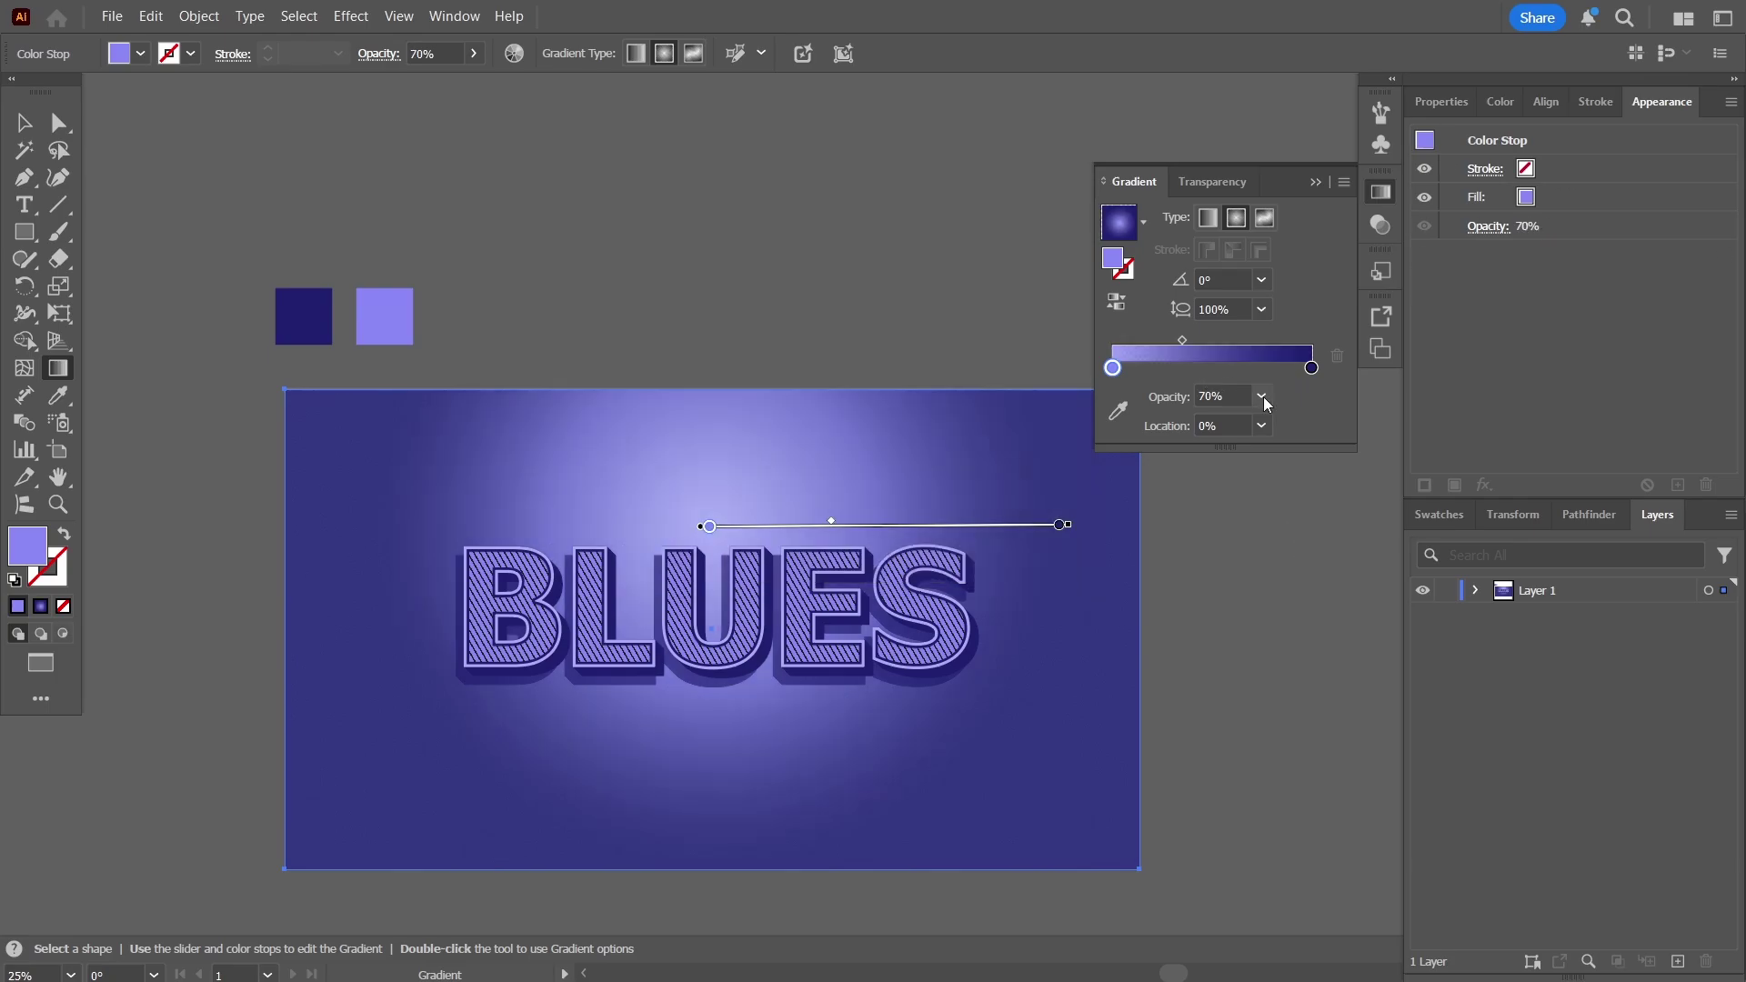
left_click(1285, 520)
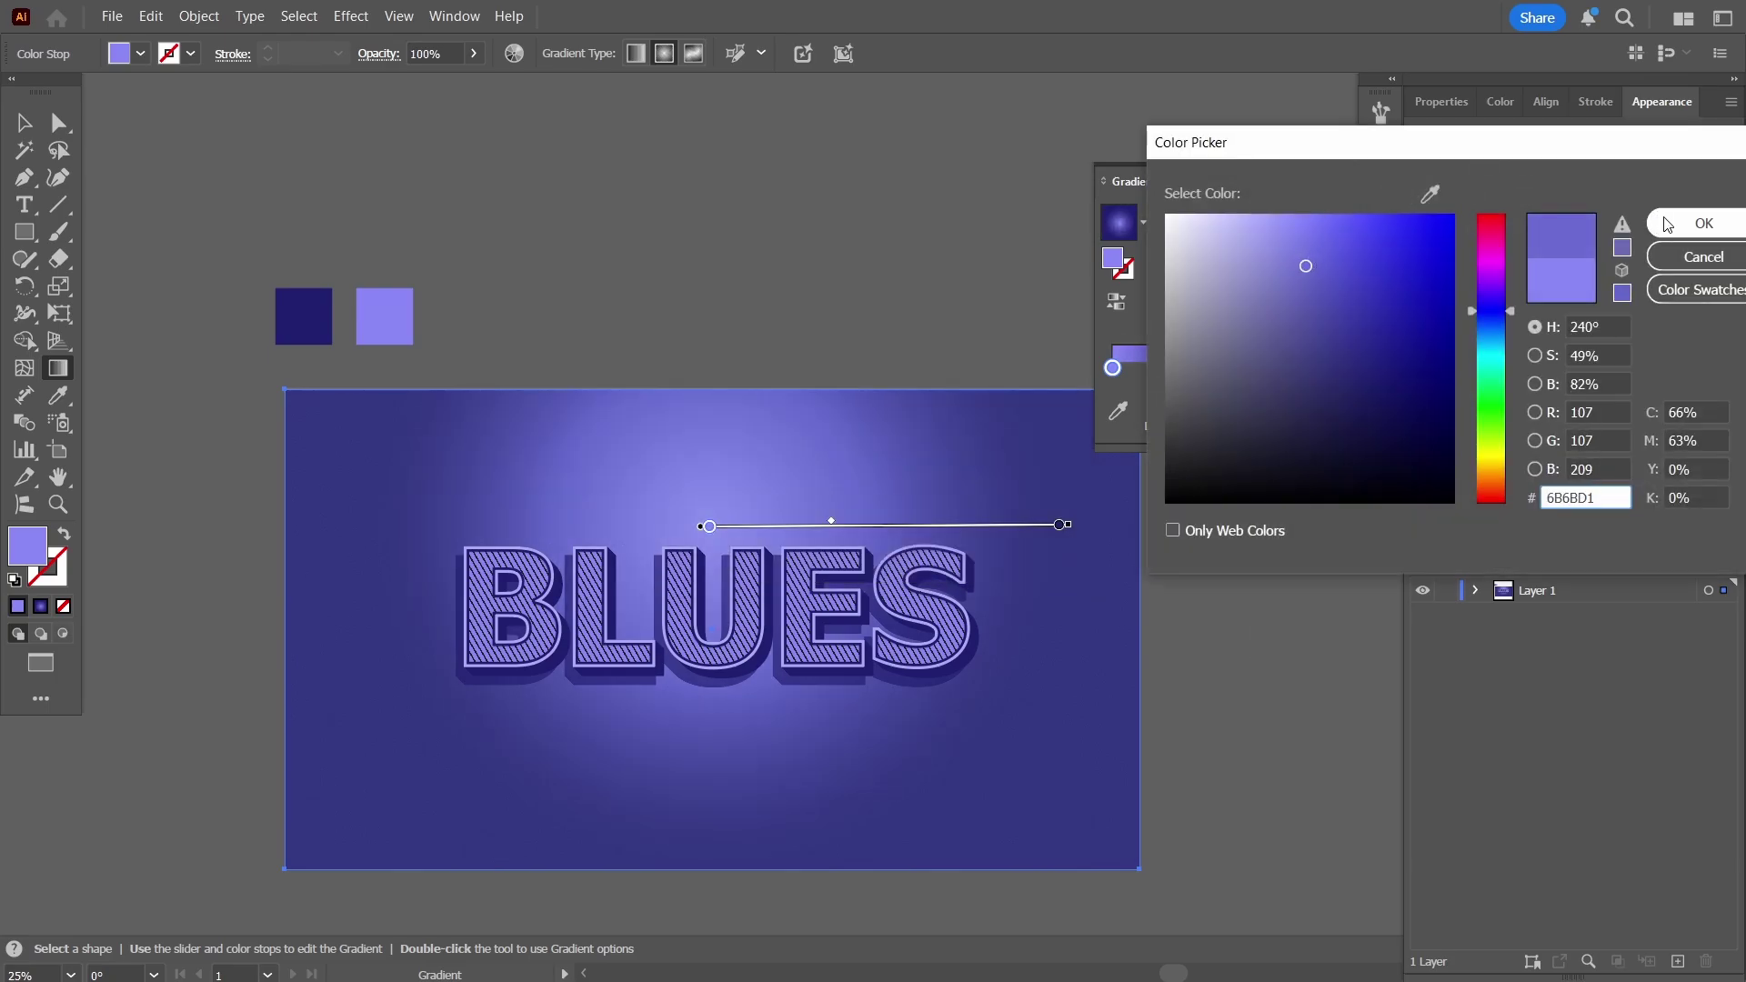
left_click(1686, 219)
left_click(1380, 192)
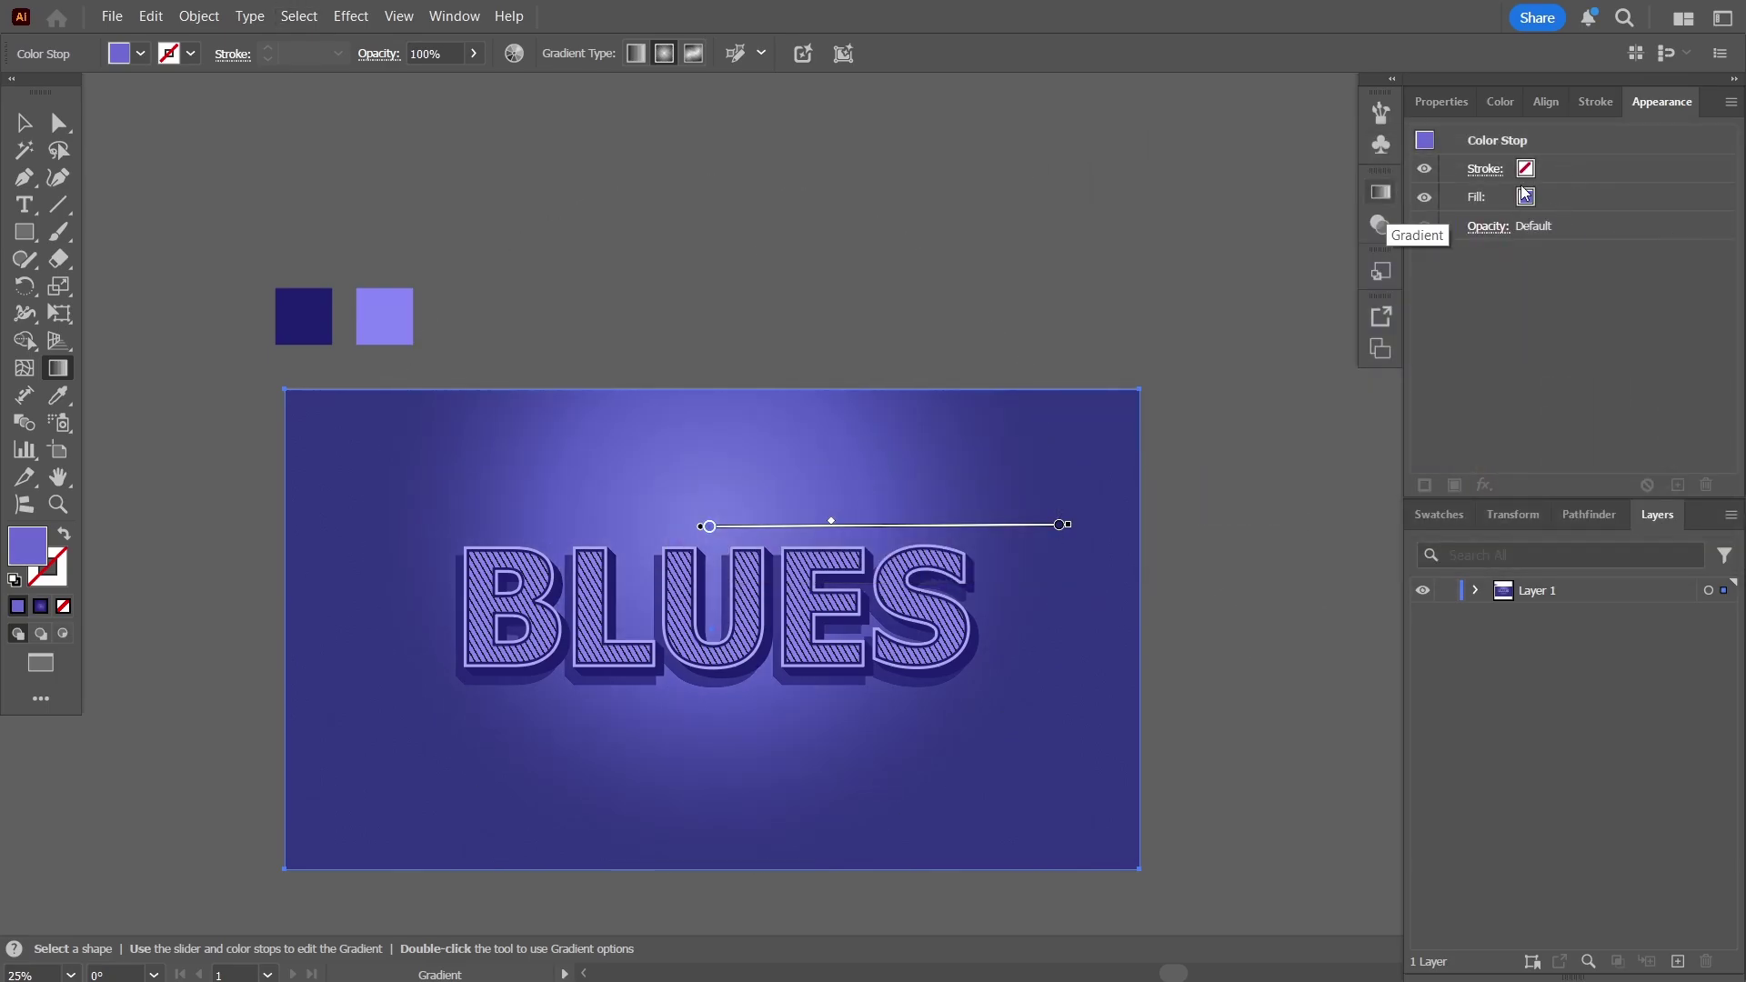
key("v")
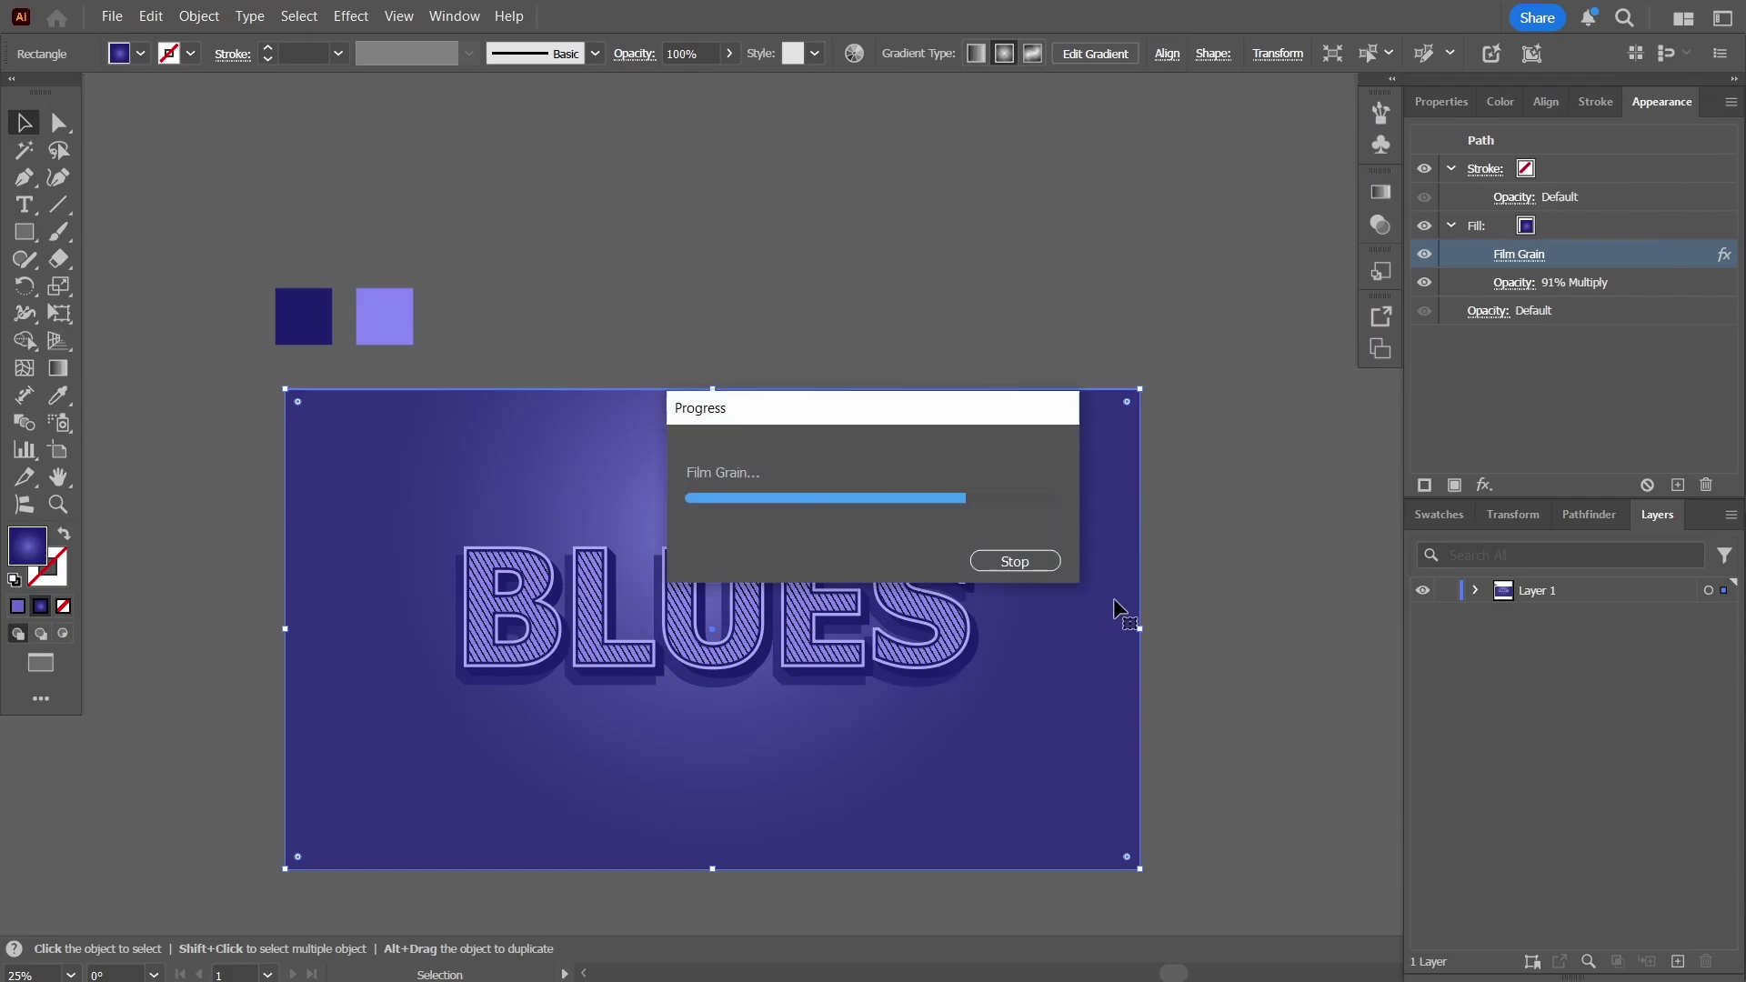
- Edit the background's Film Grain effect, raising the Grain and reducing the highlight and intensity settings
left_click(1533, 257)
left_click(33, 906)
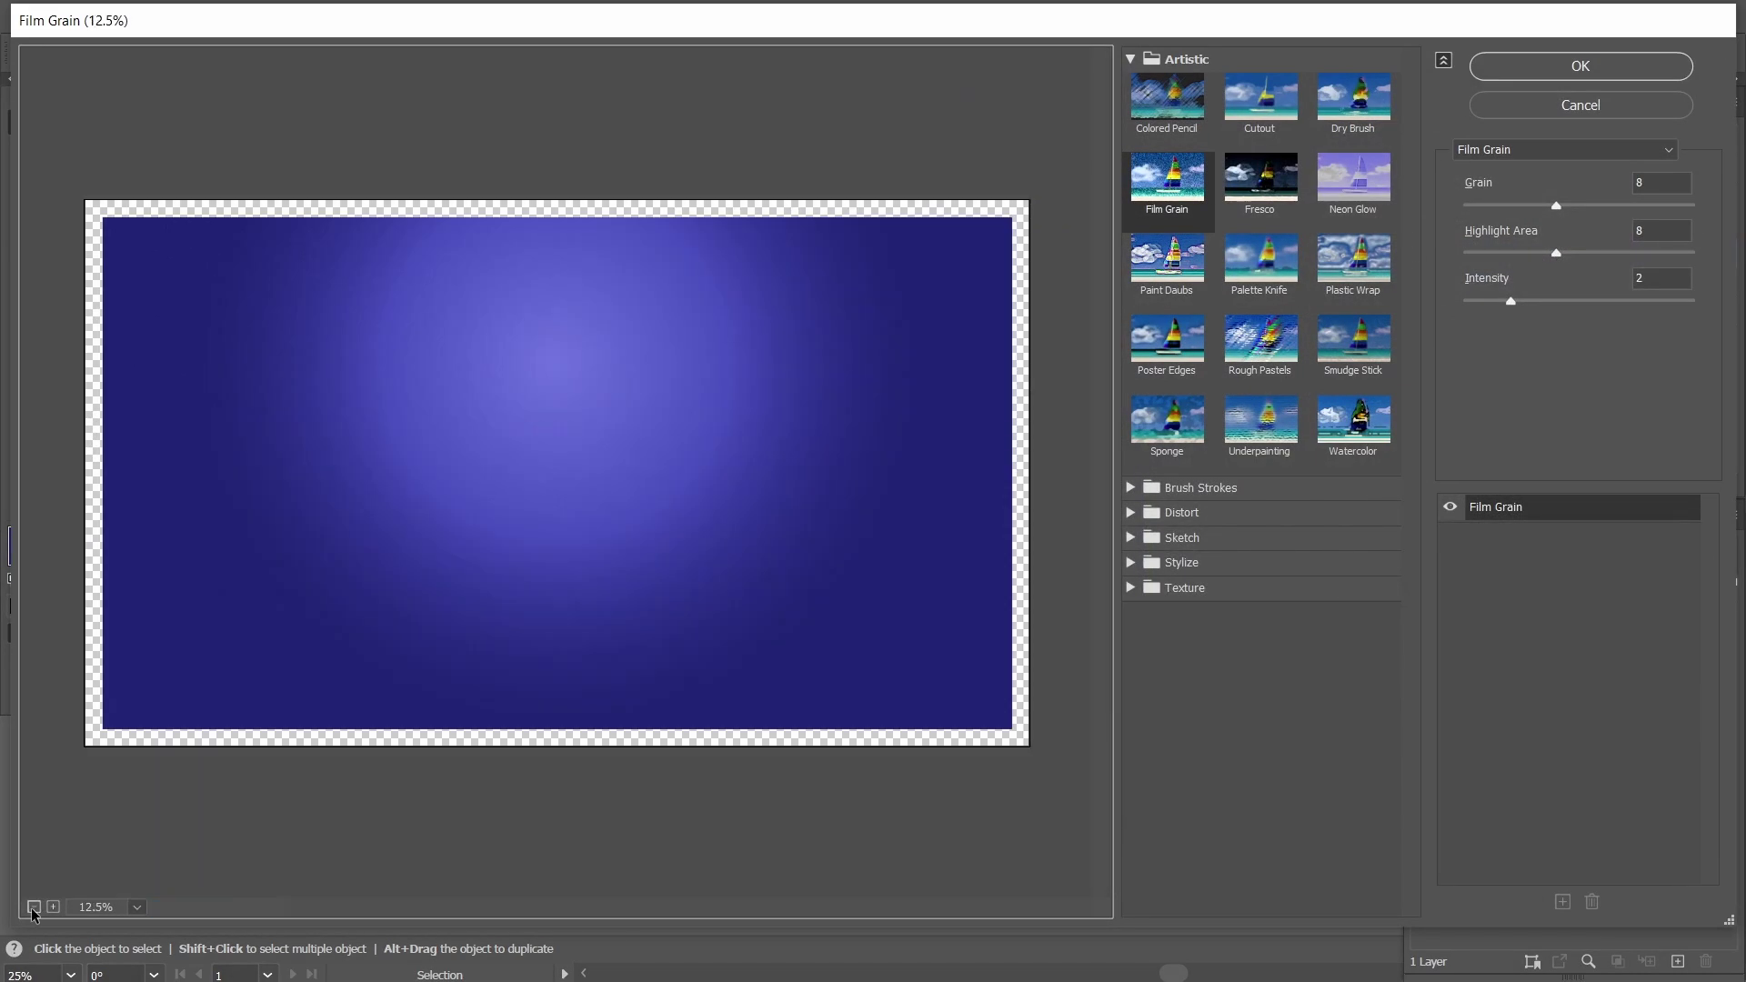
left_click(53, 907)
left_click_drag(1557, 207, 1625, 207)
left_click_drag(1556, 254, 1487, 316)
key("Return")
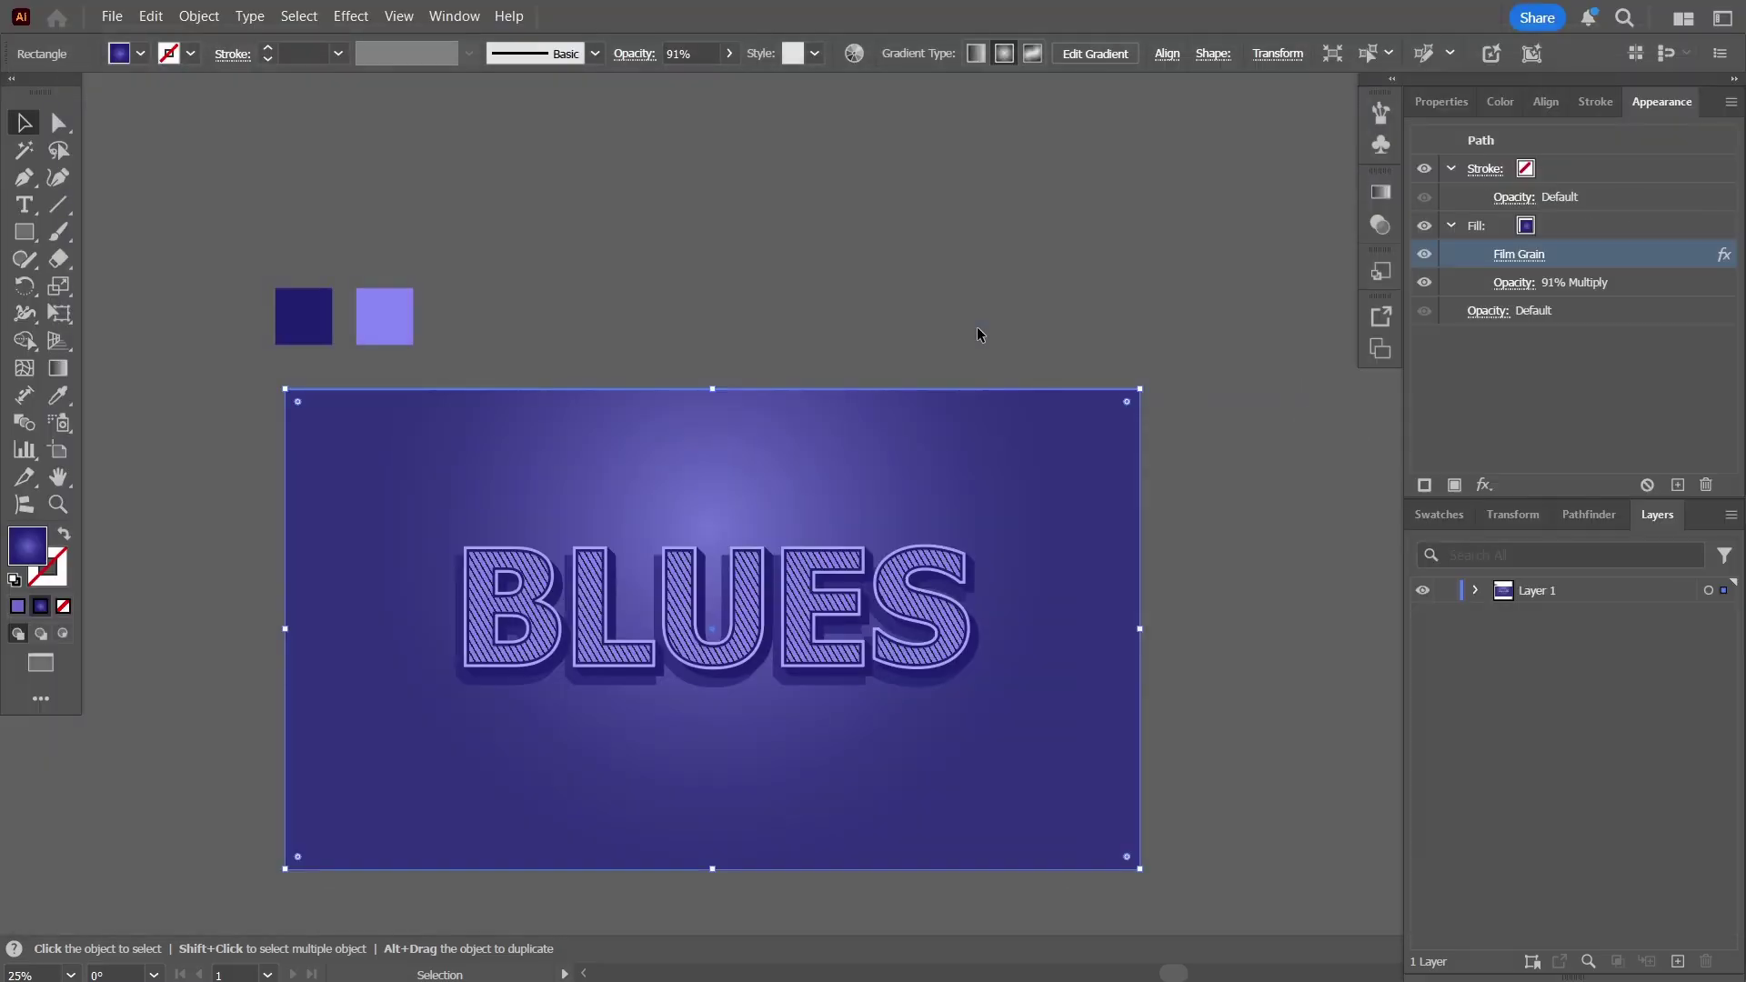
- Lighten the outer dark stop of the background's radial gradient to a softer blue-violet
scroll(344, 496, "up", 4)
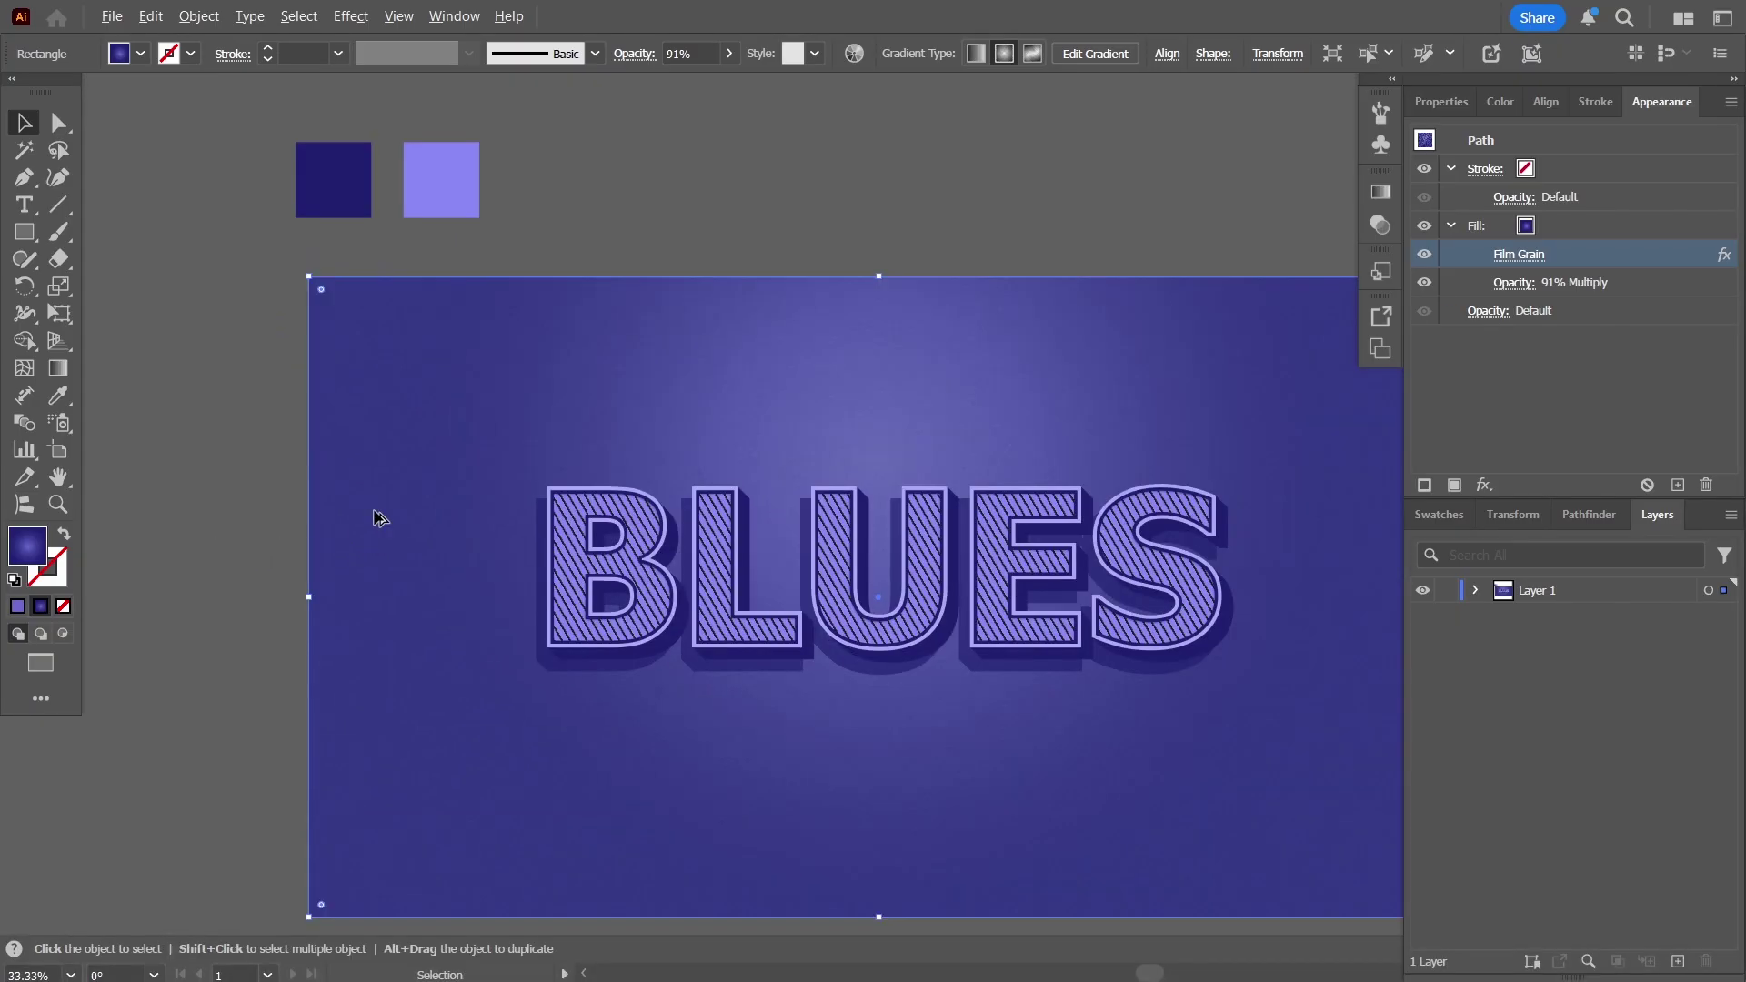
scroll(663, 670, "right", 3)
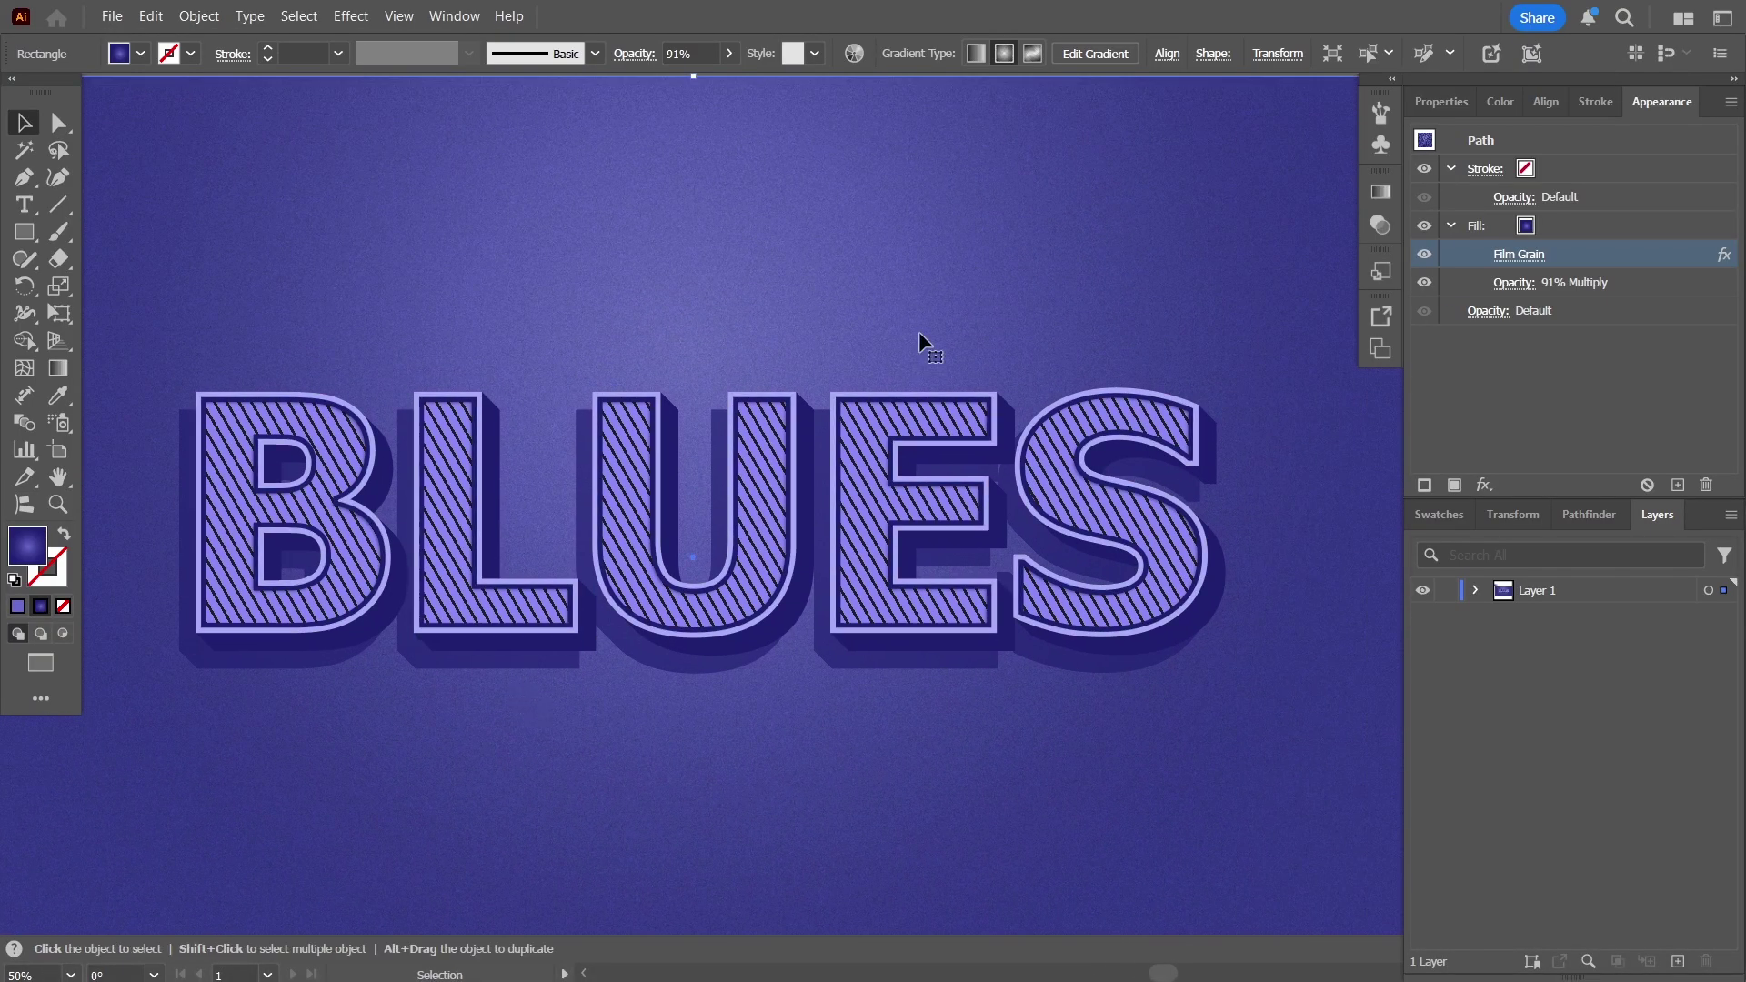
scroll(940, 222, "up", 1)
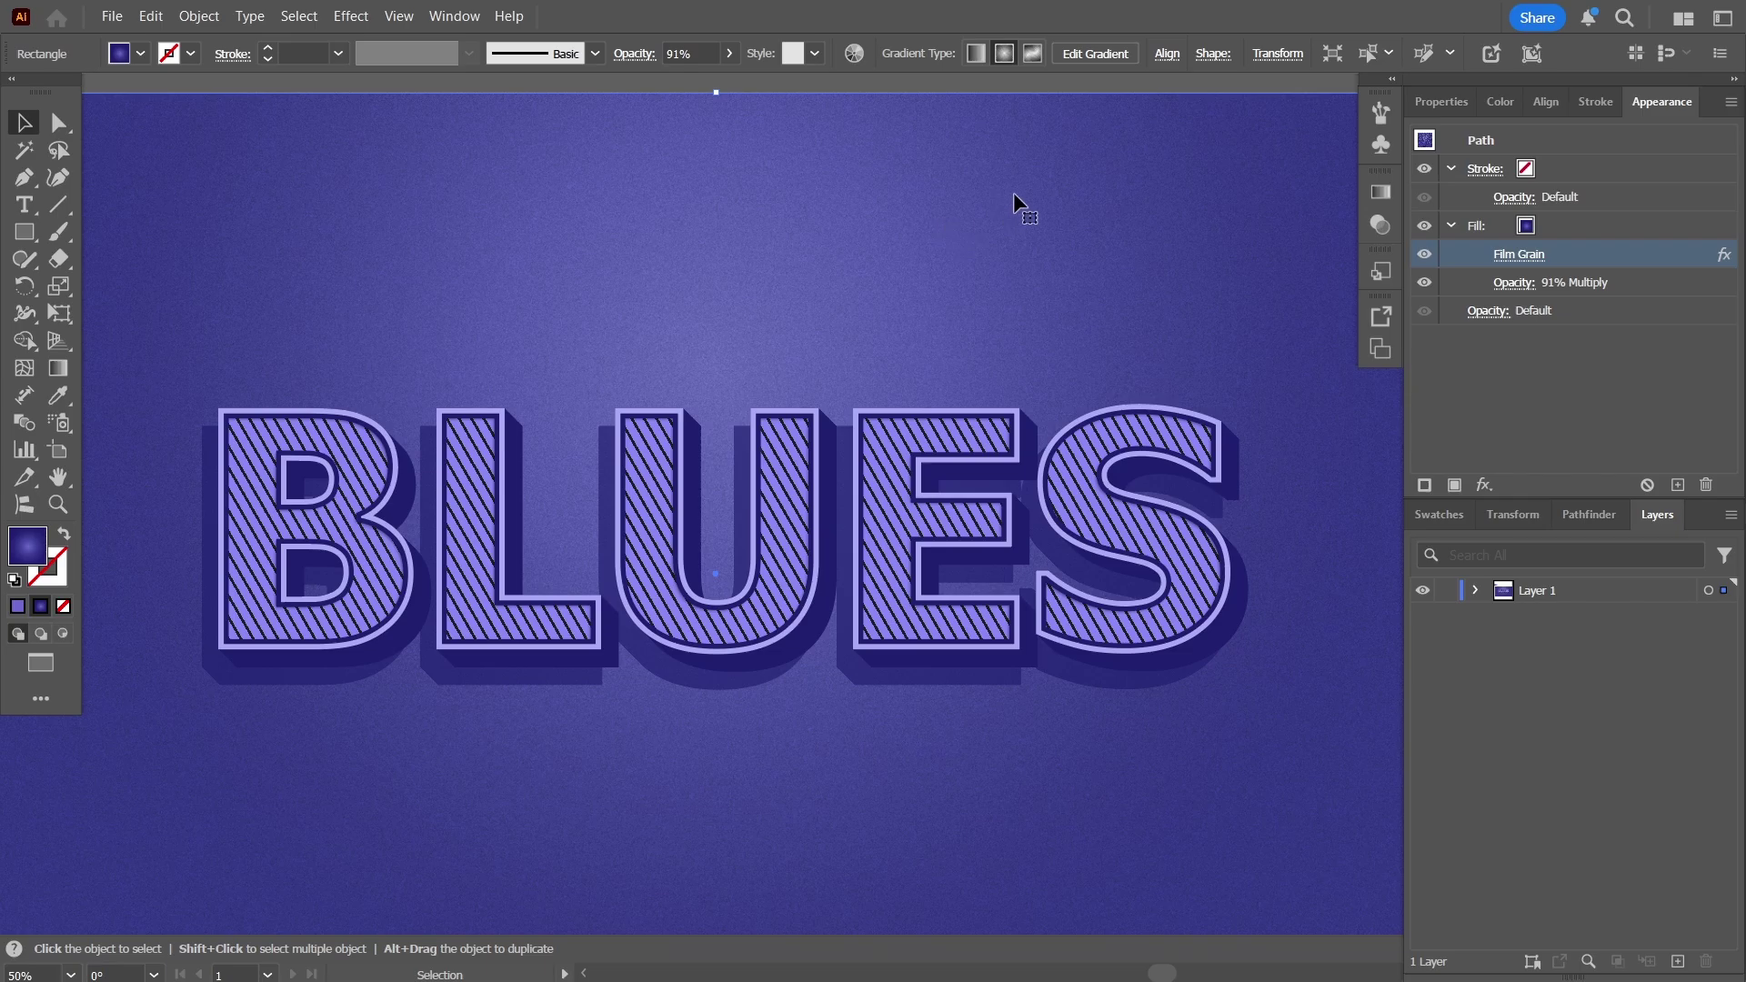
scroll(772, 250, "down", 2)
scroll(339, 281, "up", 2)
scroll(339, 281, "left", 1)
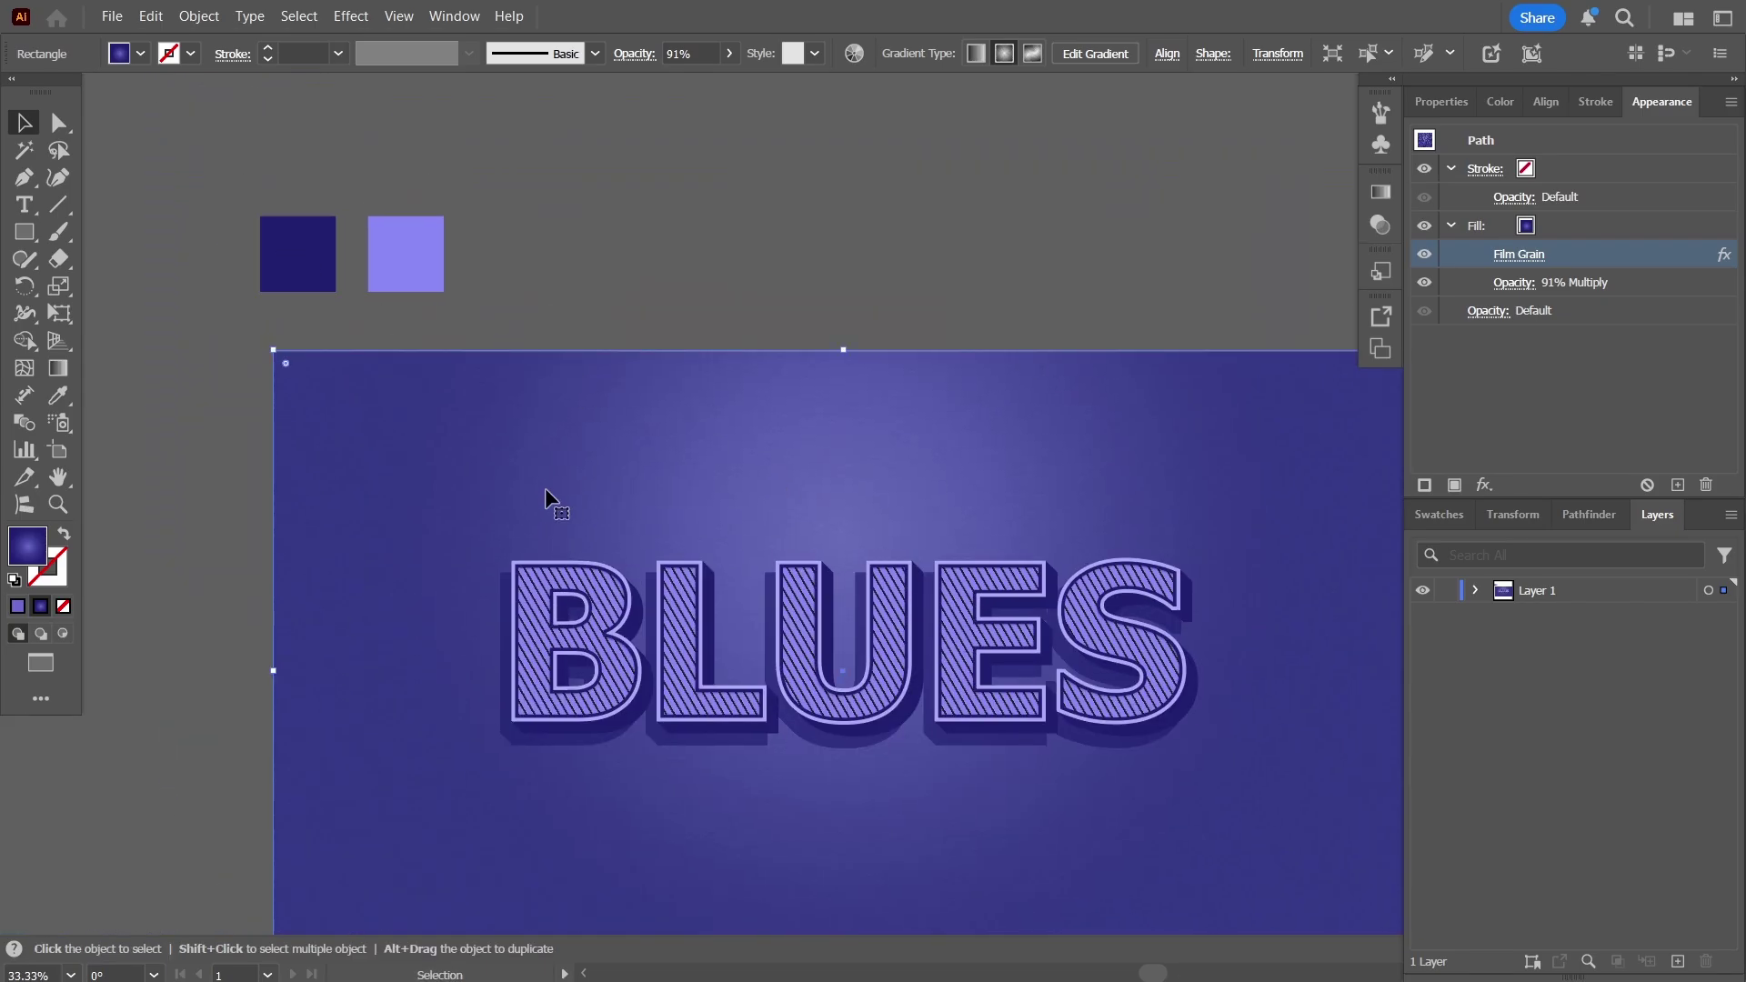
left_click(58, 367)
left_click(1381, 192)
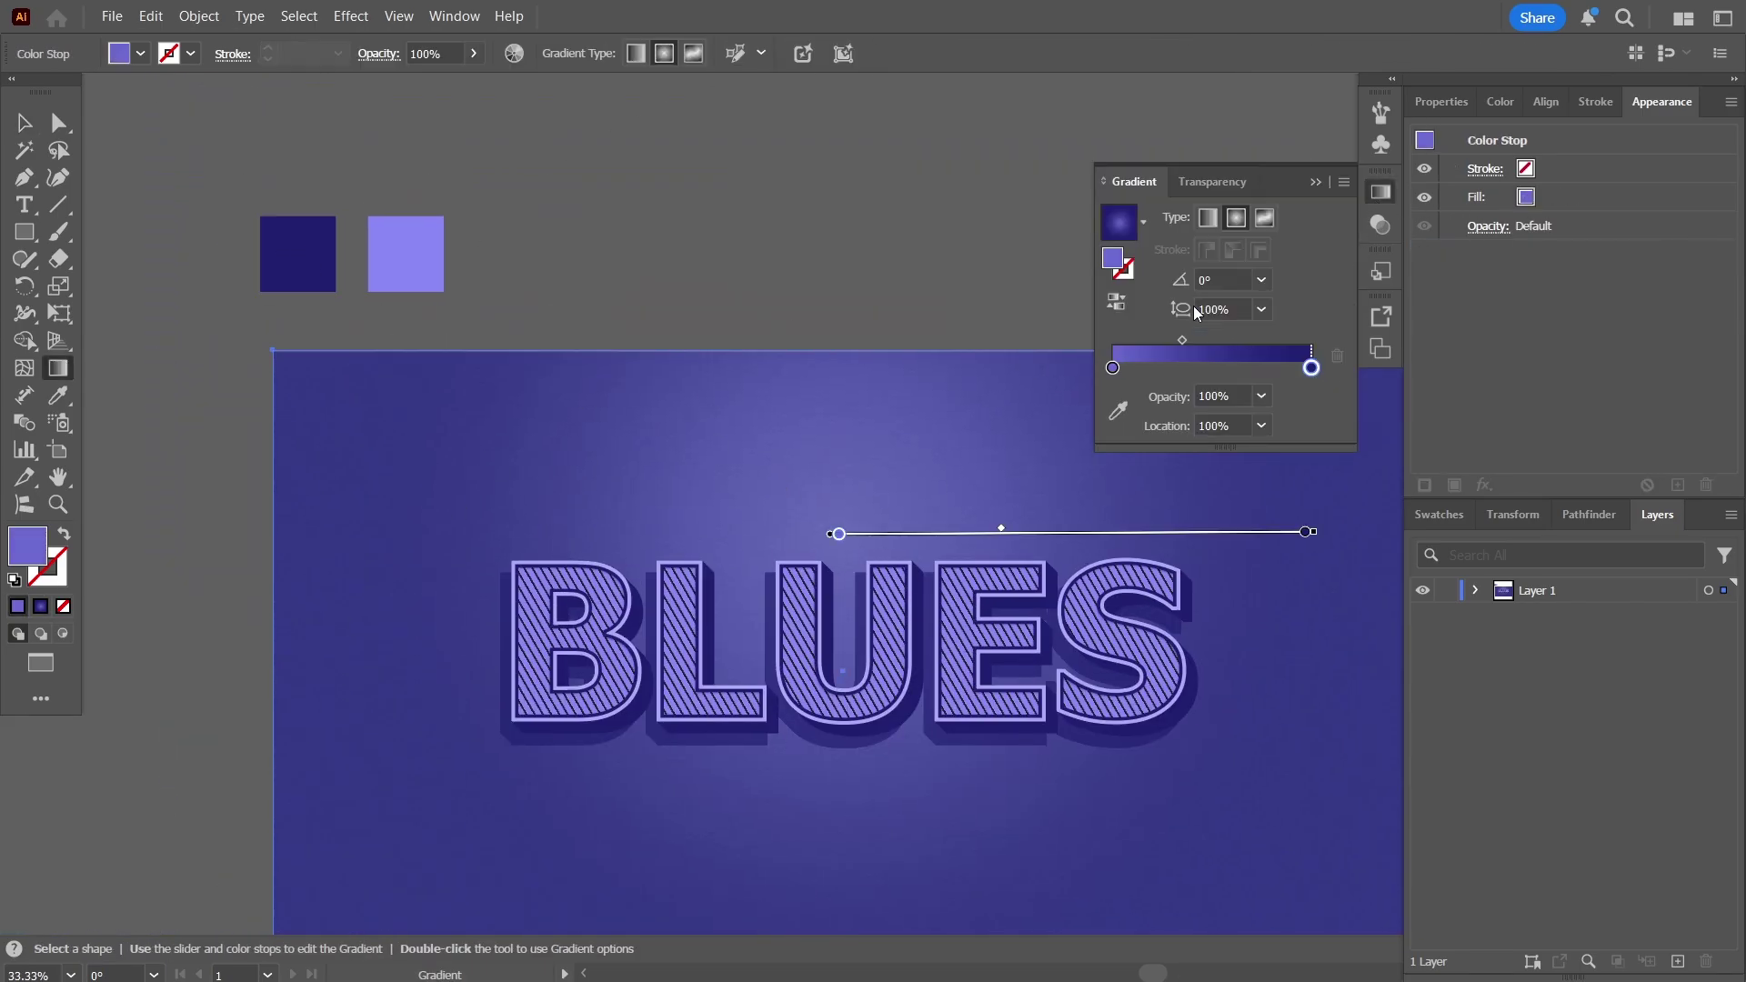
left_click(1313, 369)
double_click(1112, 258)
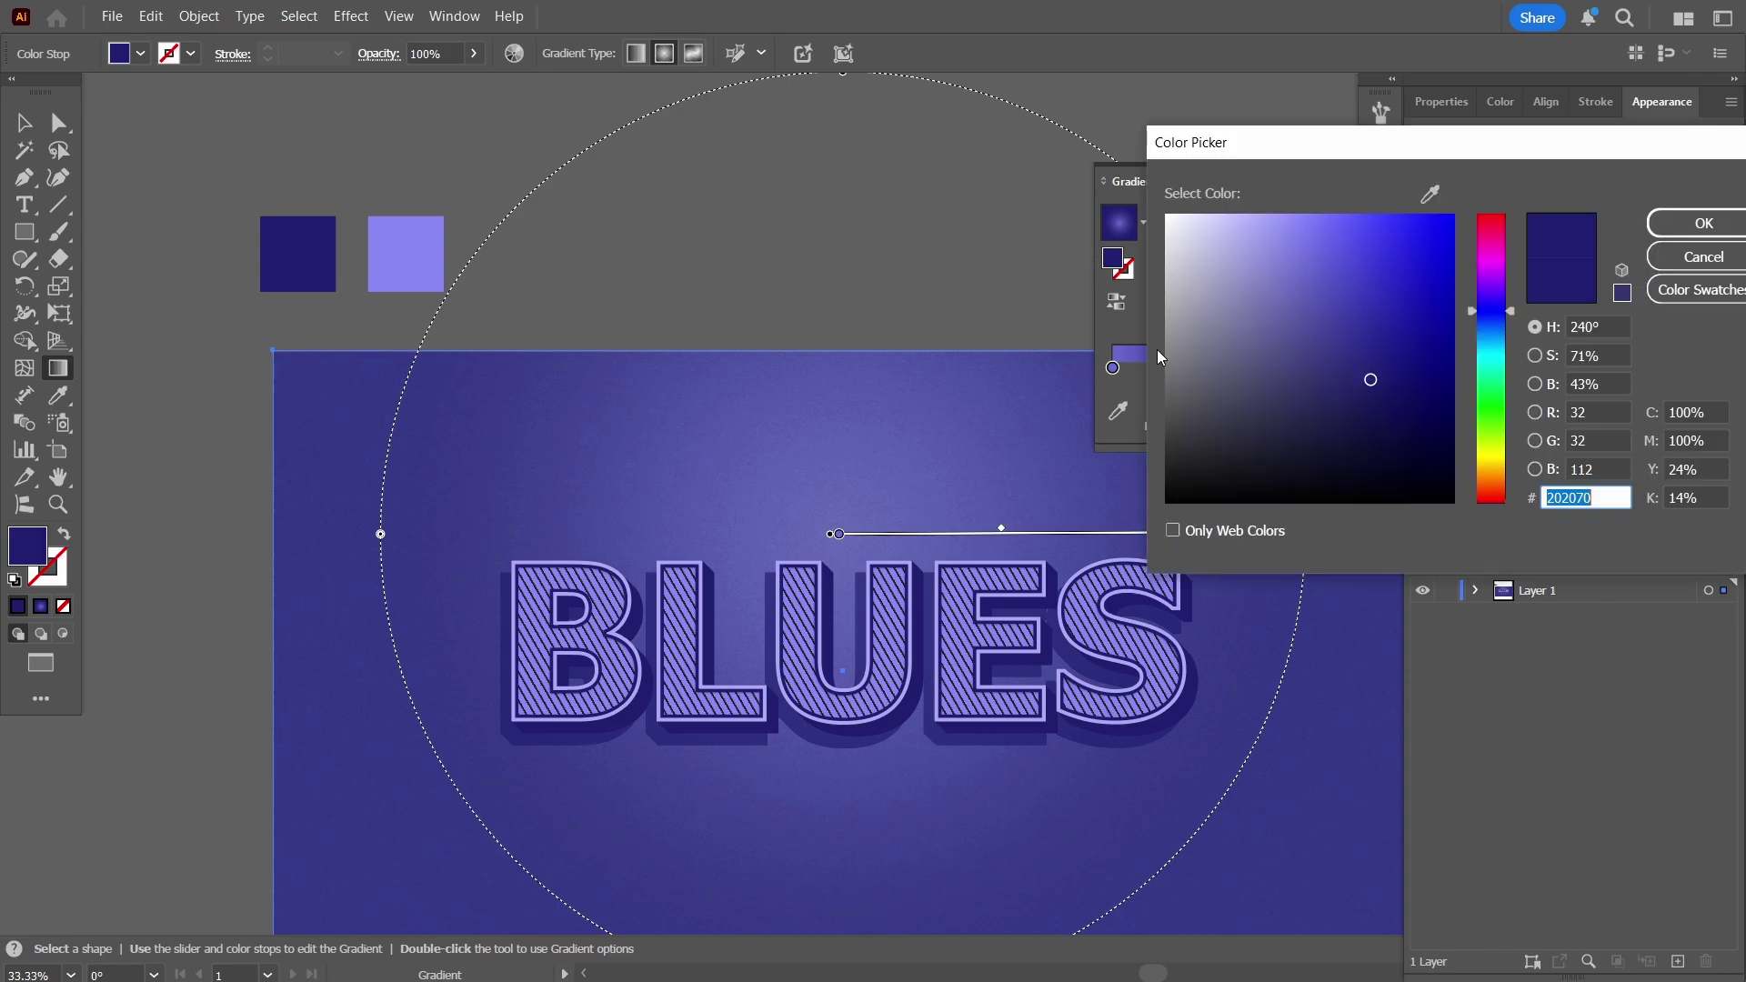
key("Return")
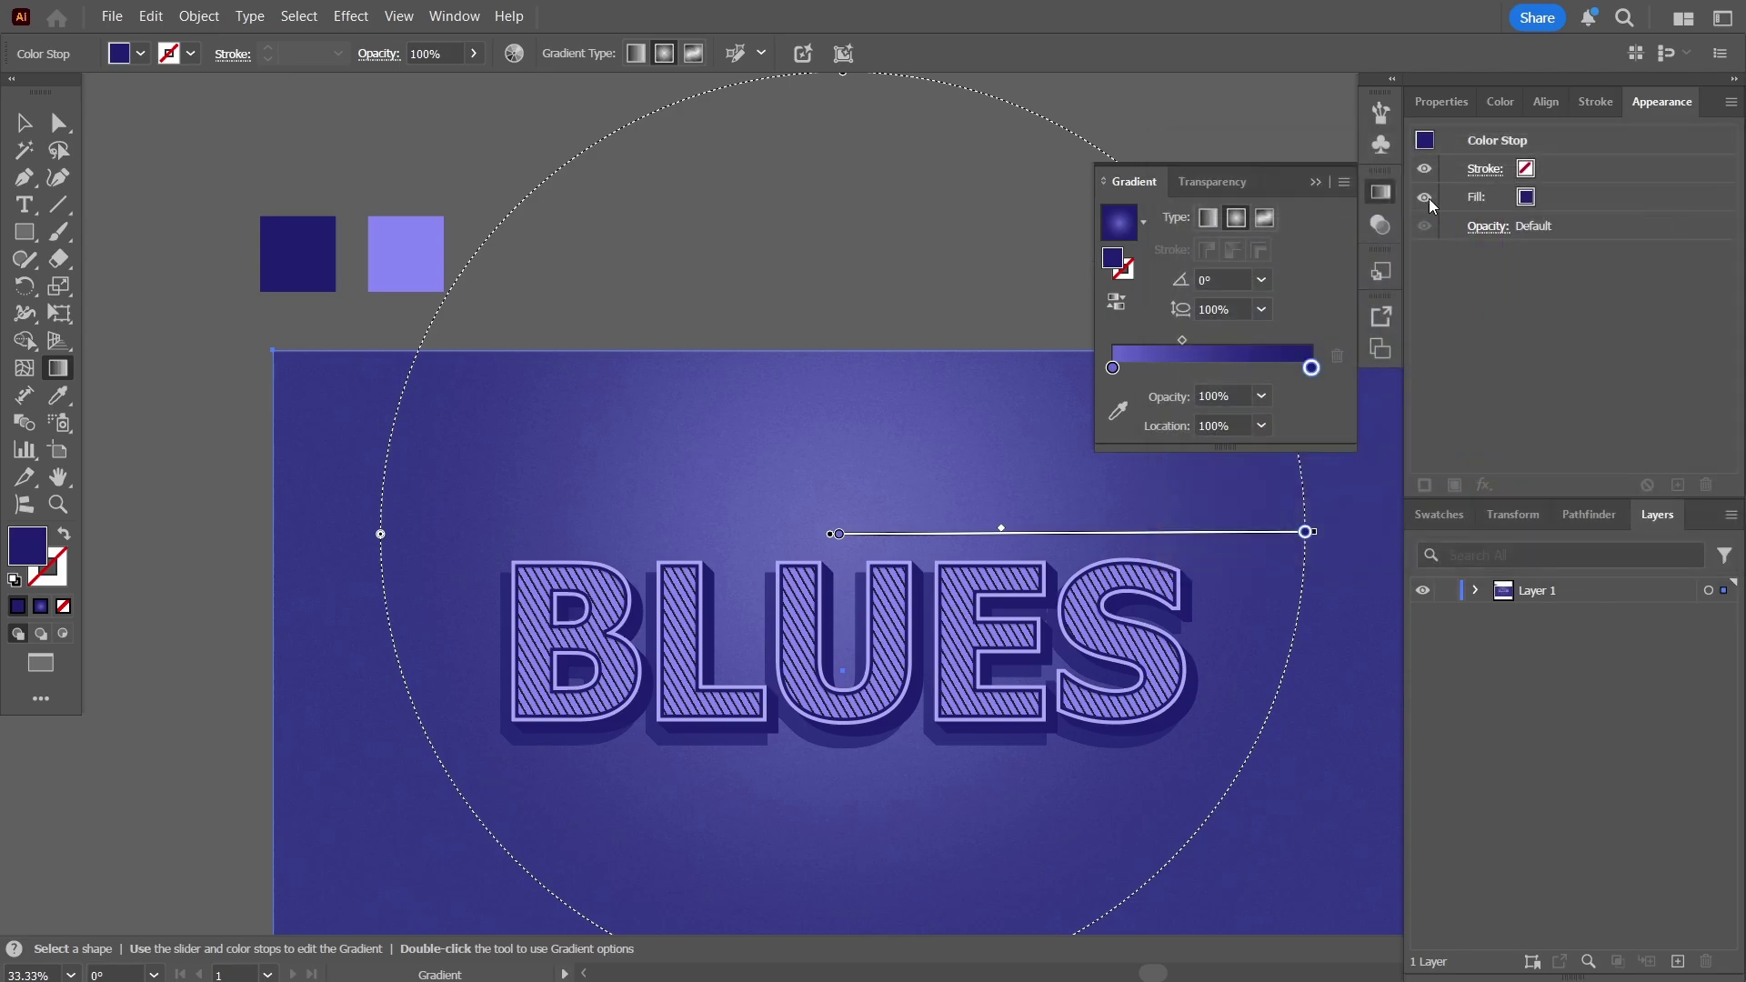
left_click(1318, 182)
key("v")
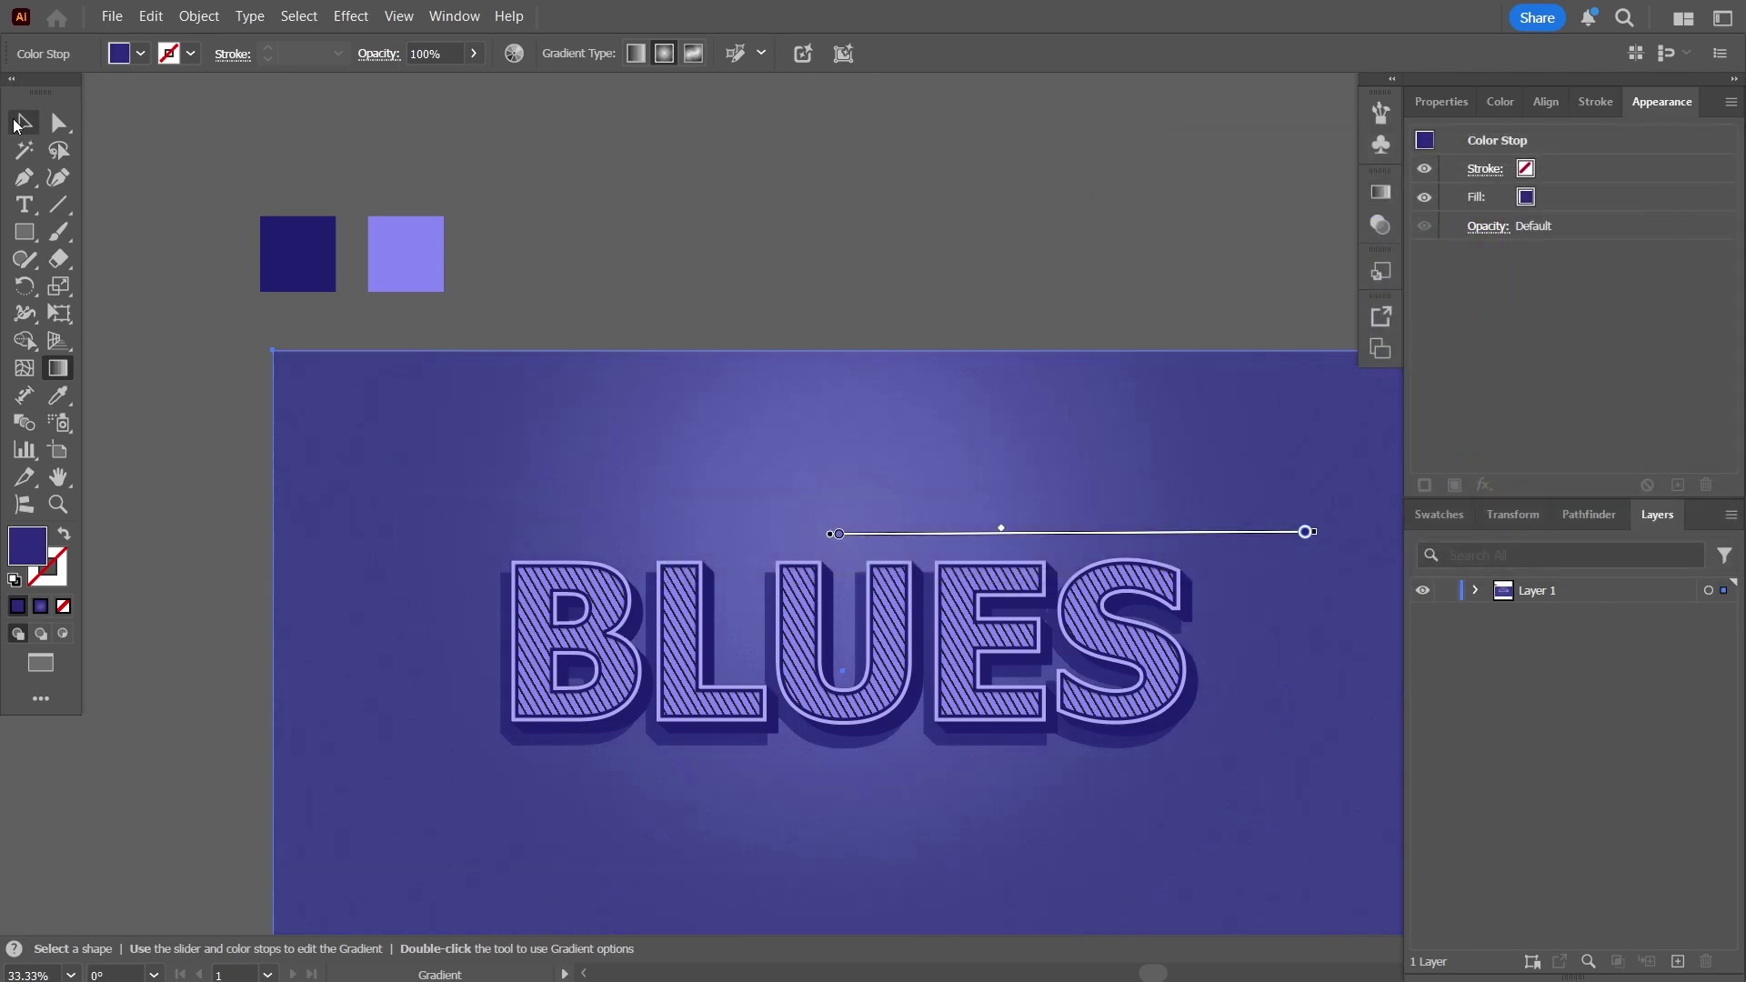
key("ctrl+shift+a")
scroll(1218, 473, "down", 3)
left_click_drag(935, 604, 964, 661)
key("ctrl+z")
- Lock the background rectangle and group all pieces of the BLUES lettering together
left_click(1242, 387)
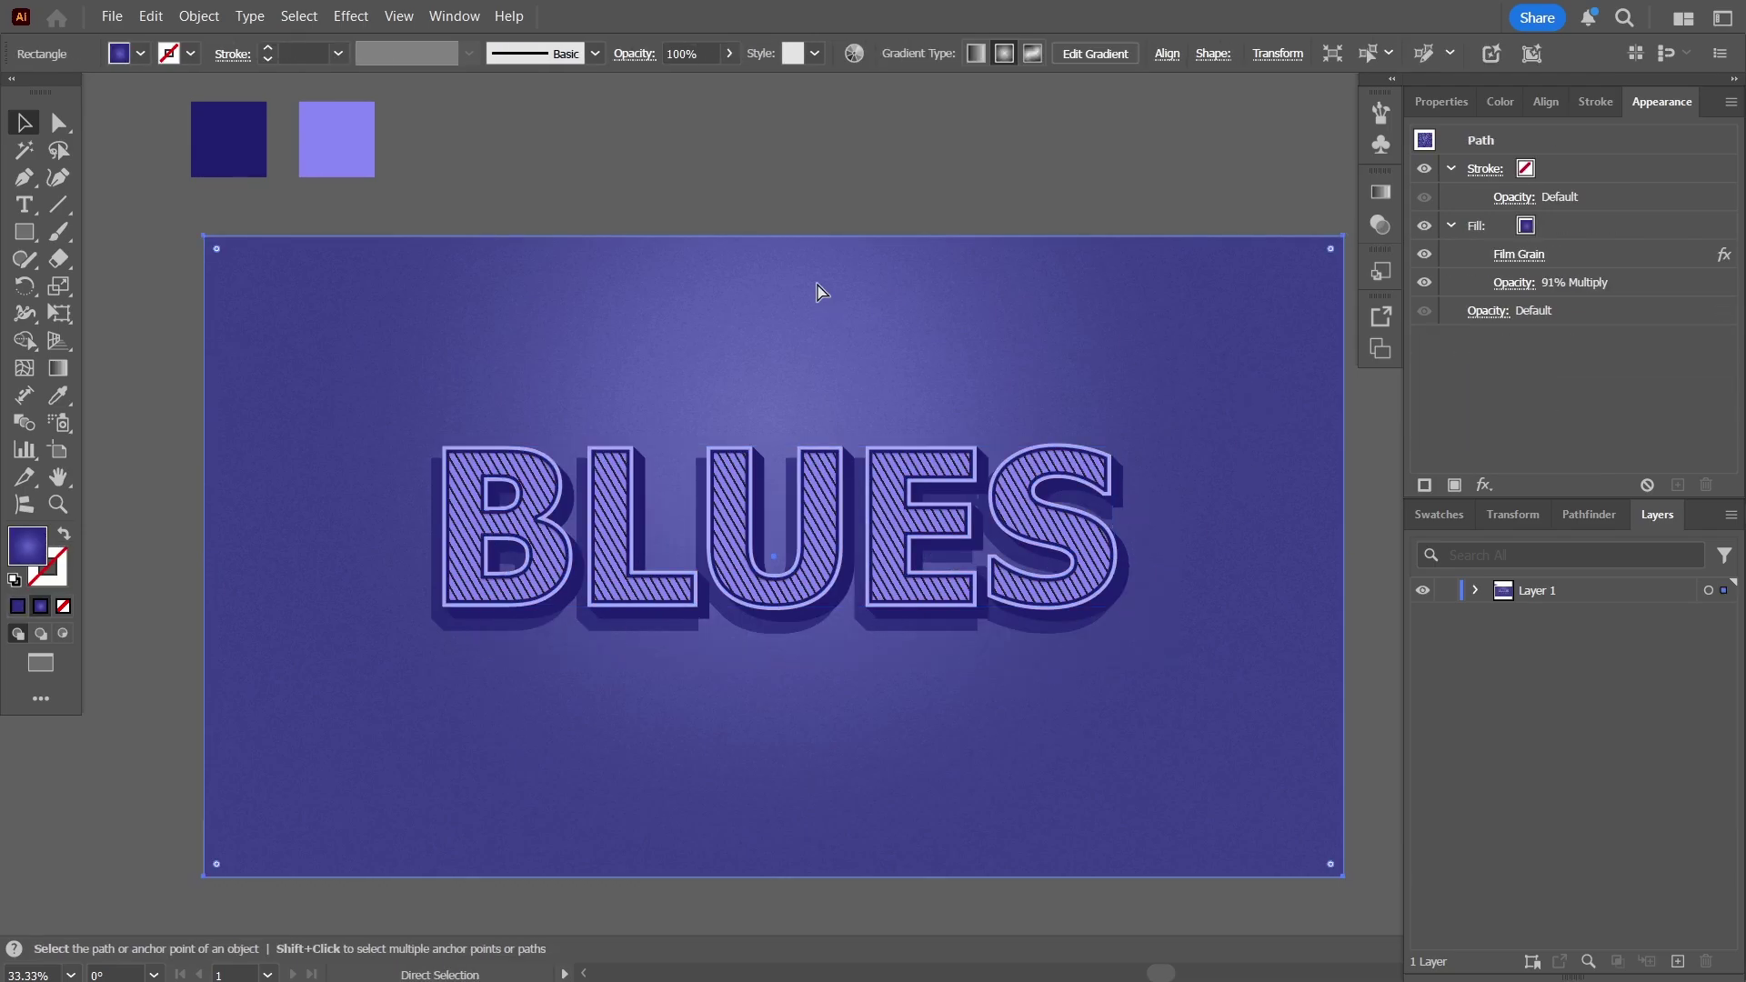
key("ctrl+shift+a")
key("ctrl+a")
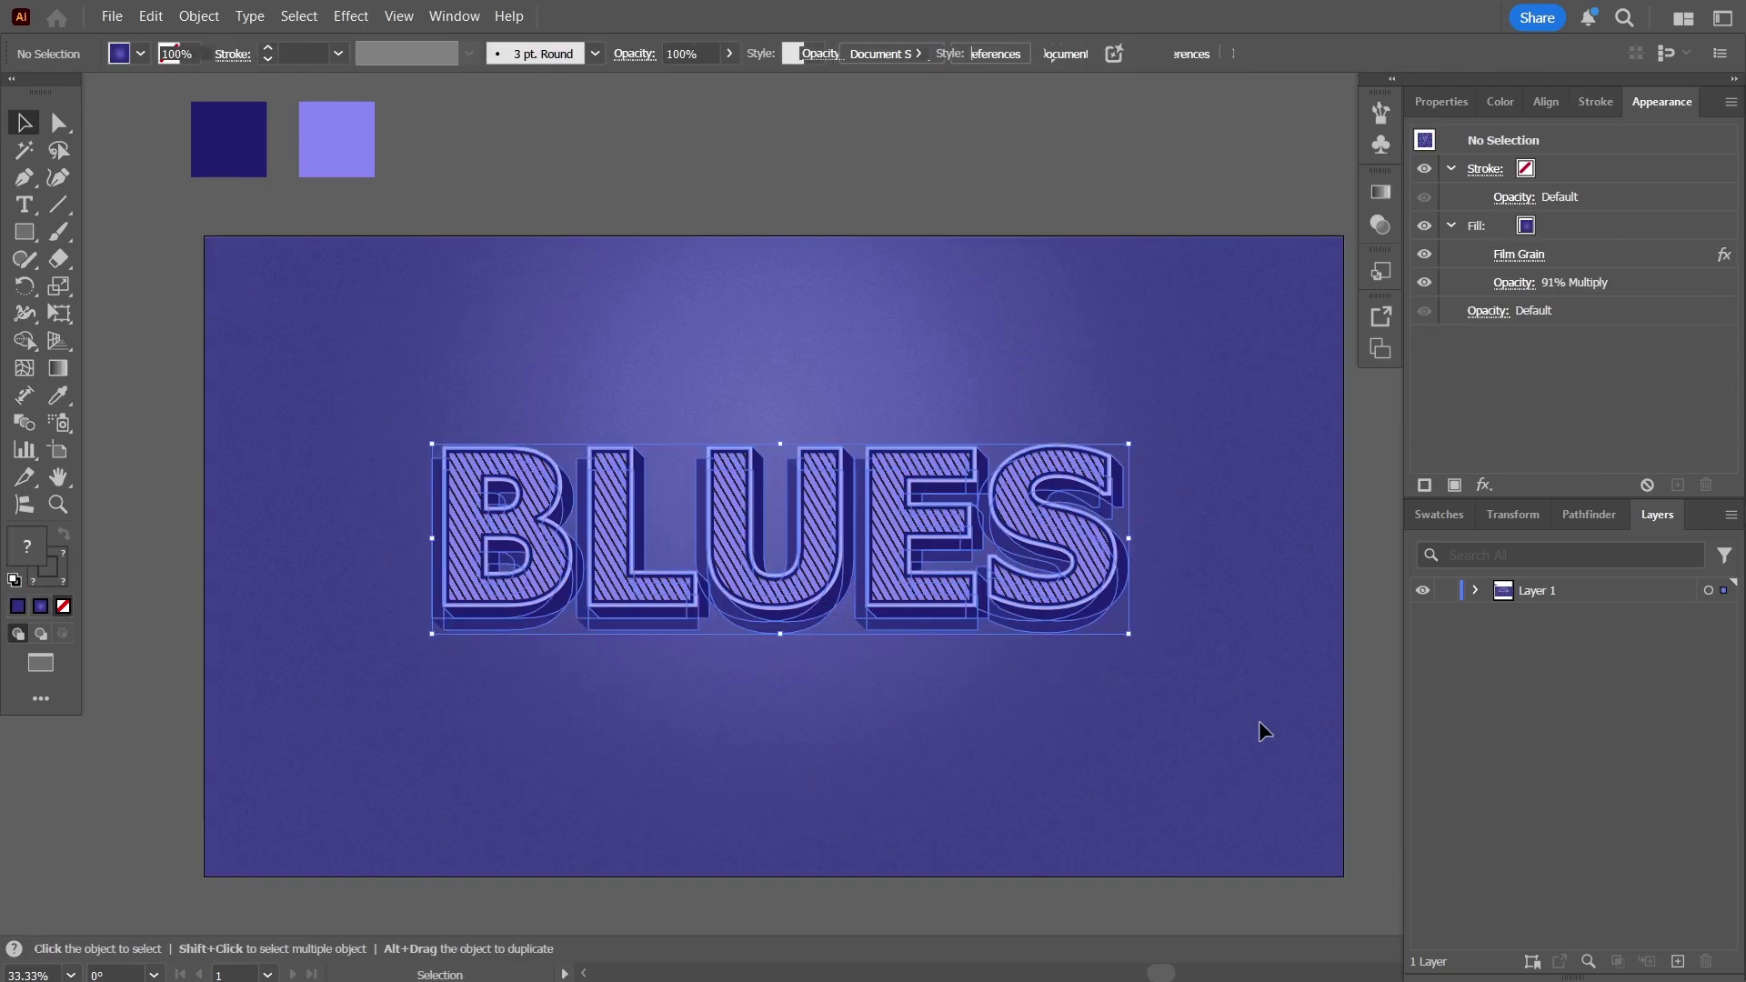
key("ctrl+g")
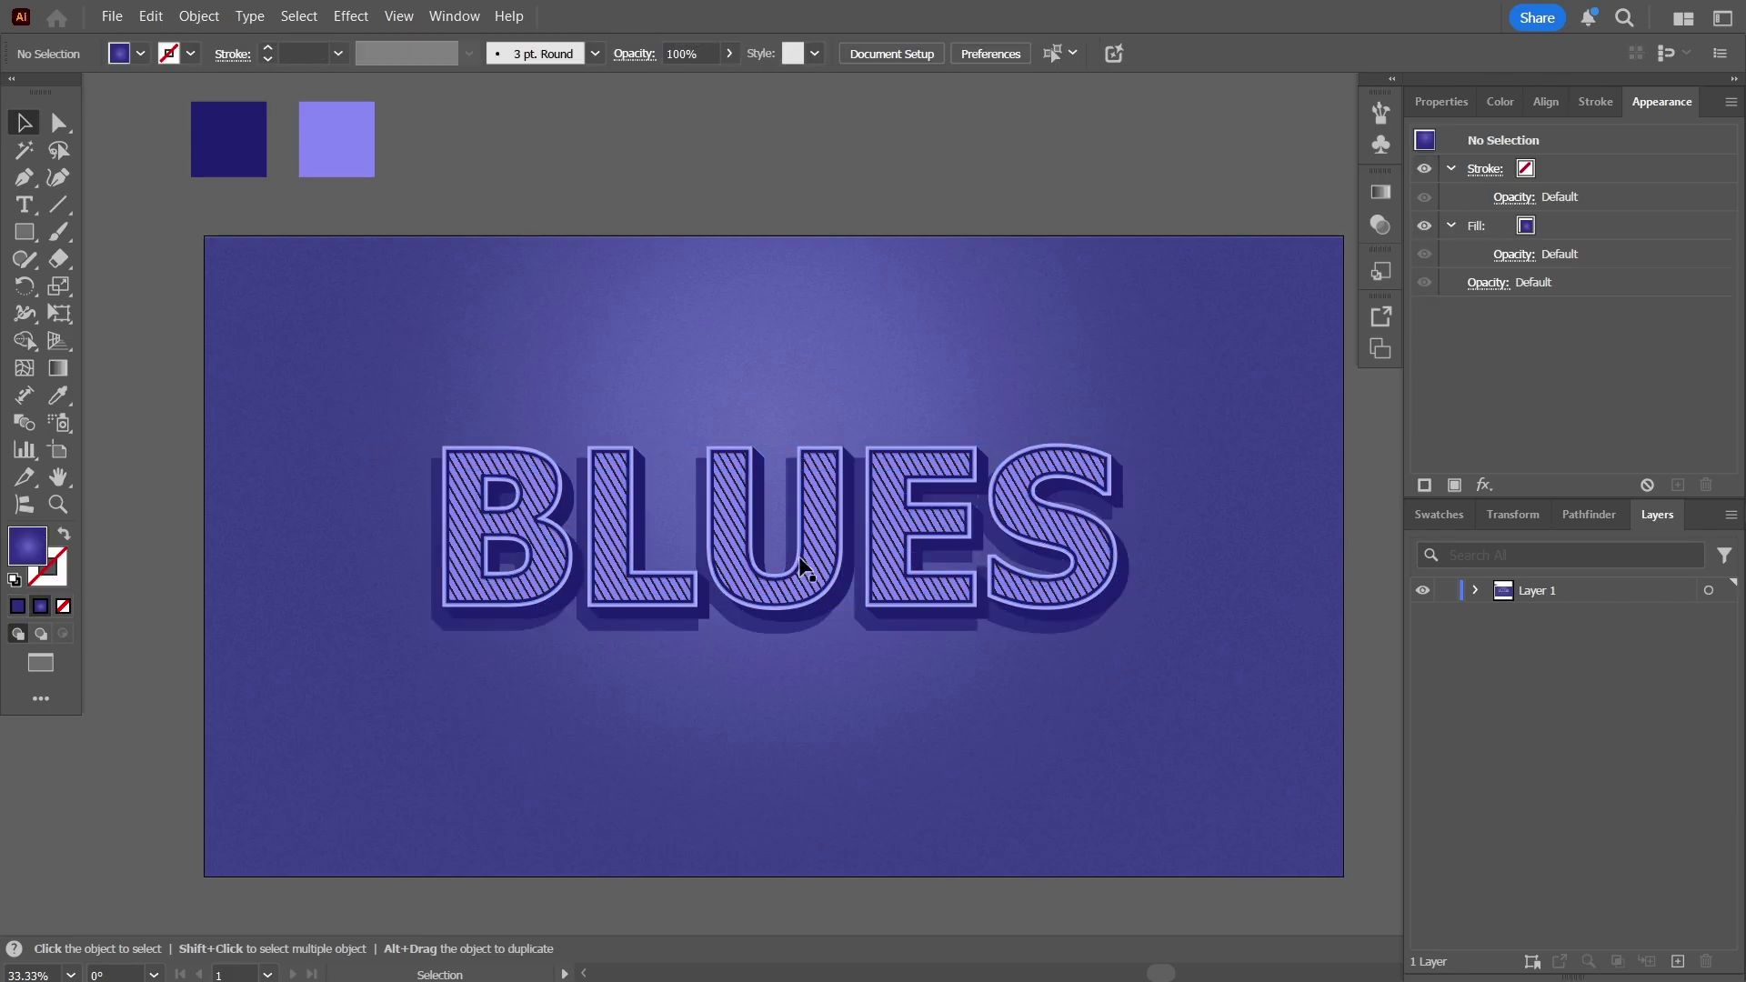
- Centre the BLUES group horizontally and vertically on the artboard
mouse_move(800, 558)
left_mouse_down()
mouse_move(936, 682)
mouse_move(796, 590)
mouse_move(810, 561)
left_mouse_up()
left_click(899, 711)
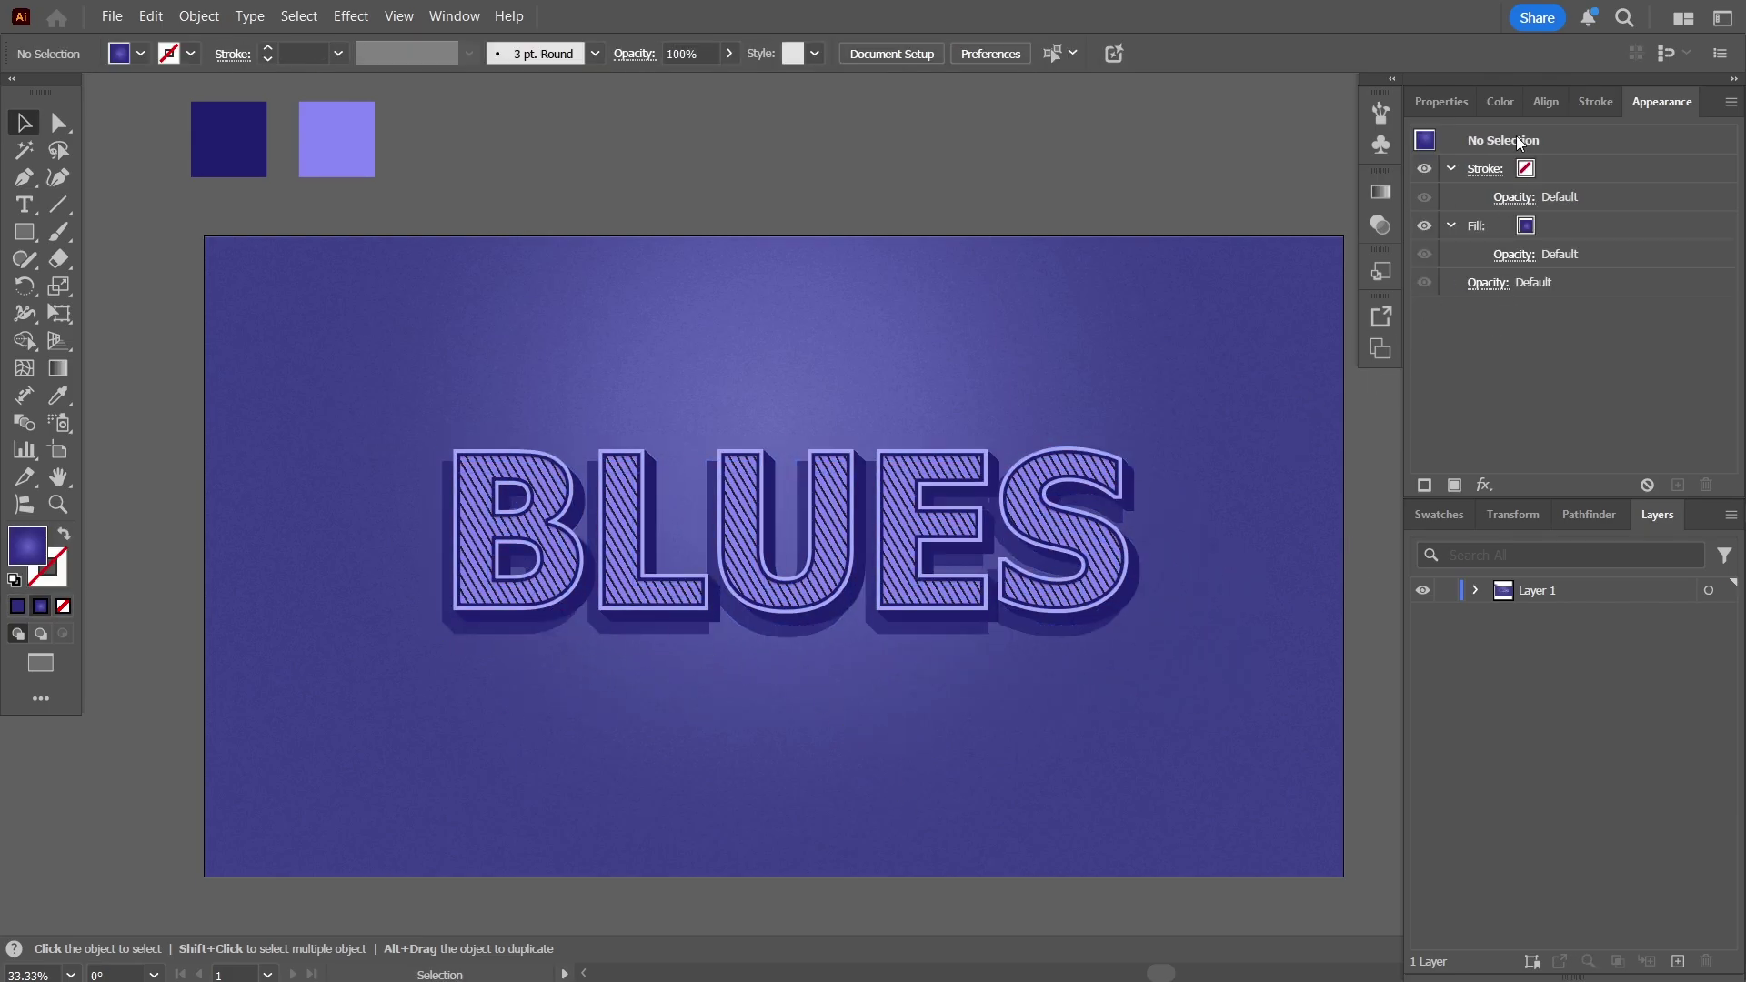
left_click(1546, 101)
left_click(1133, 528)
left_click(1465, 162)
left_click(1683, 163)
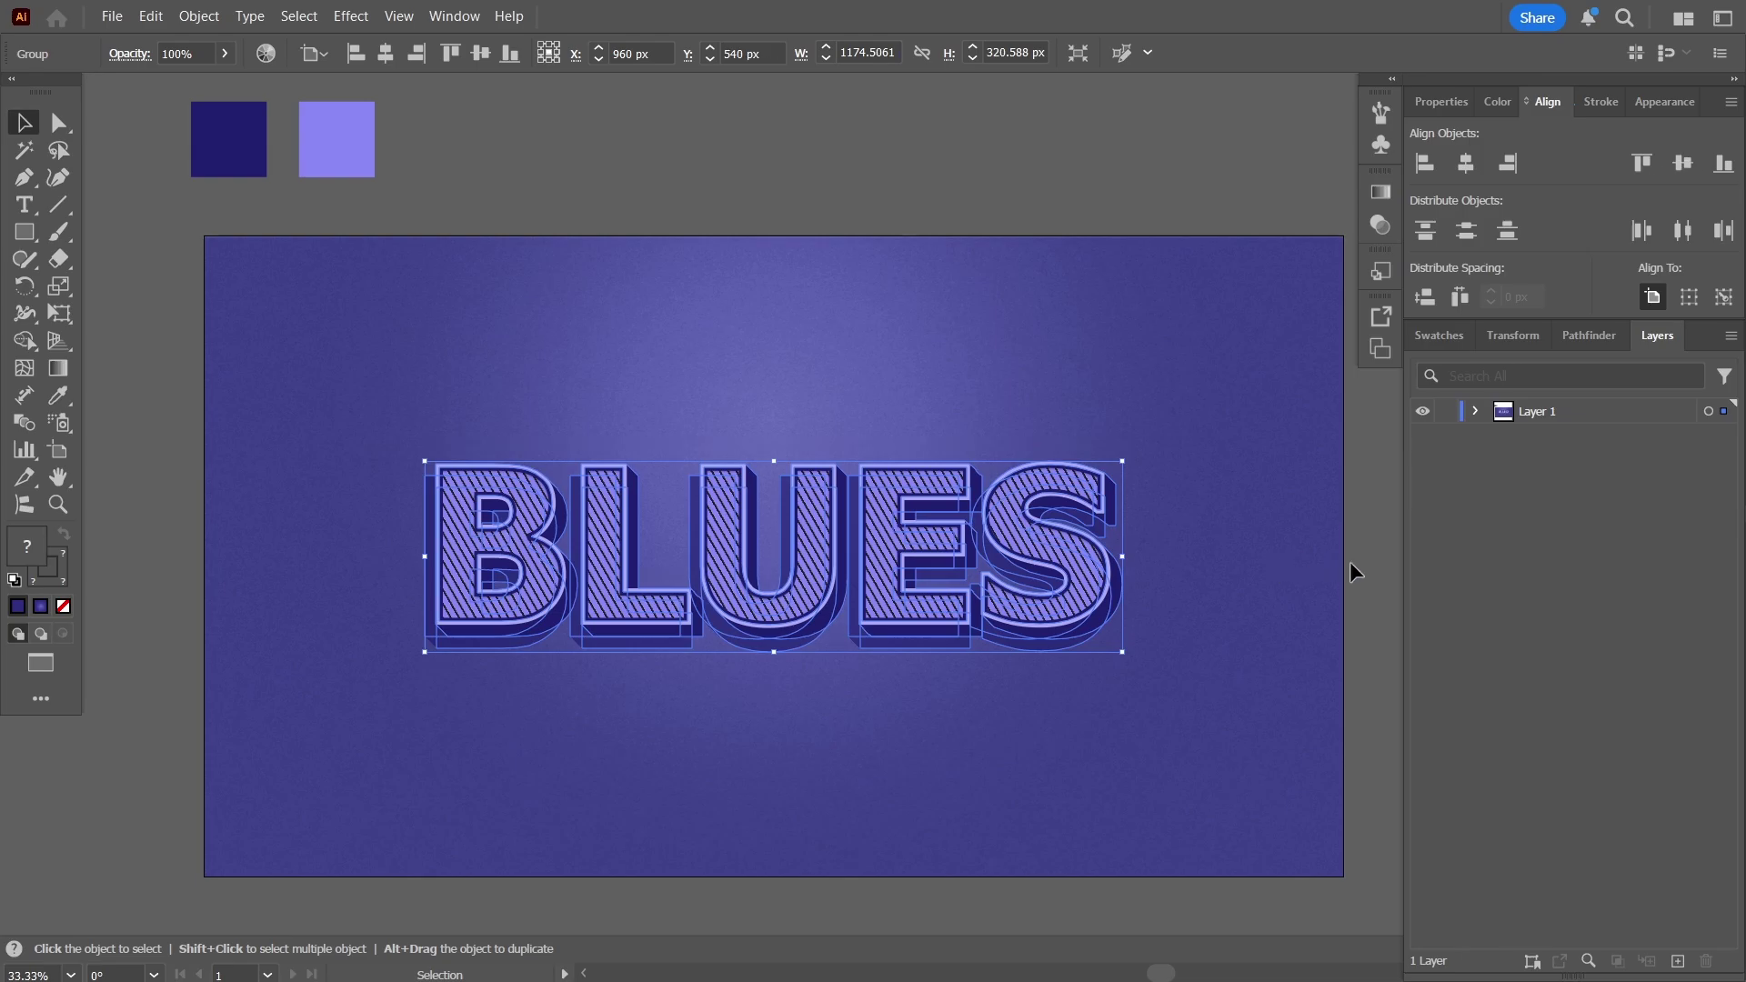
left_click(1351, 564)
- Ungroup the BLUES lettering so its outline, patterned fill and shadow blend are separate objects
right_click(1087, 579)
key("Escape")
left_click(1477, 411)
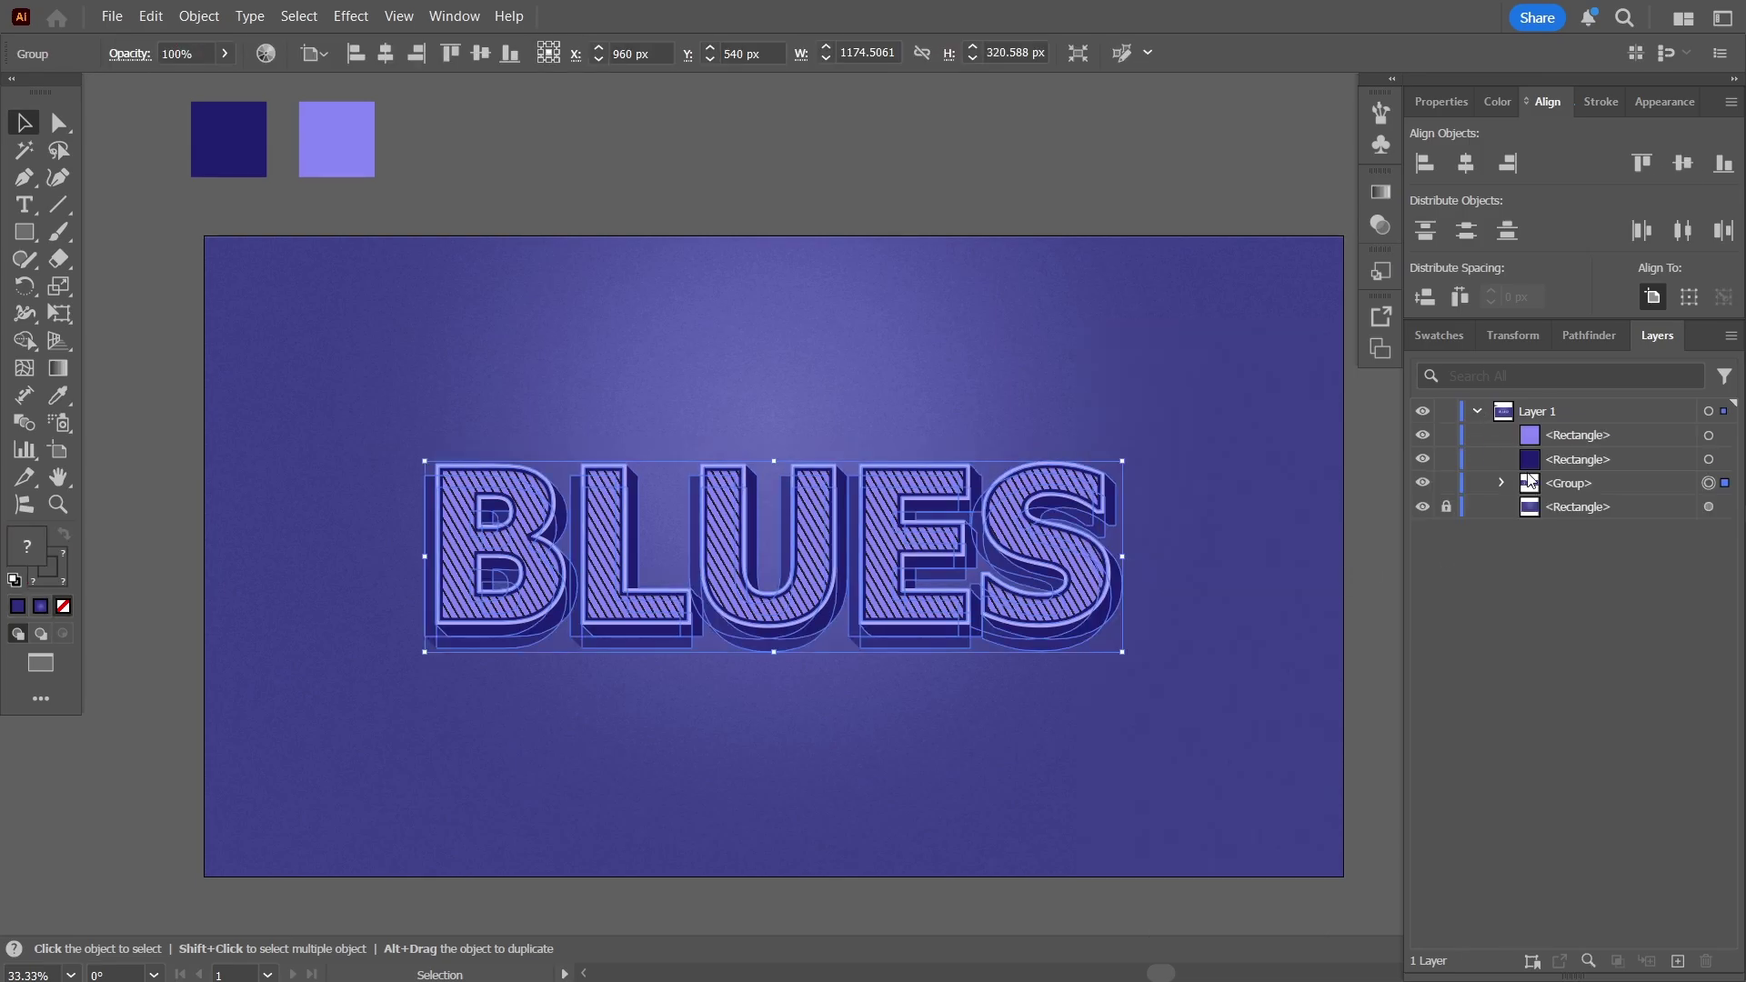
left_click(1502, 483)
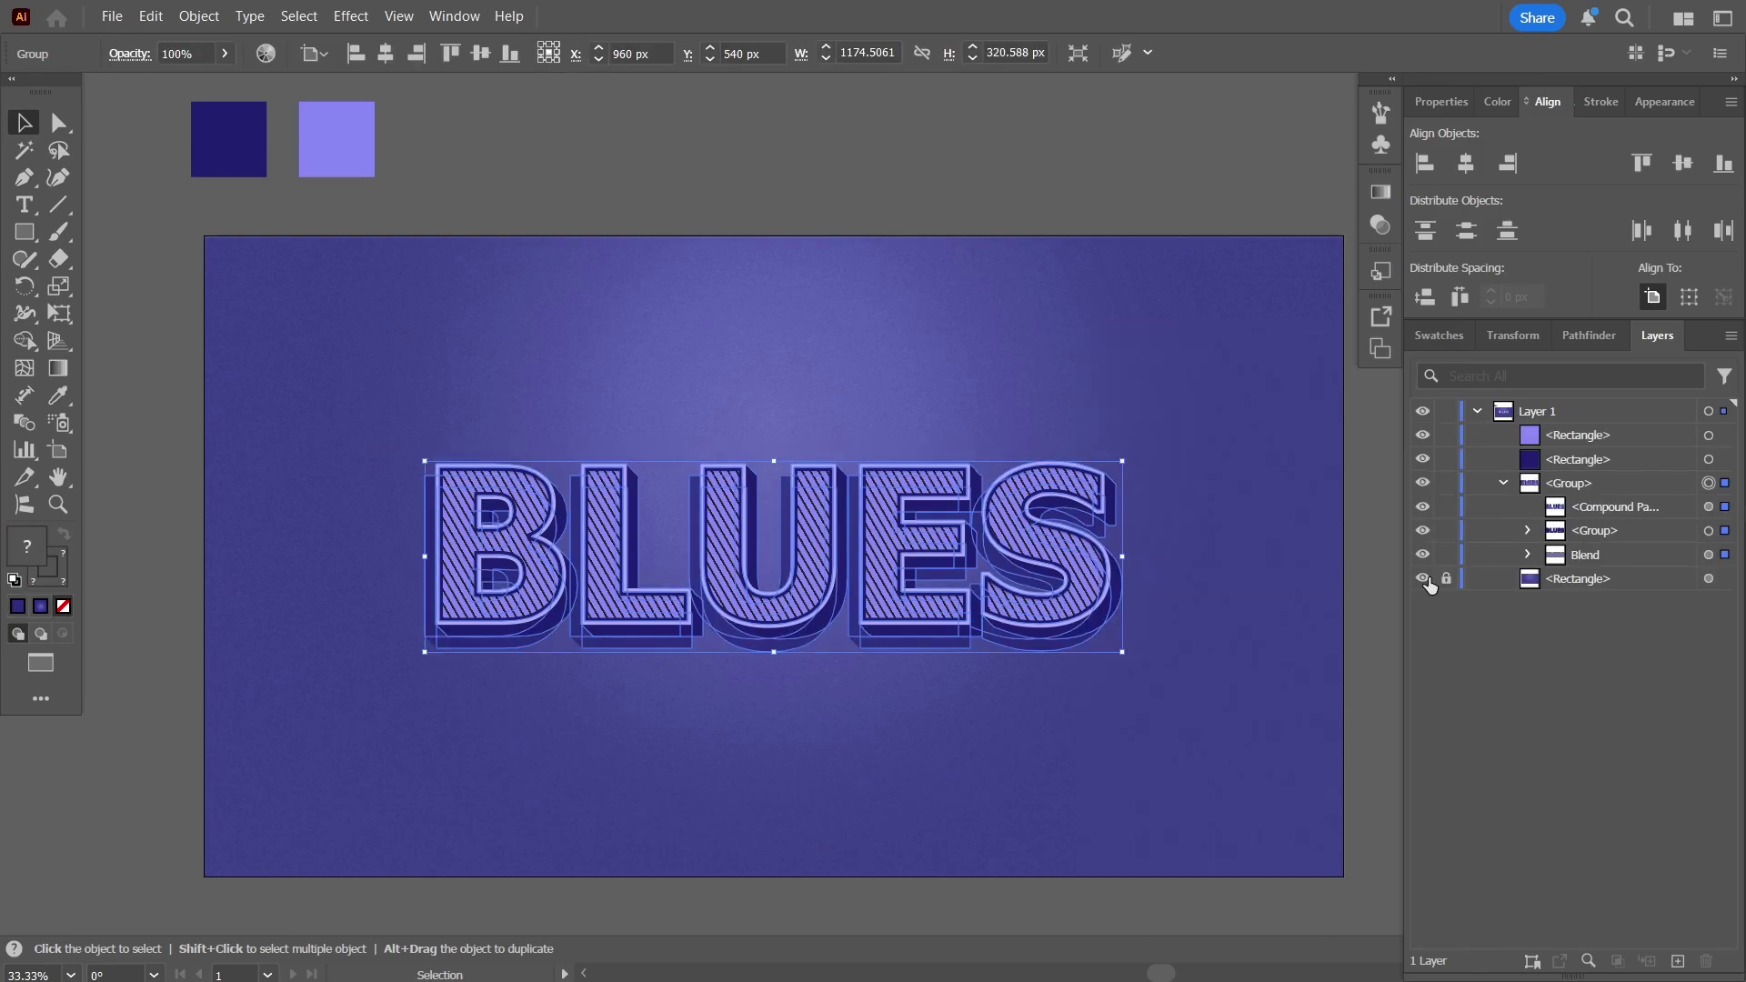
left_click(1723, 555)
right_click(892, 750)
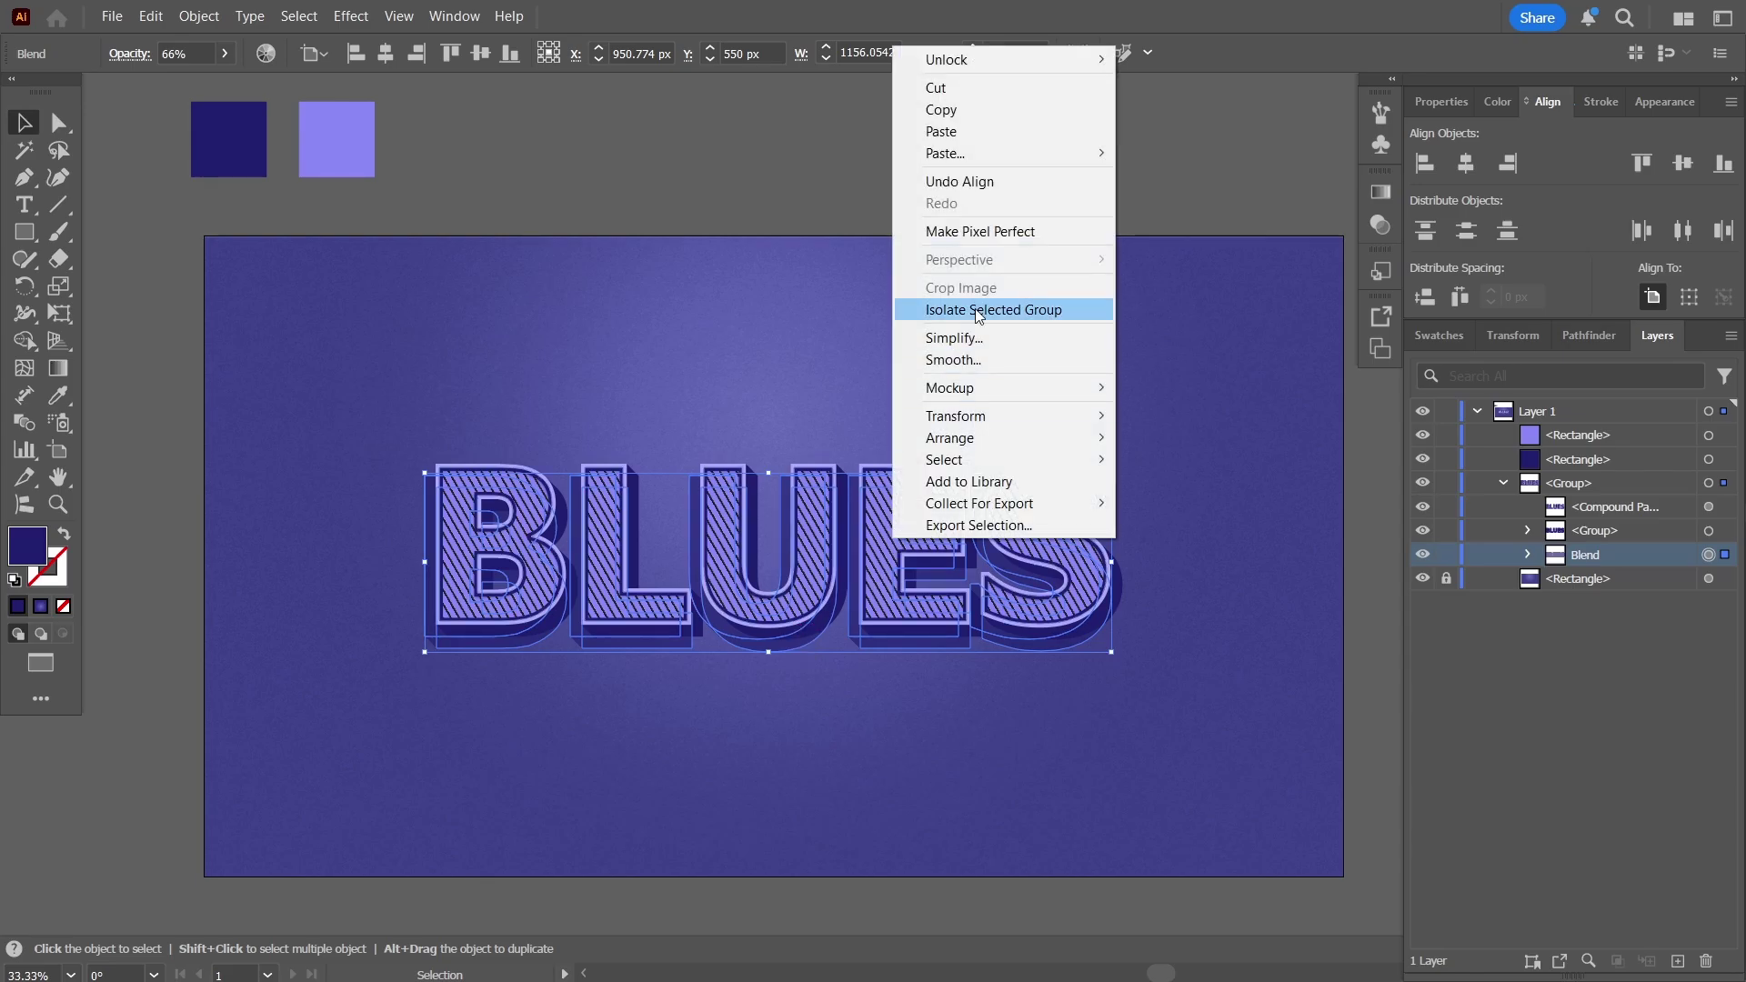
right_click(937, 535)
left_click(995, 609)
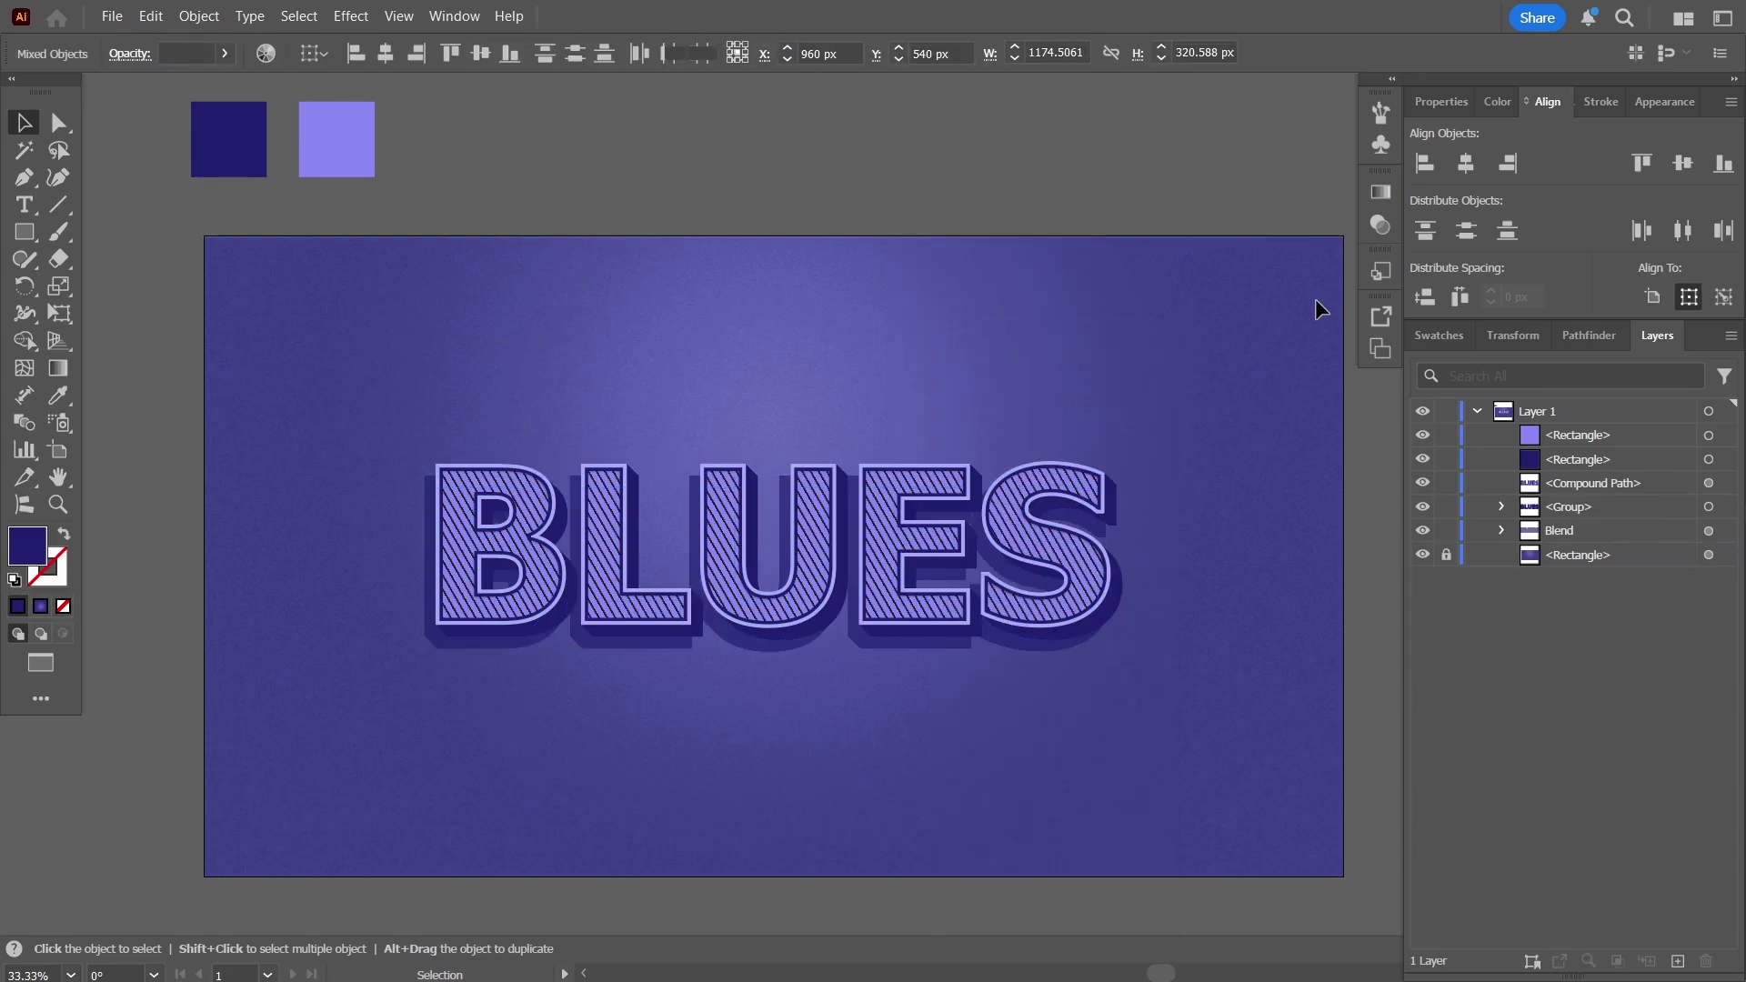
left_click(1316, 298)
- Set the BLUES shadow blend to Multiply mode with 19% opacity
left_click(1502, 531)
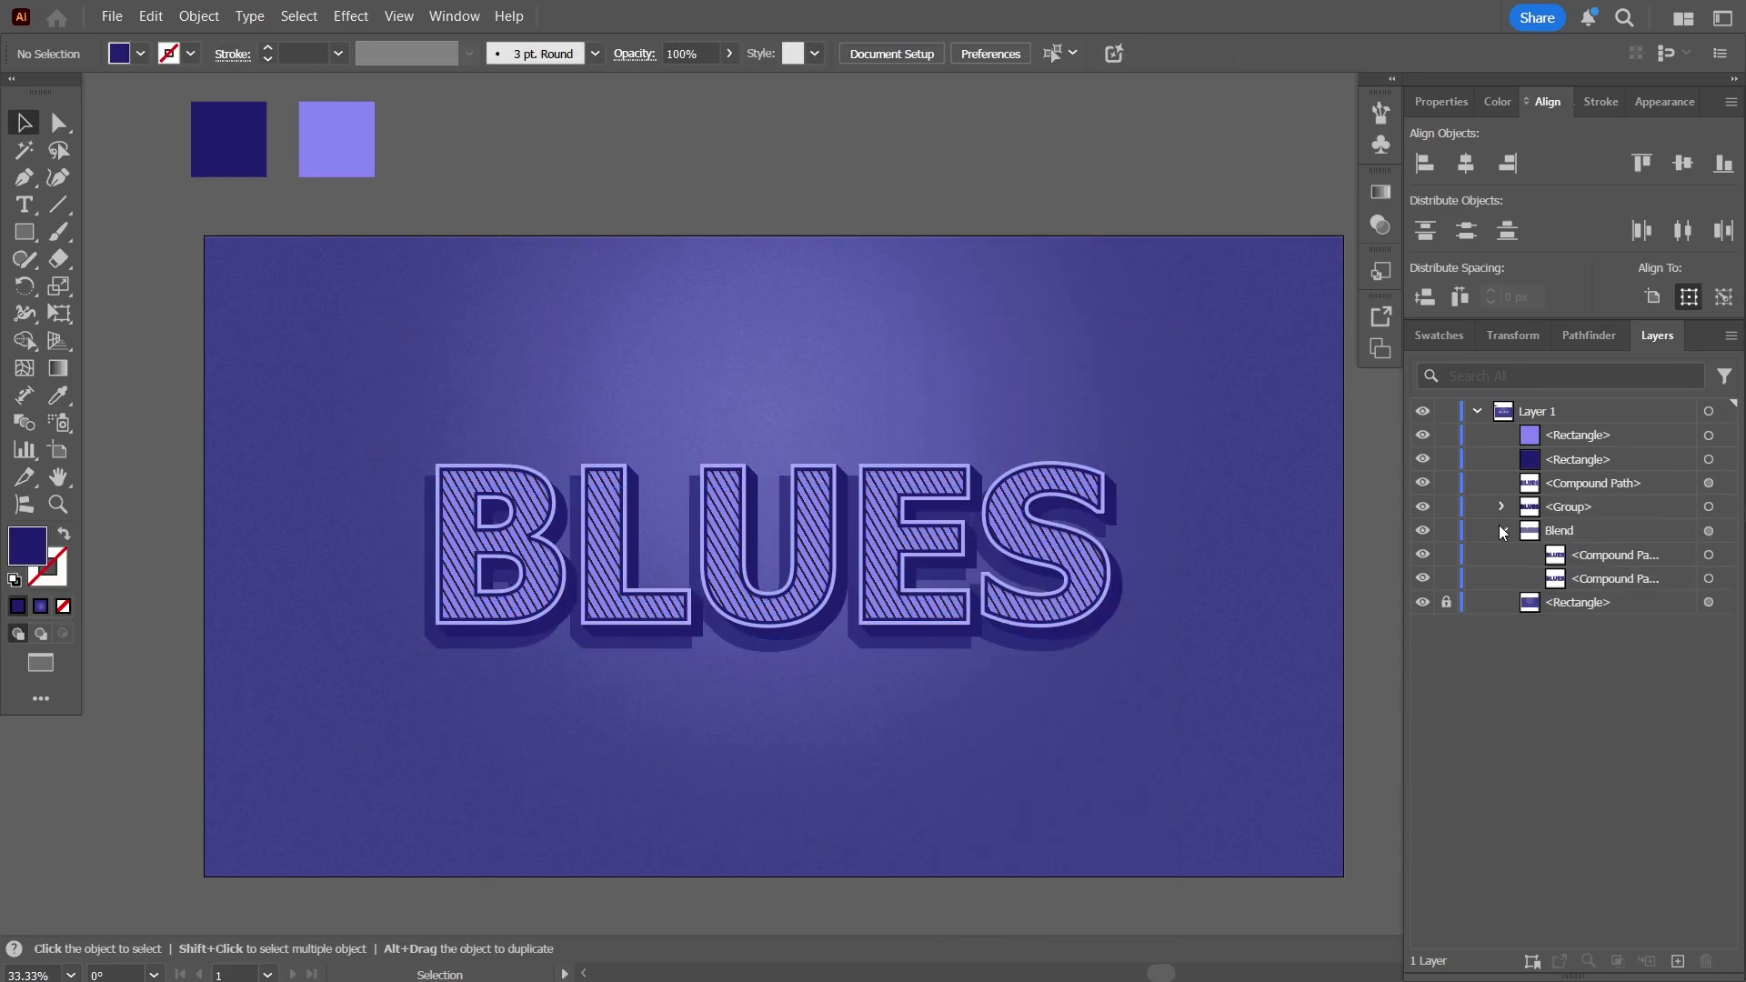
left_click(1501, 530)
left_click(1709, 530)
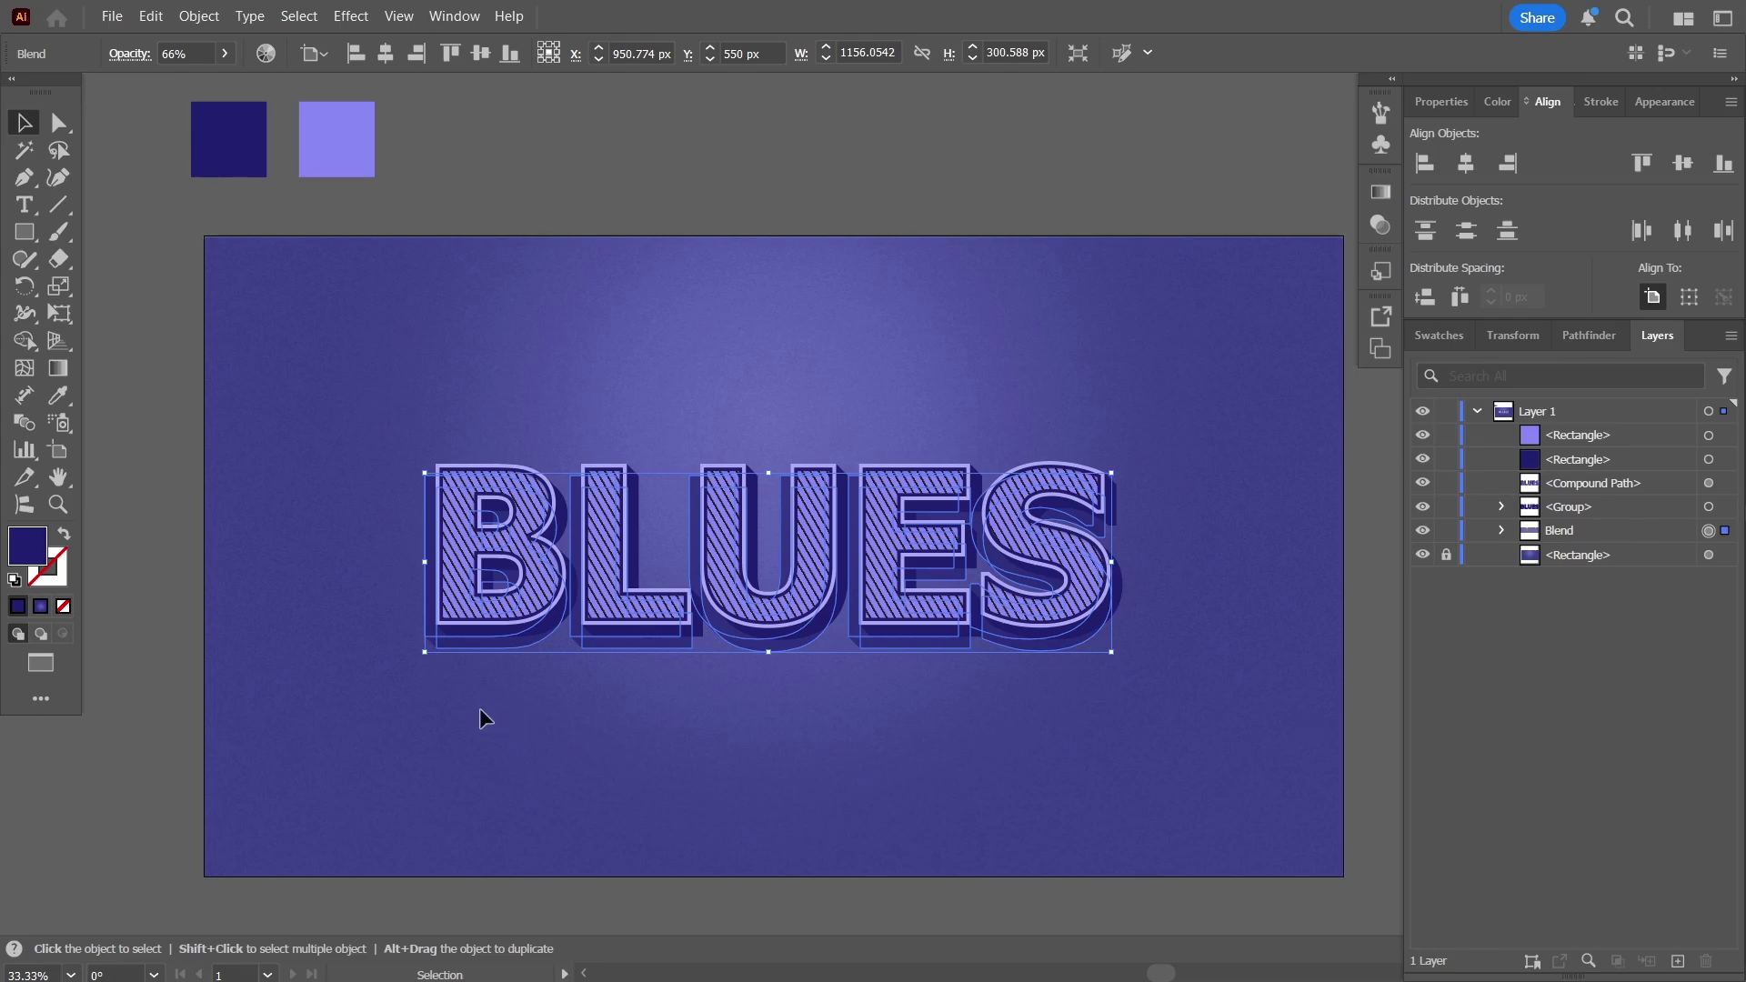
left_click_drag(489, 681, 491, 679)
left_click(1665, 101)
left_click(1489, 197)
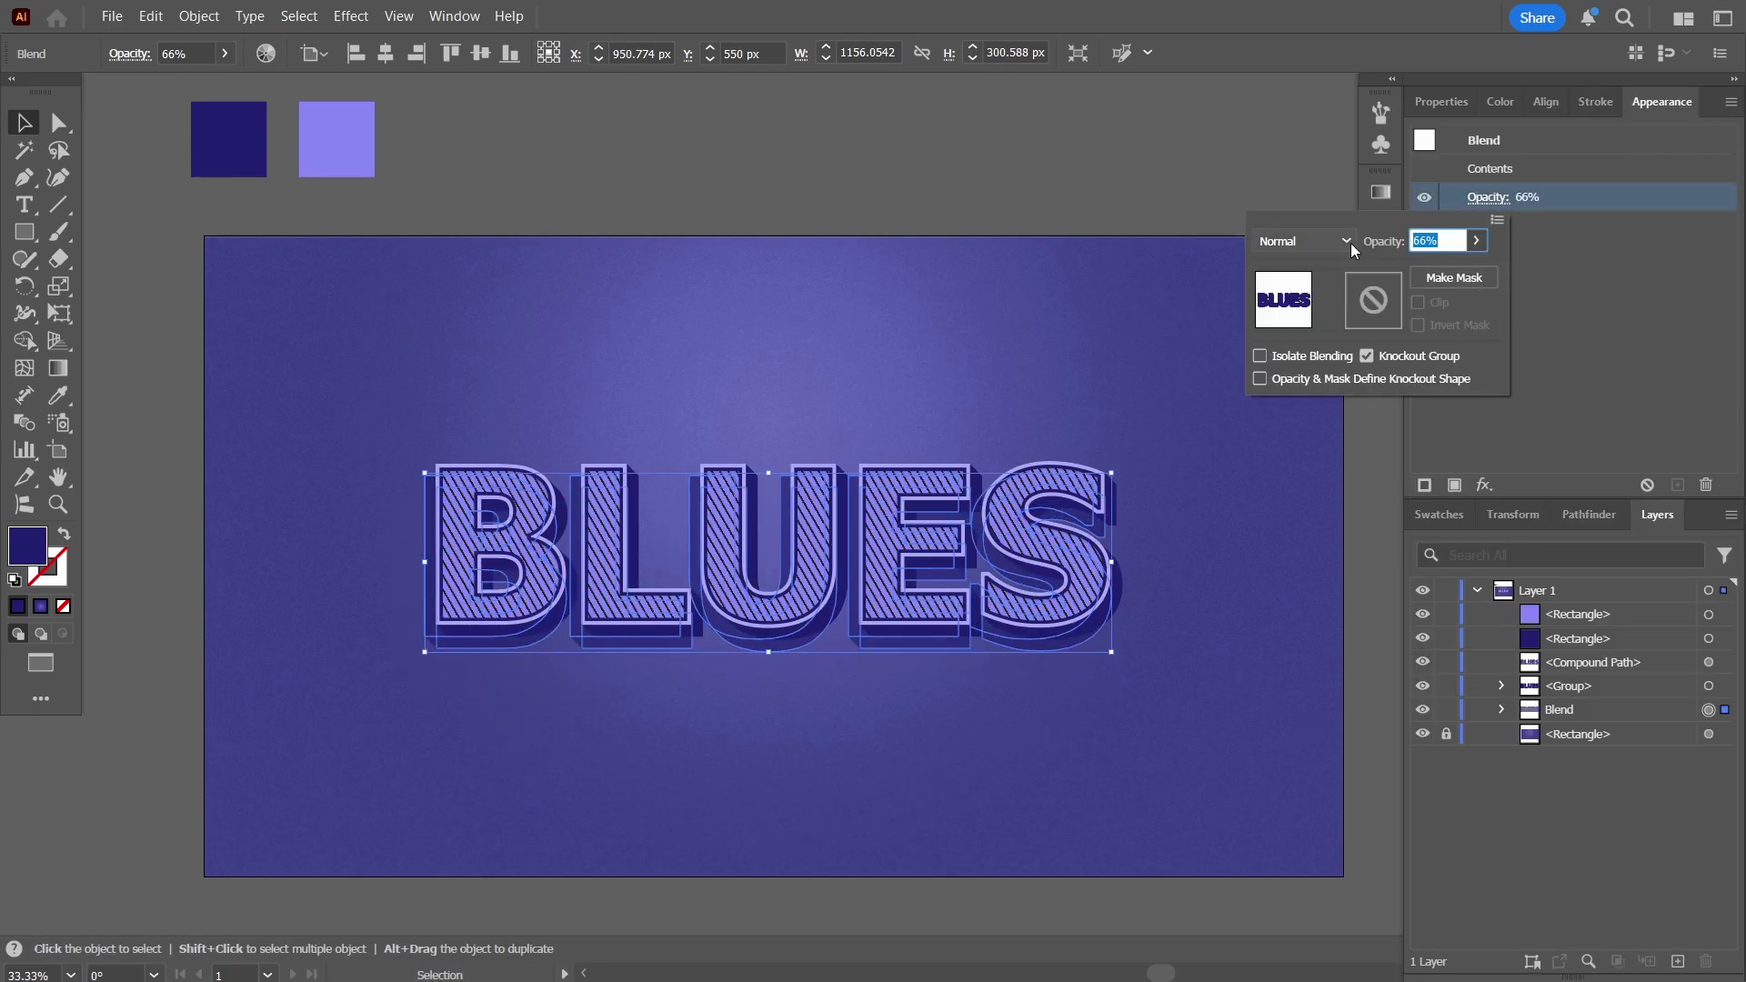
left_click(1346, 241)
left_click(1291, 285)
left_click(1476, 241)
left_click_drag(1446, 269, 1407, 275)
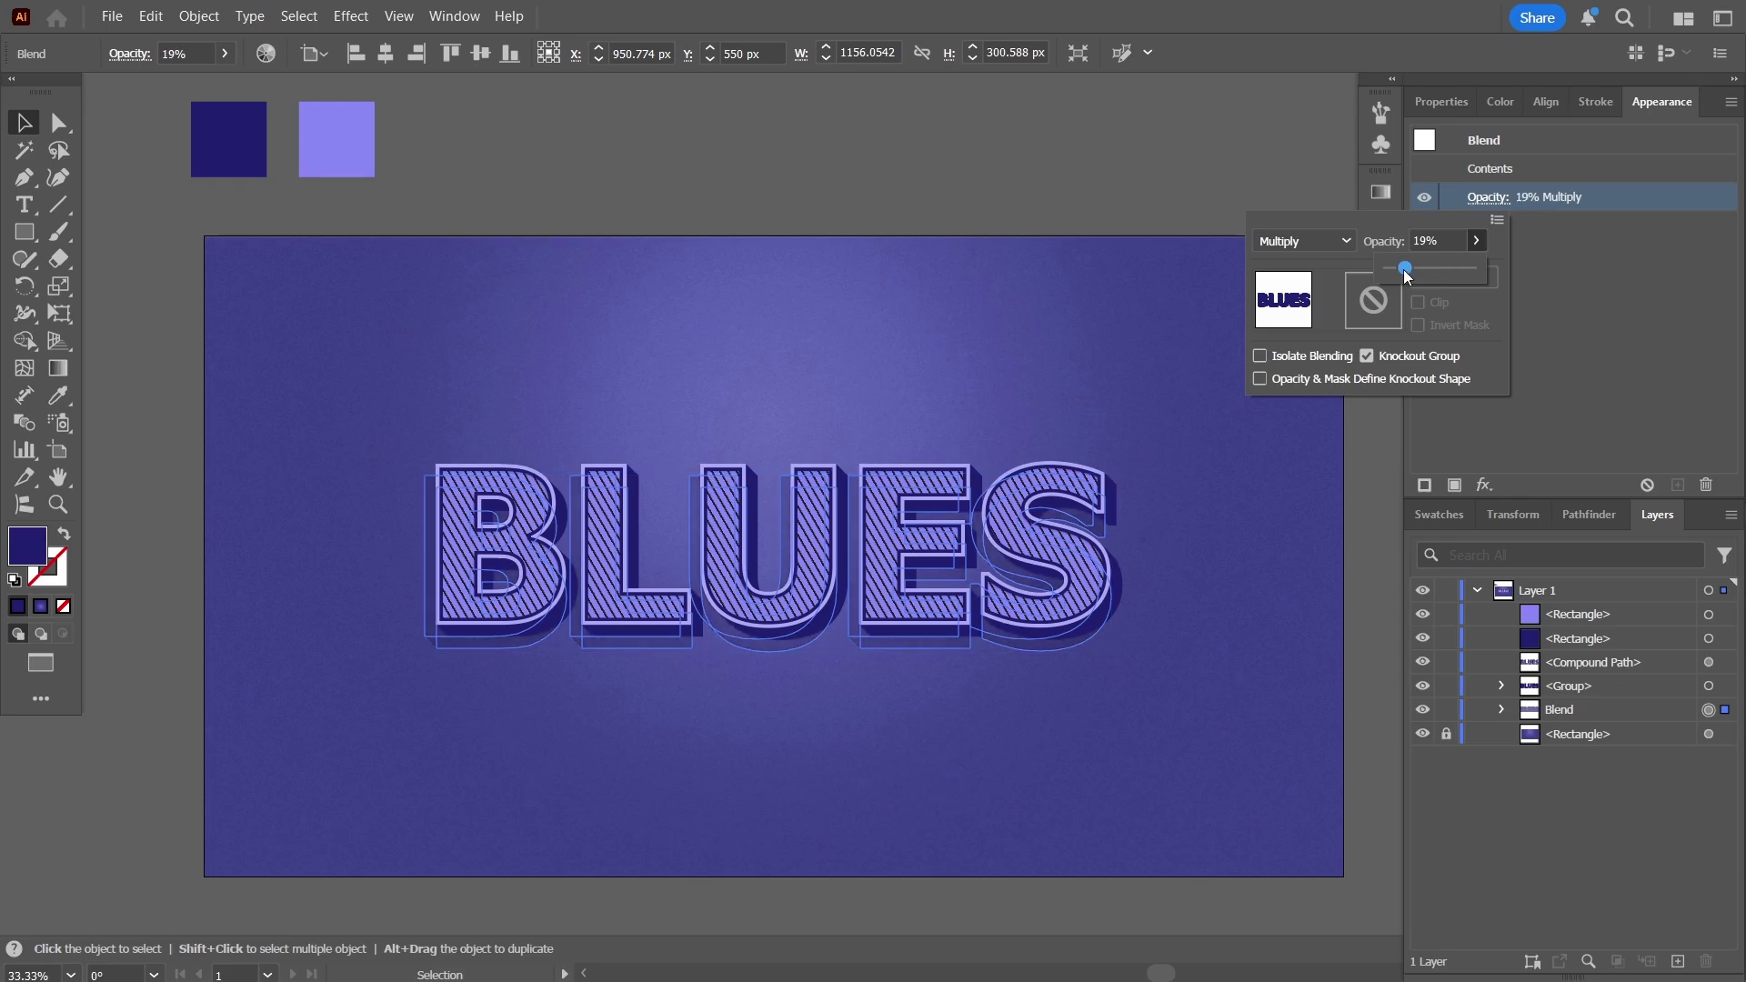
left_click(1171, 188)
left_click(1171, 187)
left_click(1138, 172)
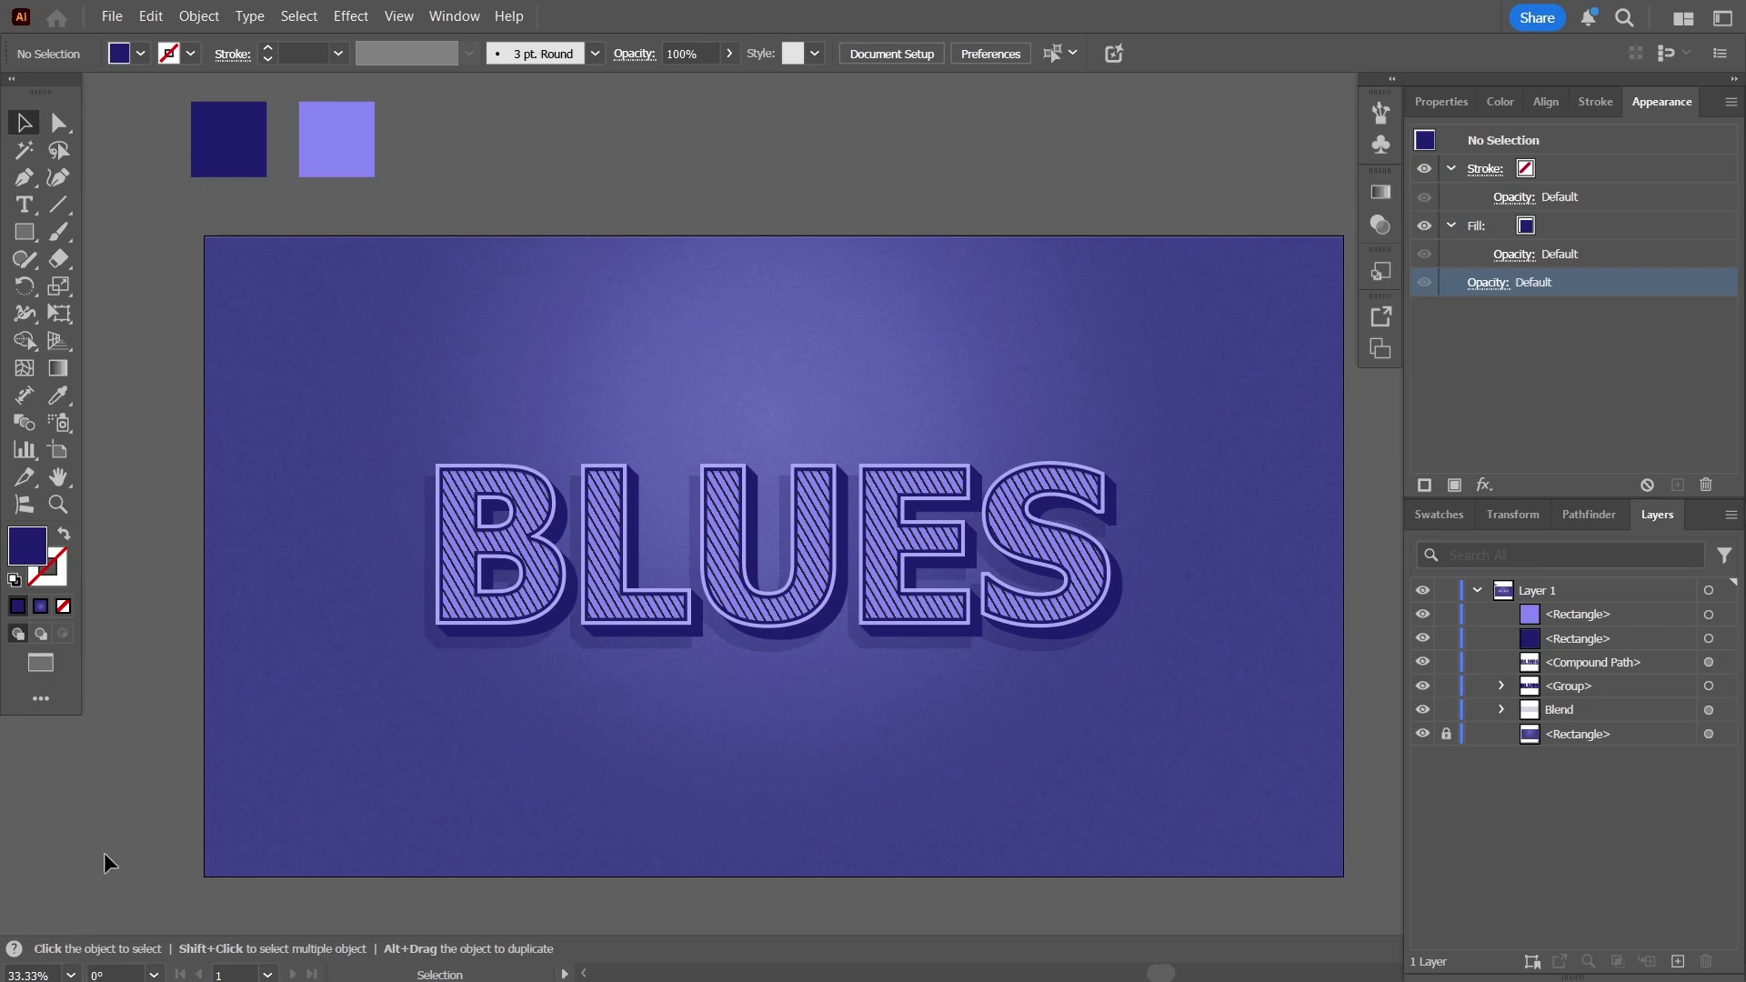
- Hide the panels and fit the artboard in the window to review the finished text effect
key("Tab")
left_click(71, 975)
left_click(107, 951)
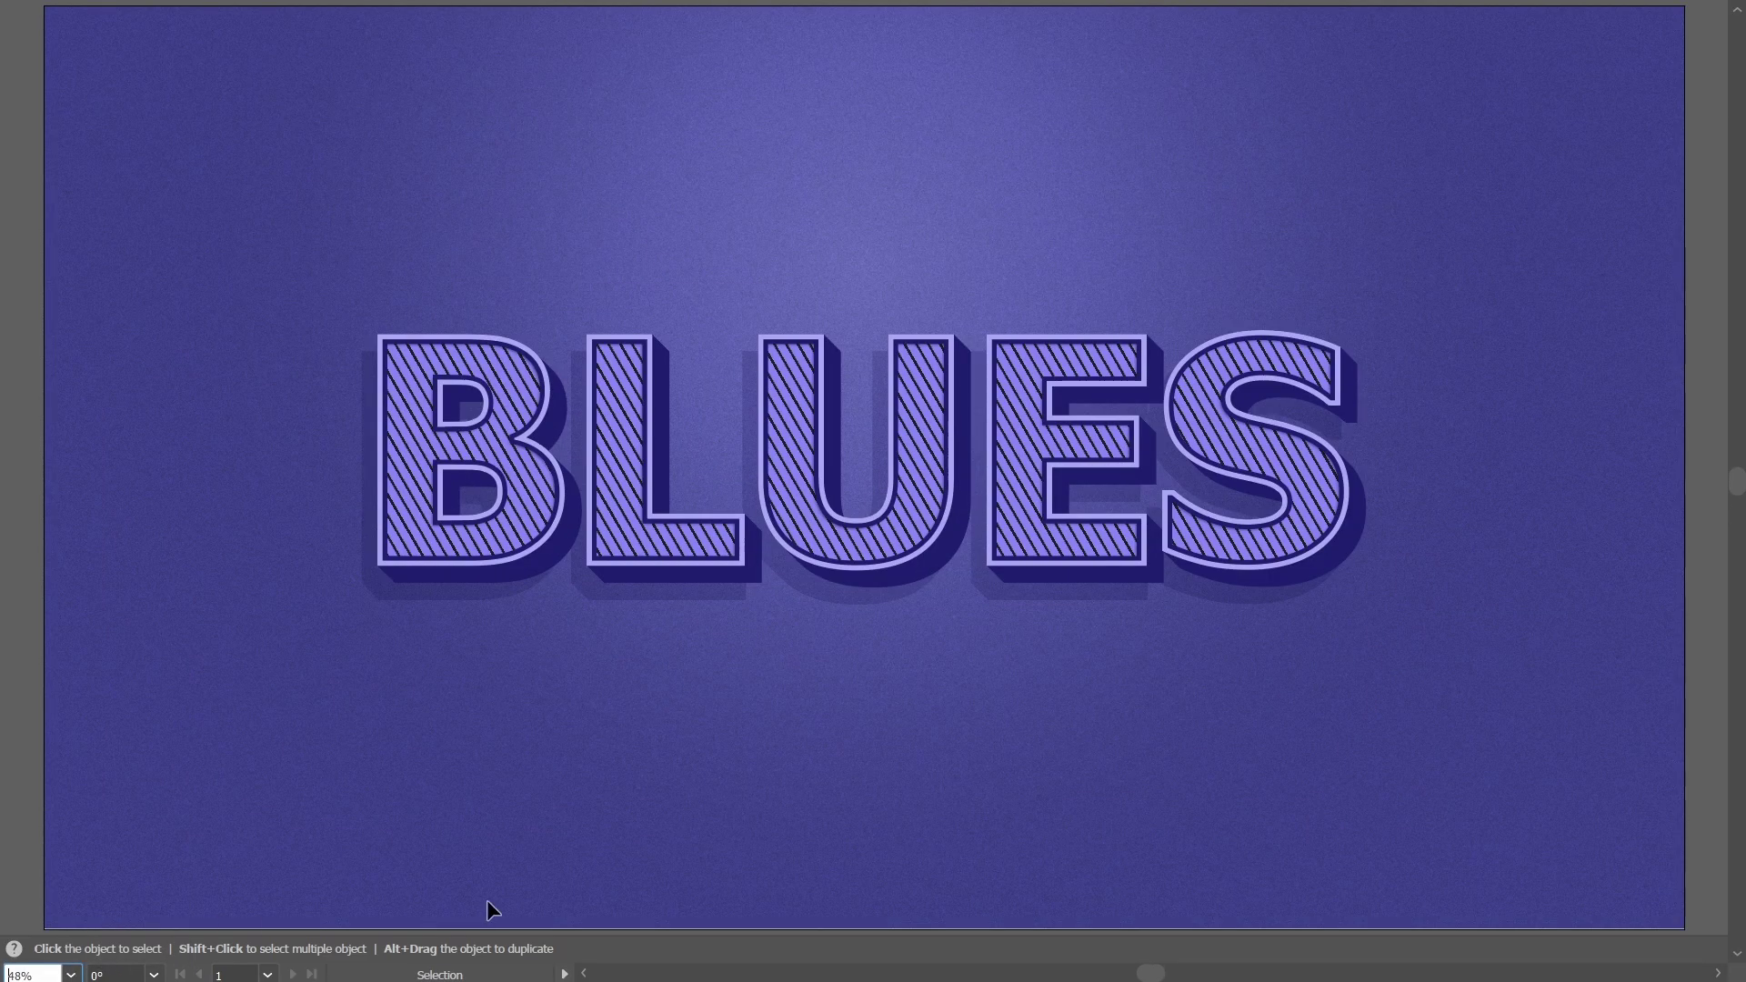